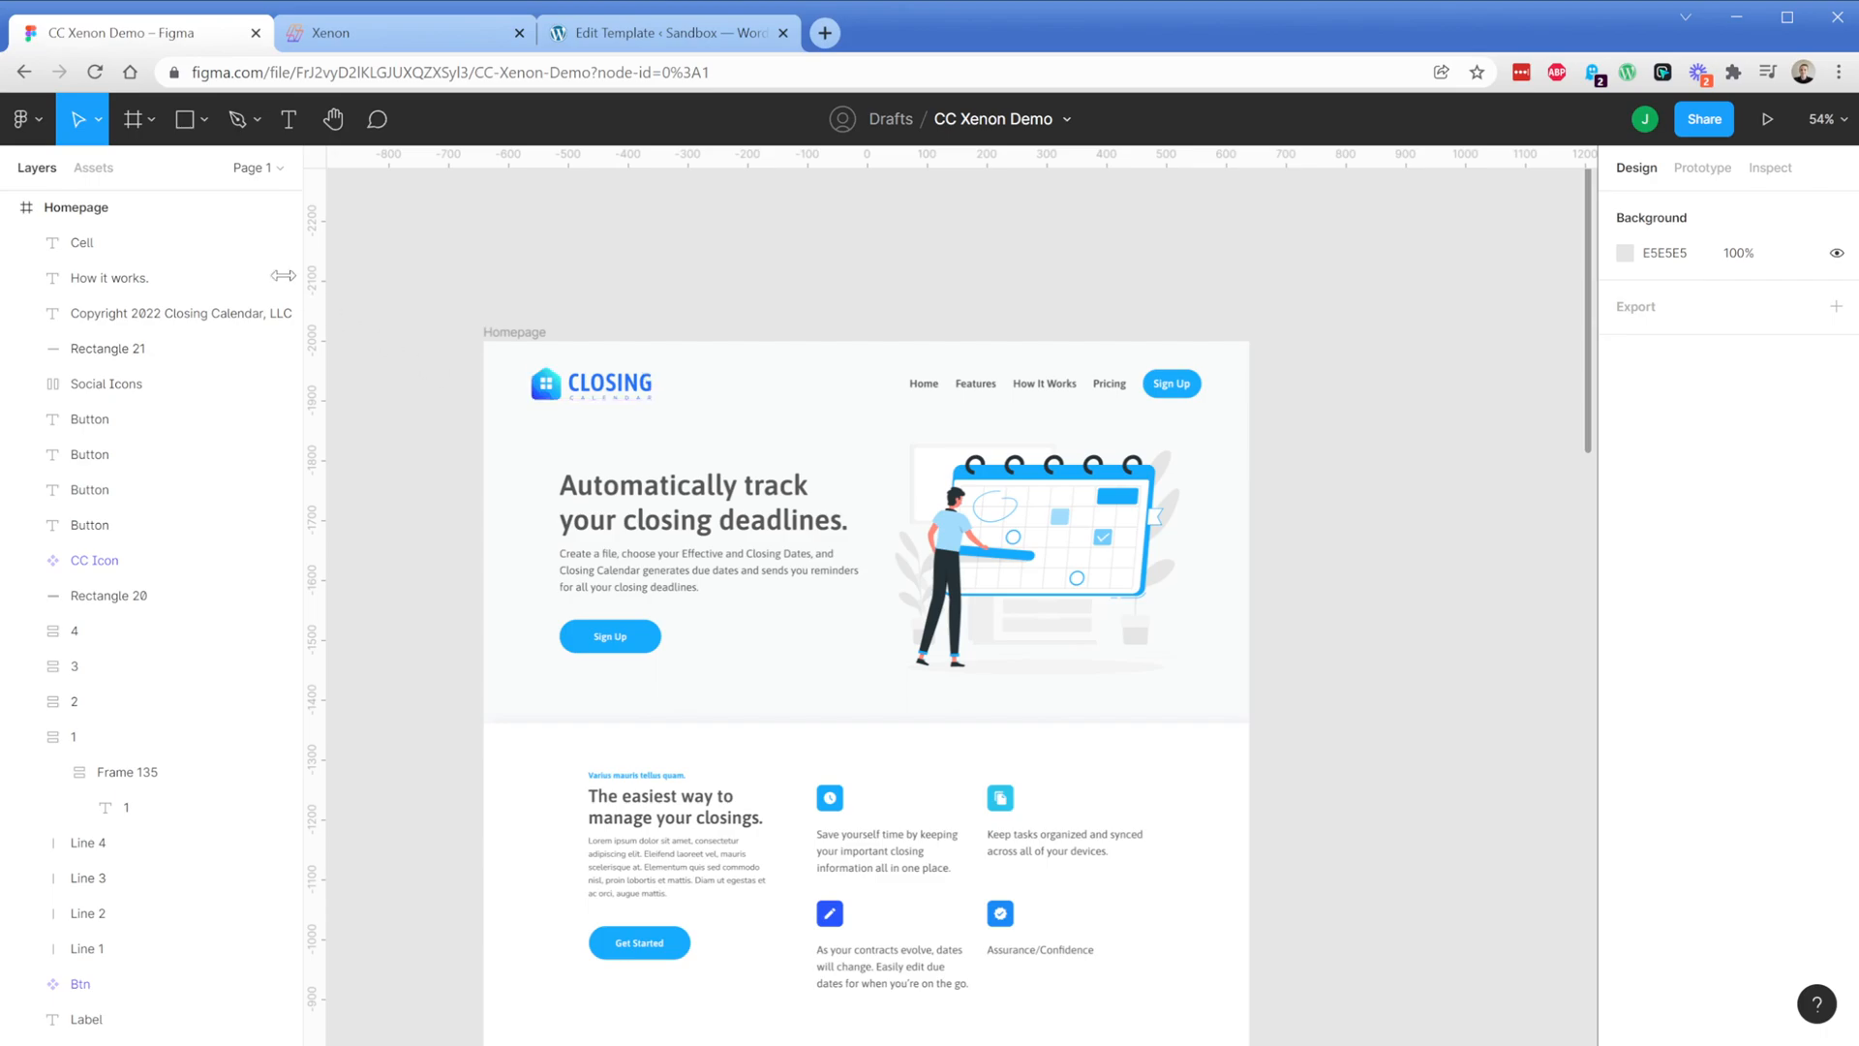
Draw a frame about 1280 × 123 around the logo, navigation links and Sign Up button across the Homepage's upper edge
click(136, 119)
click(152, 135)
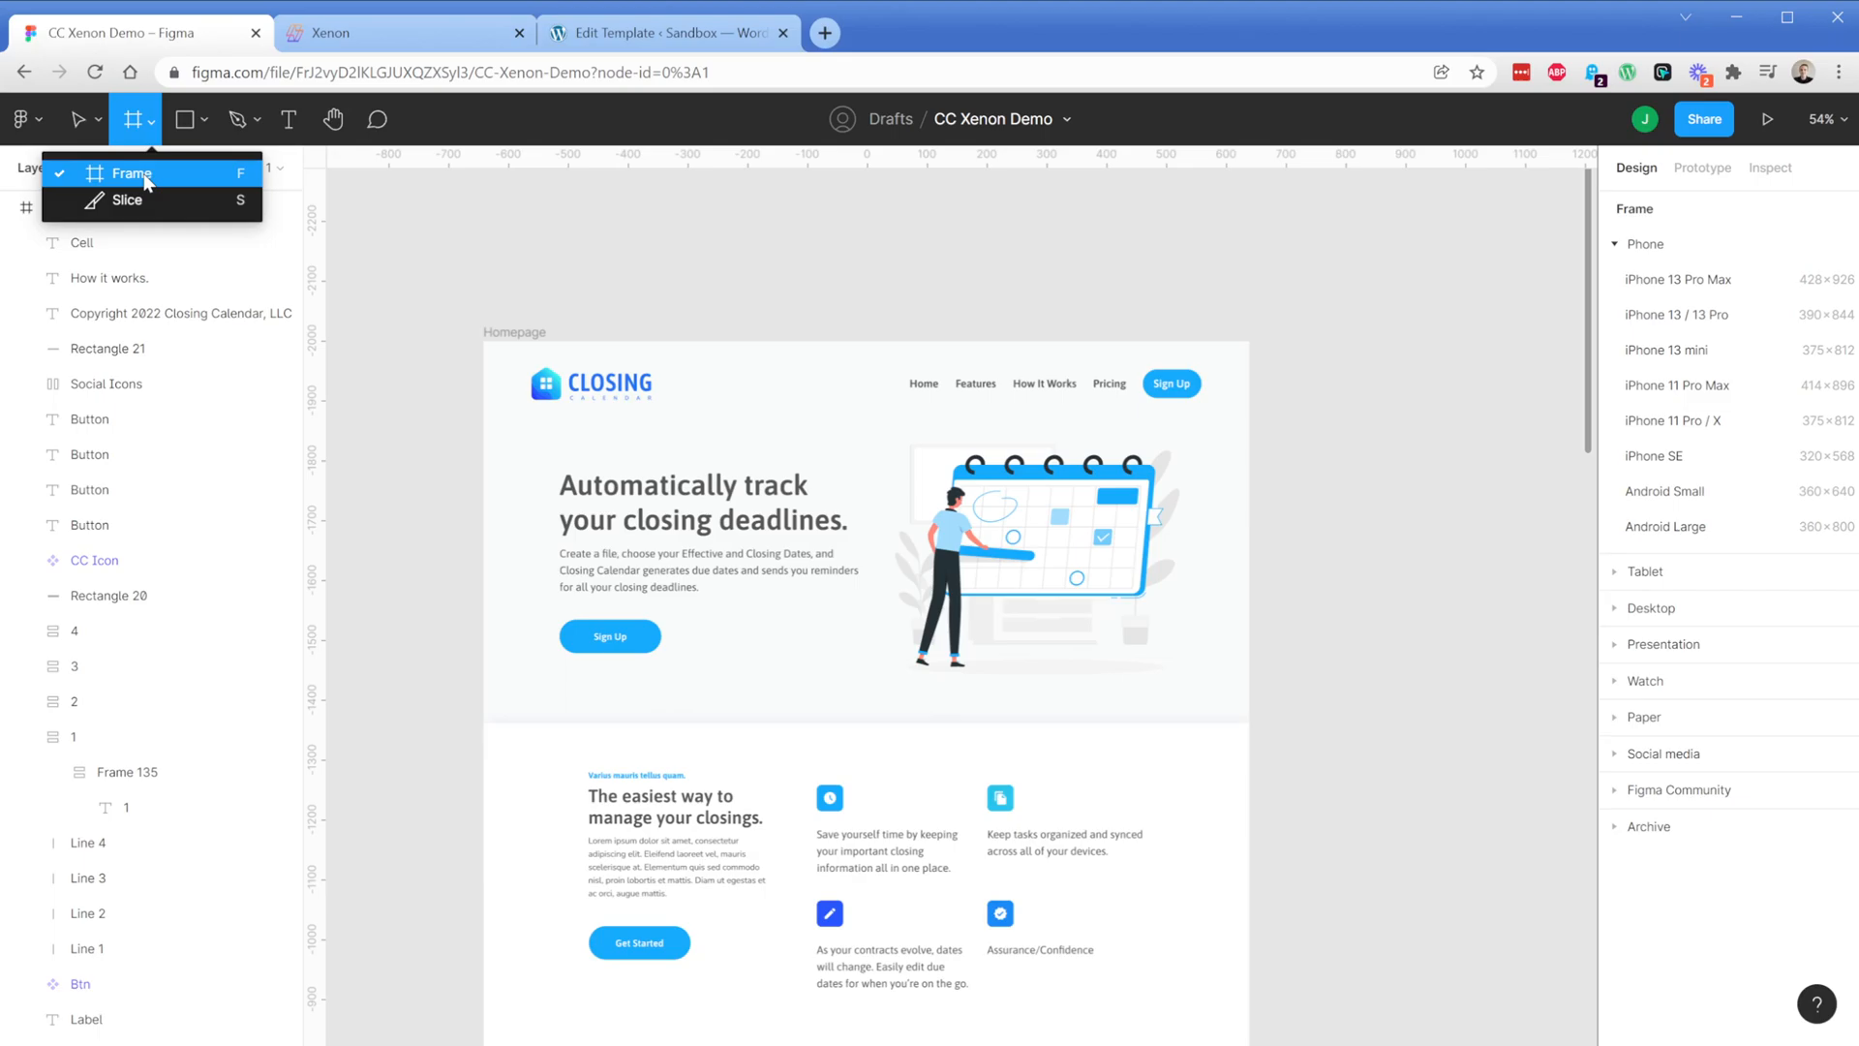
click(145, 180)
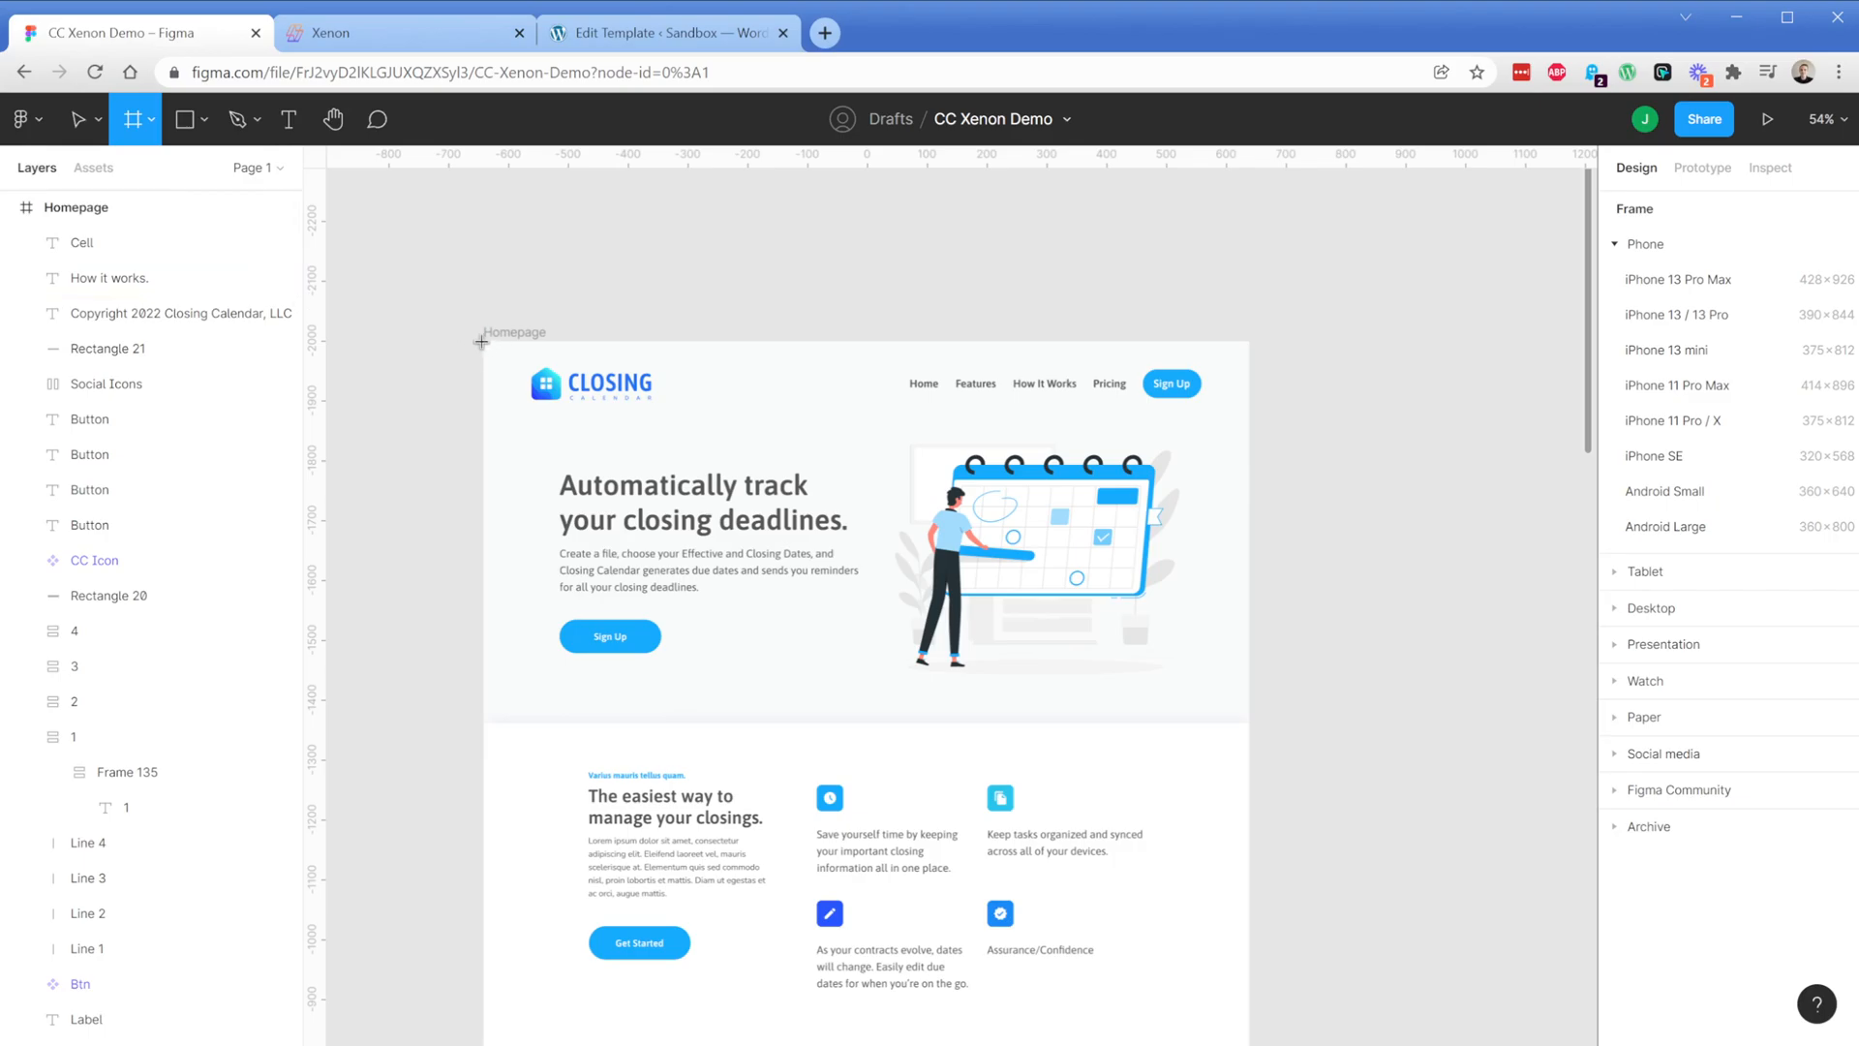
drag(483, 341, 1248, 417)
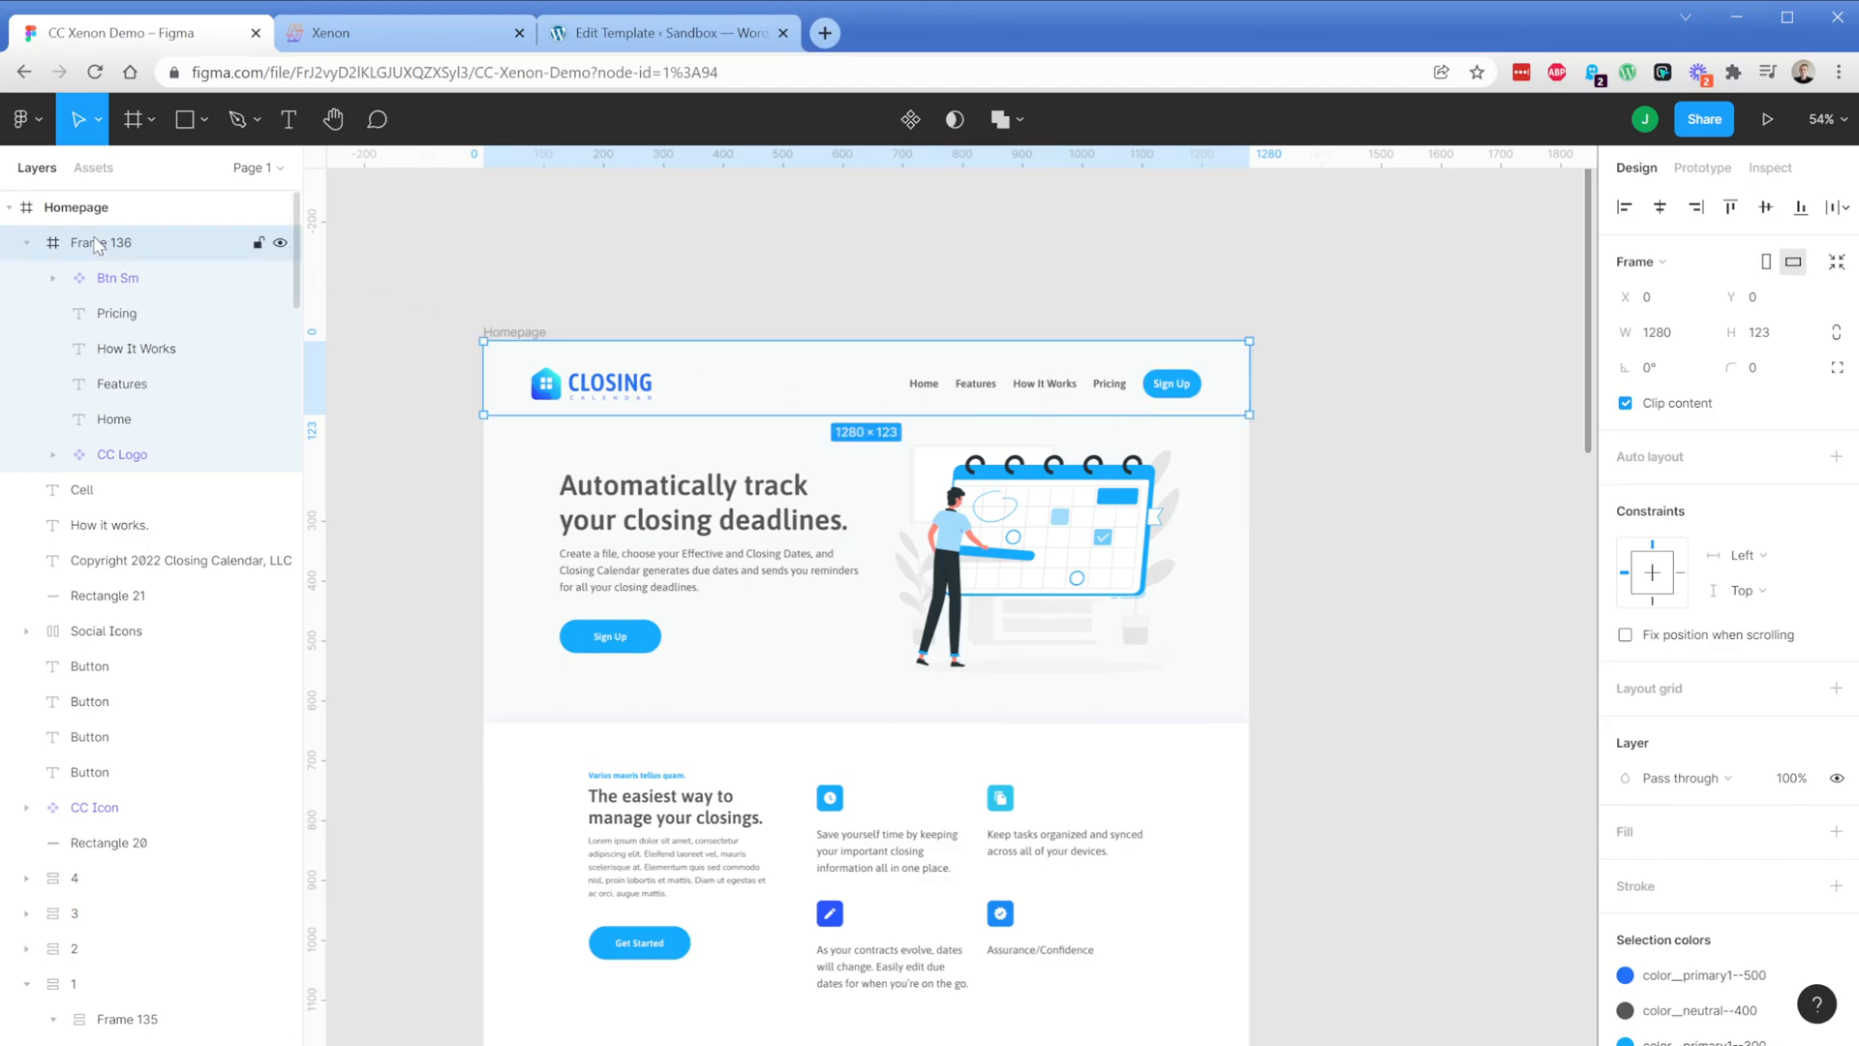
Examine the layers nested inside the new header frame and check what toggling the frame's visibility affects
click(141, 281)
click(139, 313)
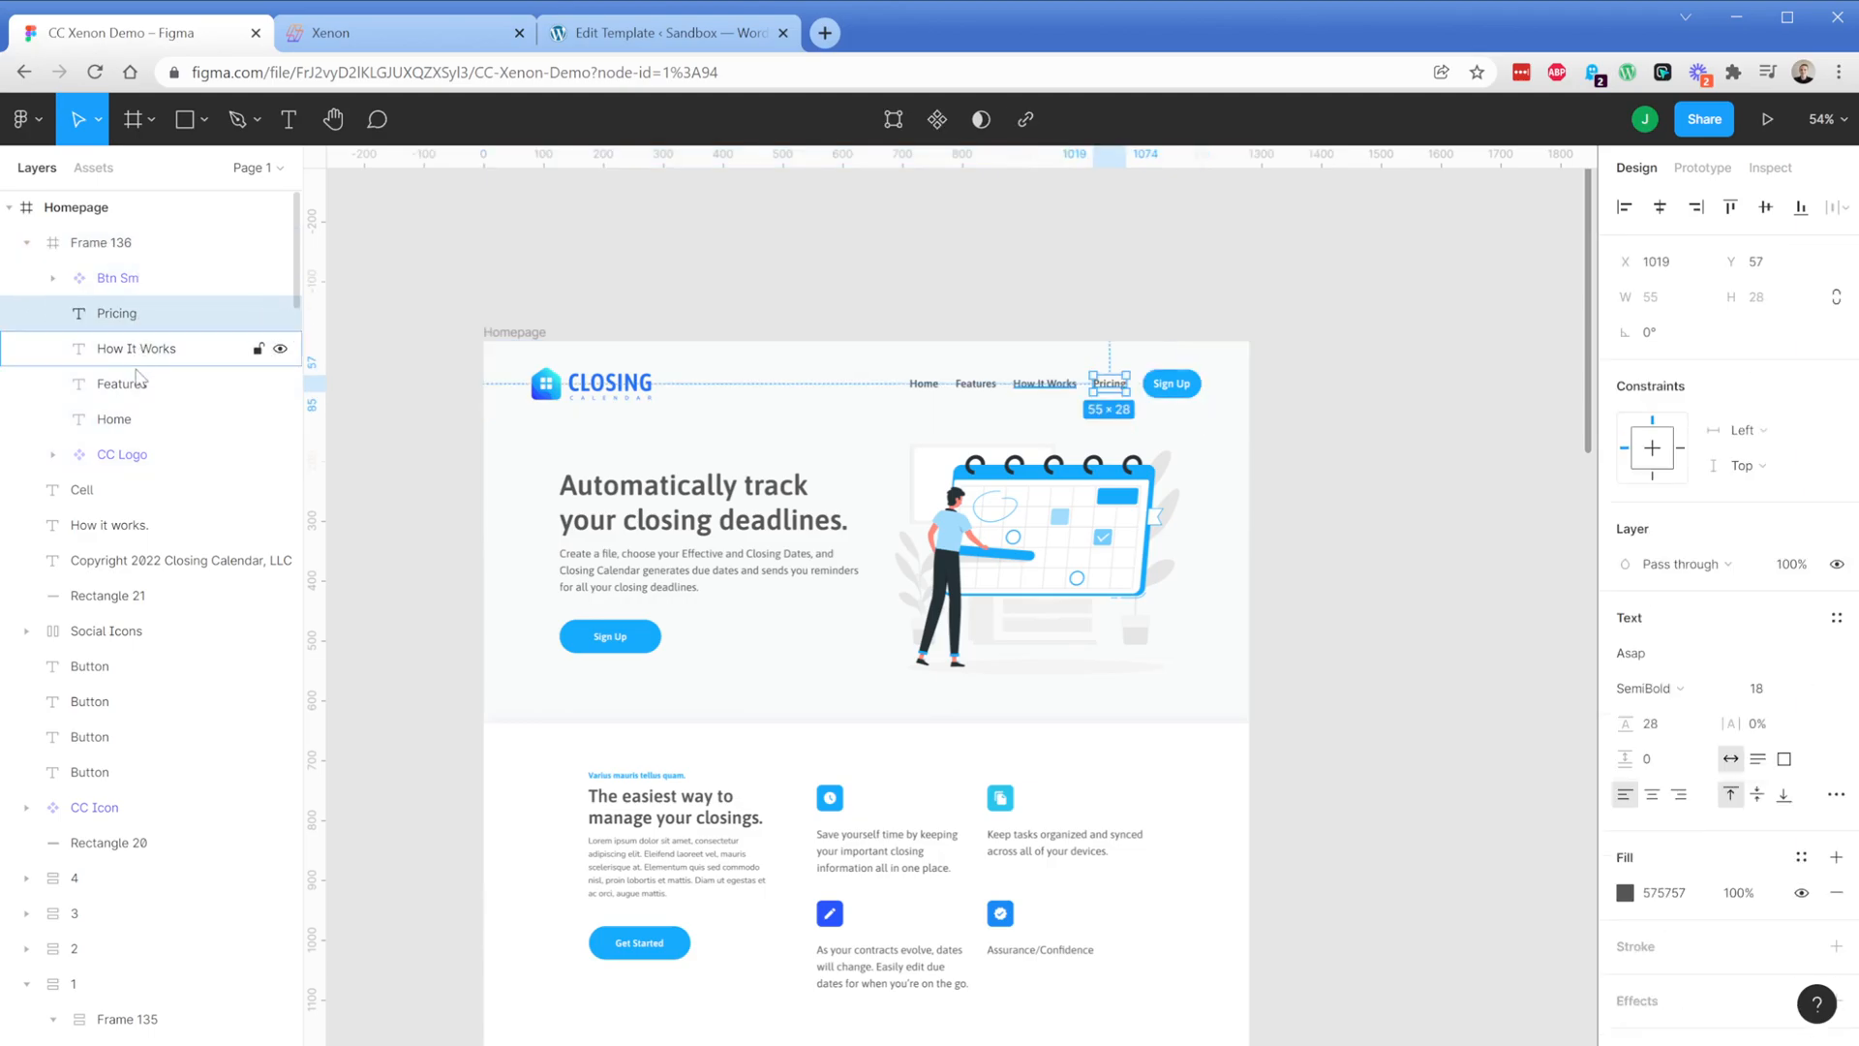
click(132, 432)
click(136, 455)
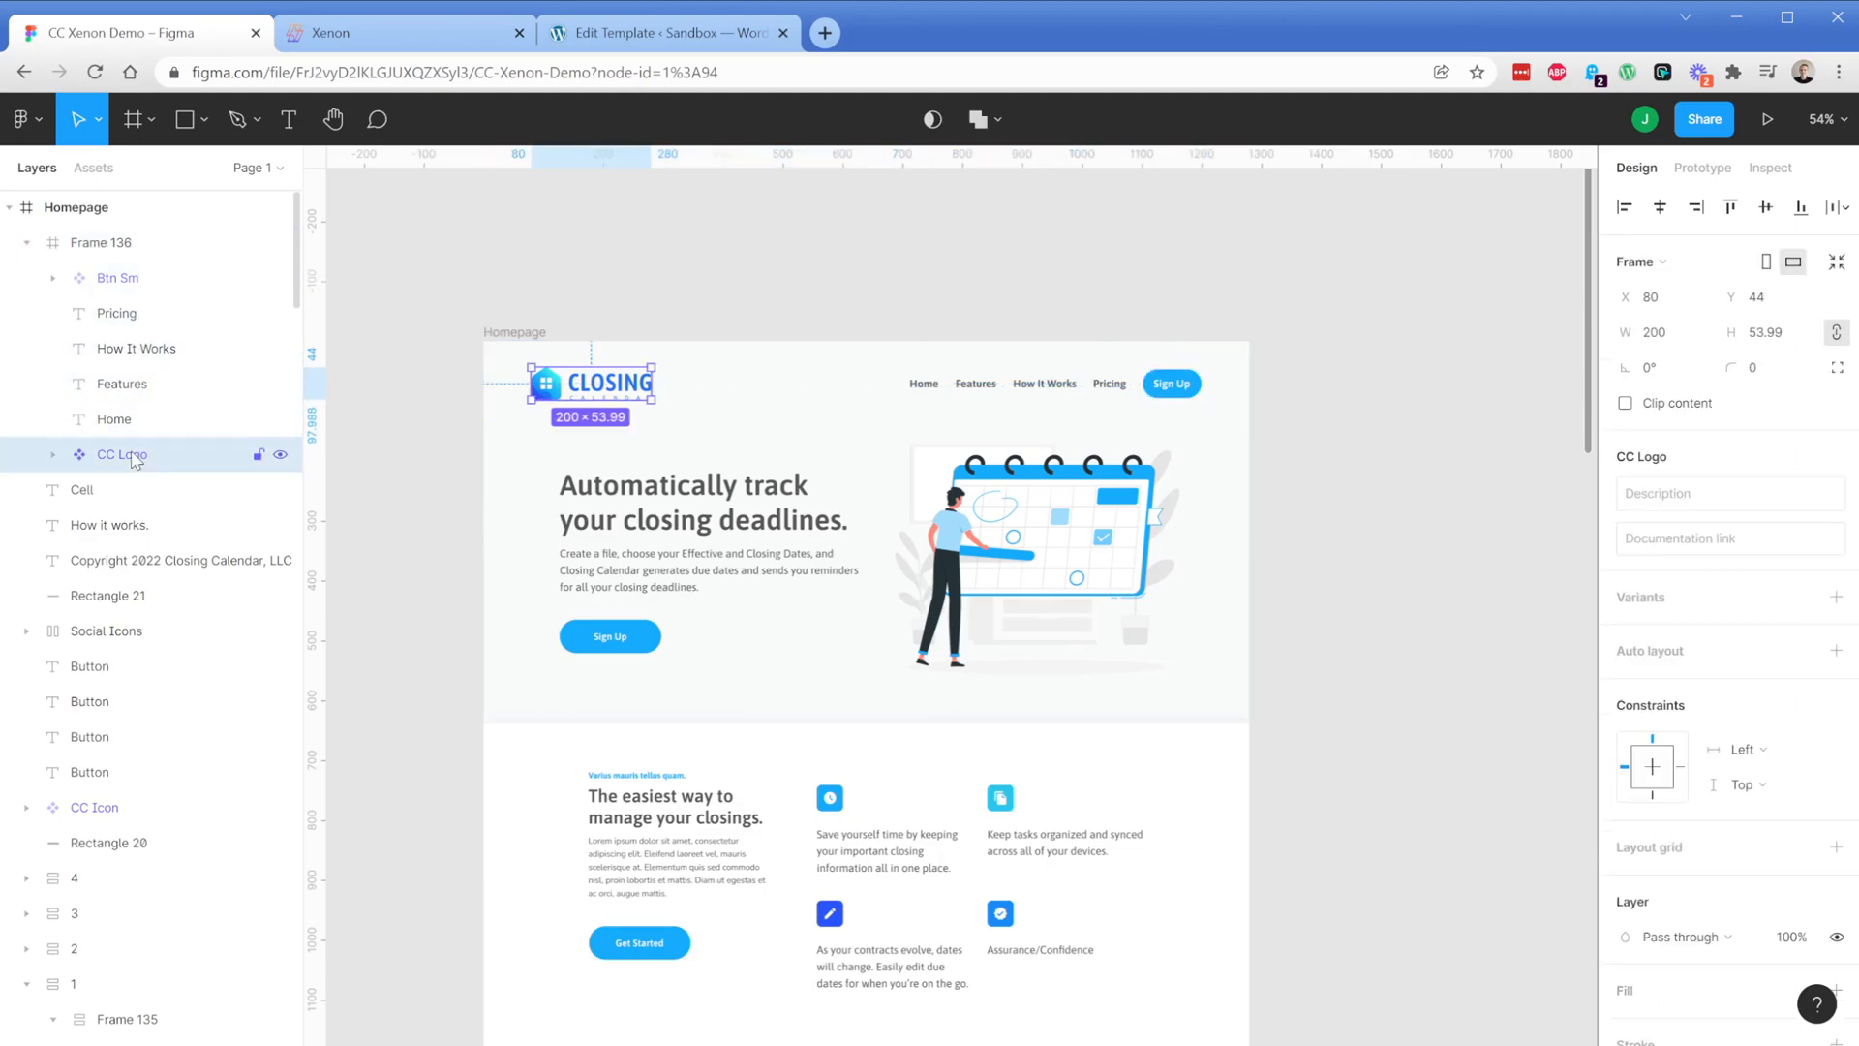
click(26, 242)
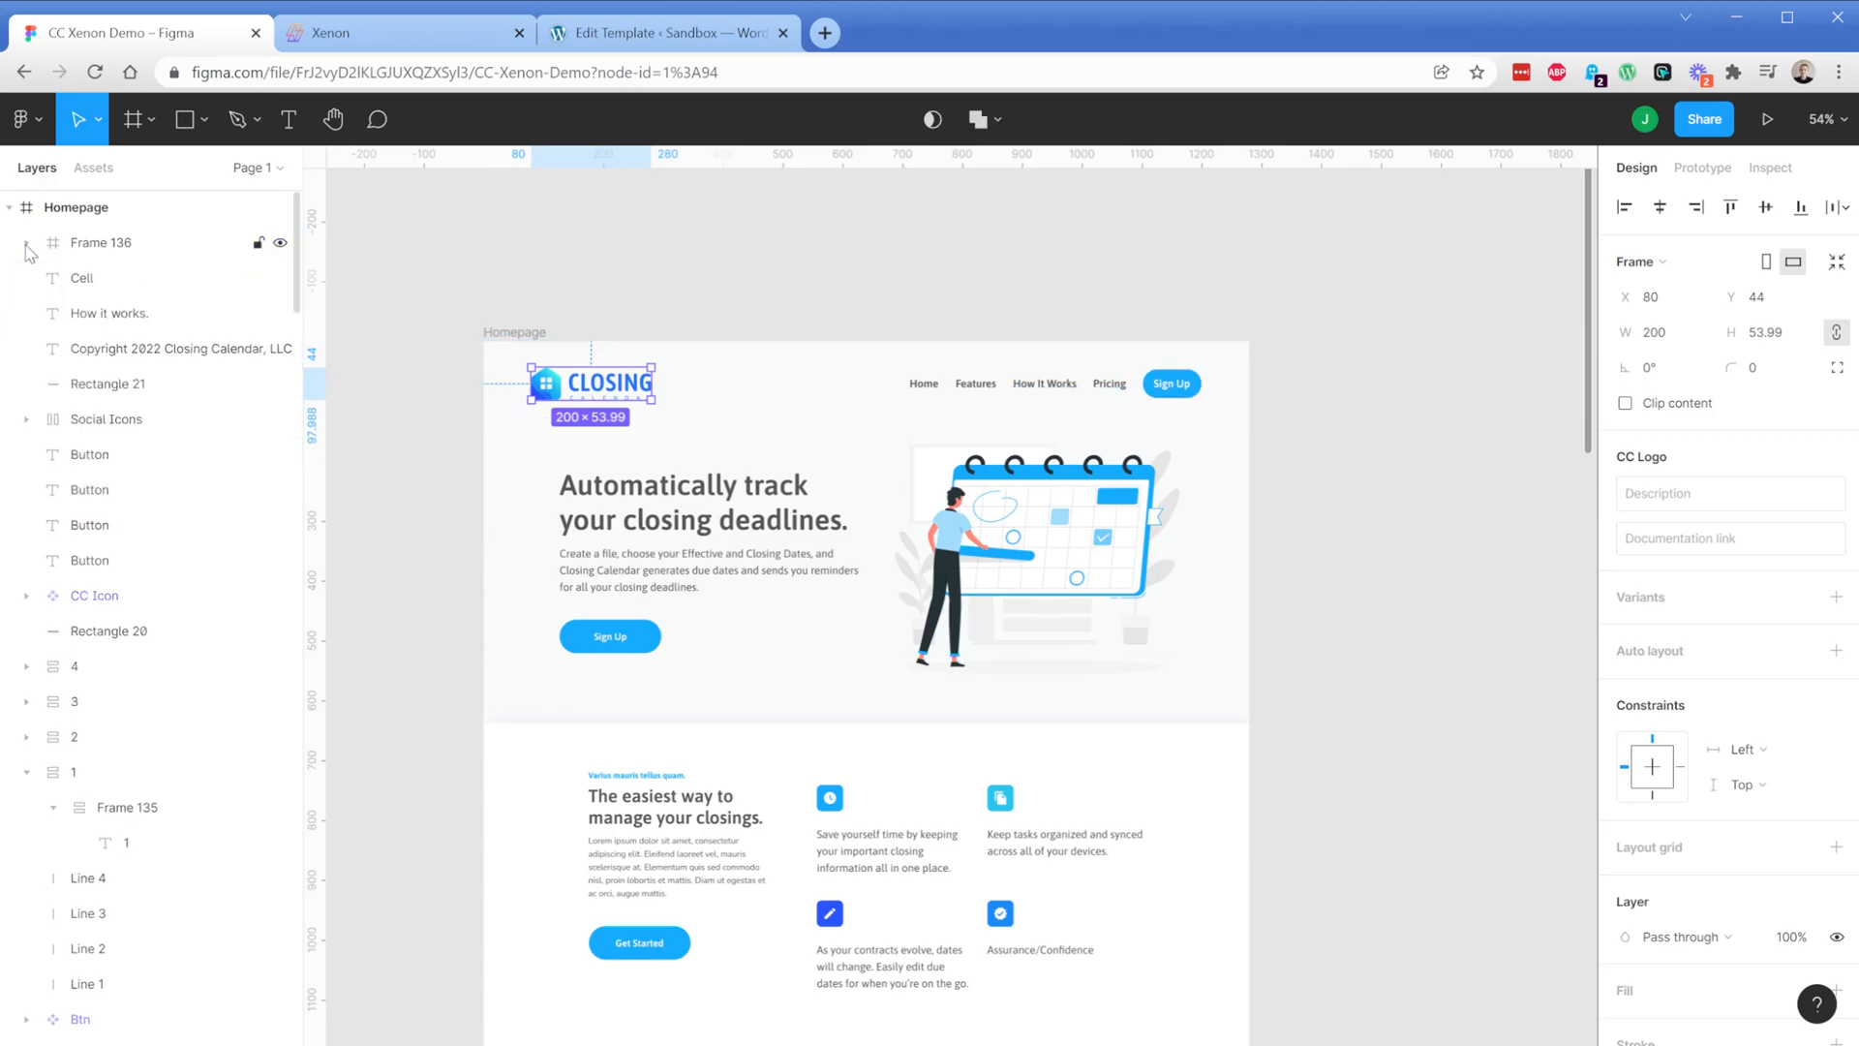
click(279, 243)
click(280, 243)
click(26, 242)
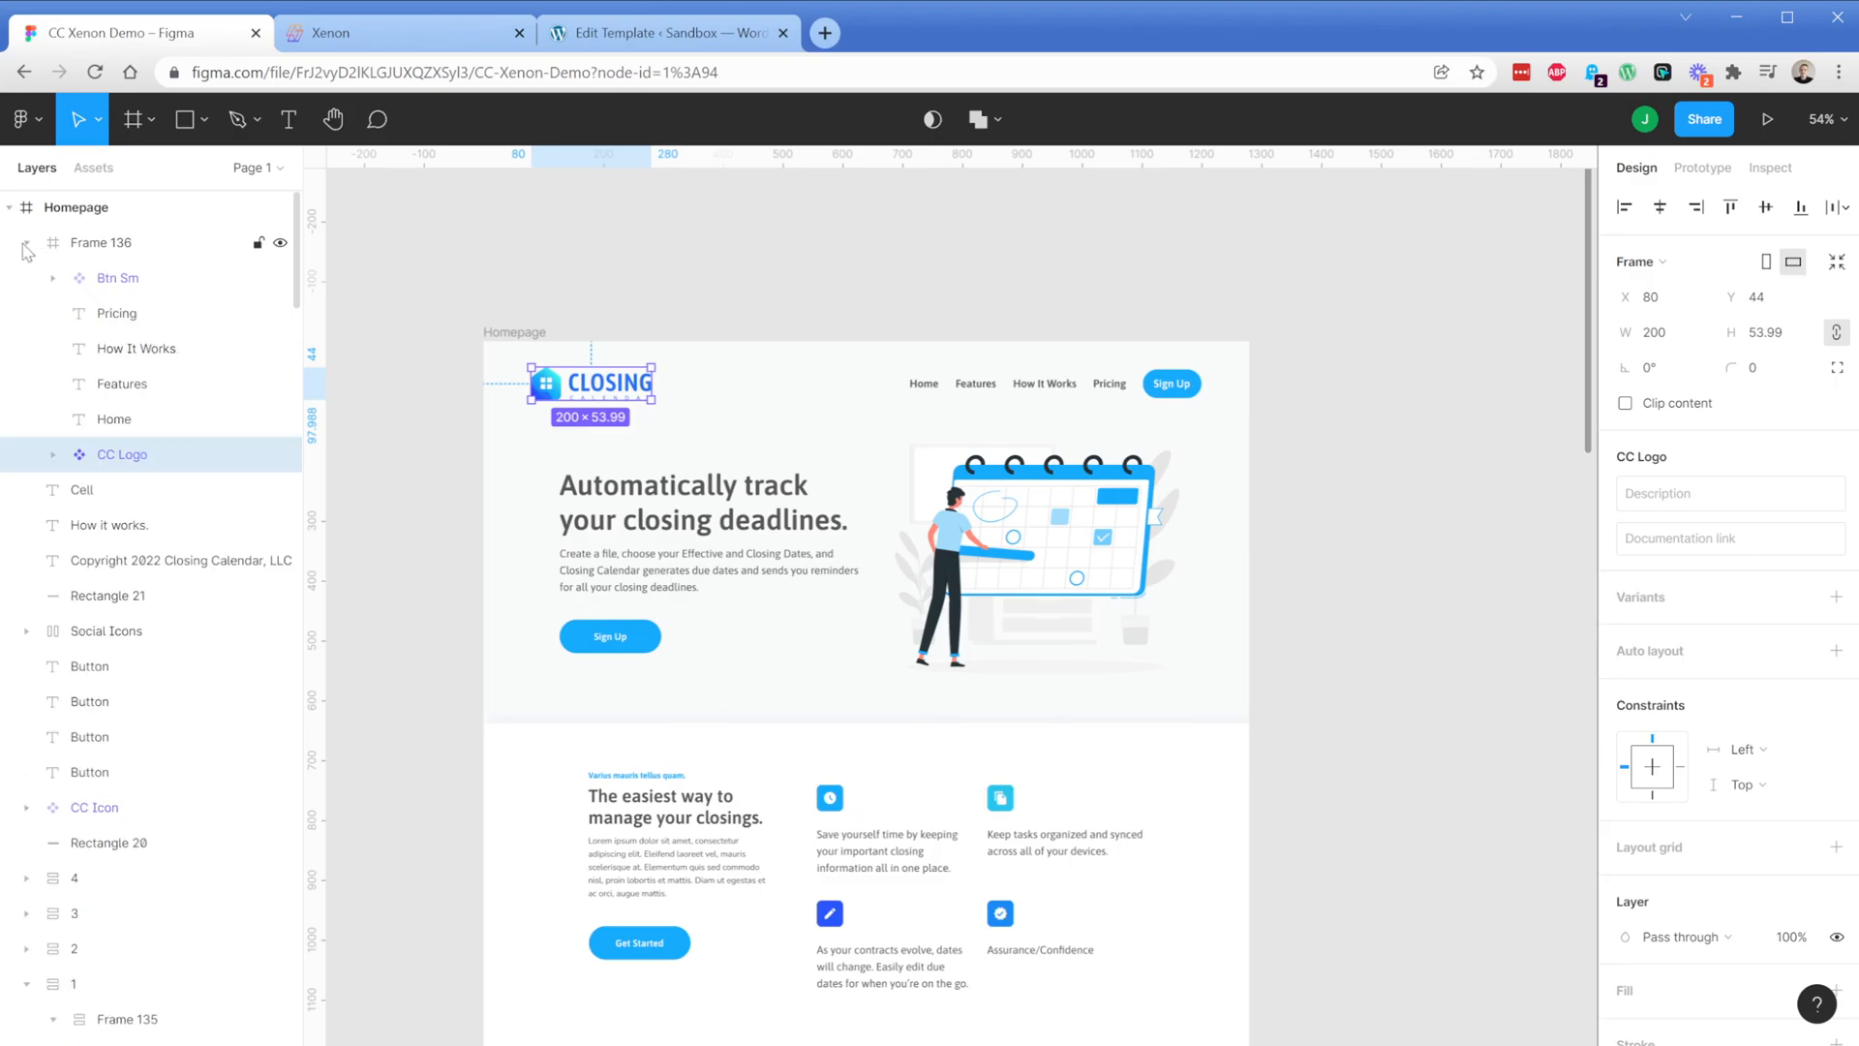
Rename the new frame as Header
double_click(90, 253)
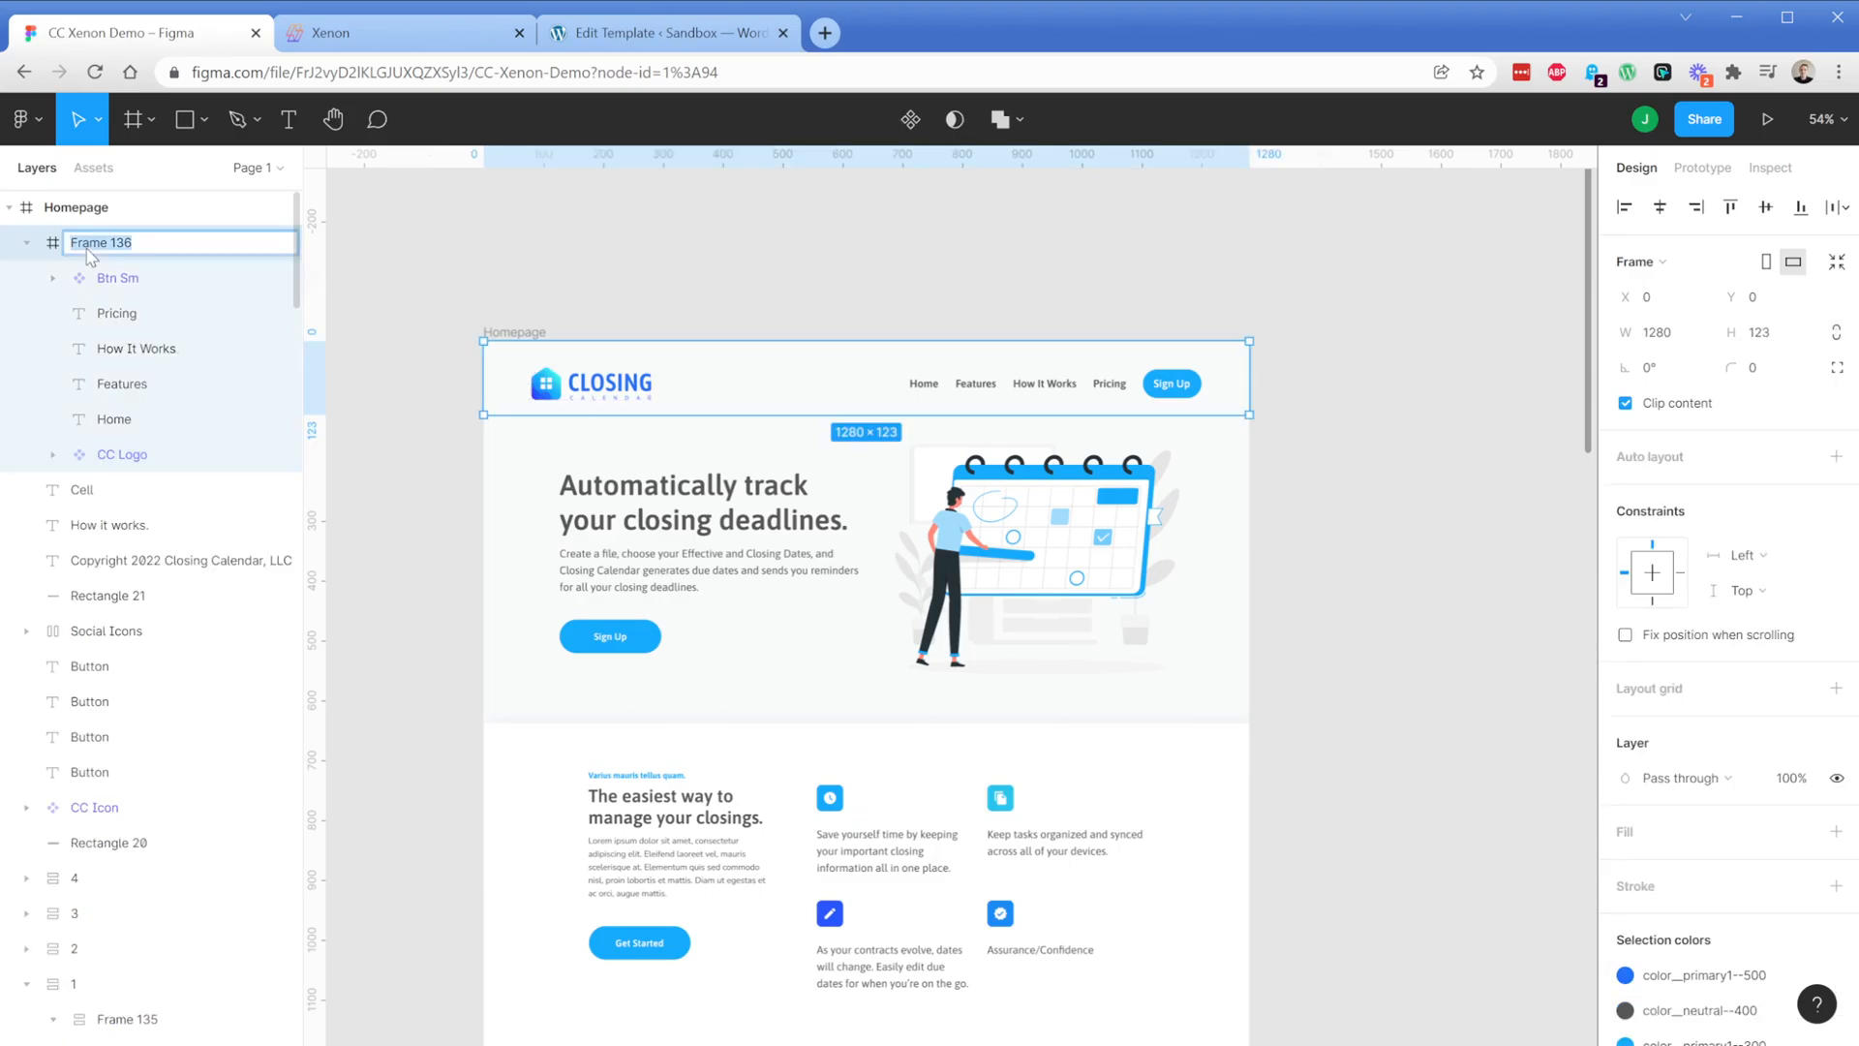
text(Header)
key(Return)
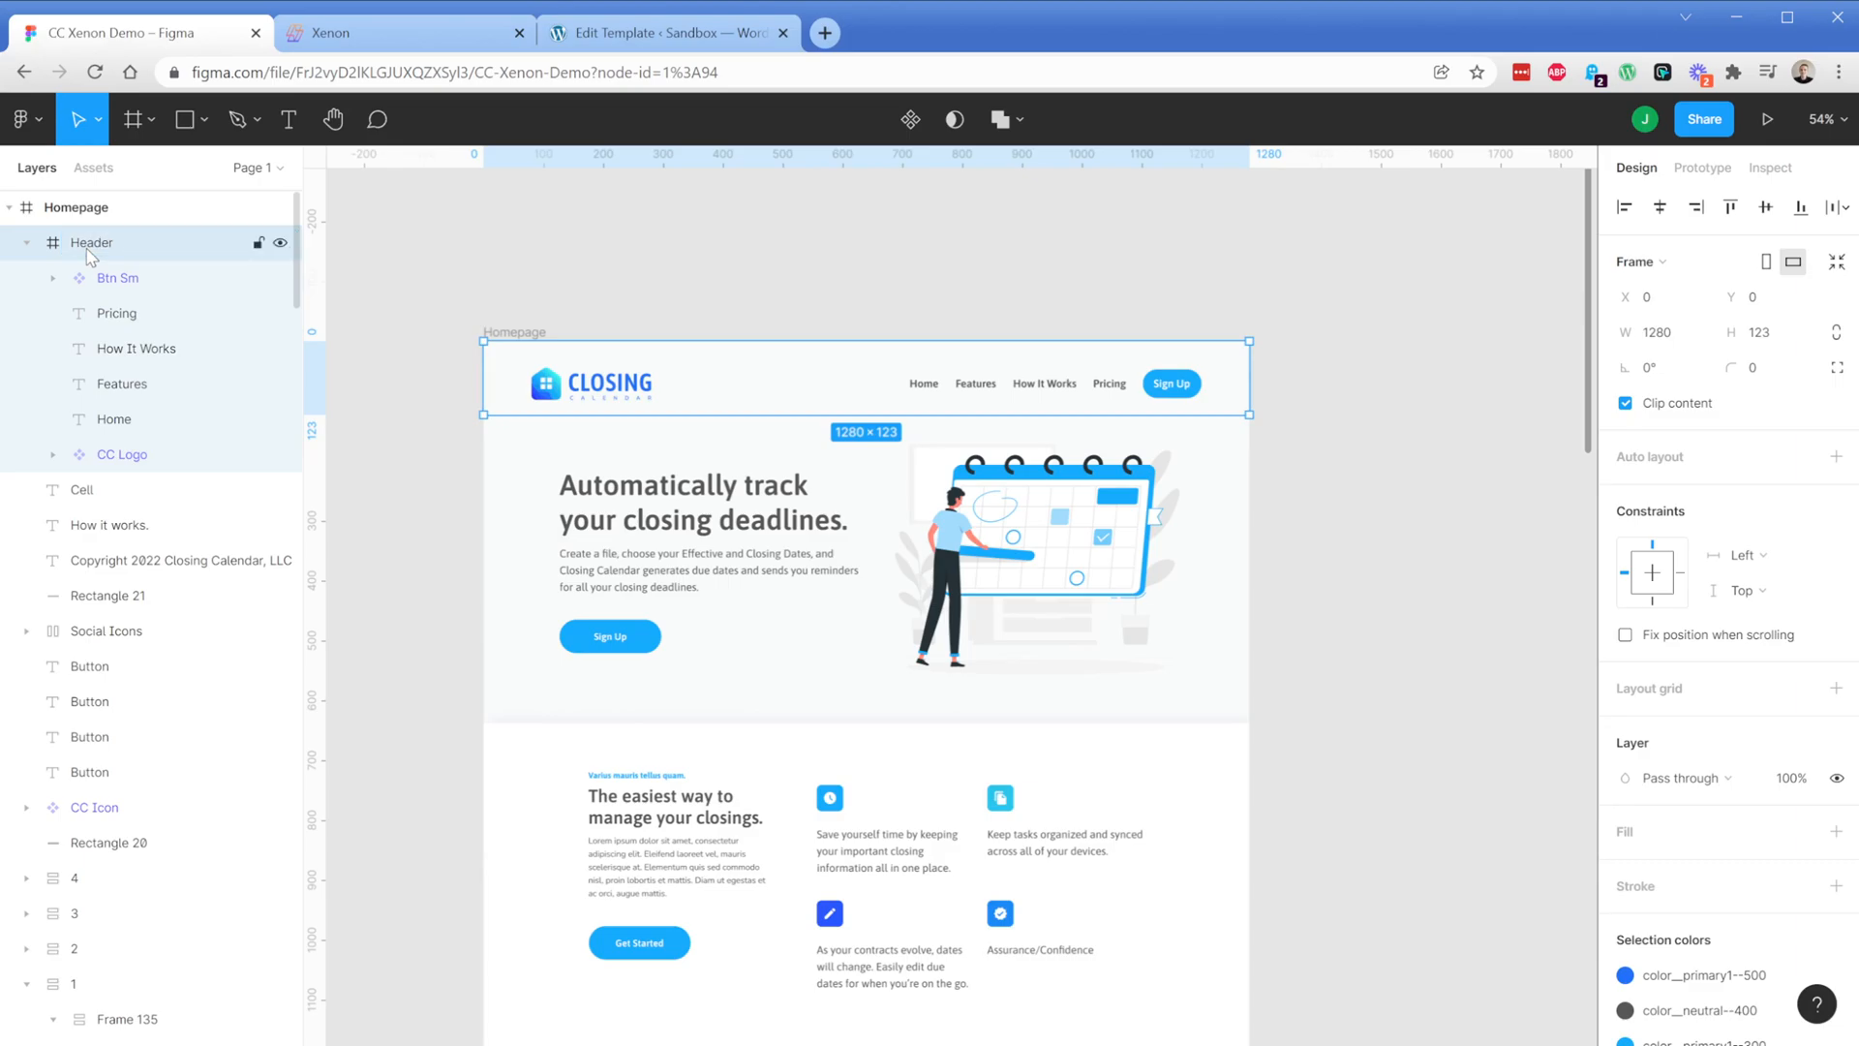
Switch to Xenon to examine how elements such as Hero Graphic are nested in the selection list, and return to Figma
click(380, 49)
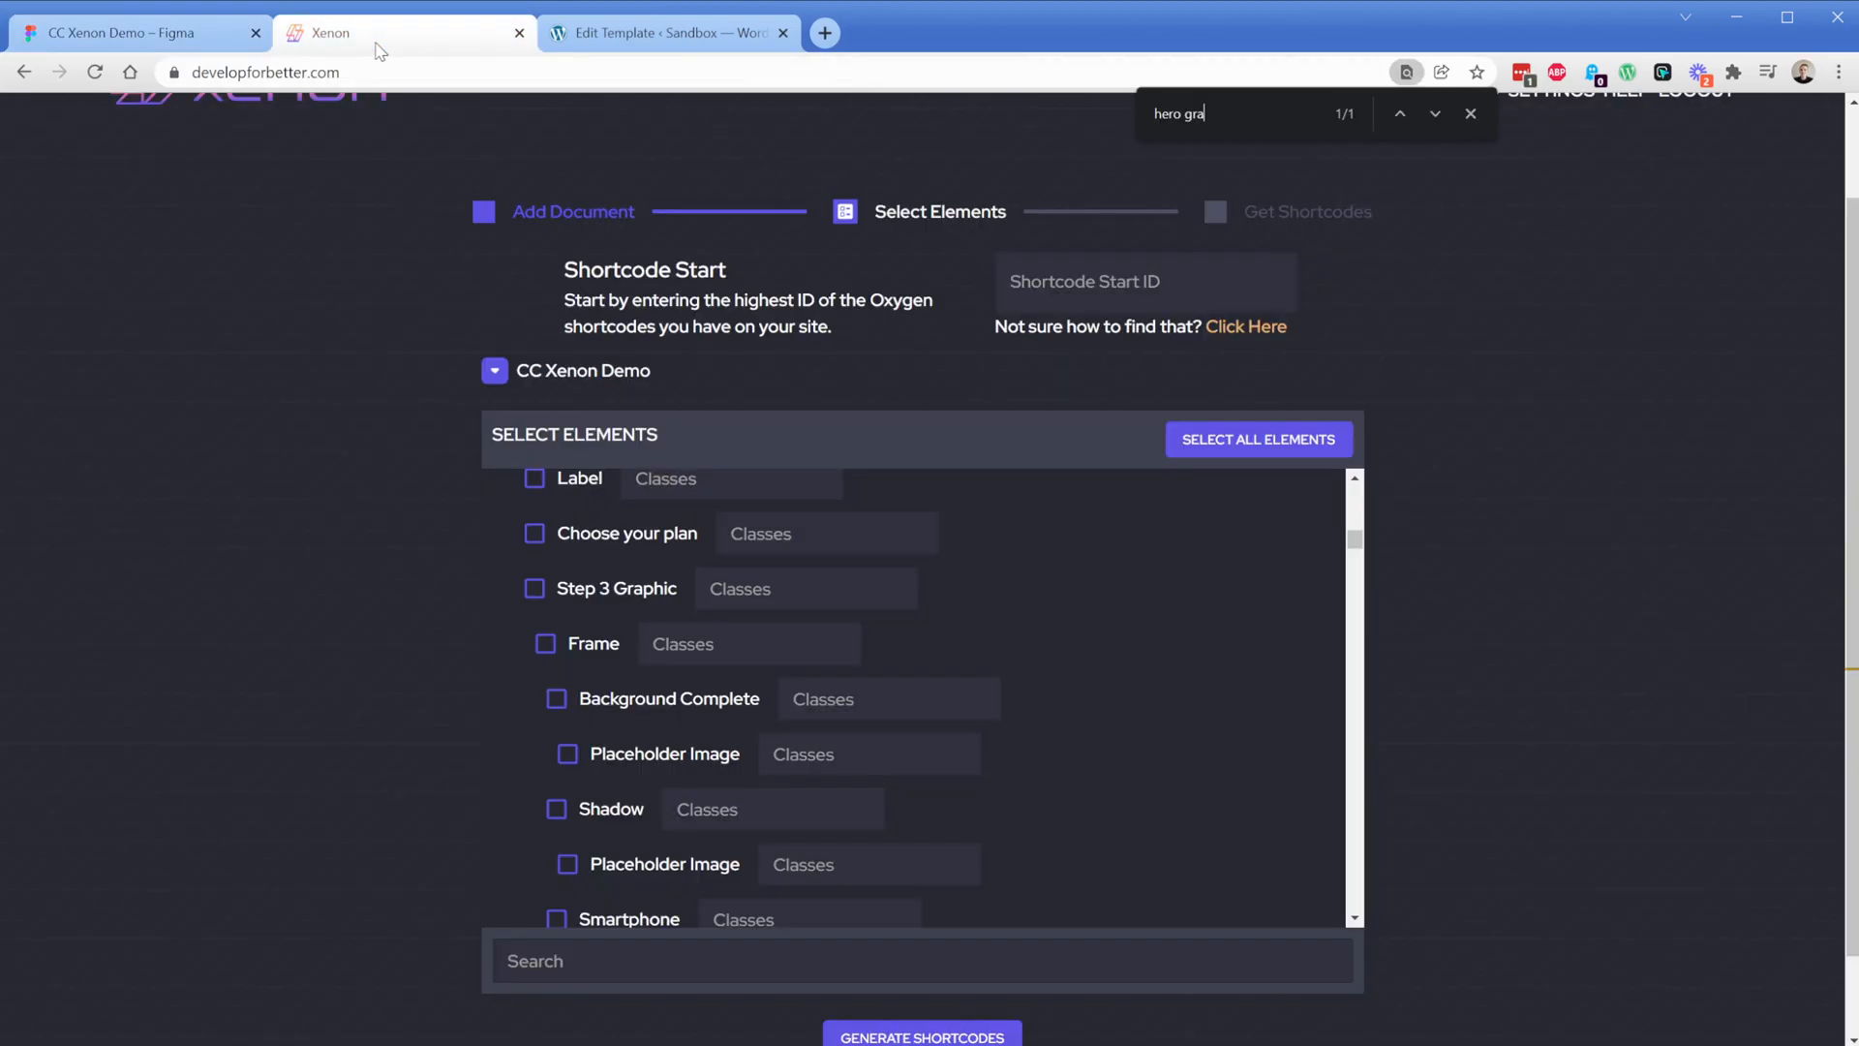
scroll(614, 601, up, 3)
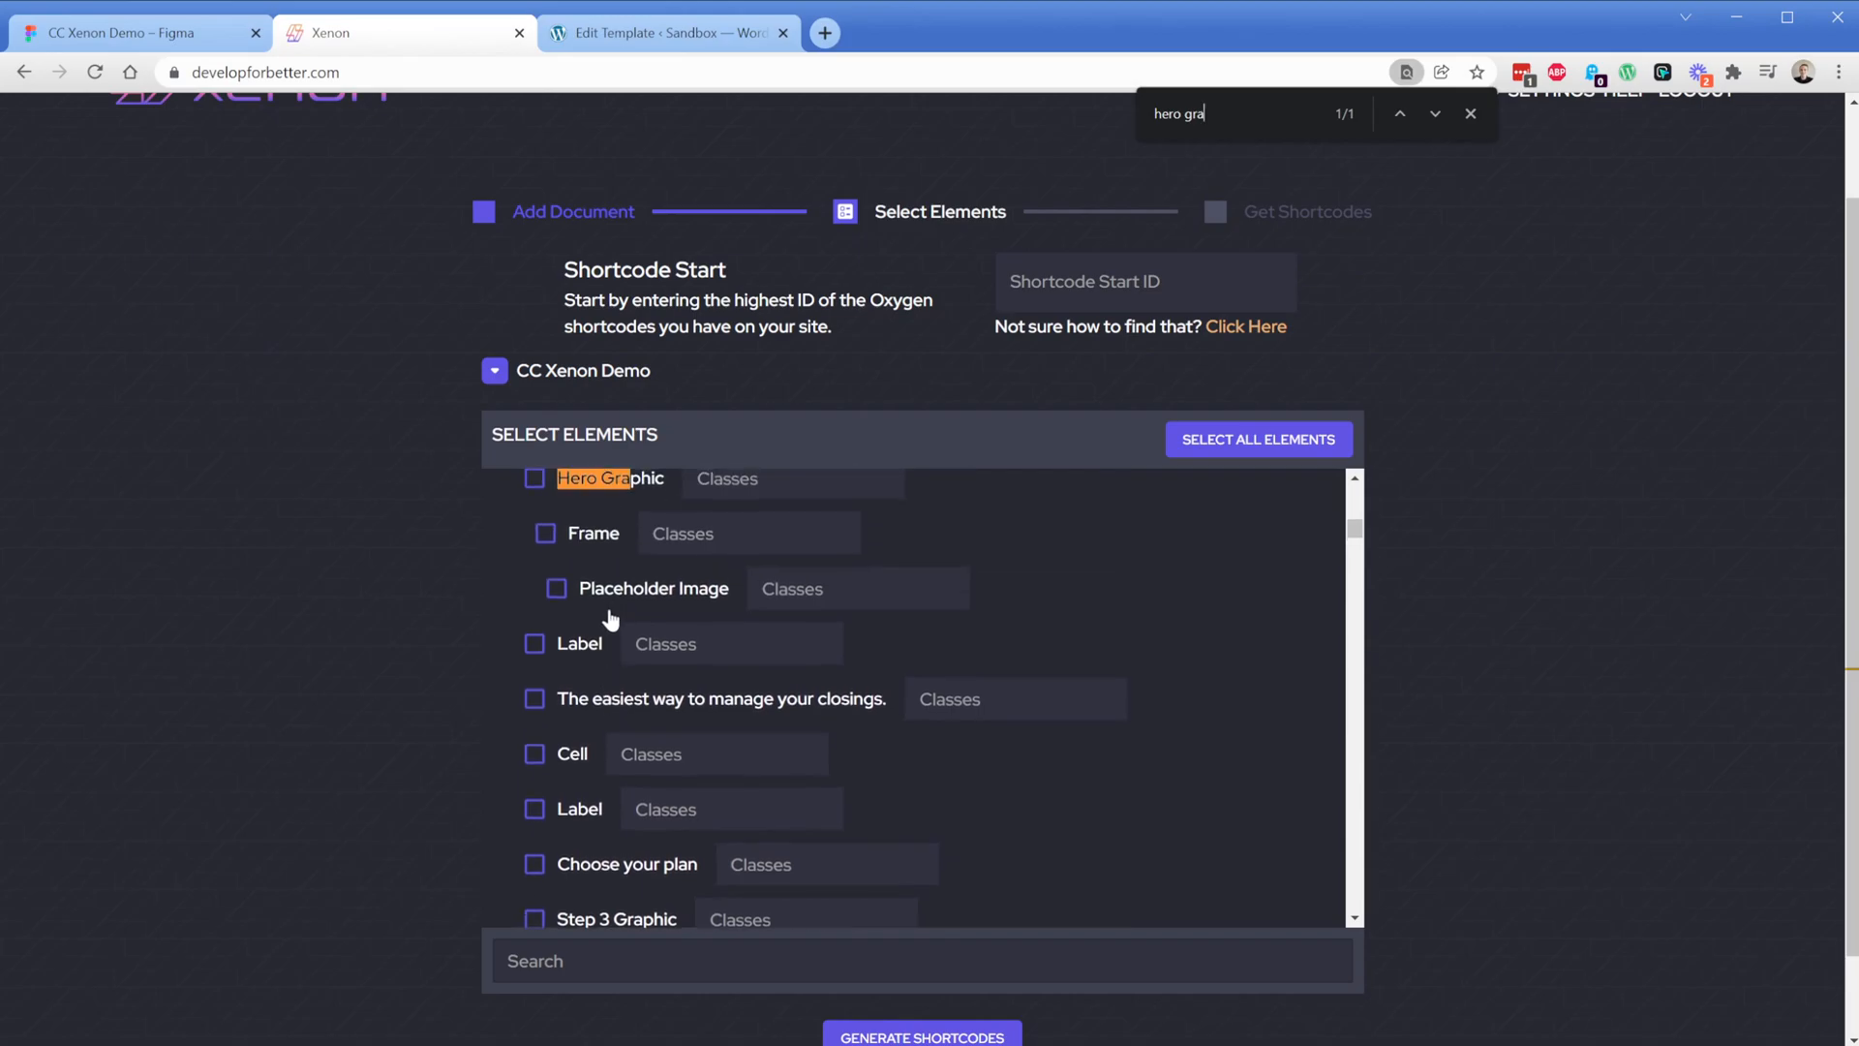
scroll(592, 616, up, 1)
key(Escape)
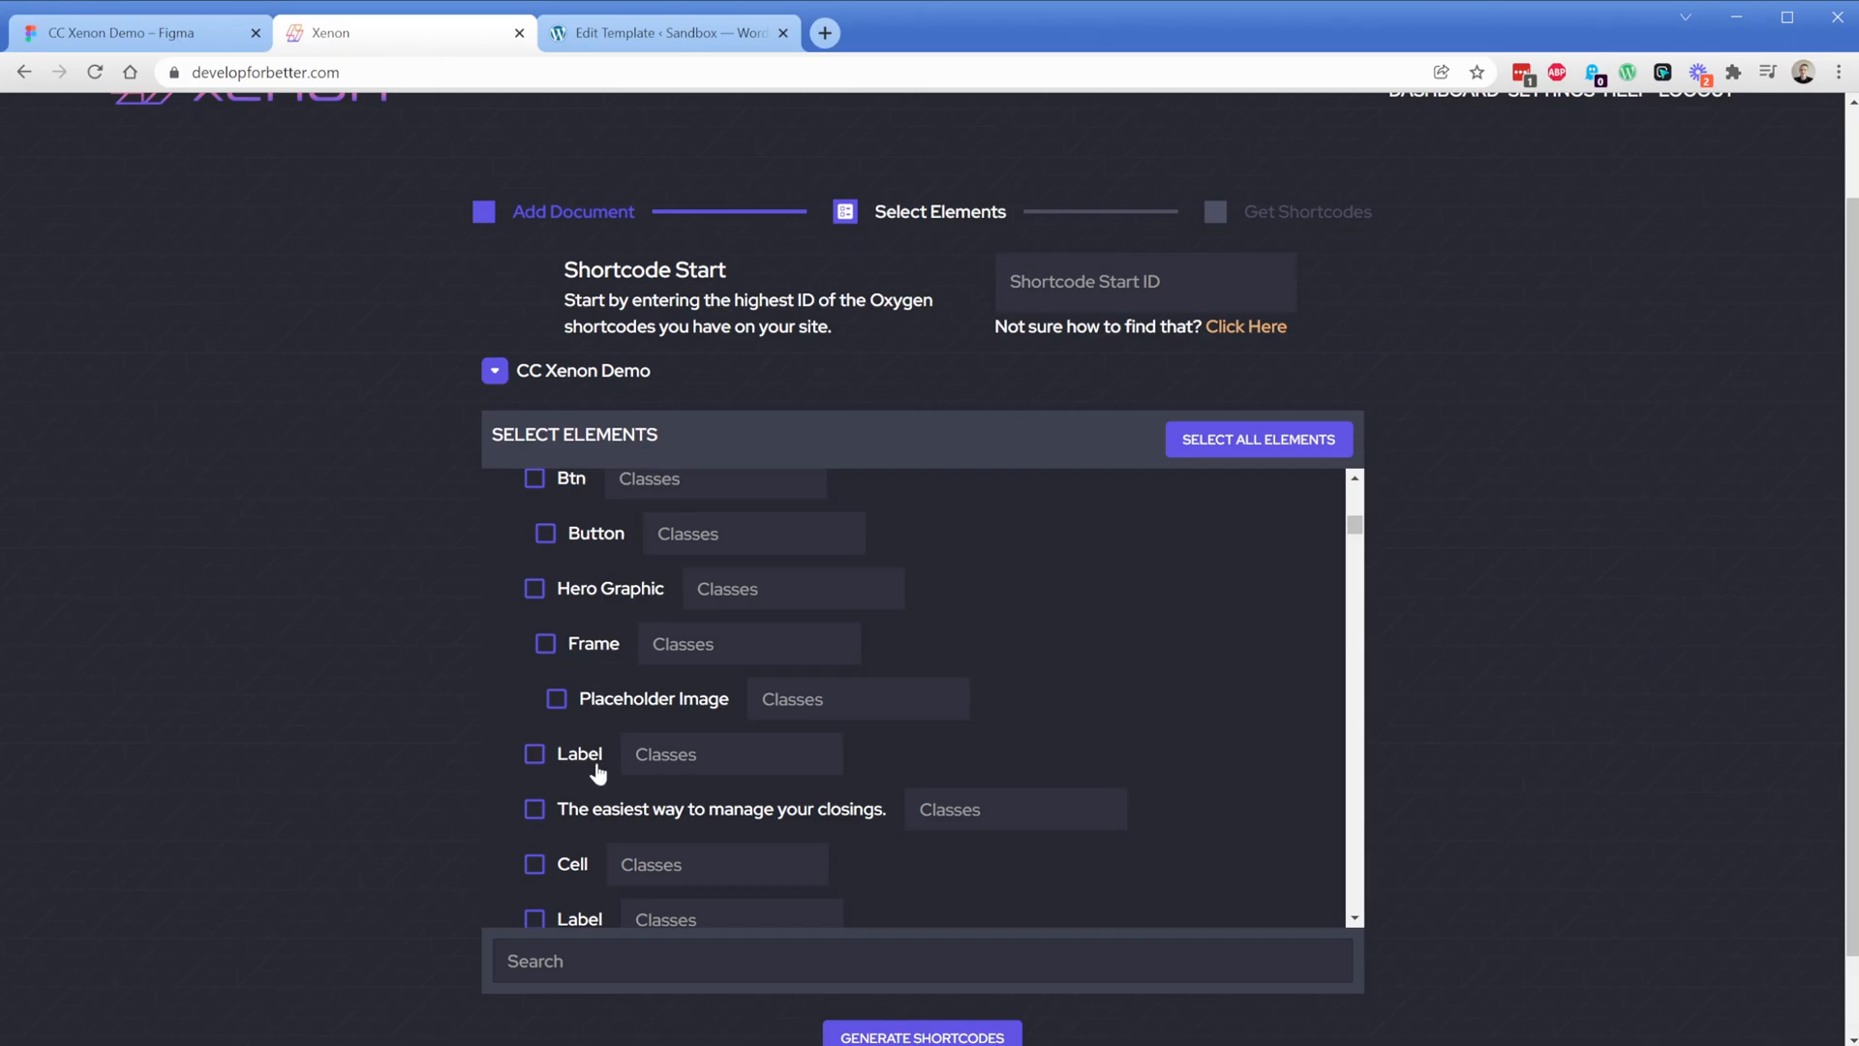
click(161, 31)
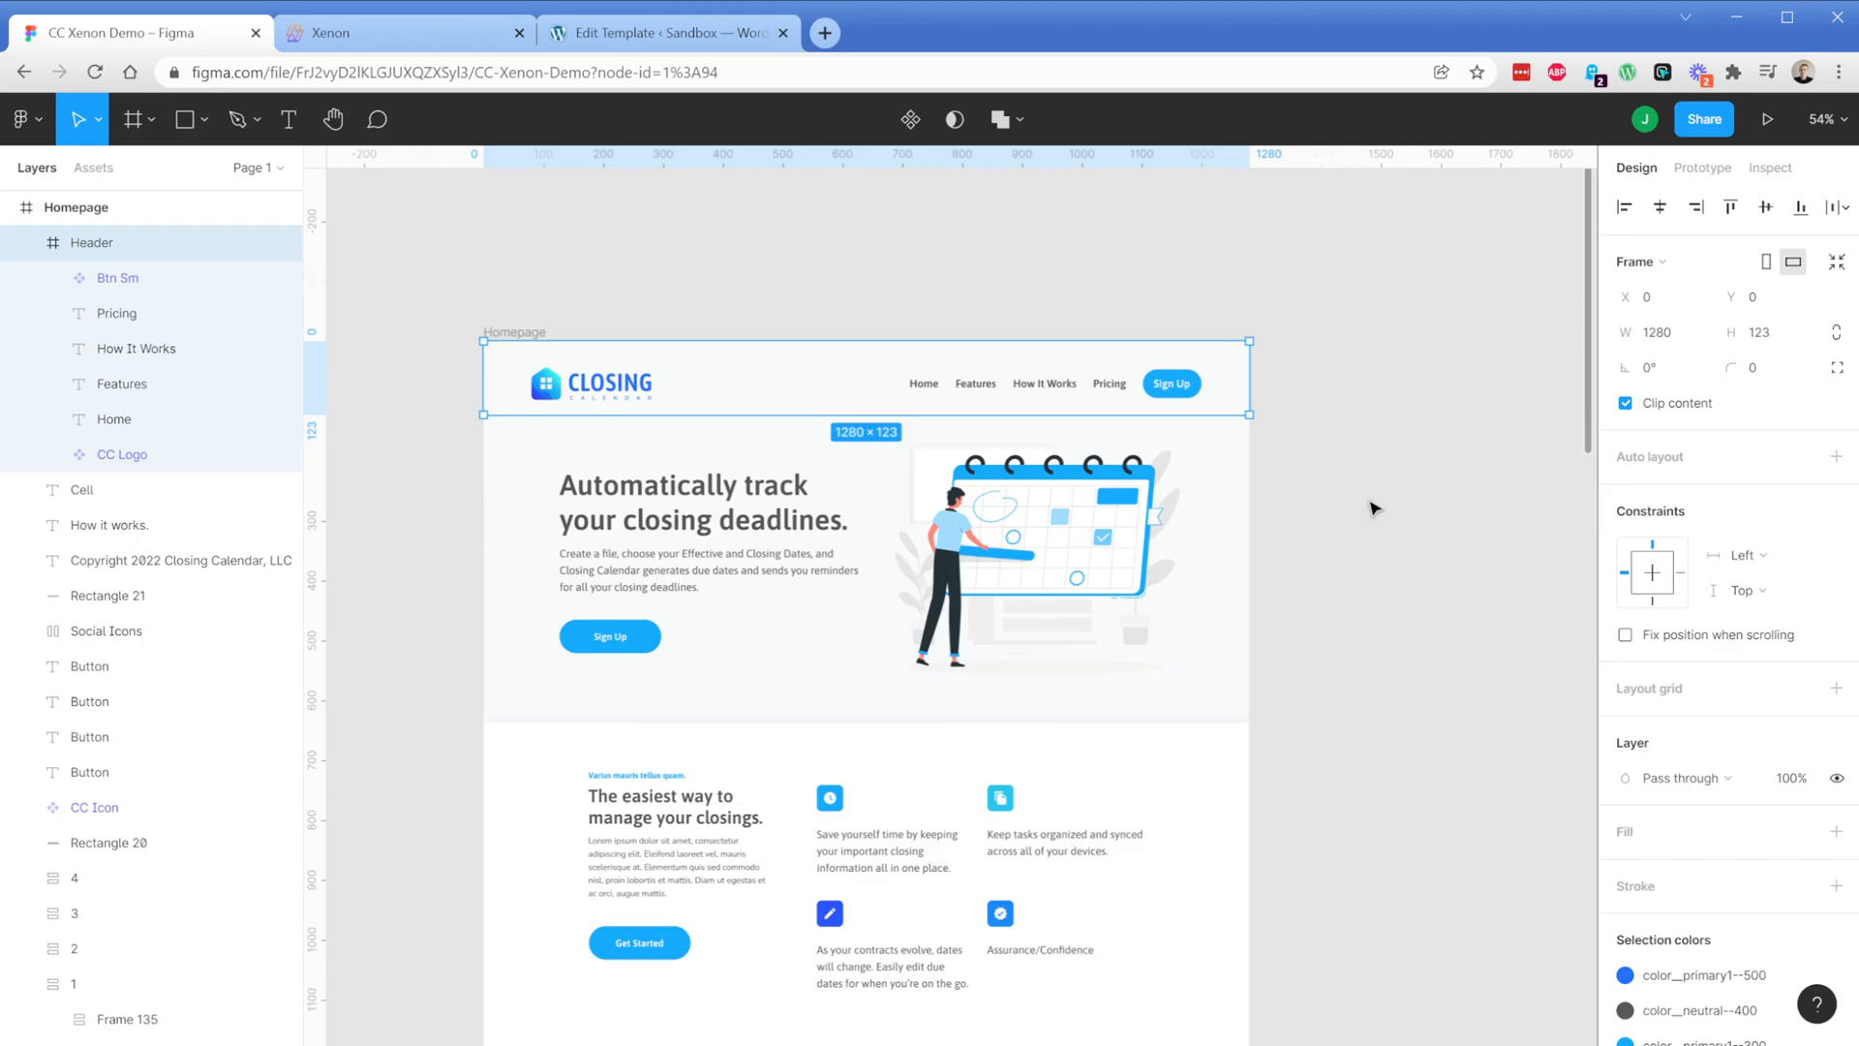
Add horizontal auto layout with an item spacing of 50 to the Header frame and widen it to 1280
click(1836, 456)
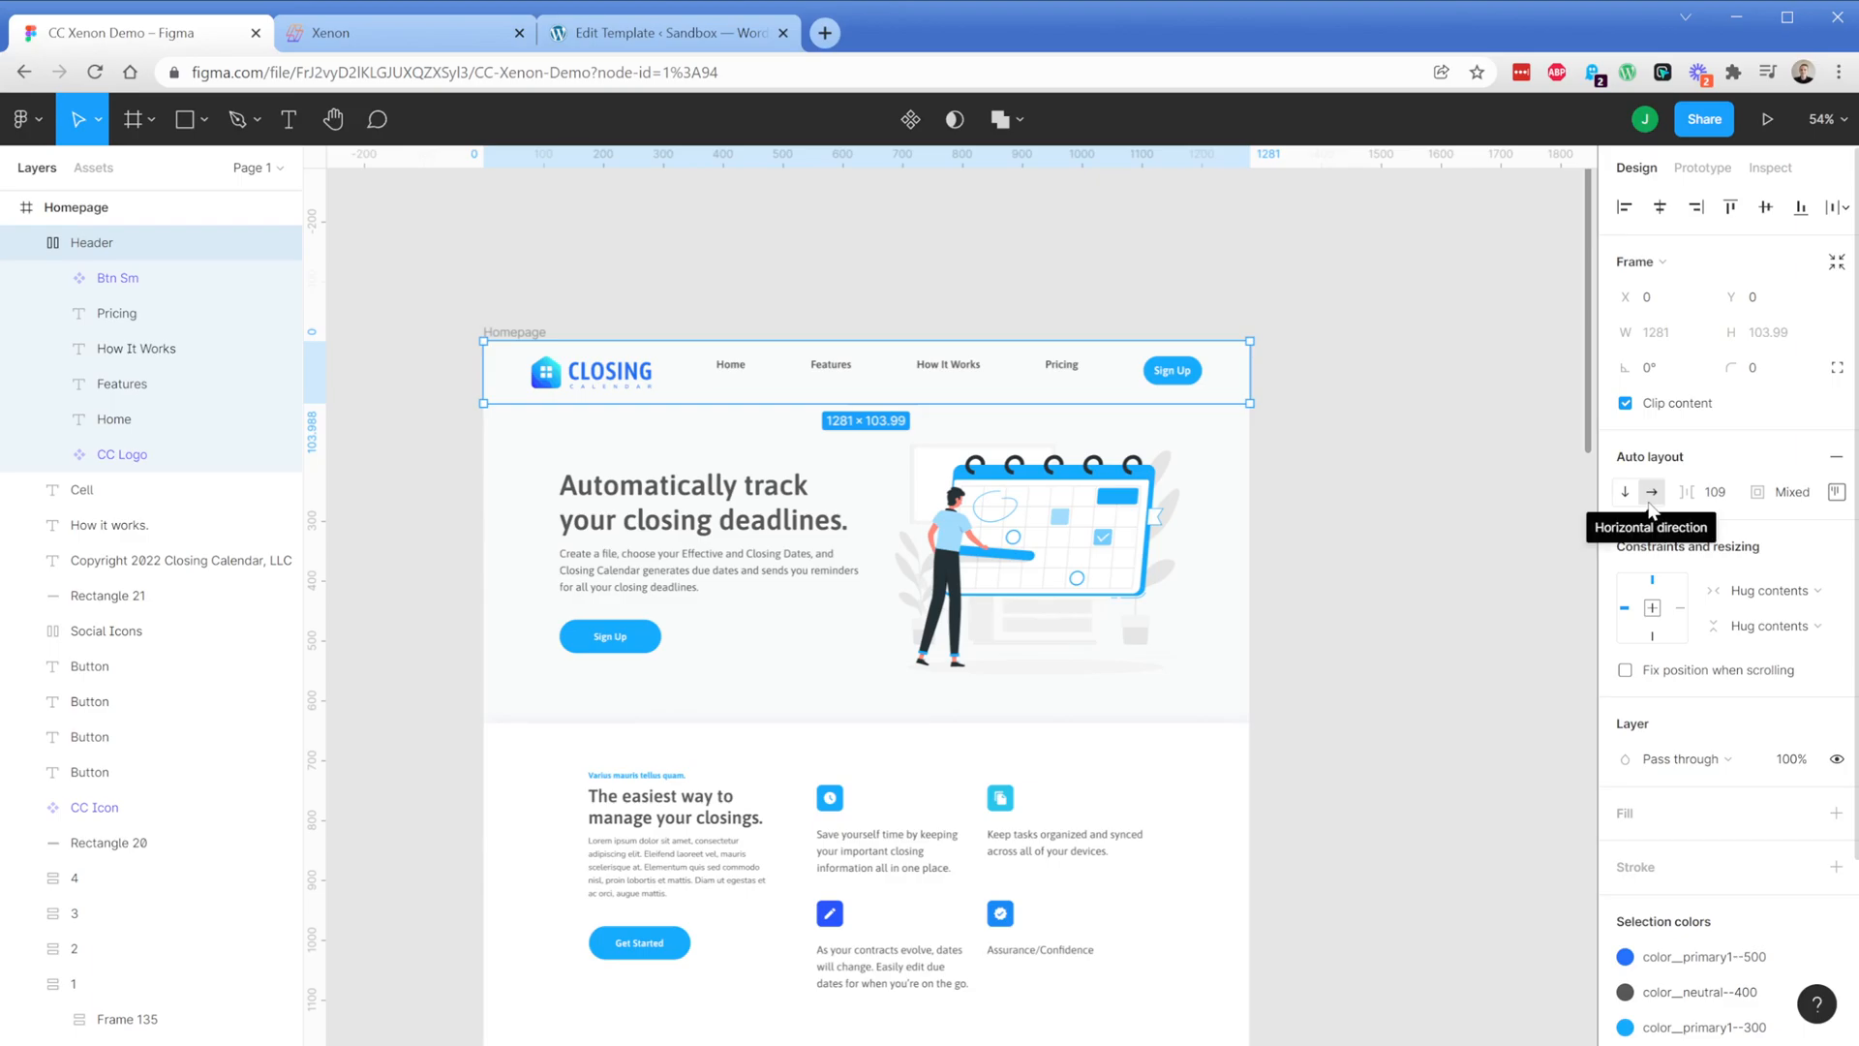
click(1627, 493)
click(1655, 494)
click(1716, 492)
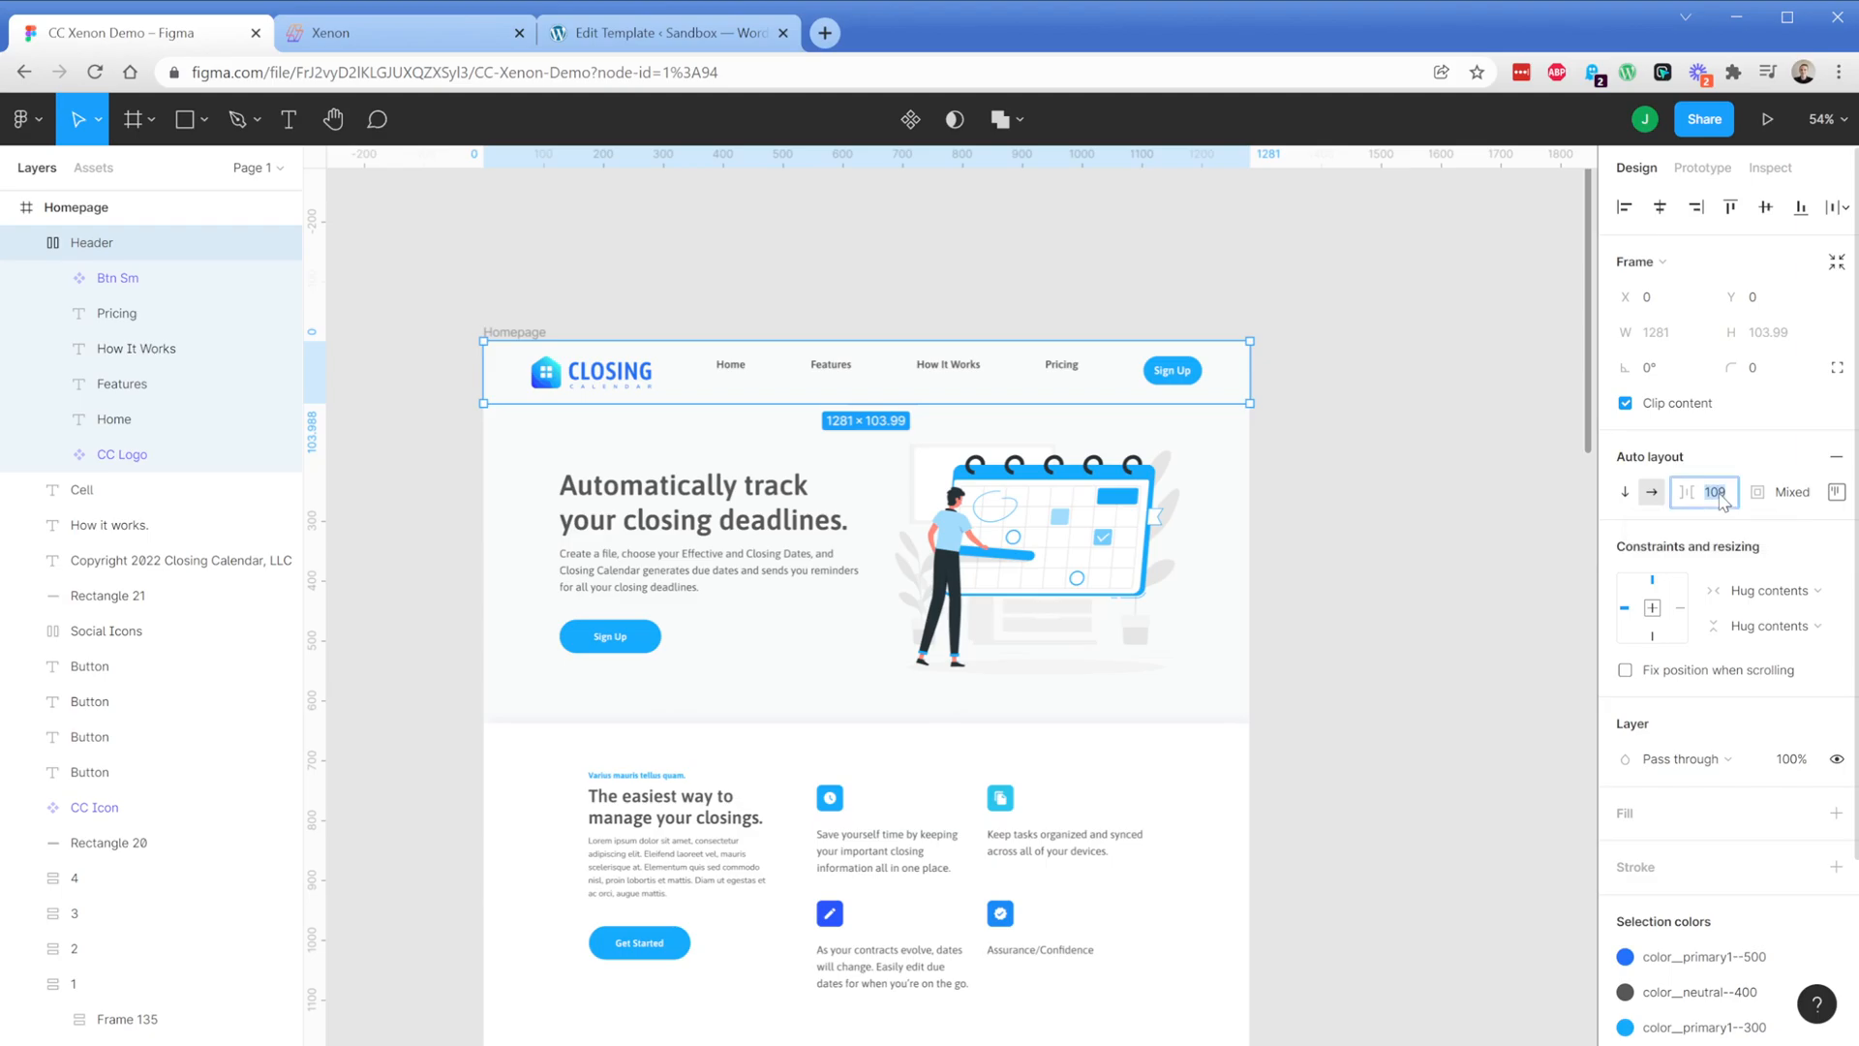
text(50)
key(Return)
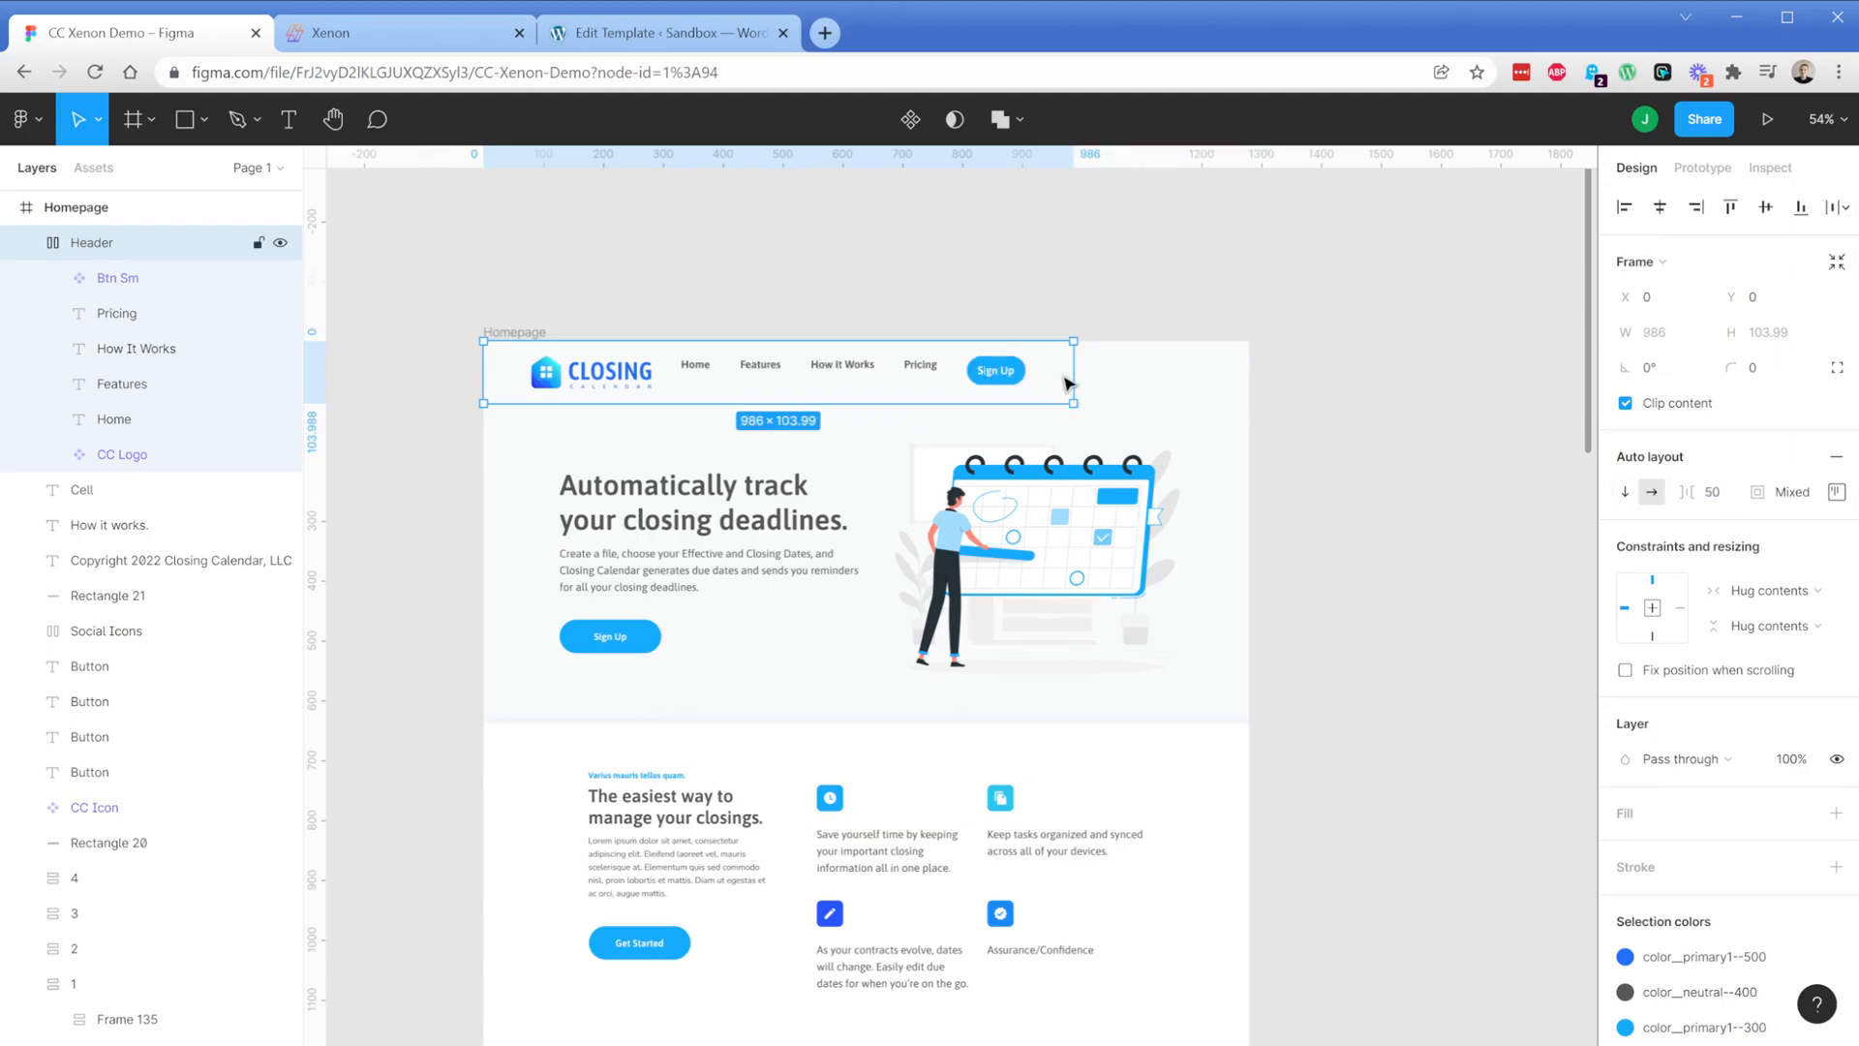
drag(1073, 372, 1249, 373)
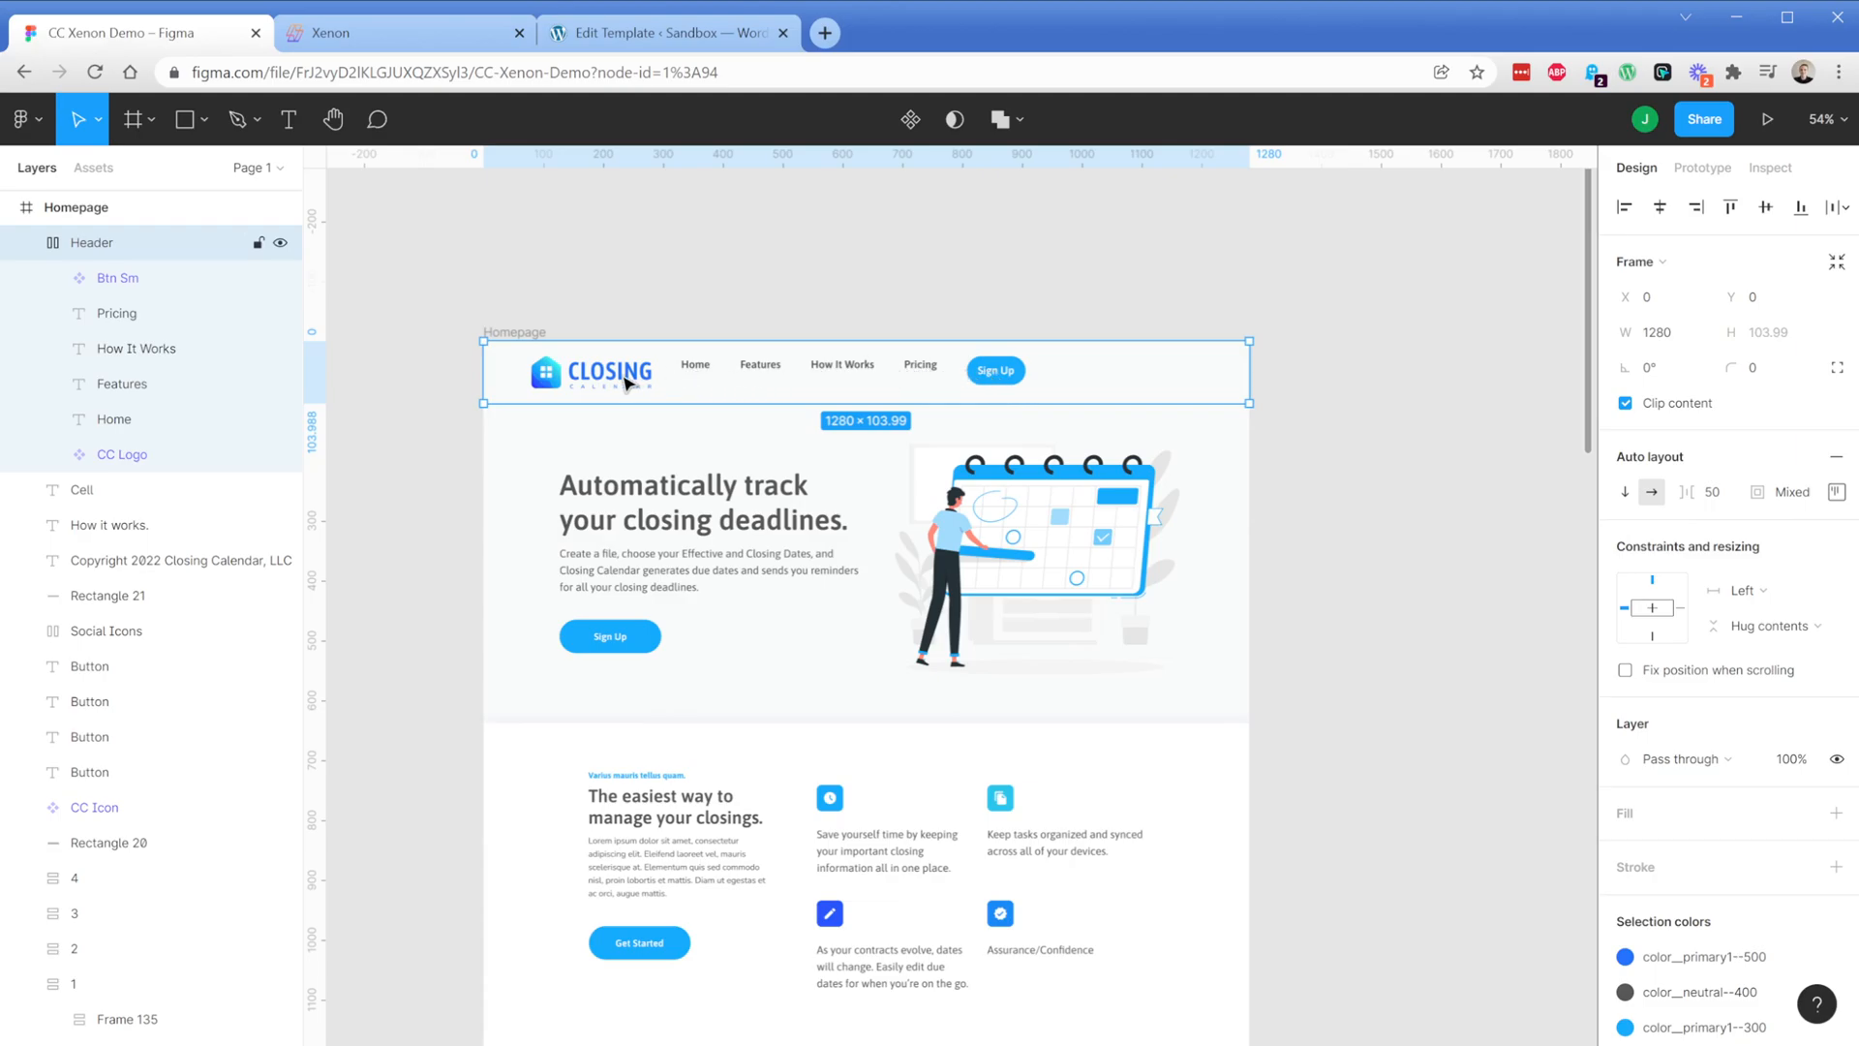
Try the vertical auto layout direction on the Header, return it to horizontal and widen the frame back to 1280
click(1626, 493)
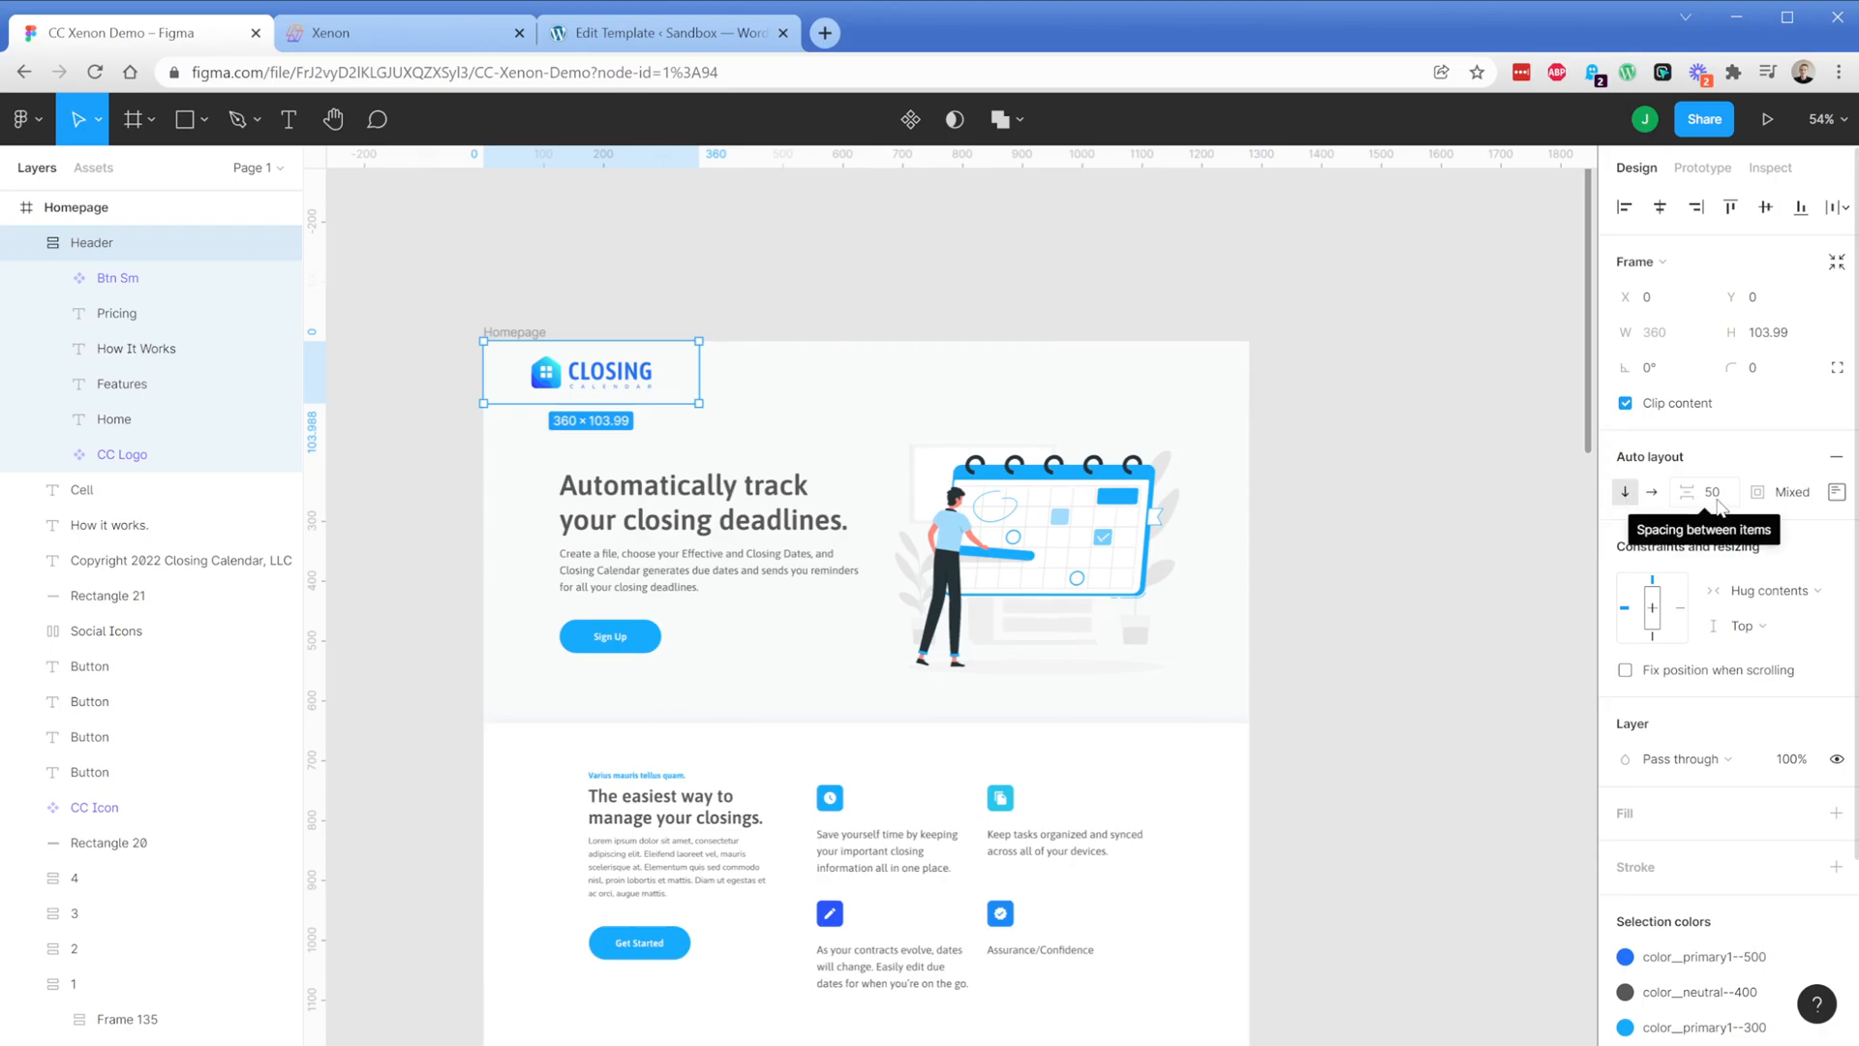
click(1654, 499)
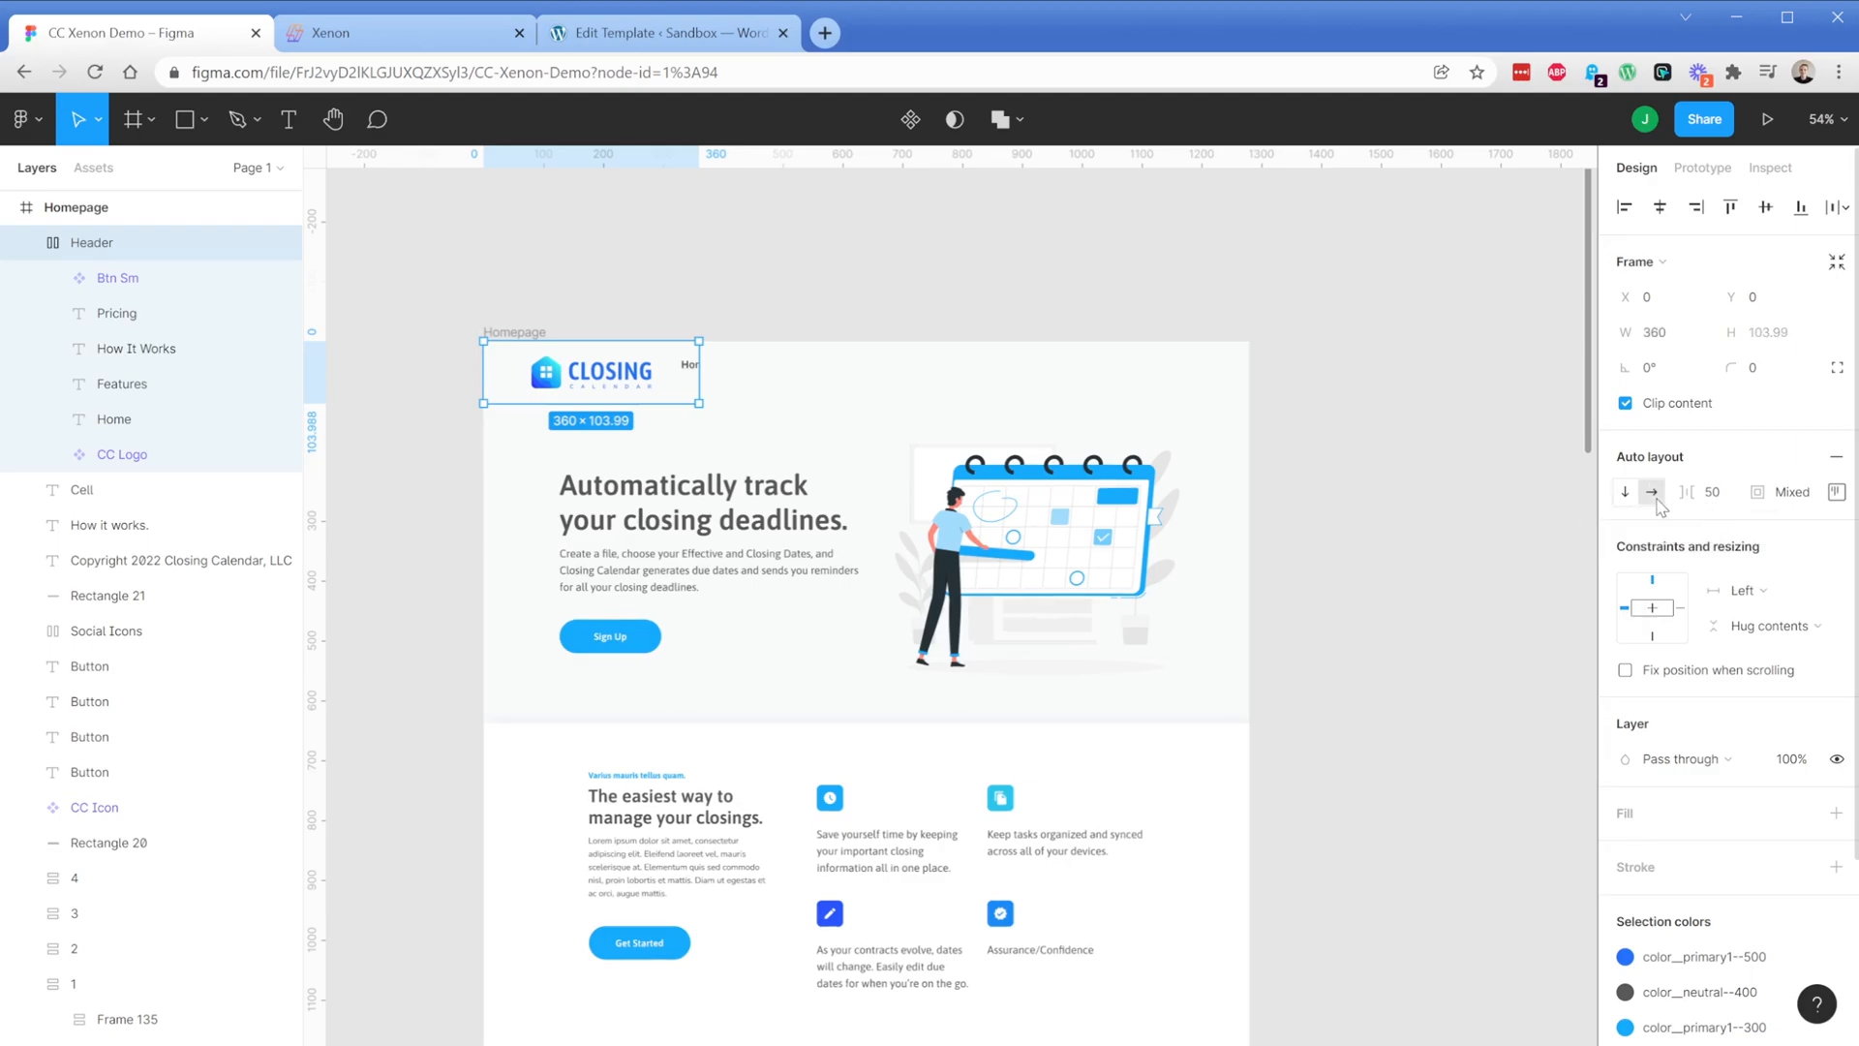
drag(699, 392, 1245, 396)
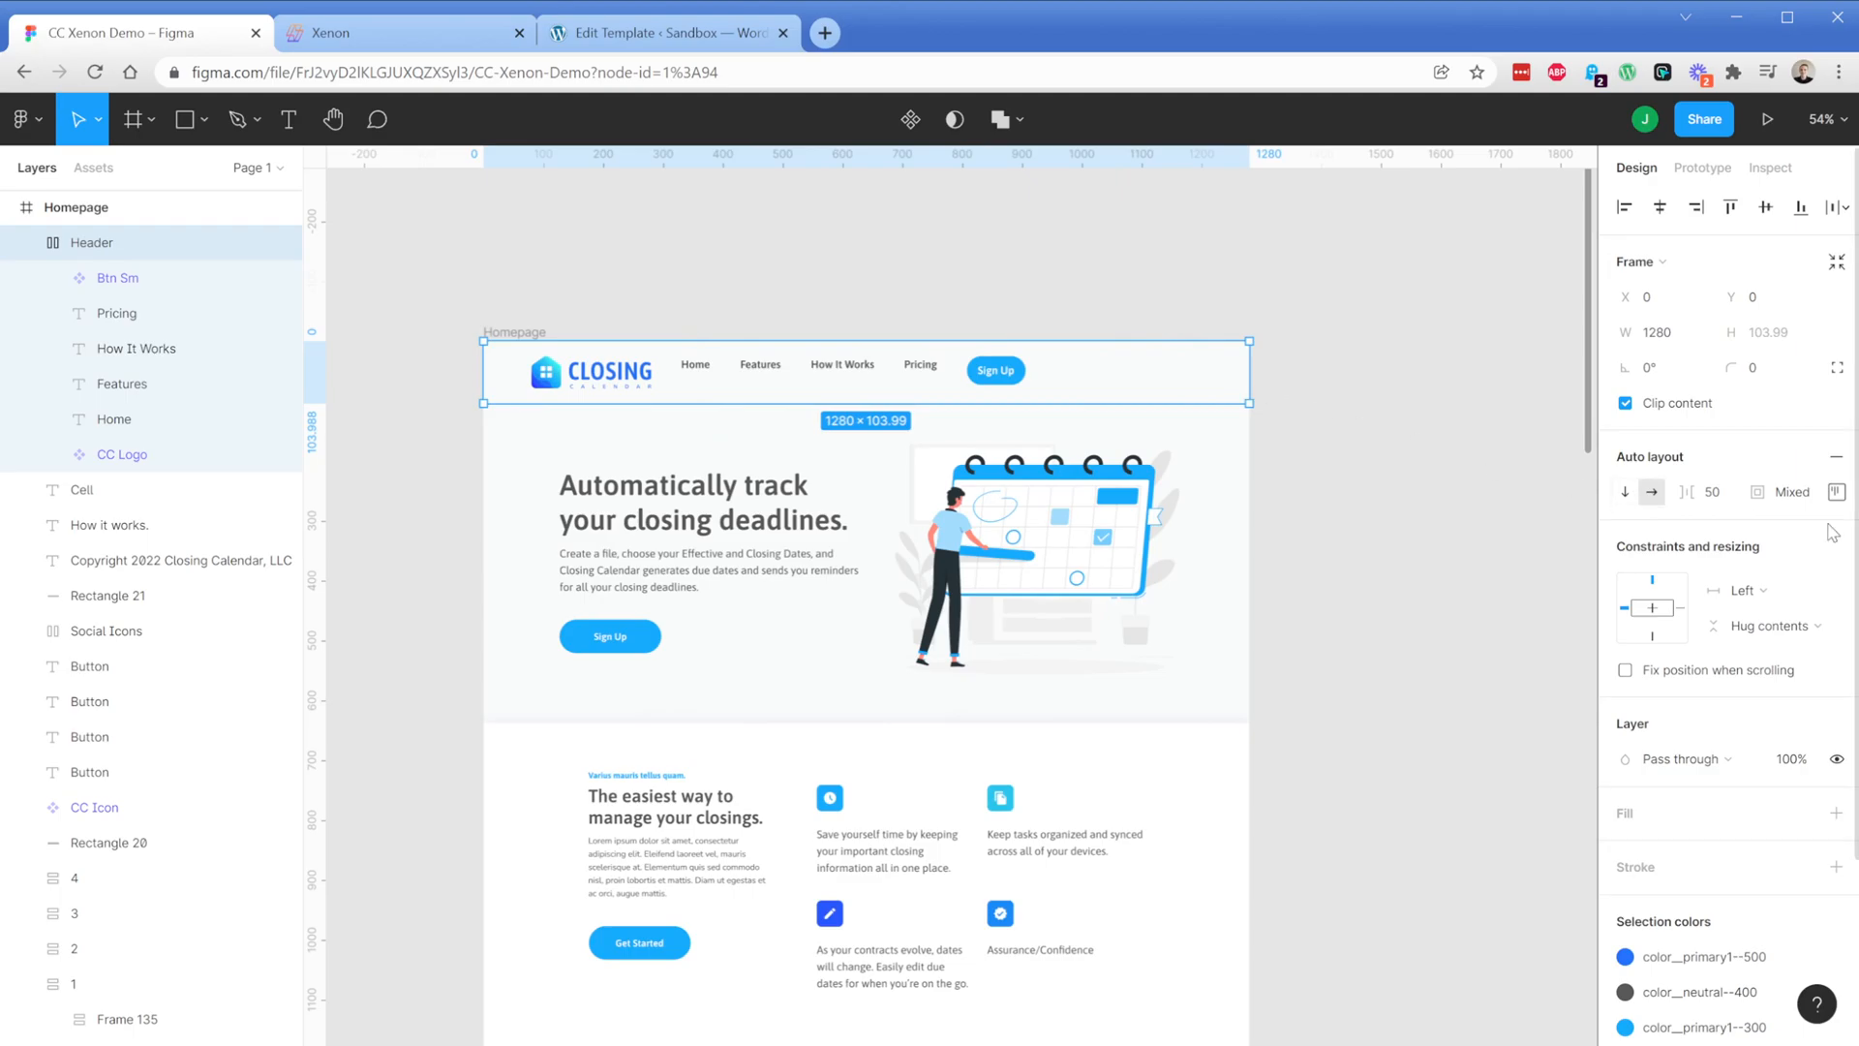
Set the Header's auto layout distribution to Space between
click(1837, 492)
click(1736, 681)
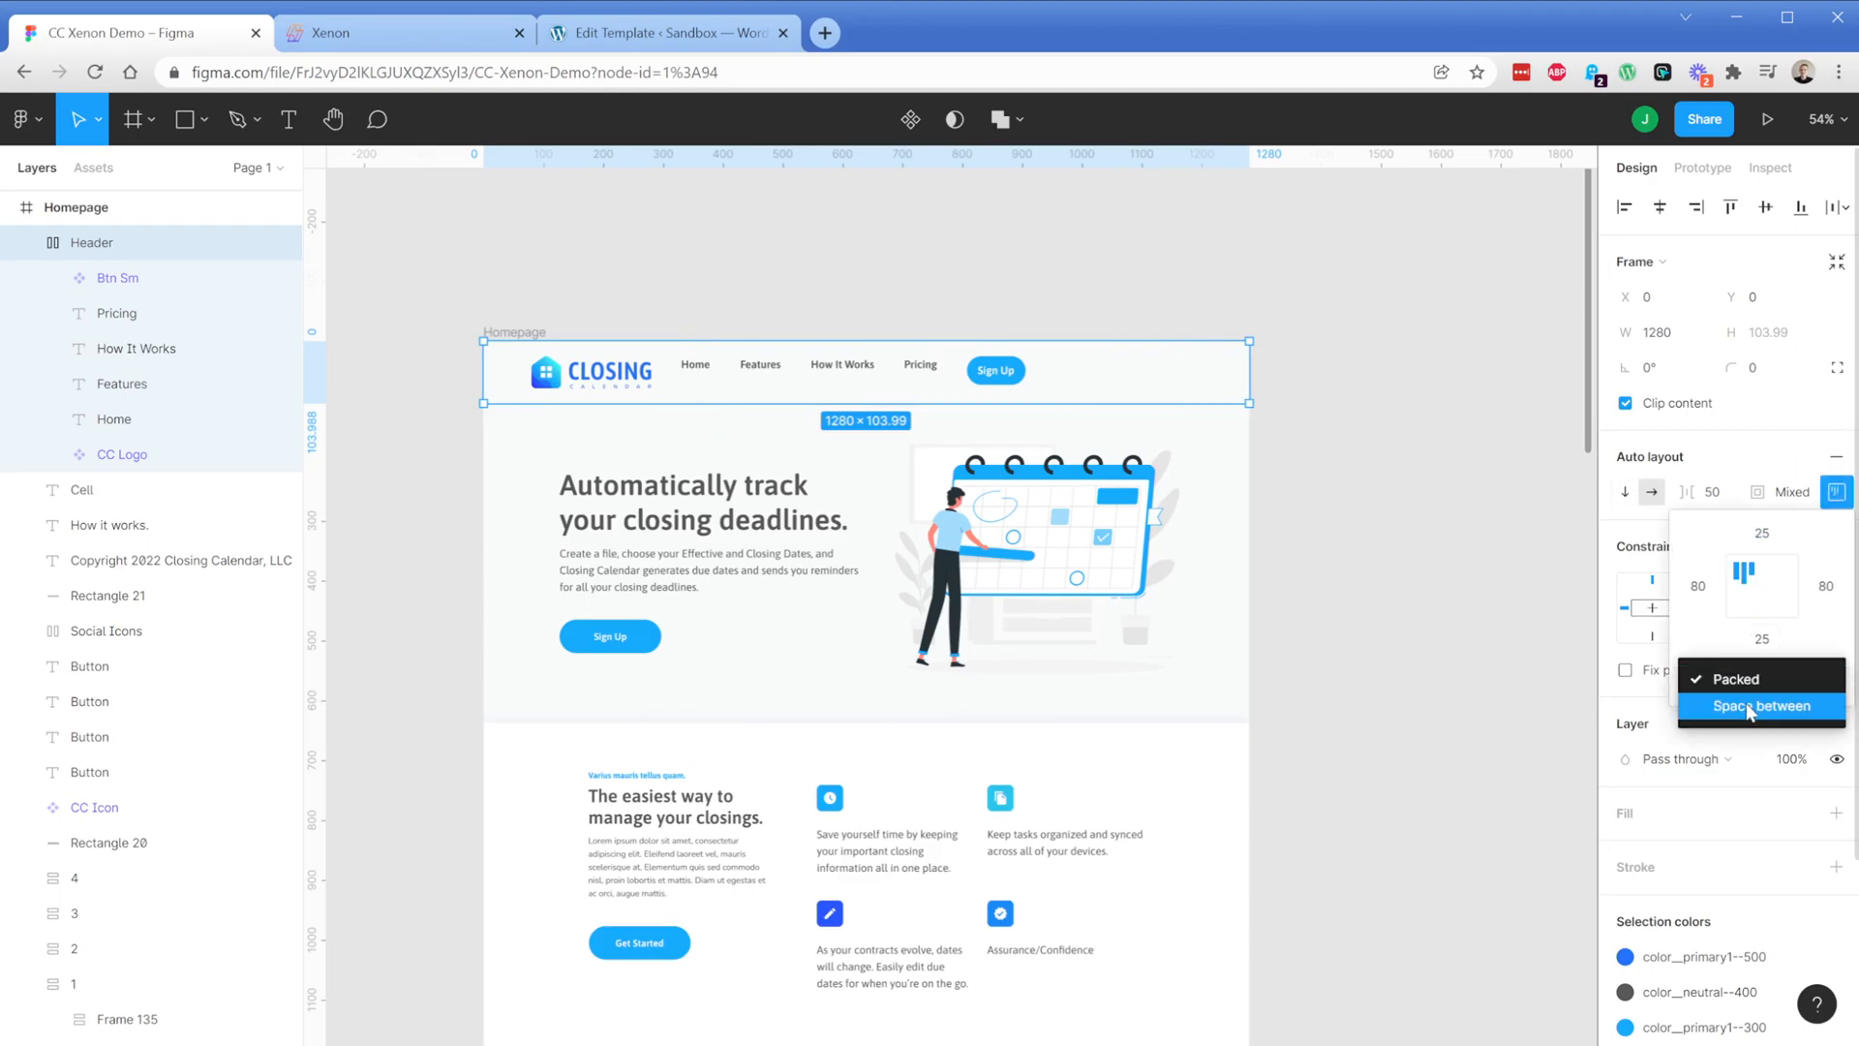
click(1752, 706)
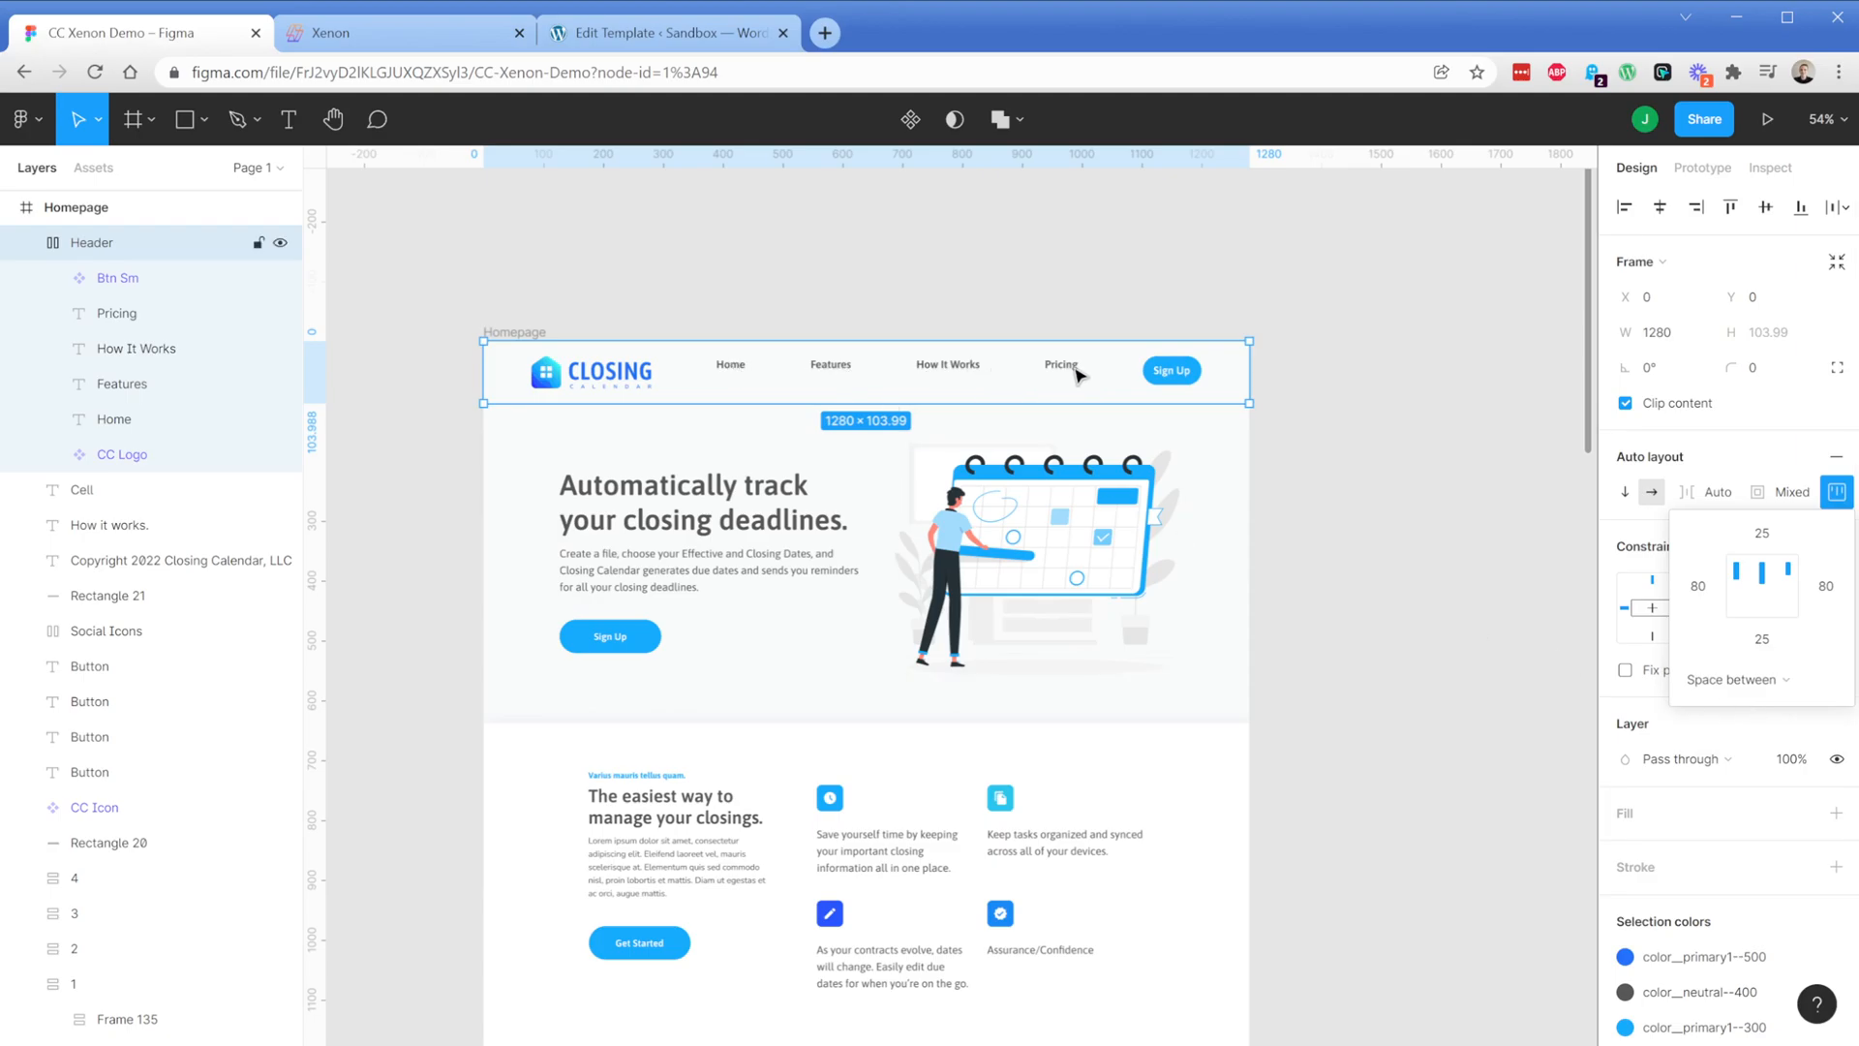
Group the Pricing, How It Works, Features and Home text layers and name the group Menu Links
click(119, 313)
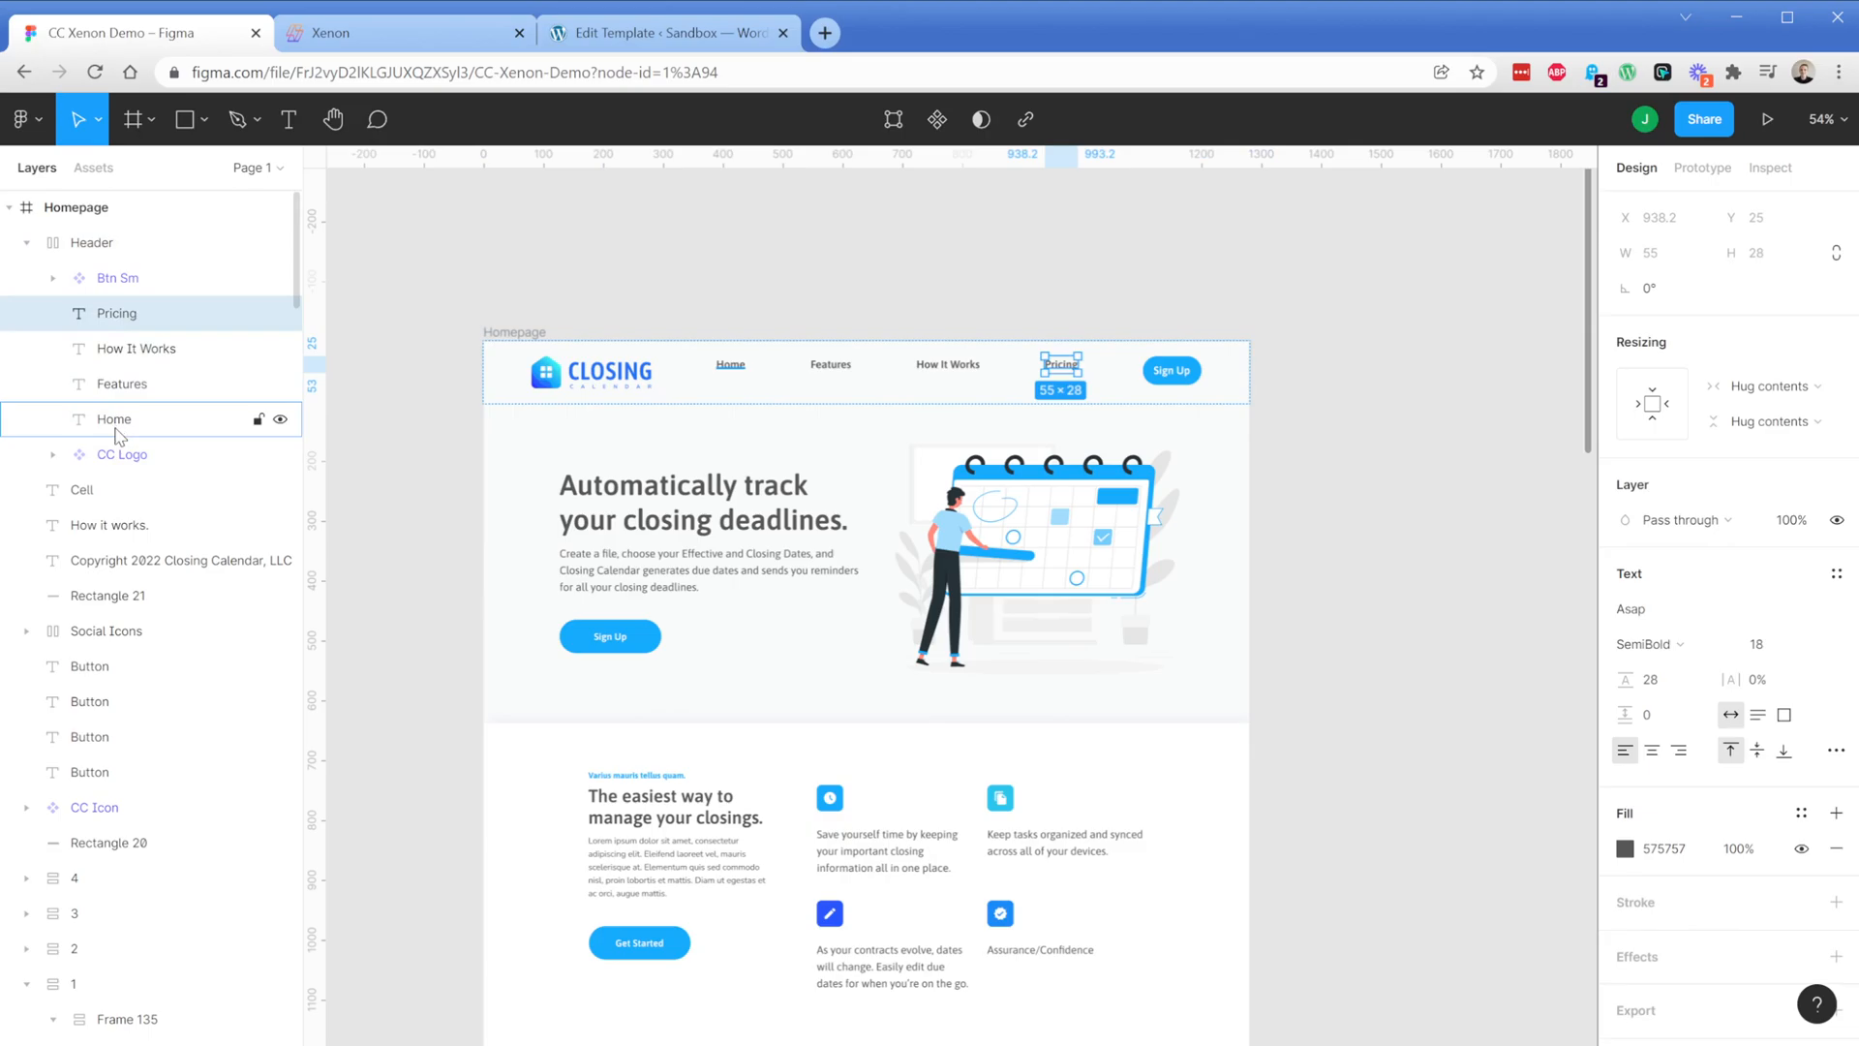
shift+click(118, 432)
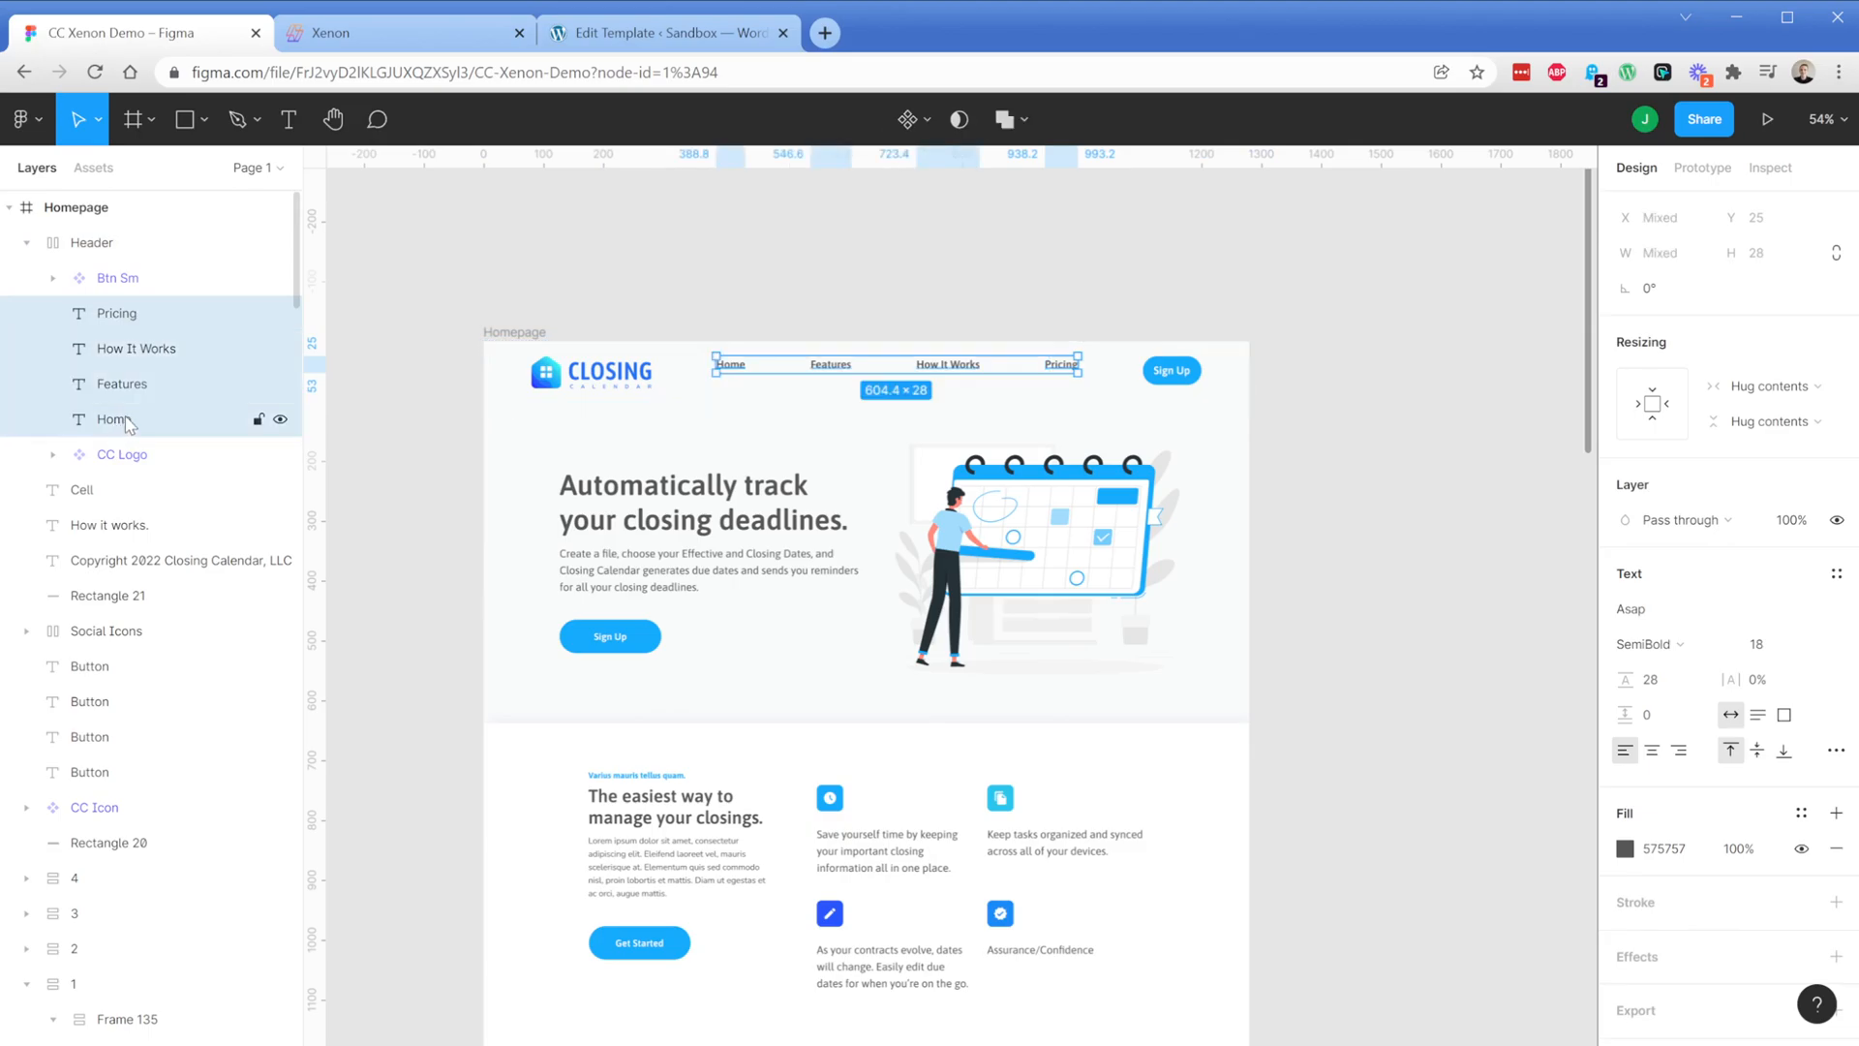
right_click(126, 423)
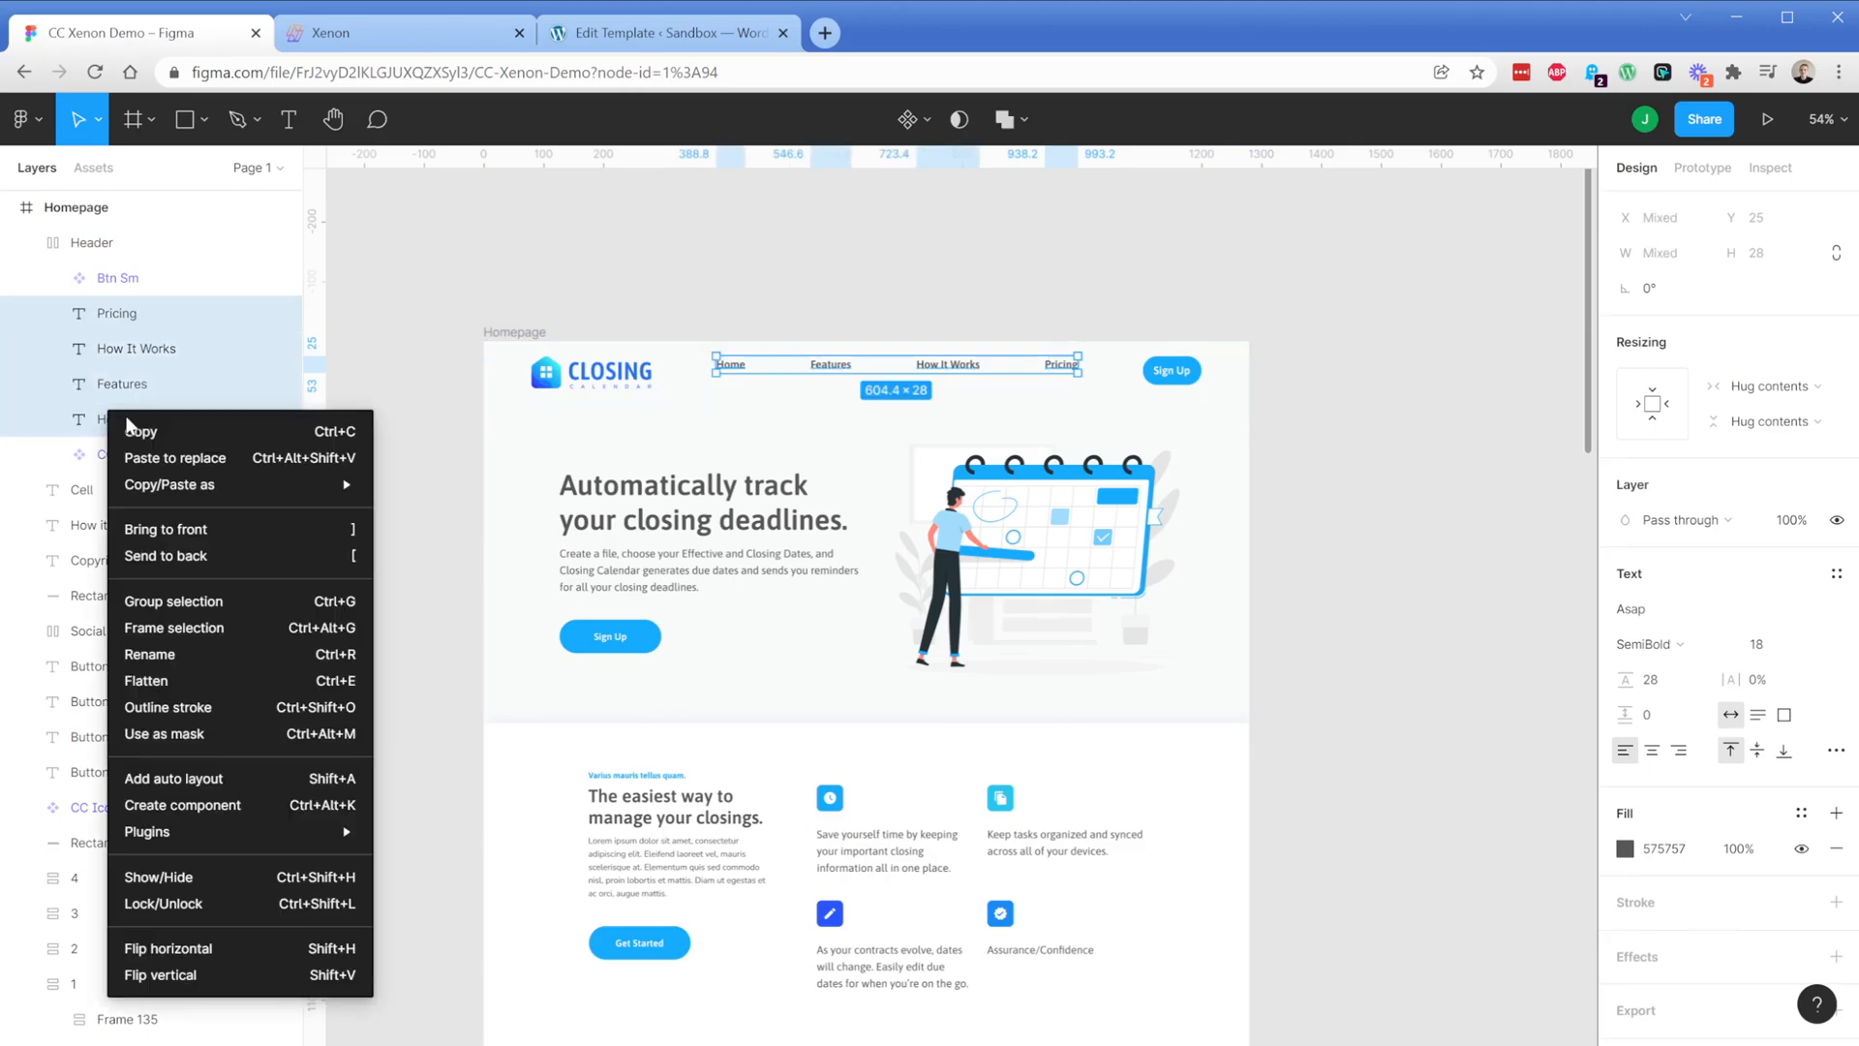
click(179, 601)
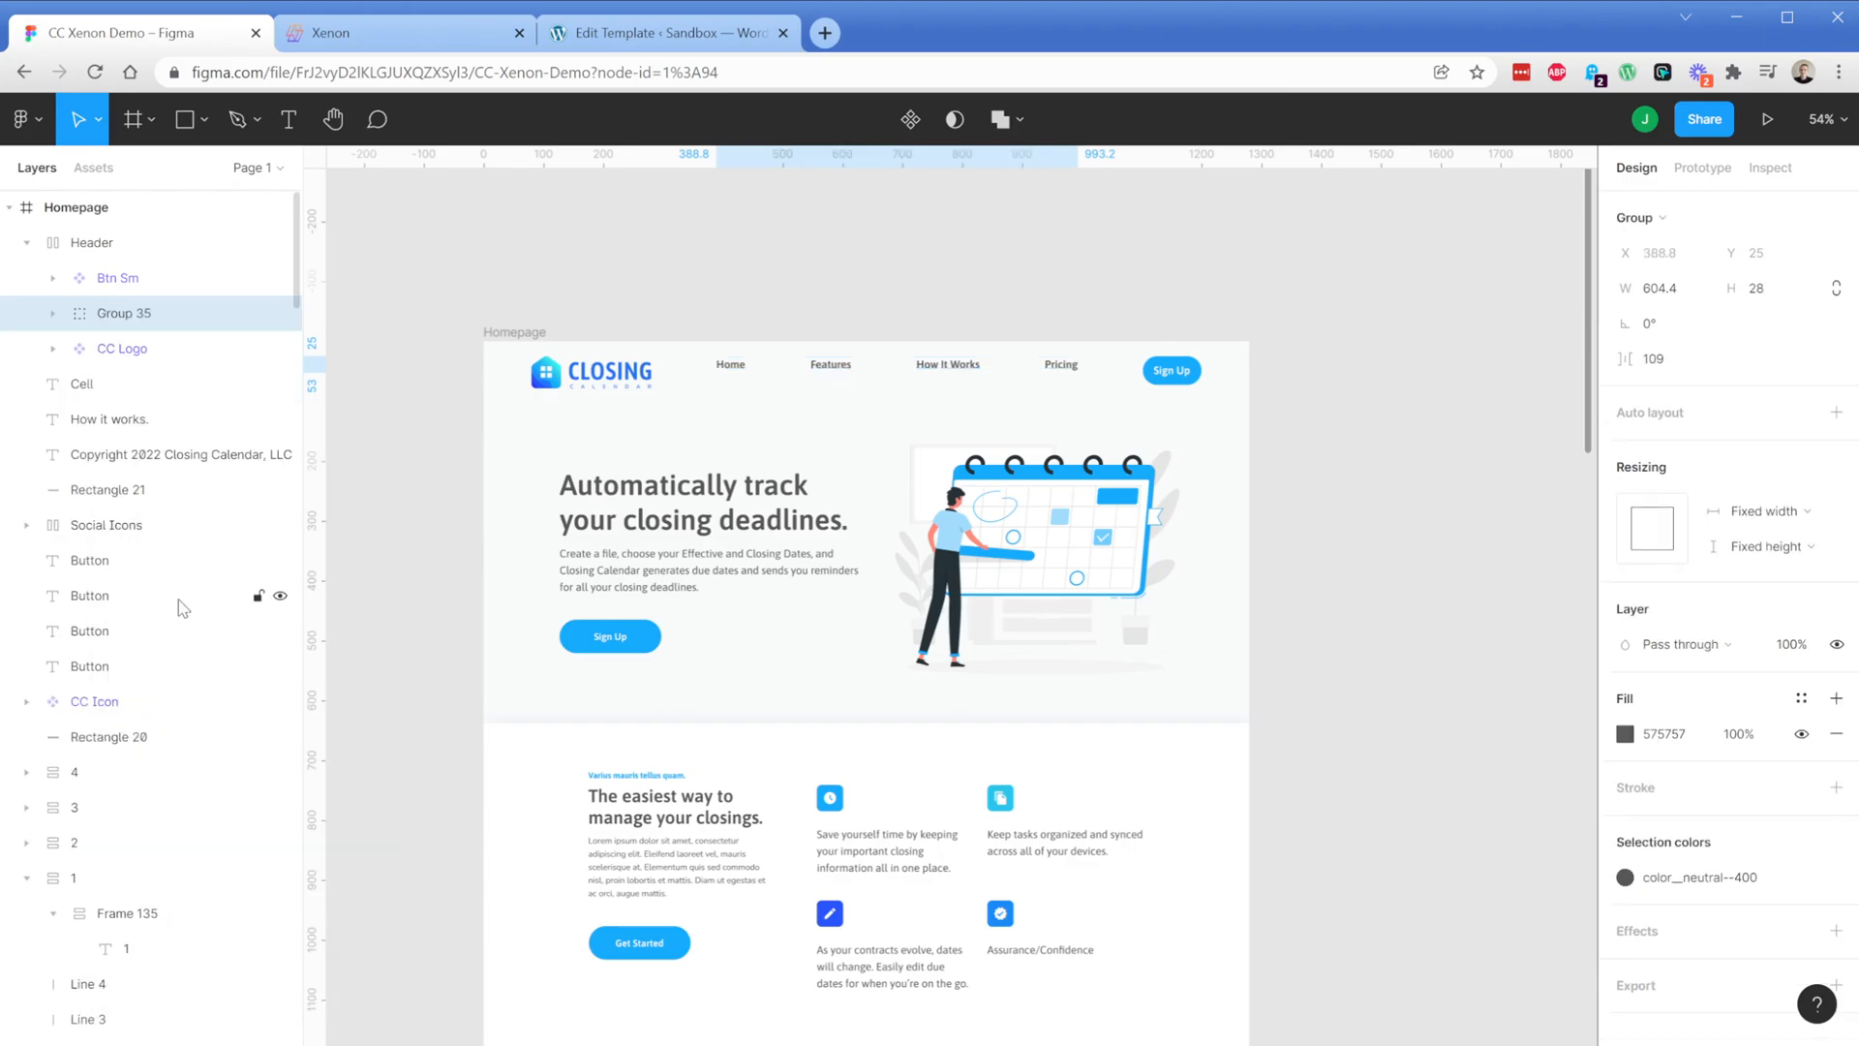
double_click(133, 318)
text(Menu Lin)
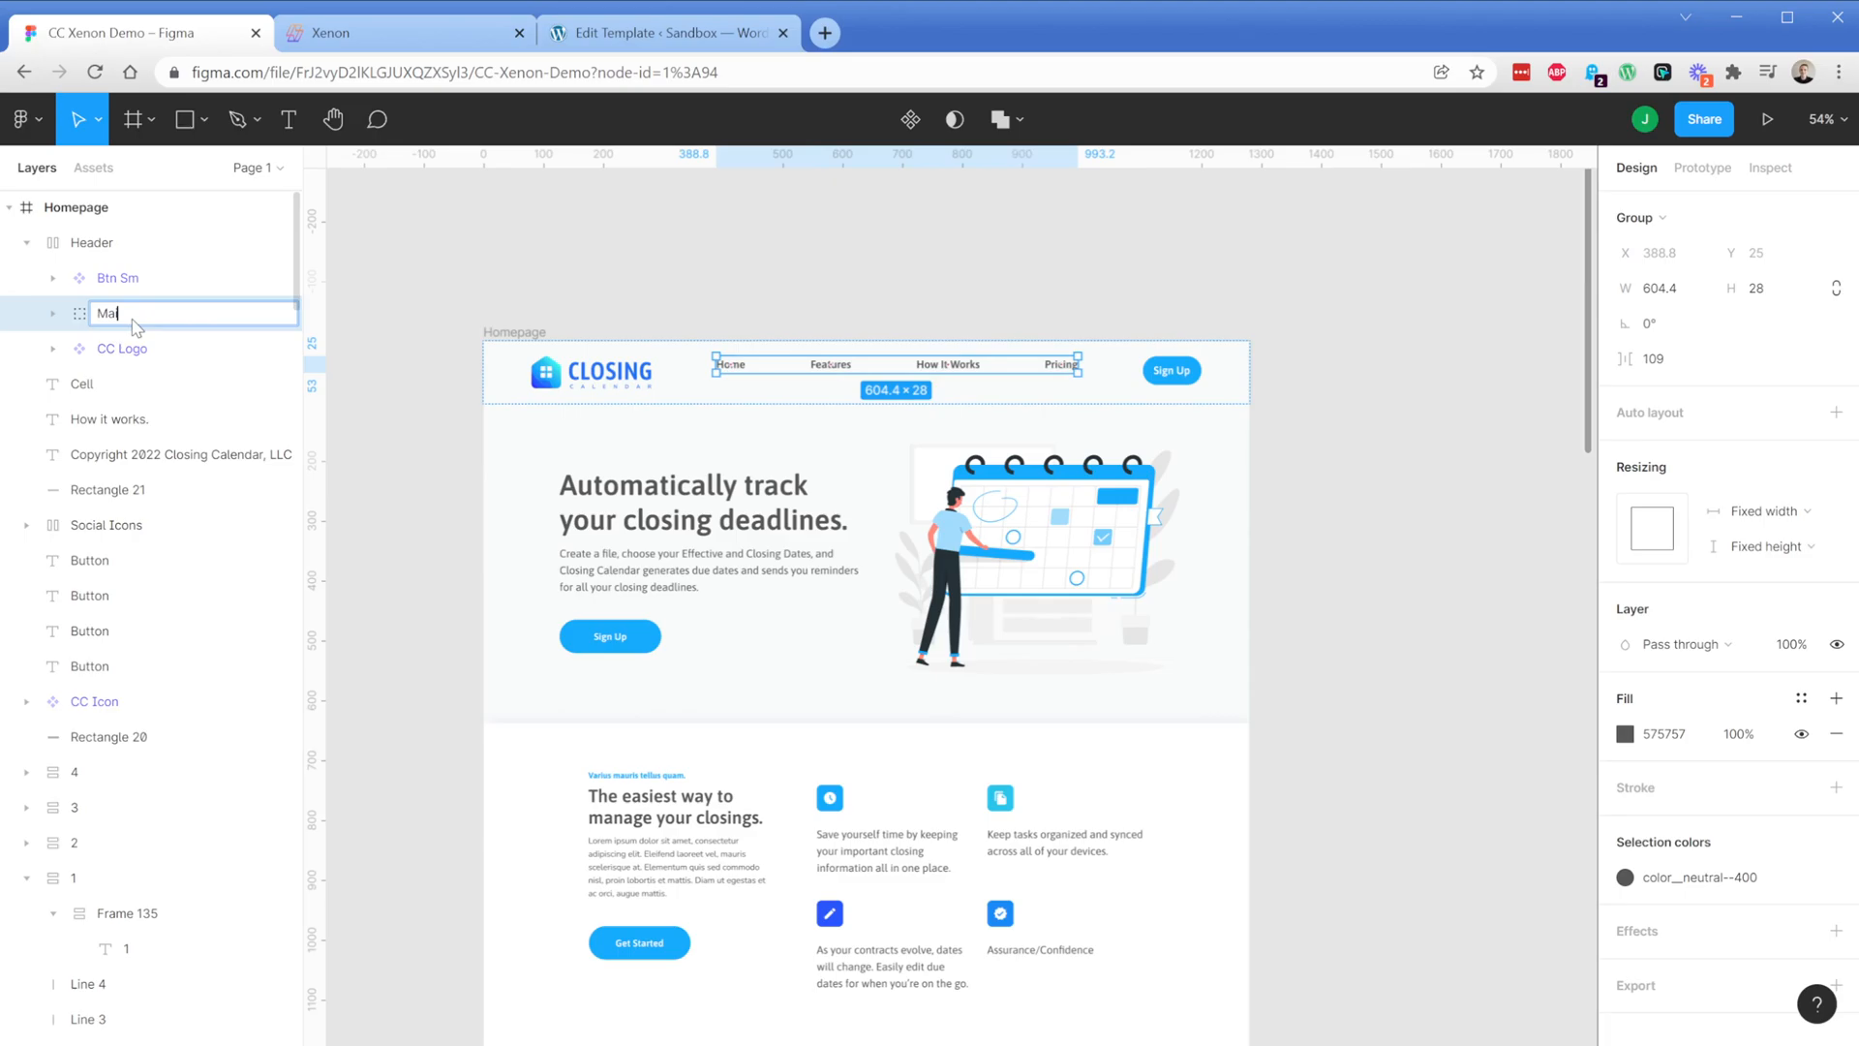
text(ks)
key(Return)
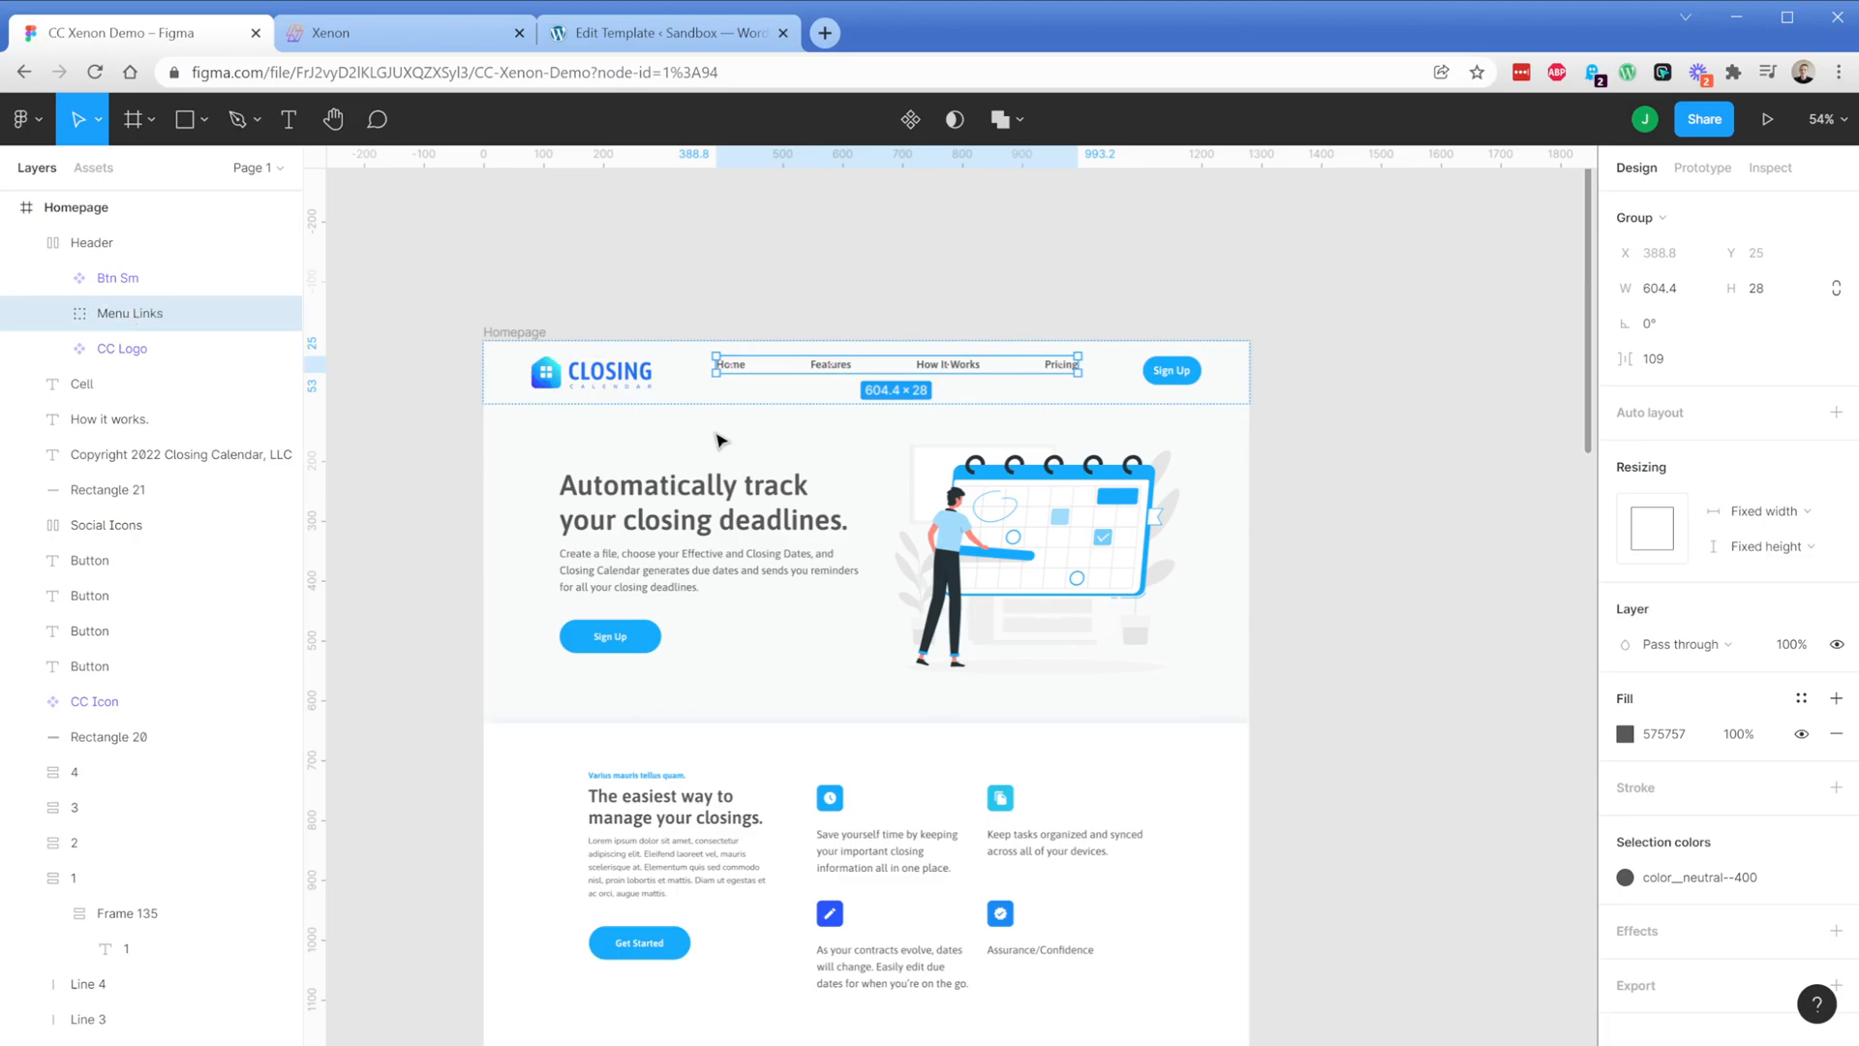
Add auto layout to the Menu Links group with a spacing of 50 between items
key(shift+a)
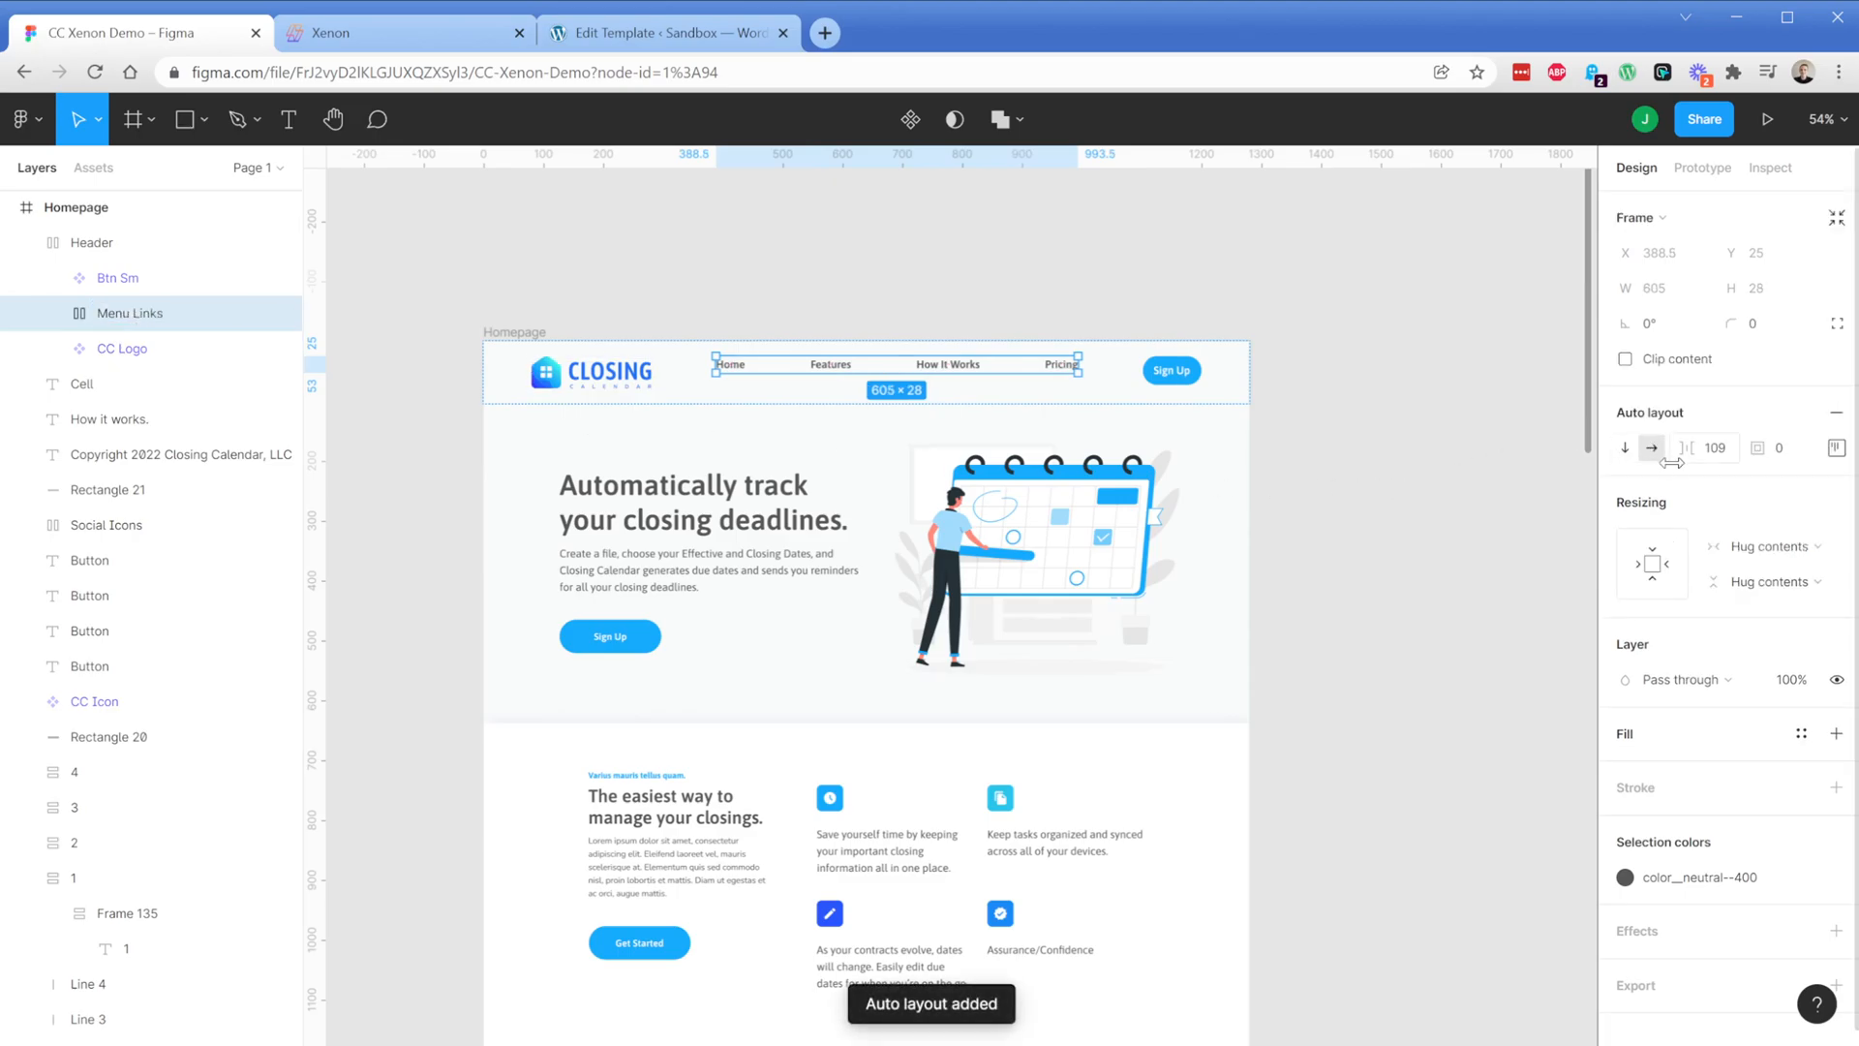
drag(1699, 453, 1565, 468)
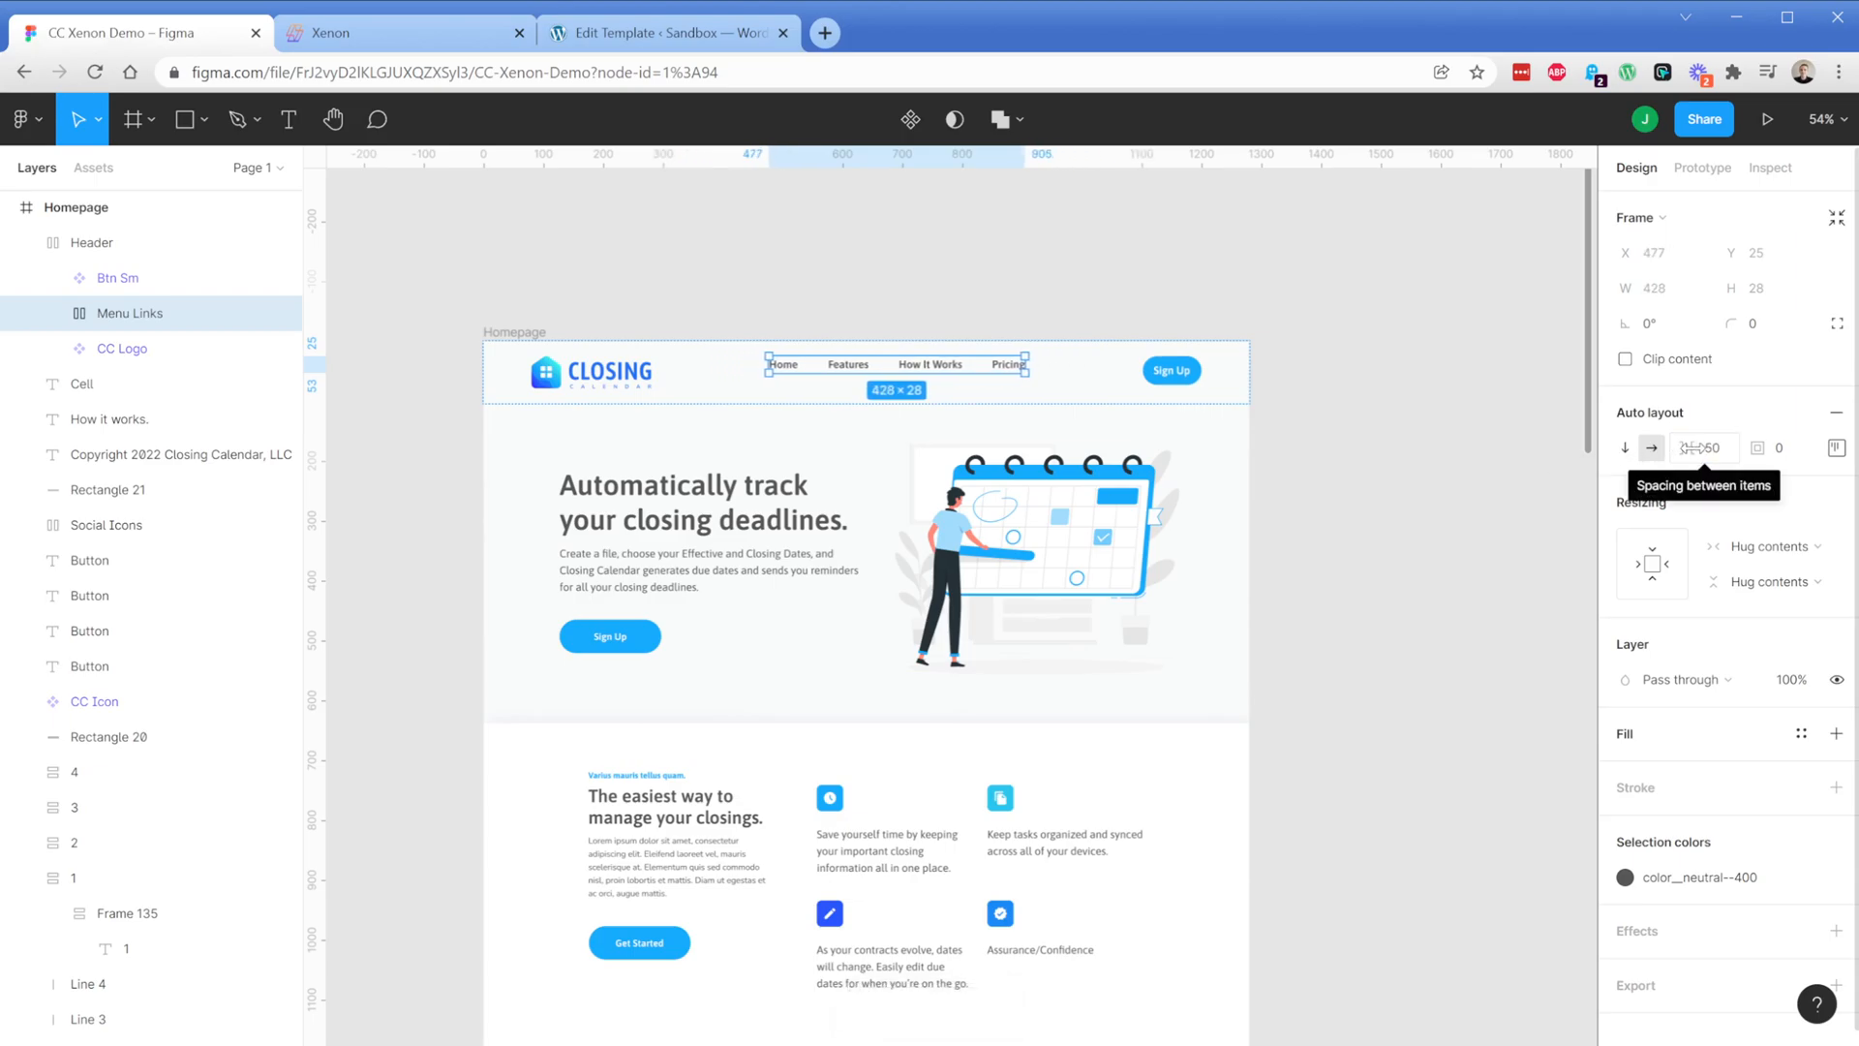
Move the Btn Sm button into the Menu Links frame above Pricing, and collapse the Header layer
click(129, 317)
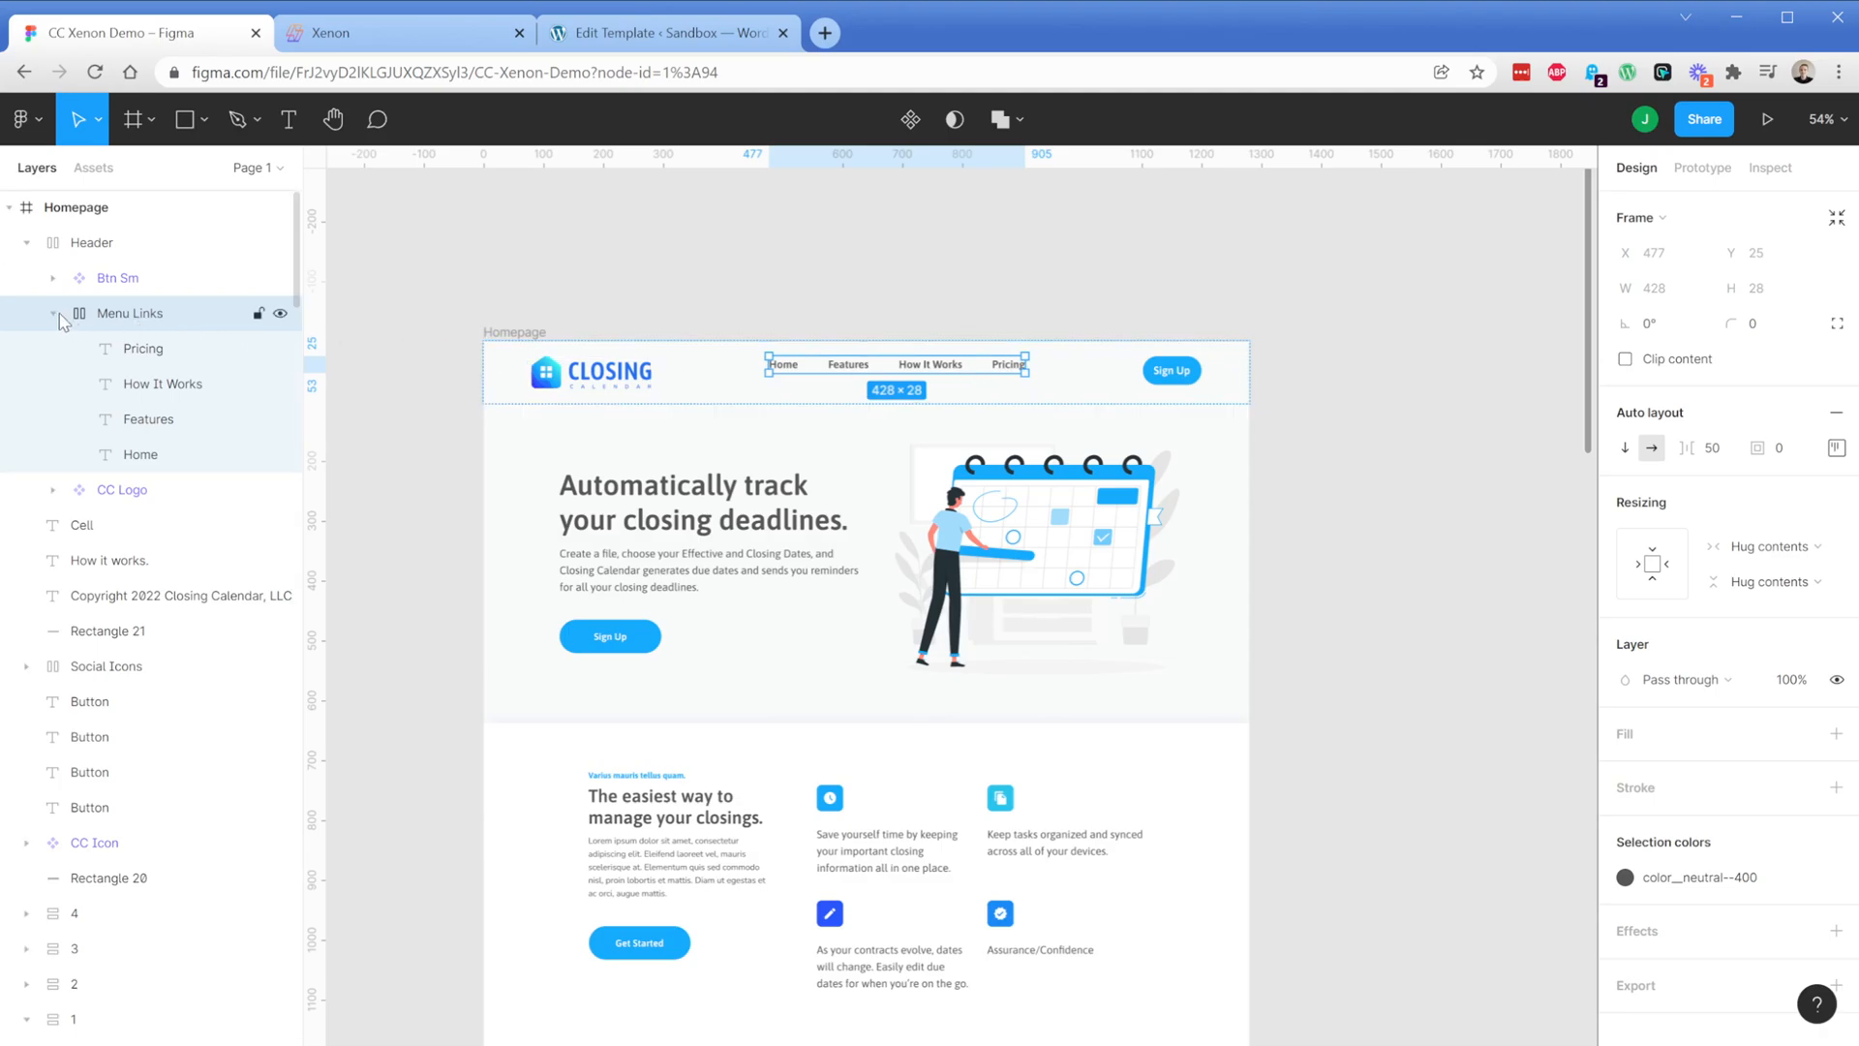
drag(114, 278, 226, 340)
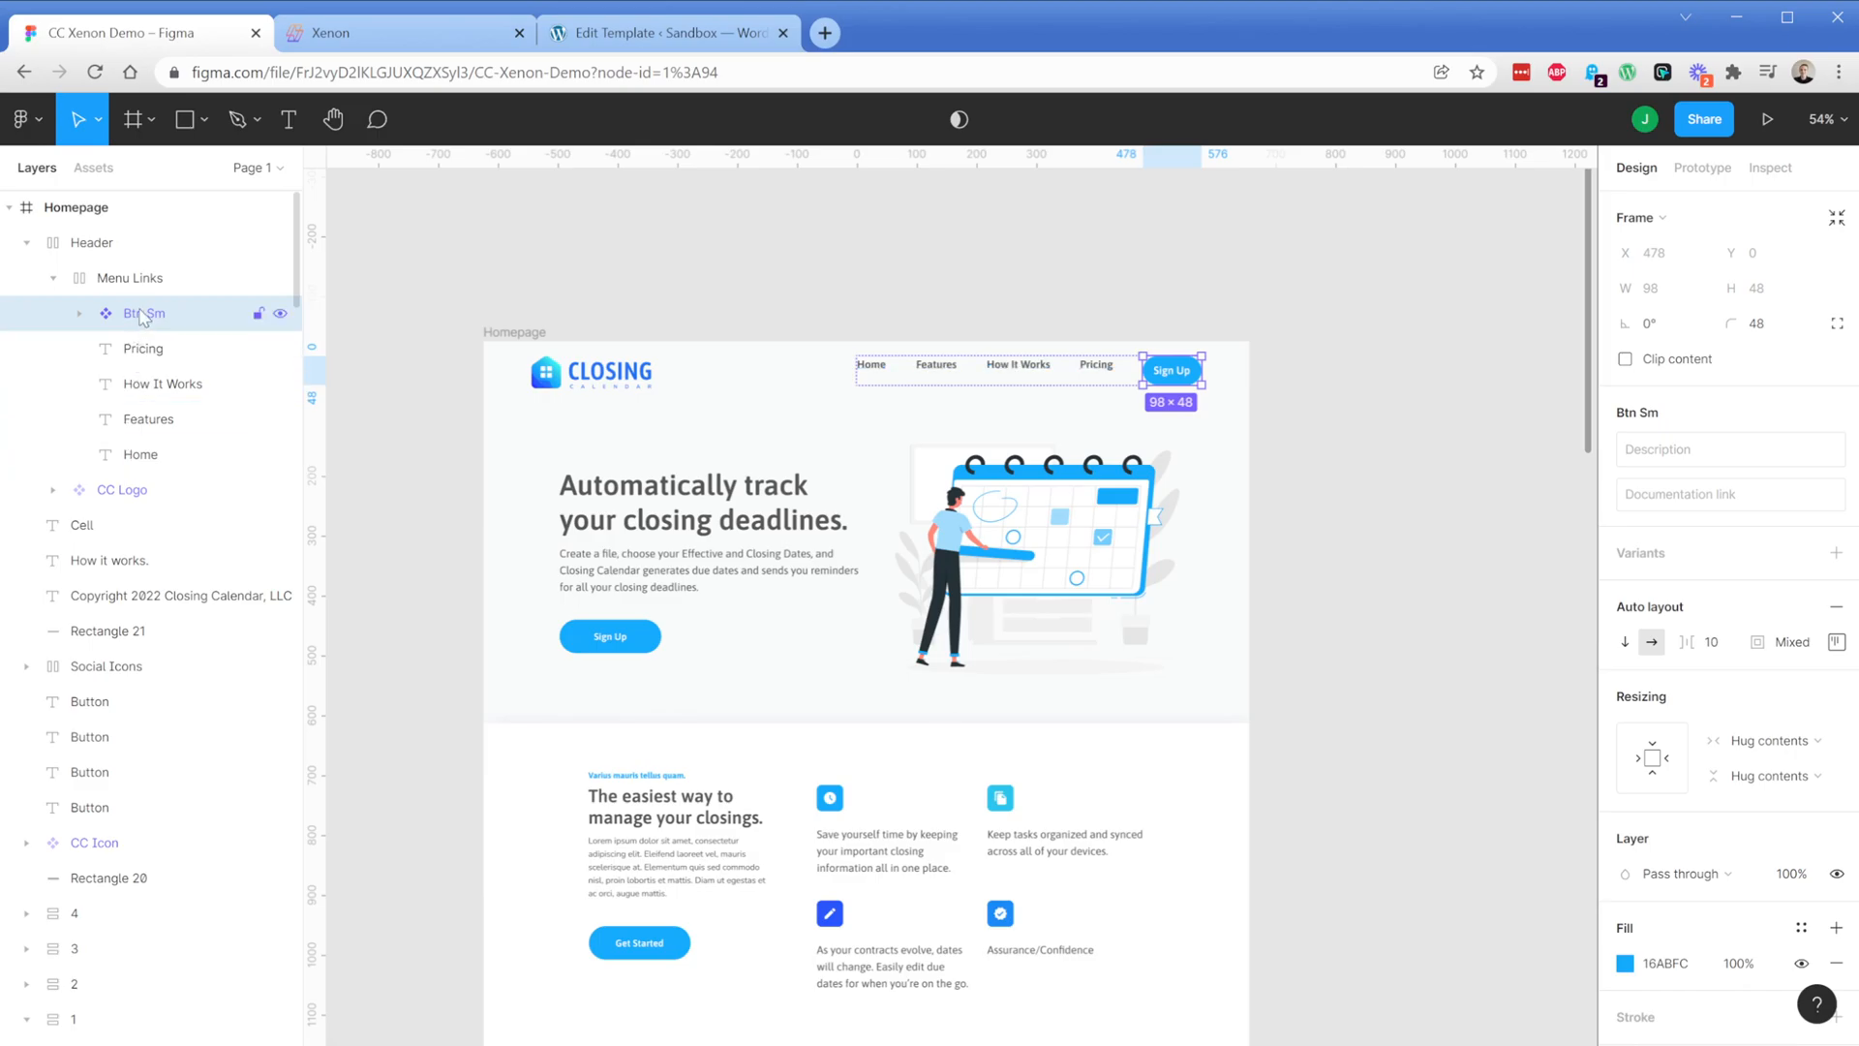
click(153, 459)
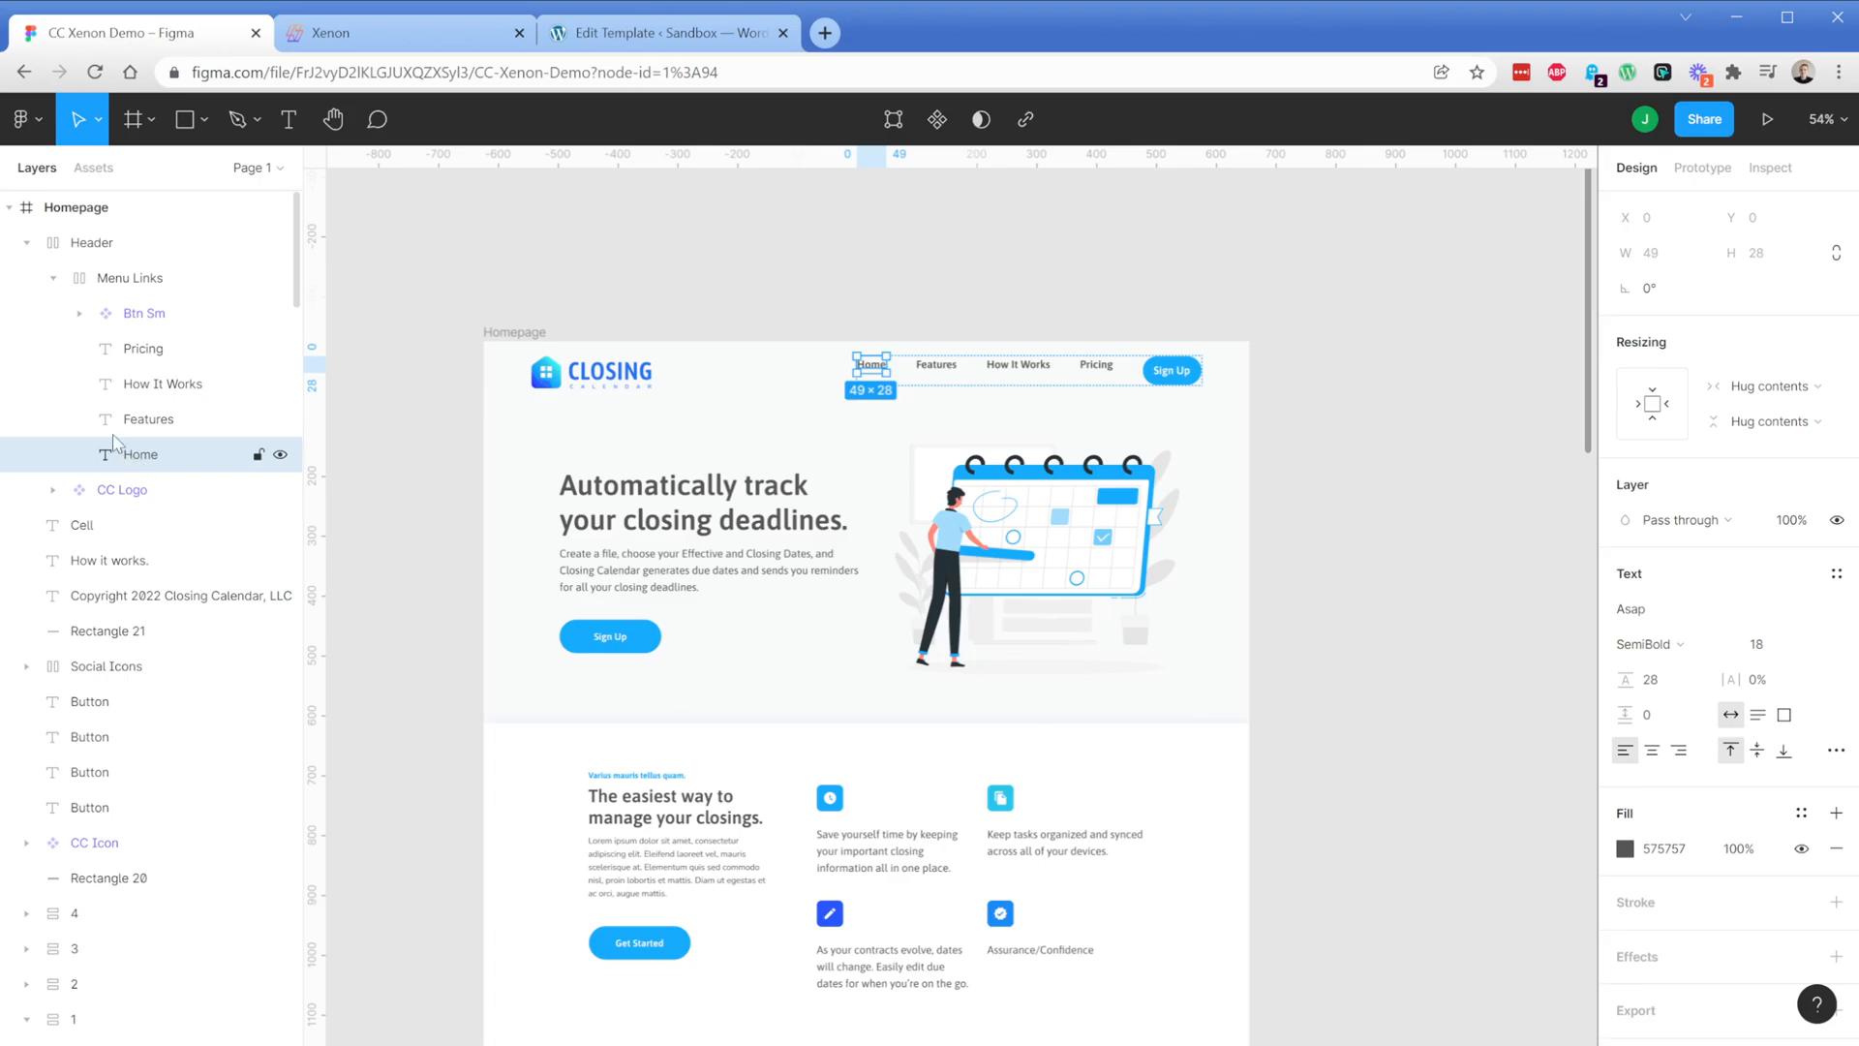
click(143, 318)
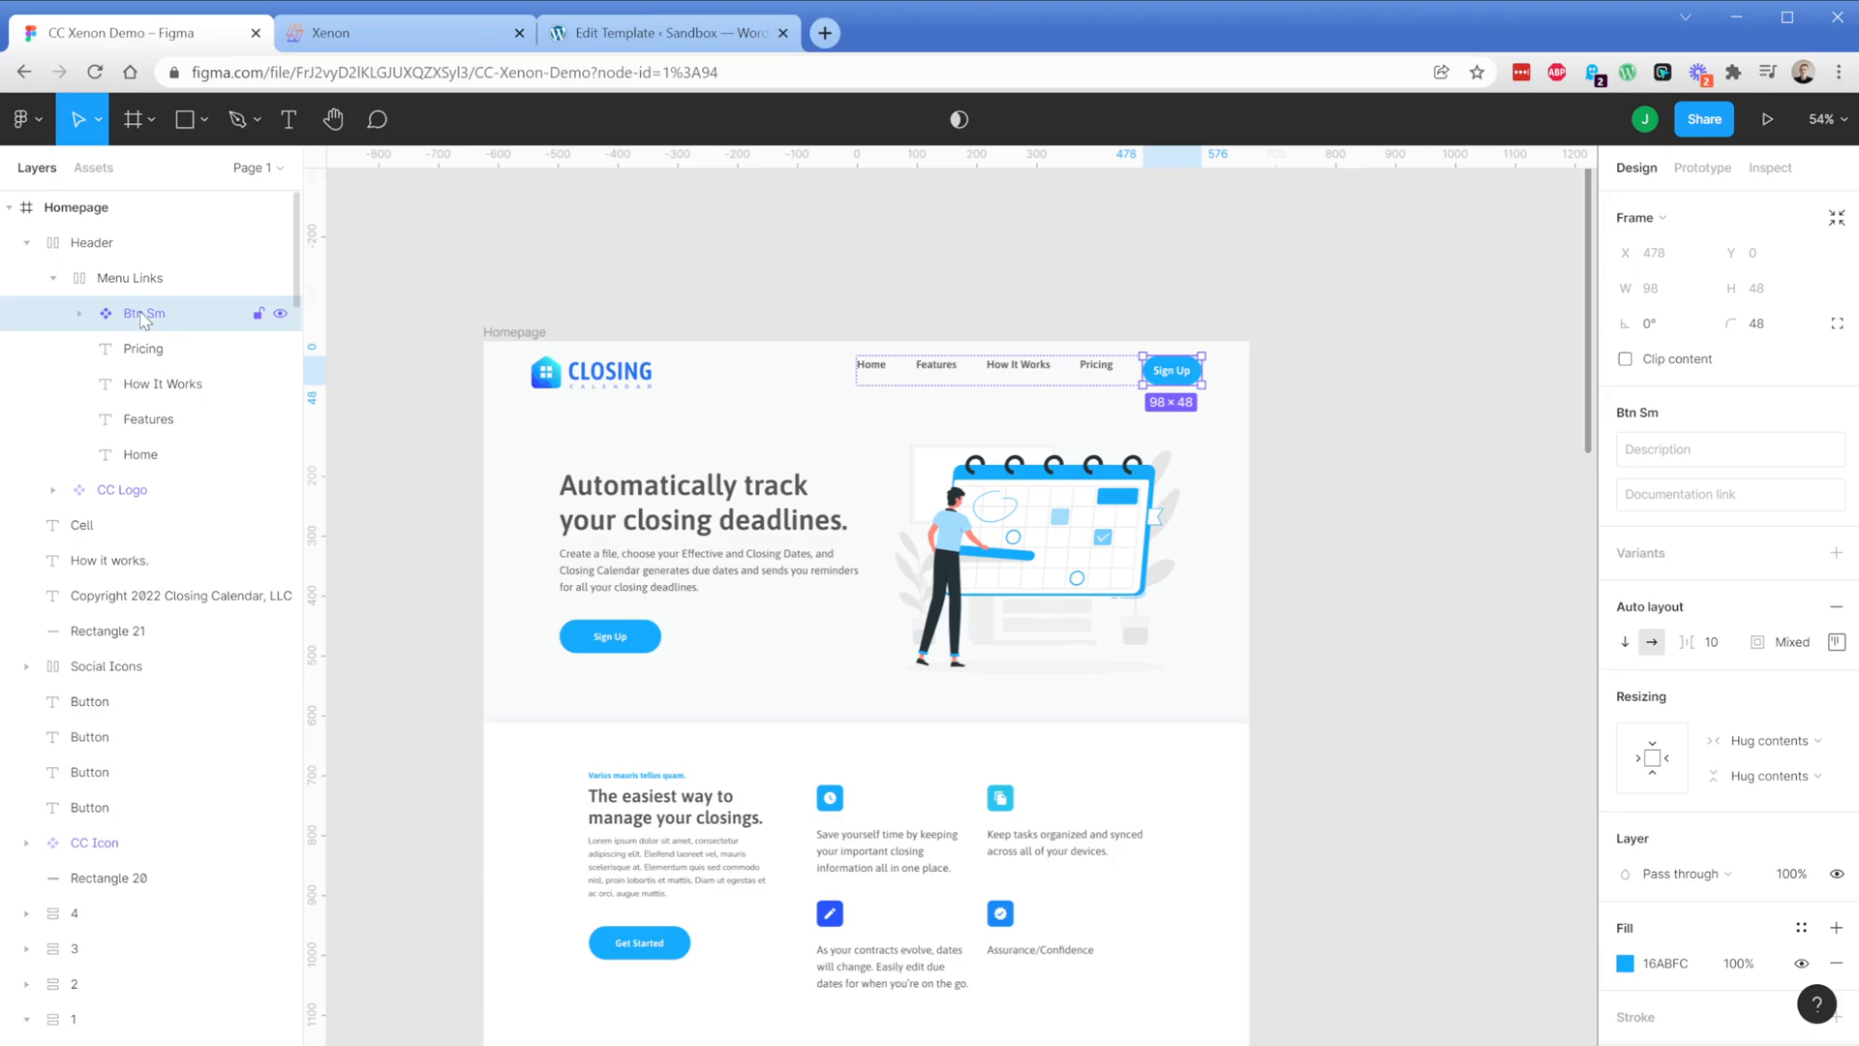
click(26, 243)
click(85, 247)
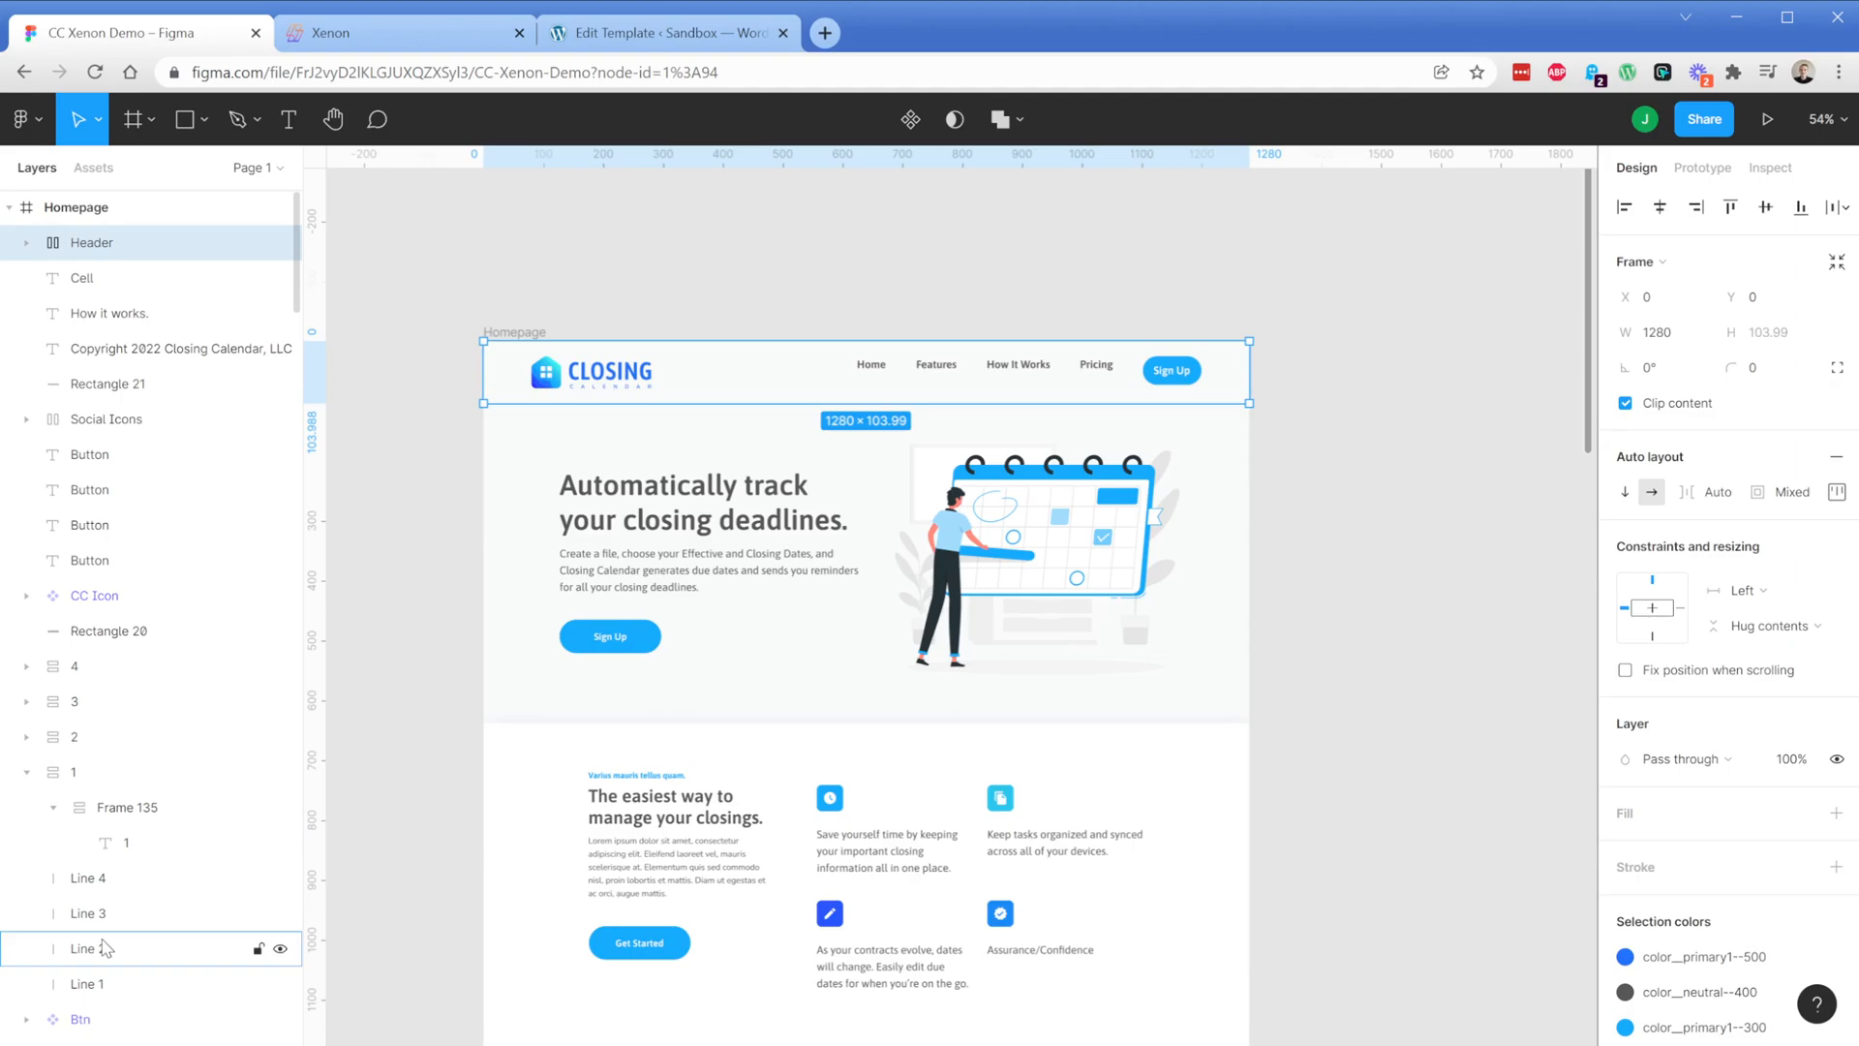
Vertically centre the Header frame's auto layout contents, keeping the logo and Menu Links spread to opposite sides
click(27, 243)
click(104, 281)
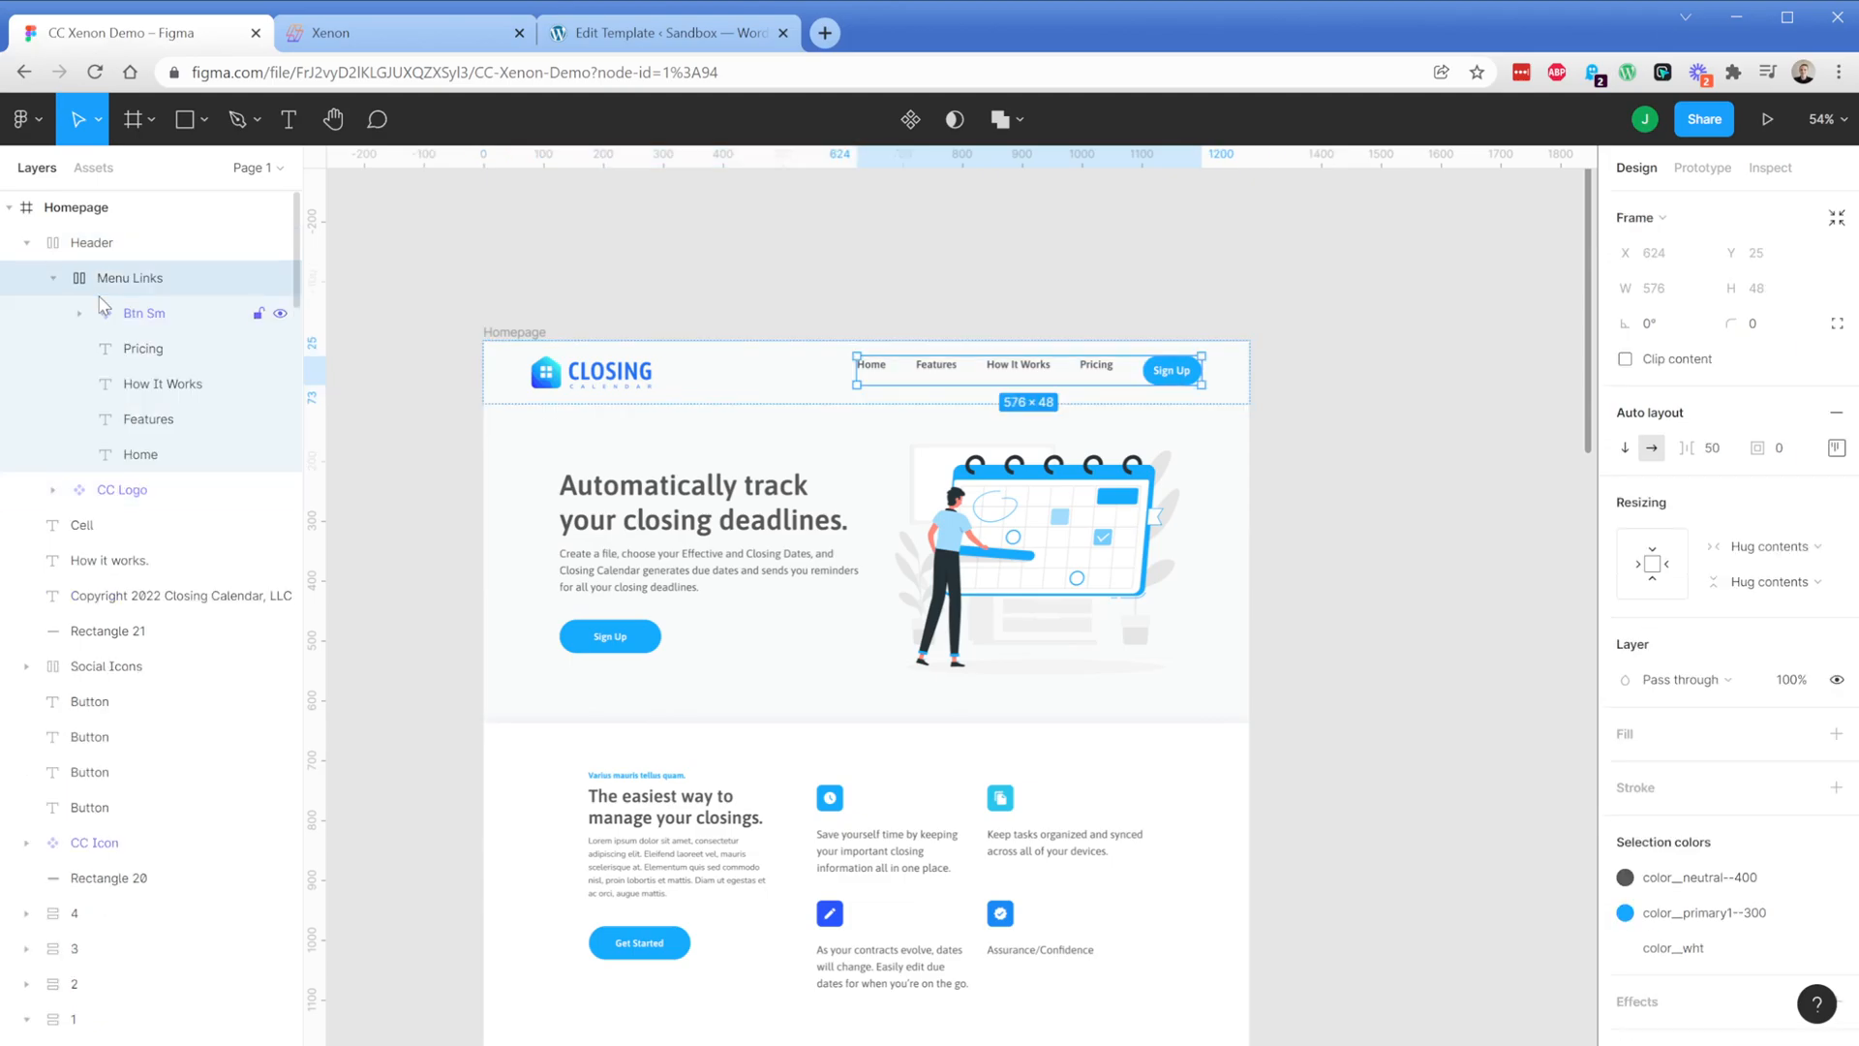
click(53, 278)
click(113, 316)
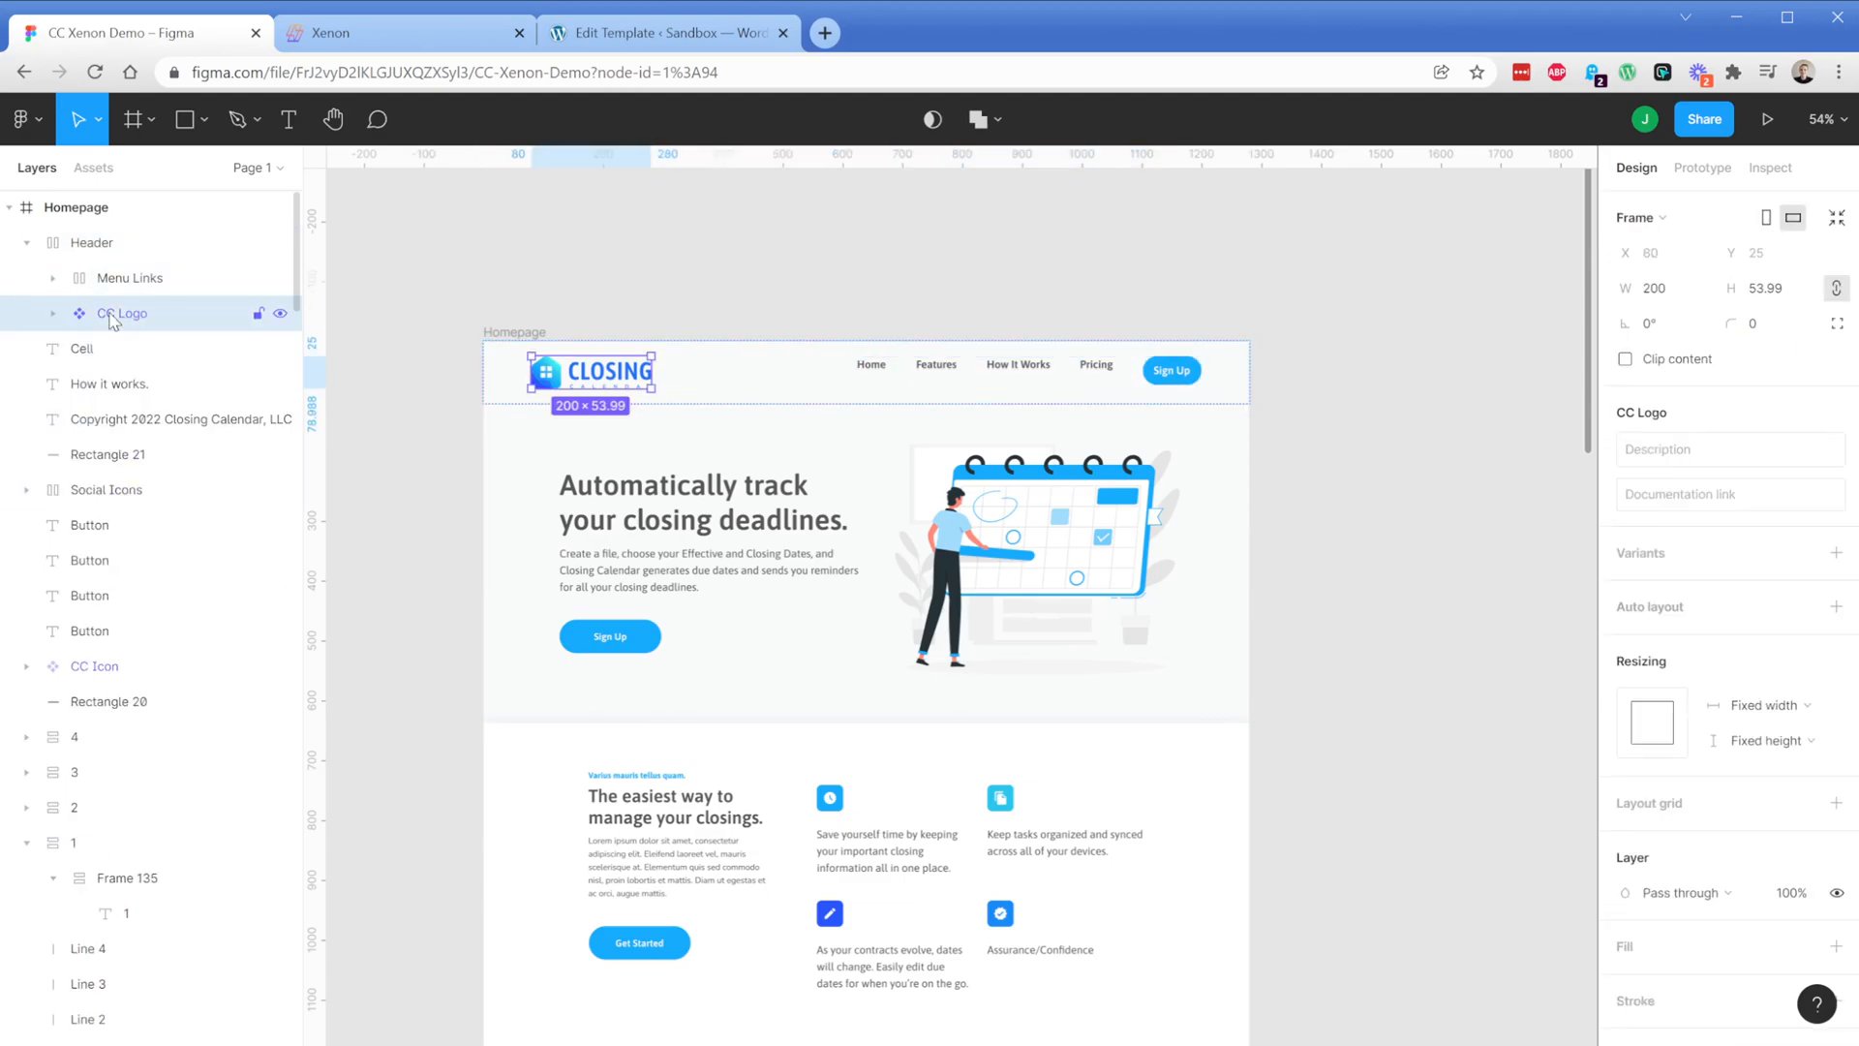
click(113, 253)
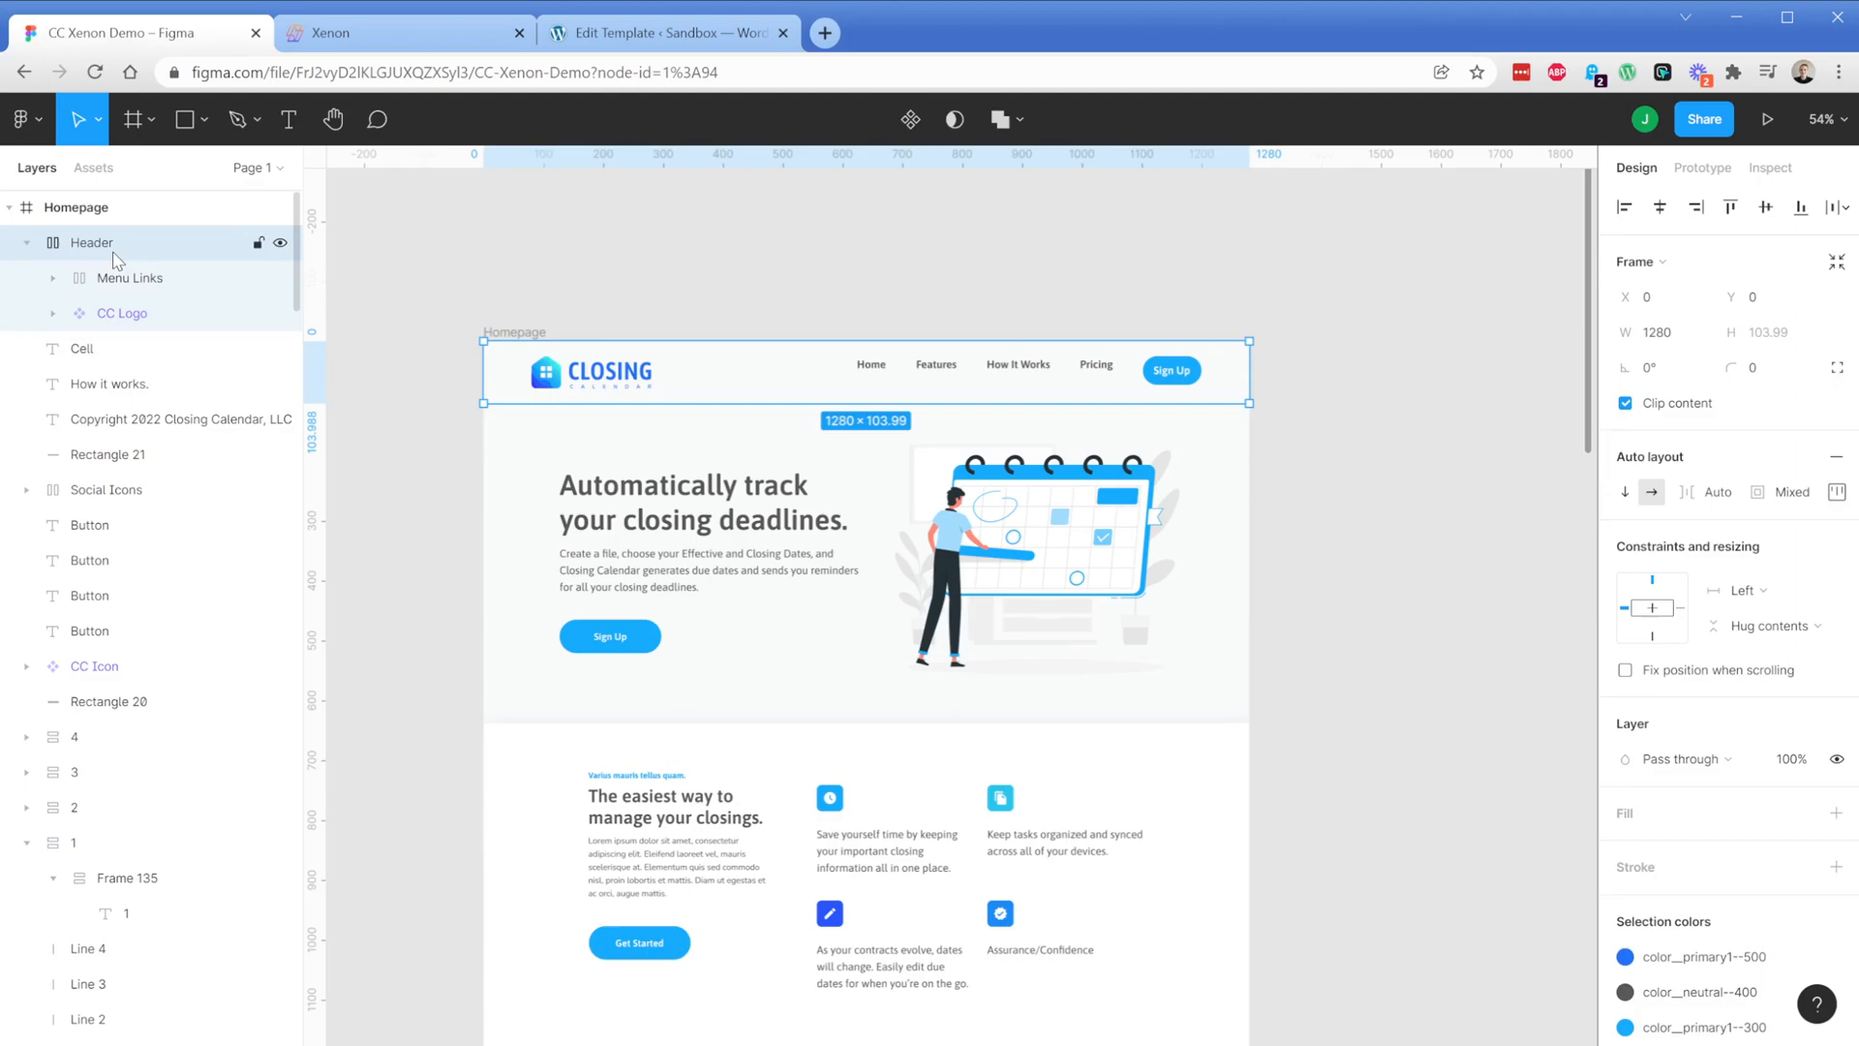
click(1837, 492)
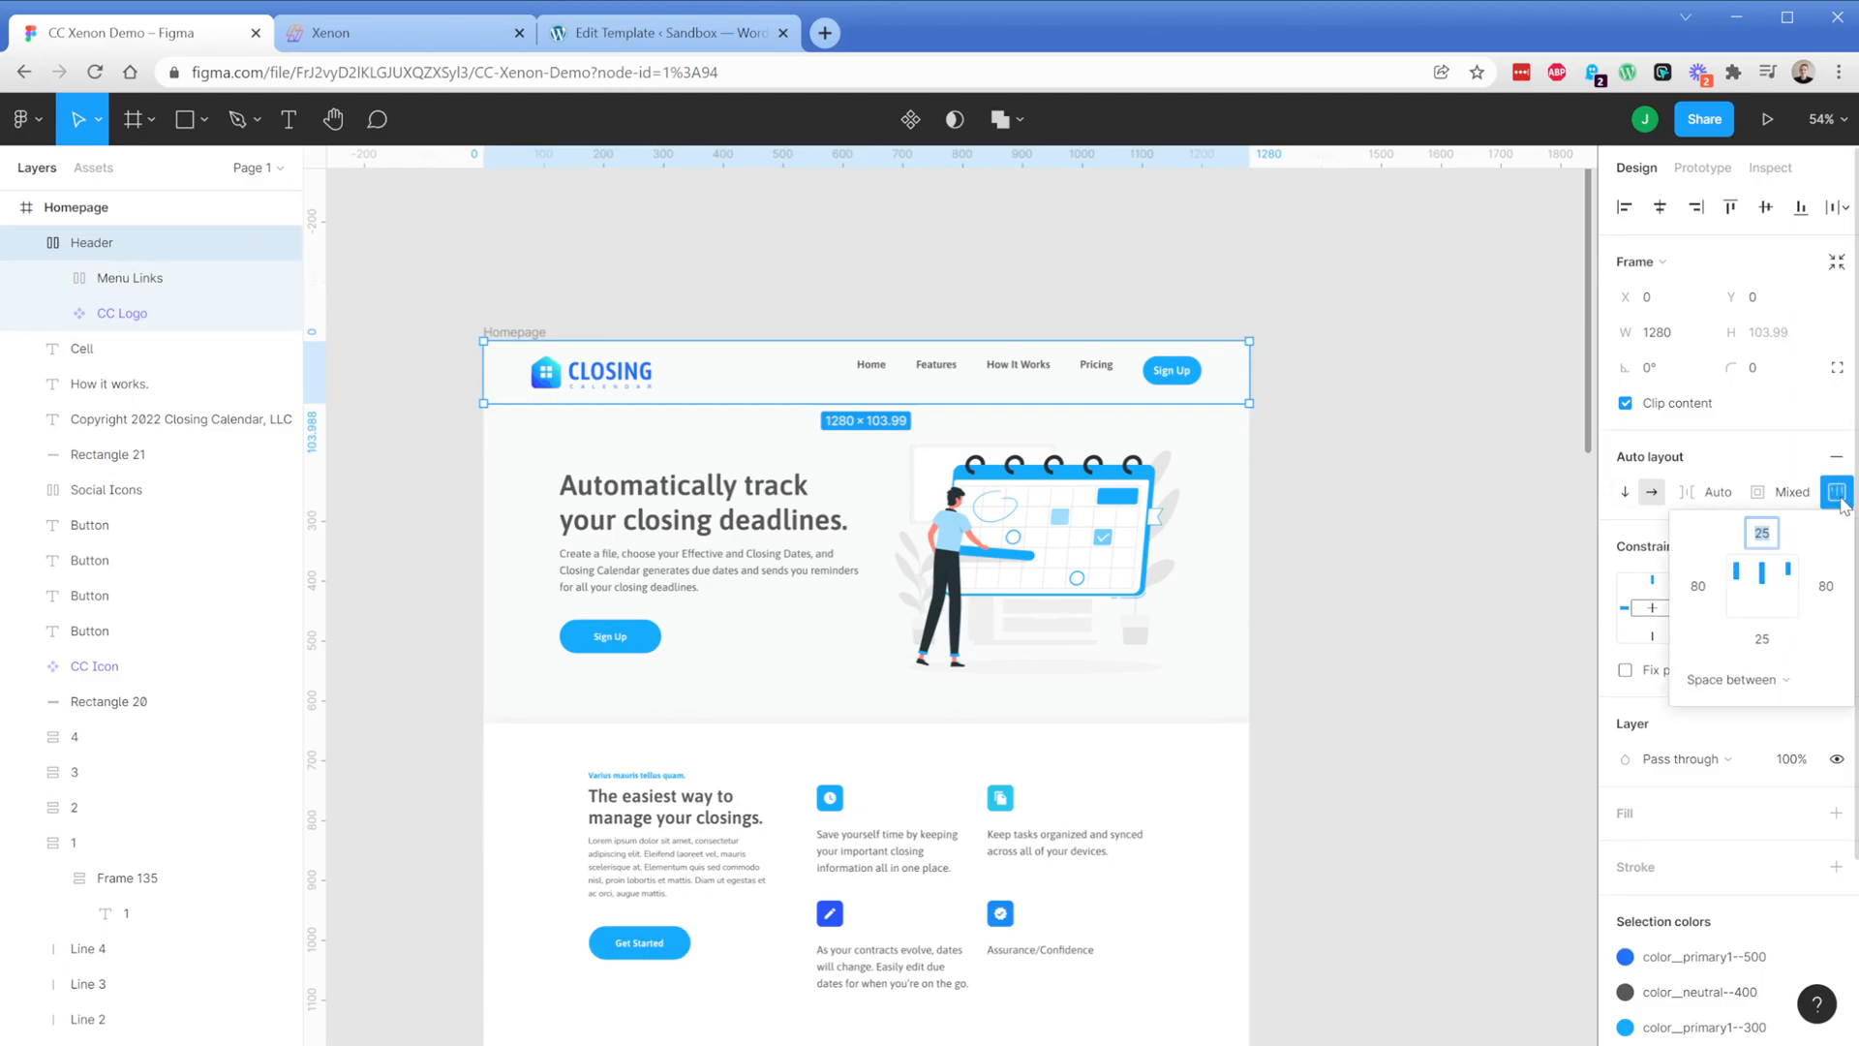
click(1763, 589)
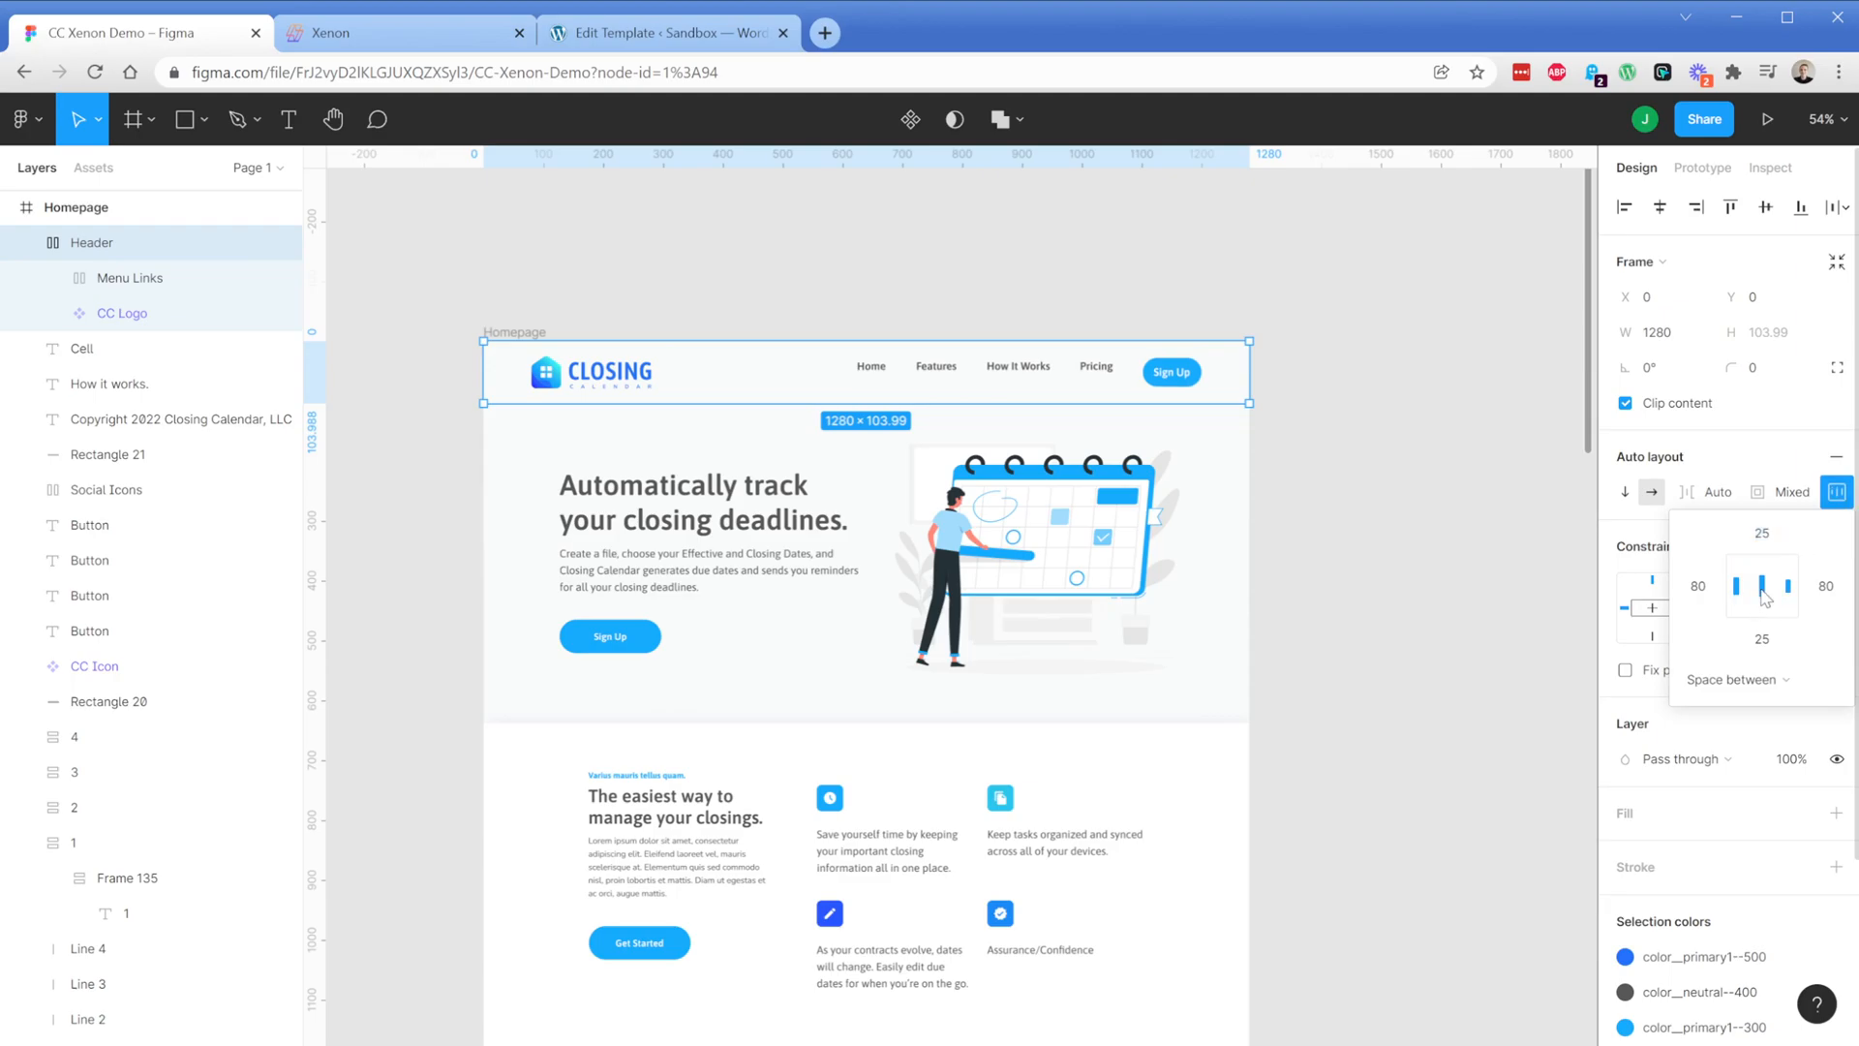
click(1763, 608)
click(1763, 585)
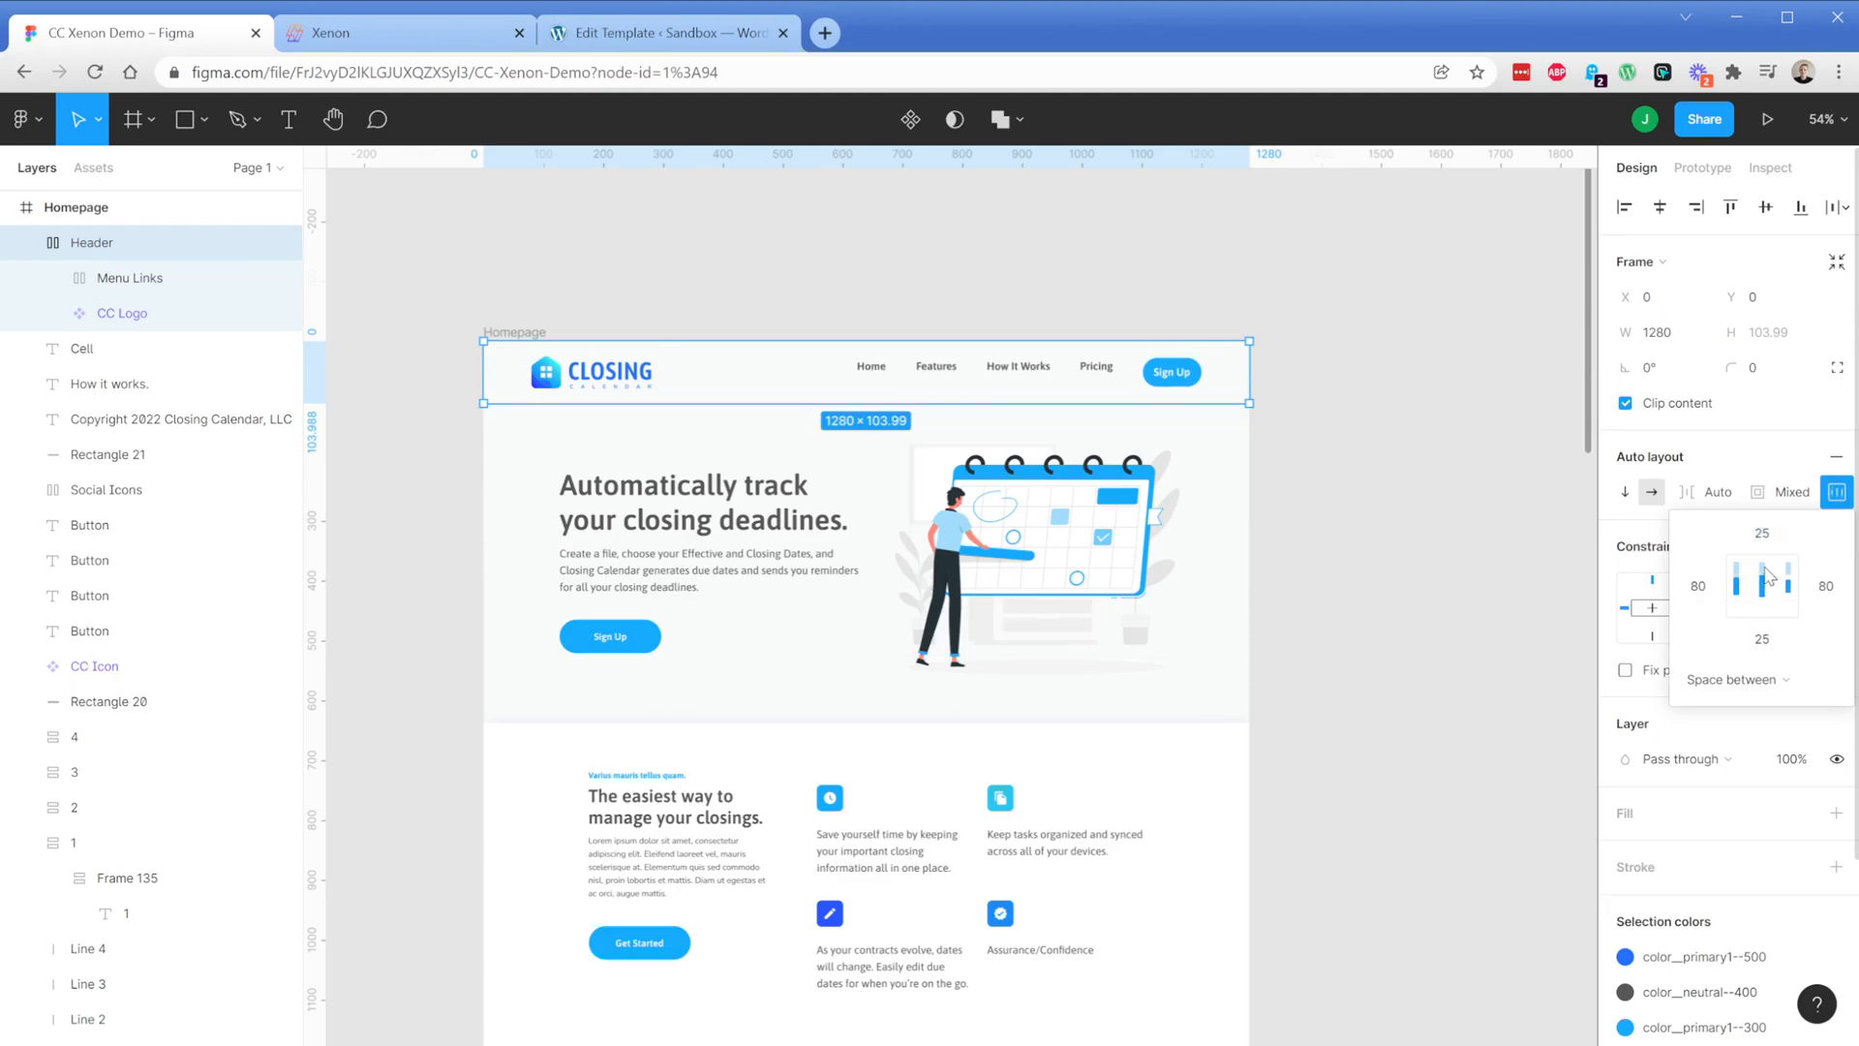
Try a padding of 0 on the Header, and set its left padding back to 80
text(0)
key(Return)
click(1698, 588)
text(80)
key(Return)
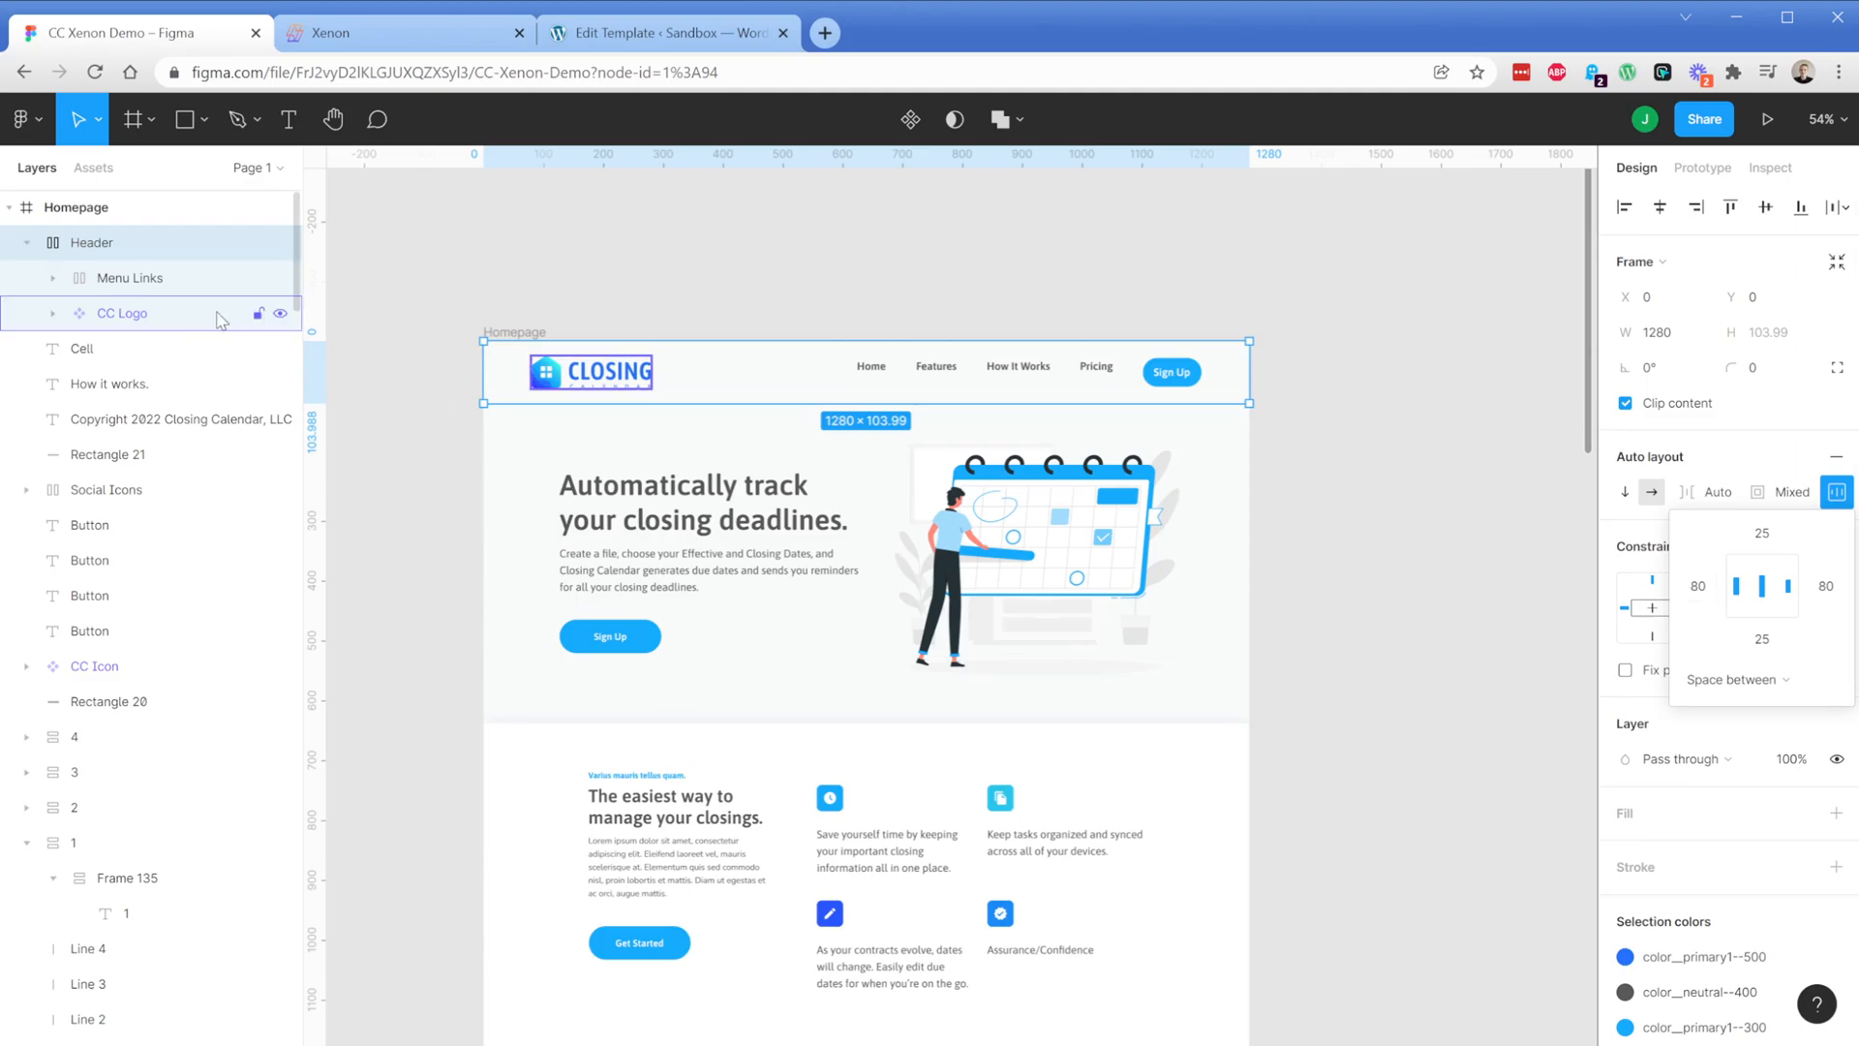
Align the items of the Menu Links frame to the centre in its auto layout
click(126, 283)
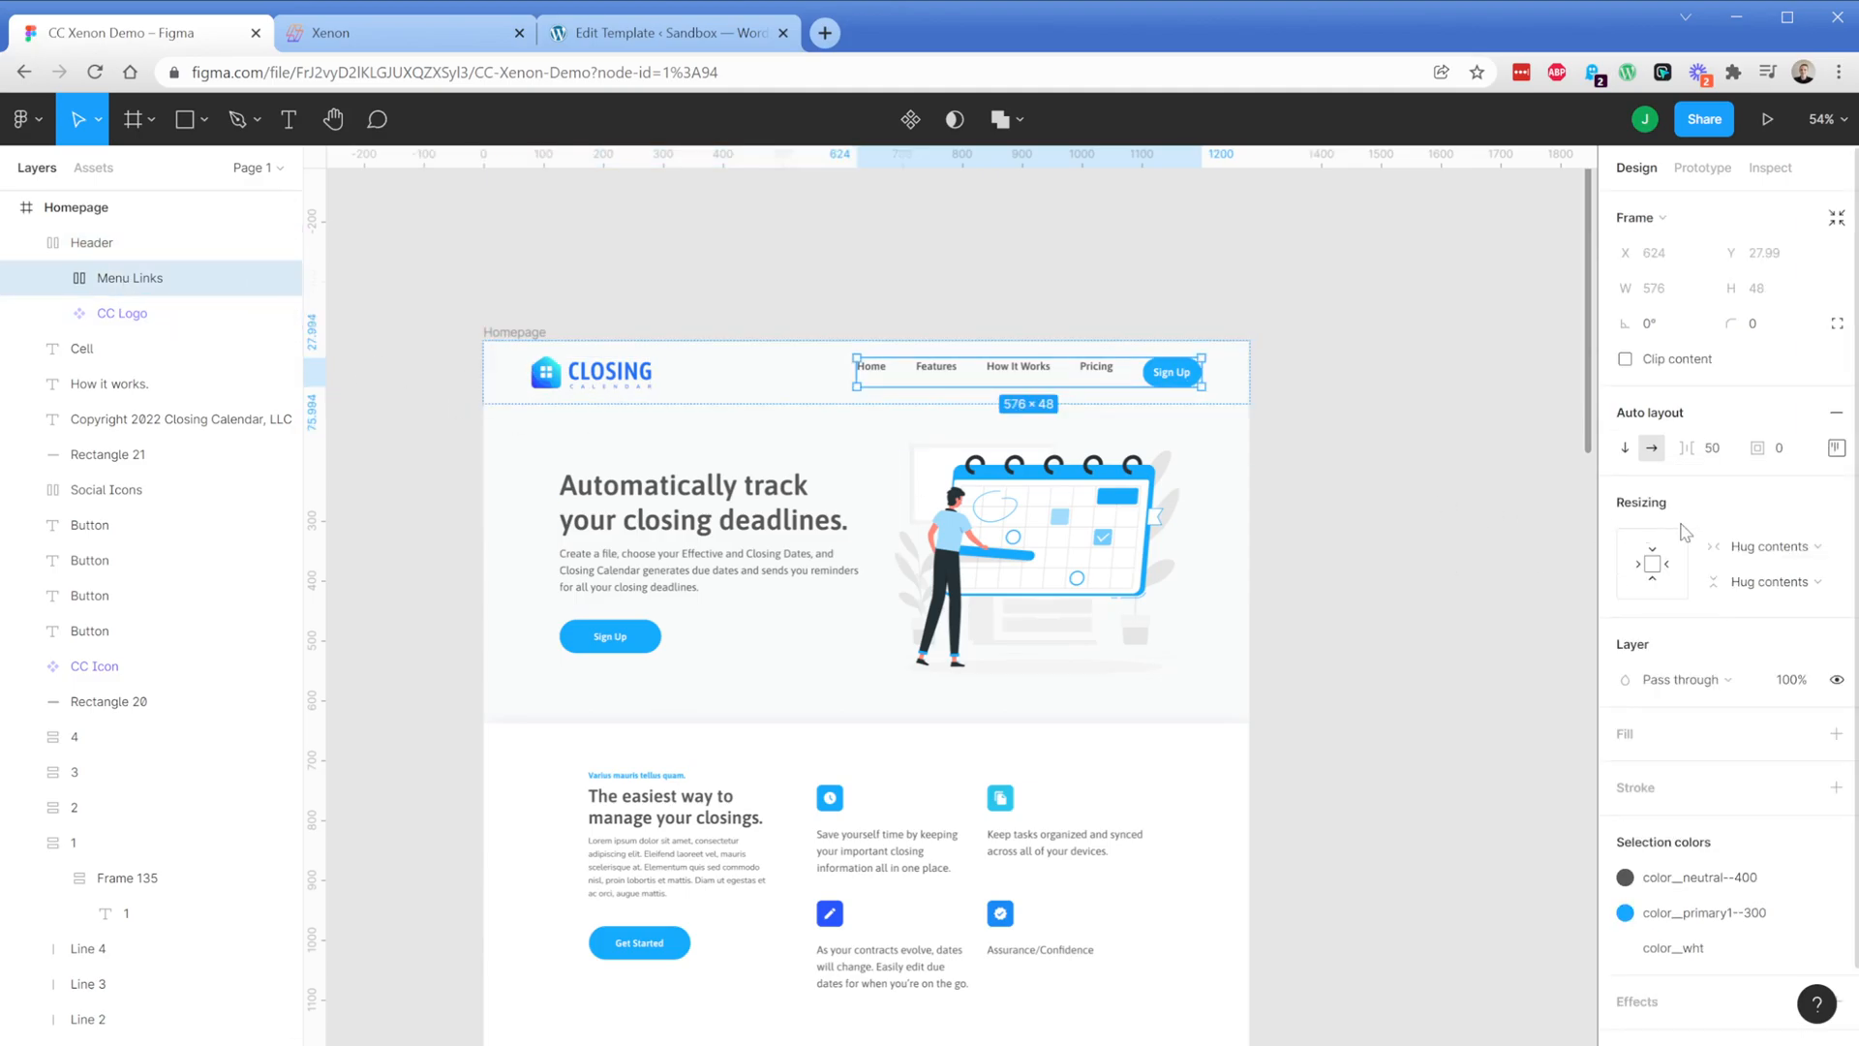
click(1836, 447)
click(1764, 548)
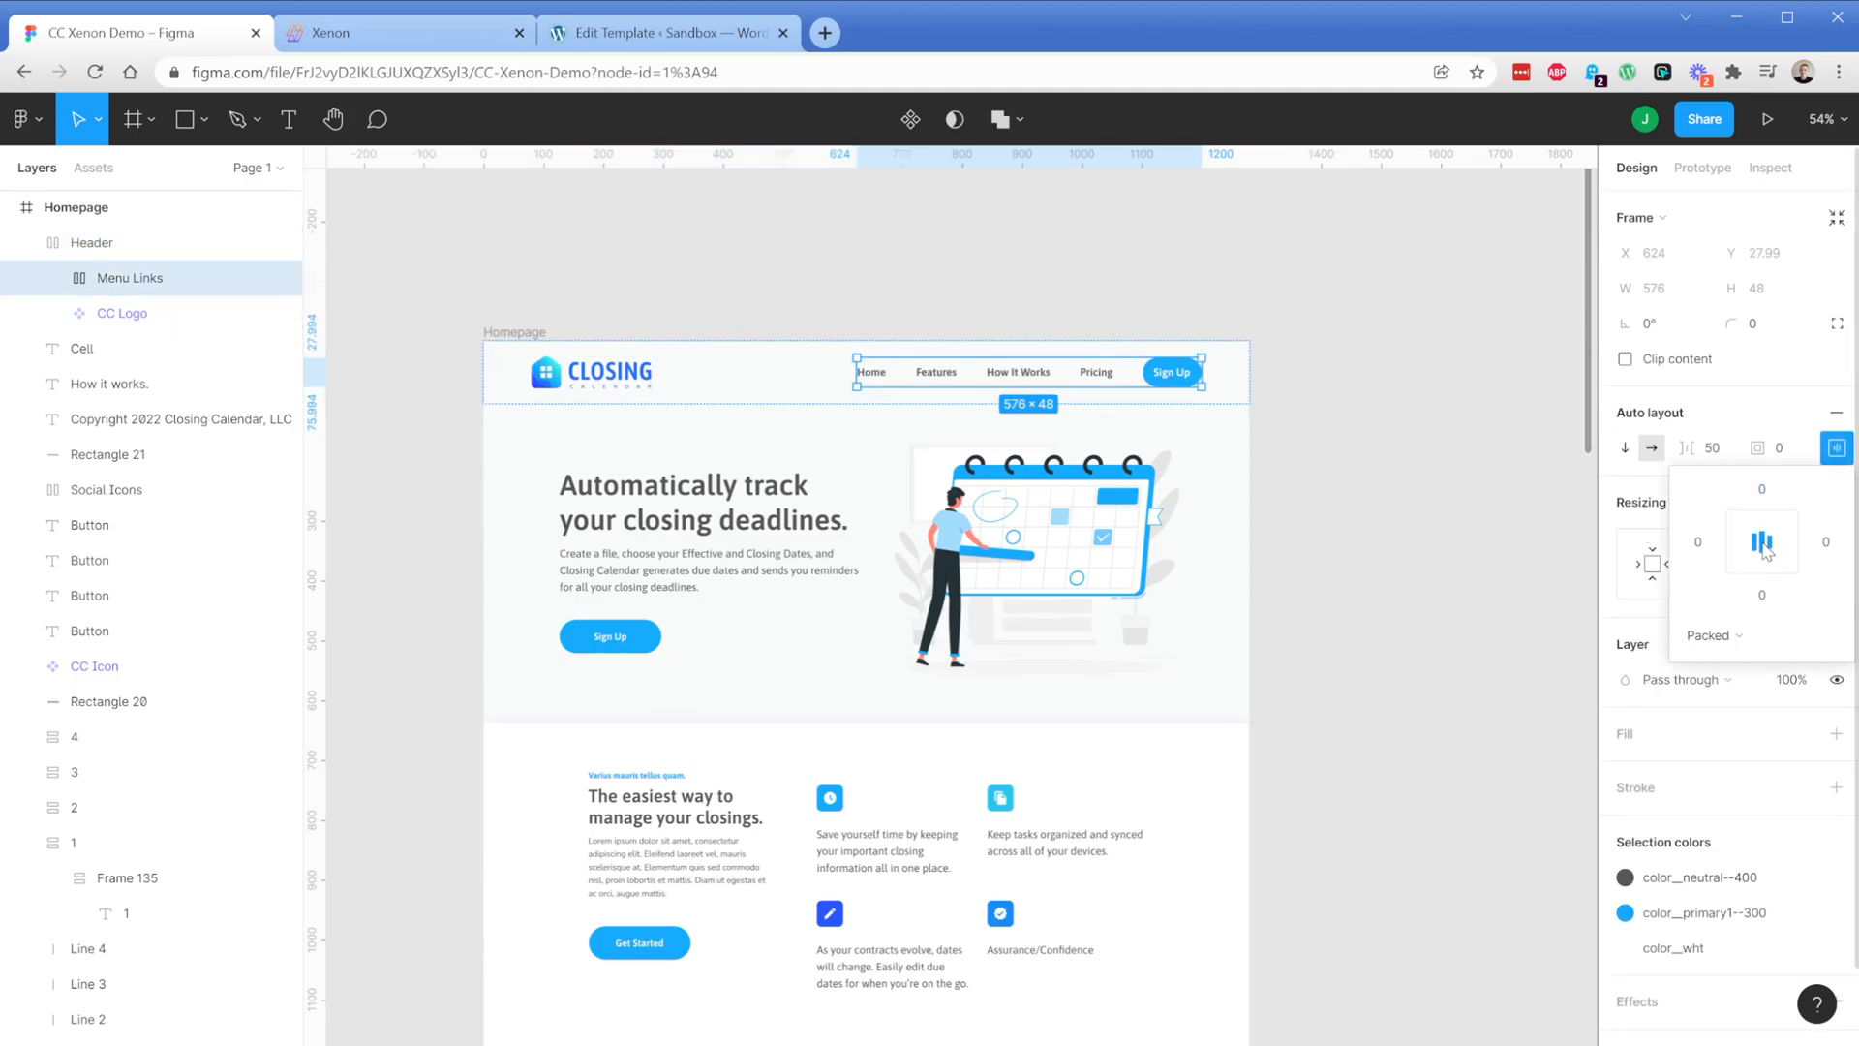
click(1764, 573)
click(1767, 518)
click(1764, 545)
Try a wider spacing between the Menu Links items, and set it back to 50
click(1726, 414)
mouse_move(1687, 449)
mouse_down()
mouse_move(1743, 461)
mouse_move(1681, 466)
mouse_move(1751, 467)
mouse_move(1707, 471)
mouse_up()
click(1712, 451)
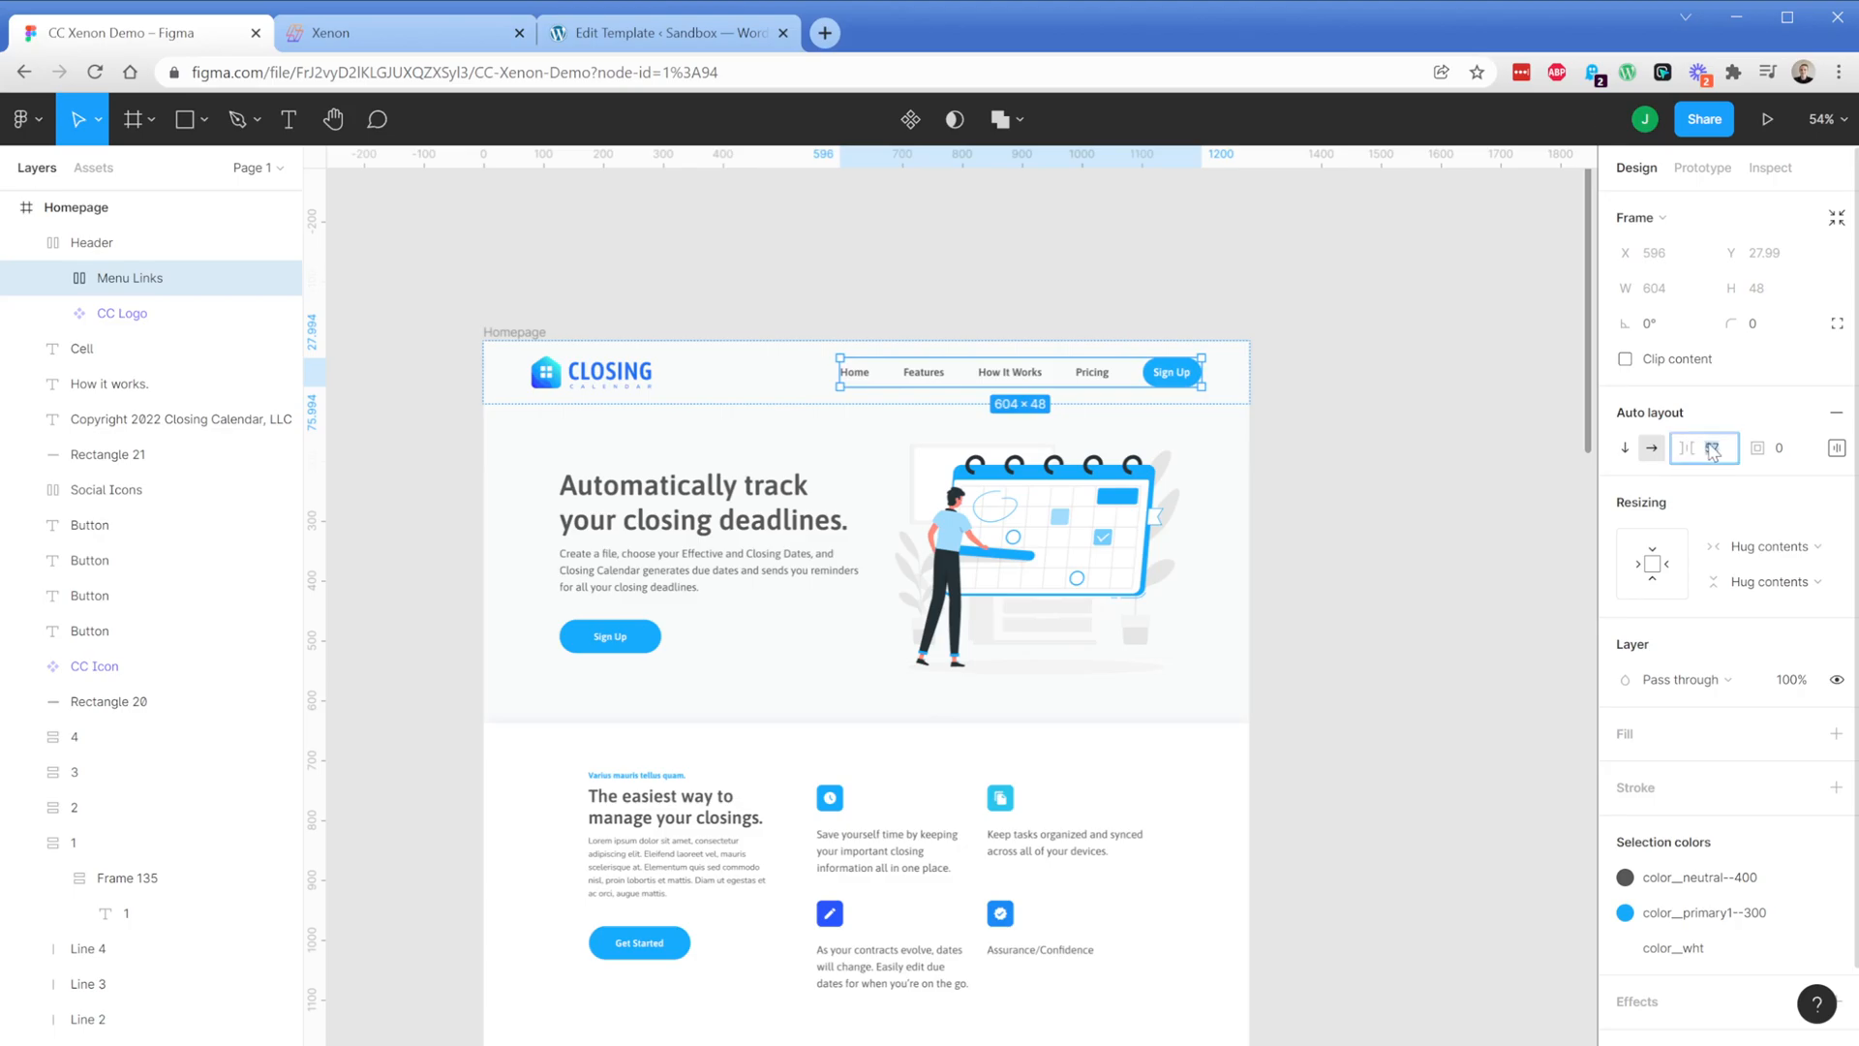
text(50)
key(Return)
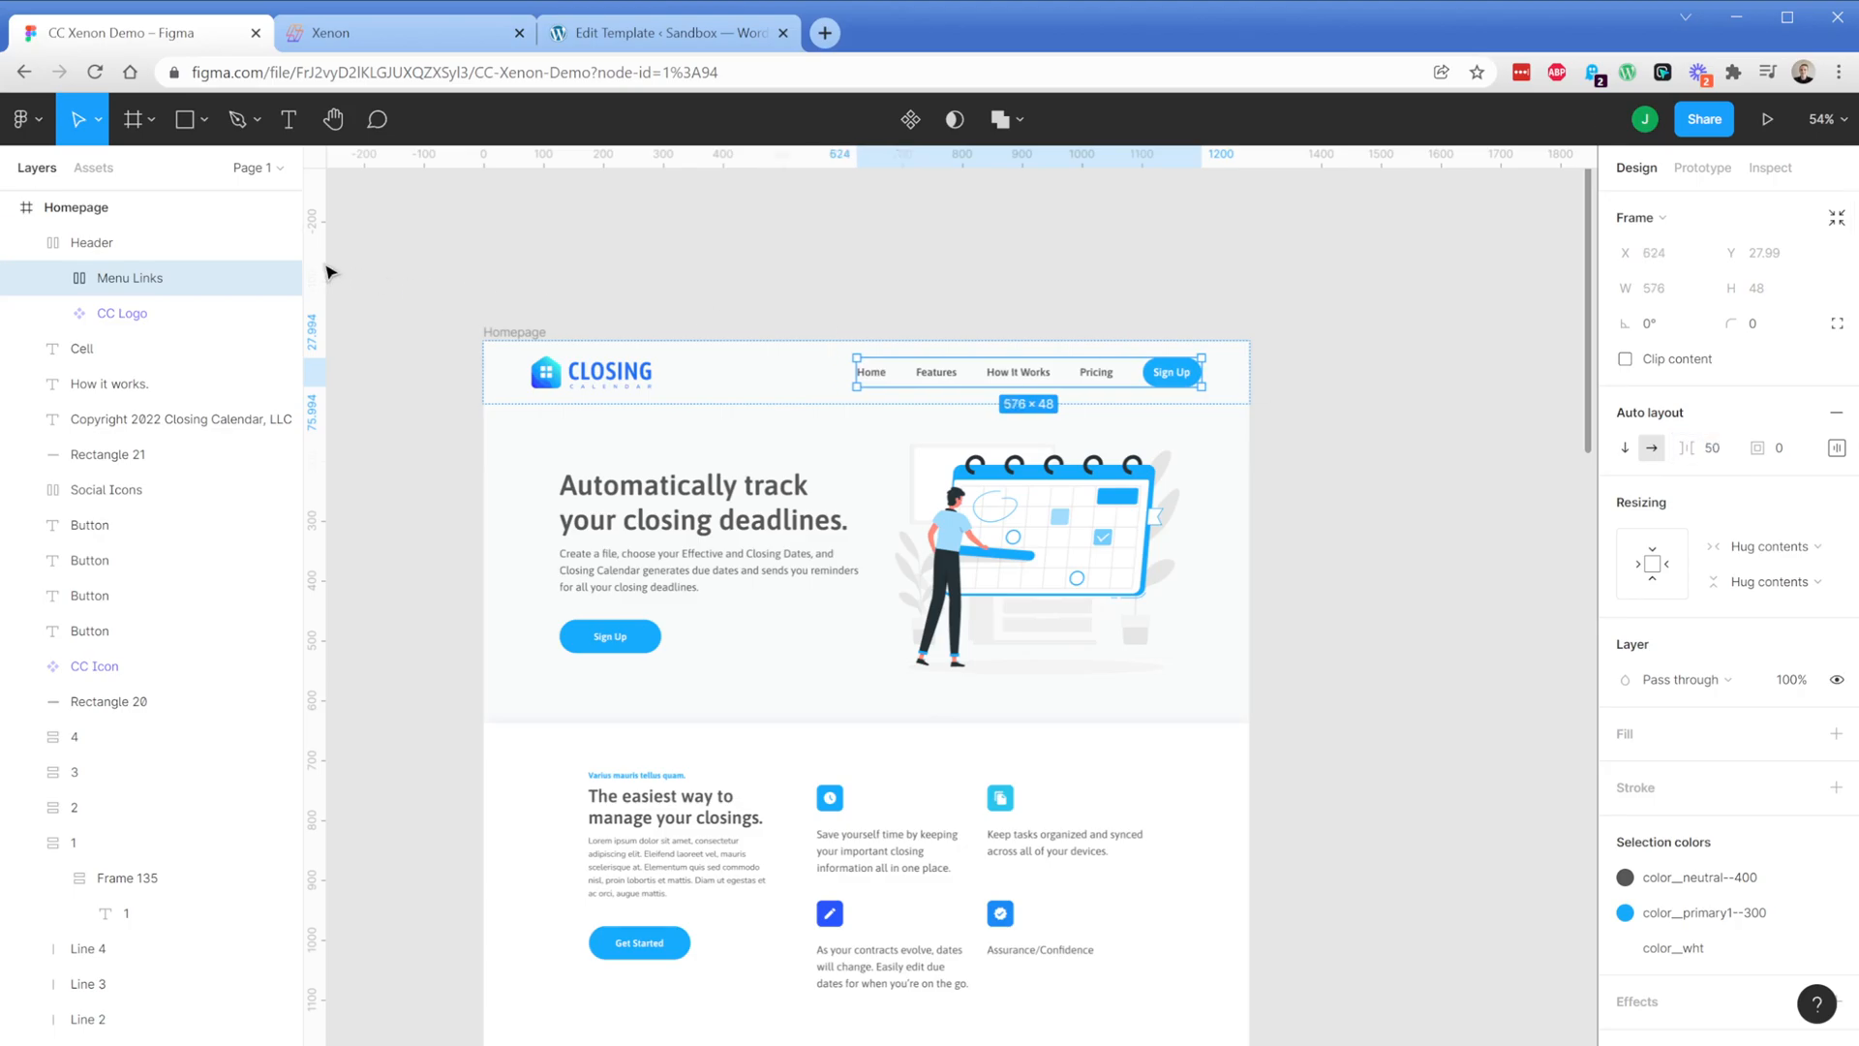
Try the Packed distribution on the Header's auto layout with a spacing of 0 between items
click(155, 244)
click(1837, 492)
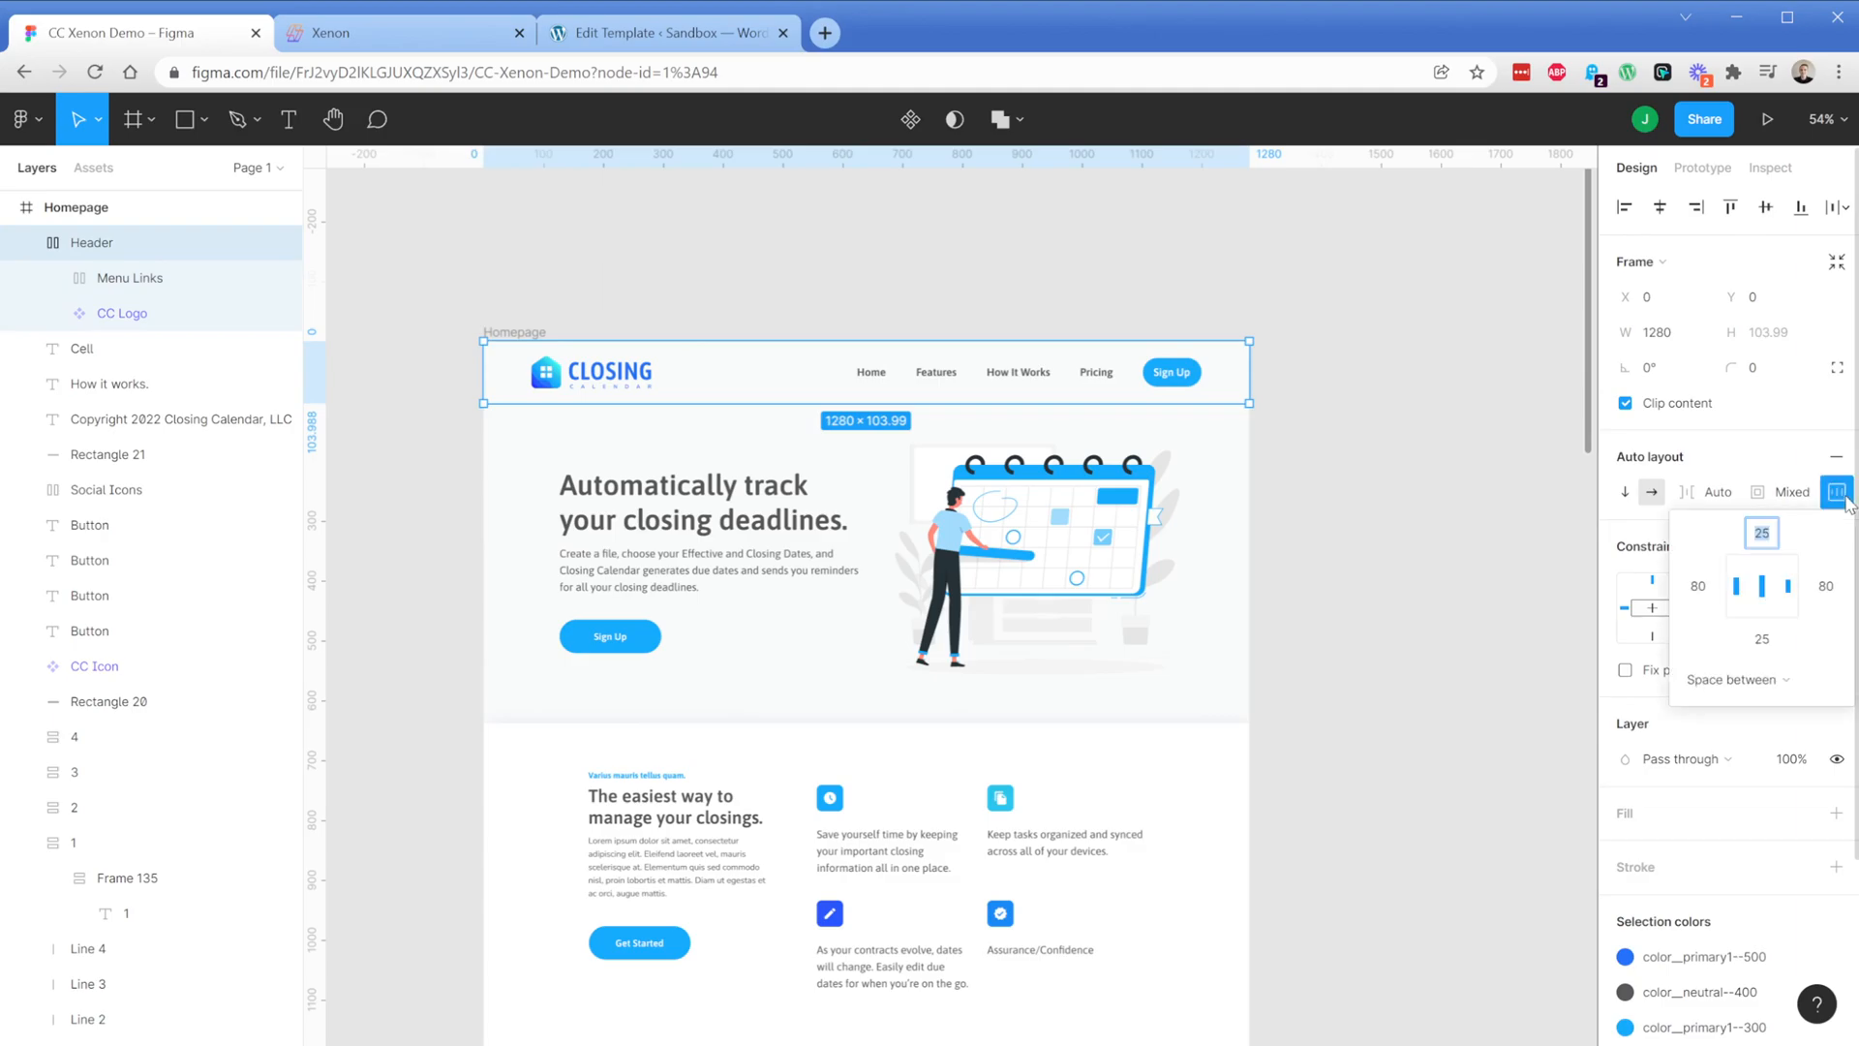
click(1760, 680)
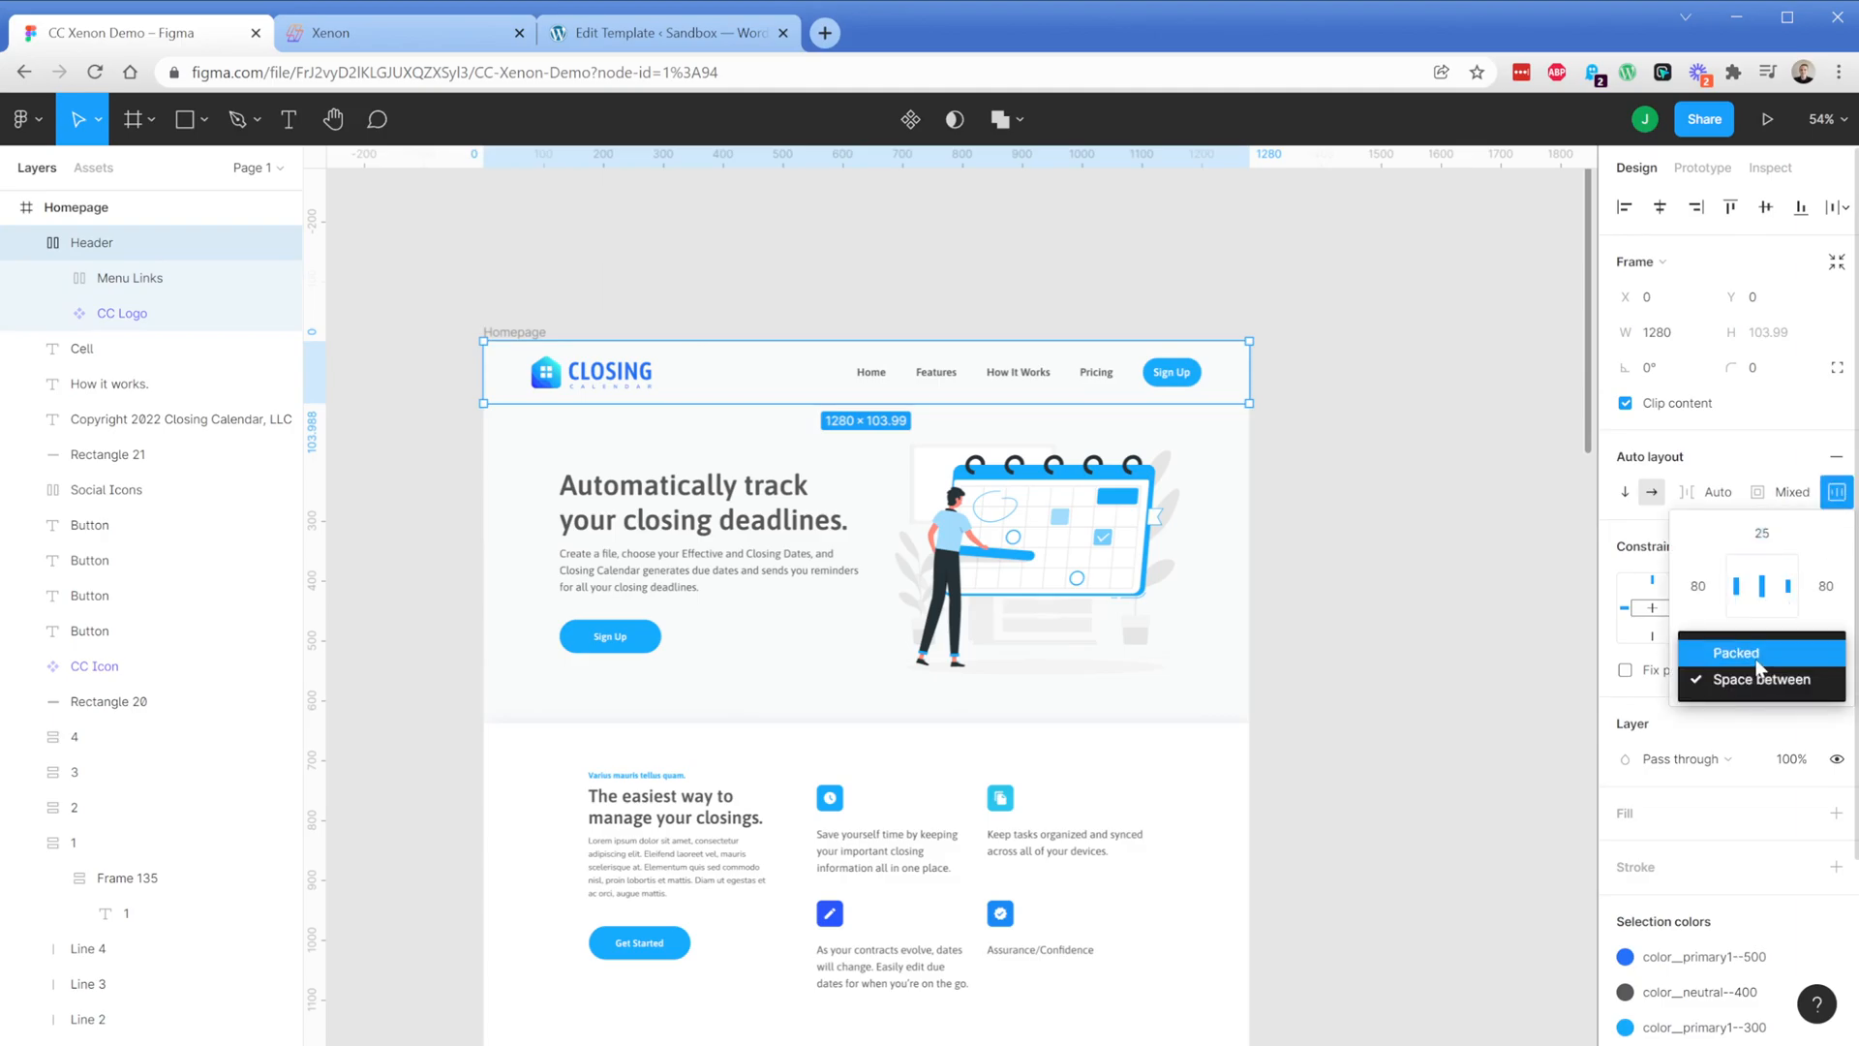
click(1759, 654)
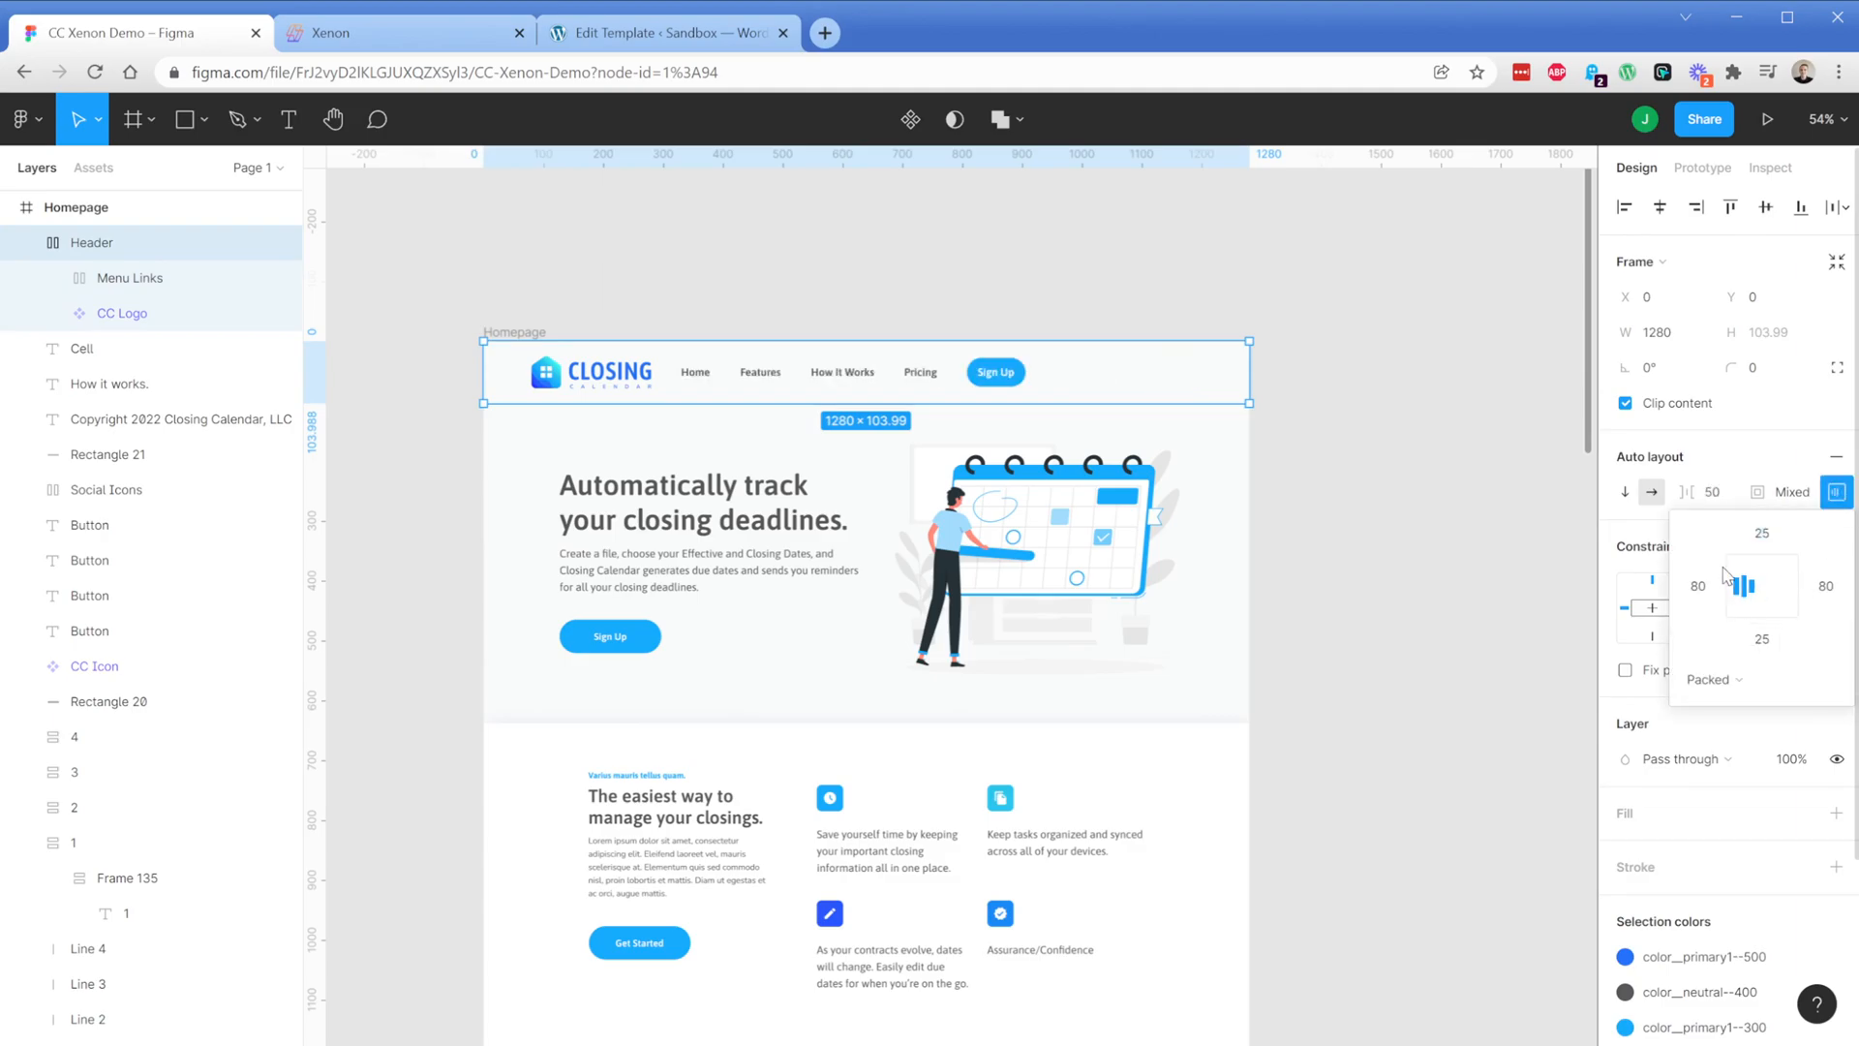
click(1716, 494)
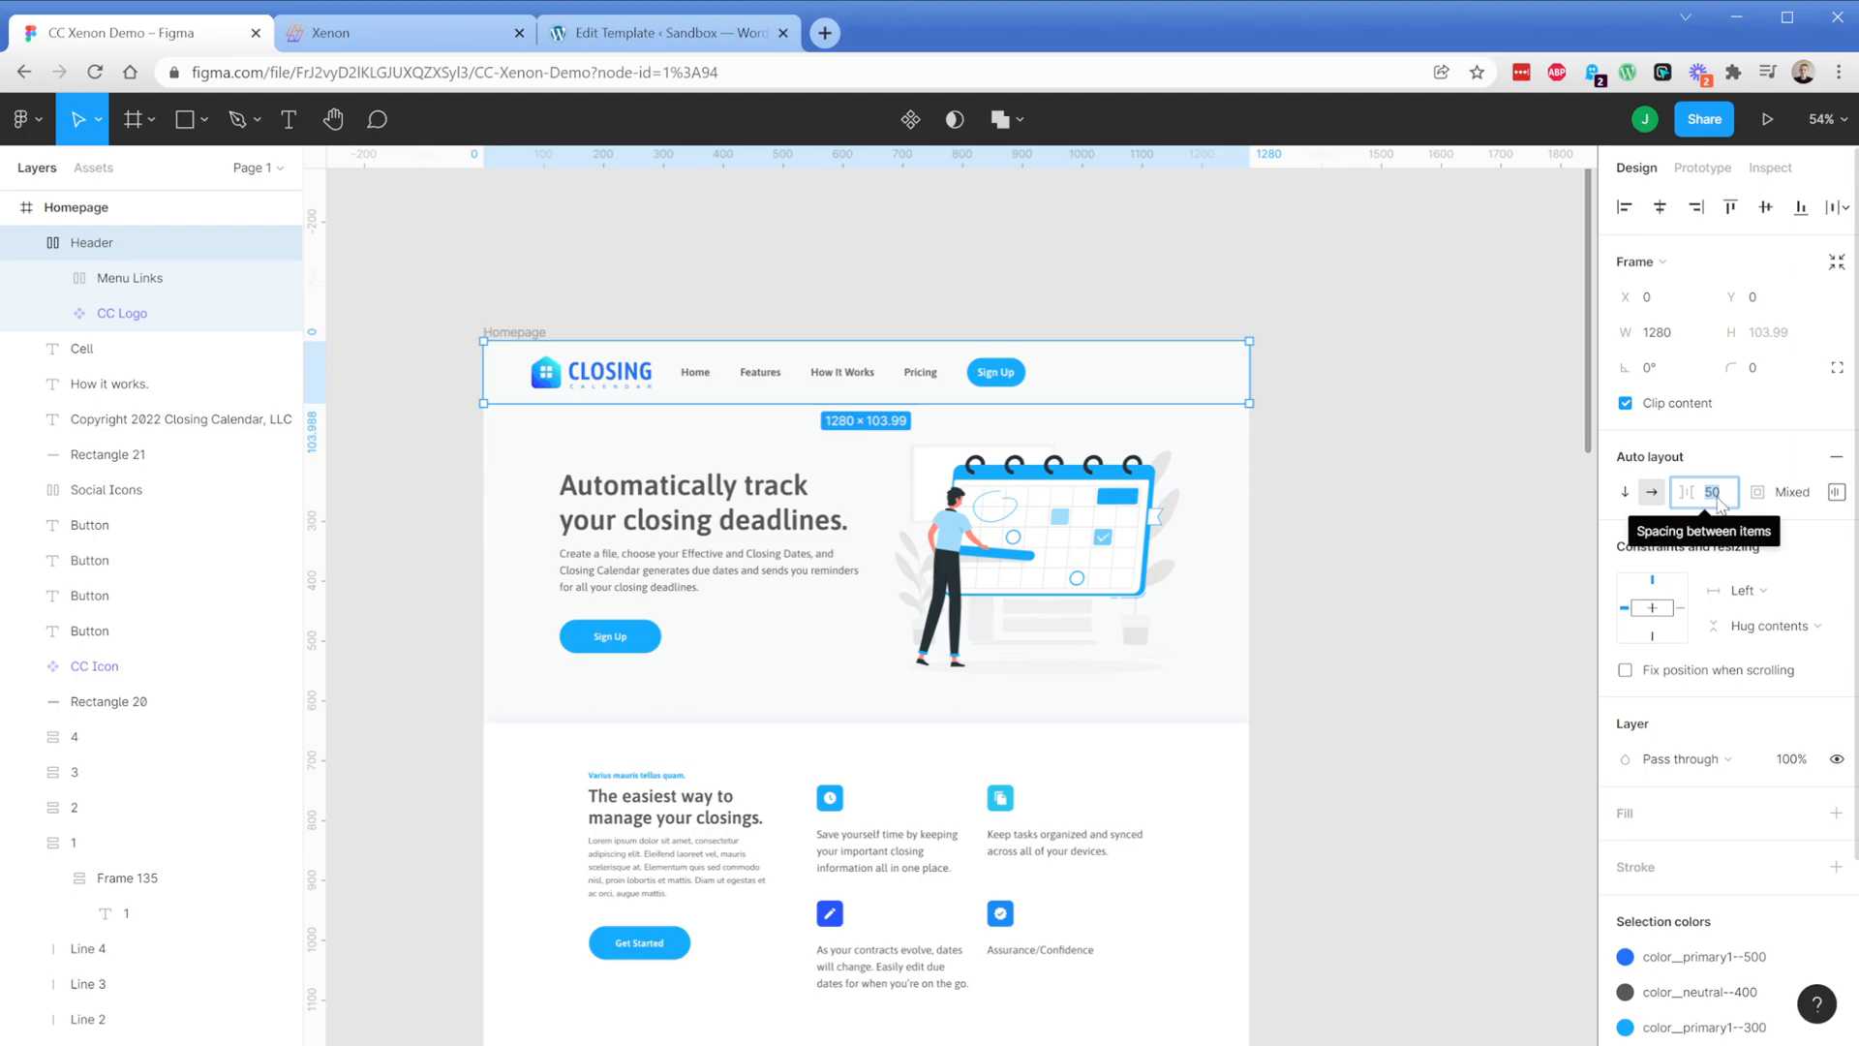
click(1836, 492)
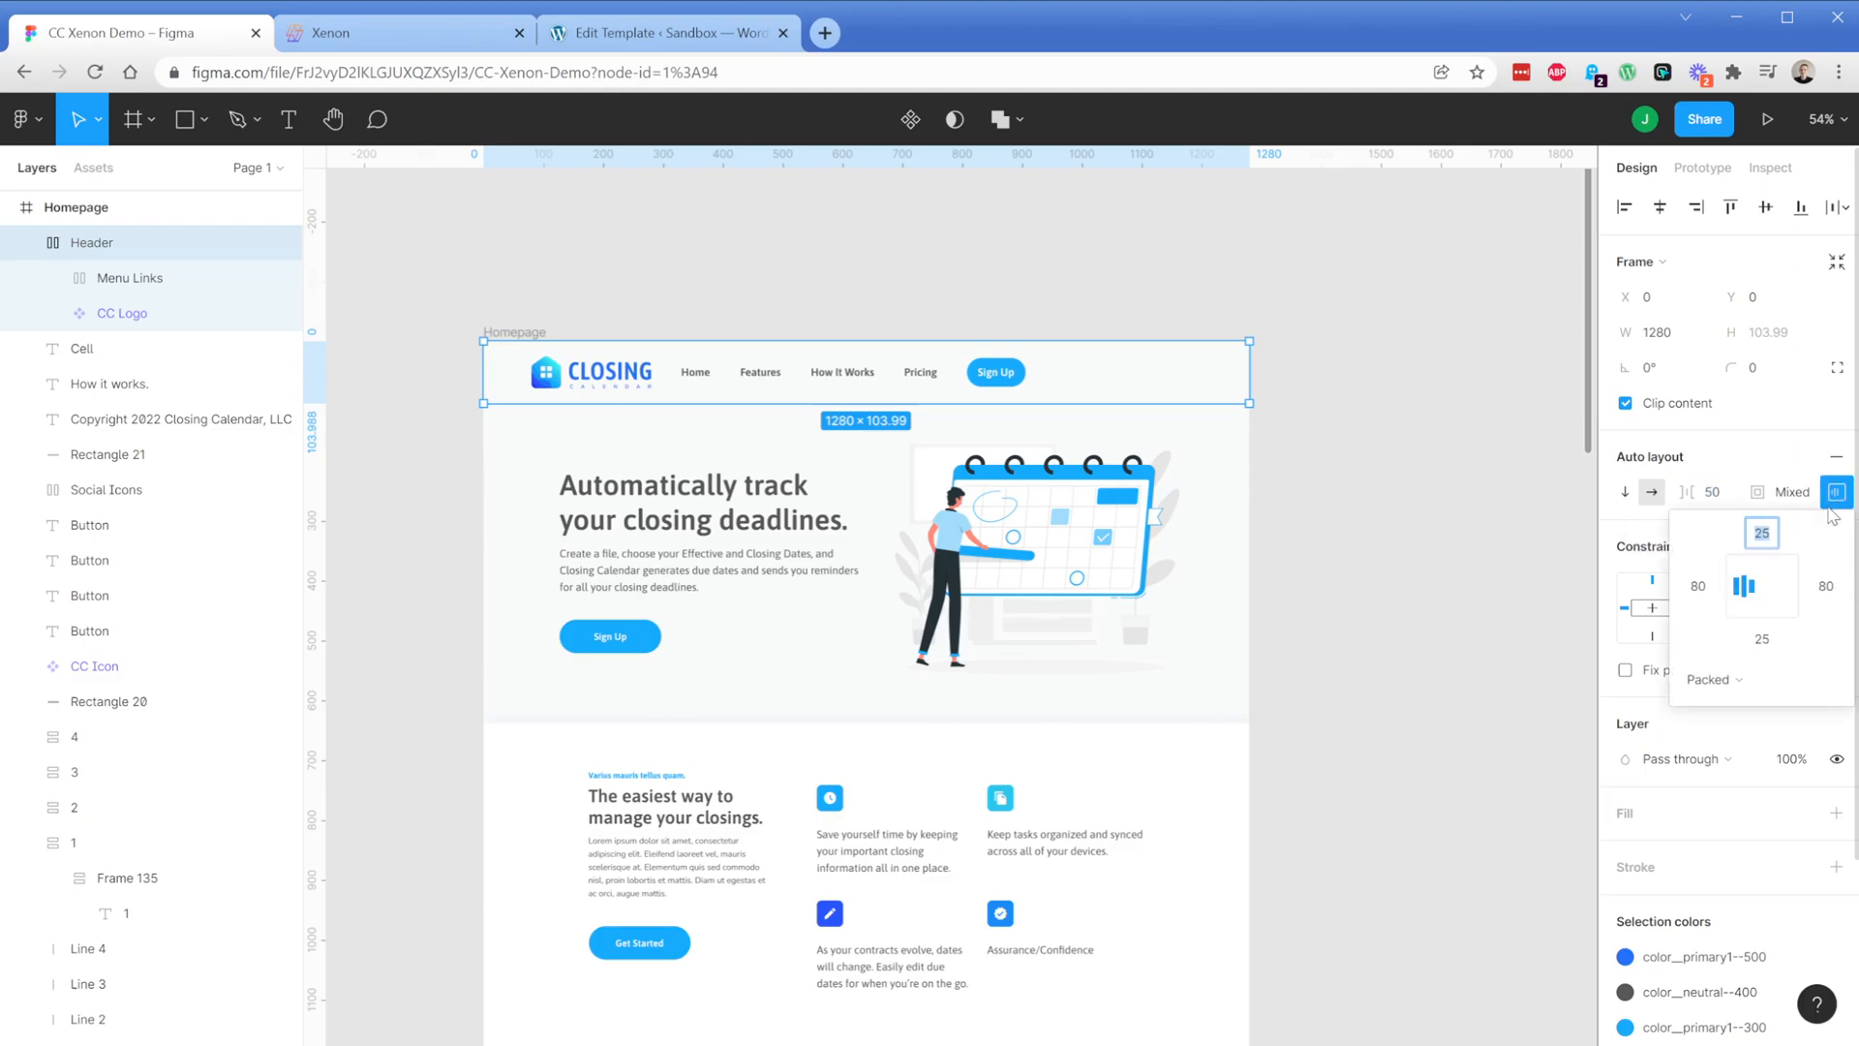
click(1764, 668)
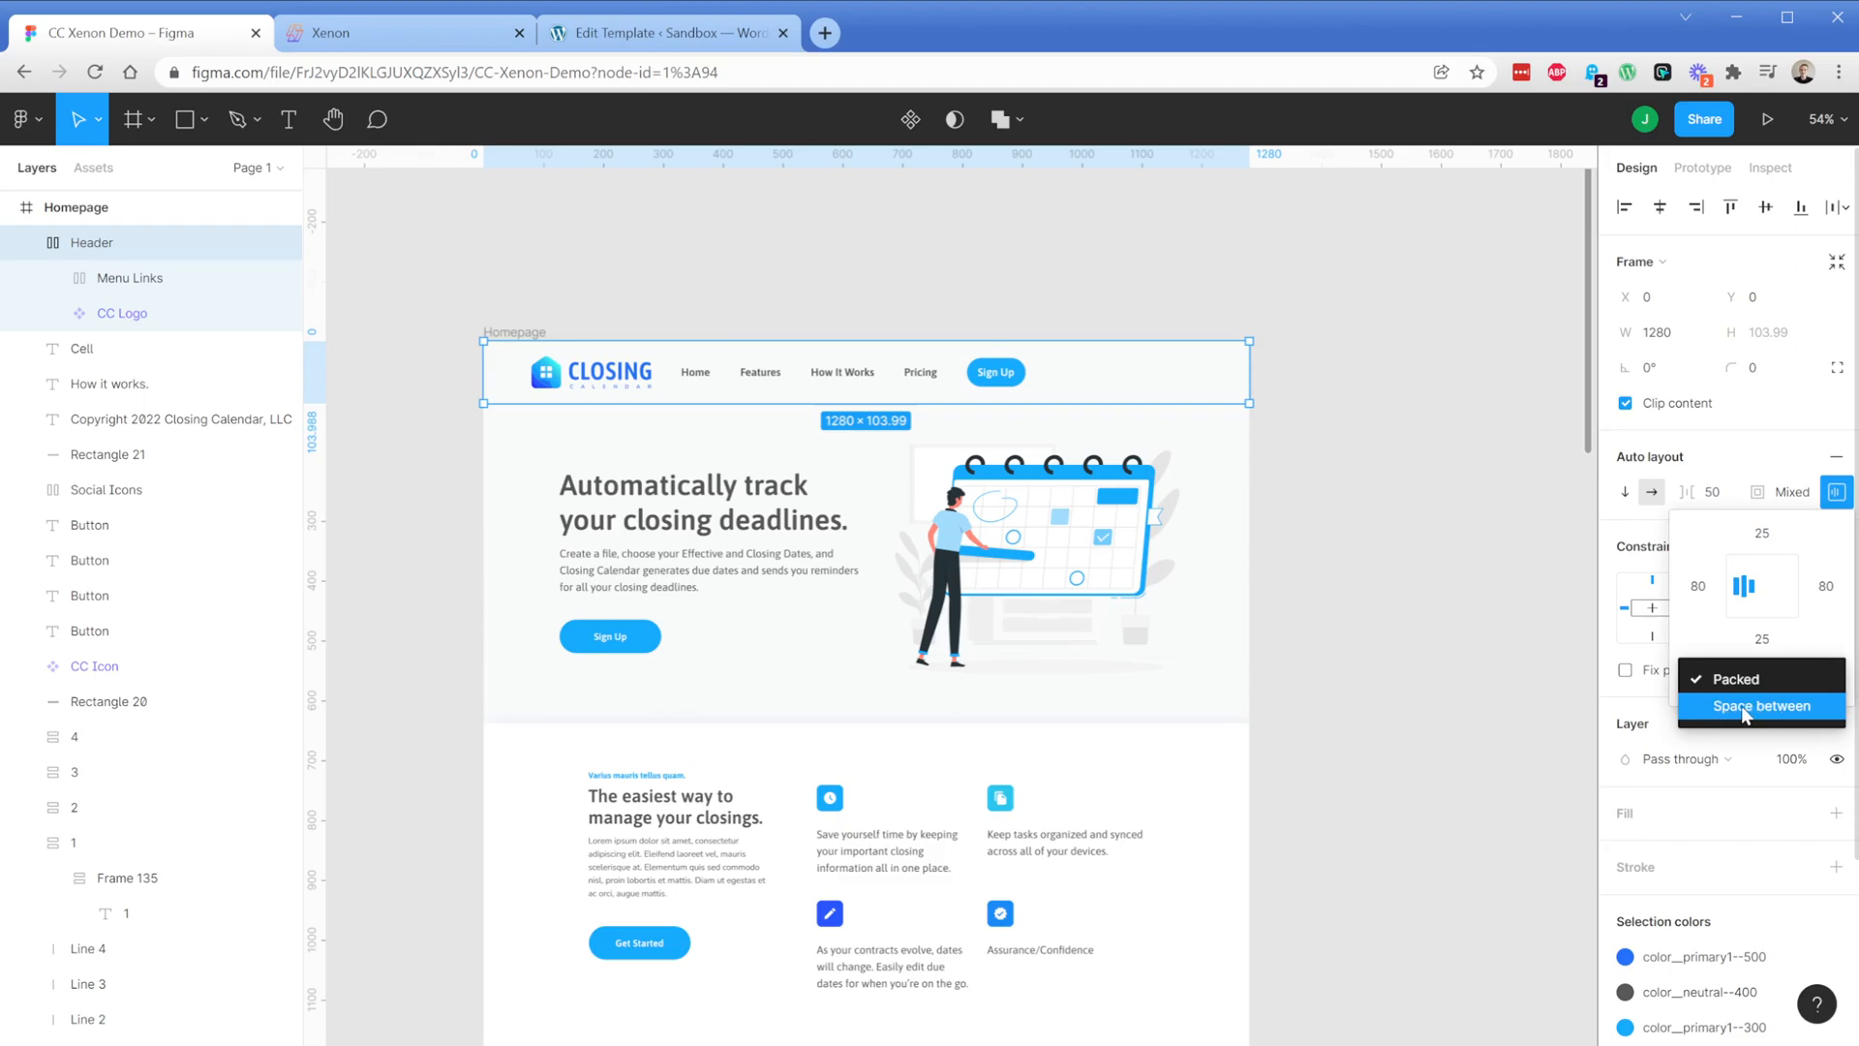
click(1738, 678)
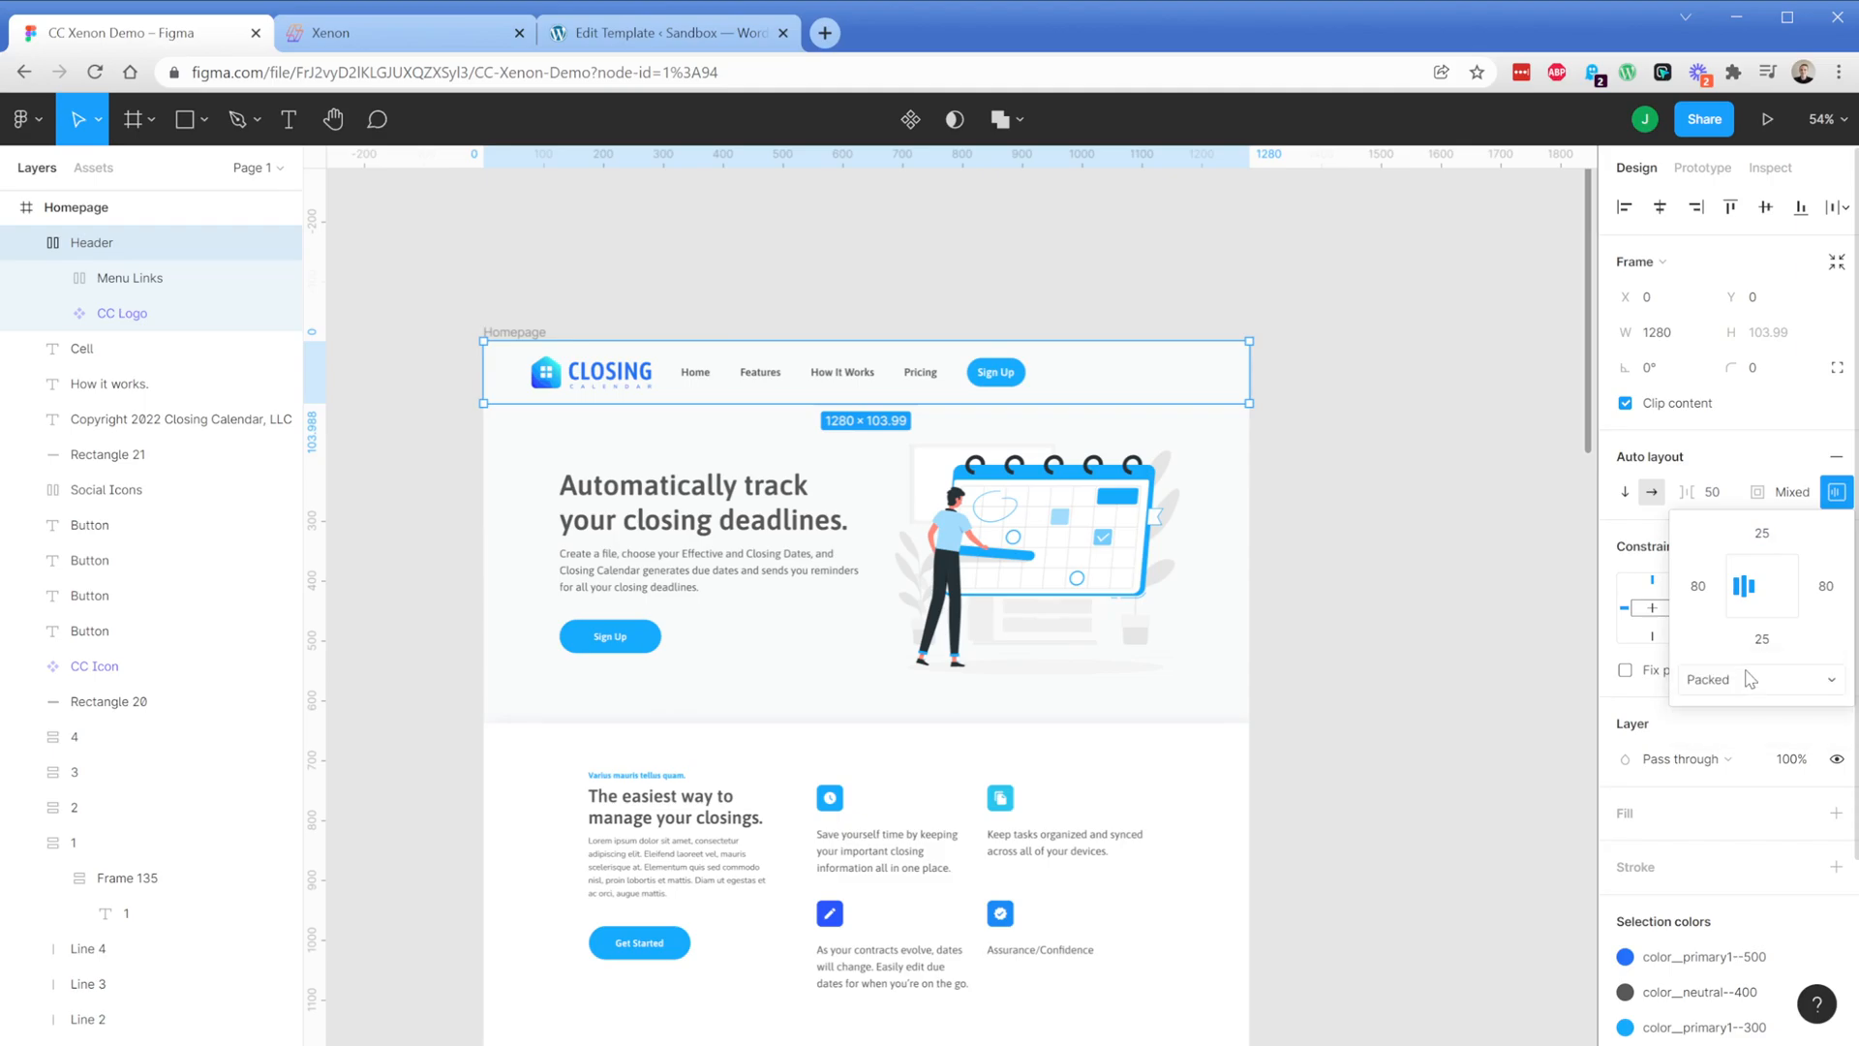
click(1716, 497)
text(0)
key(Return)
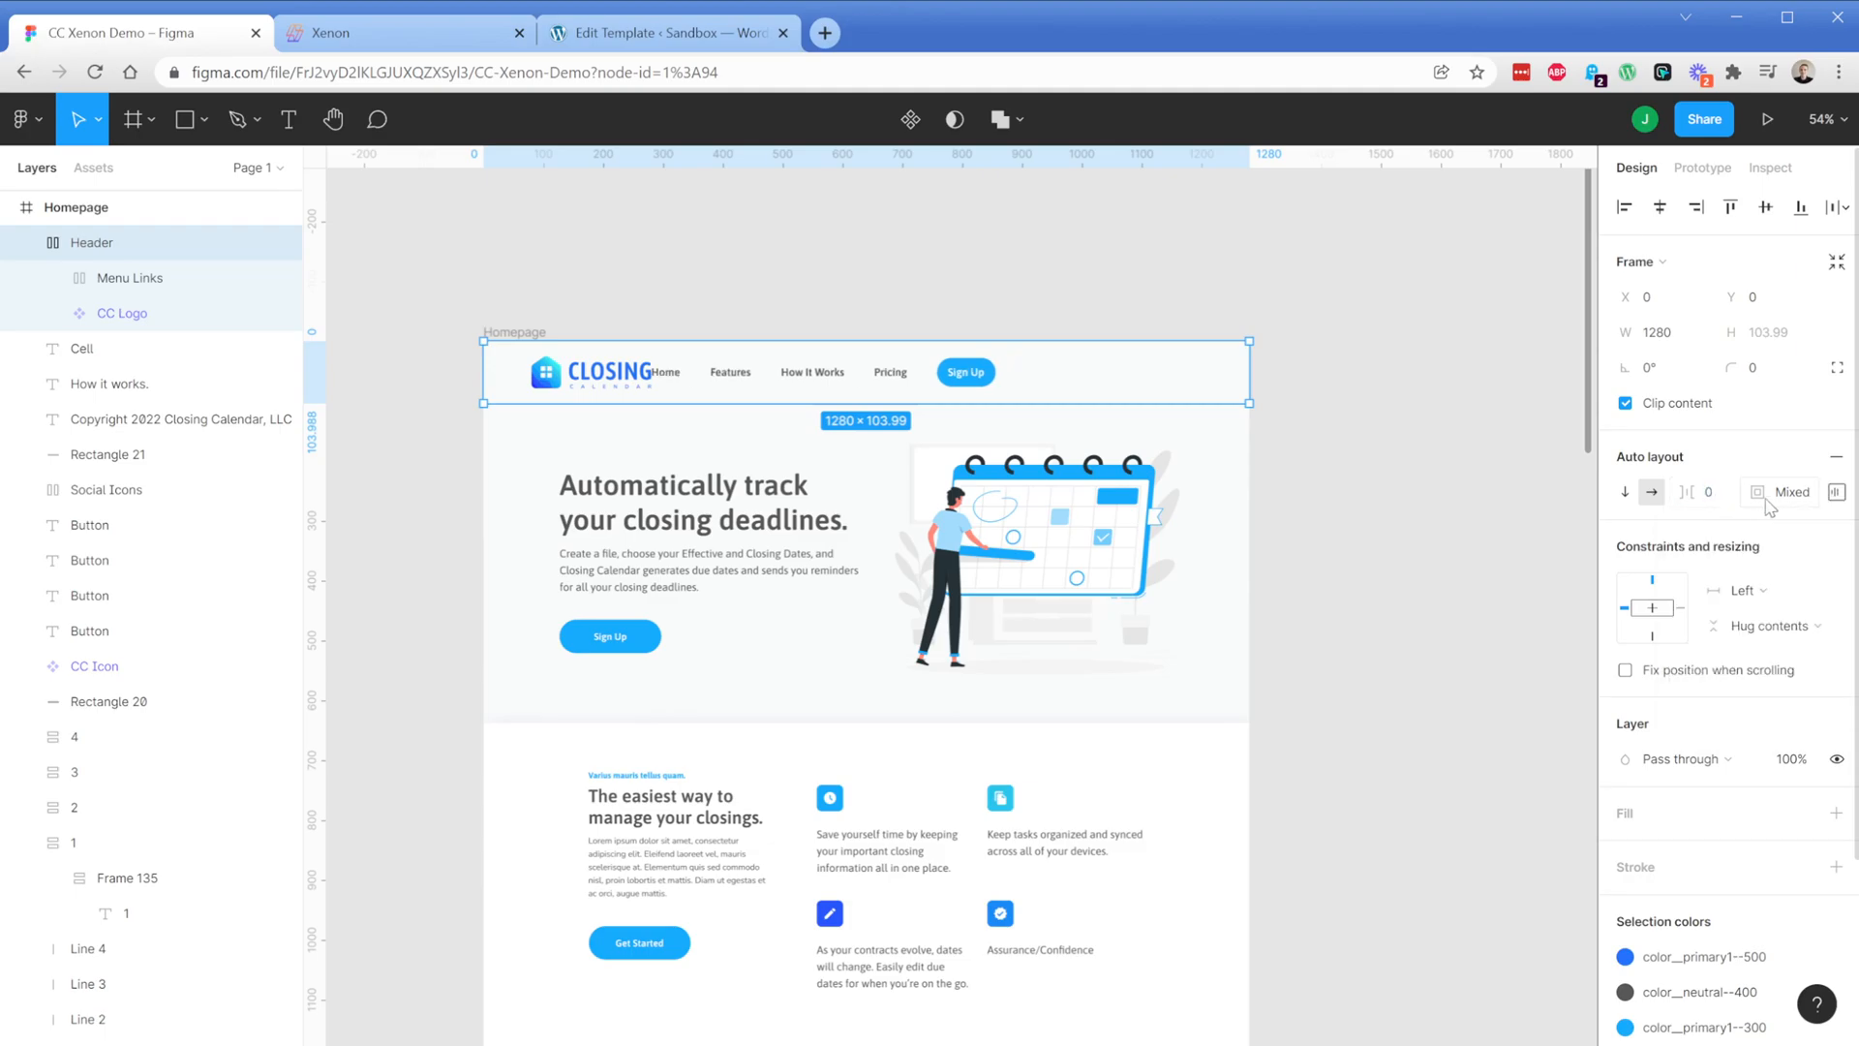
Return the Header's auto layout distribution to Space between and deselect the frame
click(1837, 492)
click(1736, 678)
click(1740, 708)
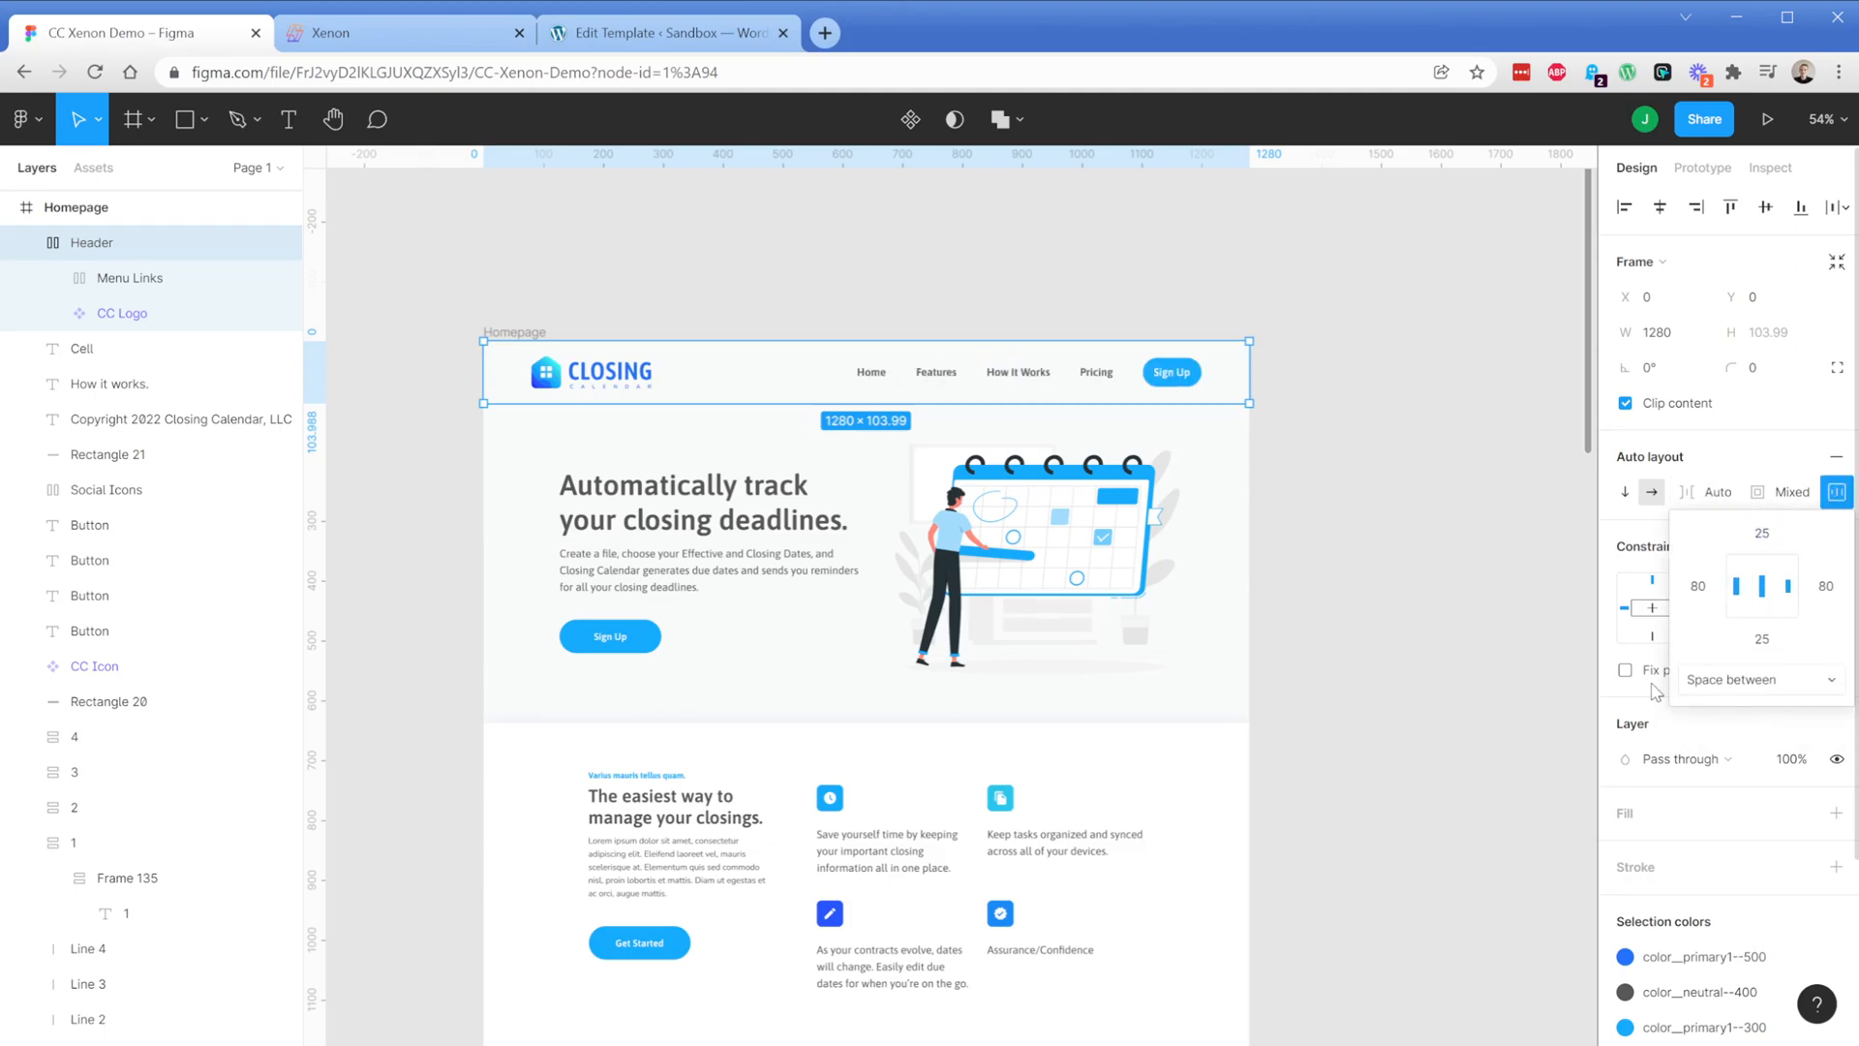
click(1403, 534)
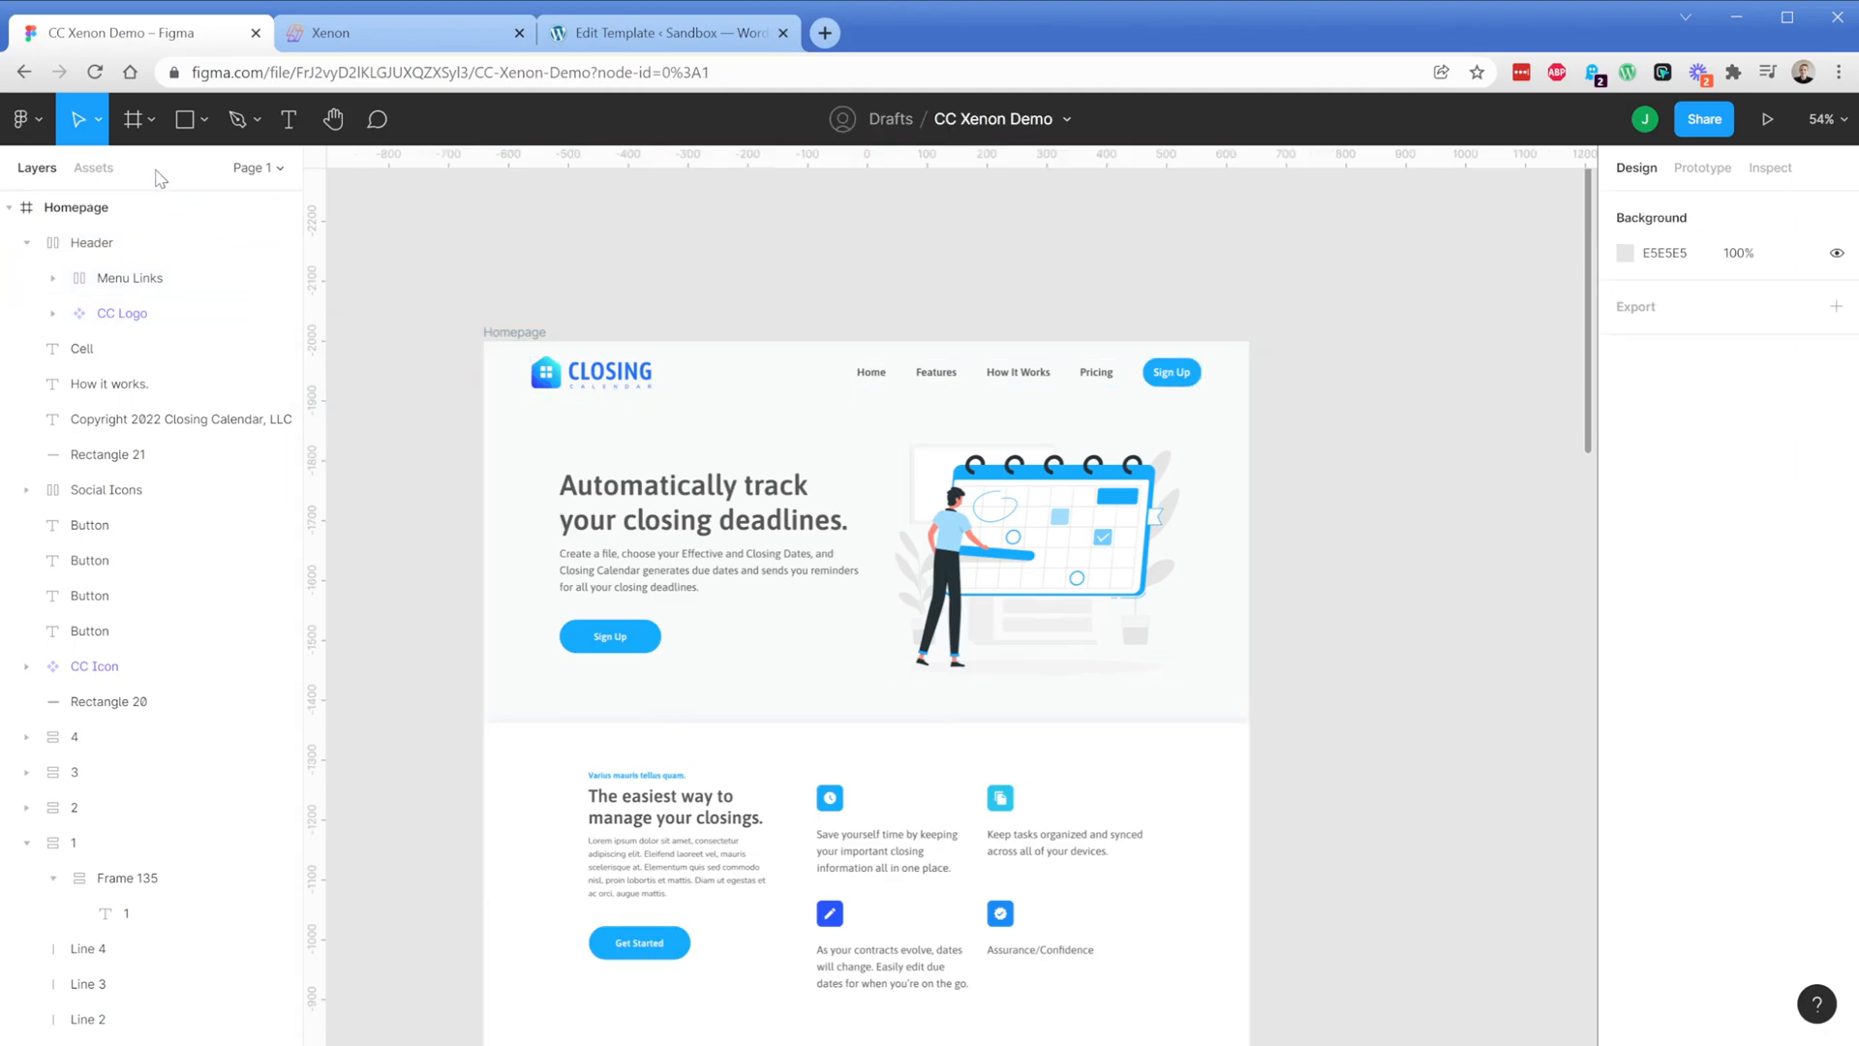
Draw a 1280 × 531 frame around the hero section, directly below the Header and across the full page width
click(132, 118)
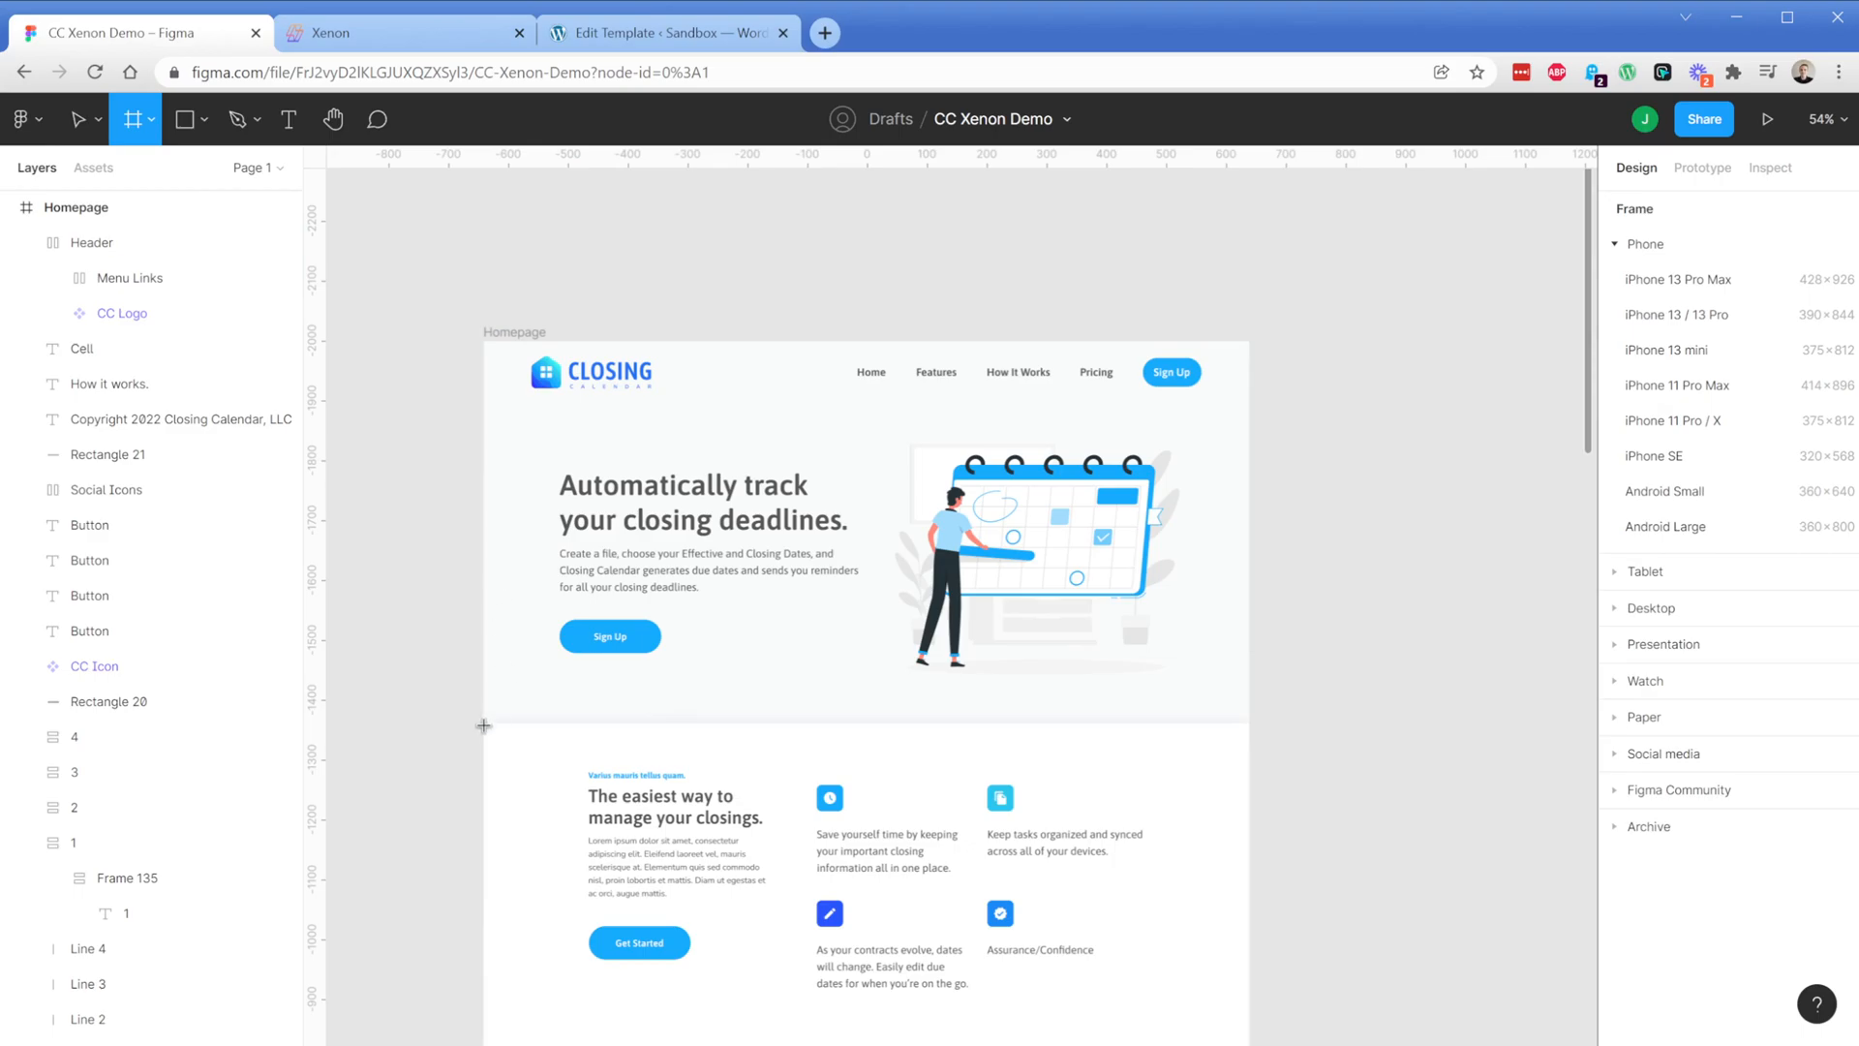
drag(483, 722, 1249, 406)
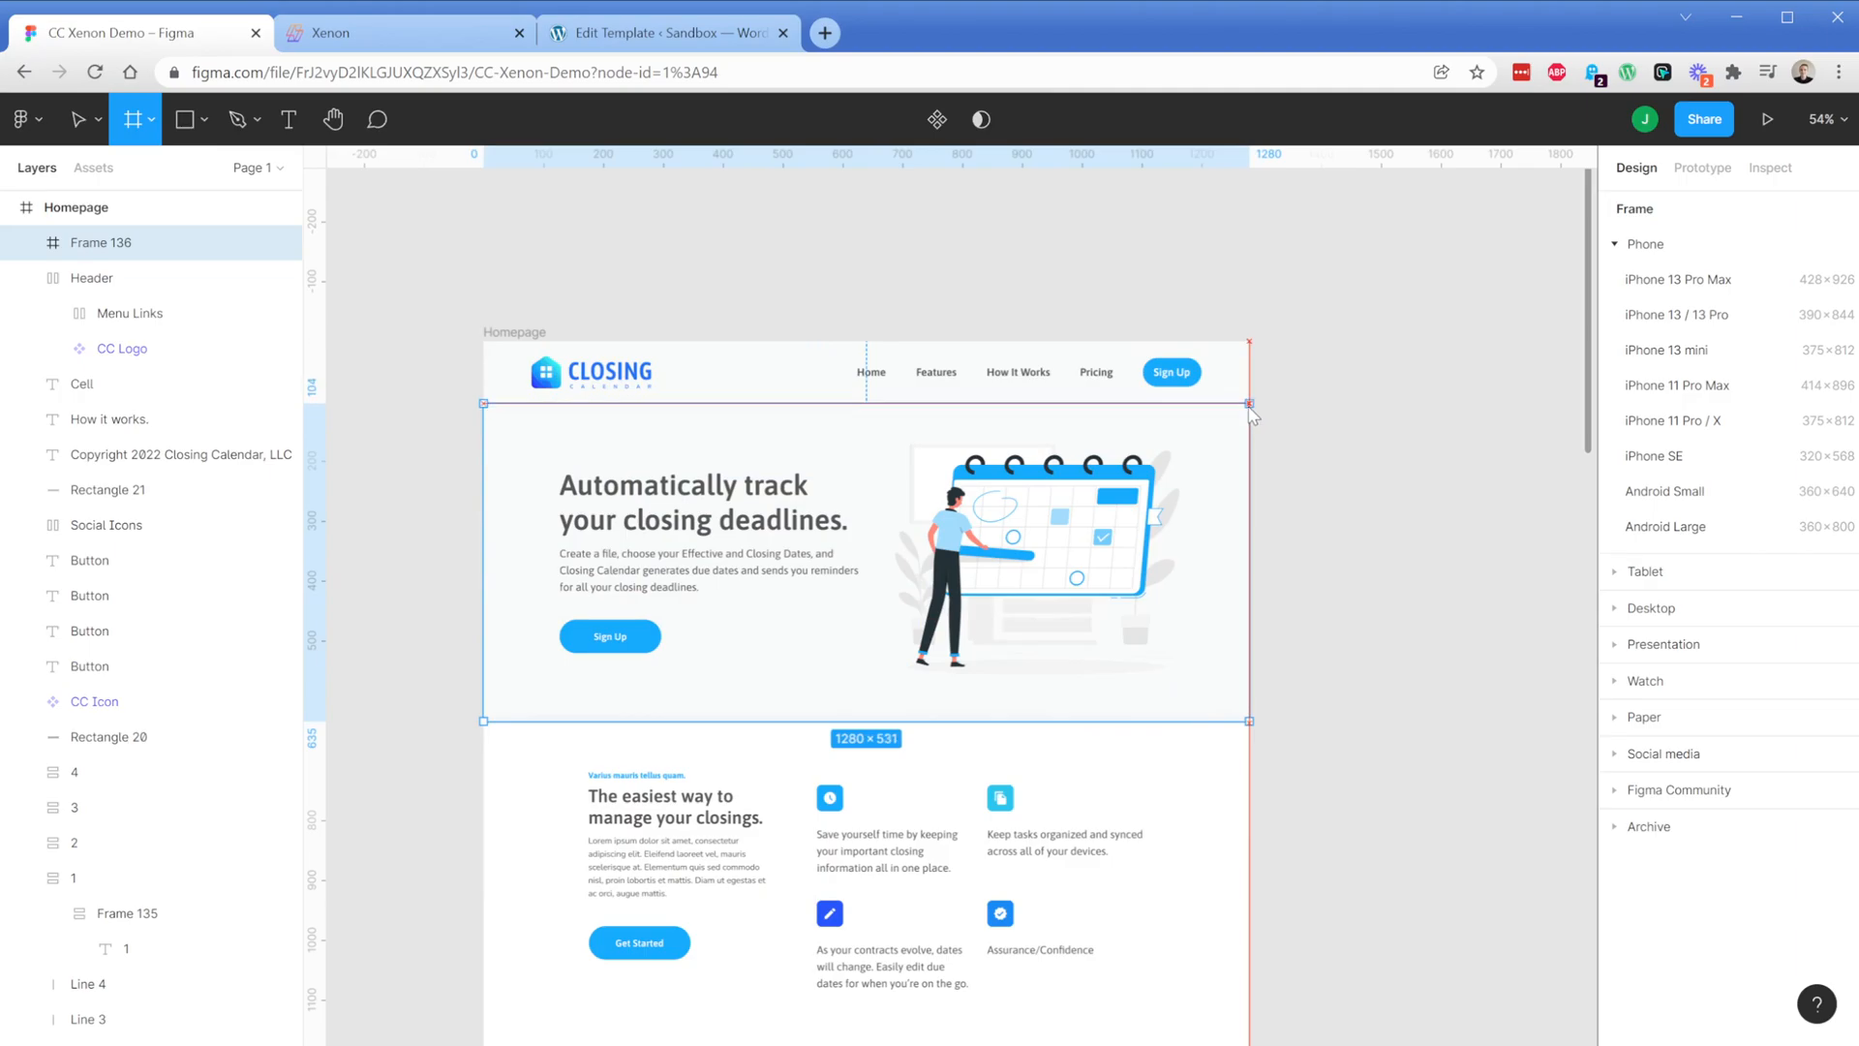
drag(1250, 410, 1247, 406)
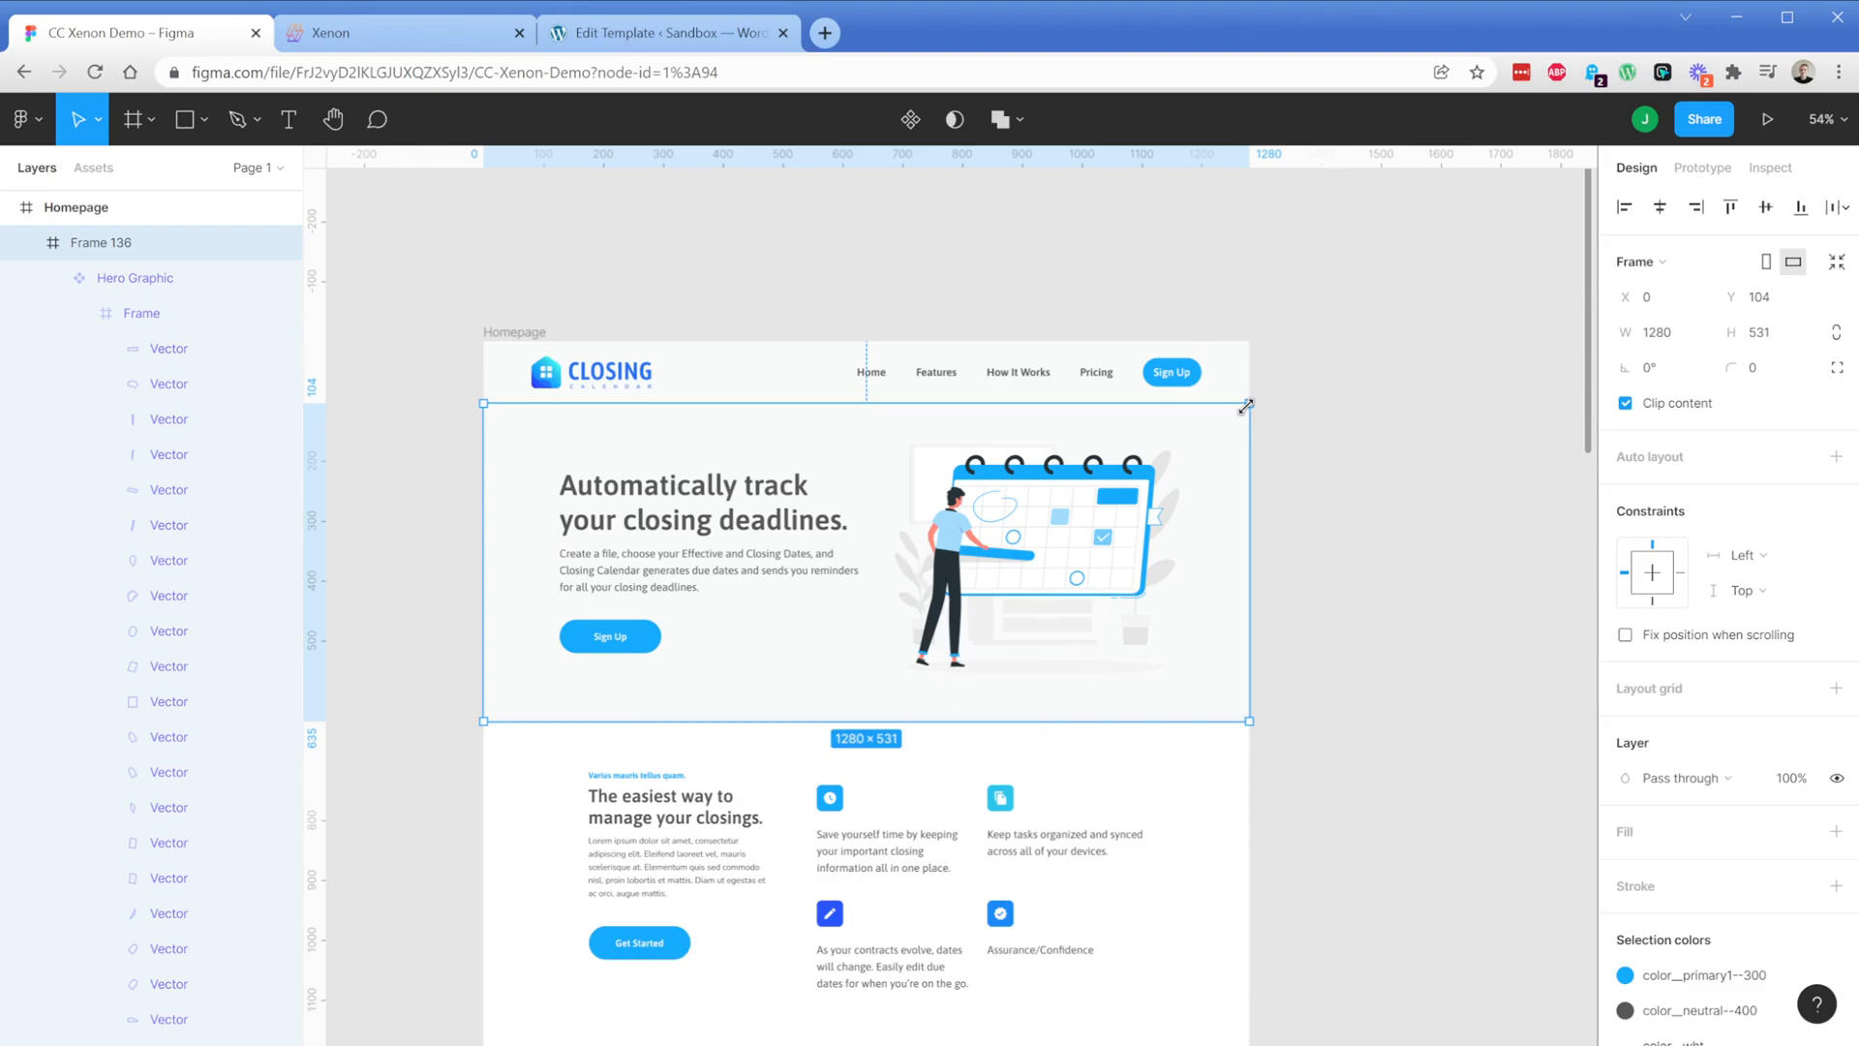
Export the Frame layer inside Hero Graphic as a PNG at 2x, and dismiss the download notice
click(142, 313)
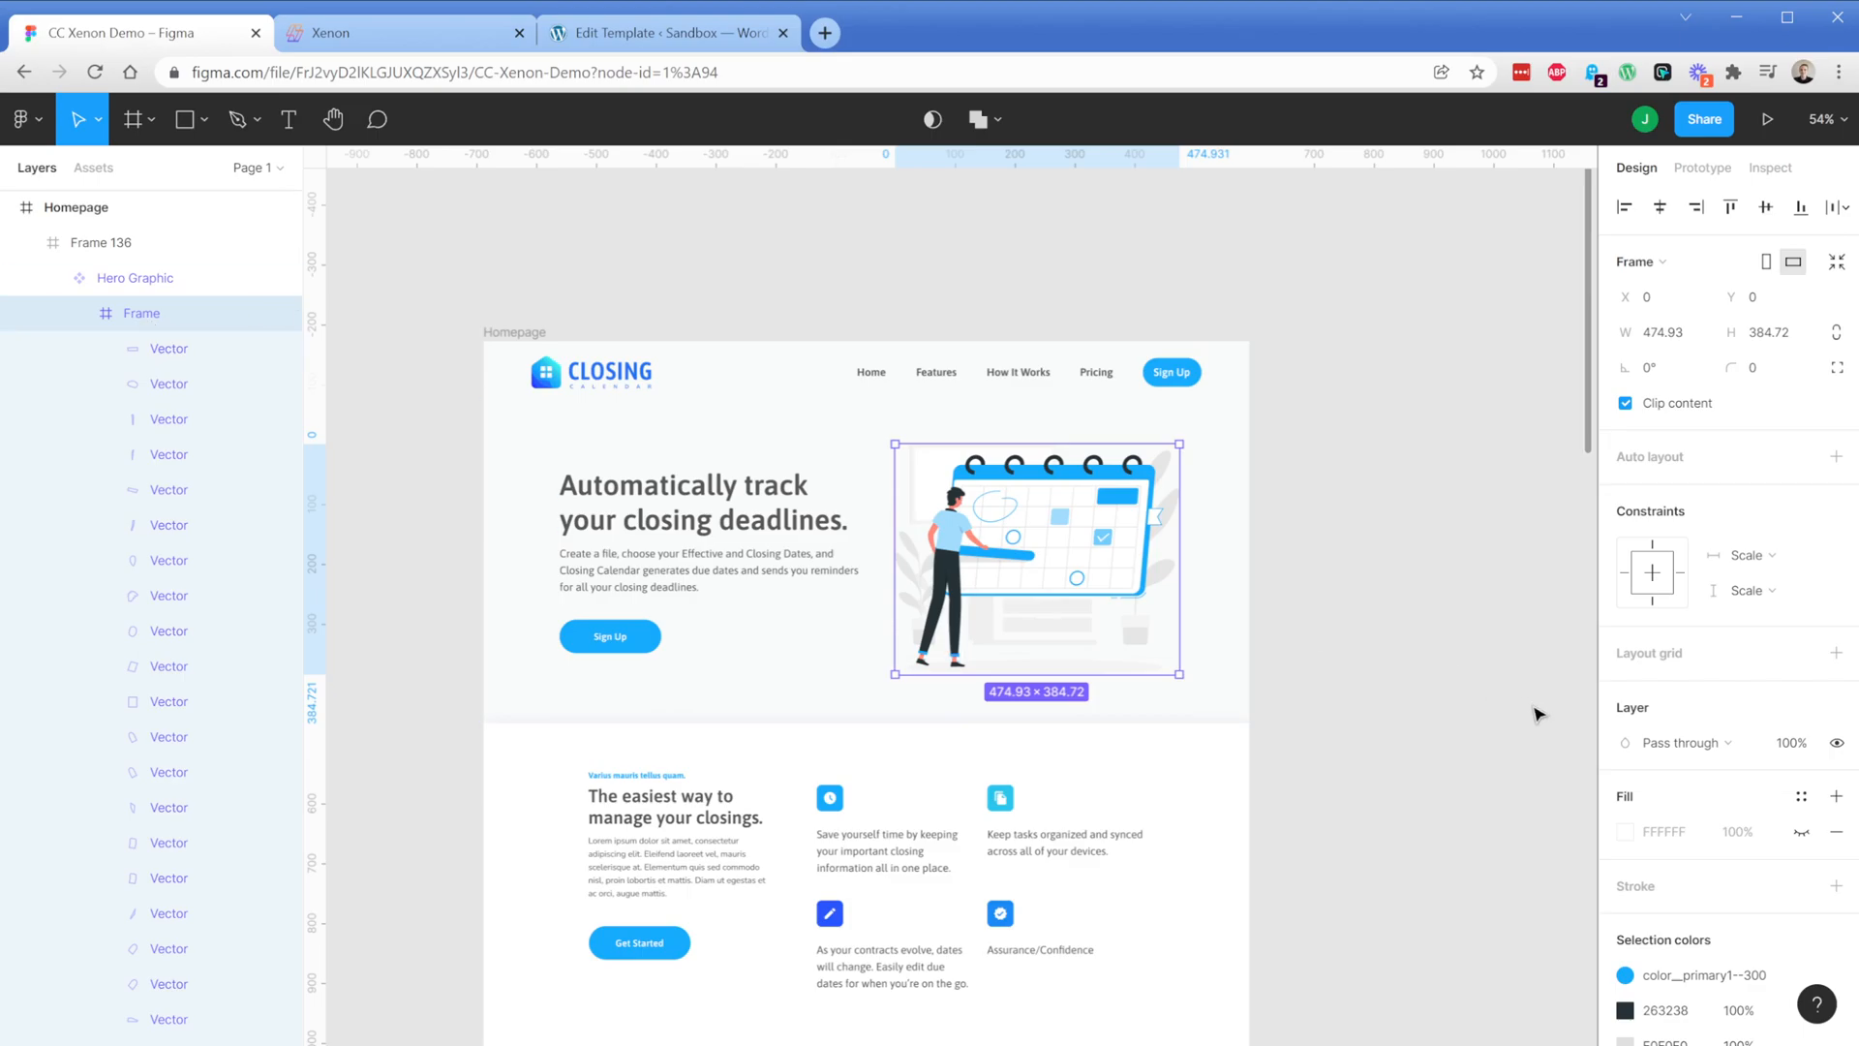
scroll(1681, 881, down, 3)
click(1675, 970)
scroll(1672, 968, down, 2)
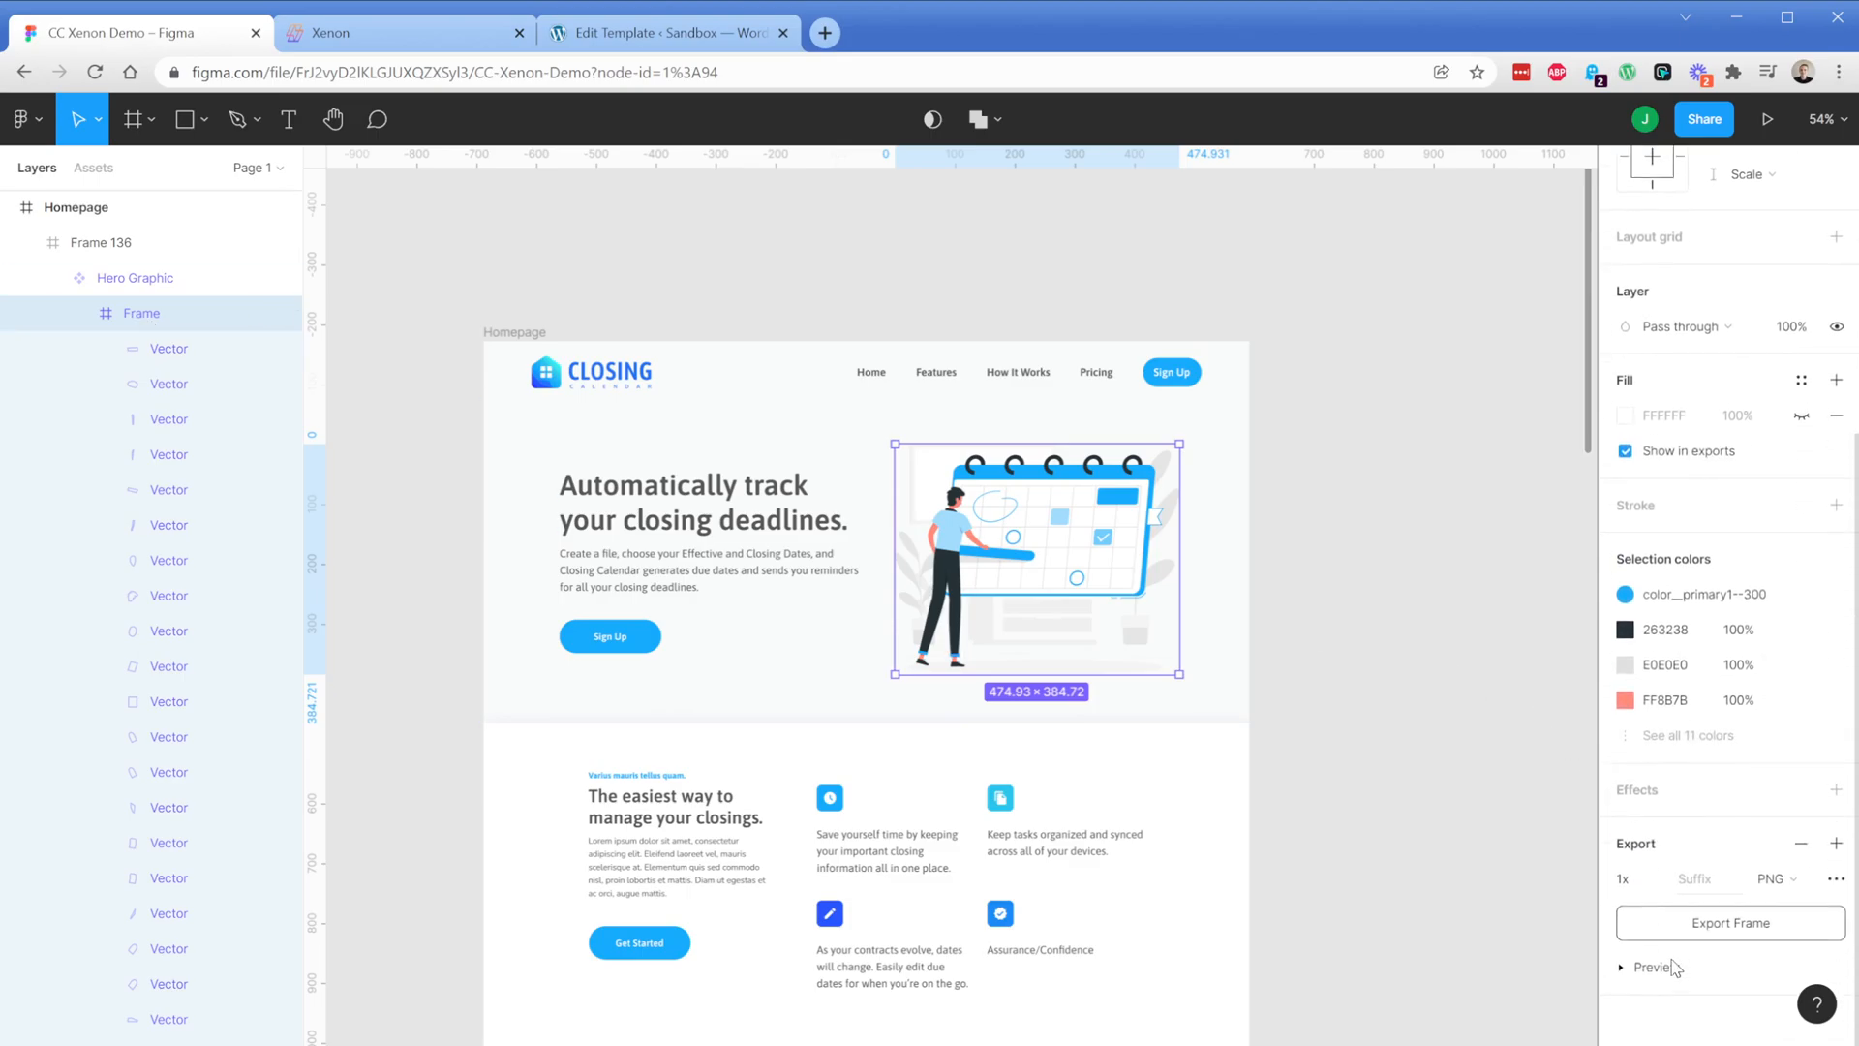
click(1659, 883)
click(1660, 921)
click(1745, 928)
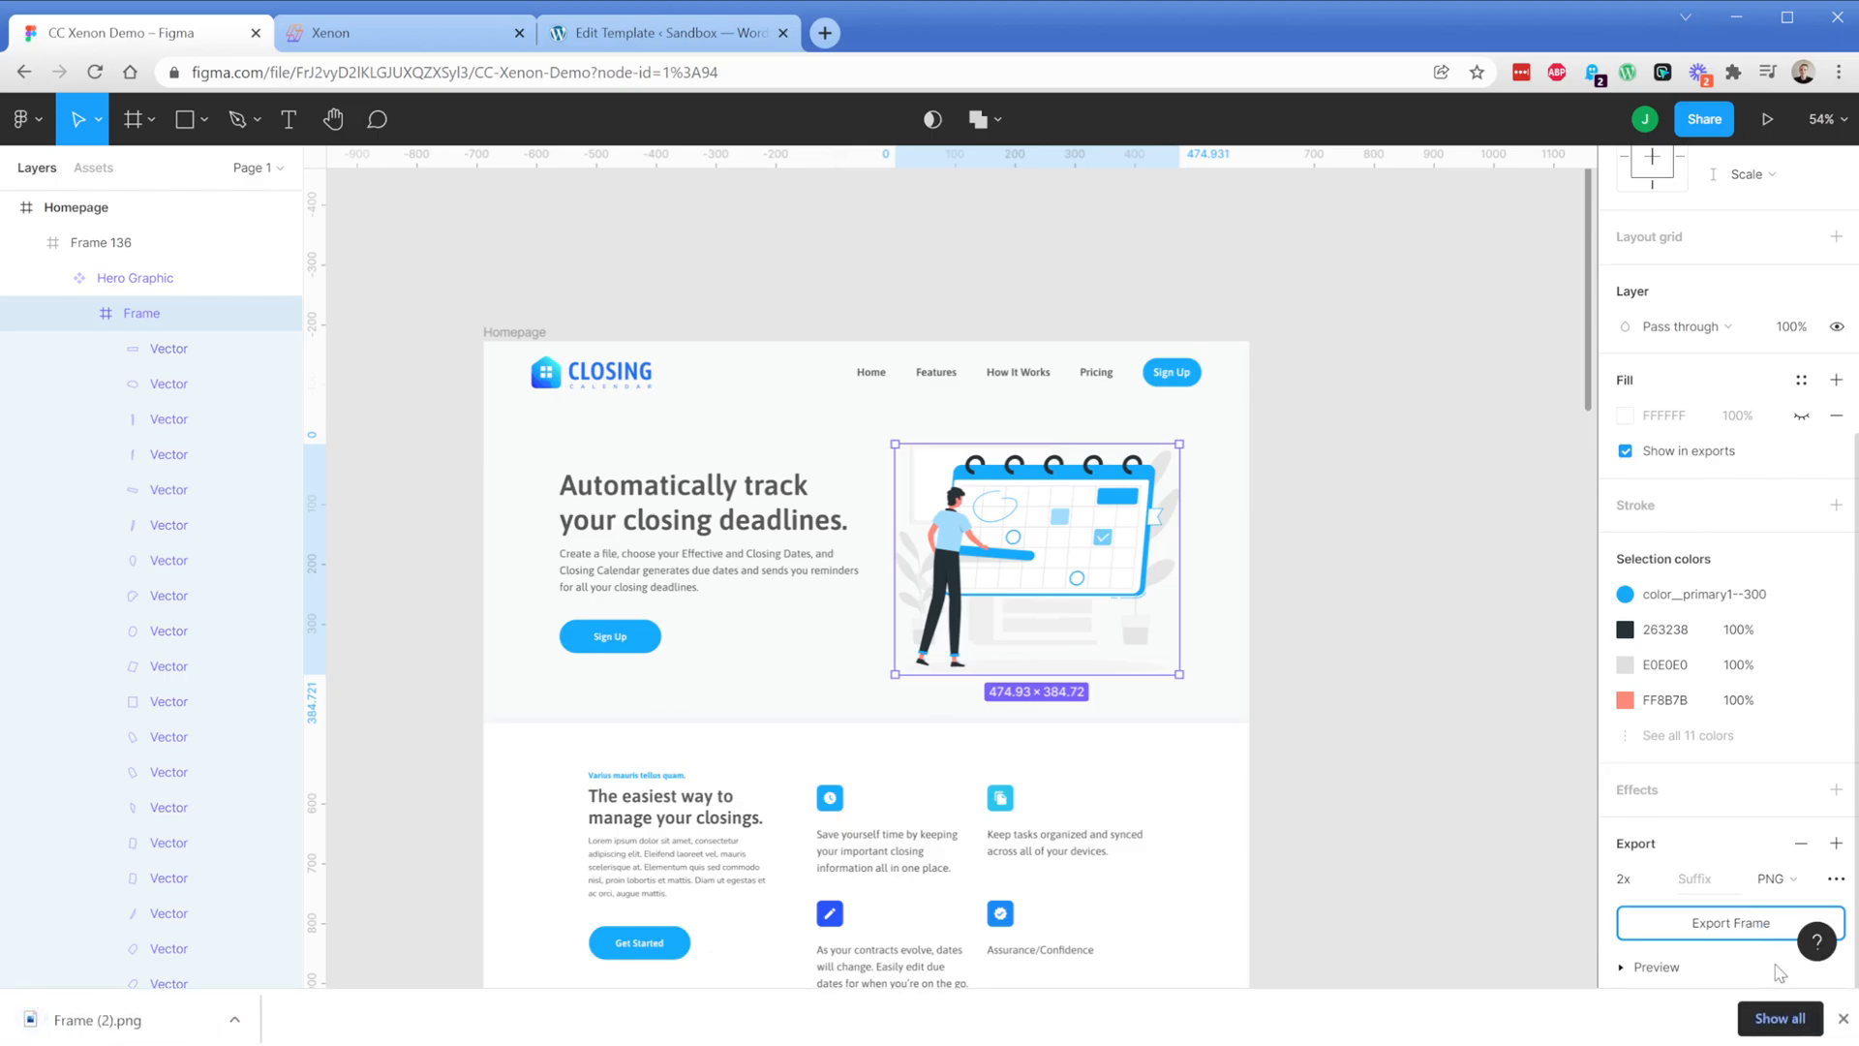
click(1843, 1018)
Collapse the Hero Graphic layer and rename its parent frame as Hero
click(53, 279)
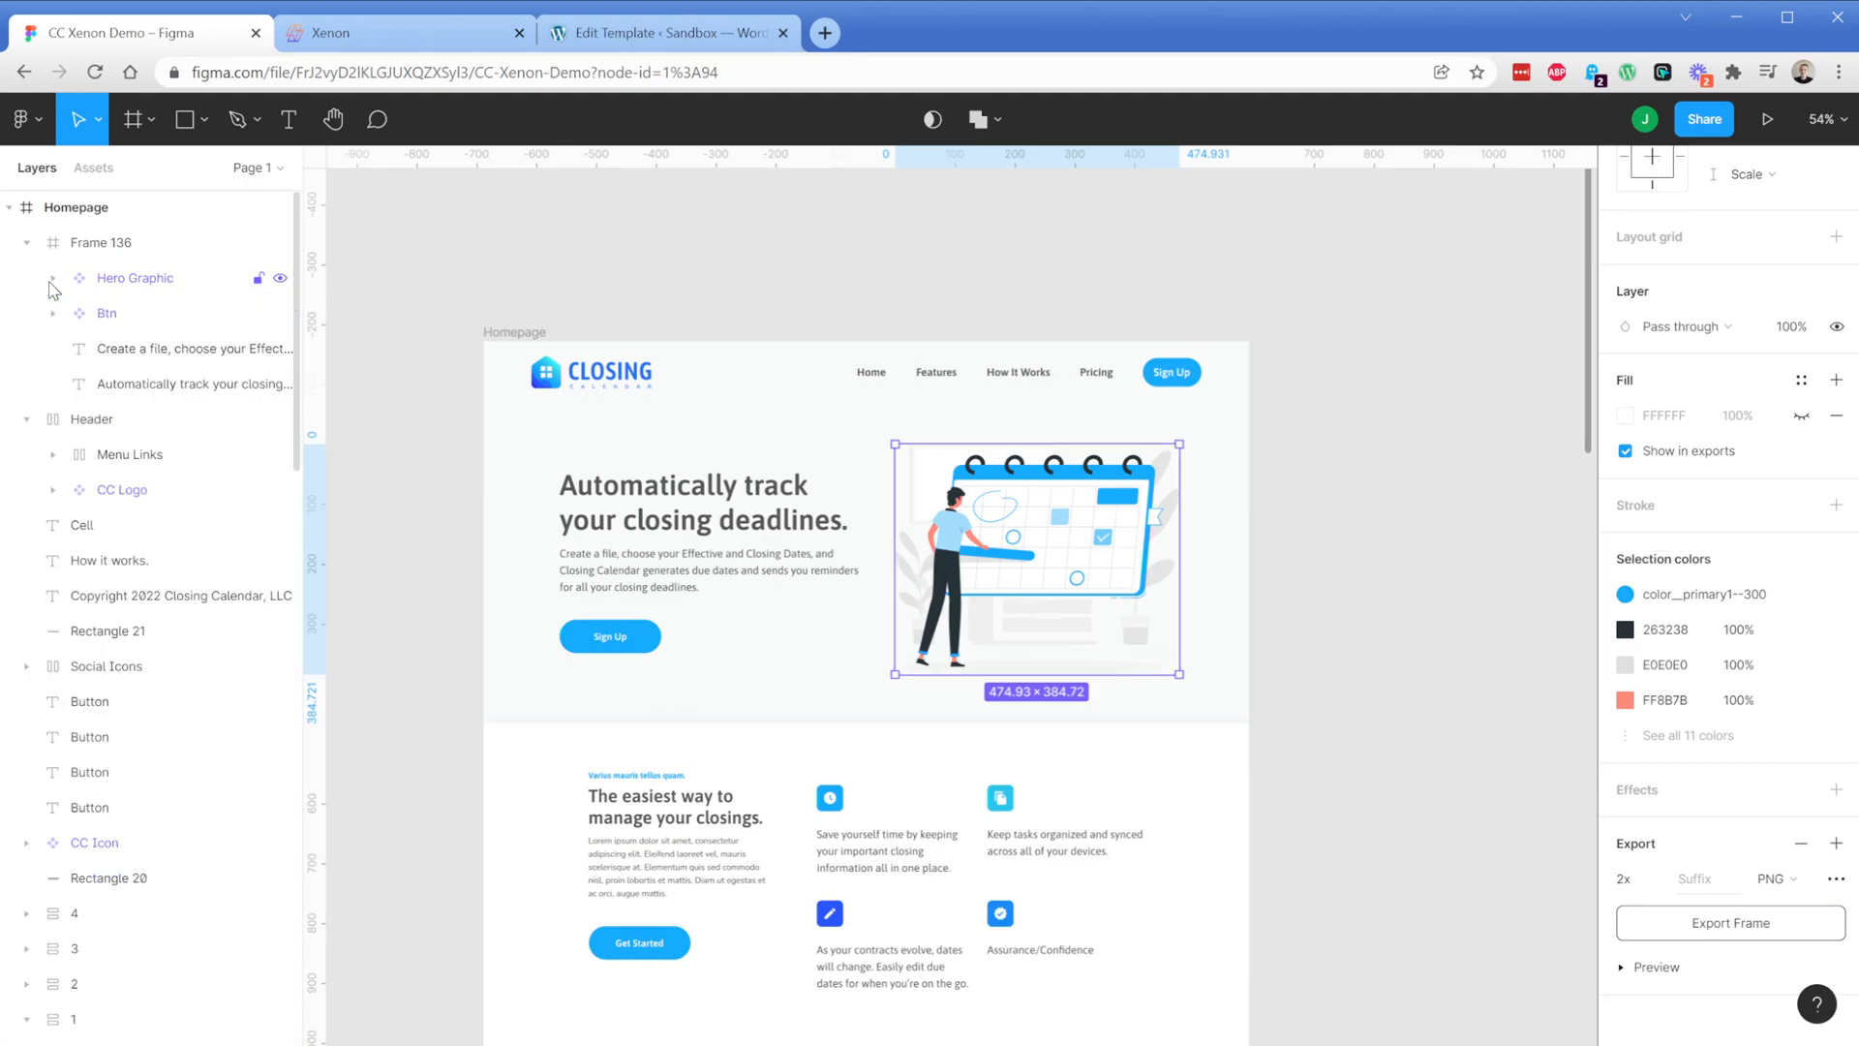
click(101, 243)
double_click(103, 244)
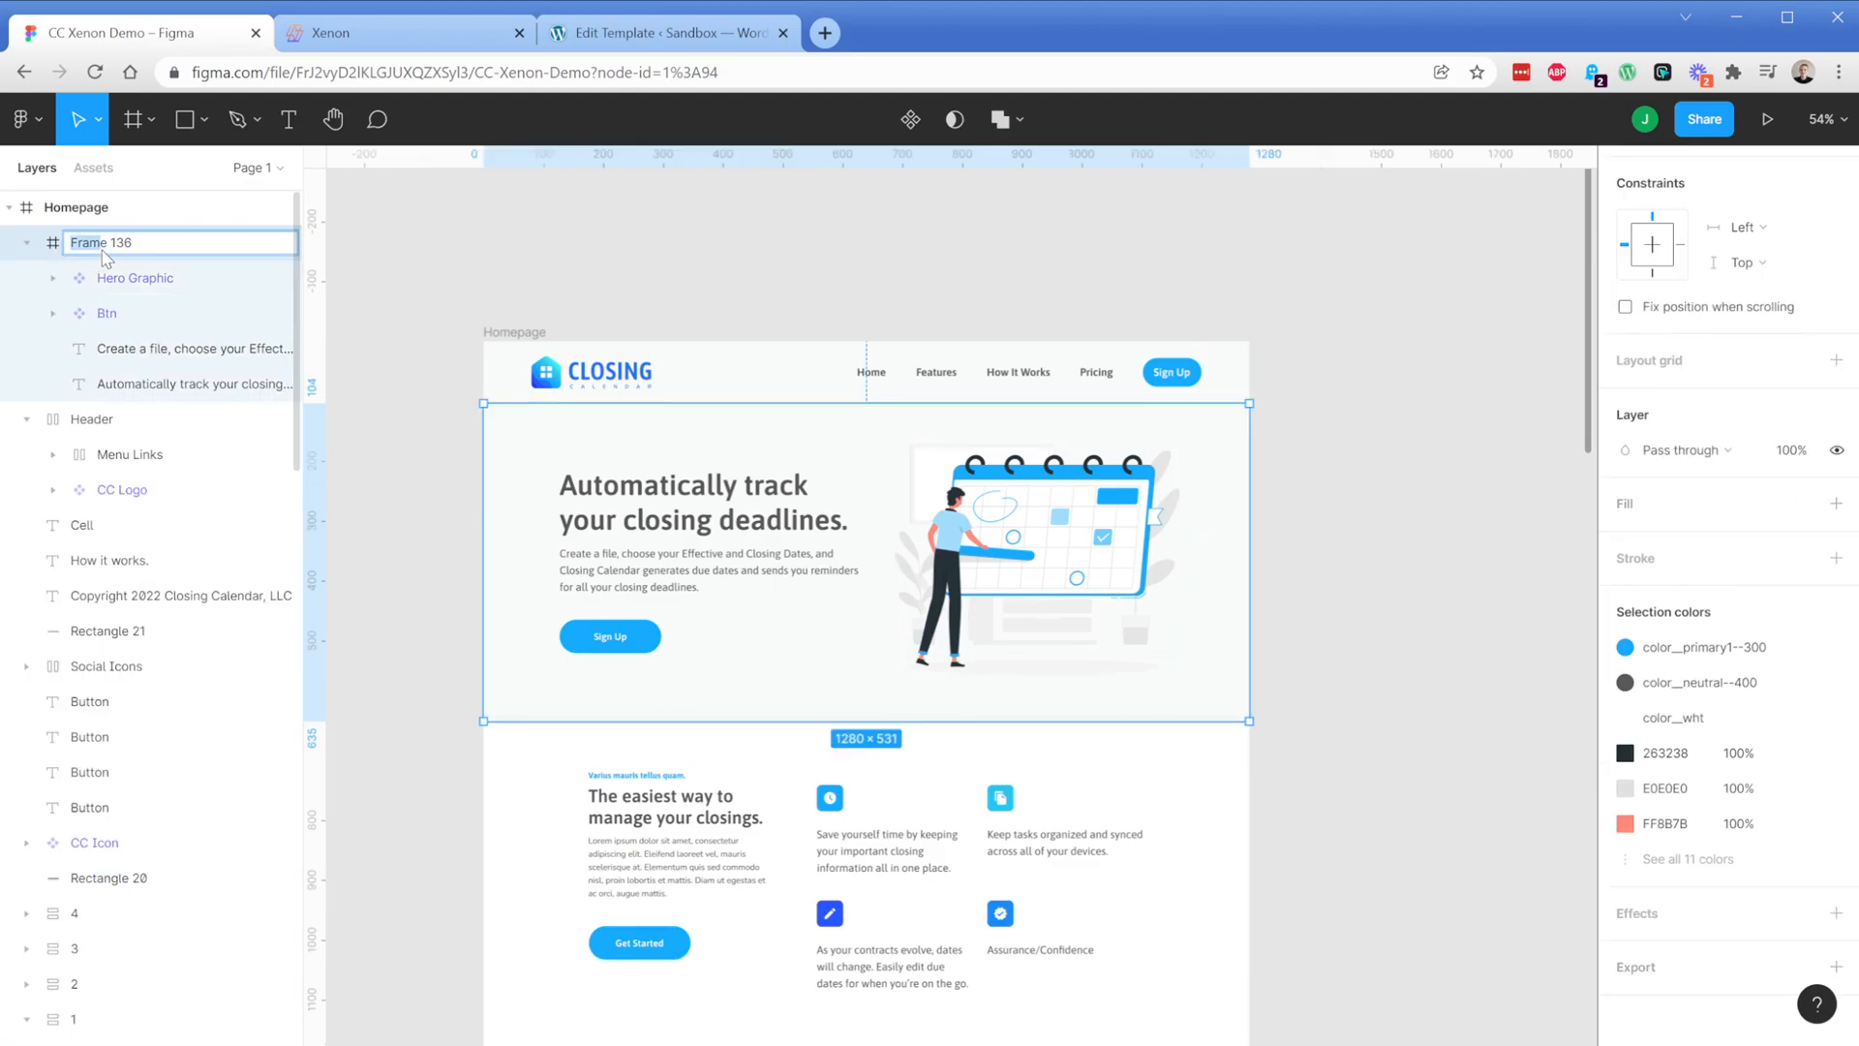
text(Hero)
key(Return)
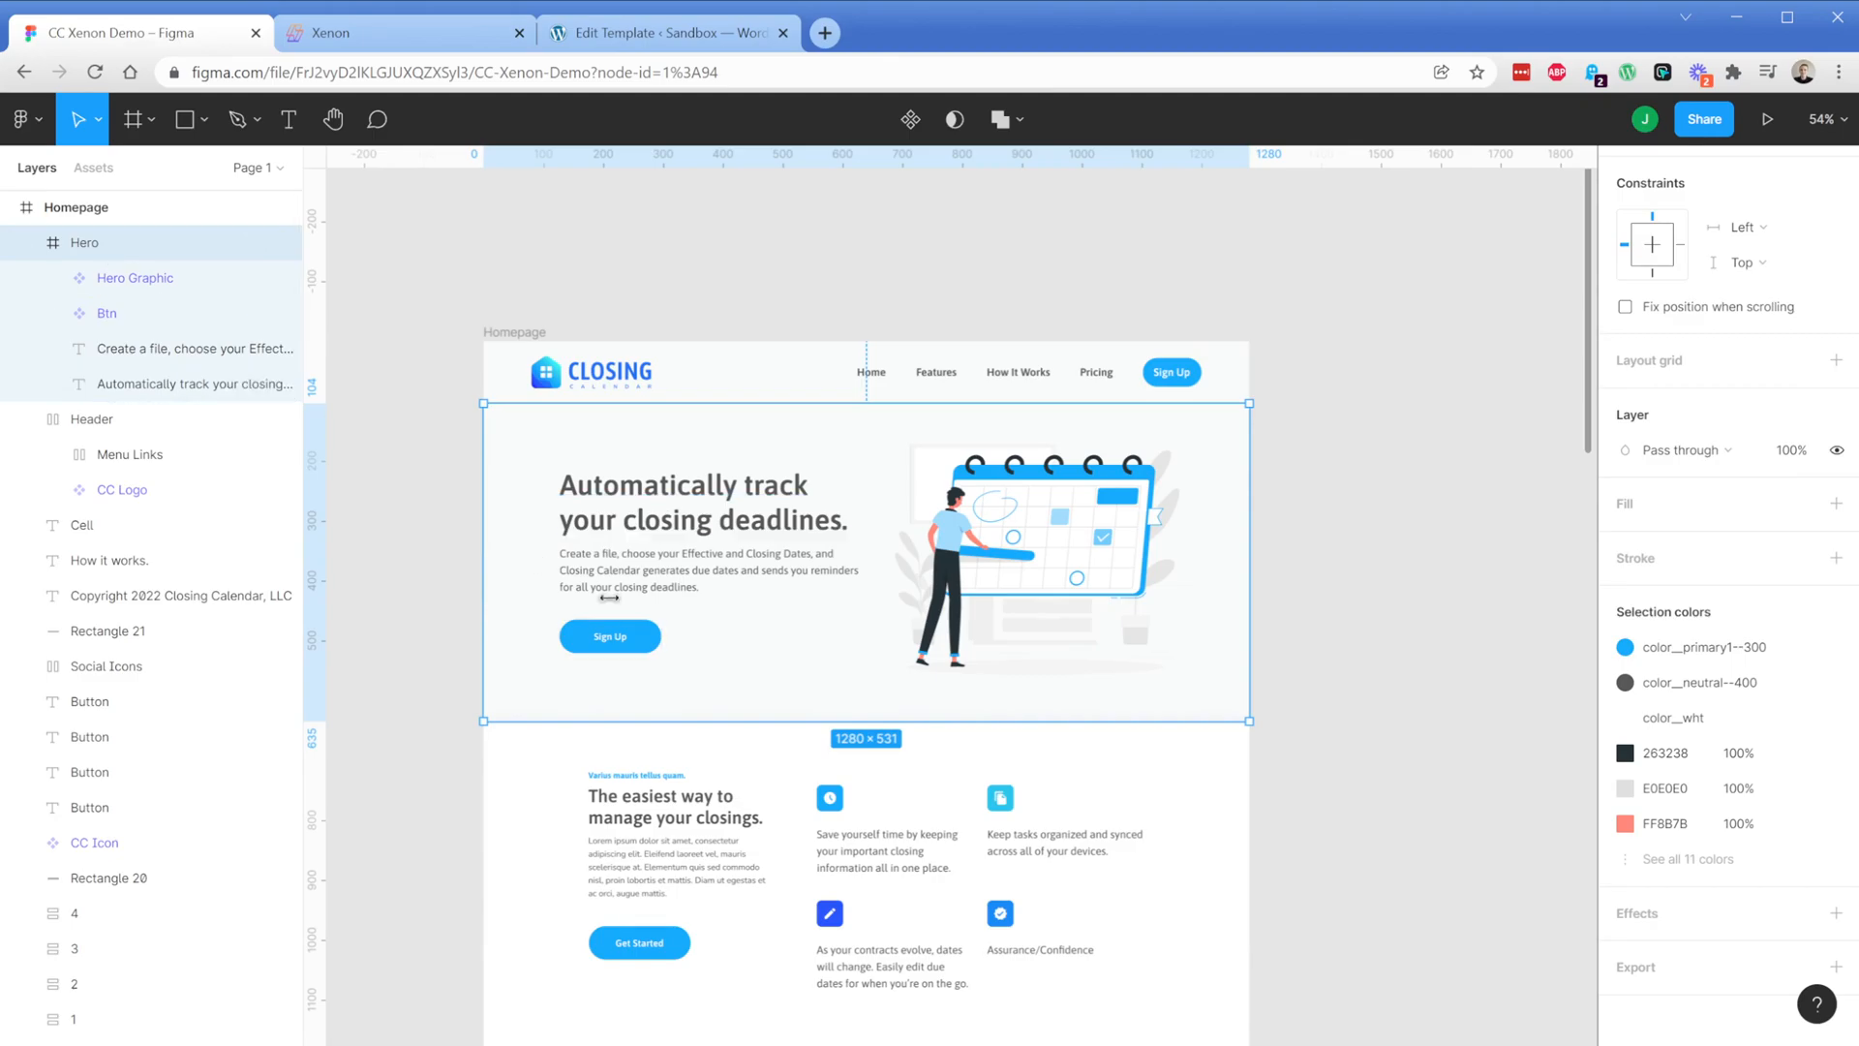
Group the Hero's heading, description text and Sign Up button, and select the new group
click(683, 528)
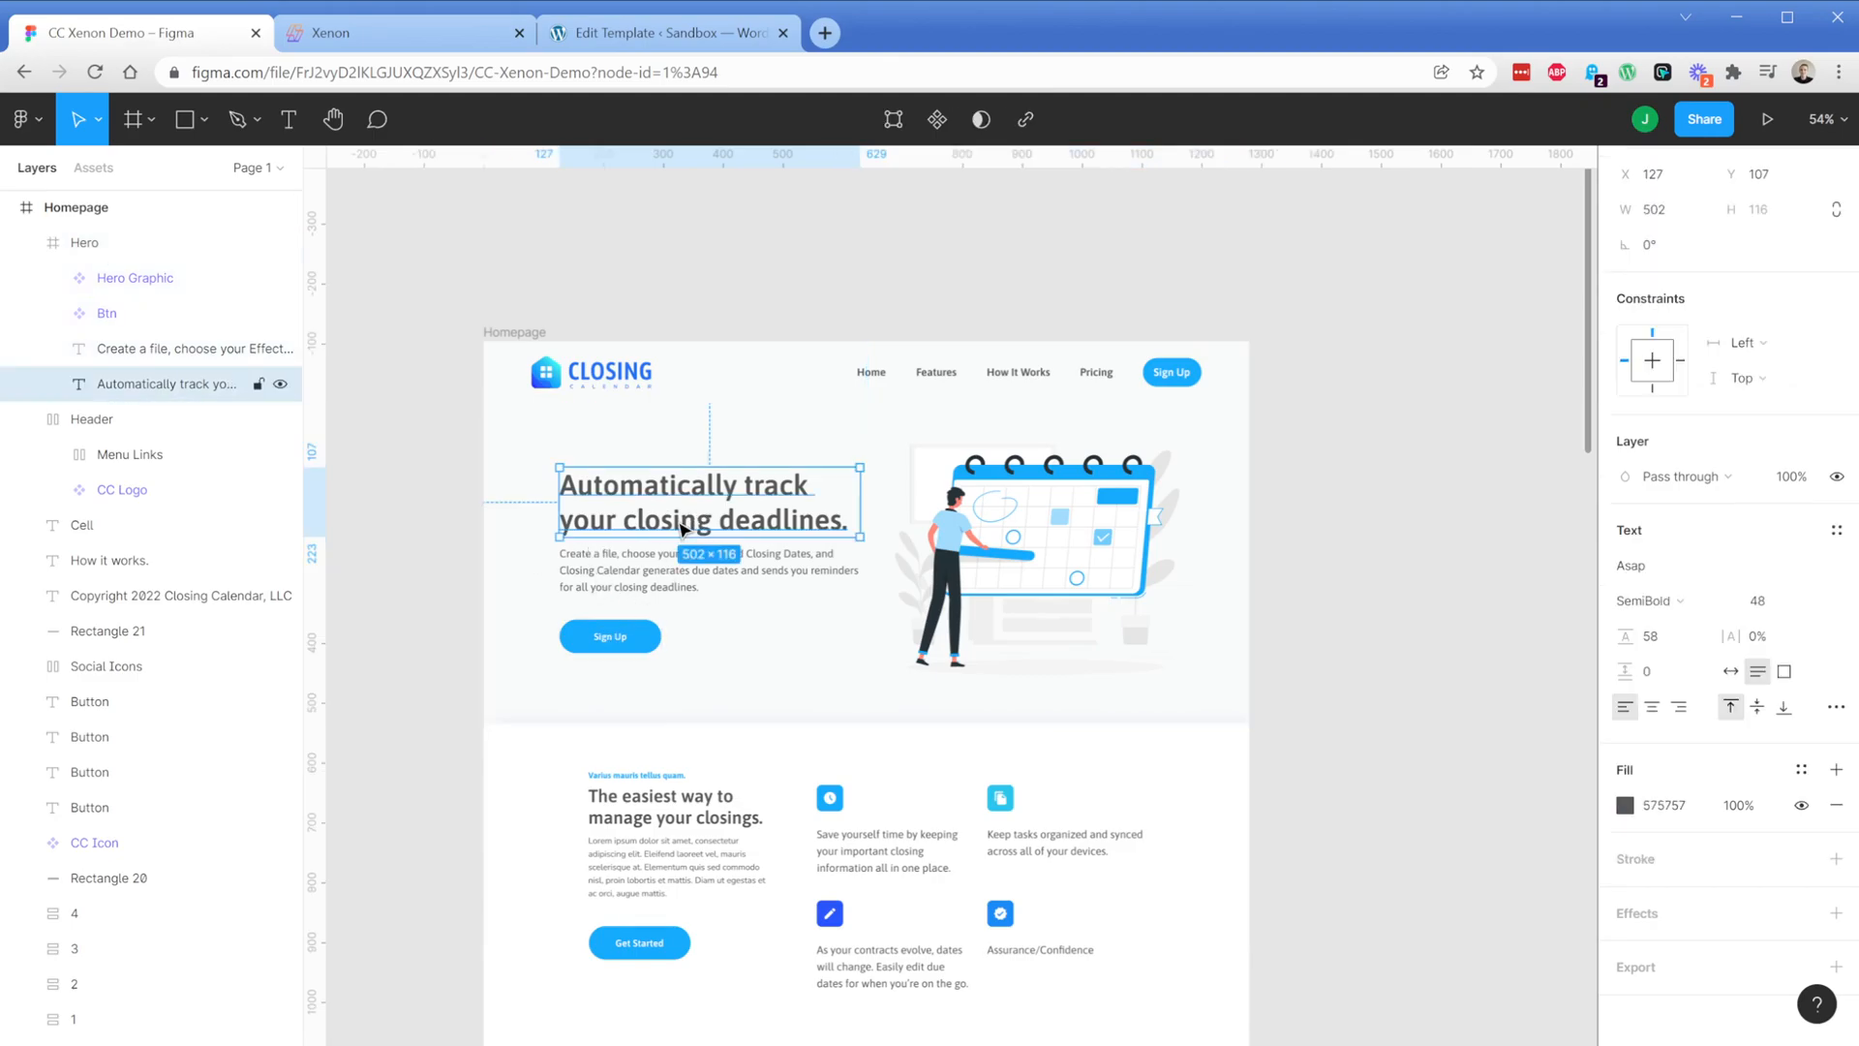
shift+click(675, 579)
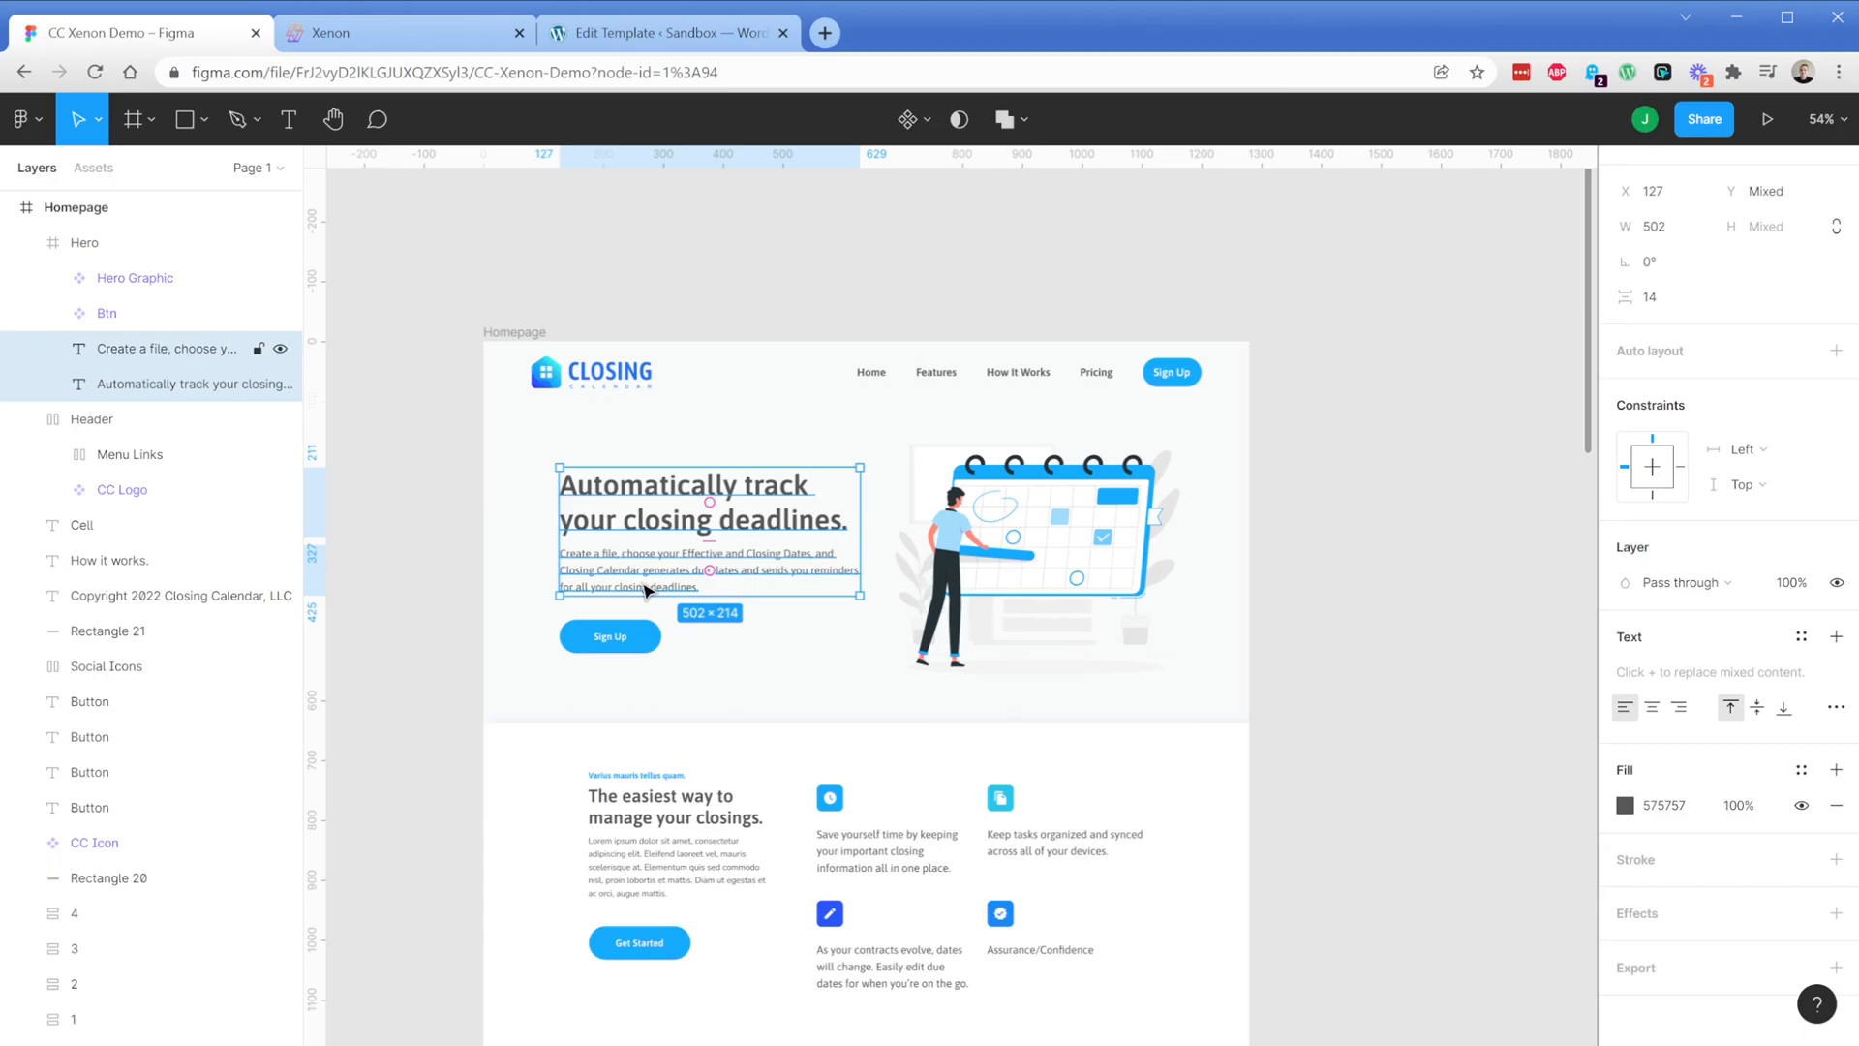
shift+click(652, 647)
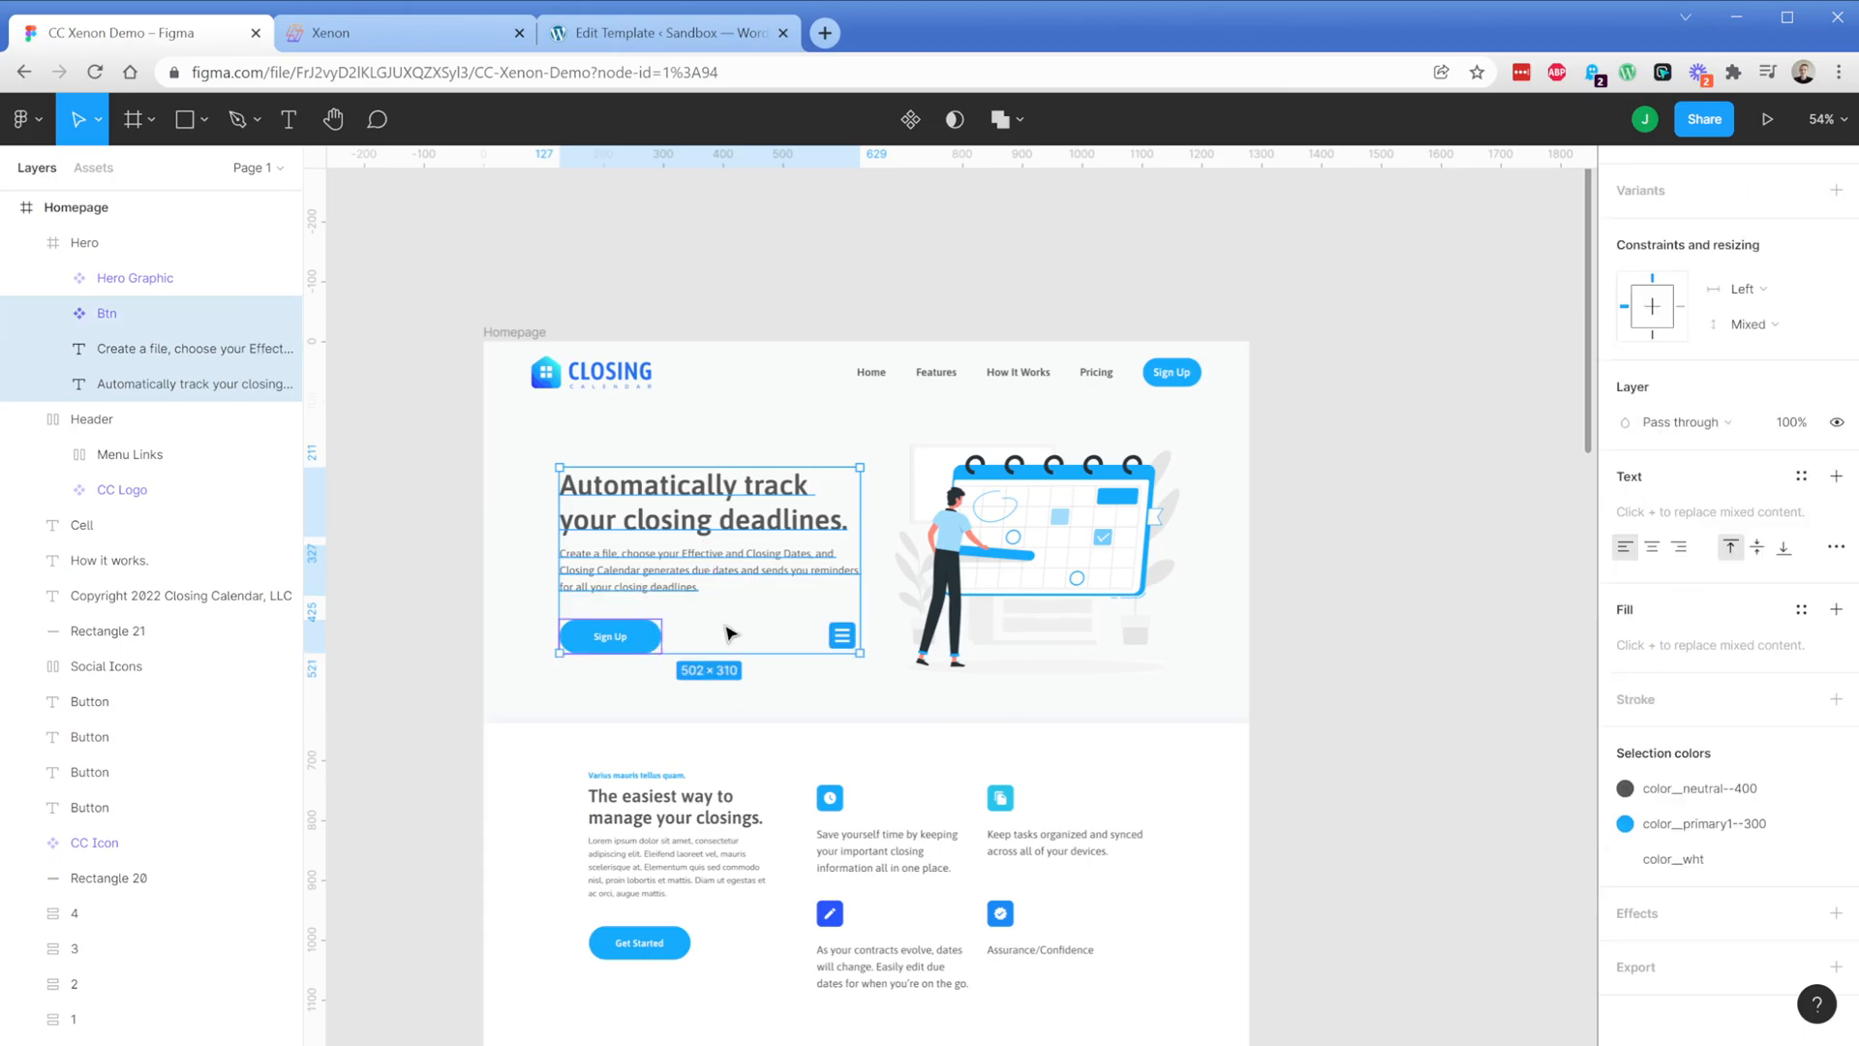
right_click(723, 629)
click(775, 645)
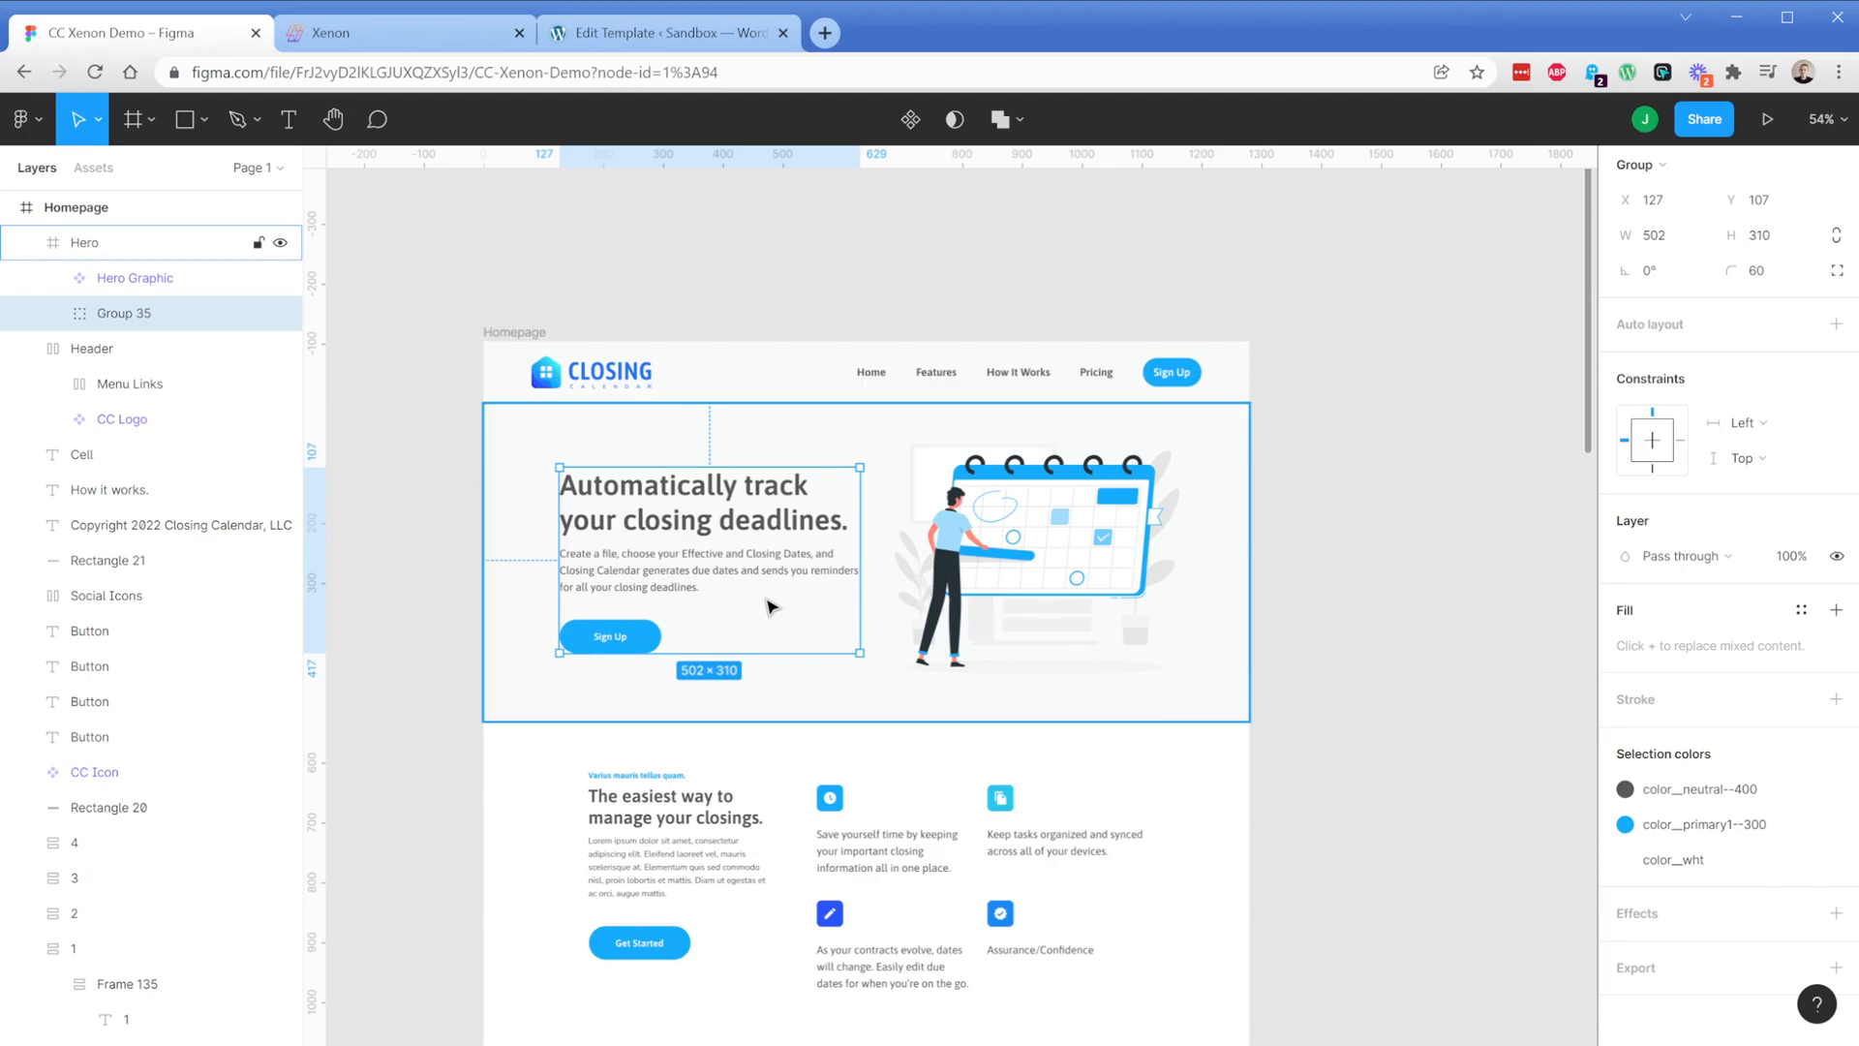
click(755, 620)
click(145, 317)
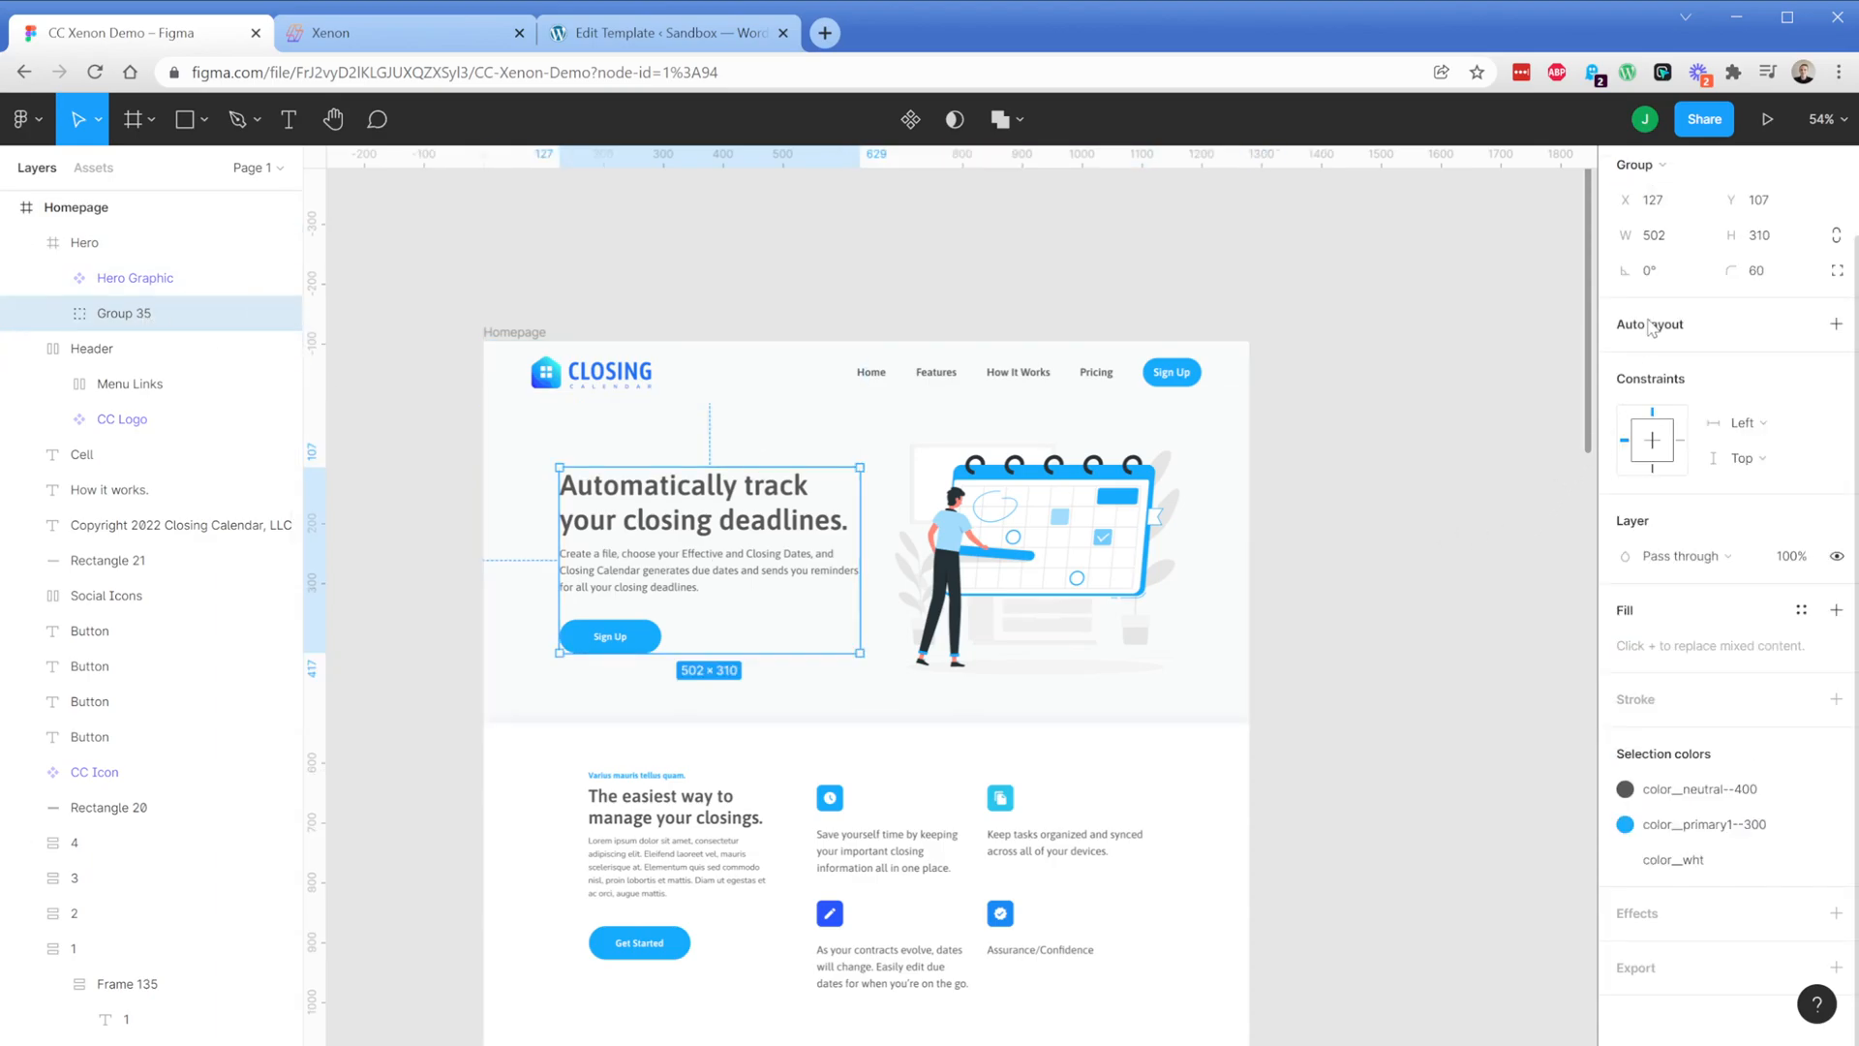
Apply vertical auto layout to the Hero's text and Sign Up button group with a spacing of 30 between items
key(shift+a)
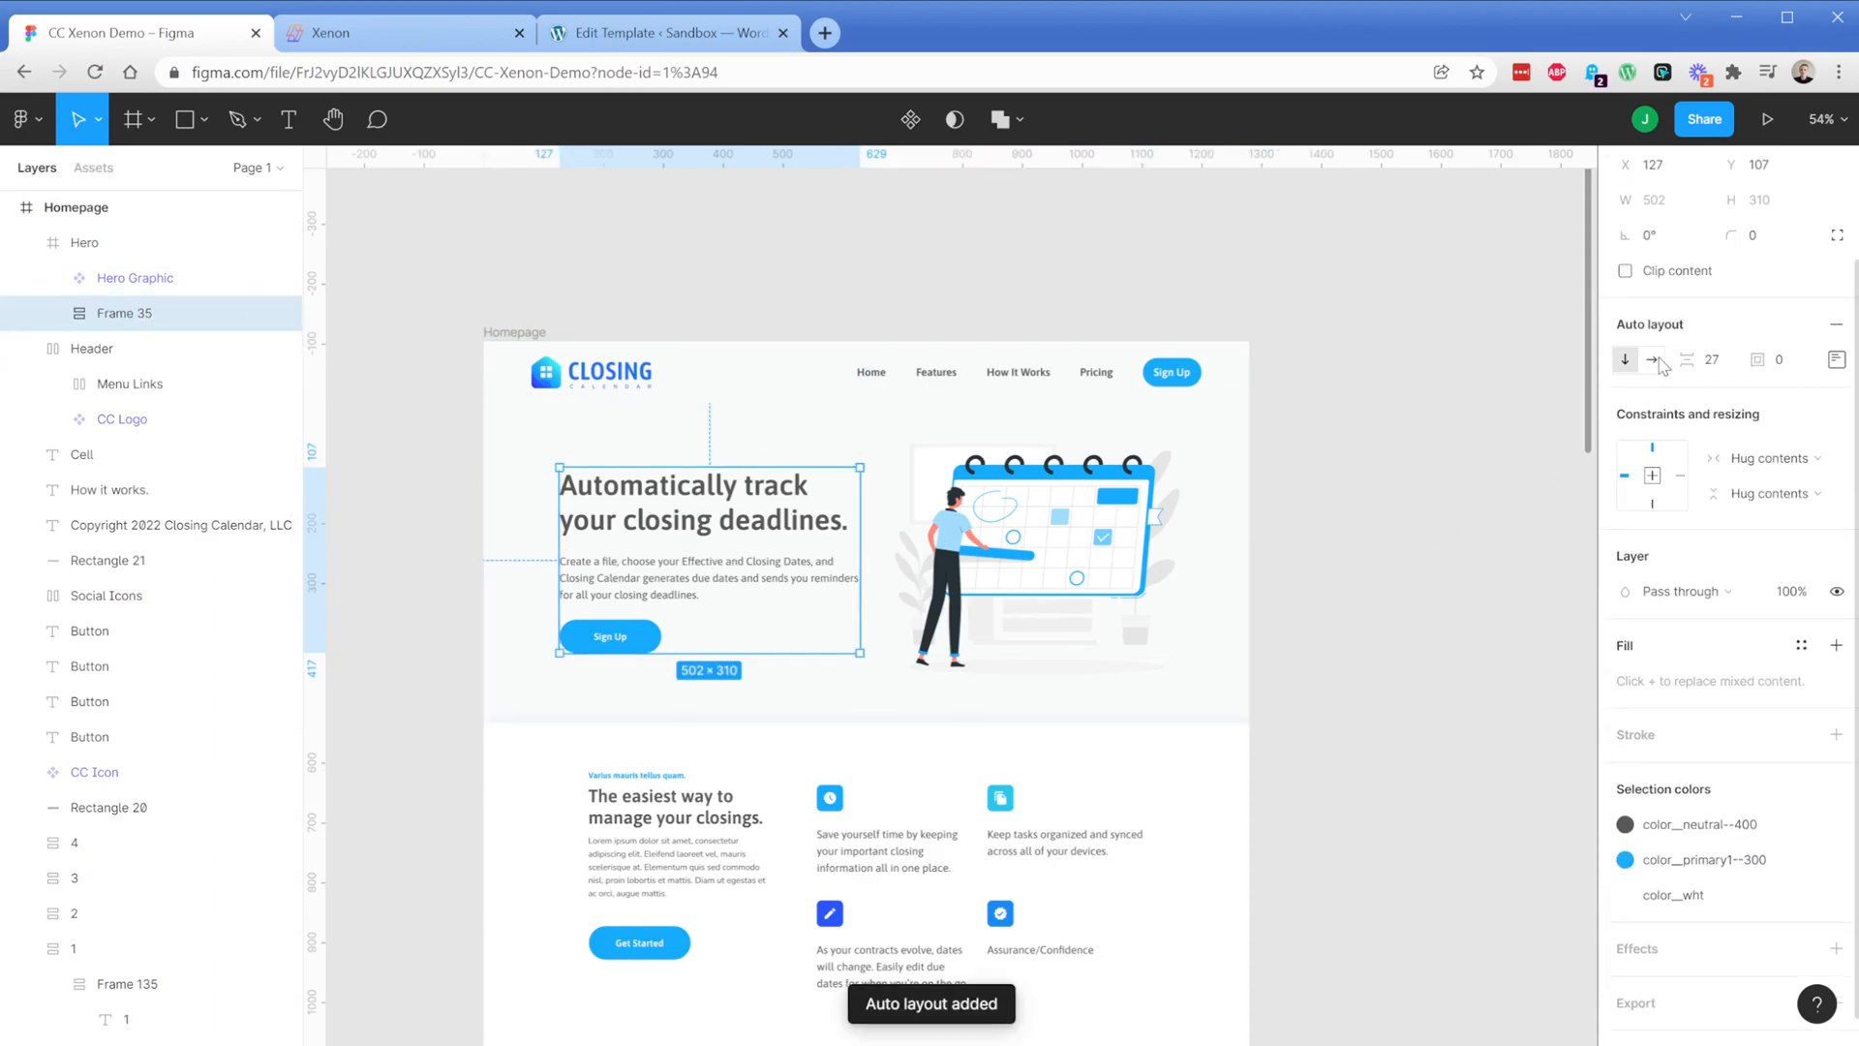
click(1717, 374)
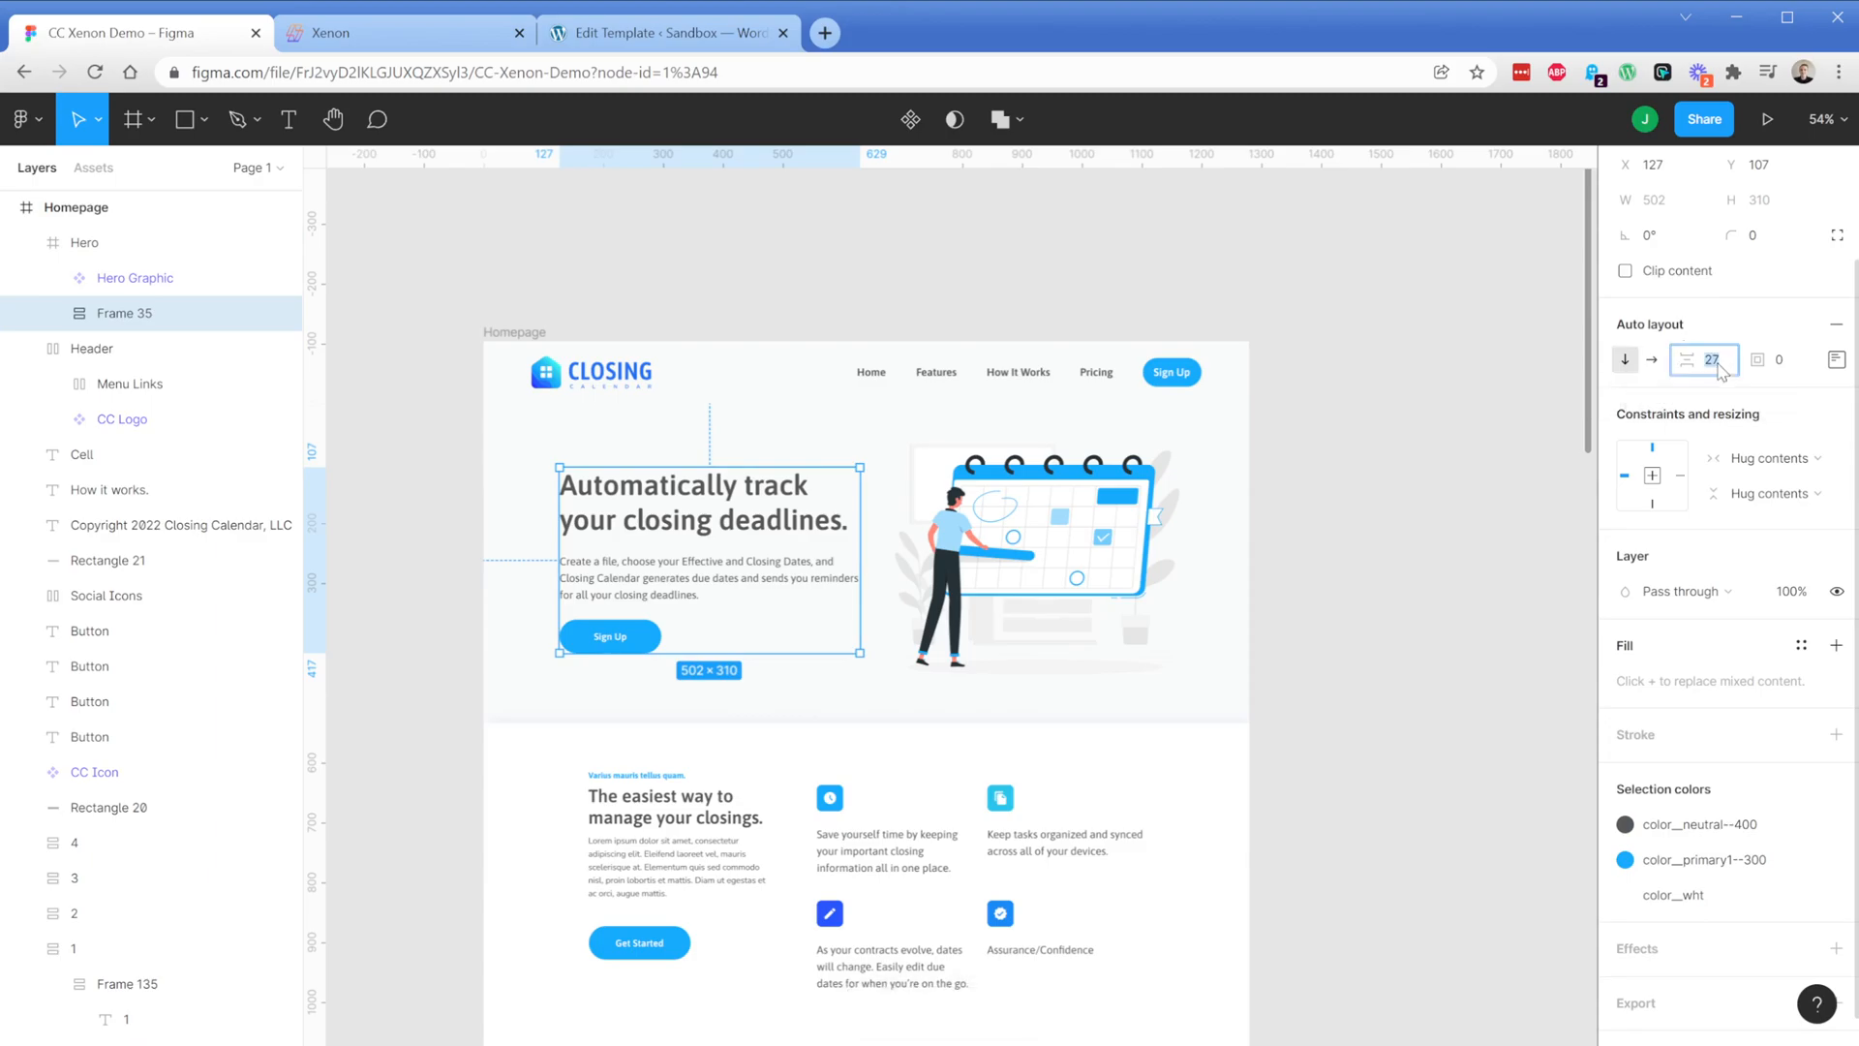
text(25)
key(Return)
text(30)
key(Return)
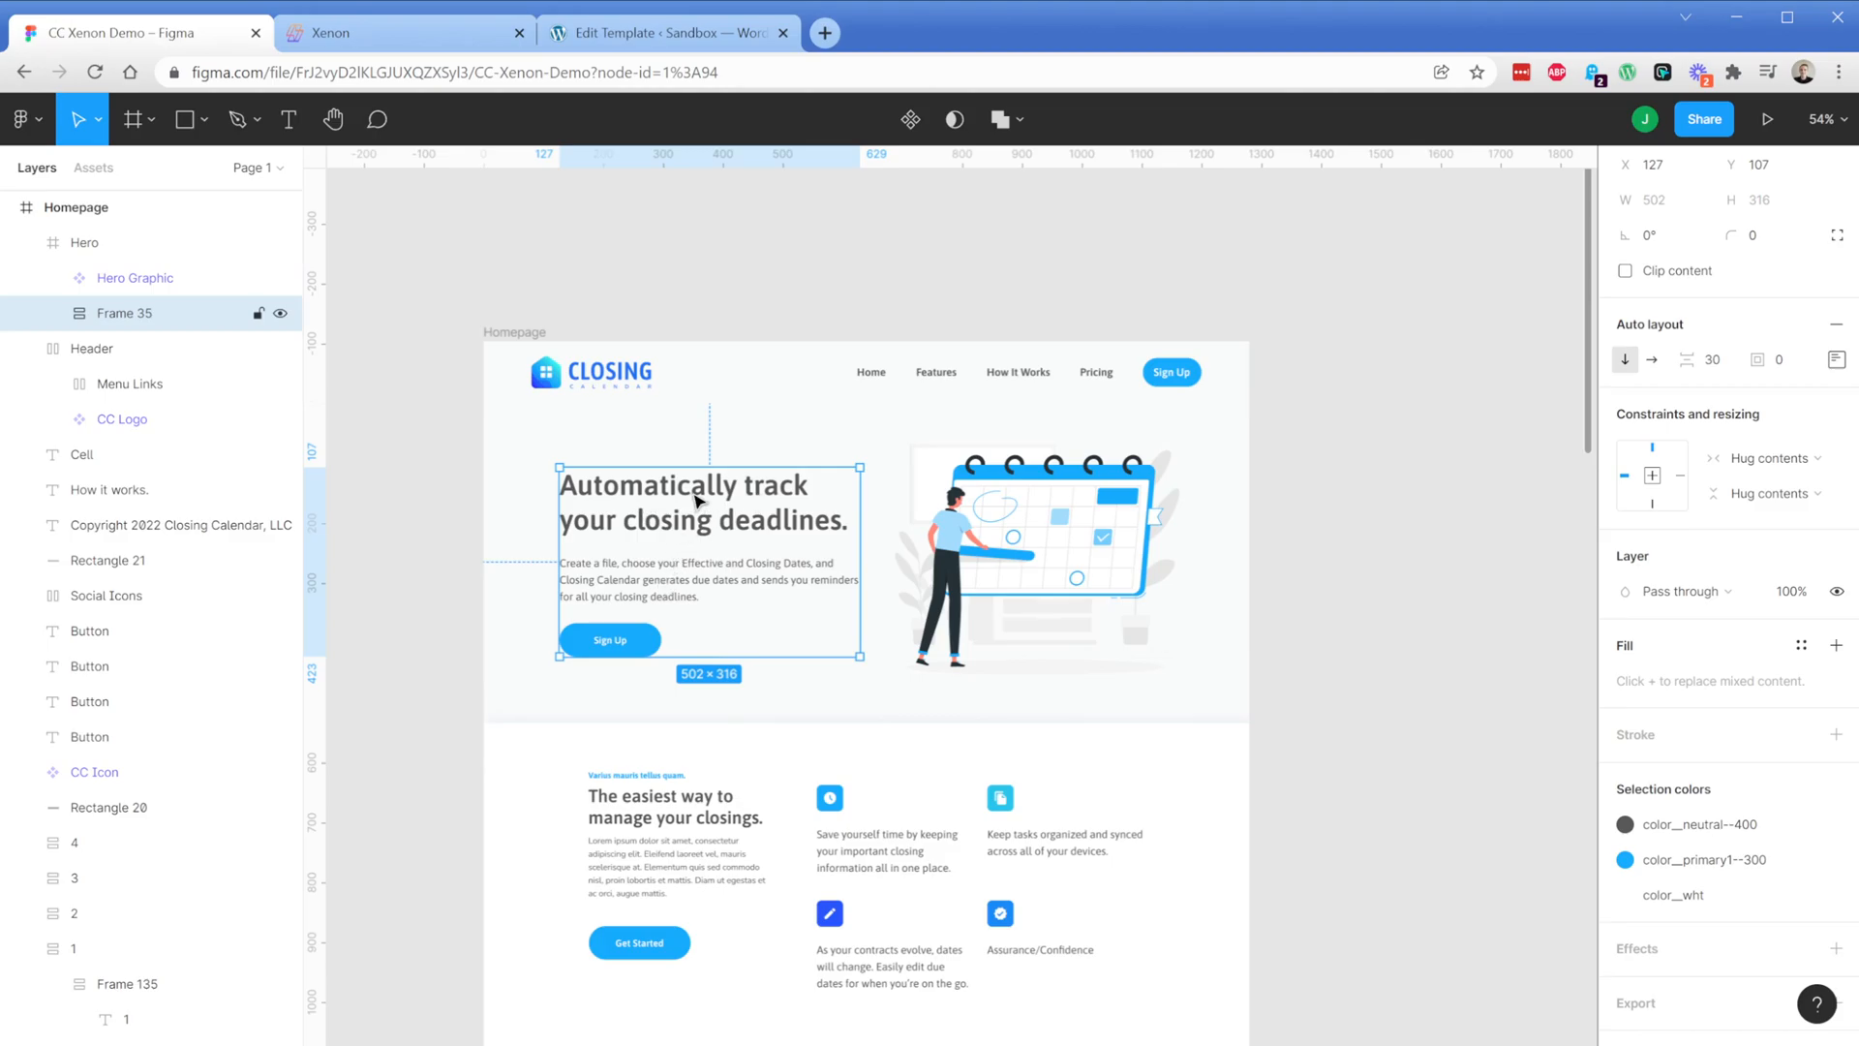
Examine the frame and vectors nested inside the Hero Graphic component, and collapse its layers again
click(137, 279)
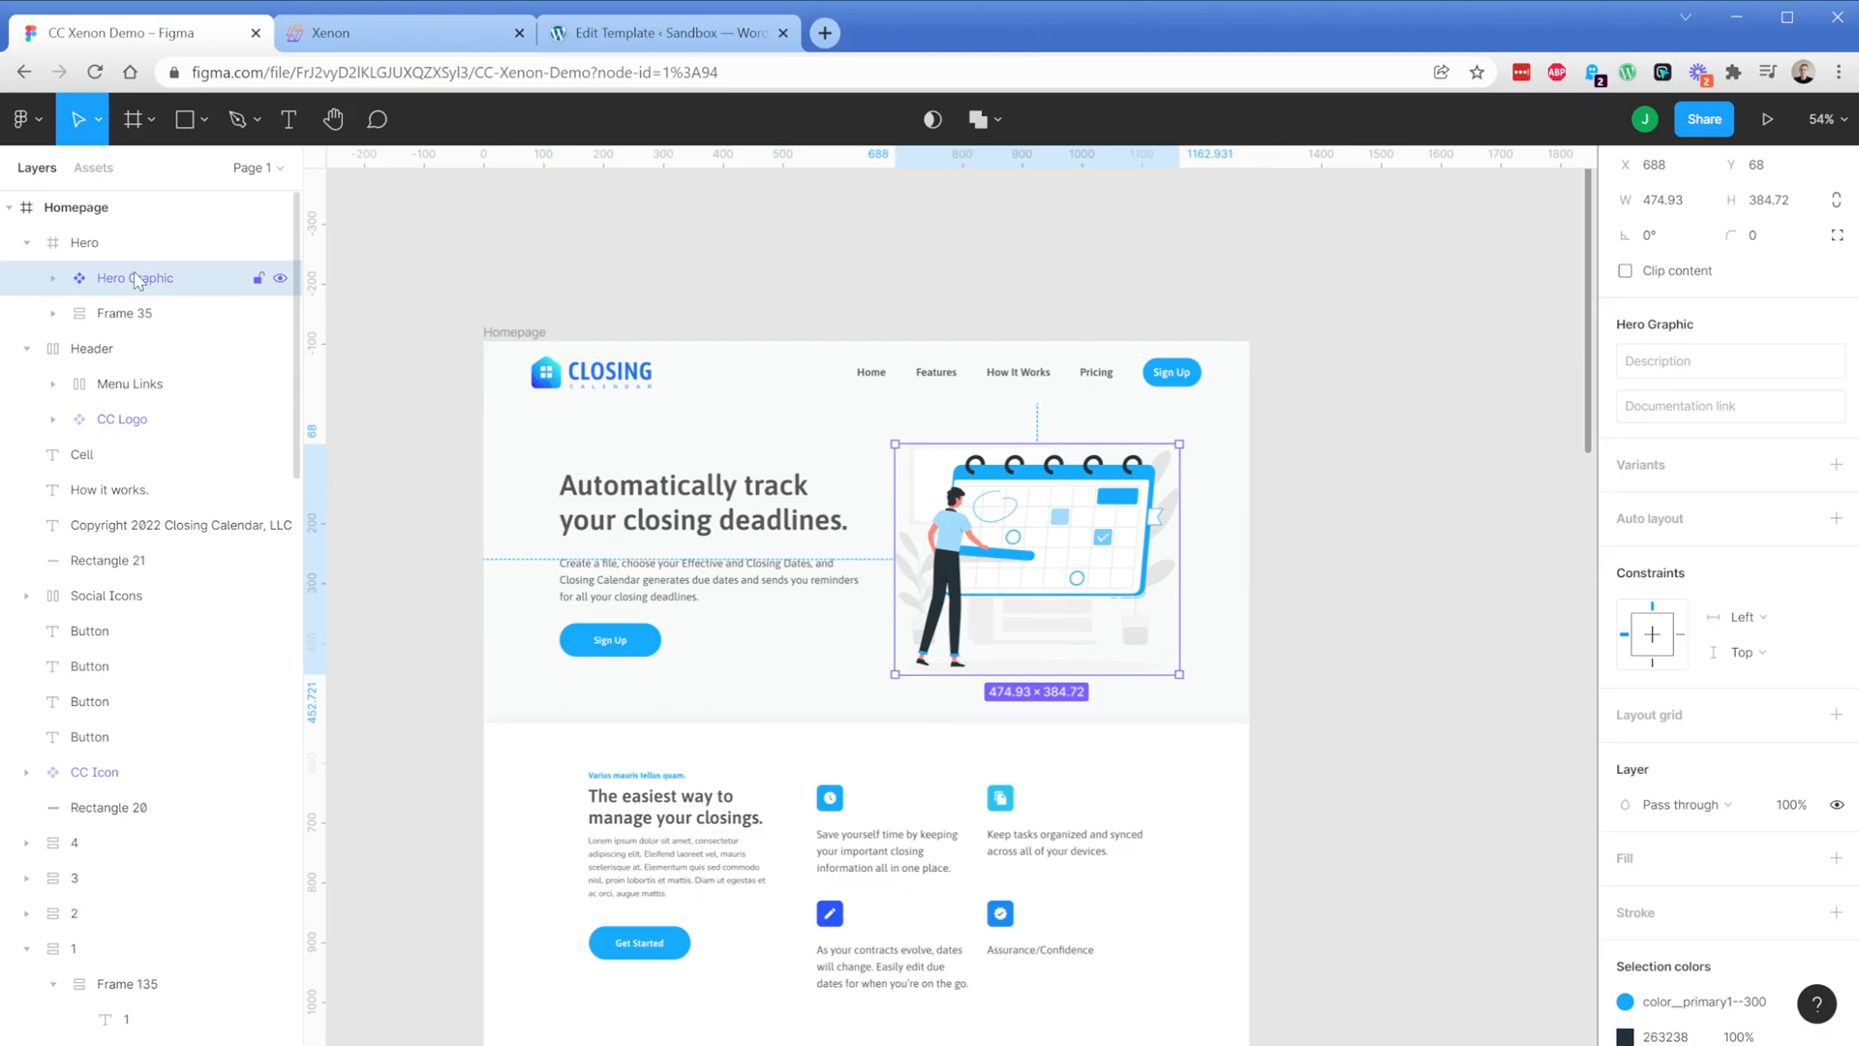
click(56, 279)
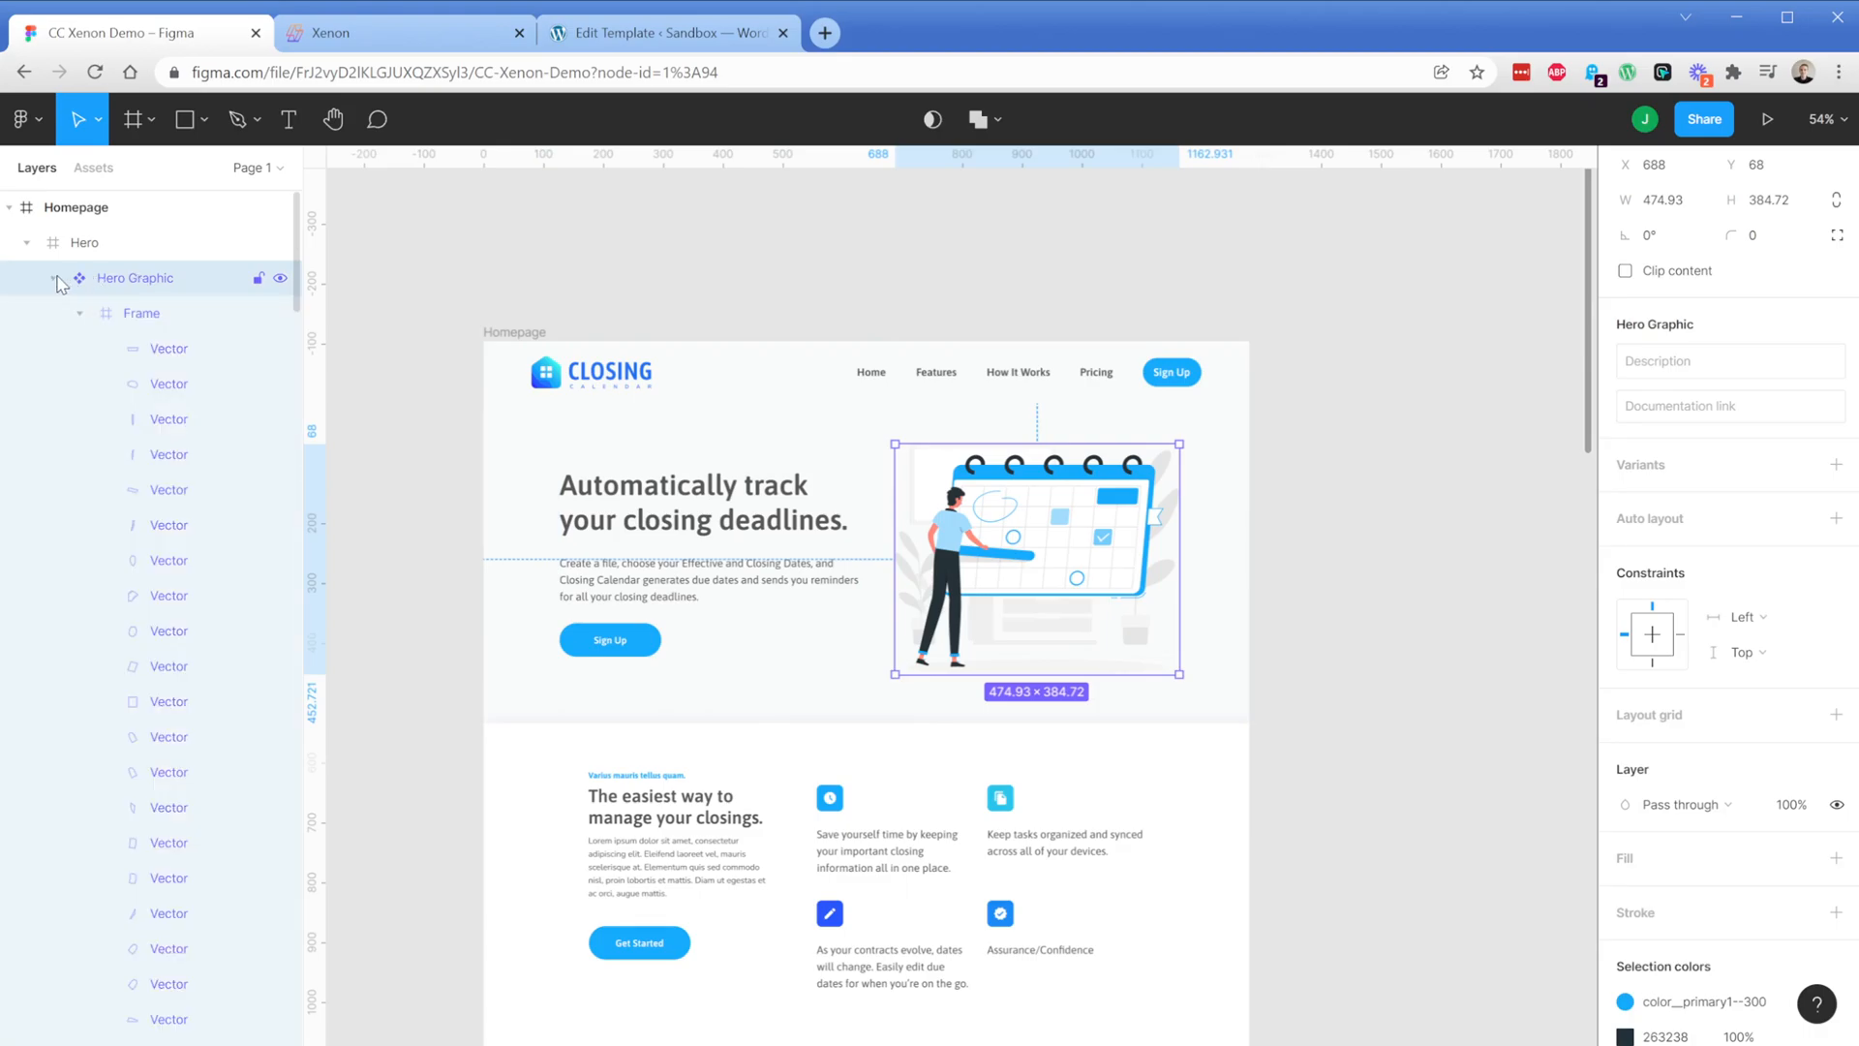
click(87, 316)
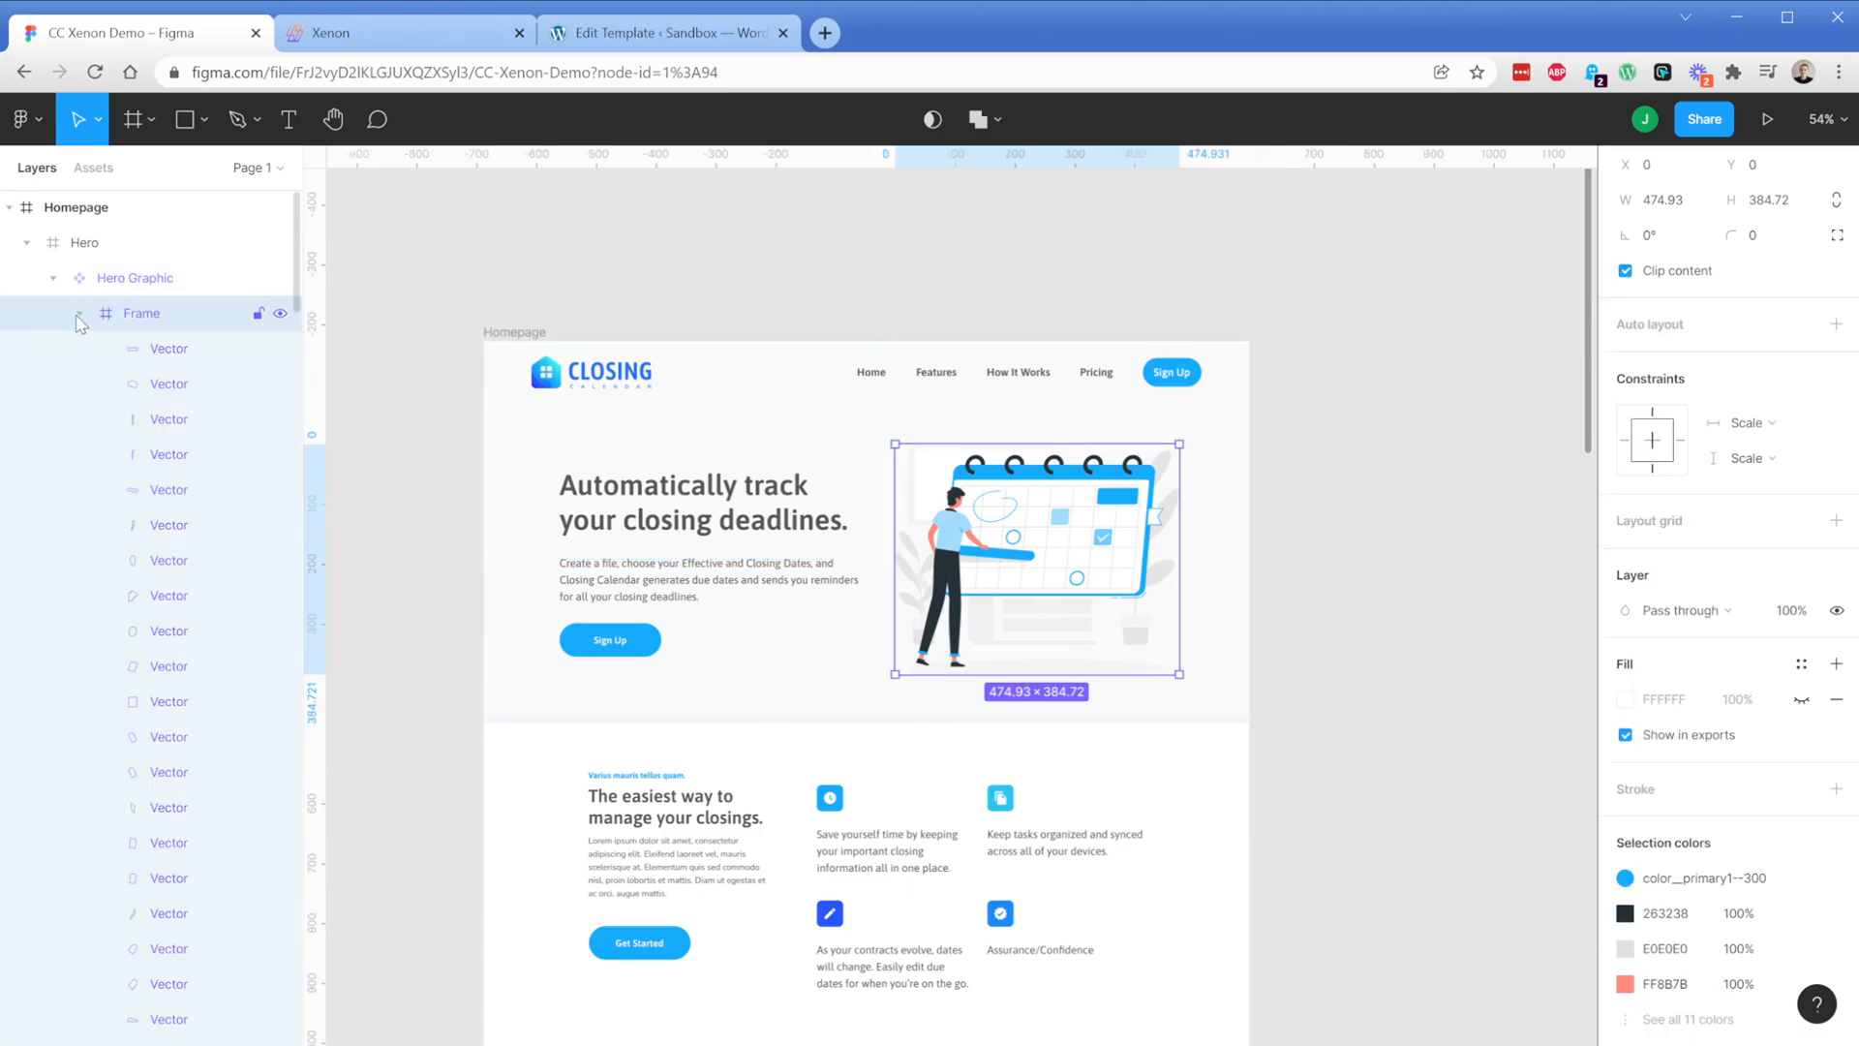
click(81, 316)
click(80, 315)
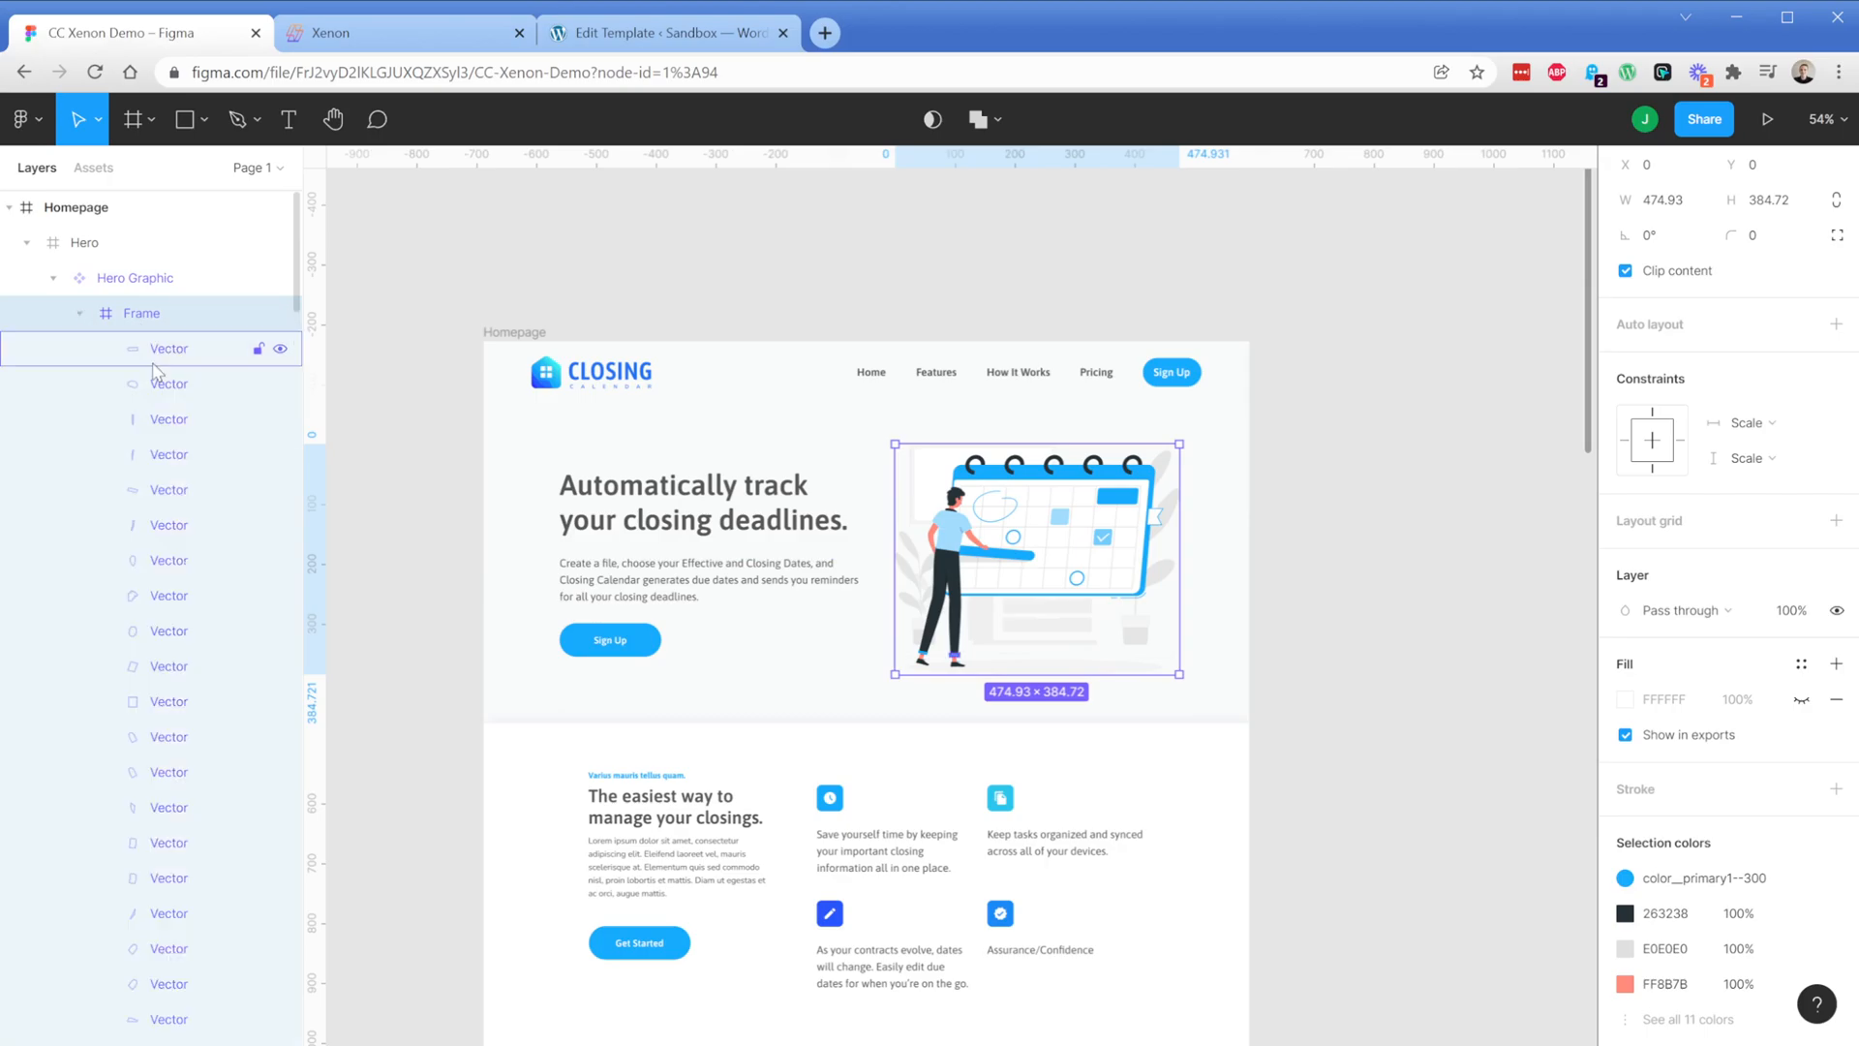
click(81, 314)
click(116, 283)
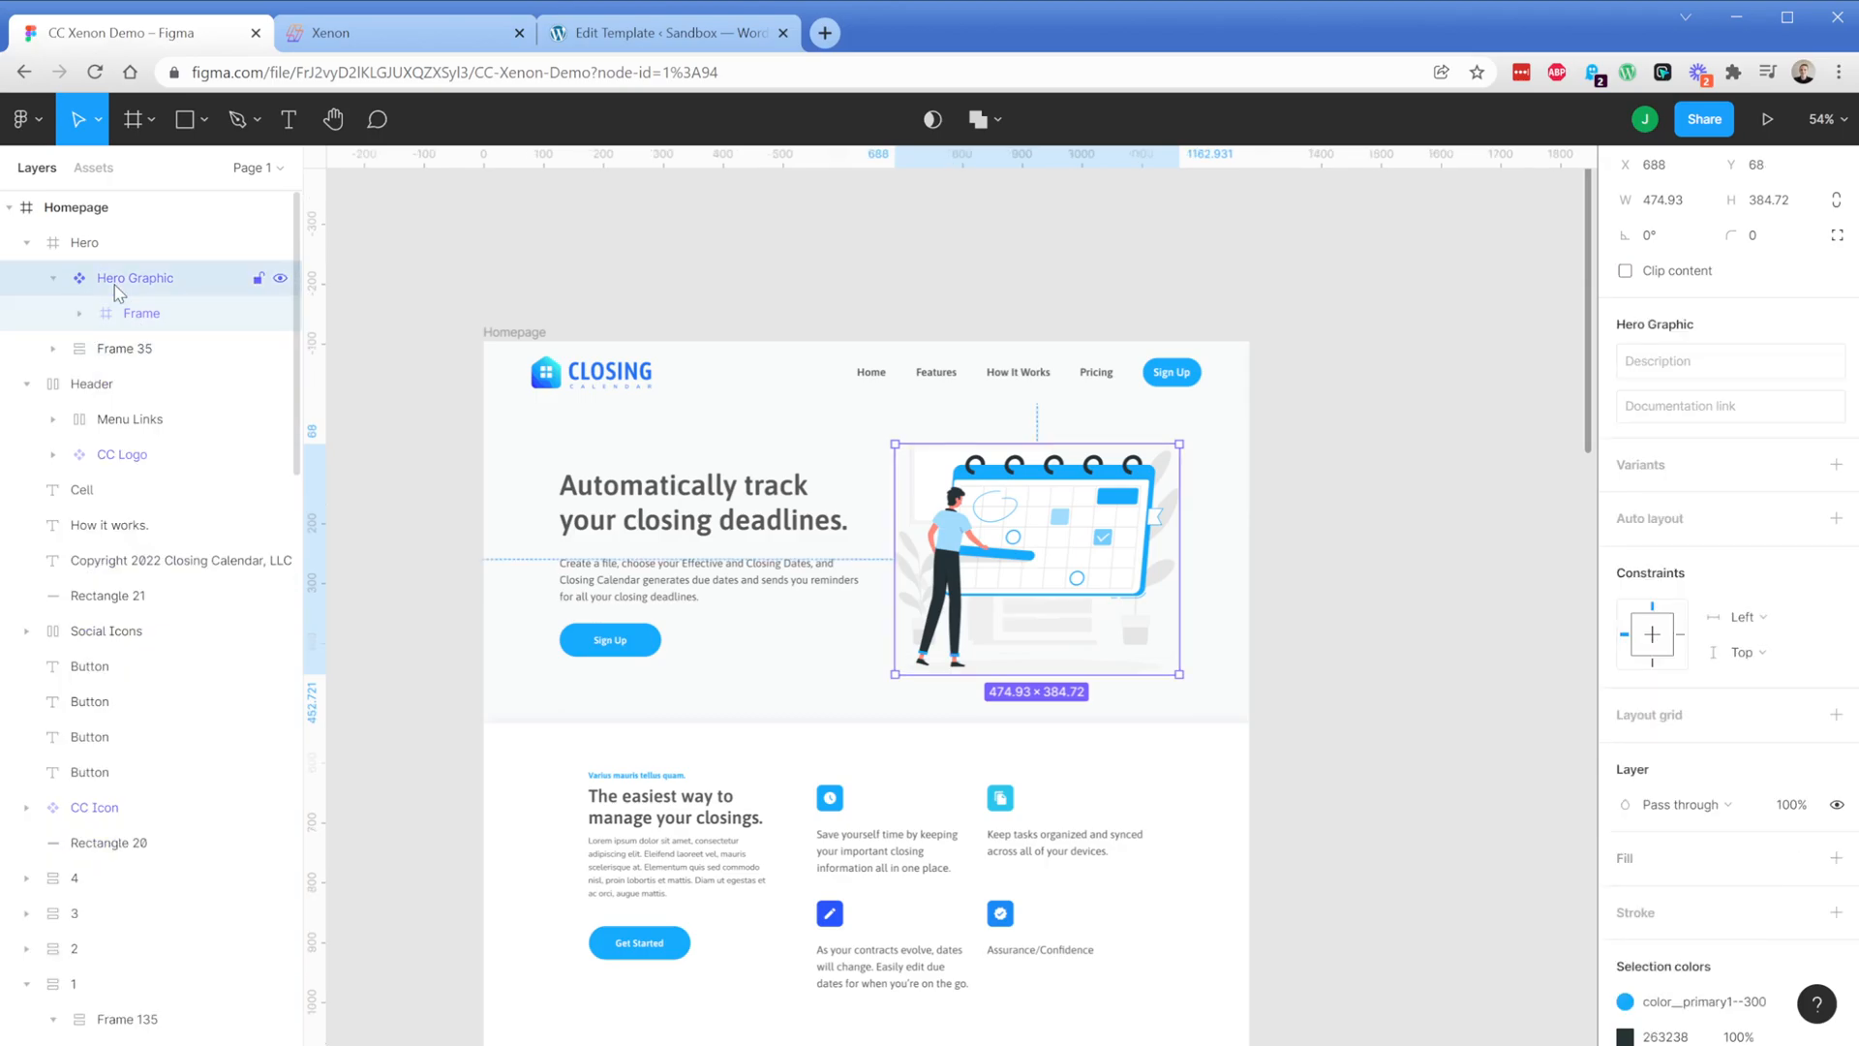
click(55, 279)
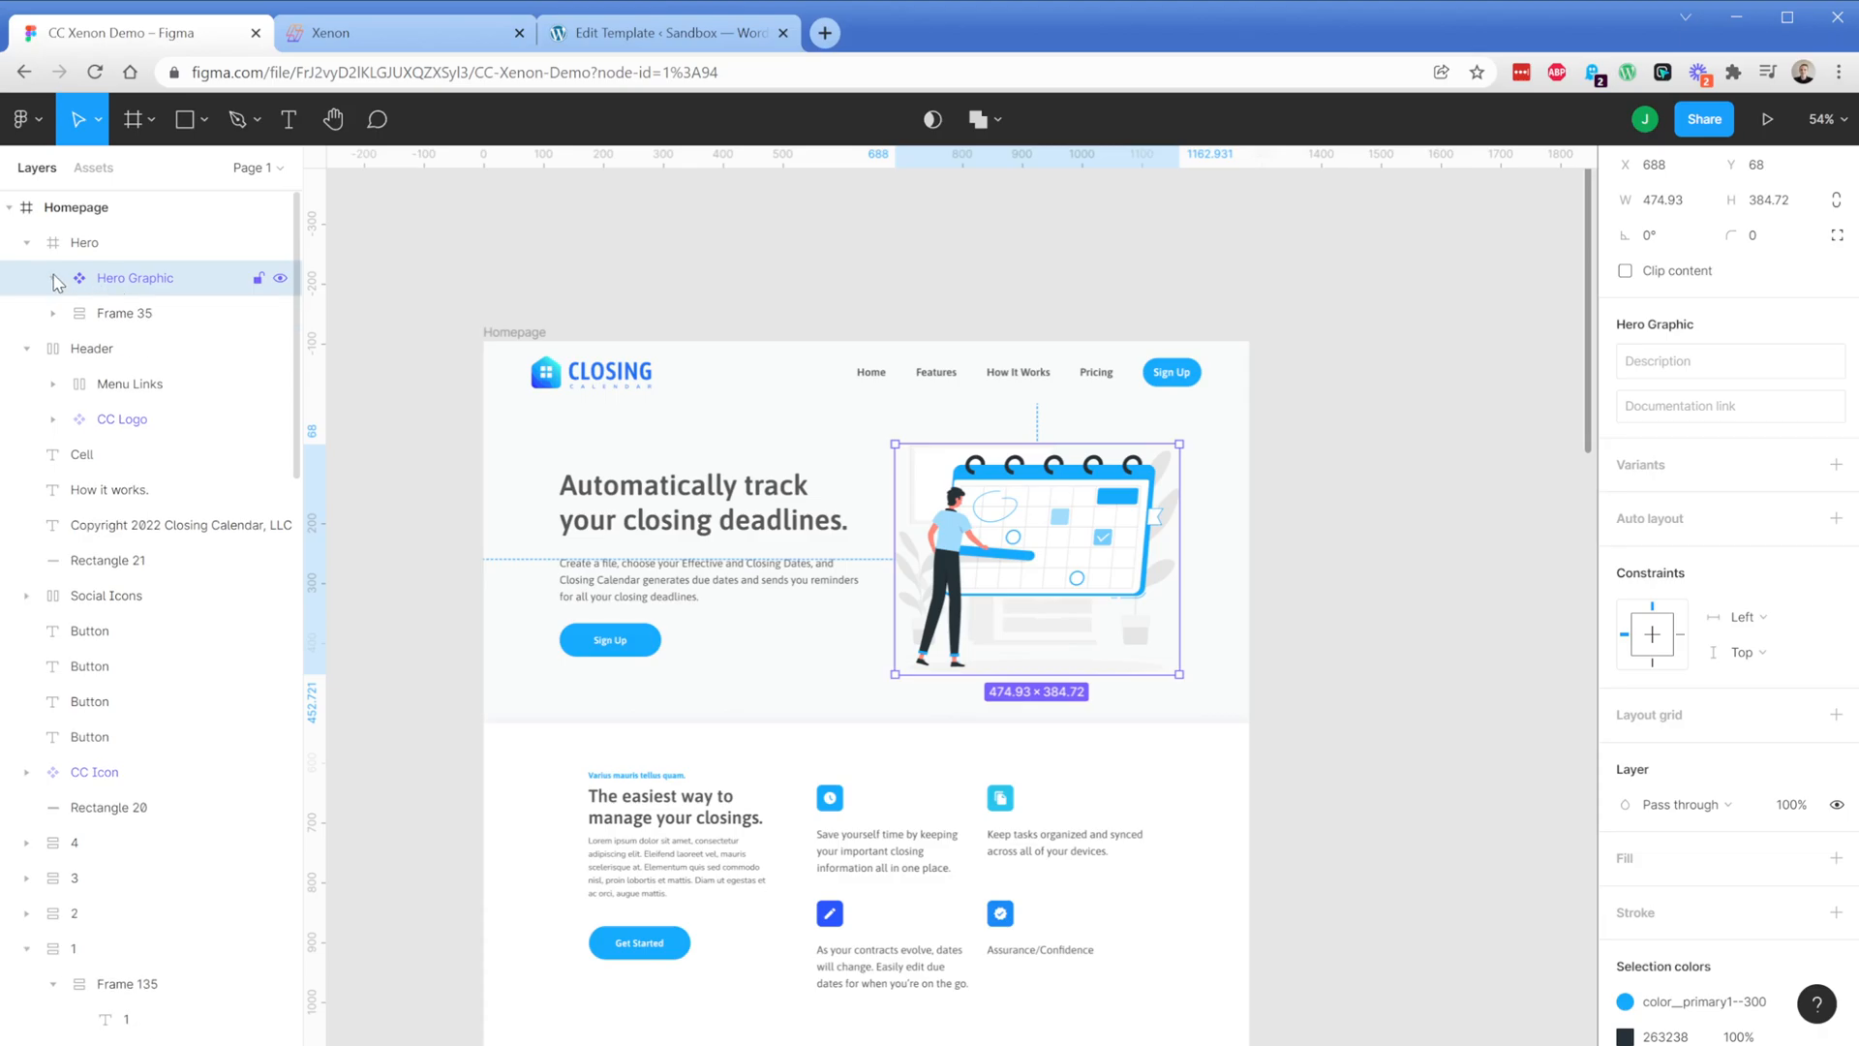
Apply horizontal auto layout to the Hero frame and align its contents to the centre
click(88, 251)
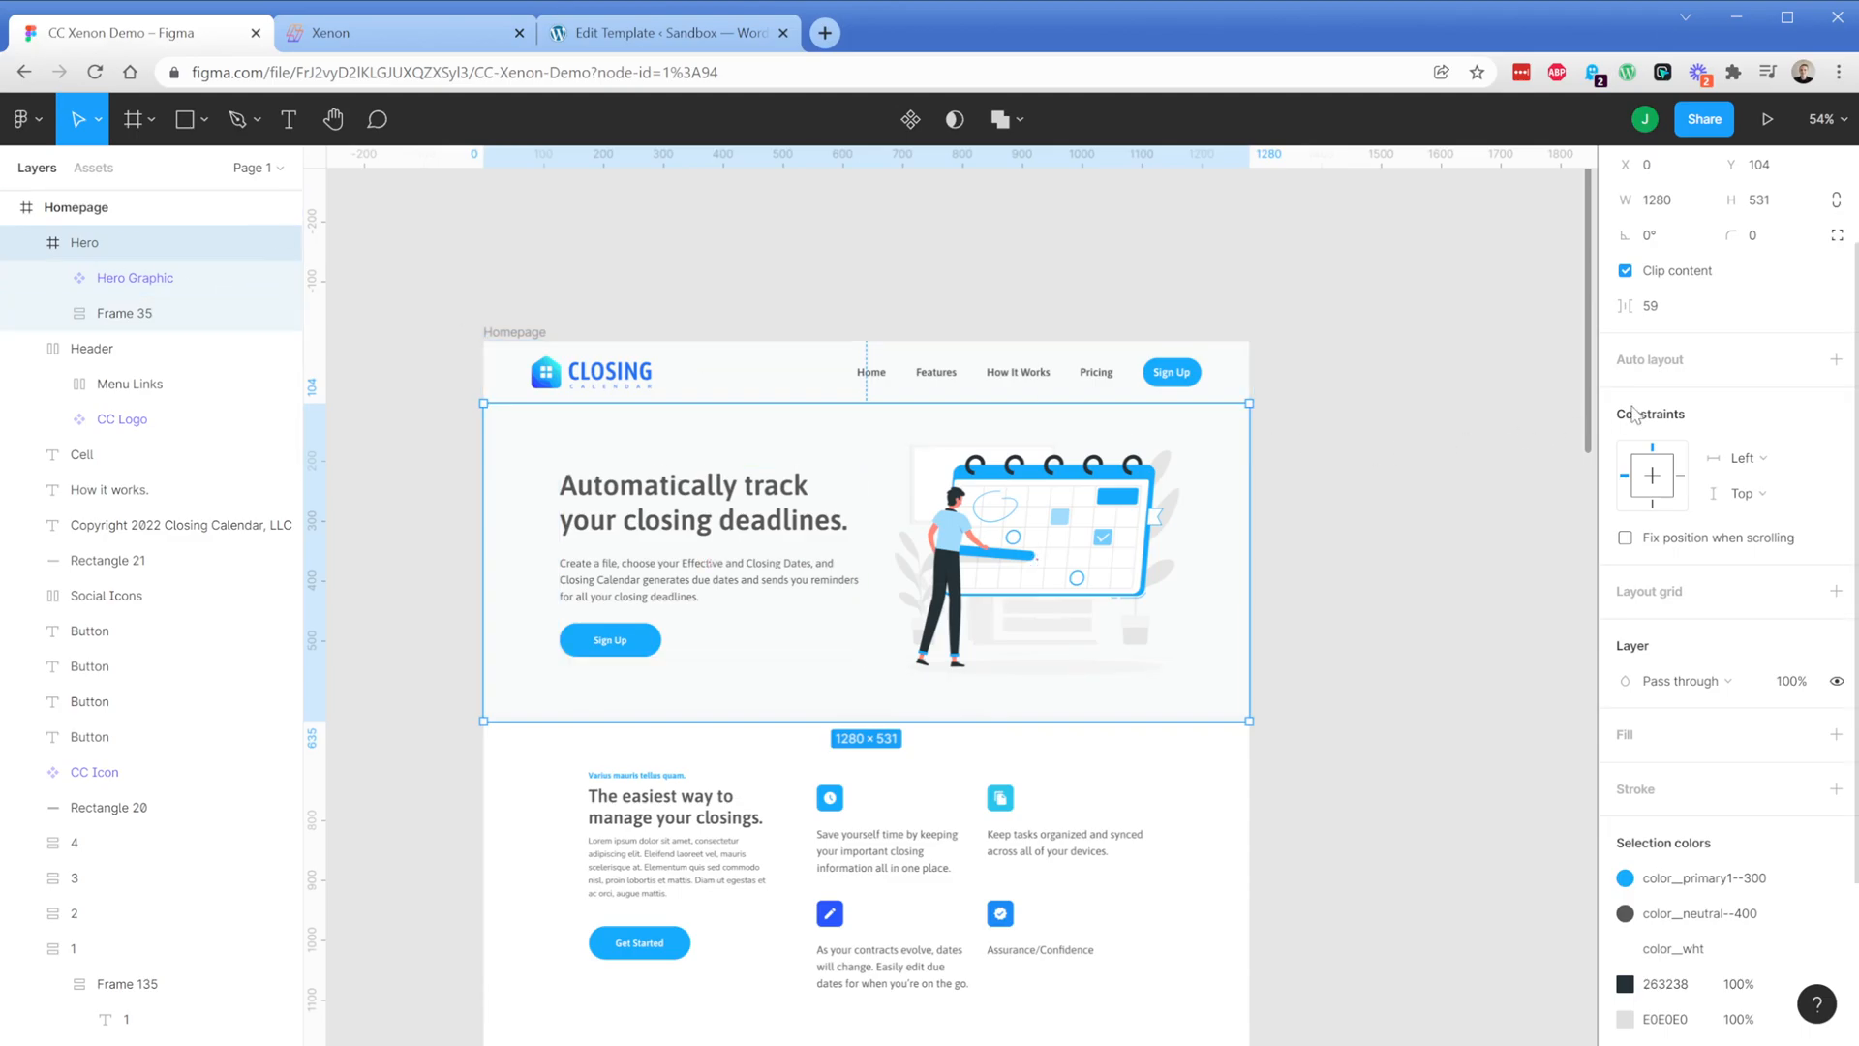
key(shift+a)
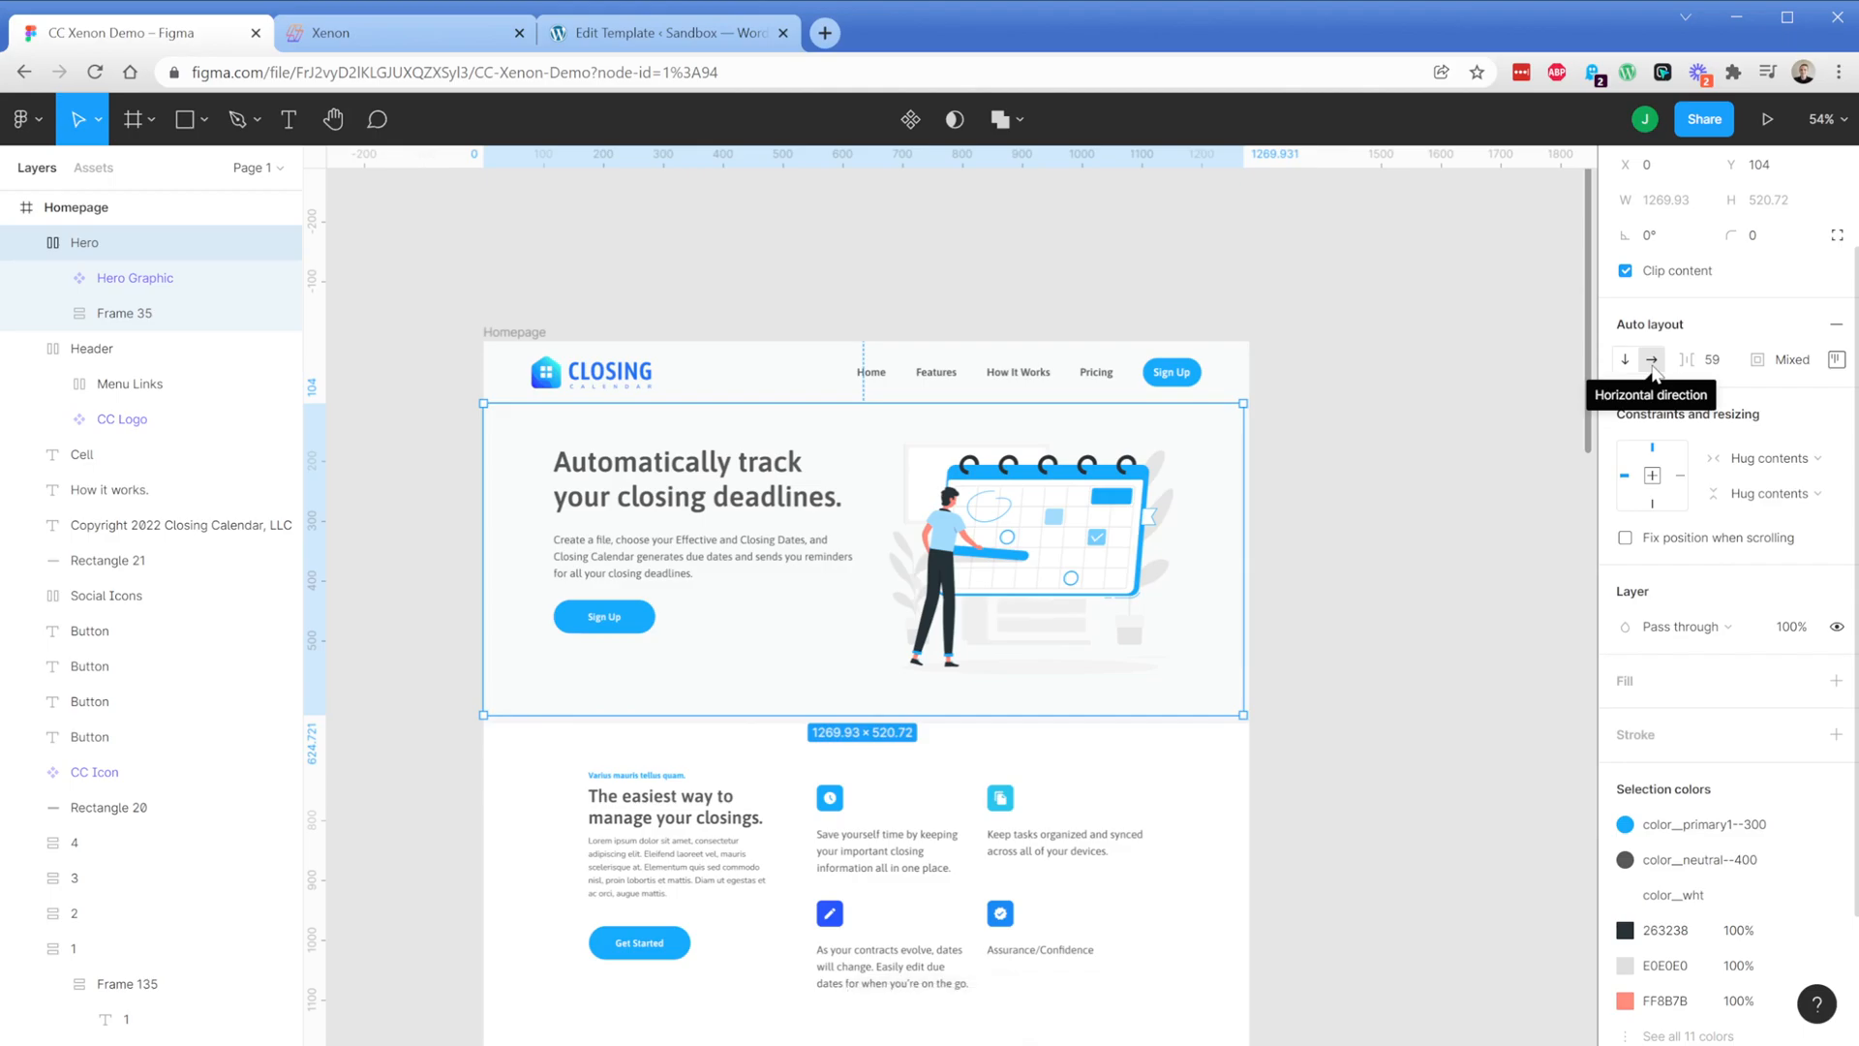
click(1836, 359)
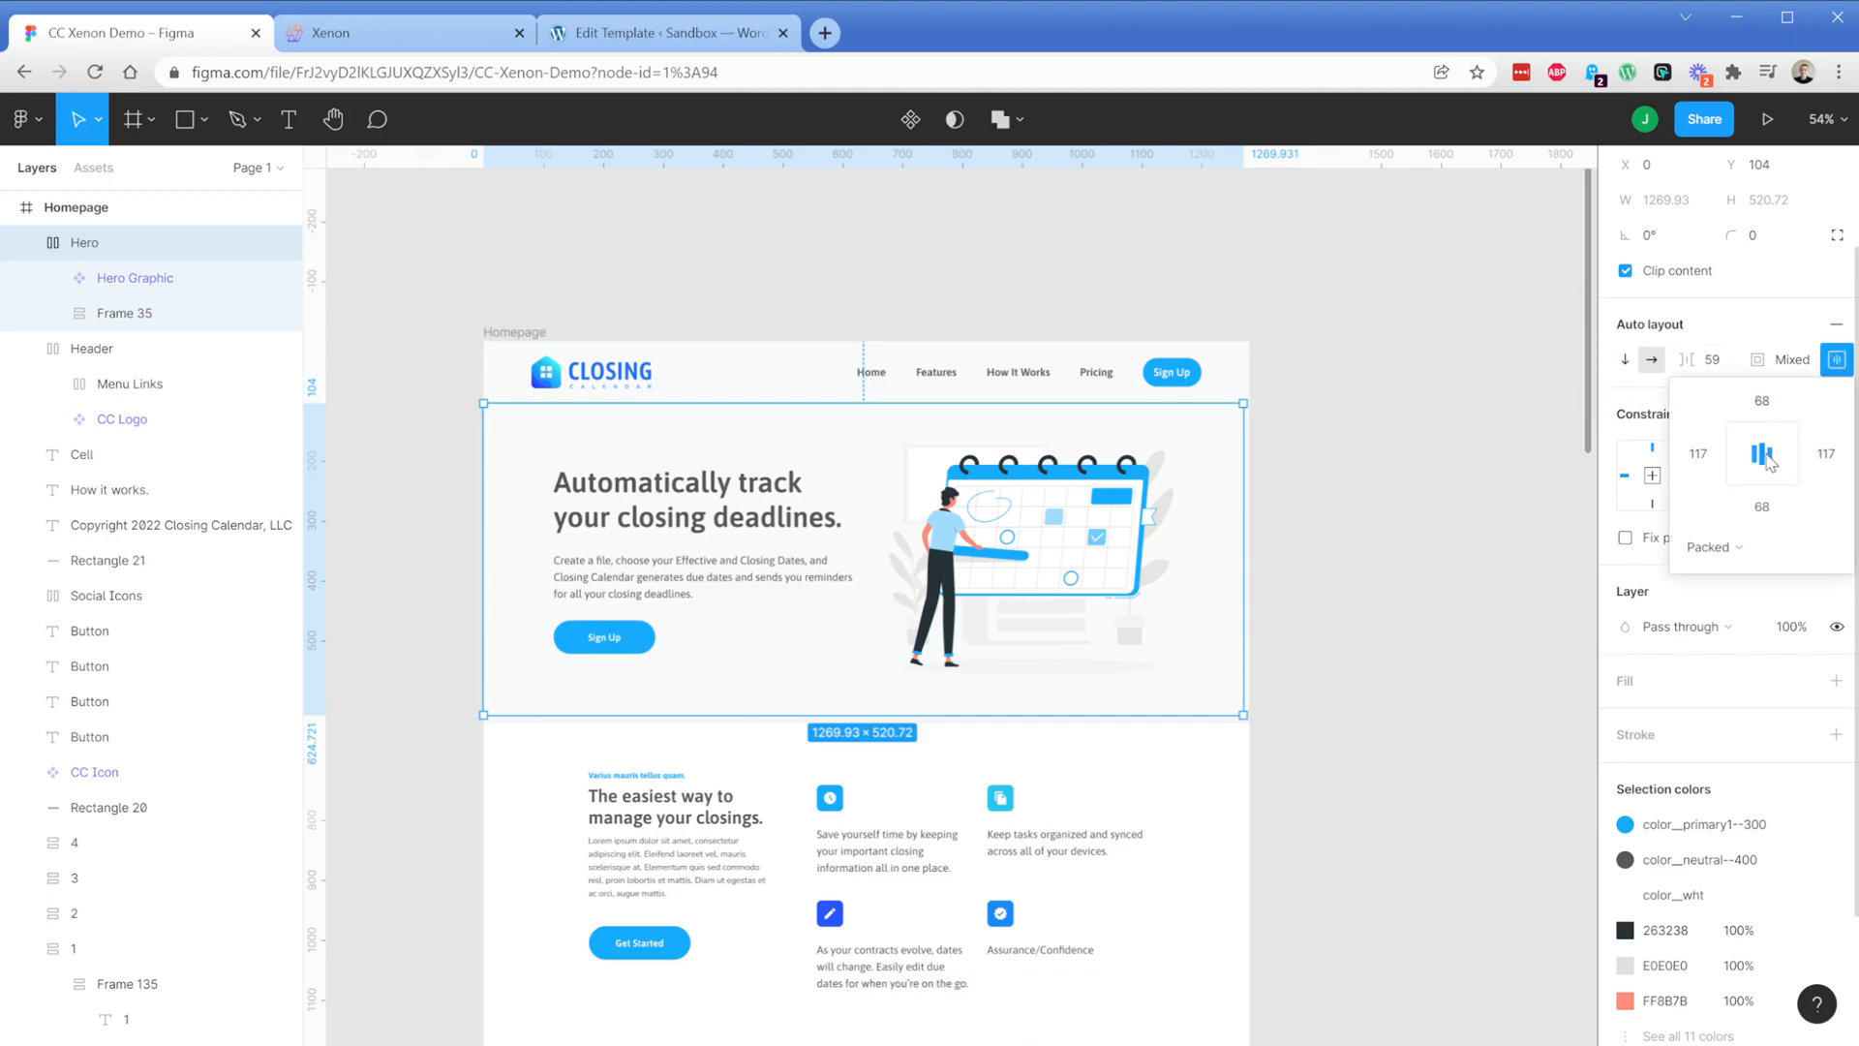
click(1767, 457)
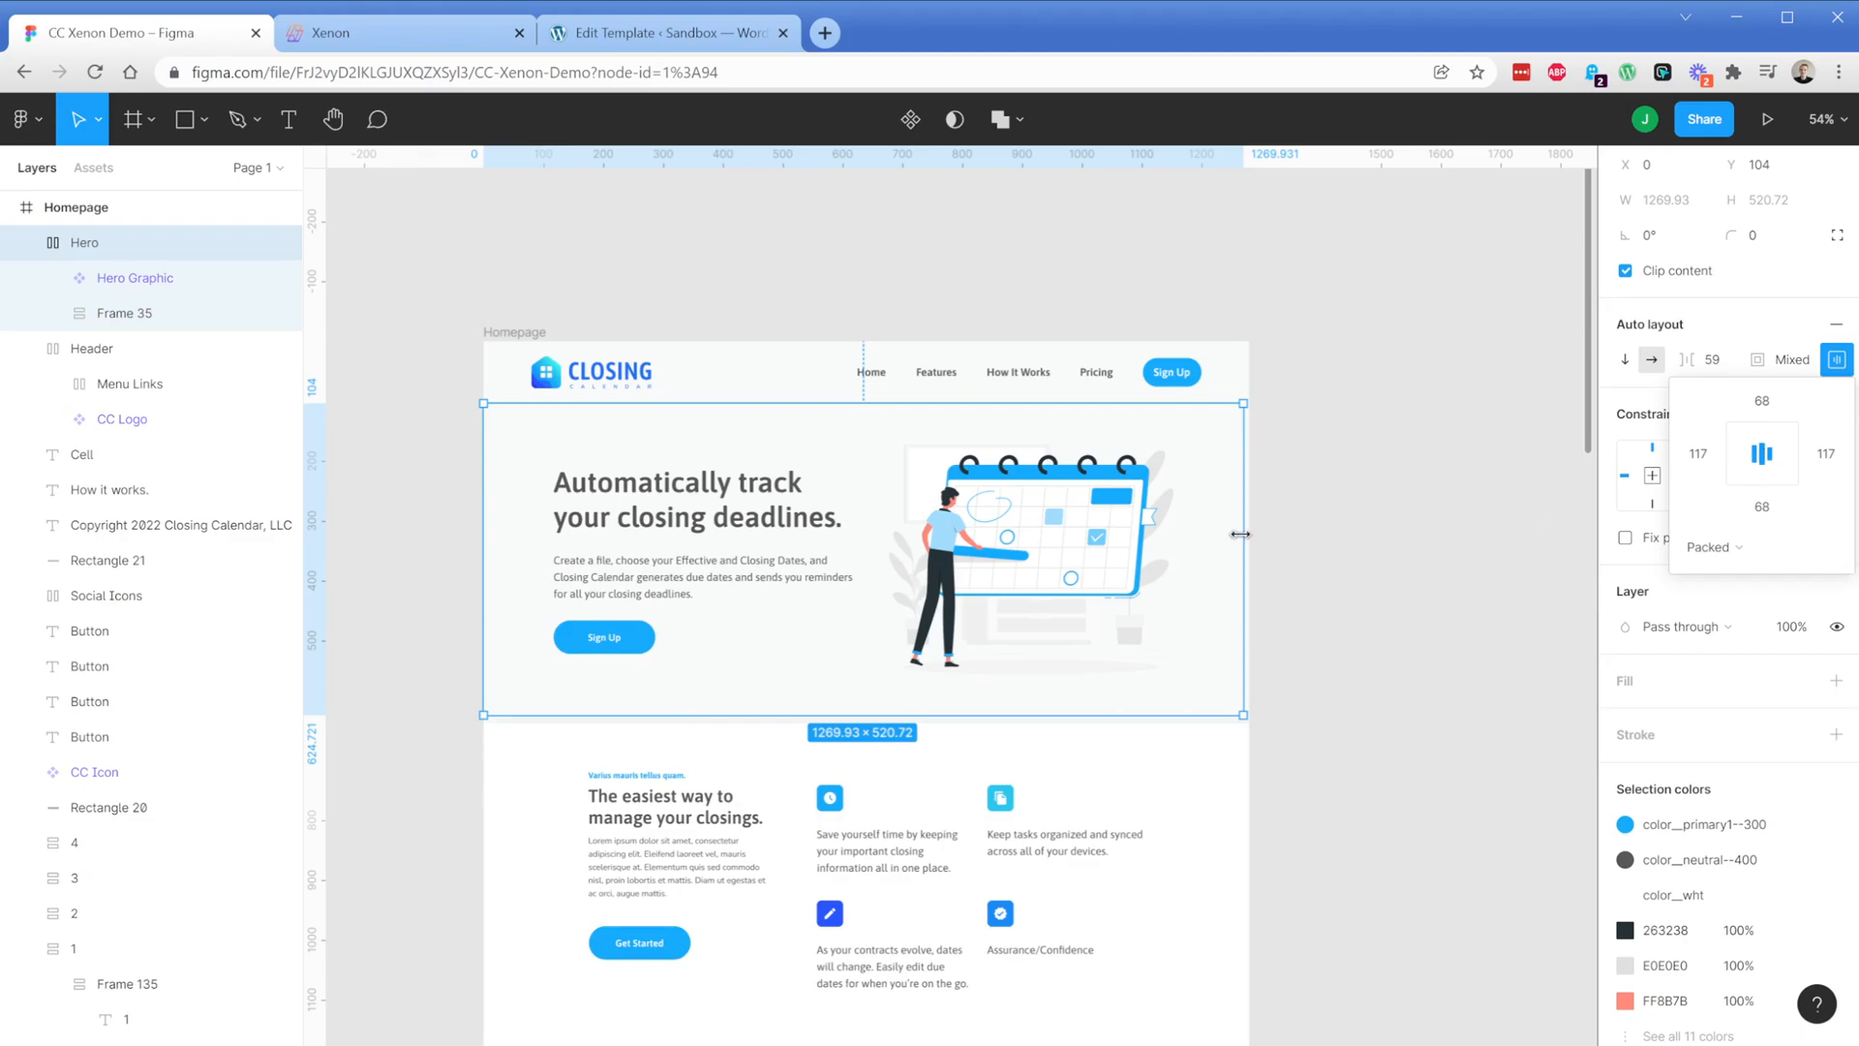
Resize the Hero frame to 1280 × 534 so that it spans the full page width and meets the section below
drag(1243, 534, 1249, 533)
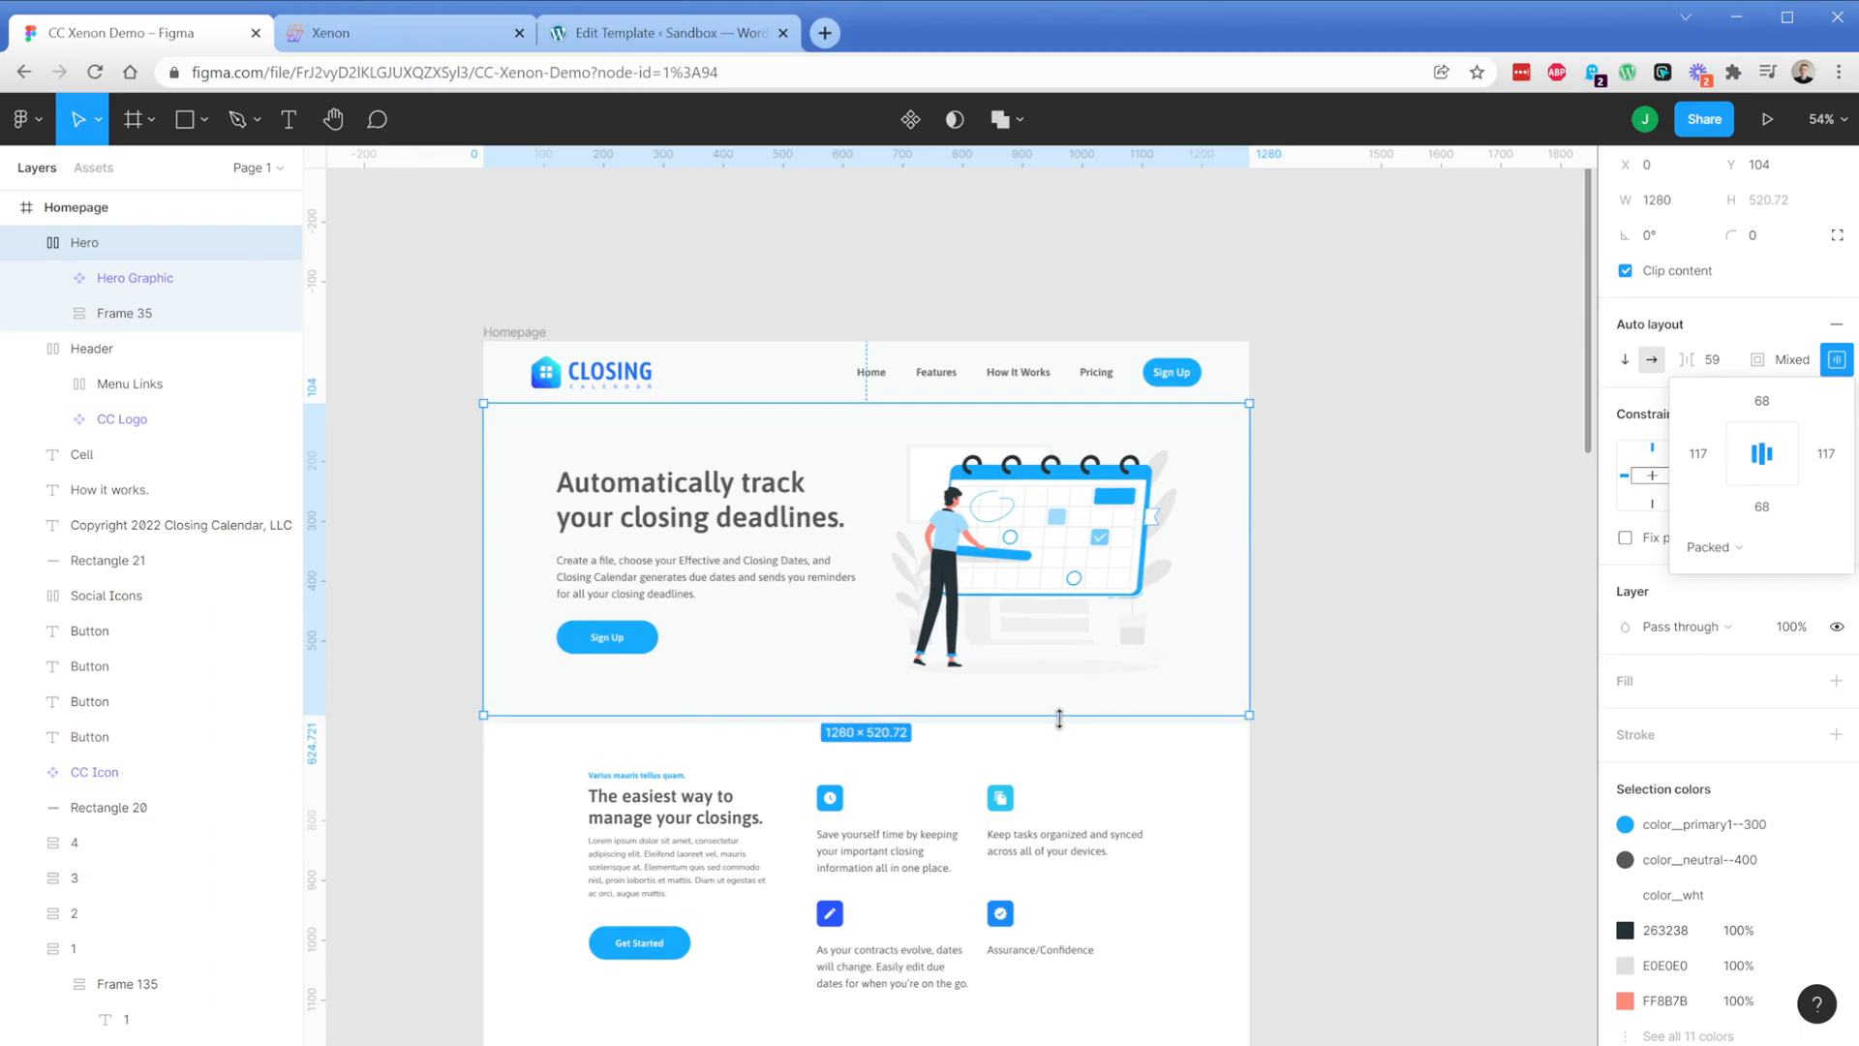
drag(1060, 716, 1063, 726)
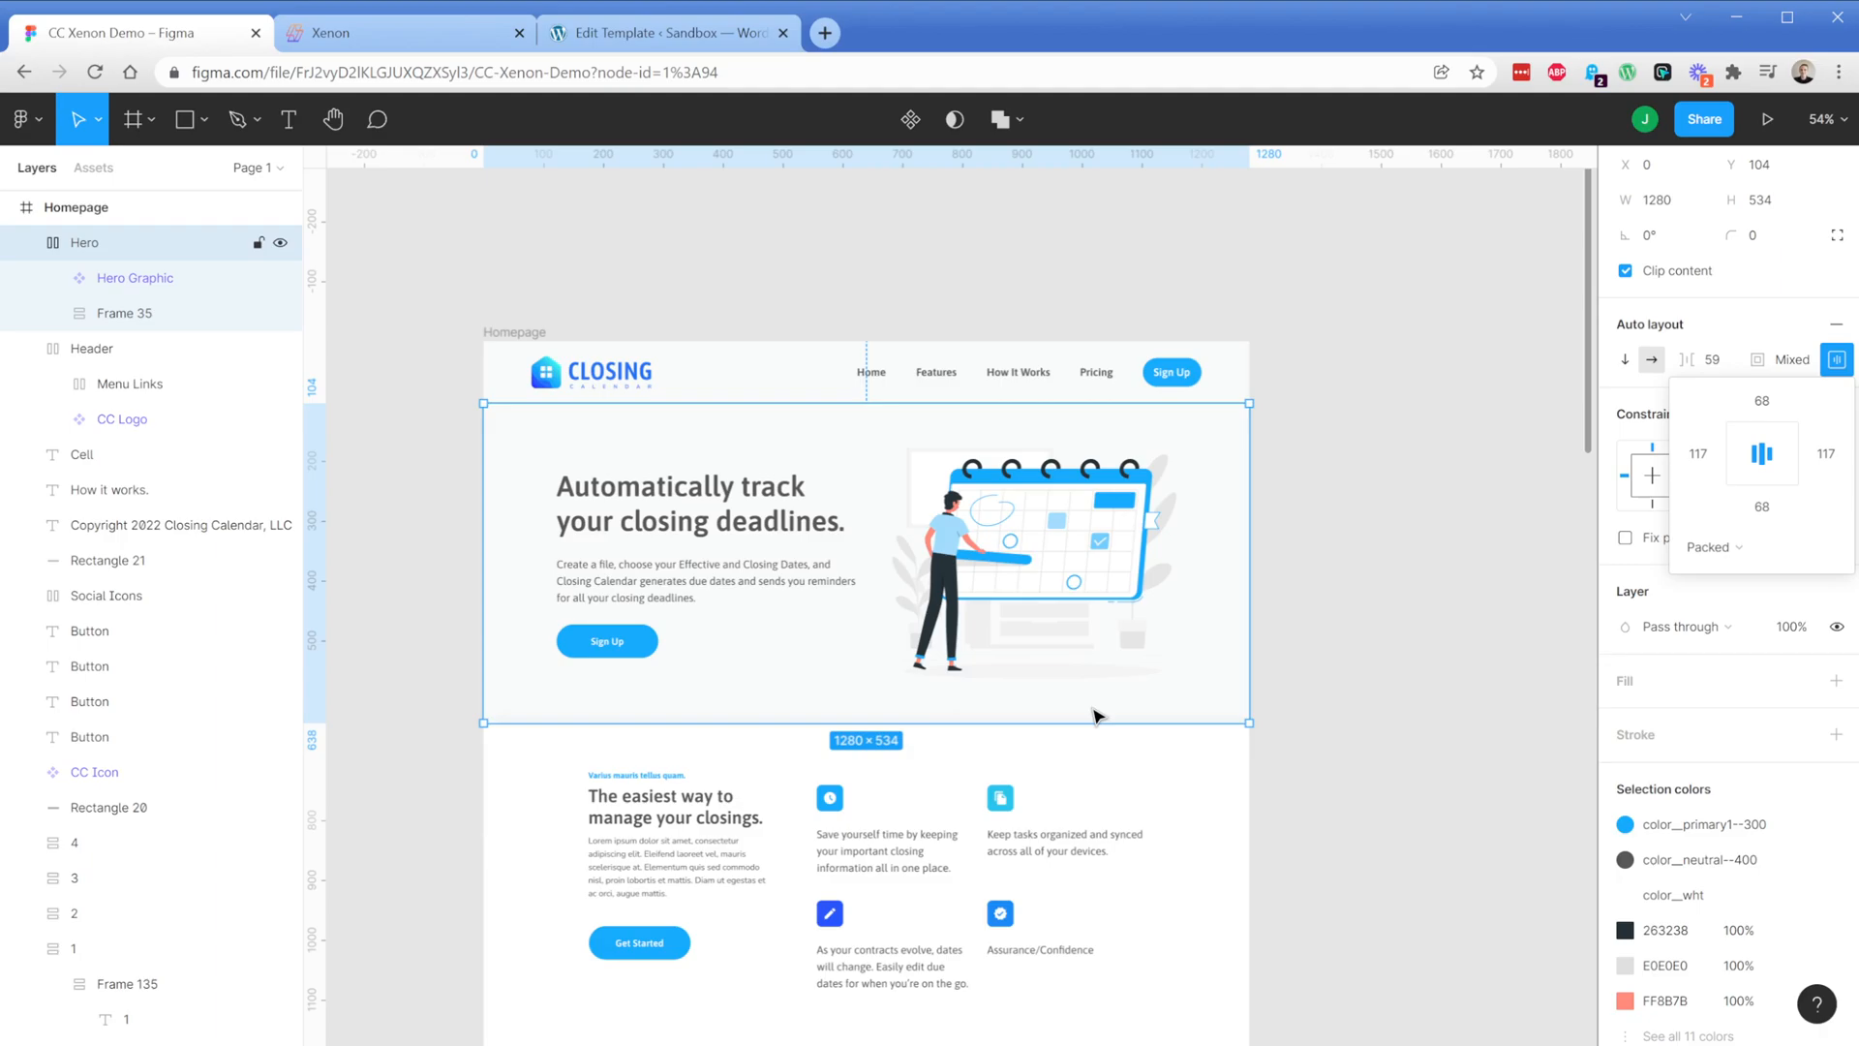
click(1097, 716)
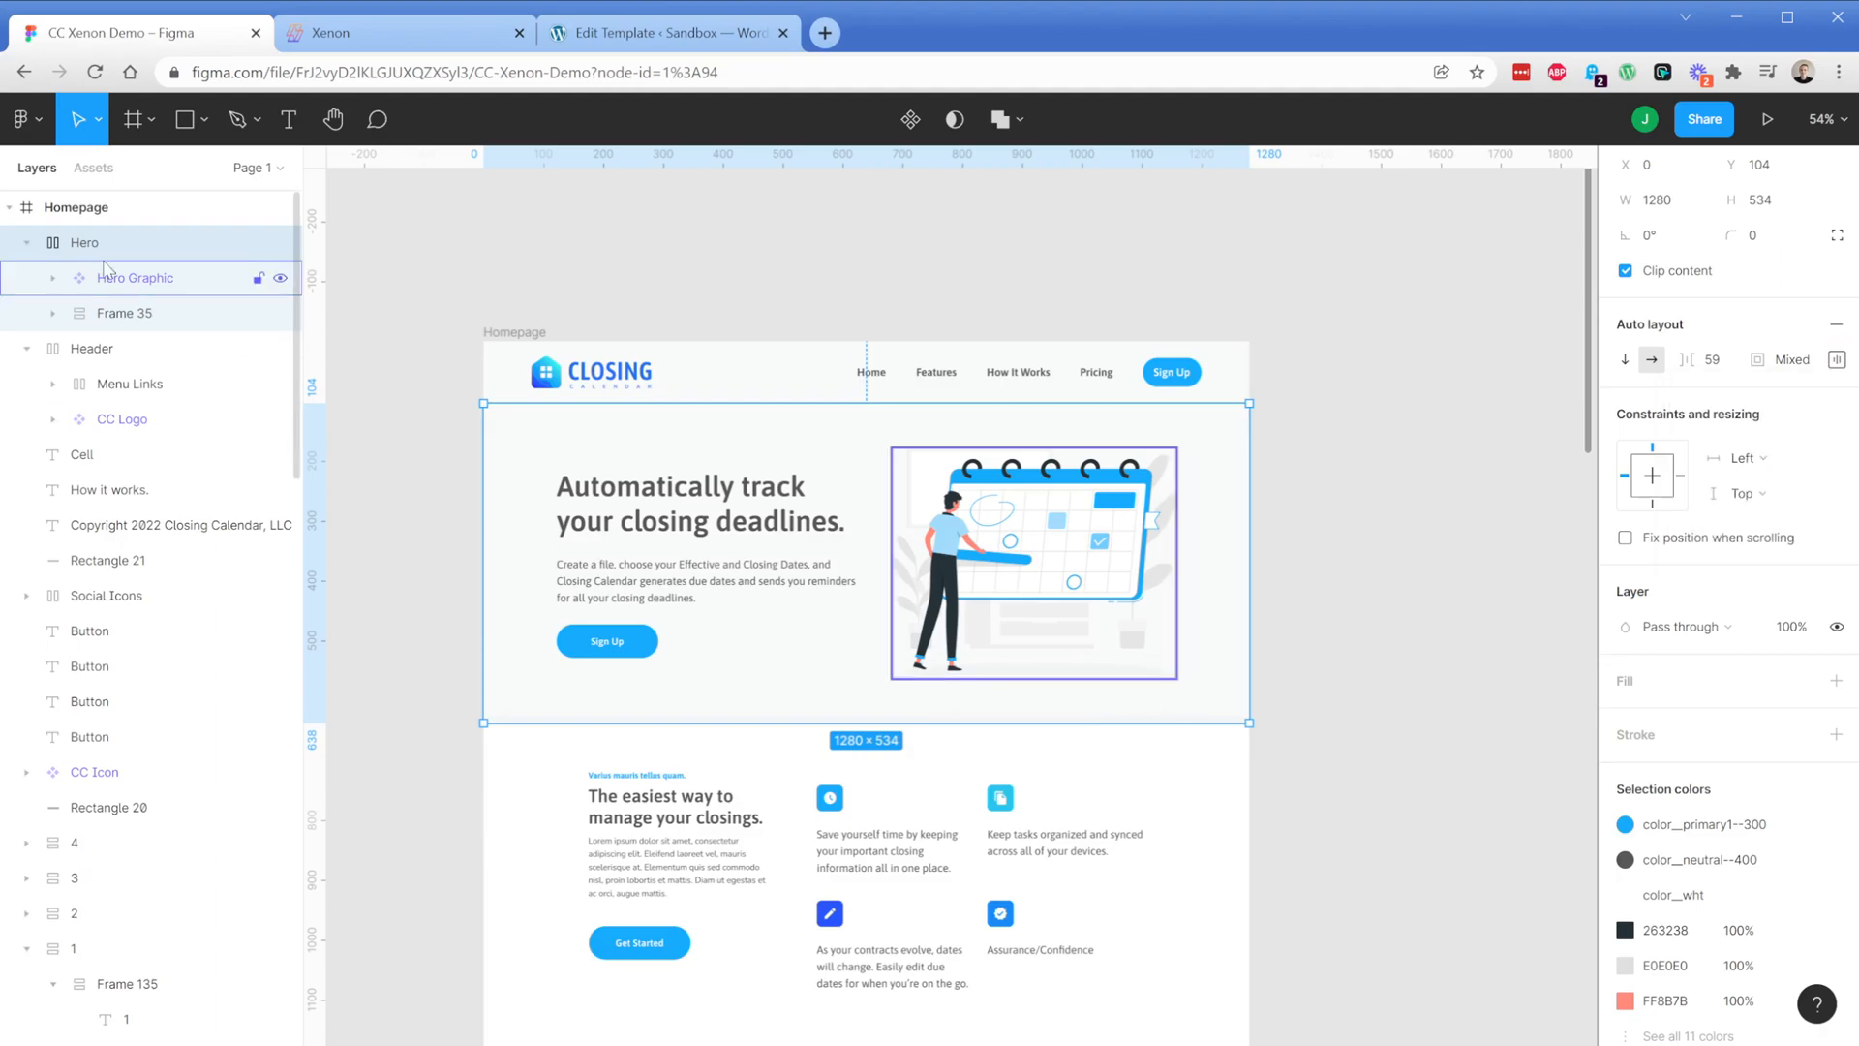
Collapse the Hero and Header layers and clear the selection
click(26, 242)
click(26, 279)
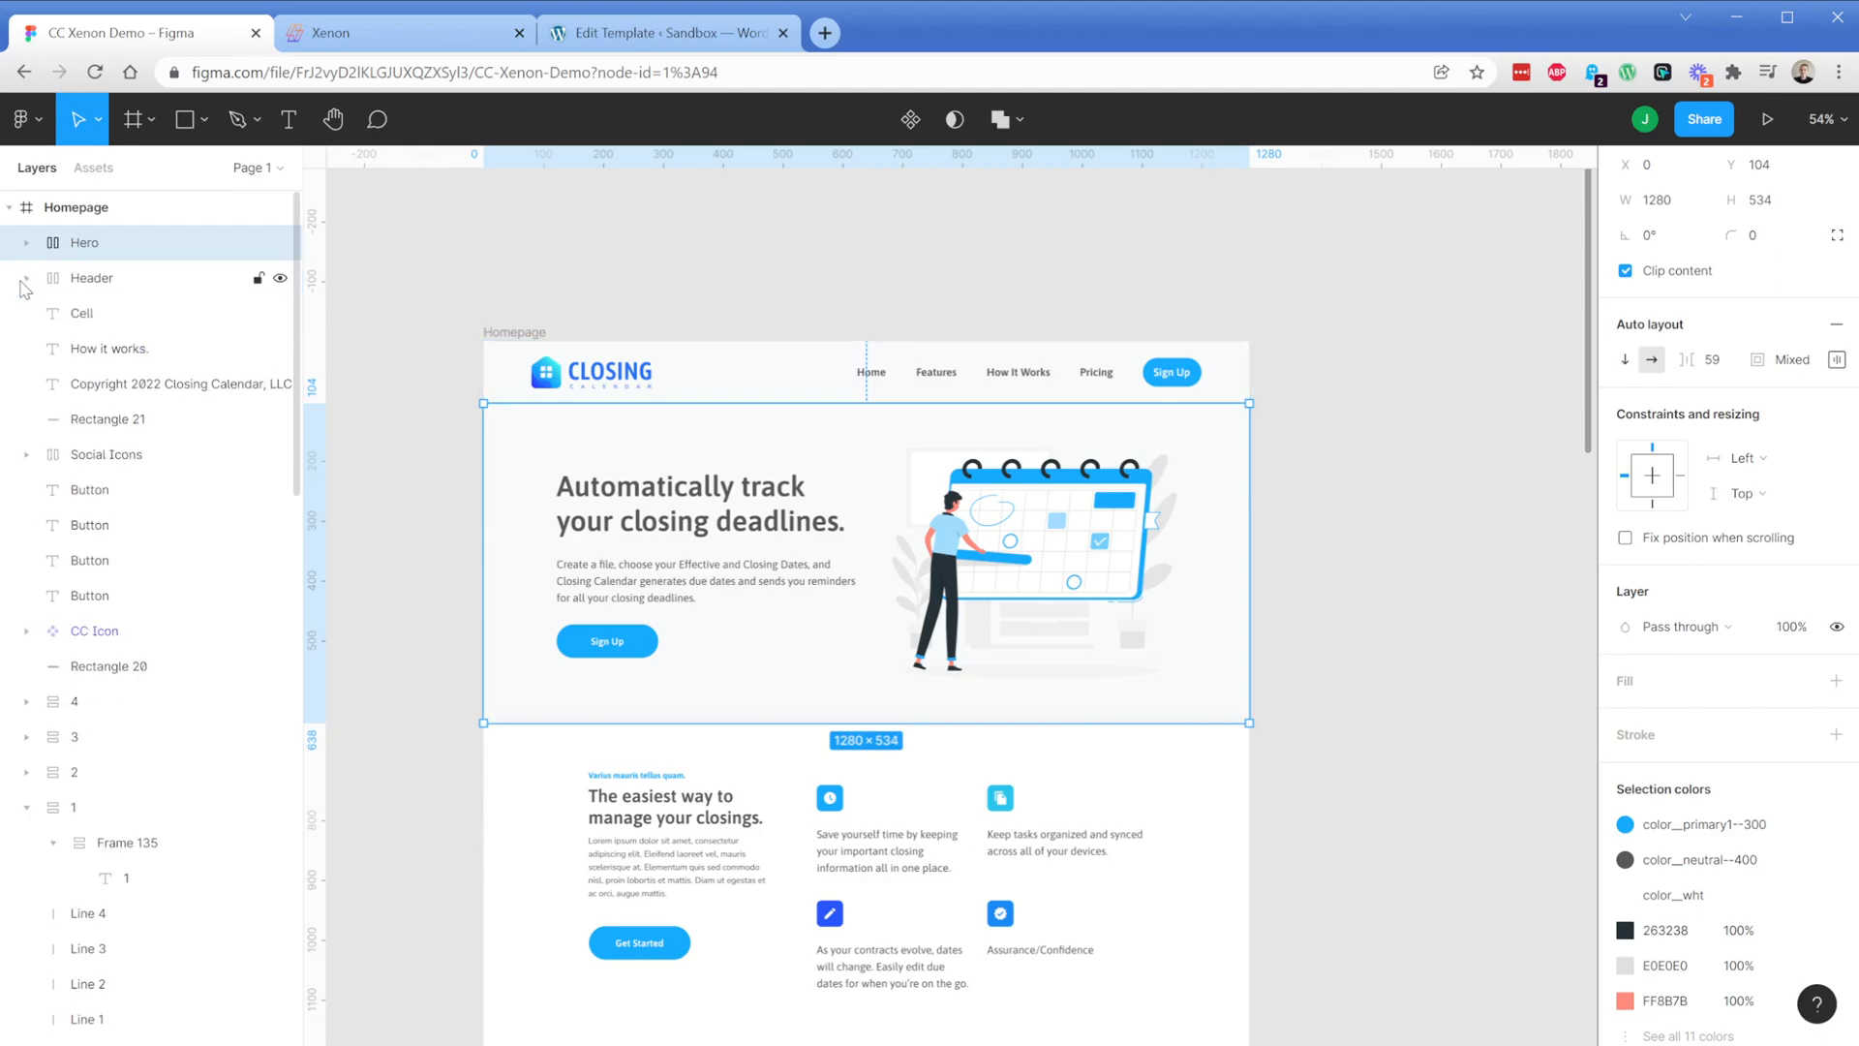
click(447, 517)
scroll(448, 528, down, 3)
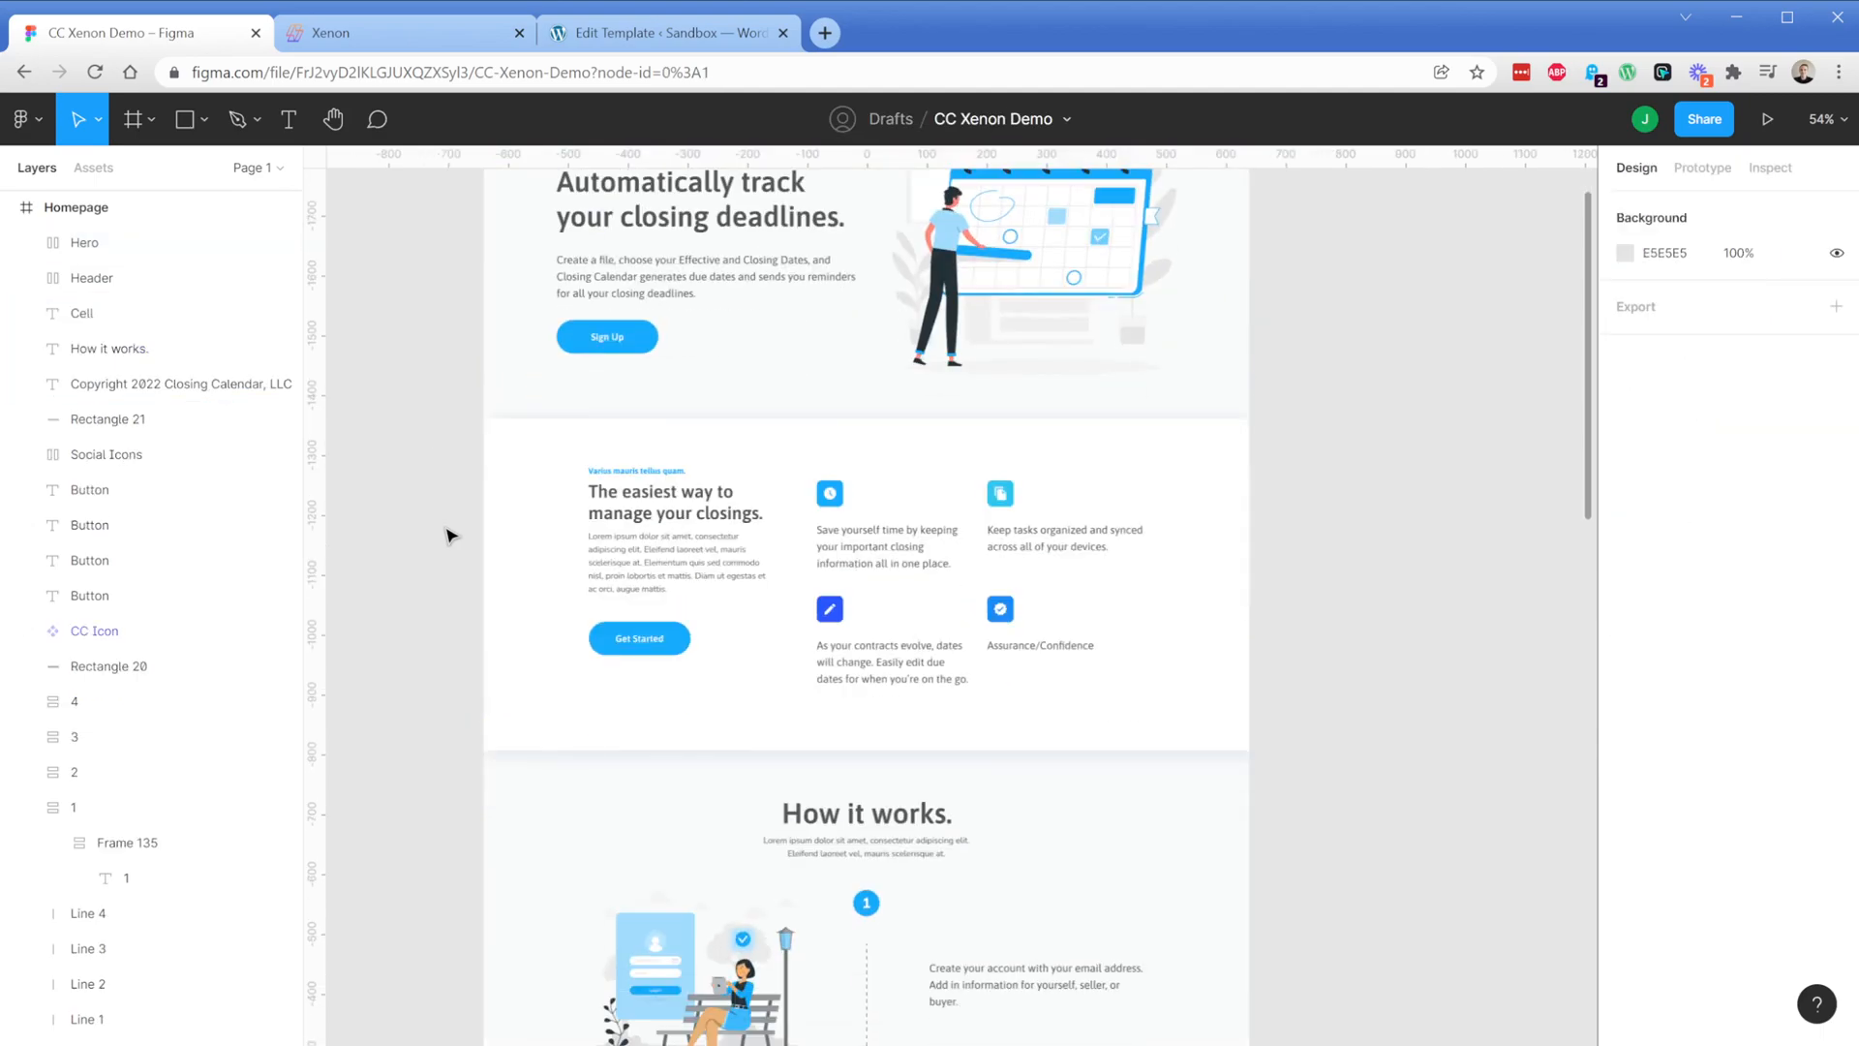
scroll(448, 535, down, 1)
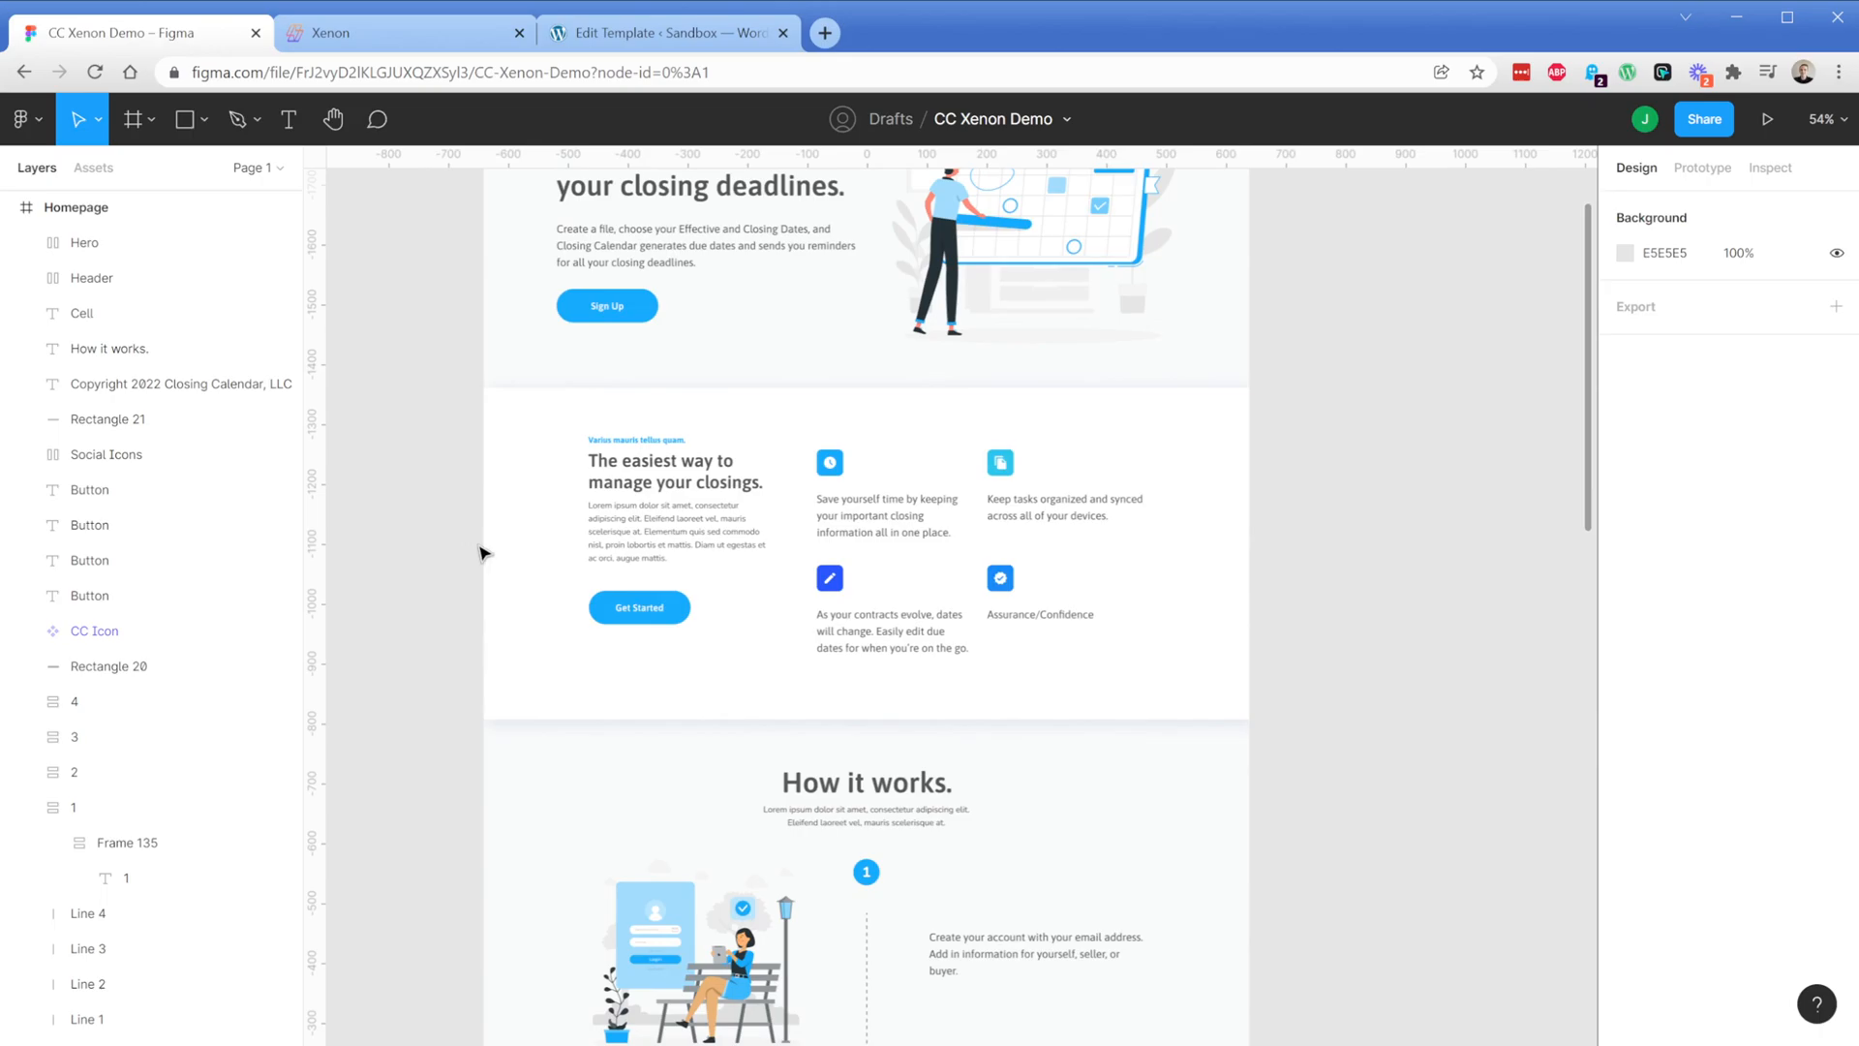
ctrl+scroll(477, 552, up, 4)
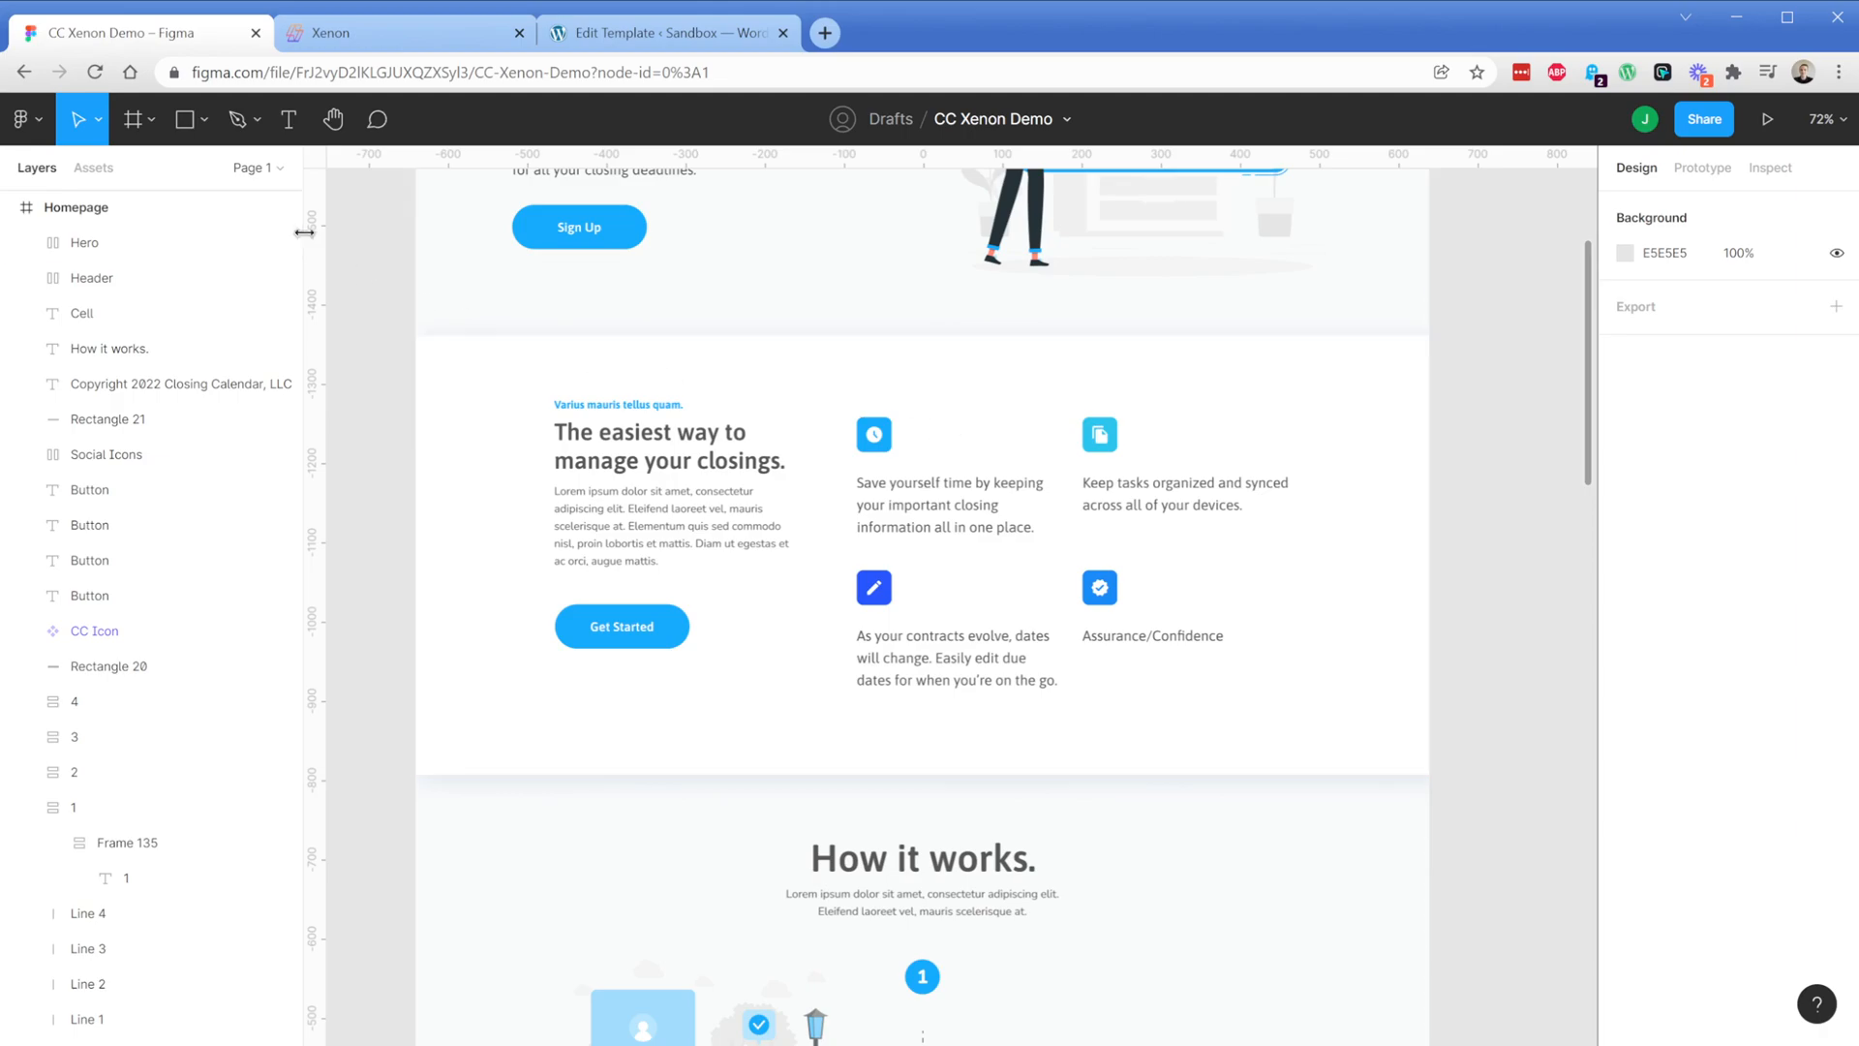
click(136, 131)
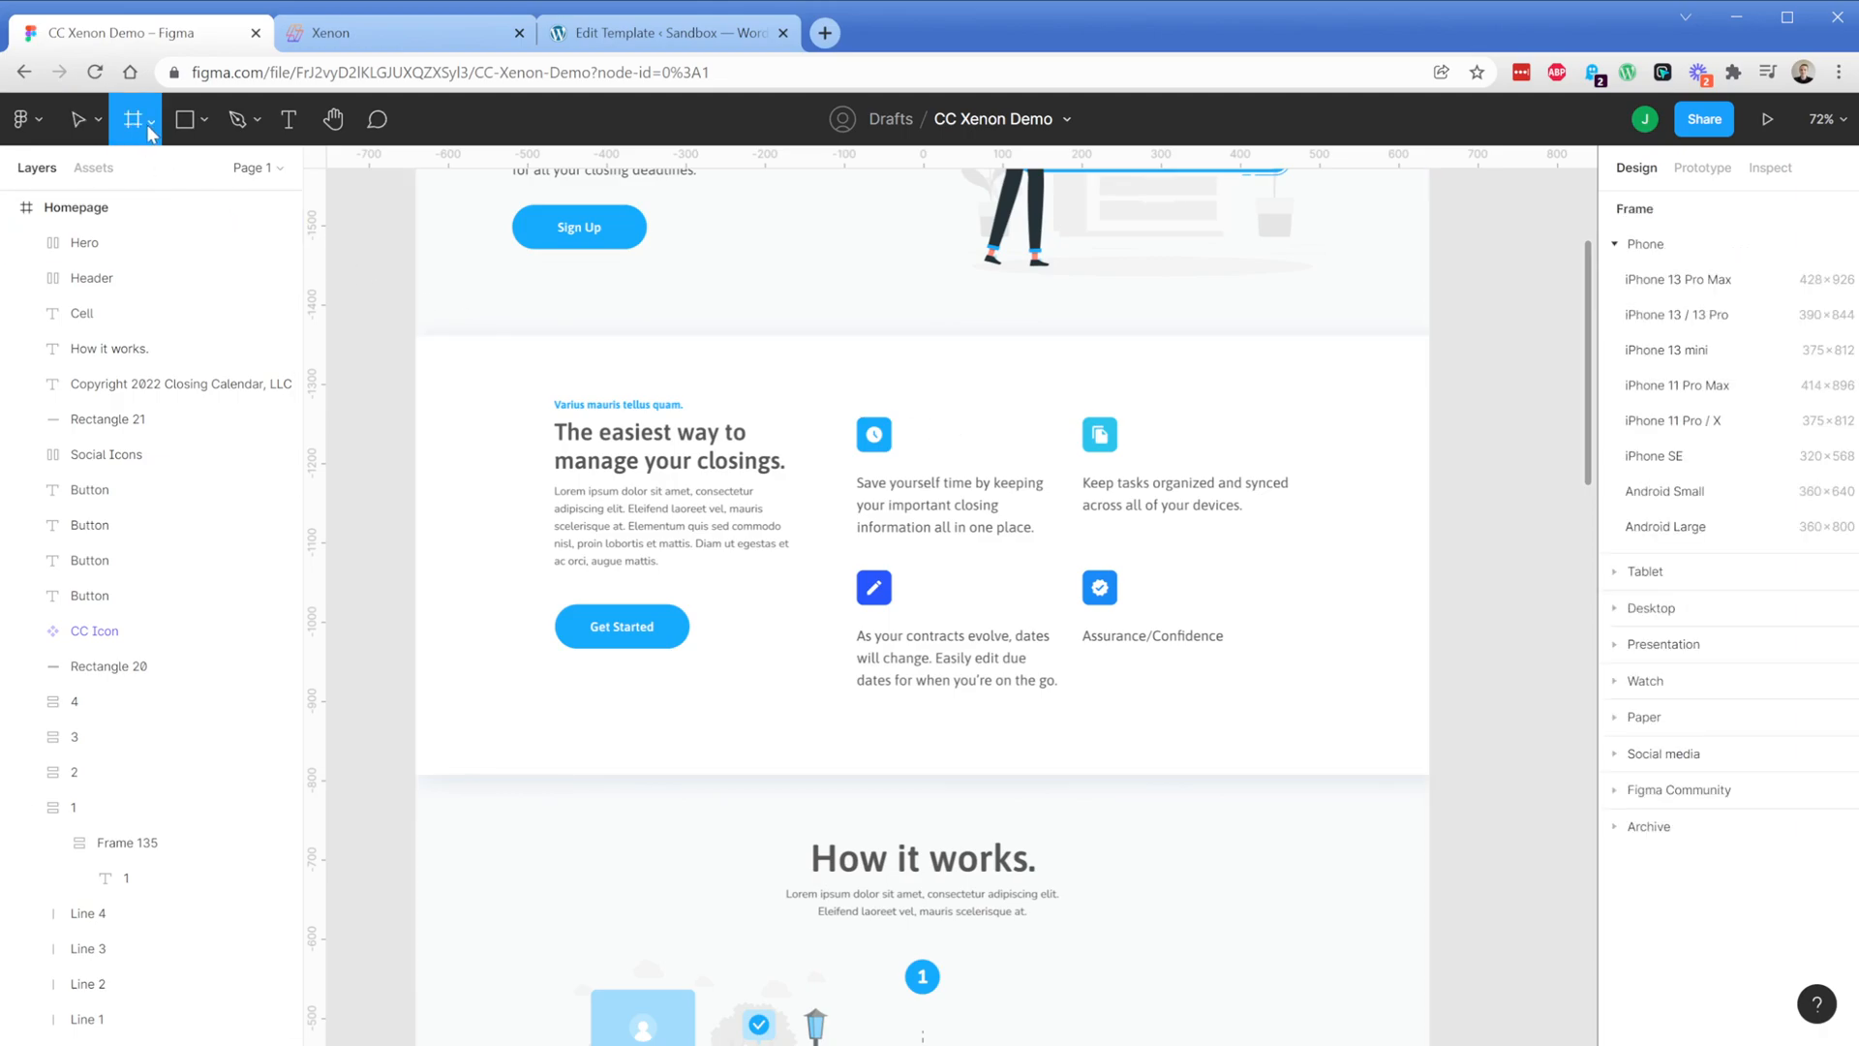
click(397, 383)
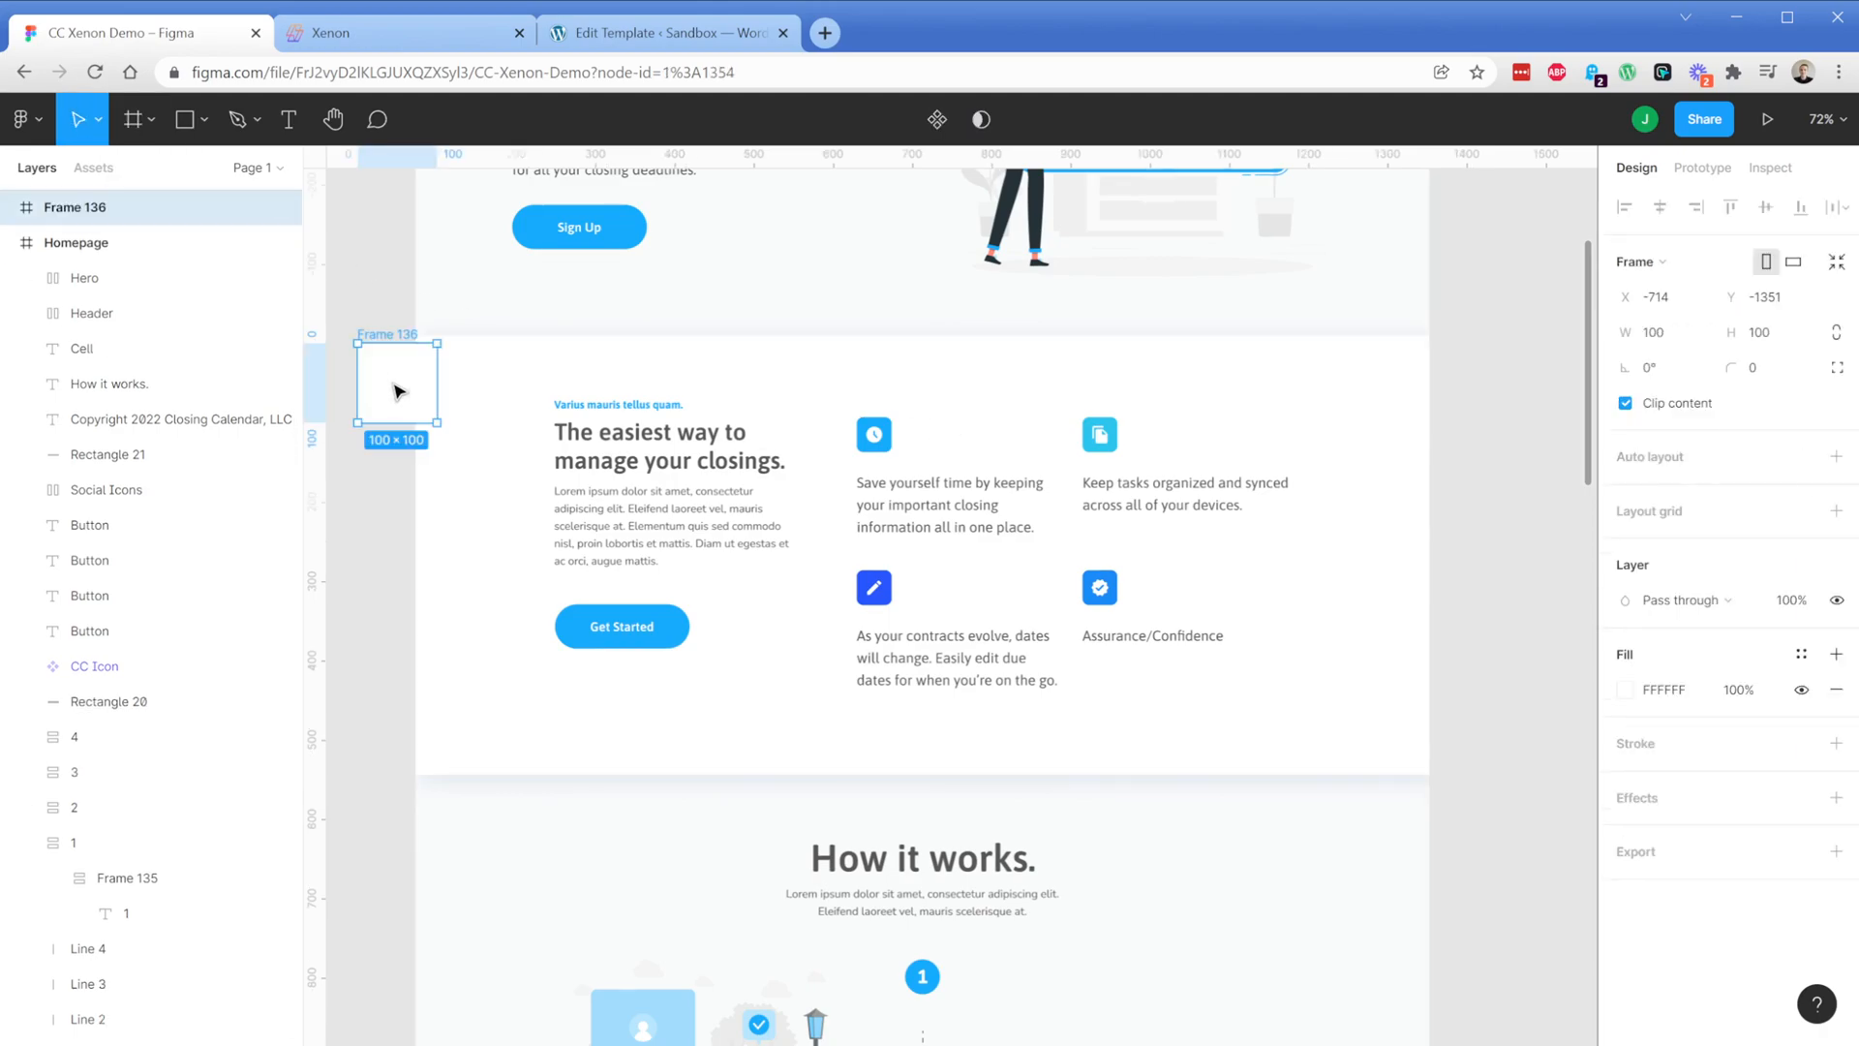
key(Delete)
Check the extent of the white background rectangle behind "The easiest way to manage your closings" by hiding it and showing it again
click(461, 402)
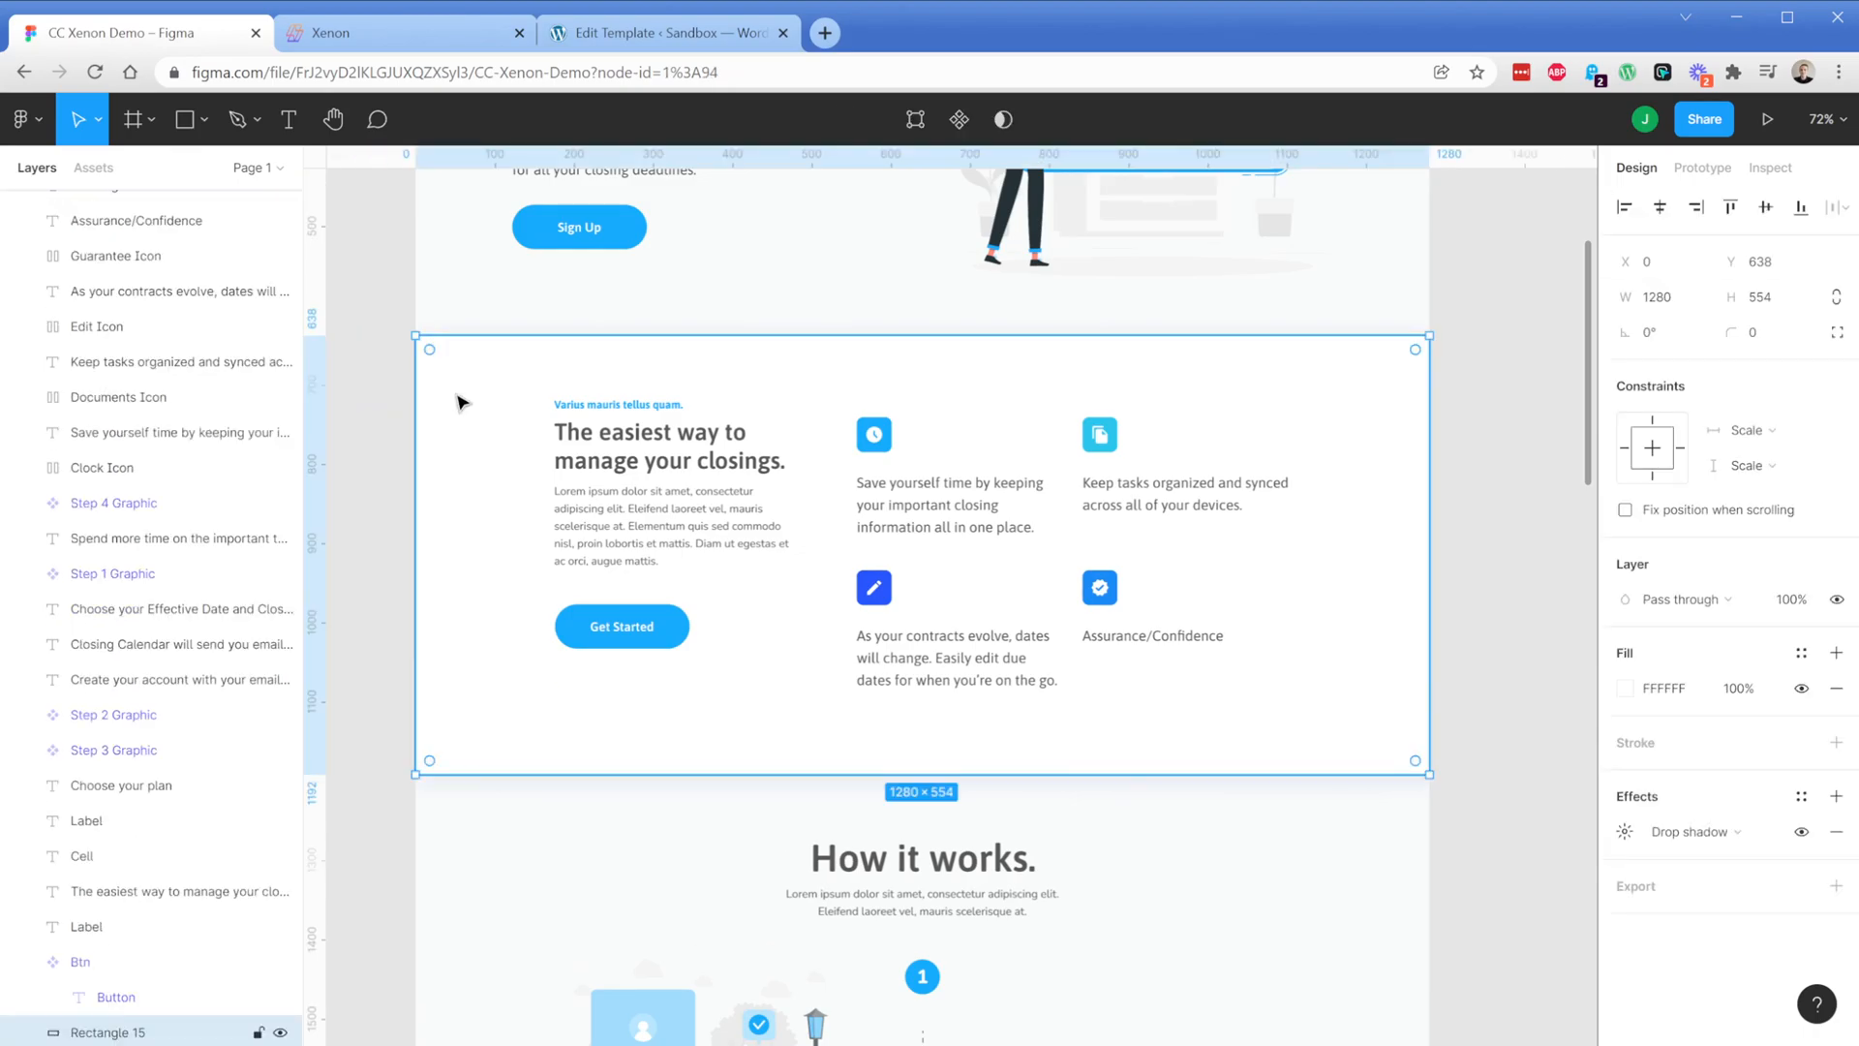
click(280, 1033)
click(280, 1034)
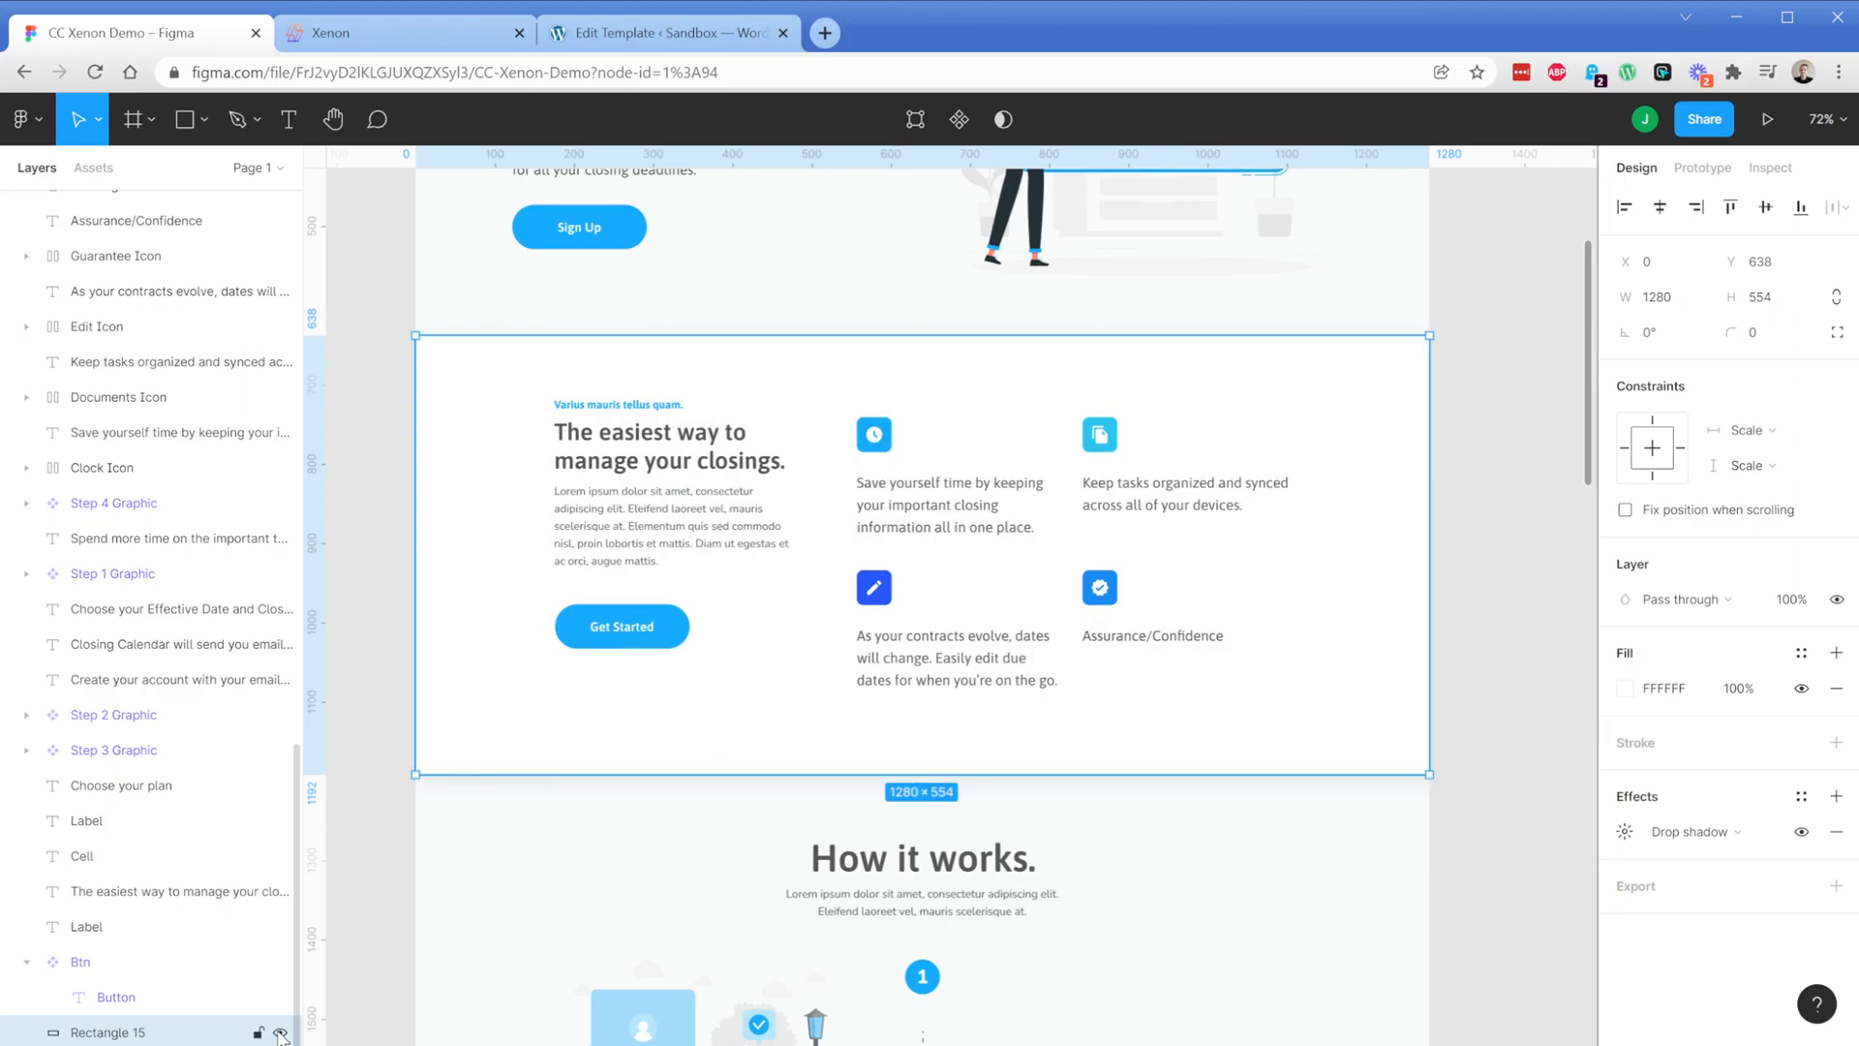
Draw a 1280 × 554 frame around the "The easiest way to manage your closings" section, directly below the Hero
click(365, 500)
click(133, 126)
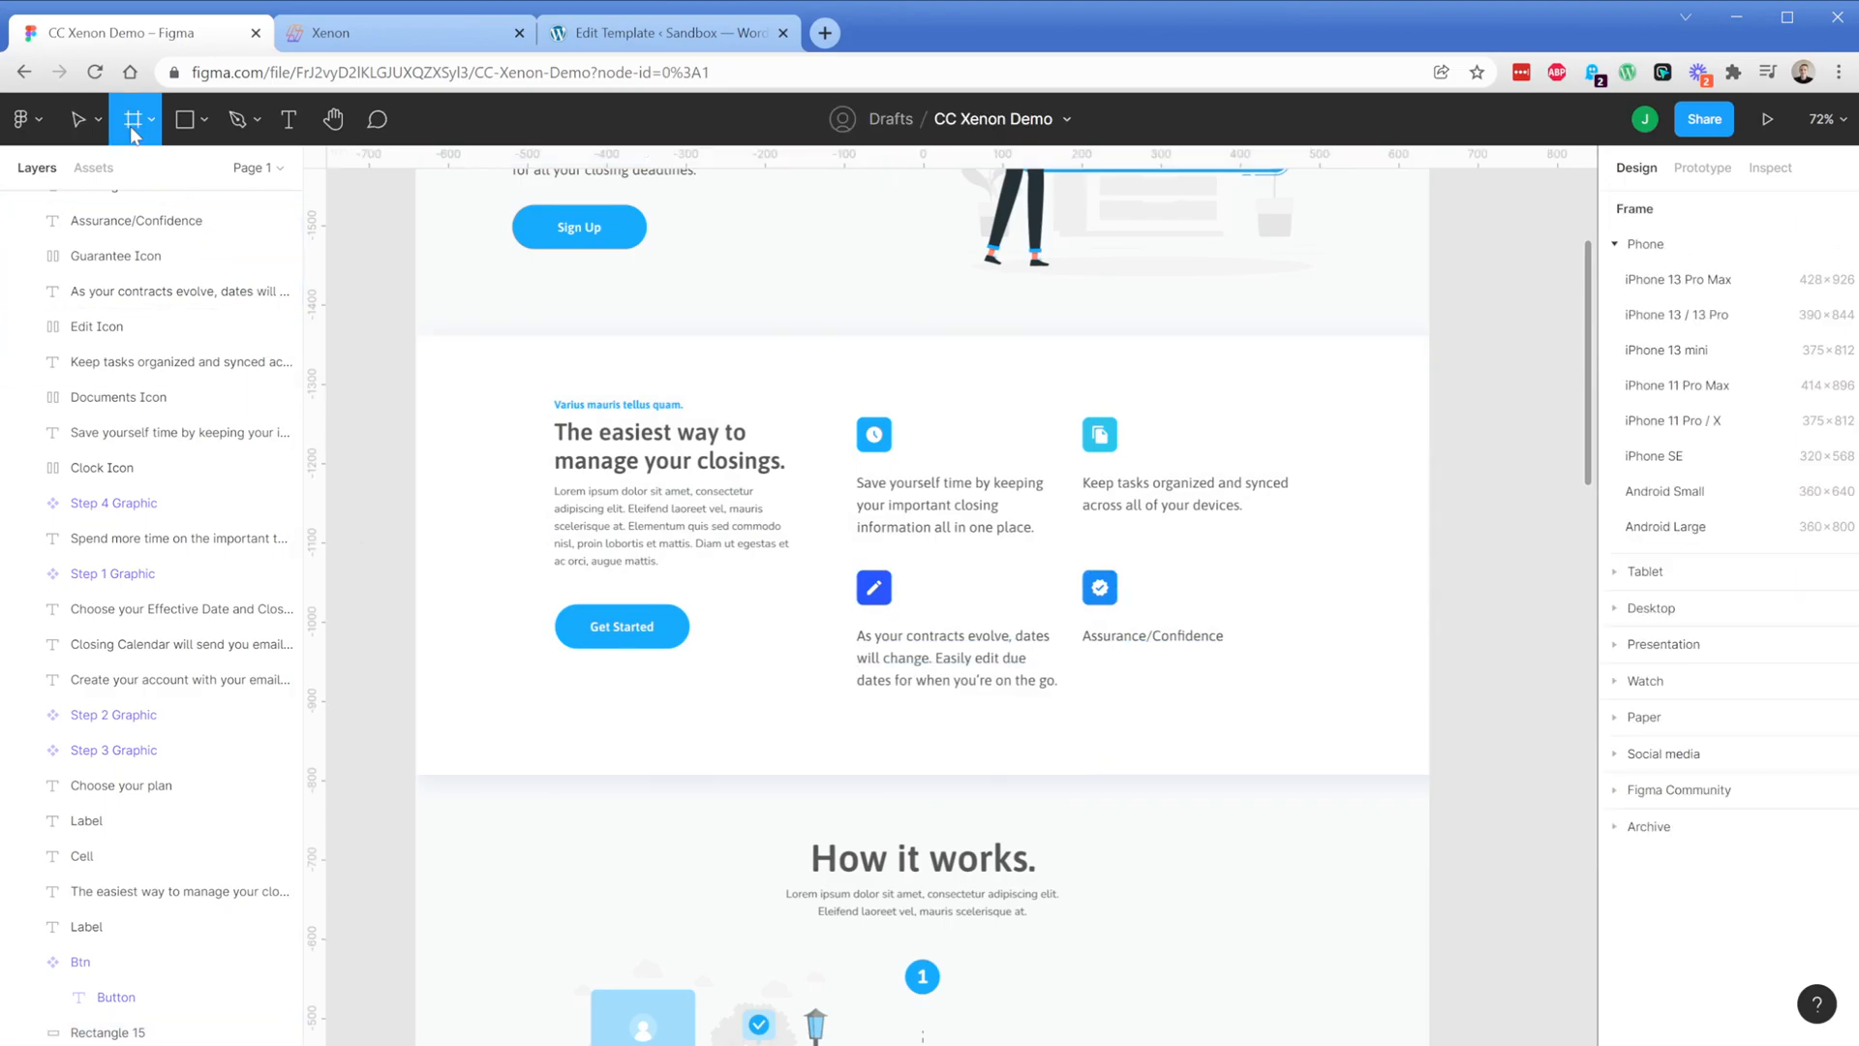
click(147, 133)
click(145, 172)
drag(416, 775, 1430, 335)
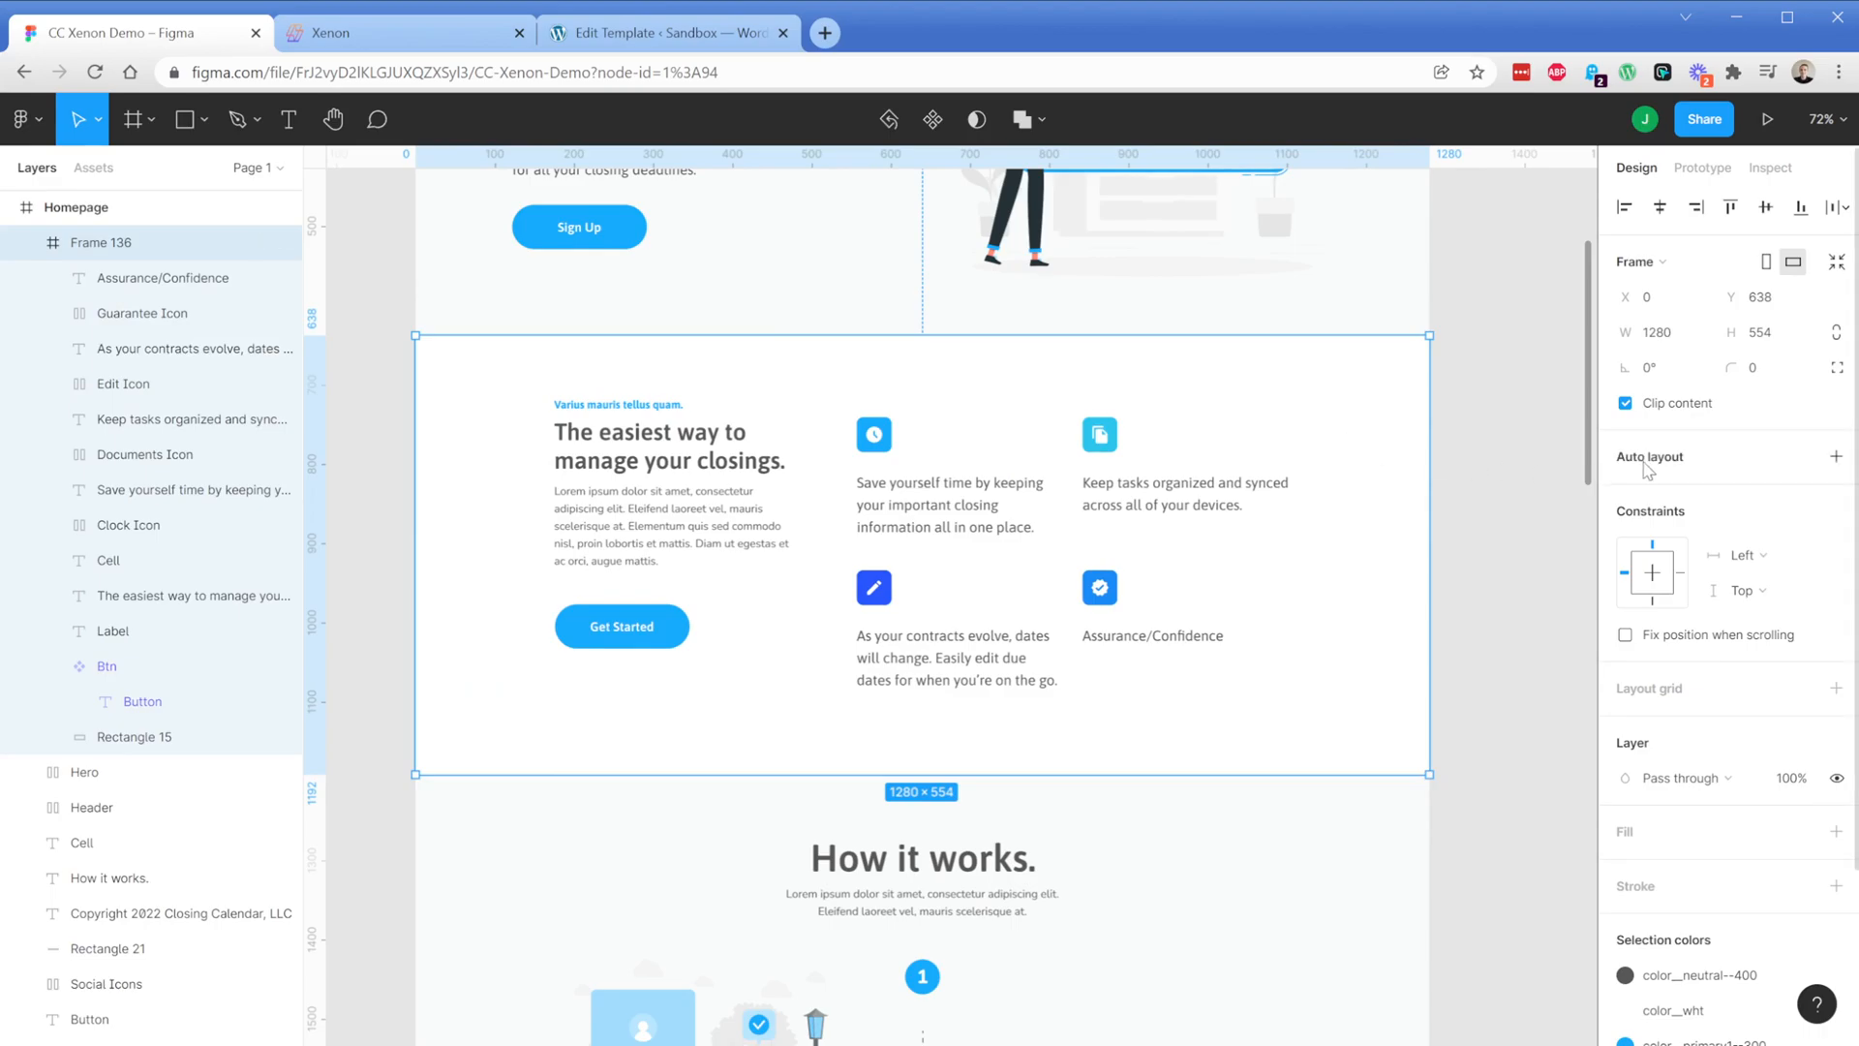
Try applying auto layout to the new section frame with its contents still ungrouped, and undo it
key(shift+a)
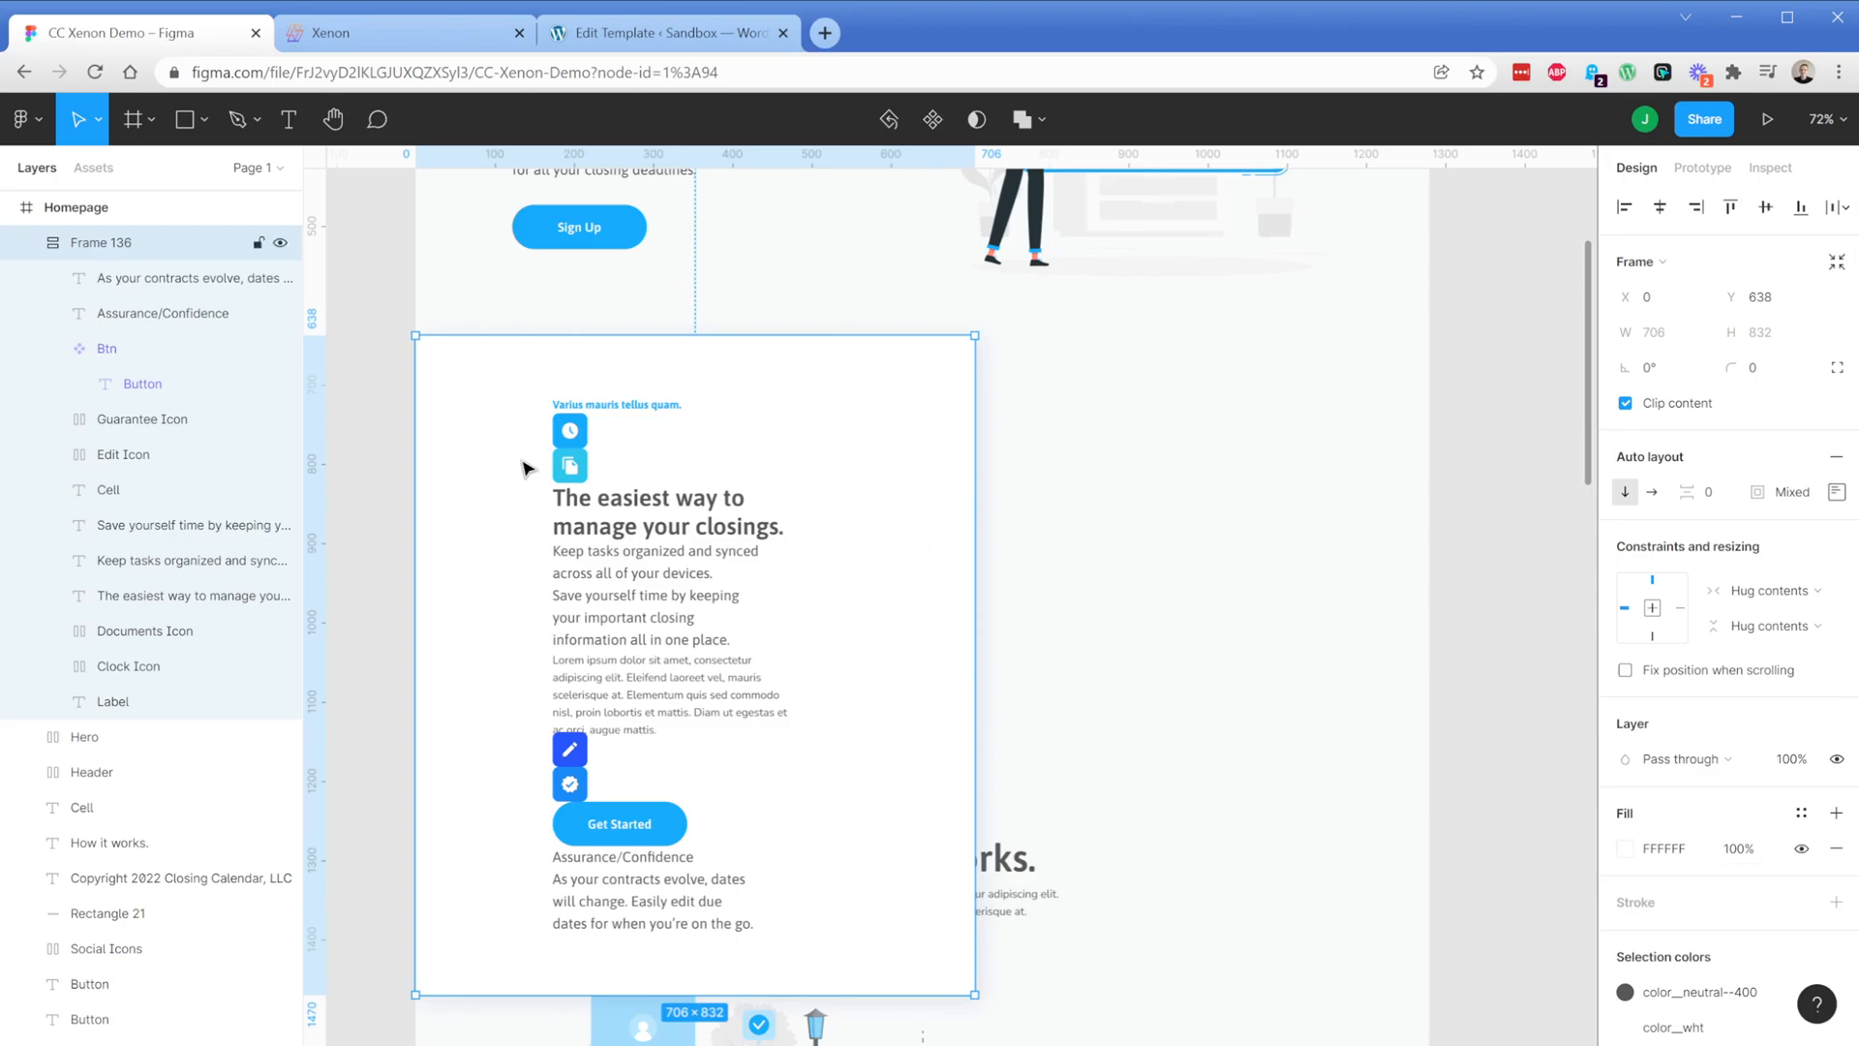
key(ctrl+z)
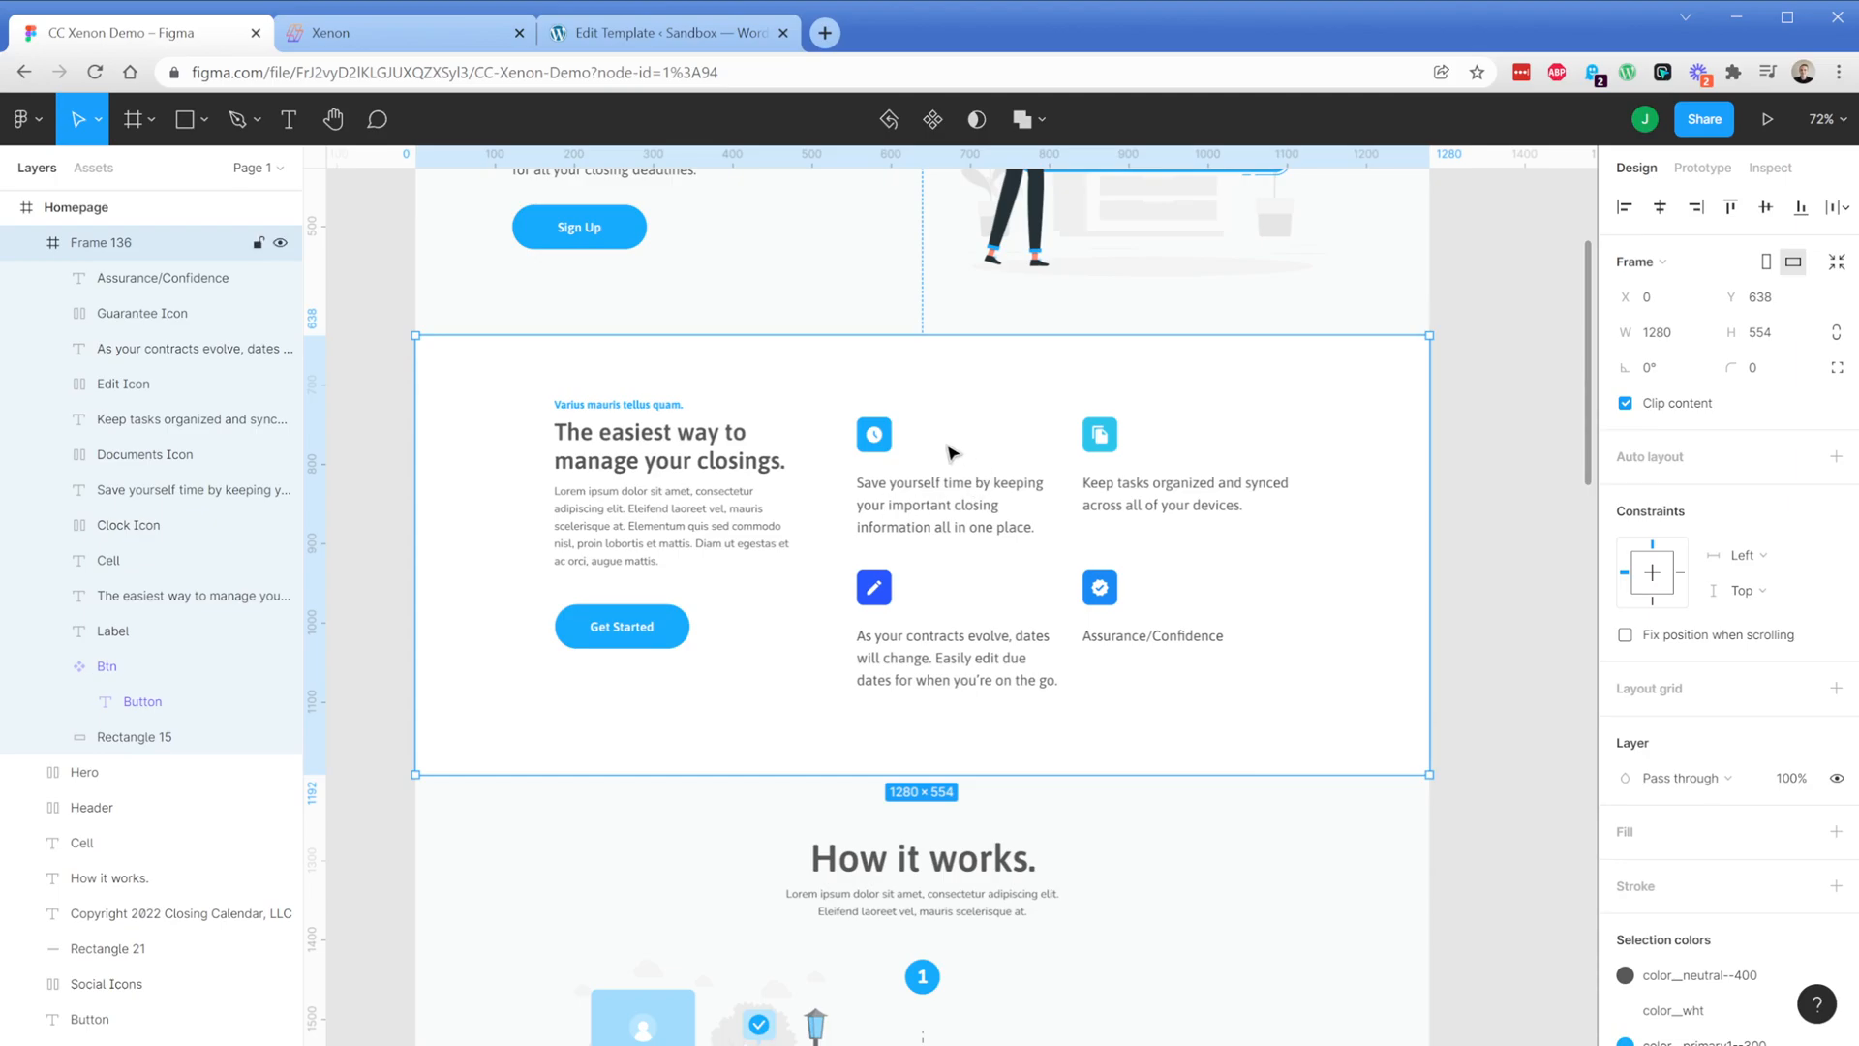
Group the Clock Icon with its "Save yourself time" text, and the Edit Icon with its "As your contracts evolve" text
click(881, 448)
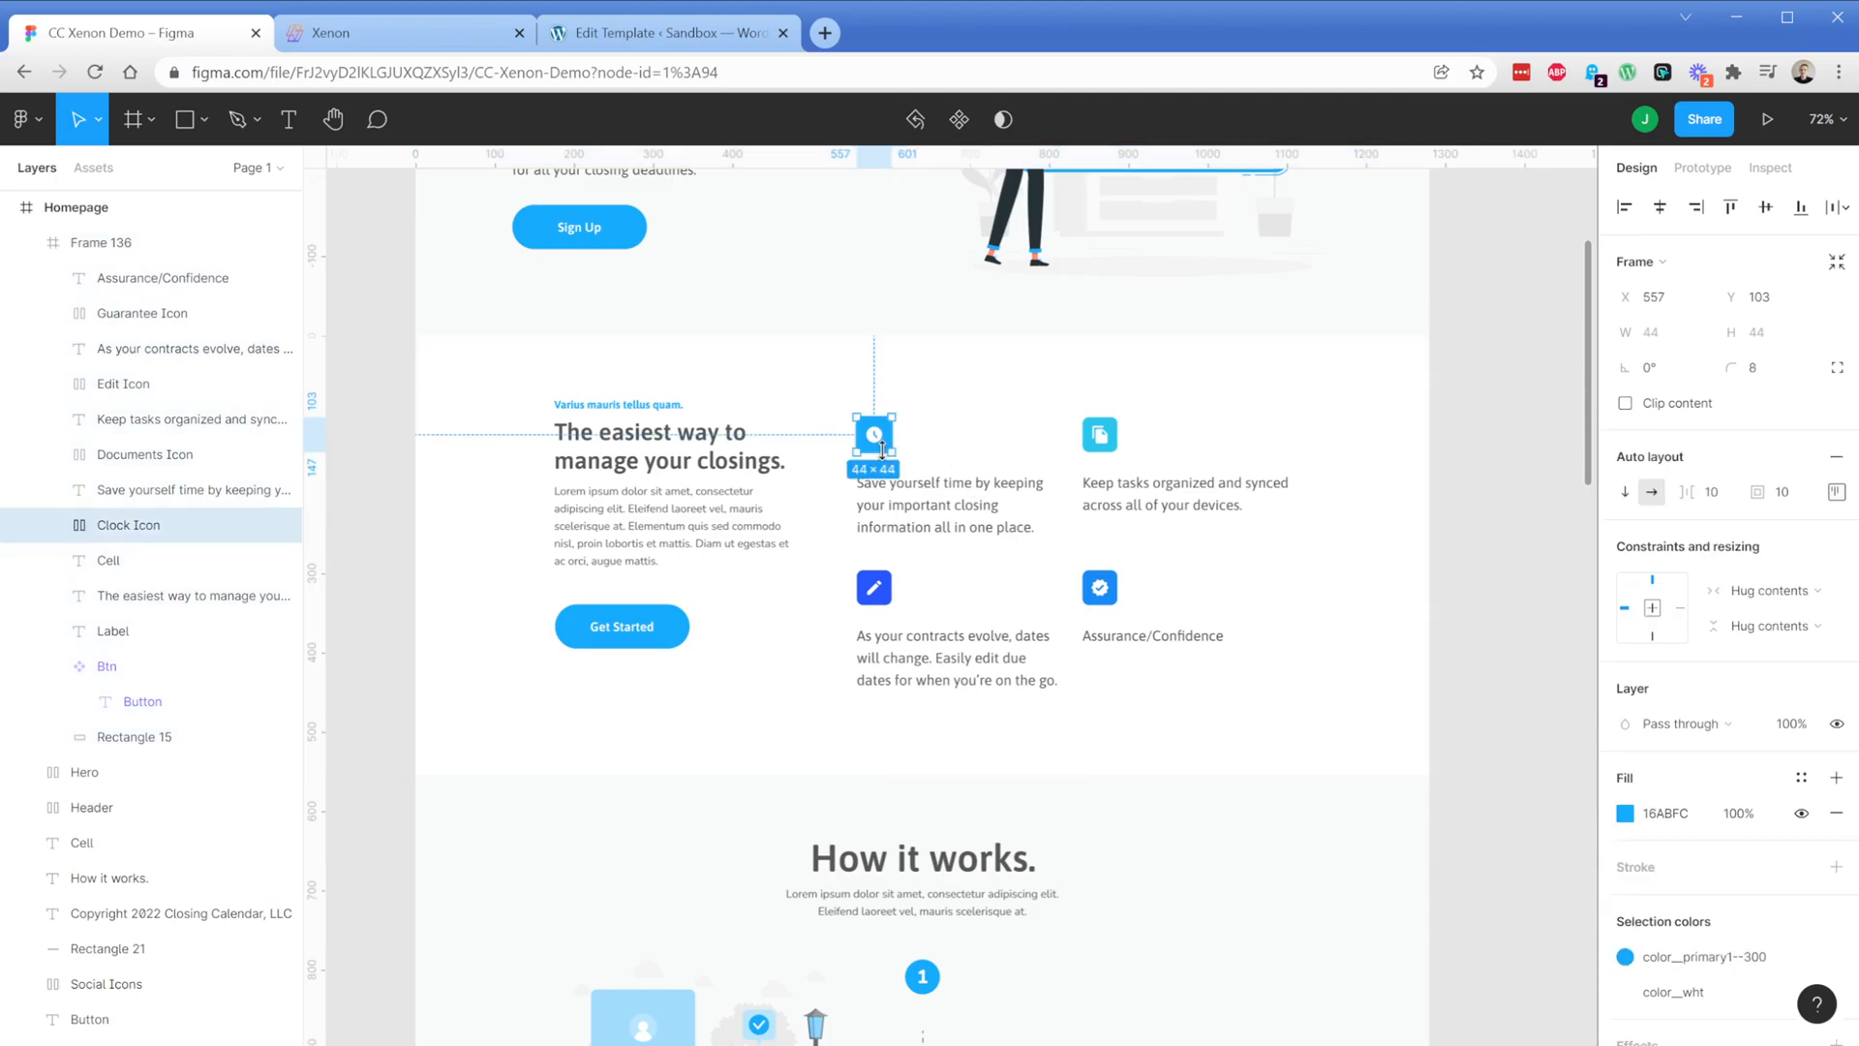
shift+click(937, 502)
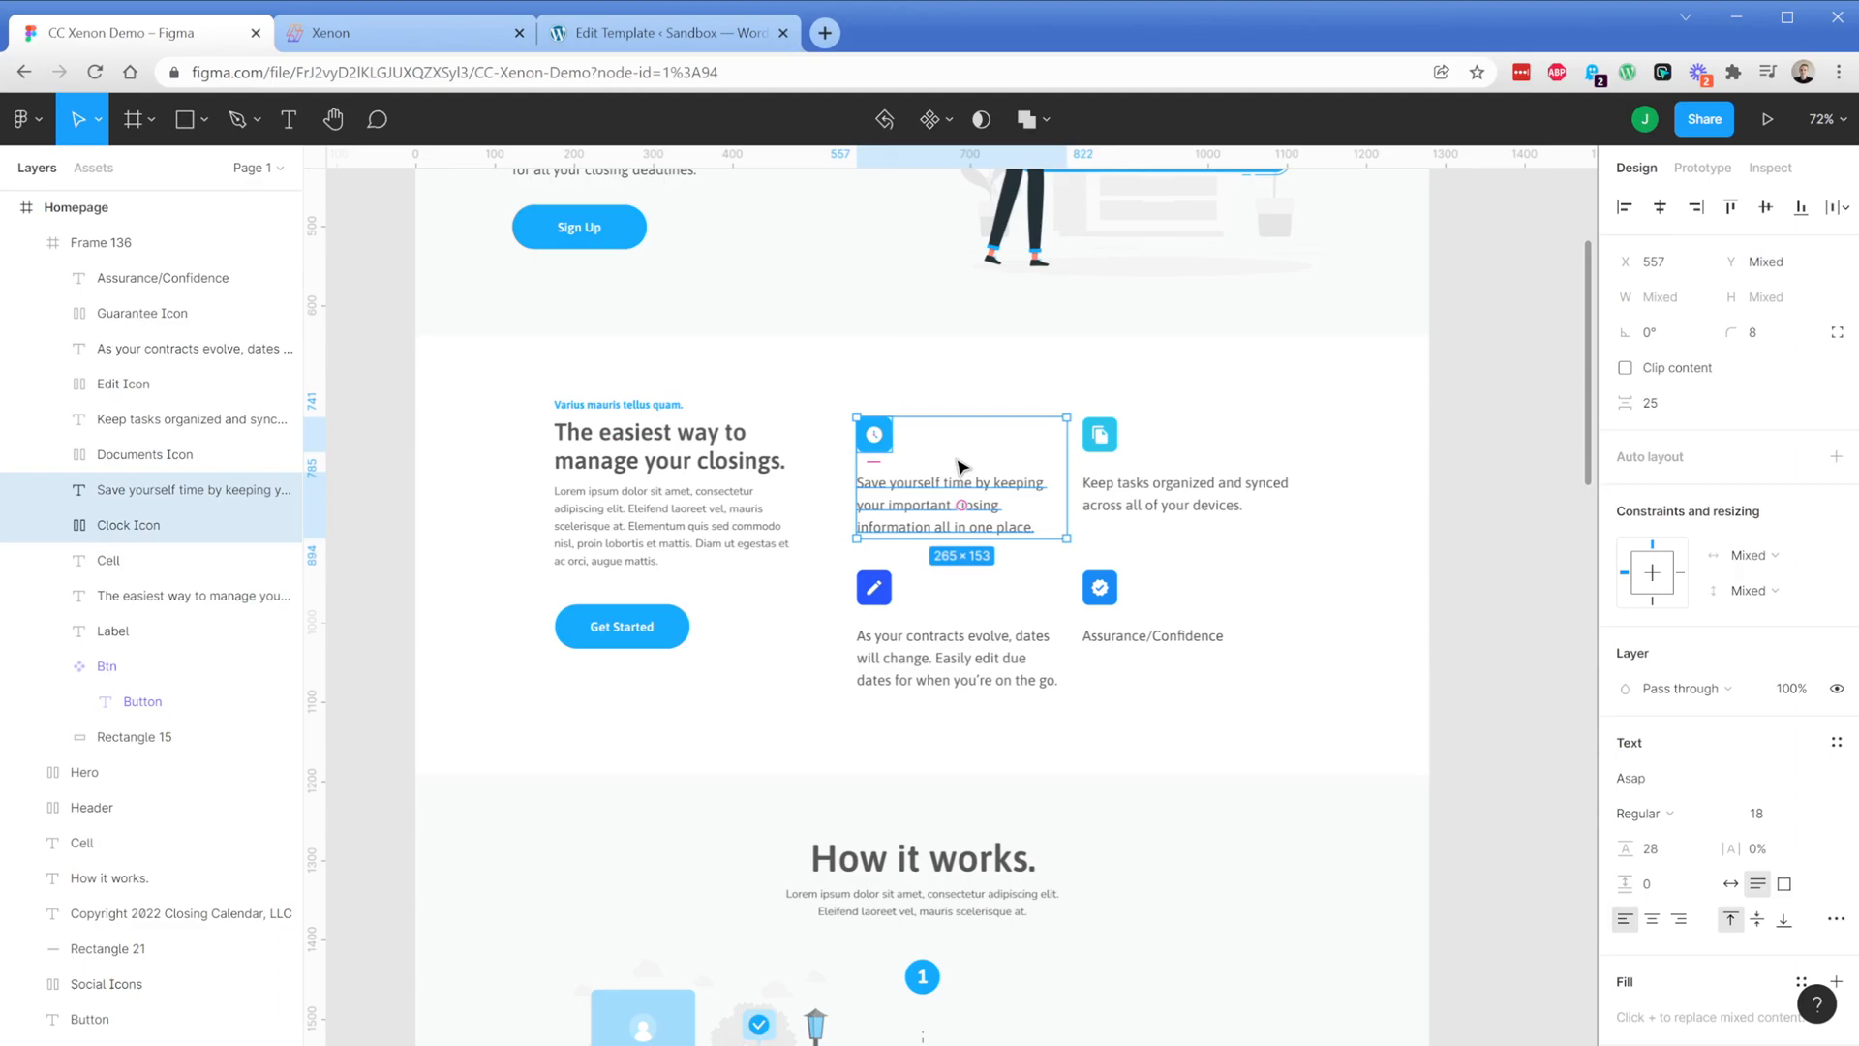
key(ctrl+g)
click(881, 592)
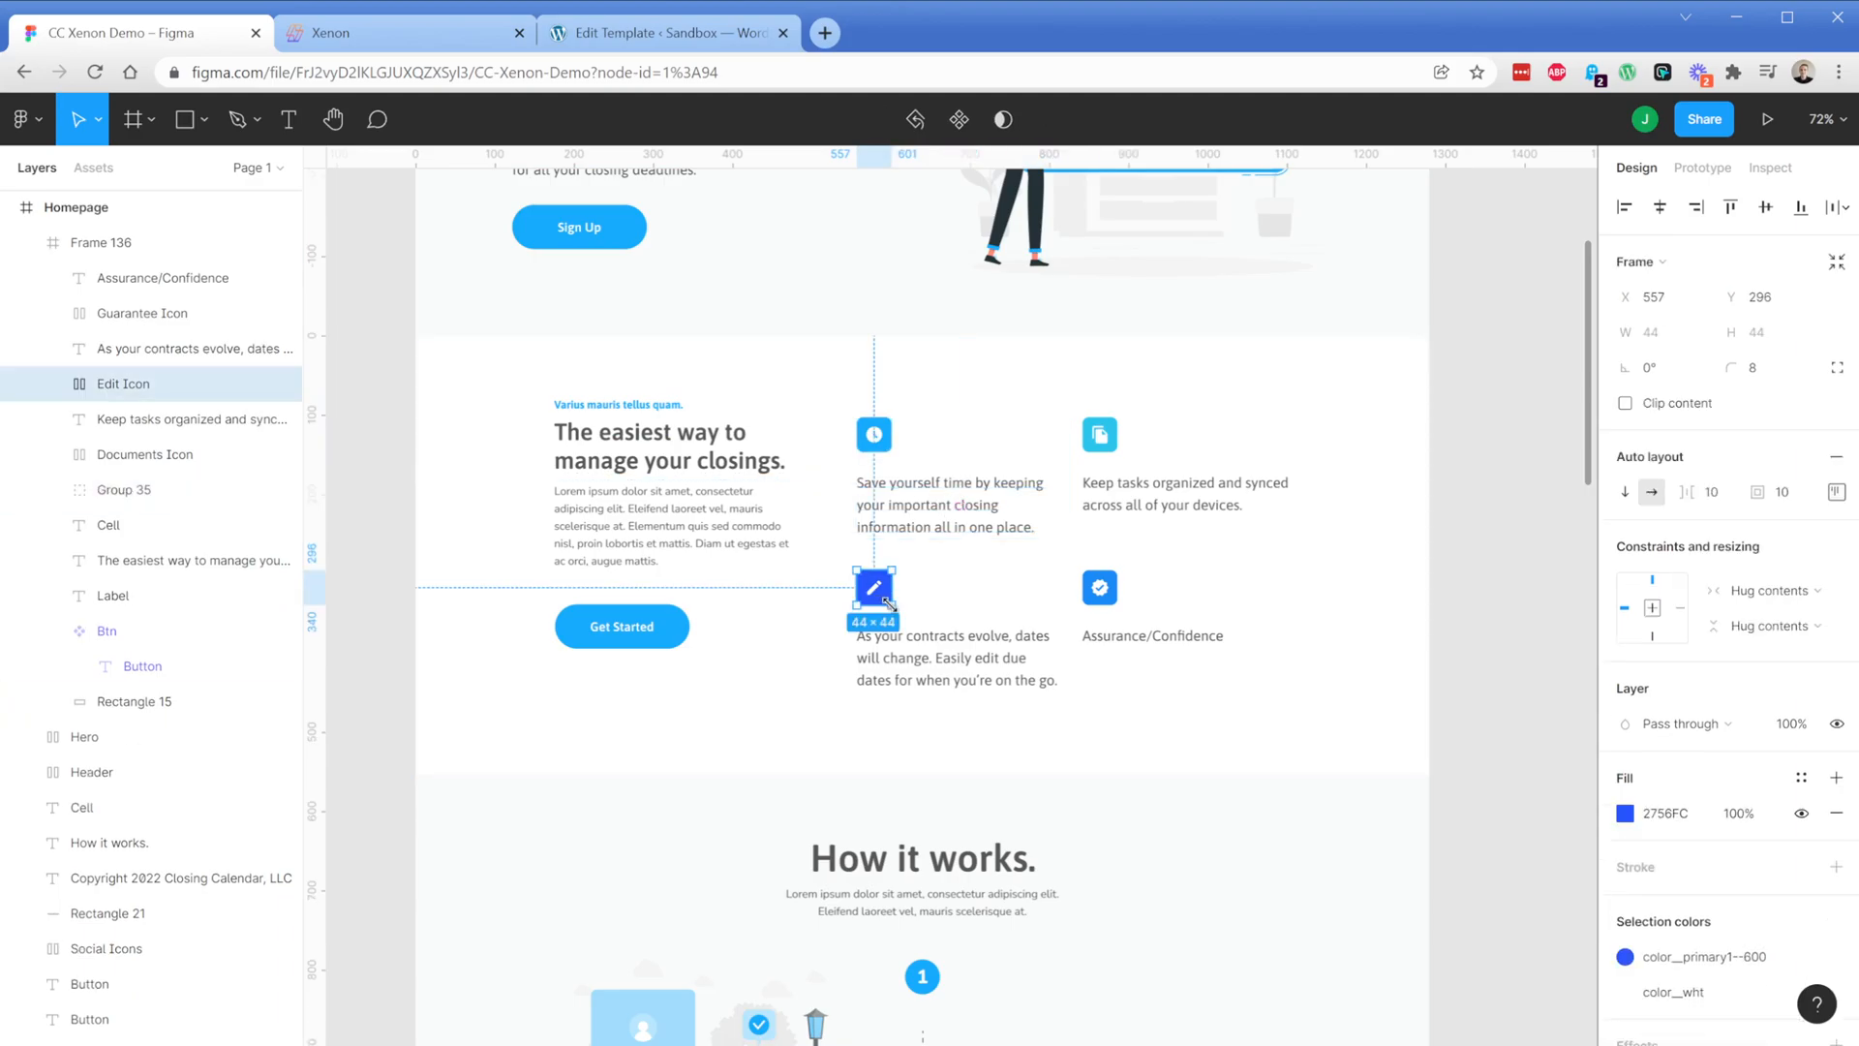
shift+click(944, 657)
key(ctrl+g)
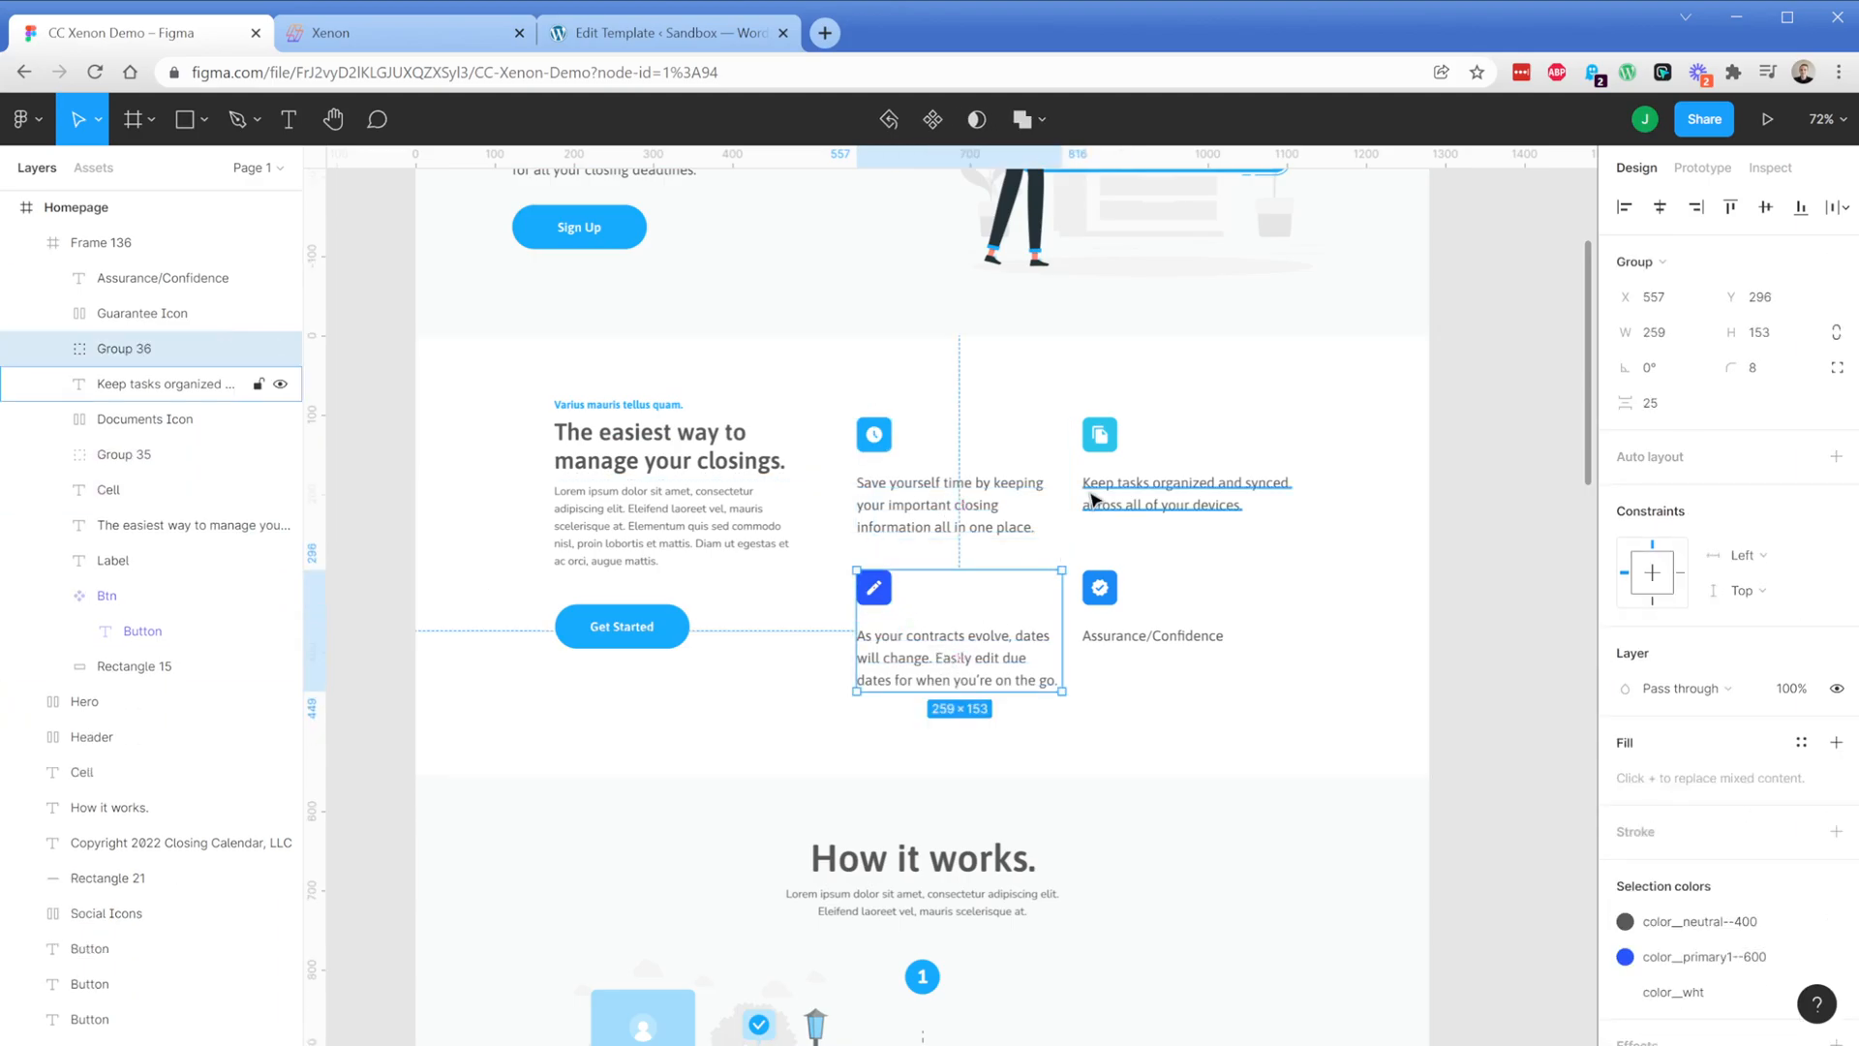
Group the Documents Icon with its "Keep tasks organized" text, and the Guarantee Icon with its "Assurance/Confidence" text
click(1099, 435)
shift+click(1182, 499)
key(ctrl+g)
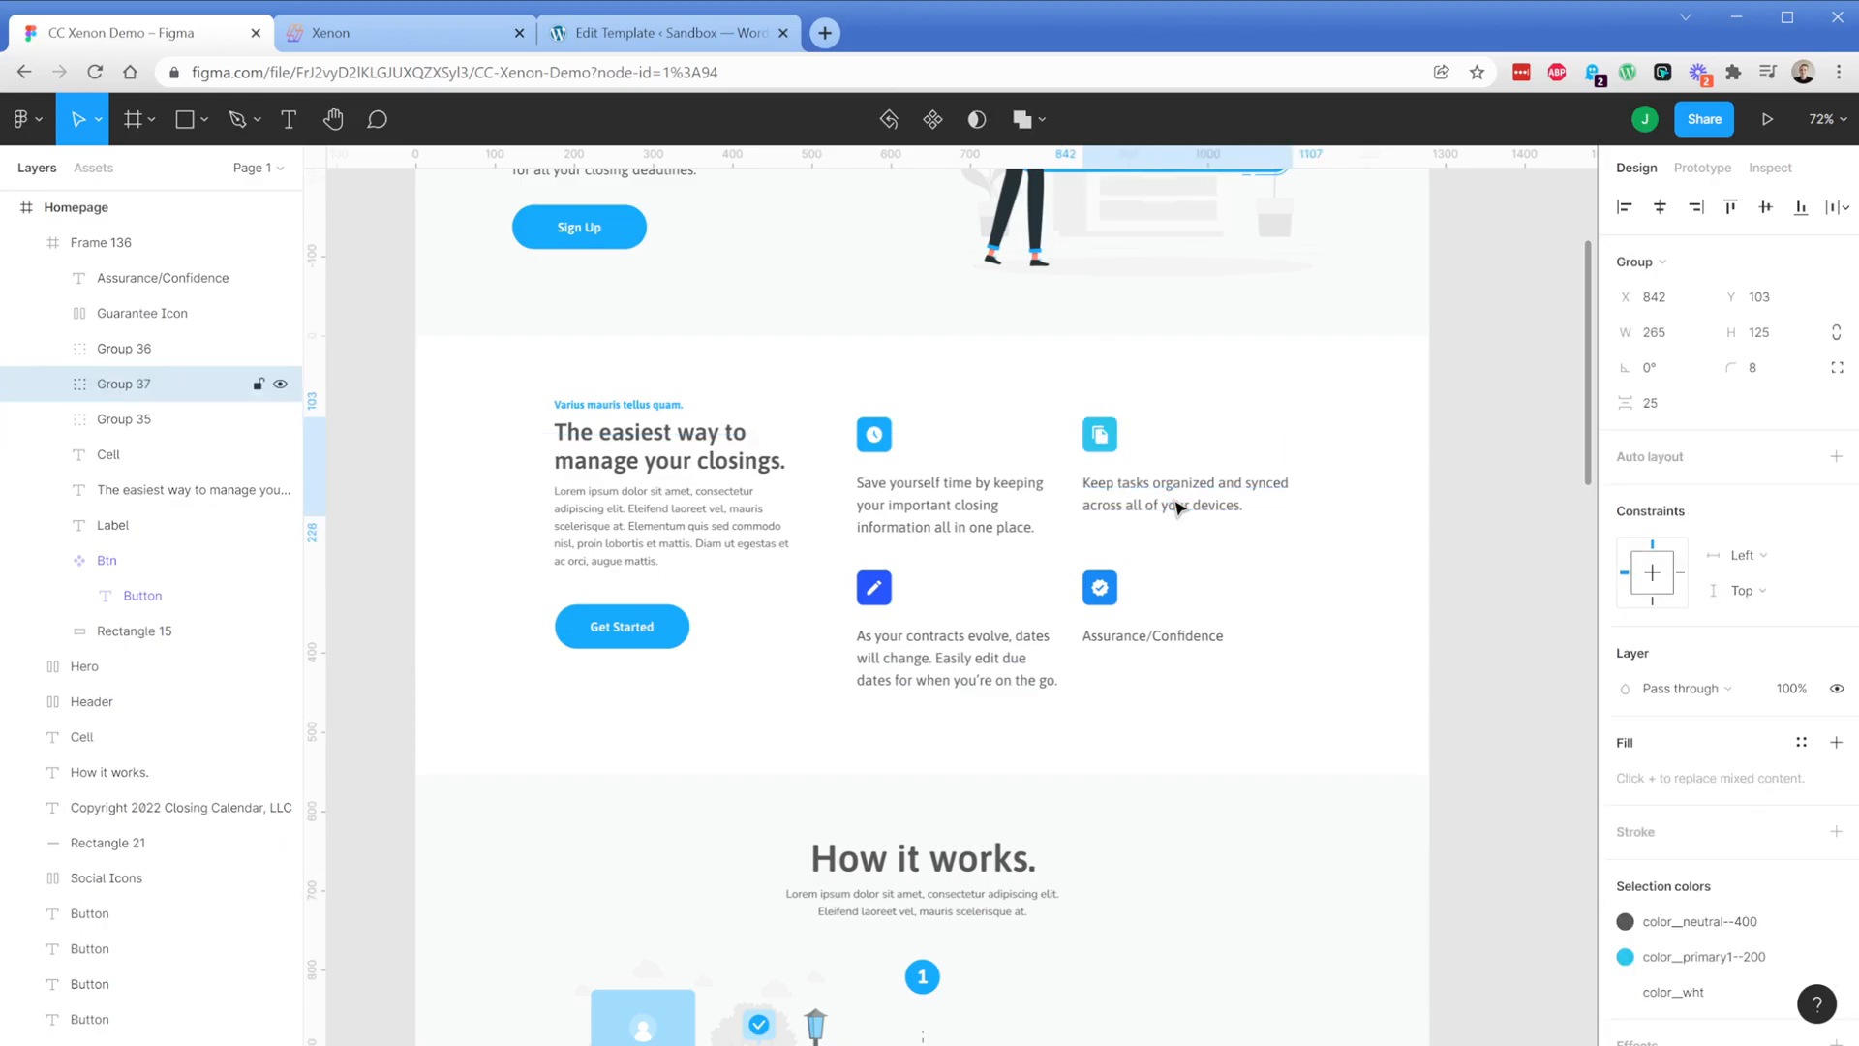
click(1100, 586)
shift+click(1148, 637)
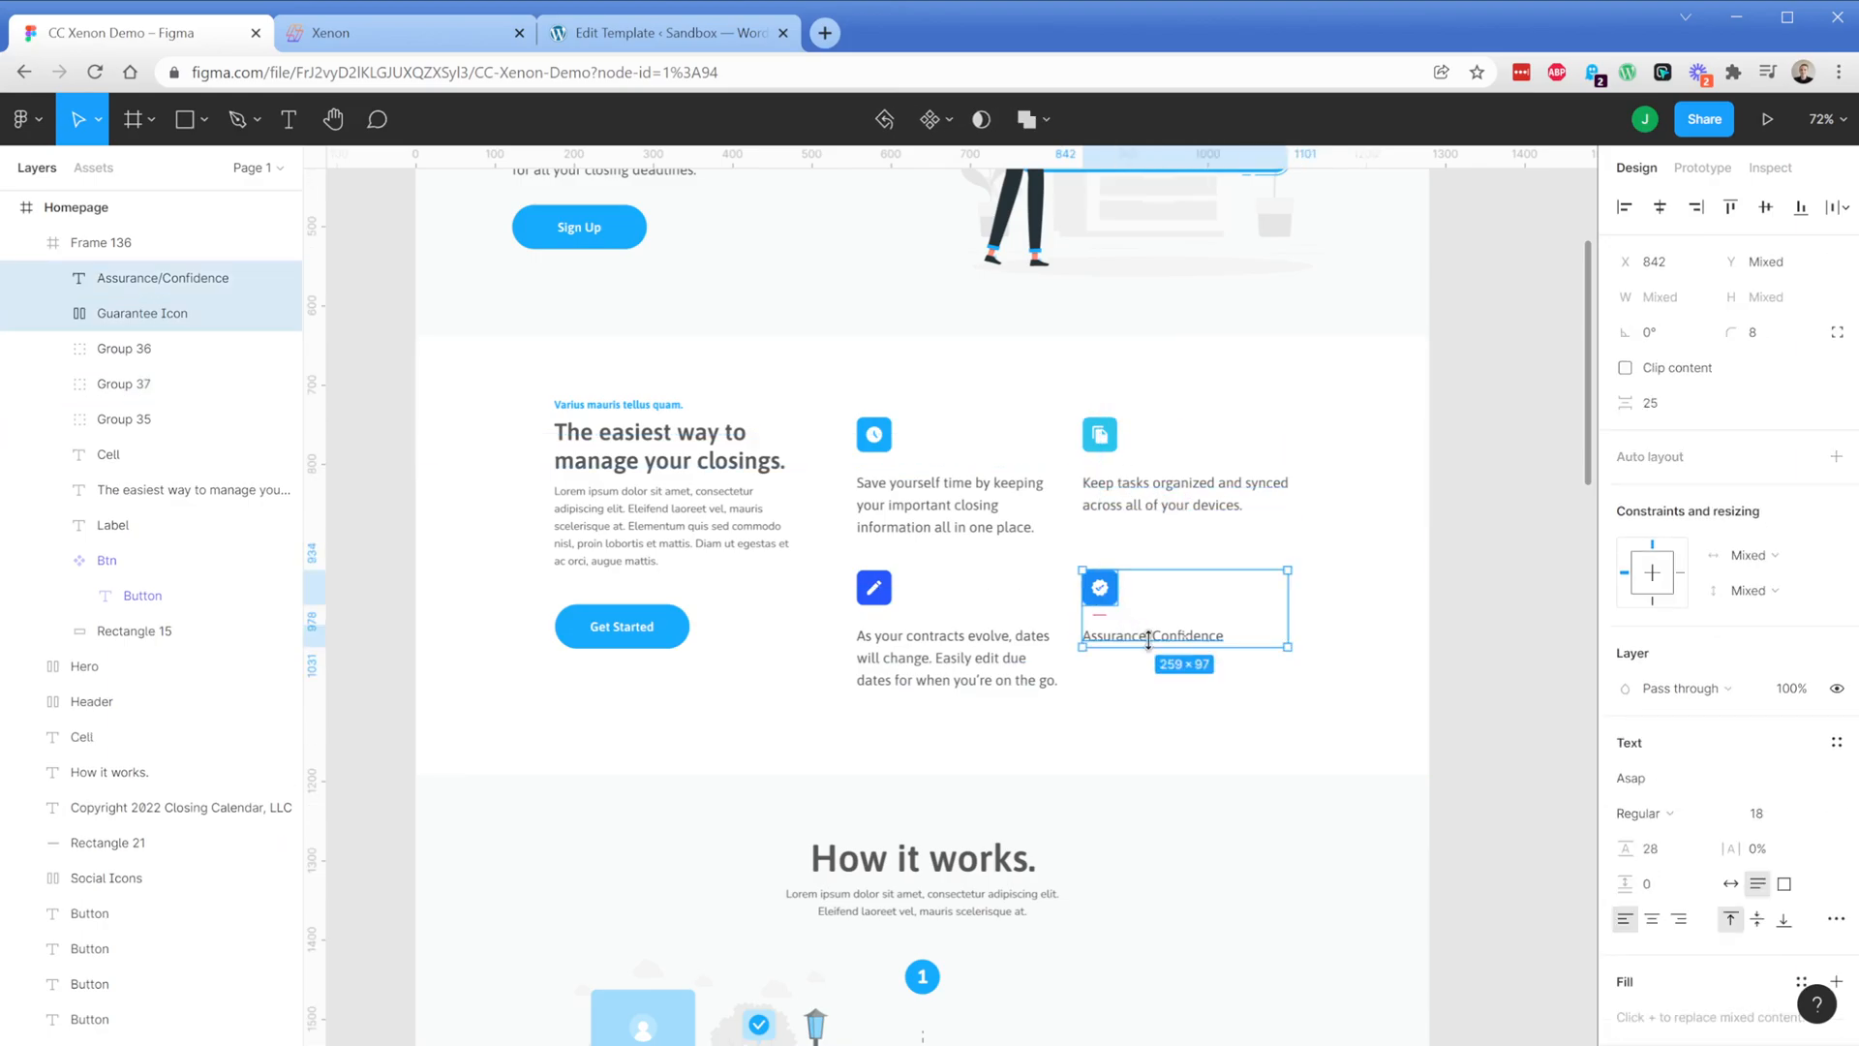
key(ctrl+g)
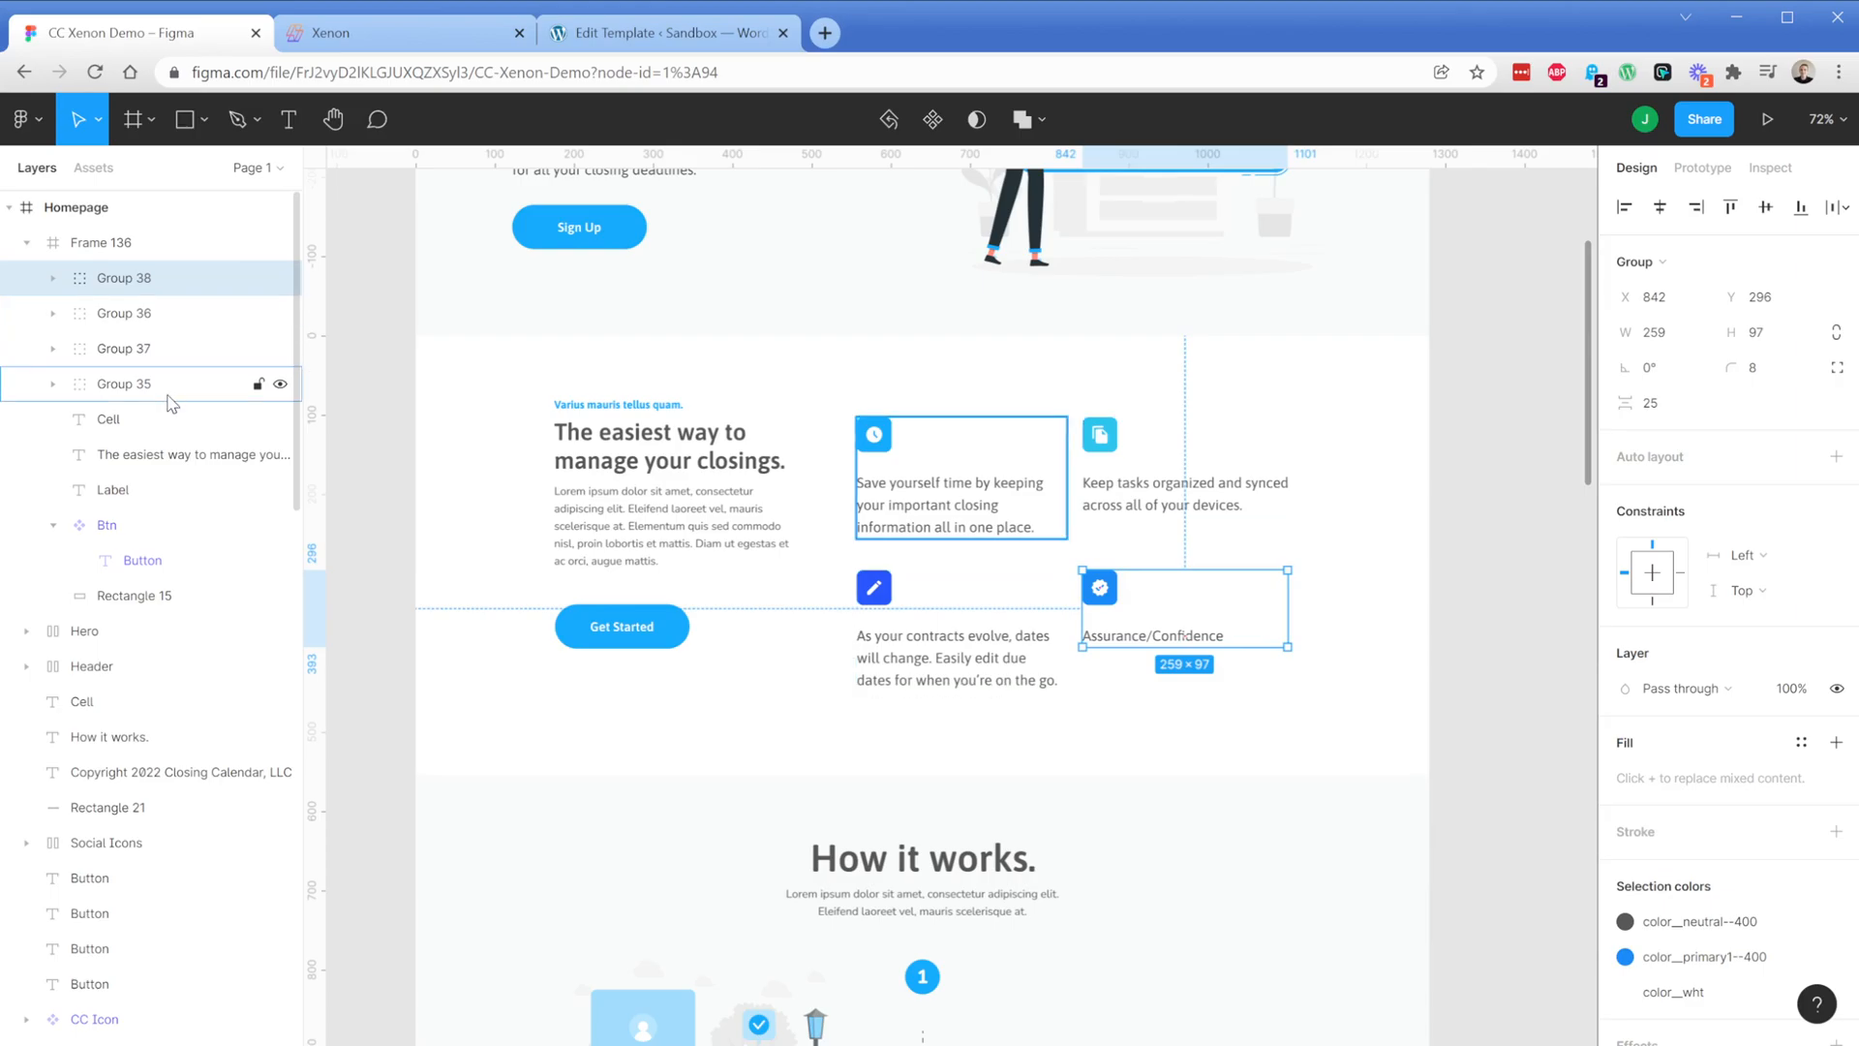
Rename the group with the Assurance/Confidence text as Assurance and the group with the pencil icon as Edit
double_click(145, 280)
text(Assurance)
key(Return)
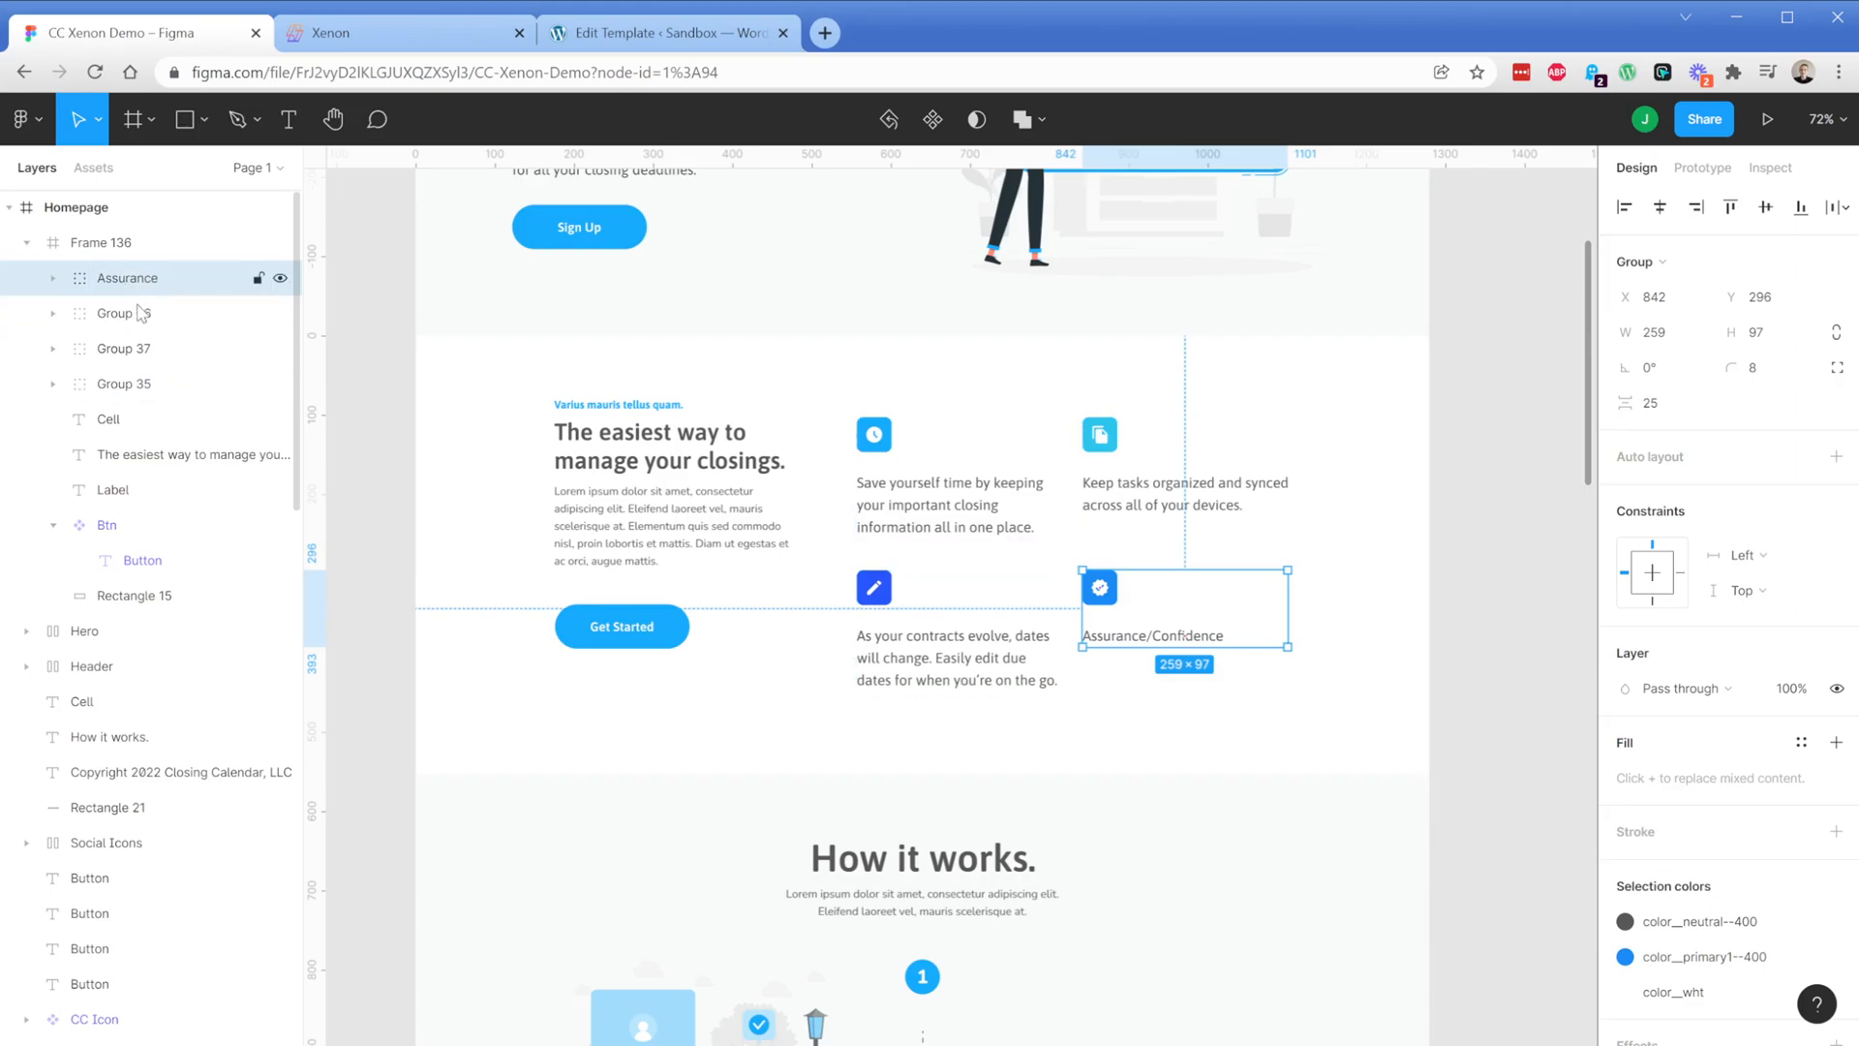
click(124, 314)
double_click(146, 316)
key(Escape)
double_click(145, 316)
text(Edit)
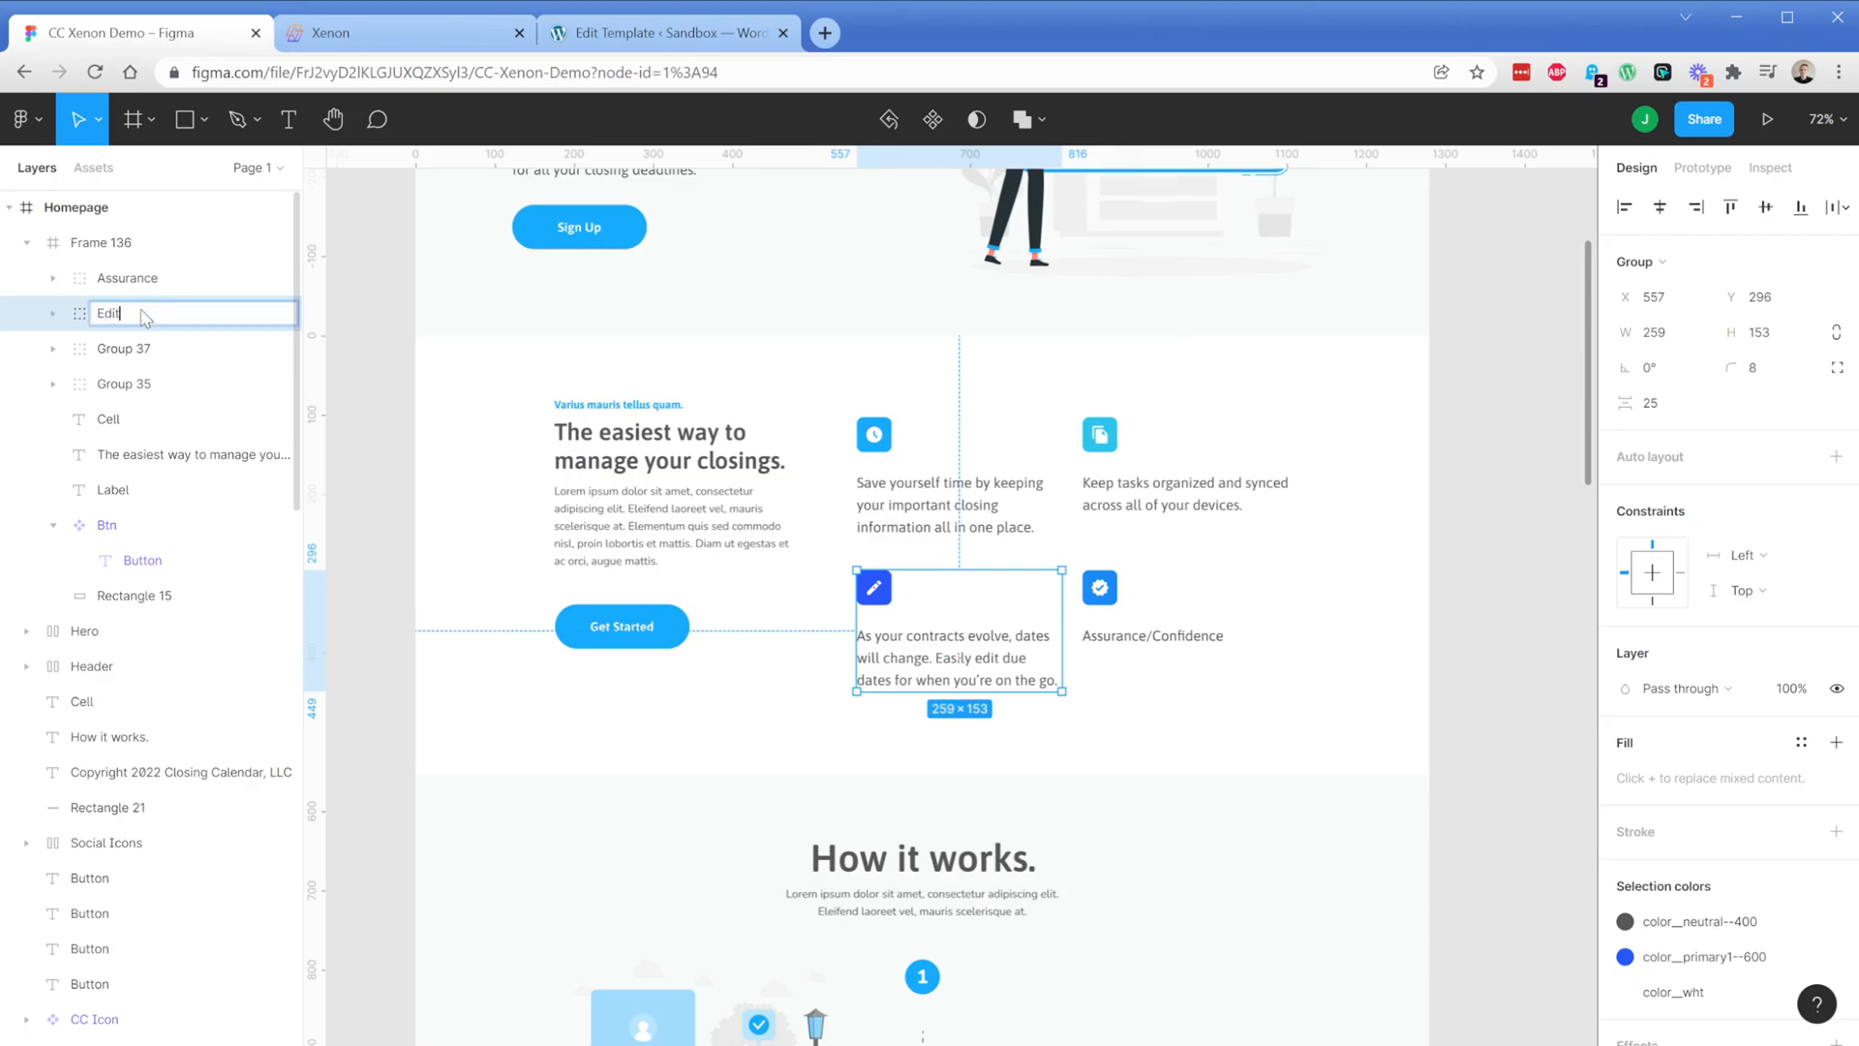
key(Return)
Rename the "Keep tasks organized" group as Files and the "Save yourself time" group as Clock
click(149, 356)
double_click(145, 350)
text(Files)
key(Return)
double_click(145, 385)
text(Clock)
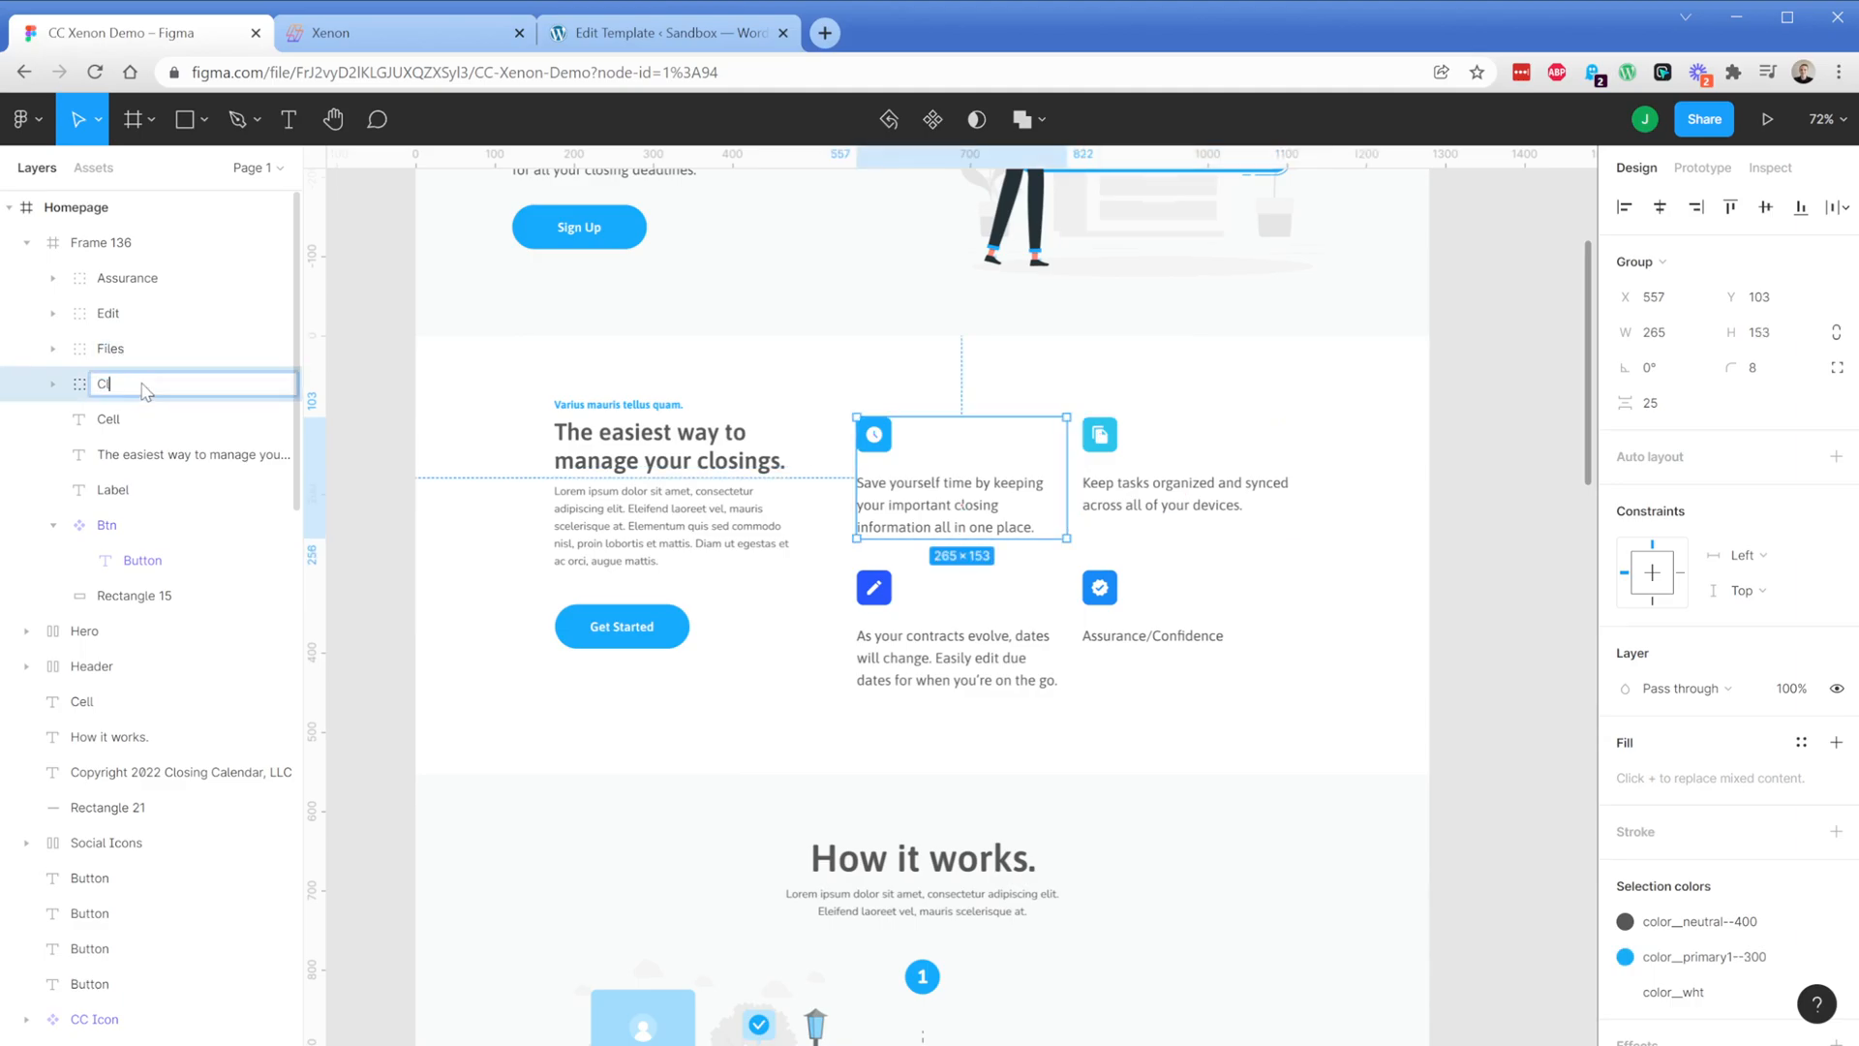
key(Return)
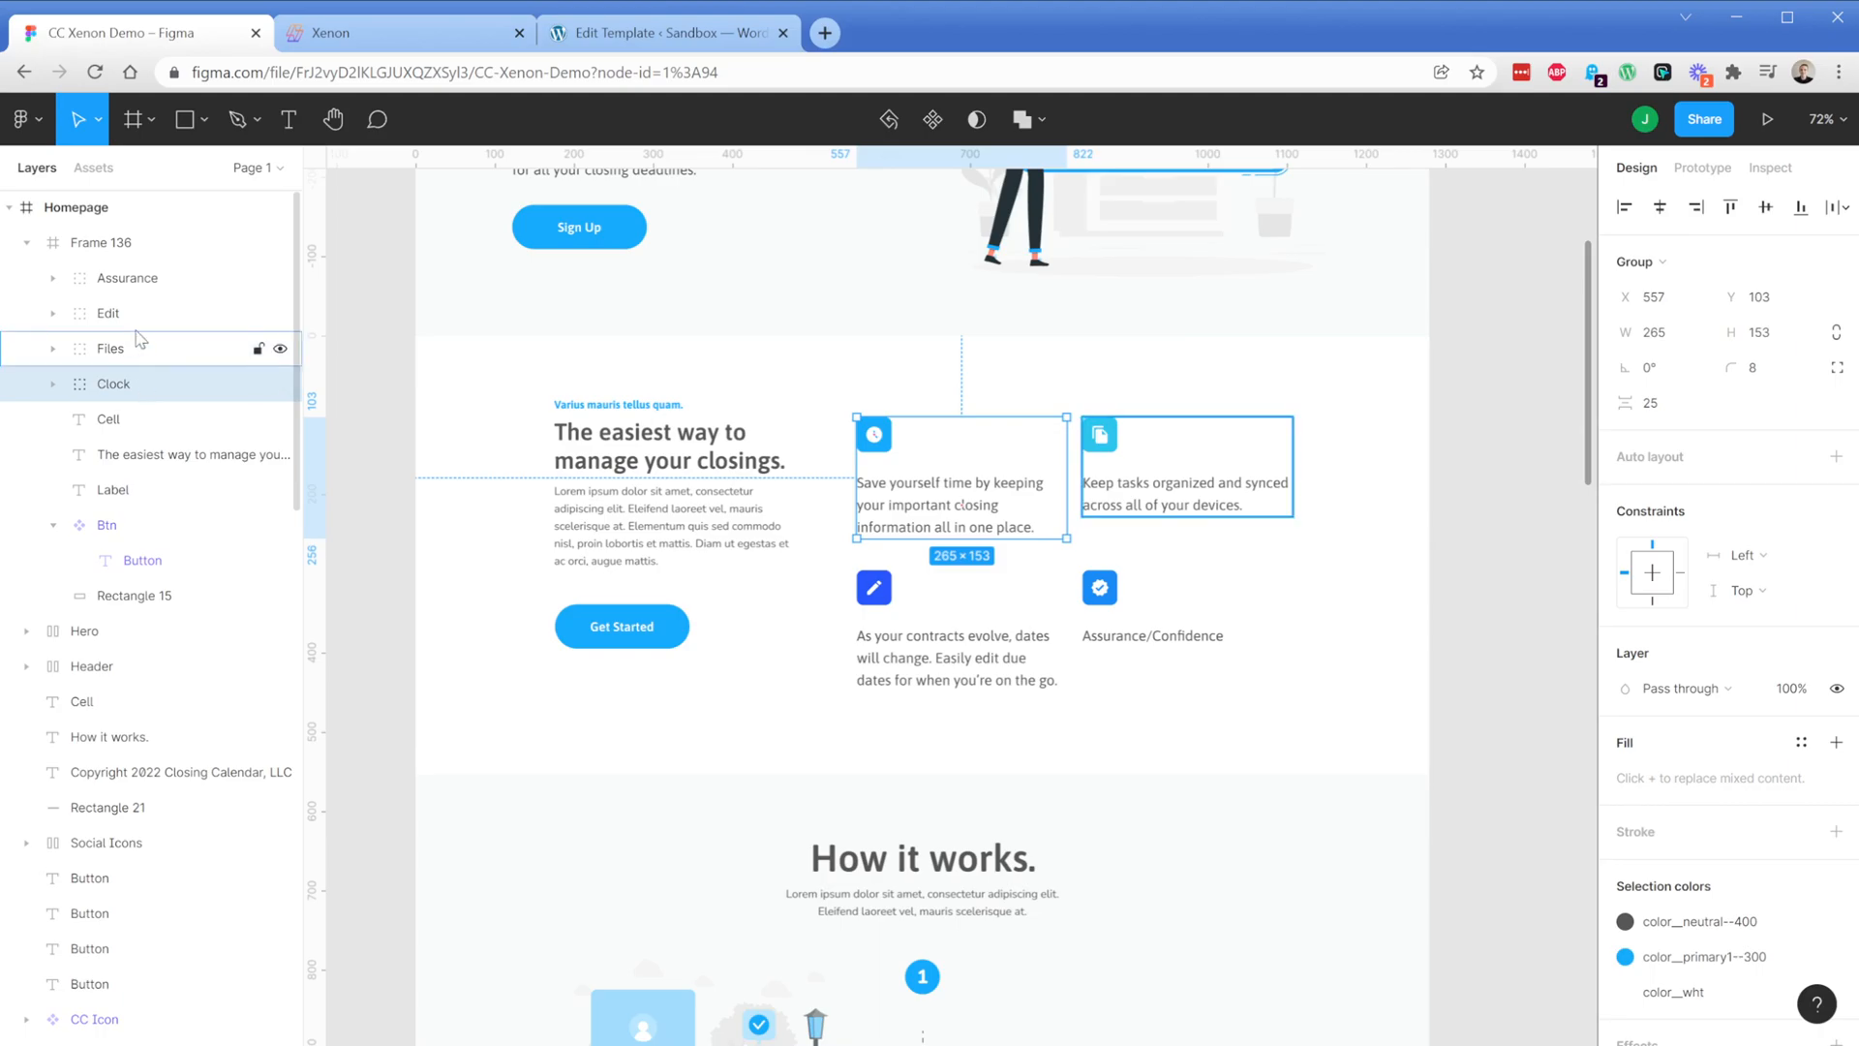
Combine the Assurance, Edit, Files and Clock groups into one parent group and expand it
shift+click(133, 284)
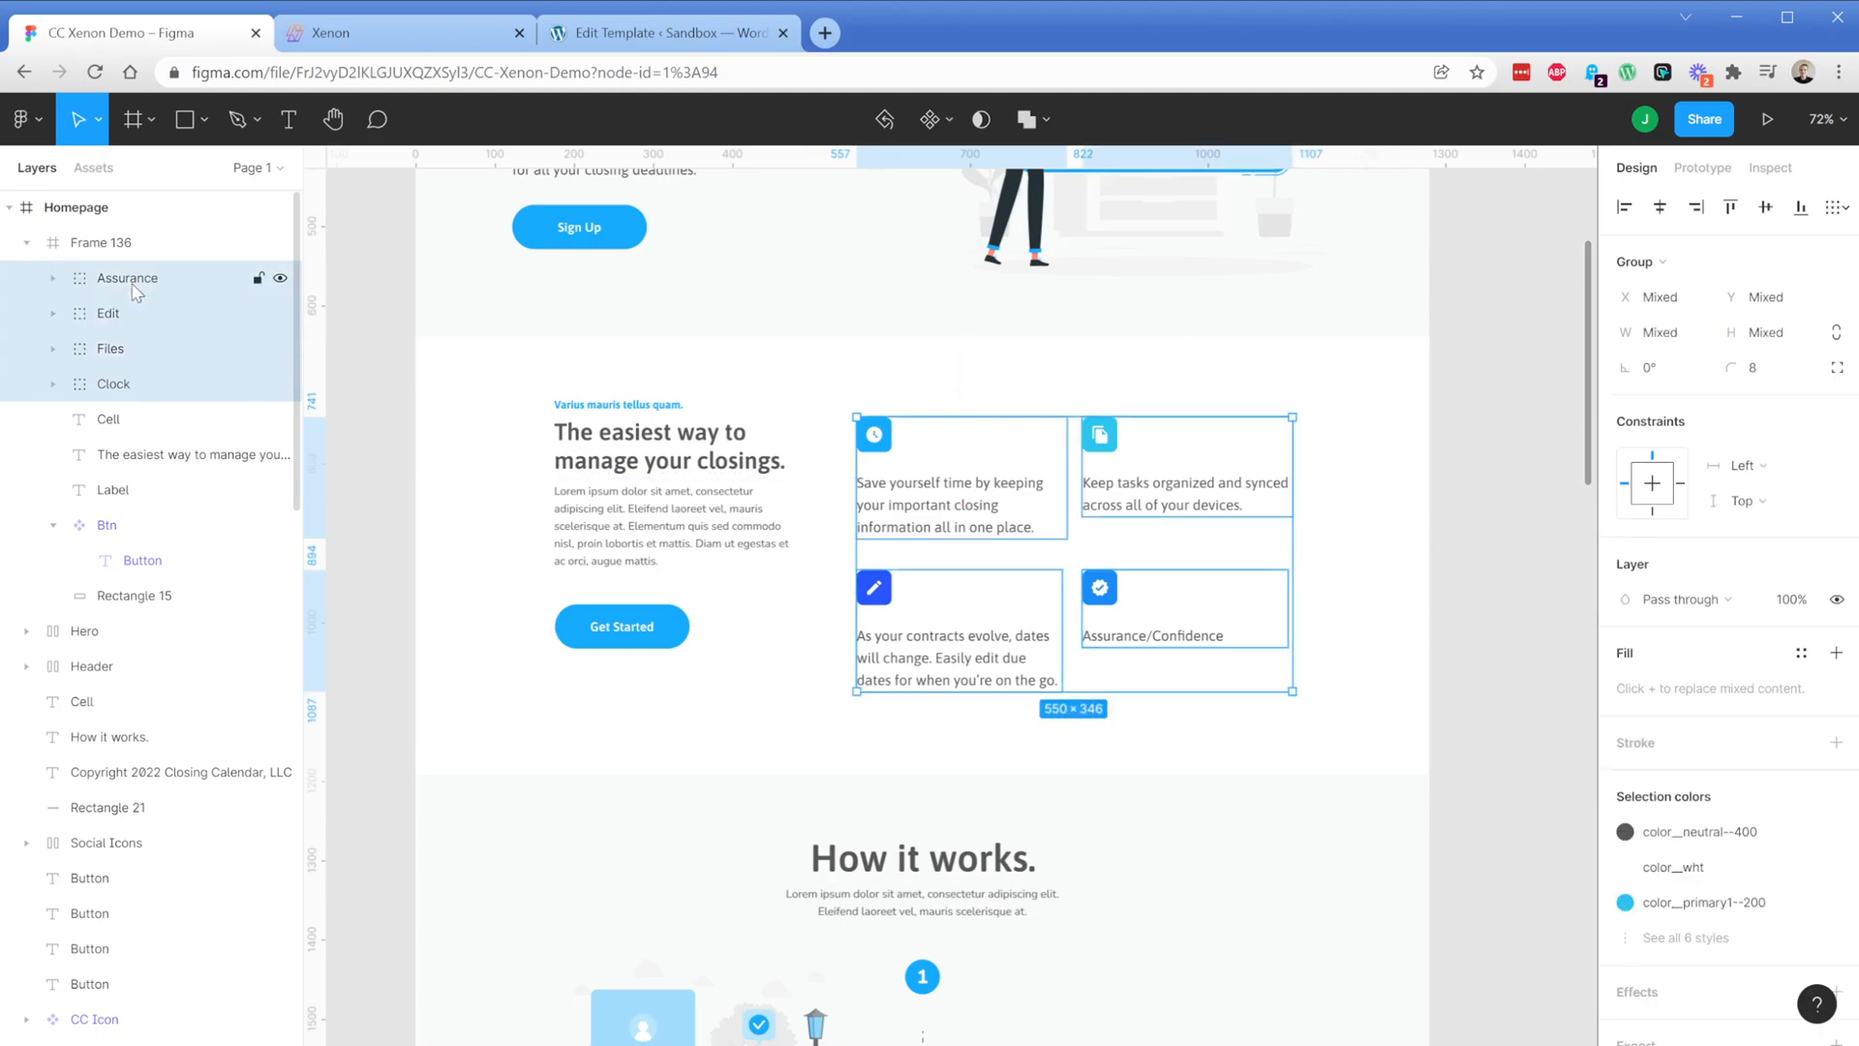
key(ctrl+g)
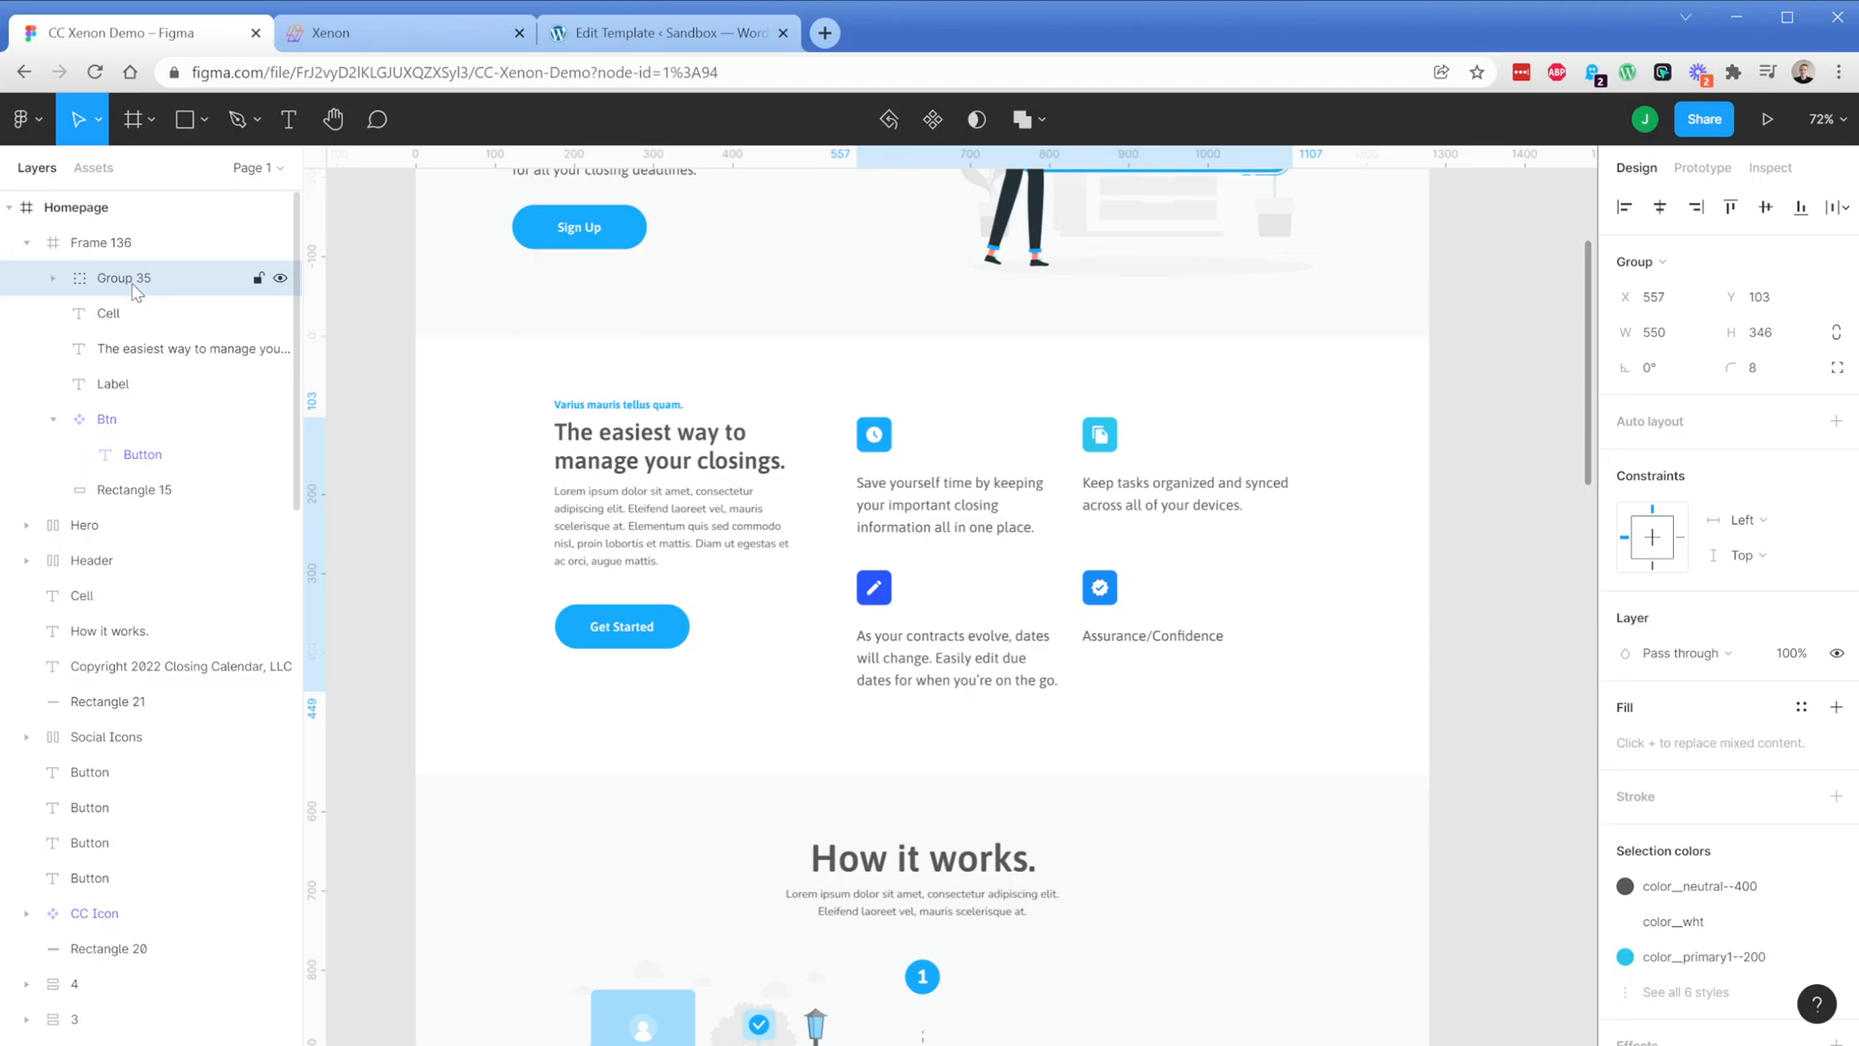
click(53, 278)
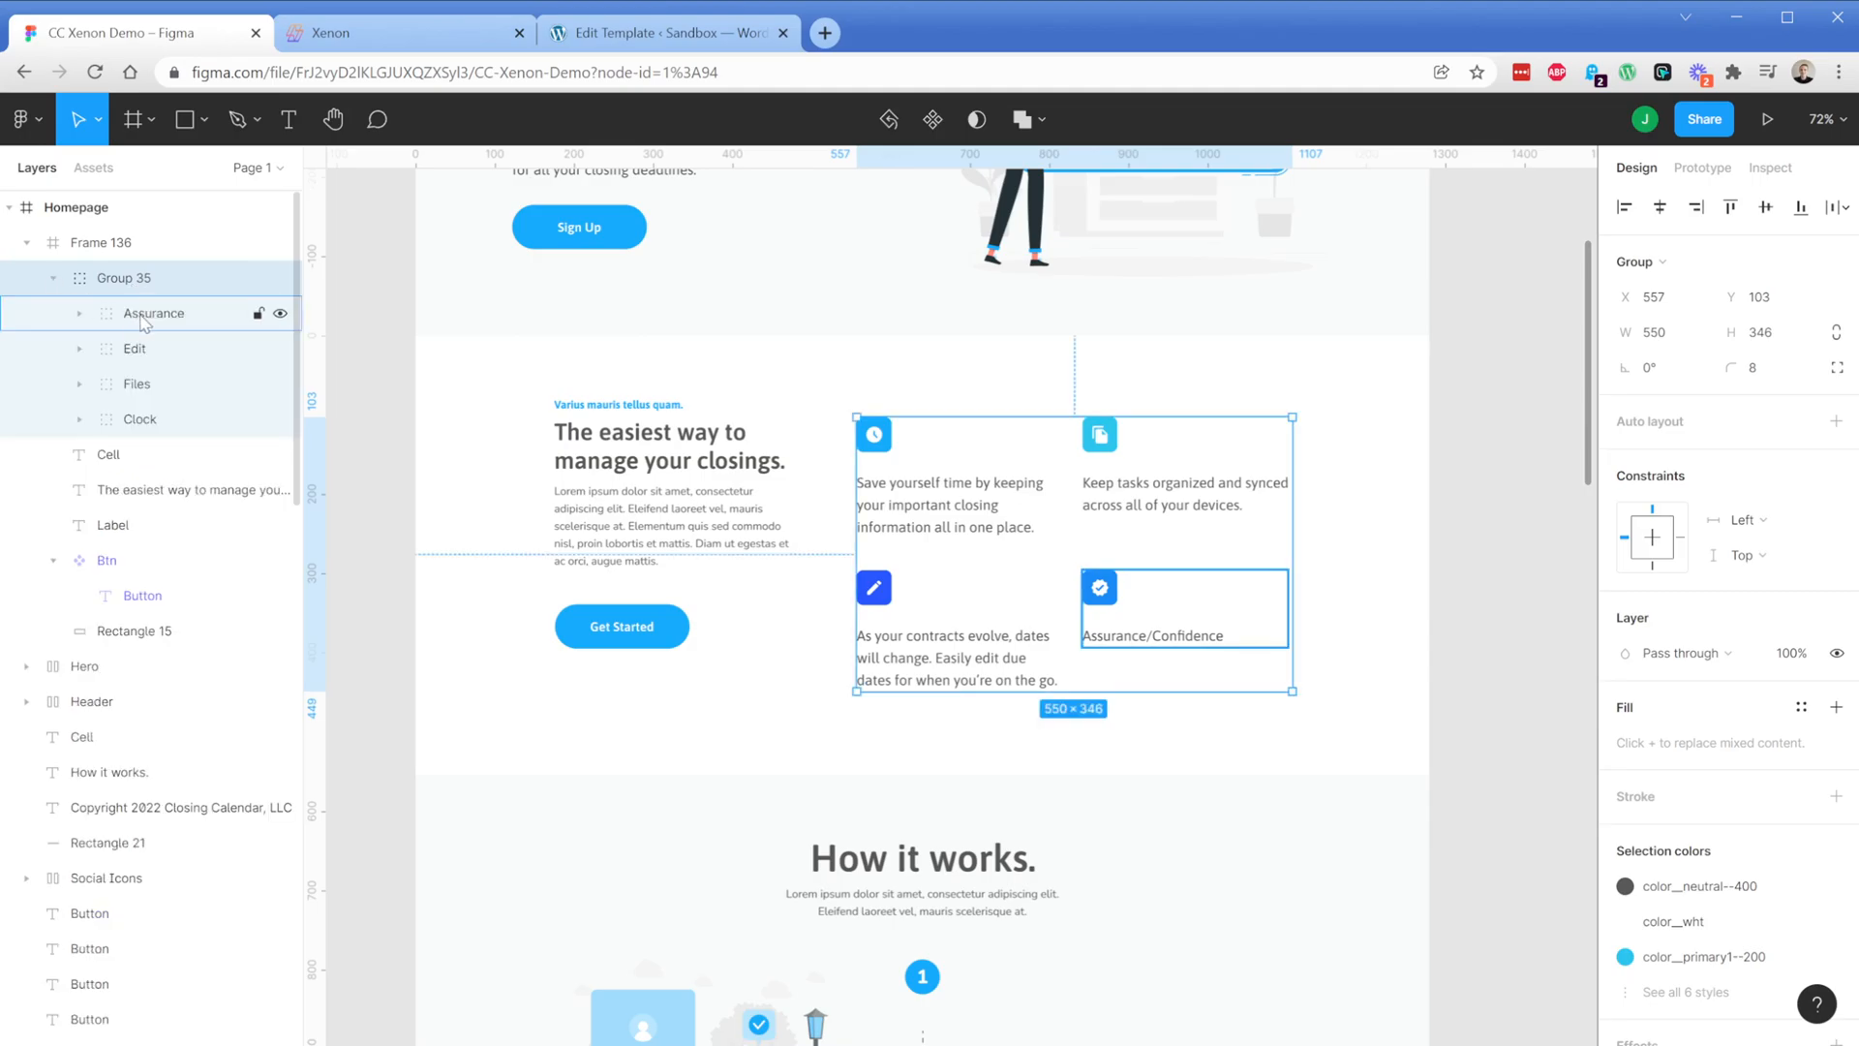
Inside the parent group, group Assurance with Files as one column and Edit with Clock as the other
click(144, 314)
shift+click(148, 360)
shift+click(148, 385)
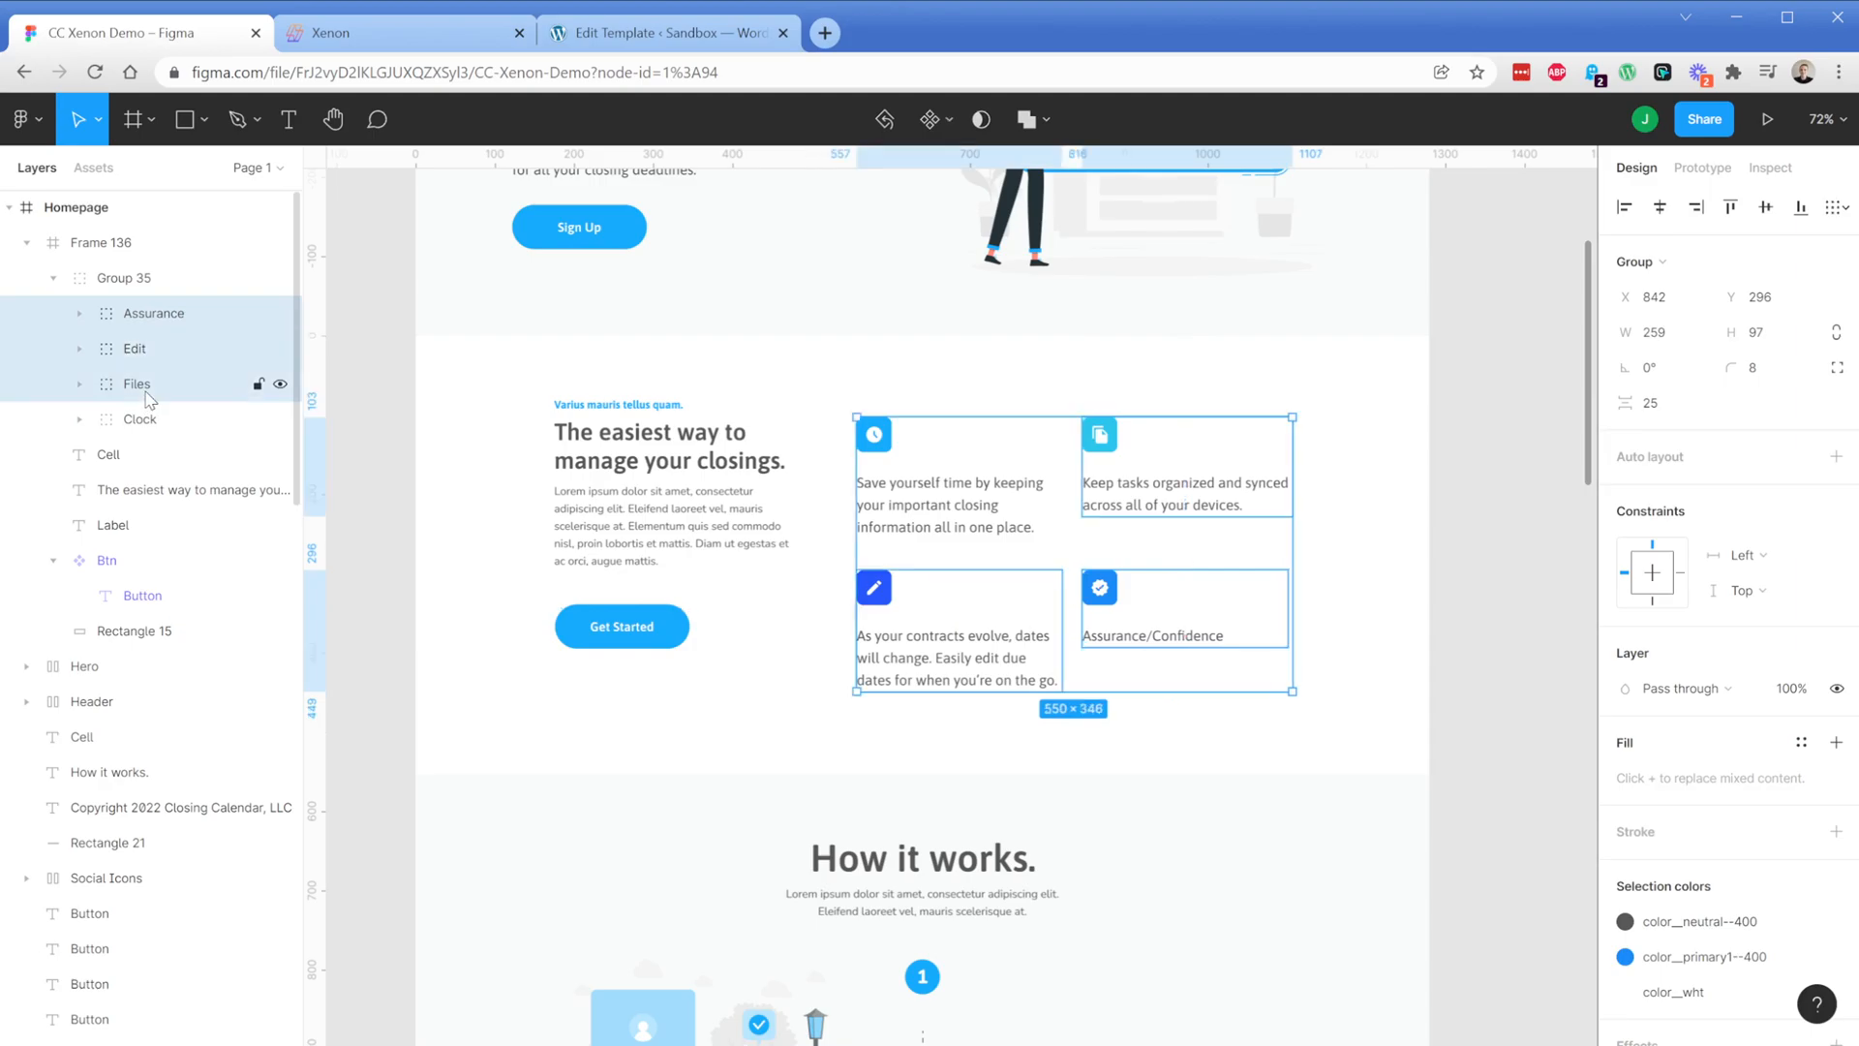
shift+click(147, 349)
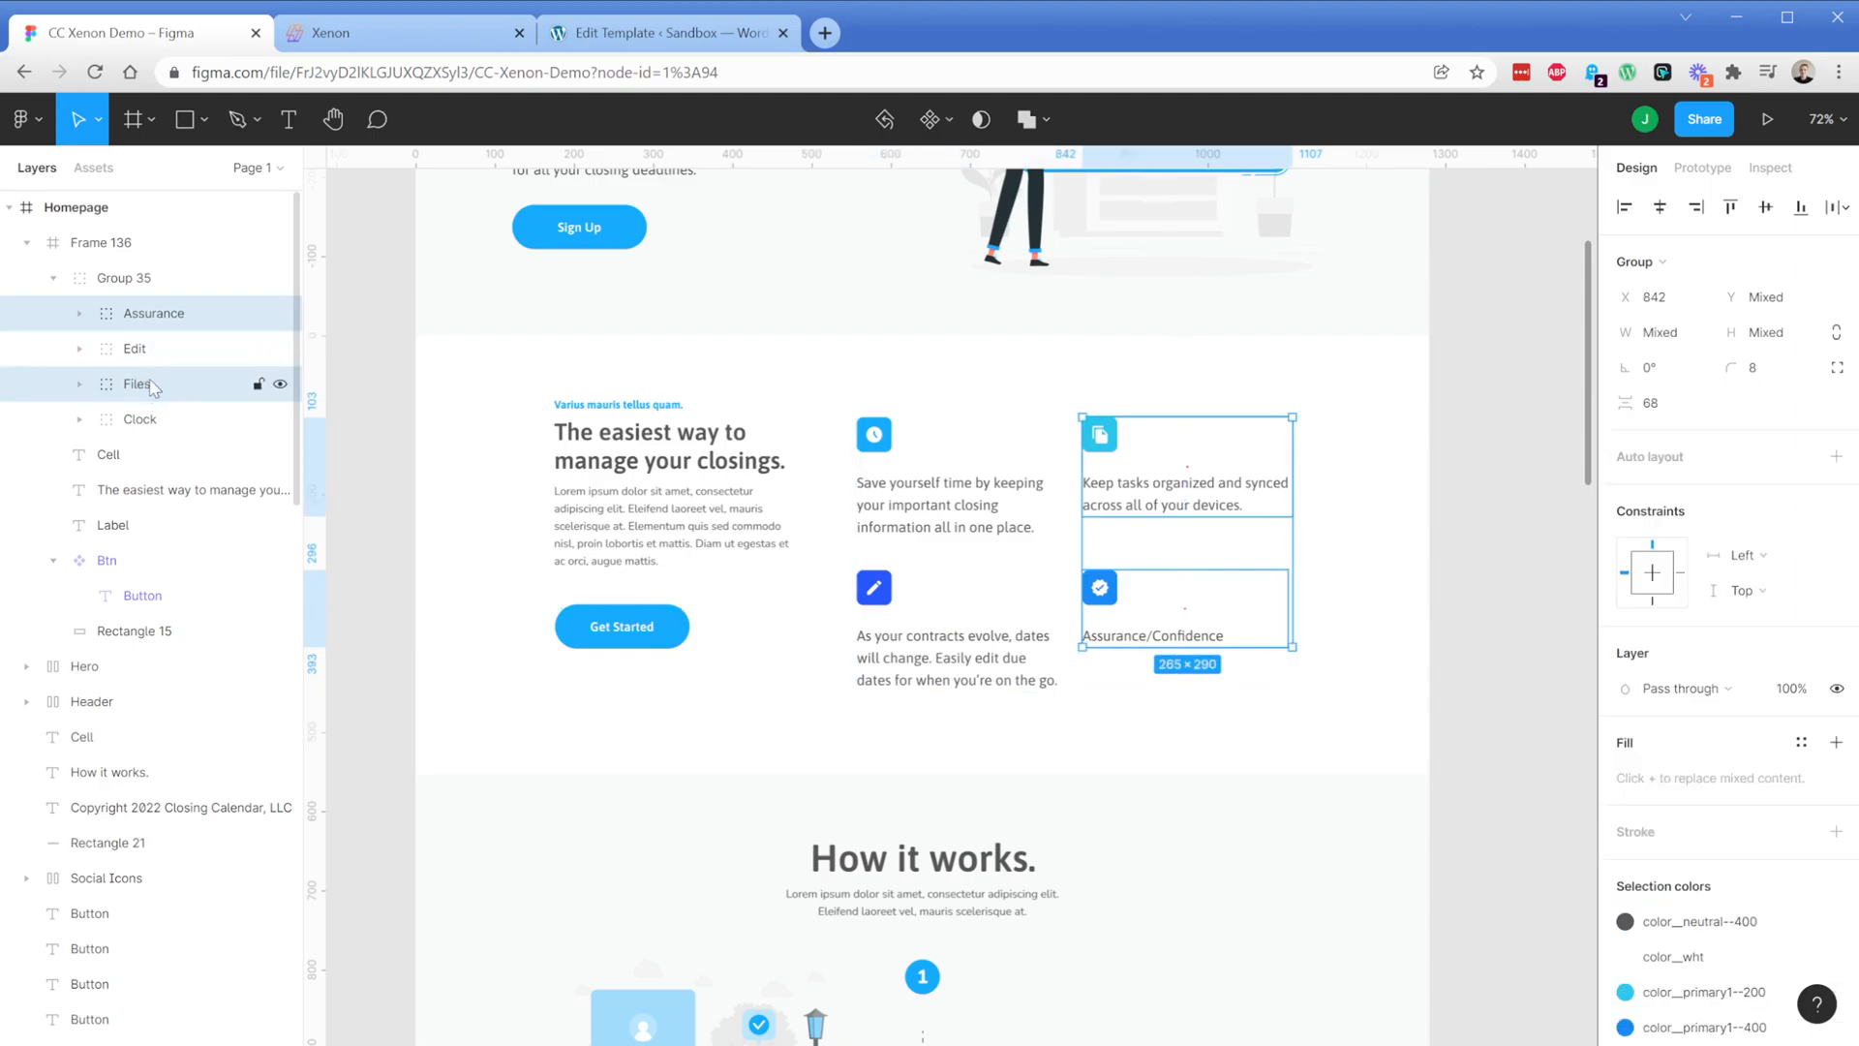
key(ctrl+g)
click(153, 356)
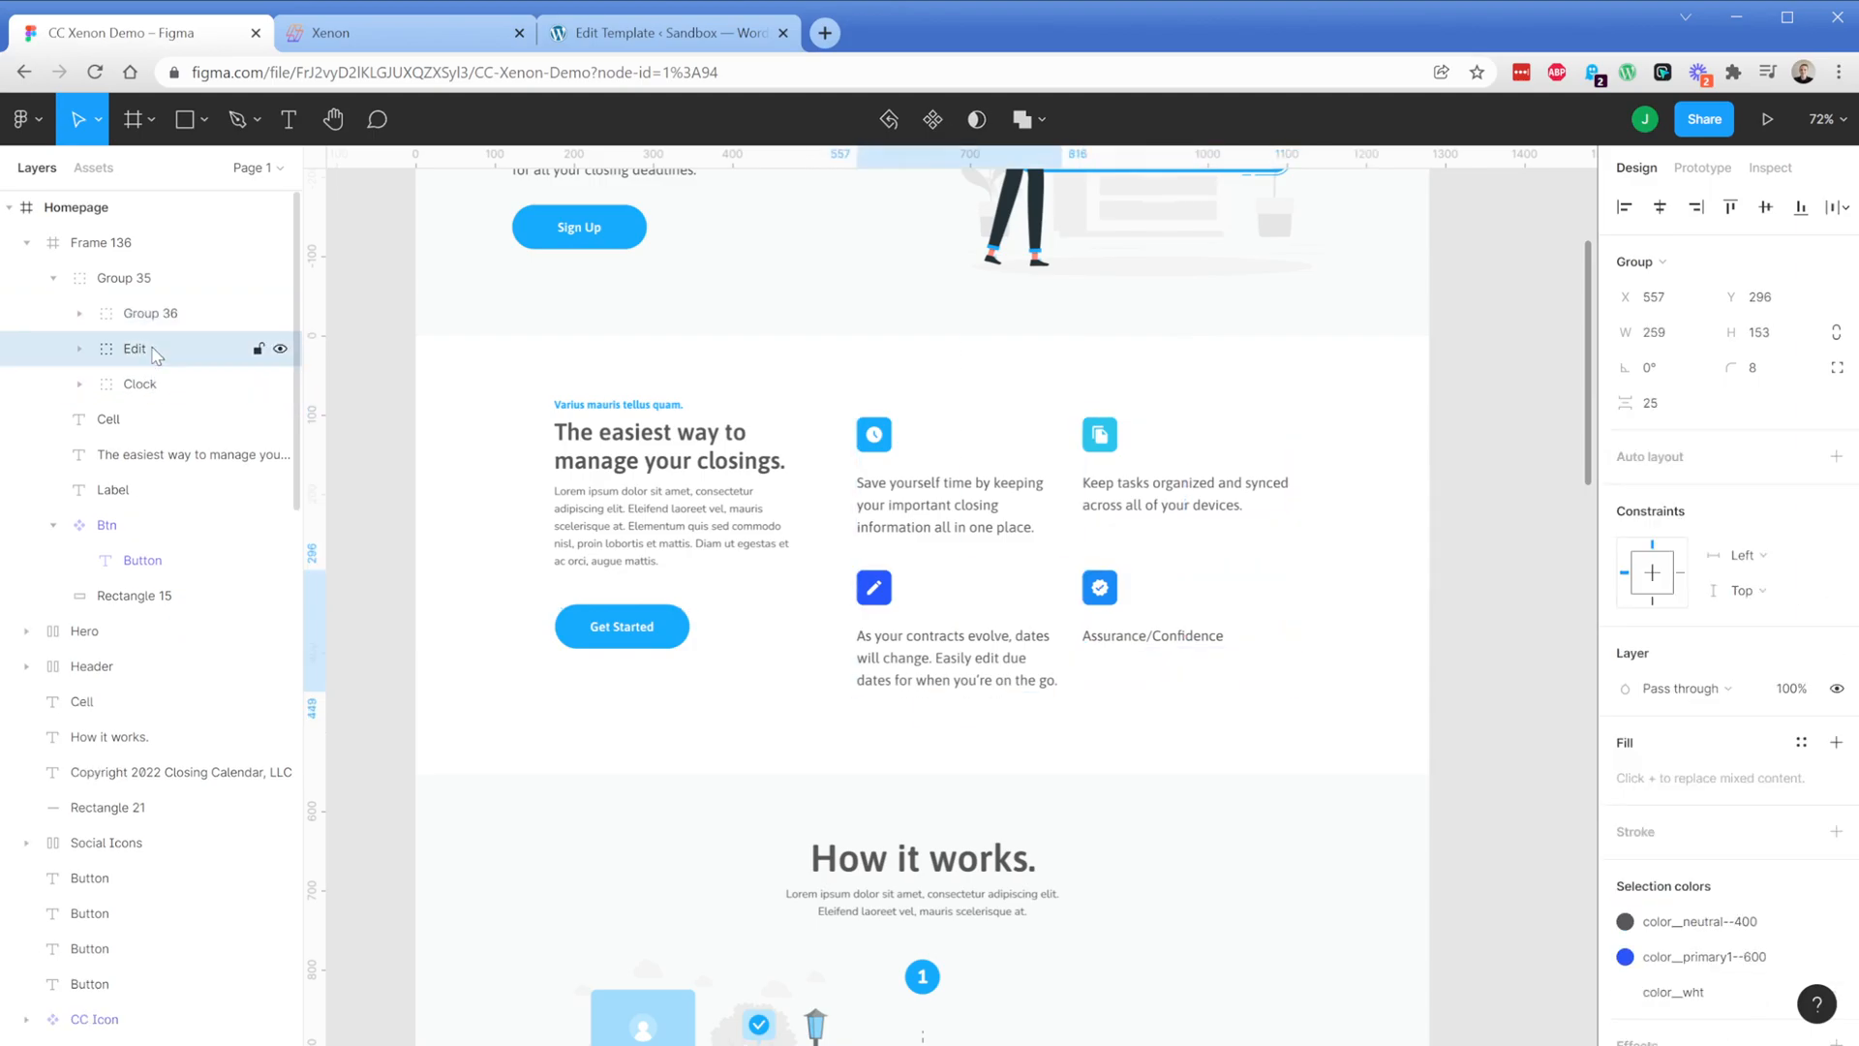
shift+click(150, 383)
key(ctrl+g)
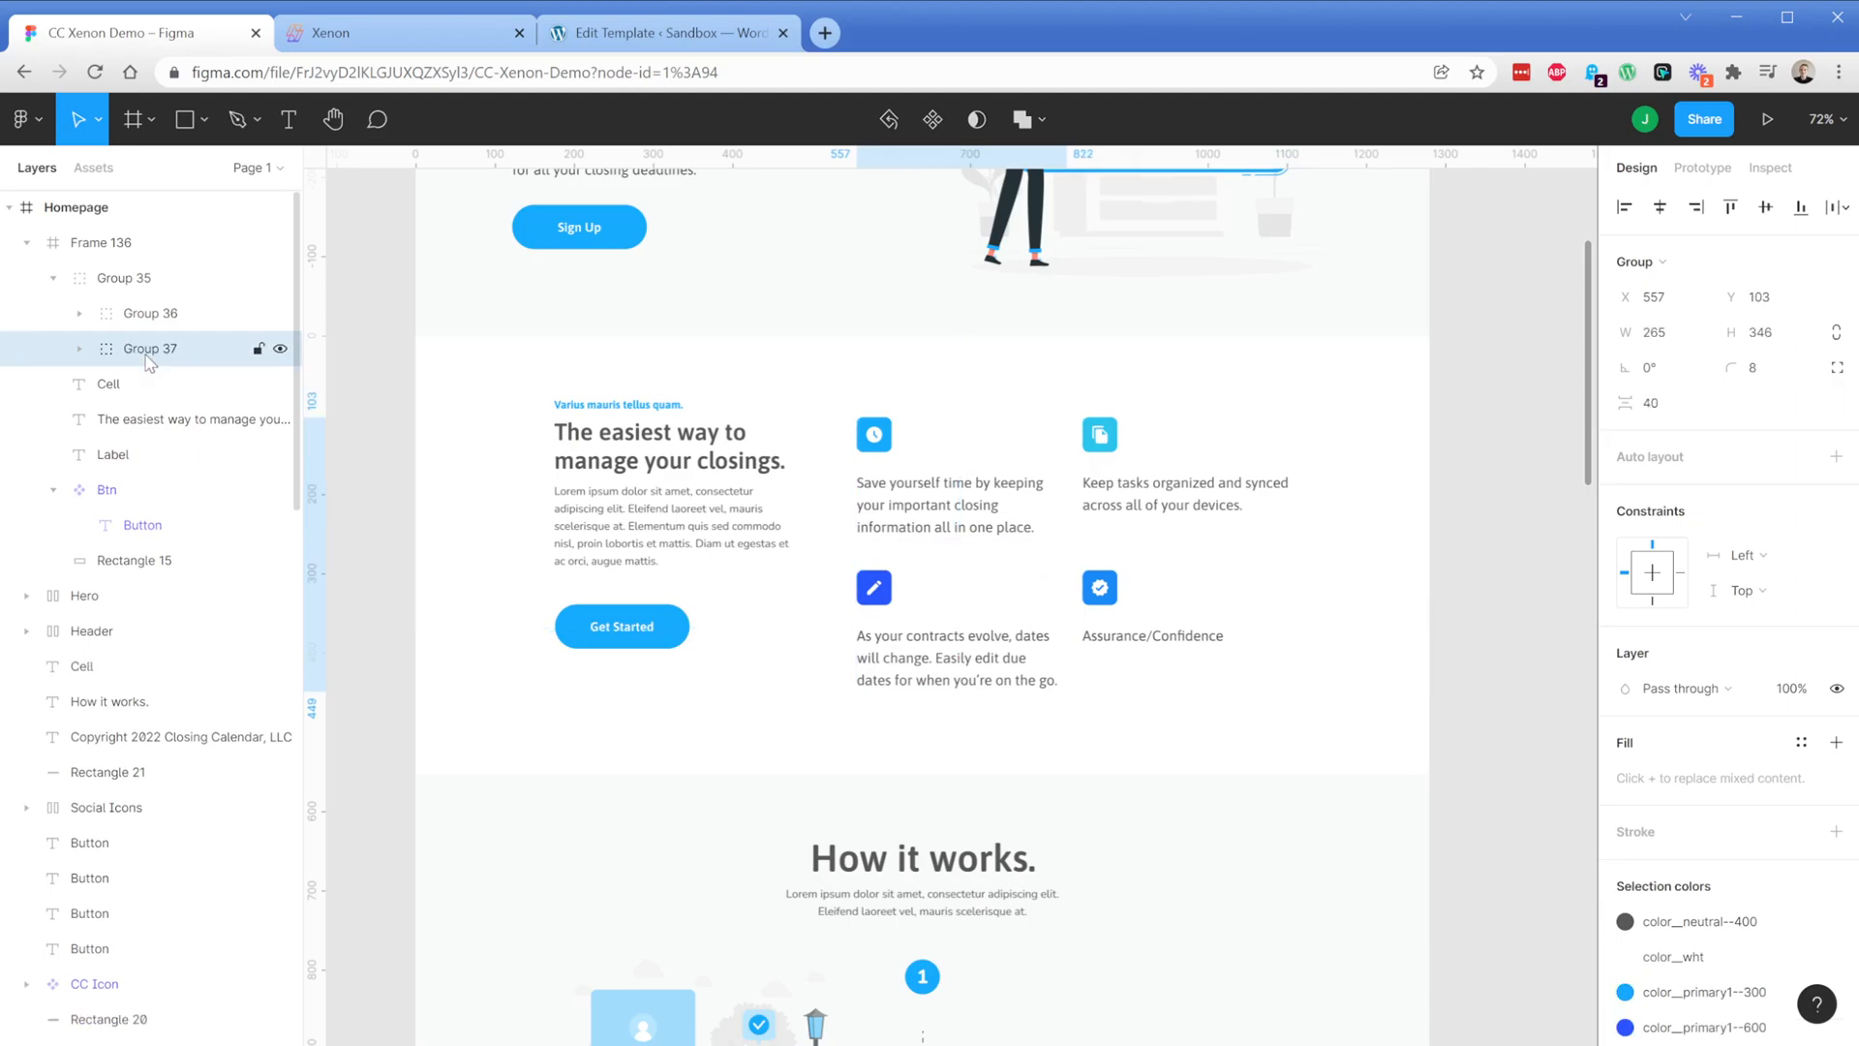
click(148, 340)
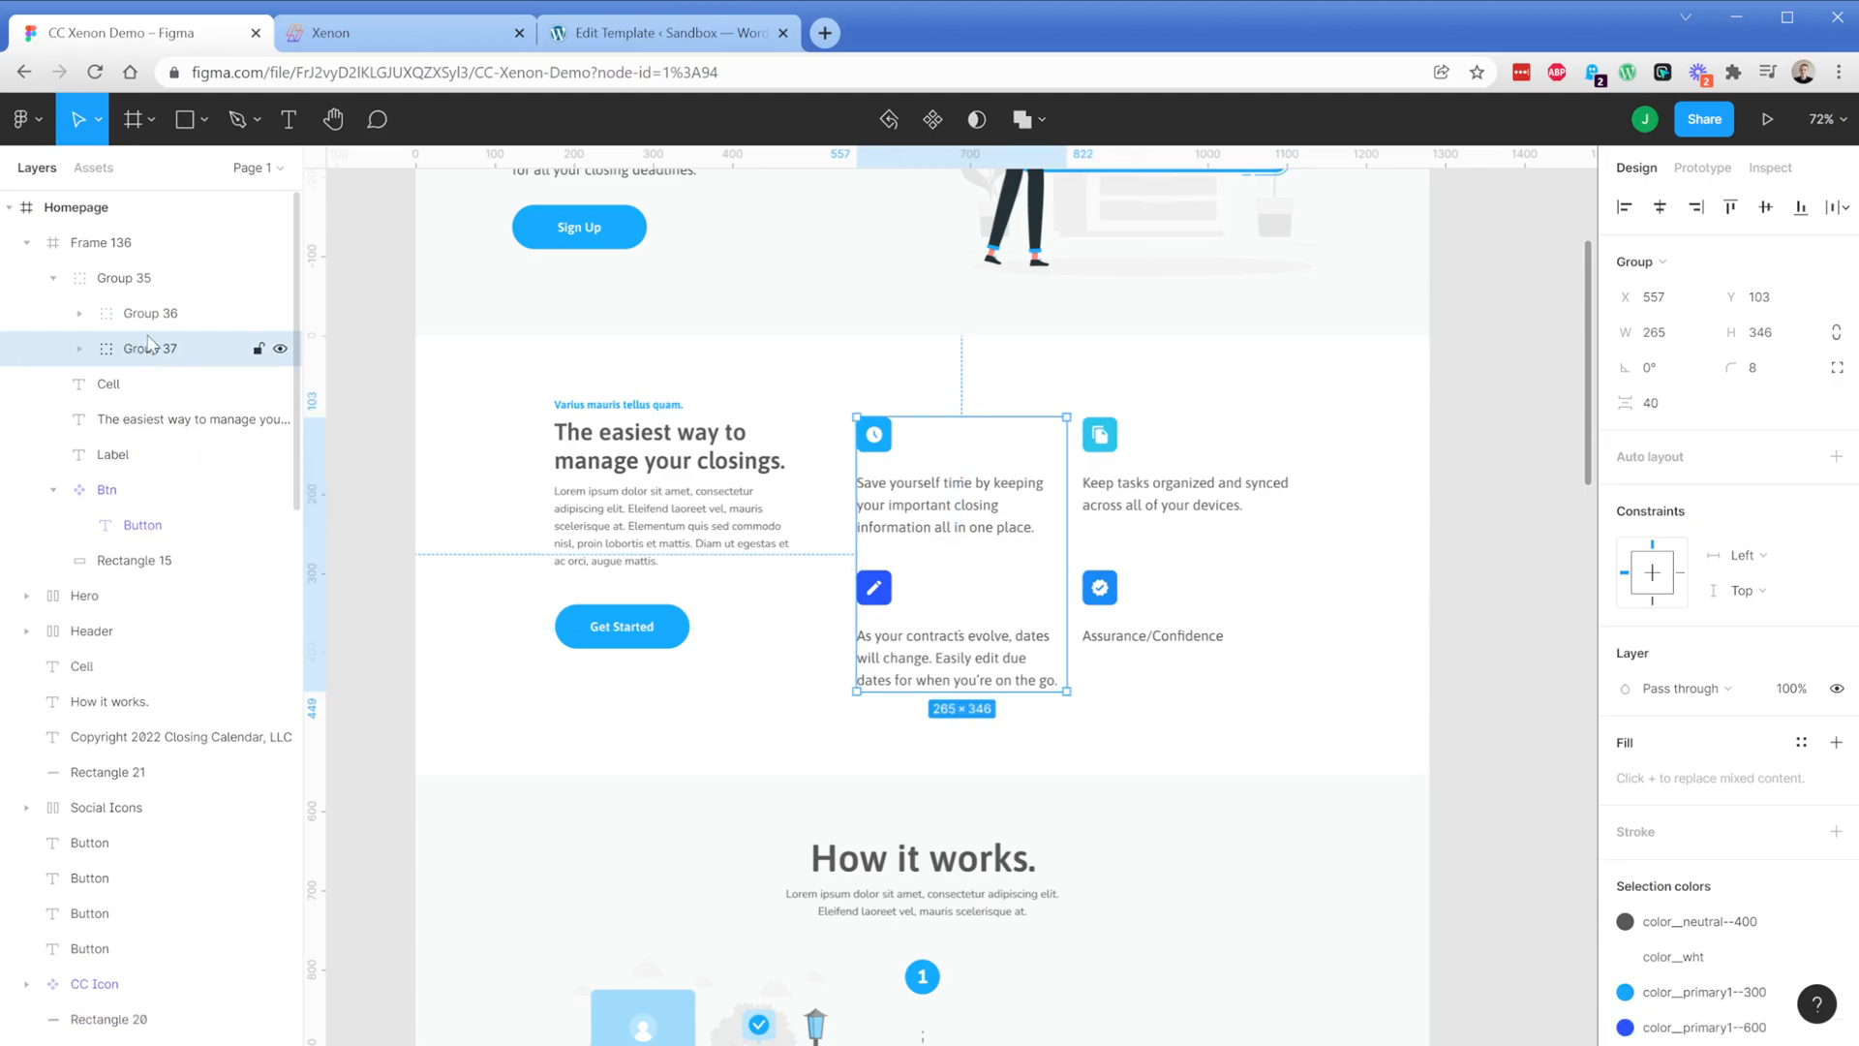
Rename the Assurance and Files column group as Right Side, and the Edit and Clock column group as Left Side
double_click(152, 314)
text(Right Side)
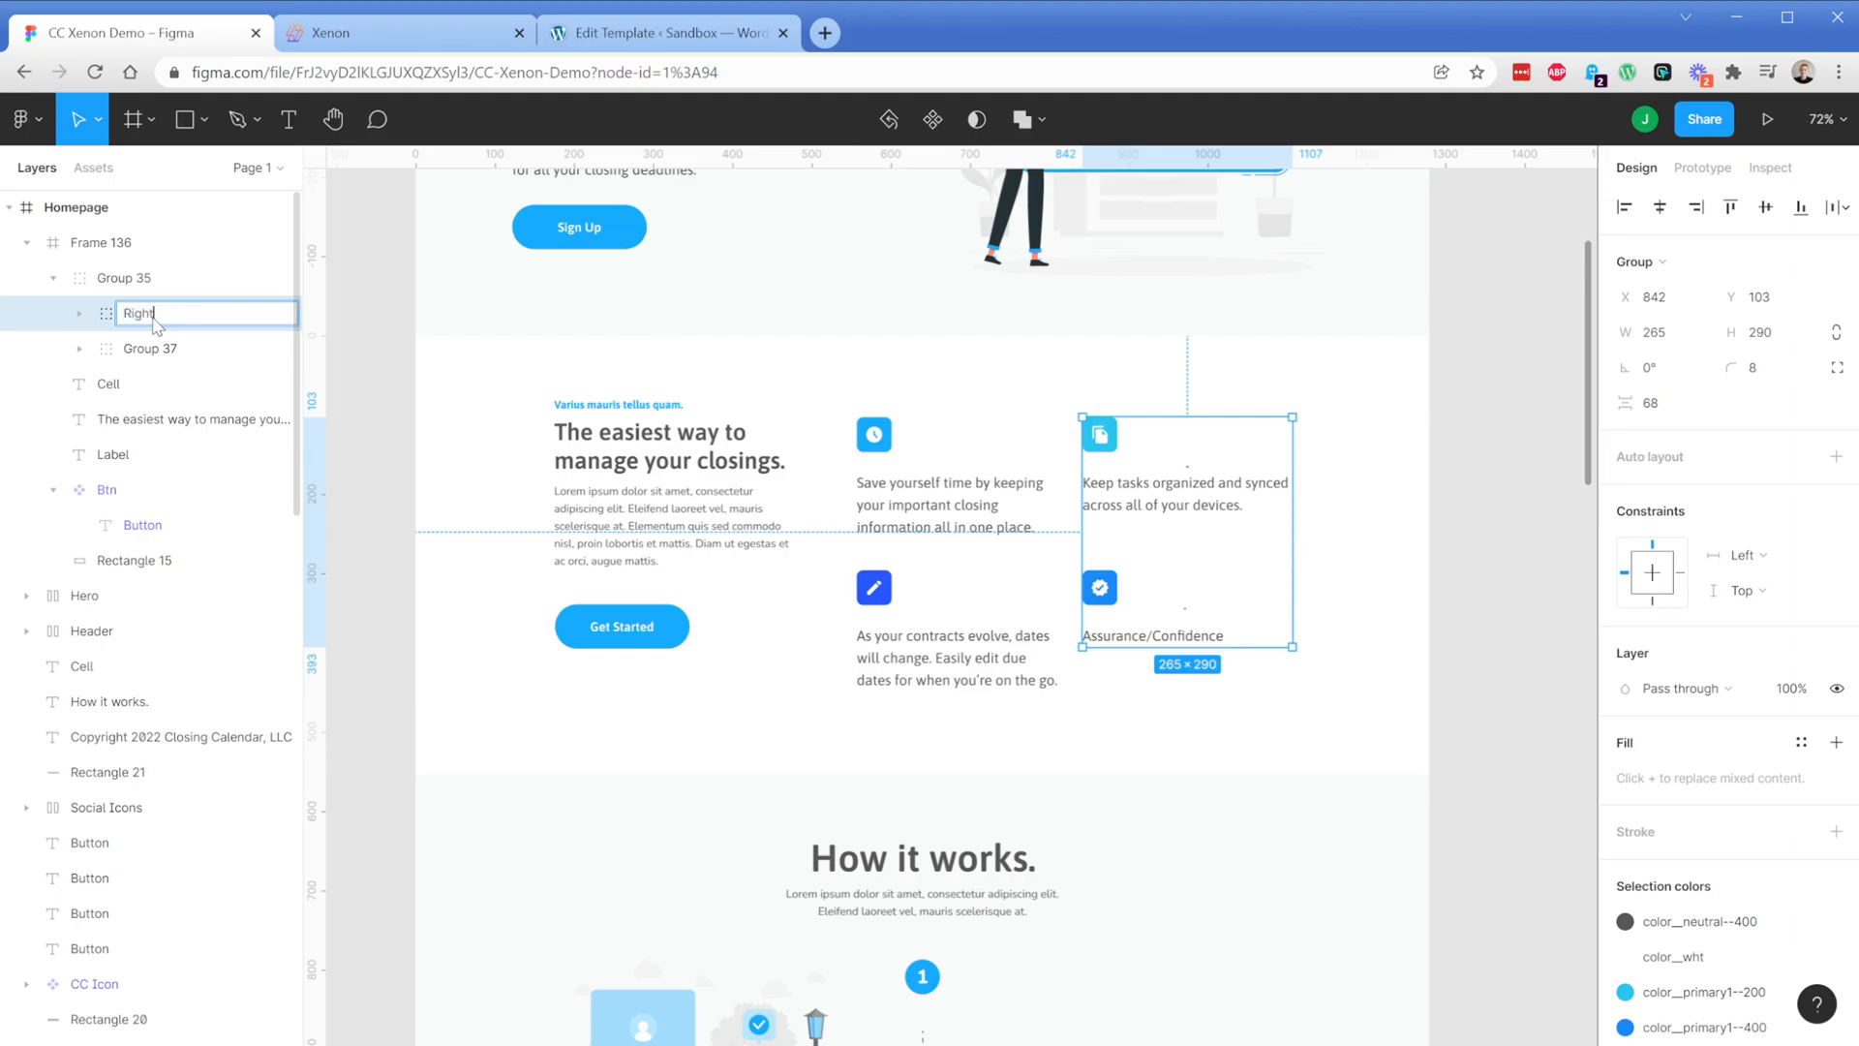
key(Return)
double_click(155, 349)
text(Left Side)
key(Return)
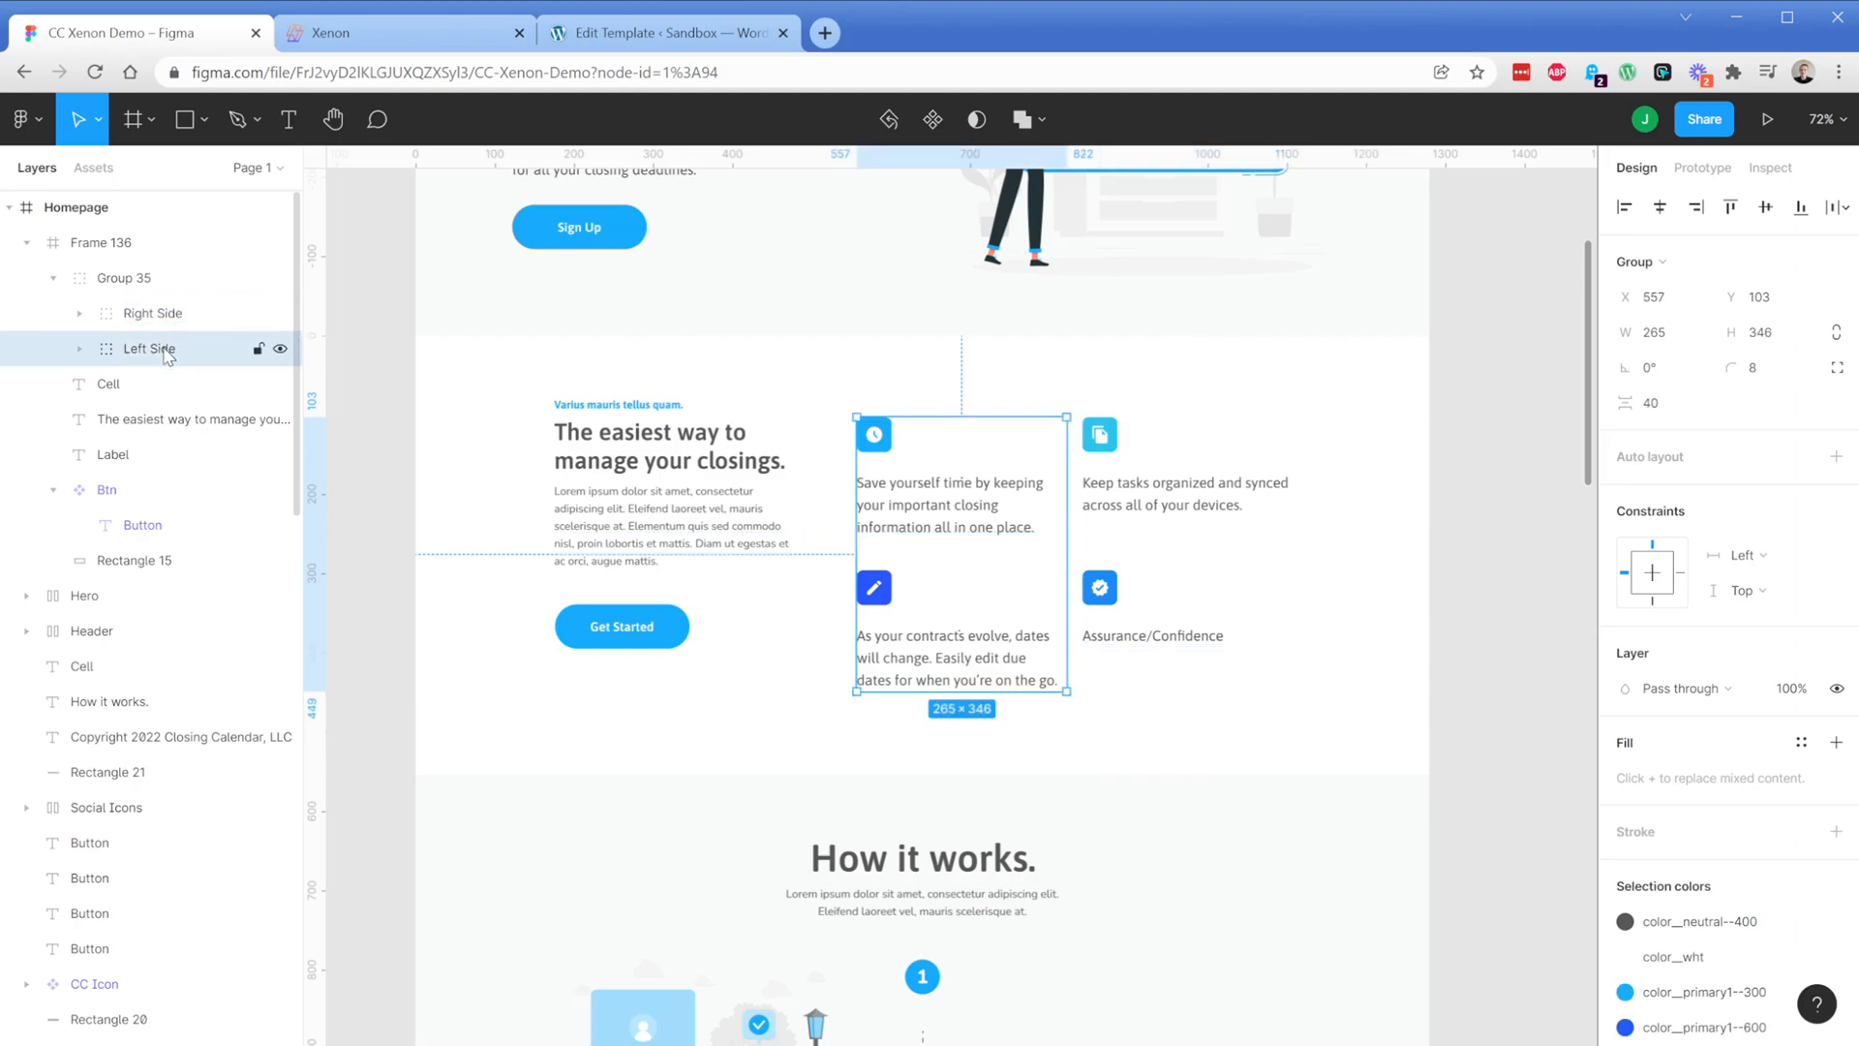
Rename the parent group holding both feature columns as Features Container
double_click(138, 280)
text(Features Co)
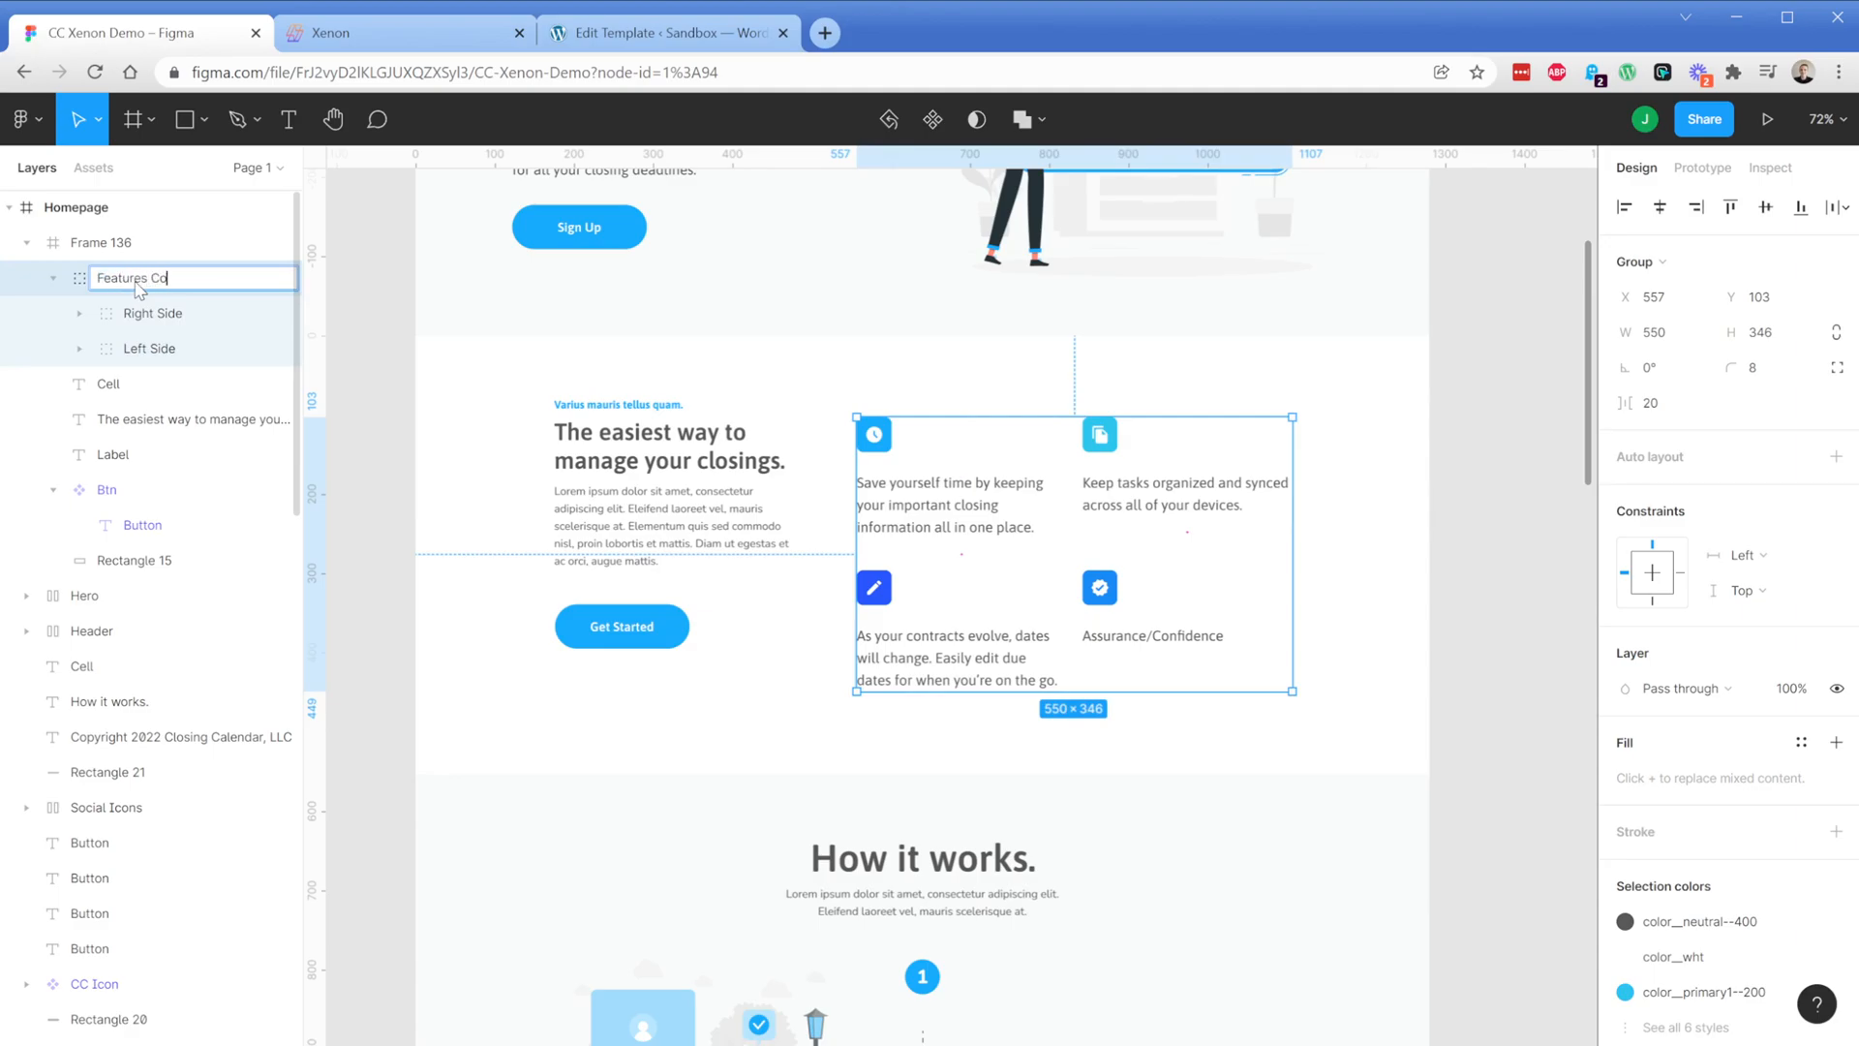
text(ntainer)
key(Return)
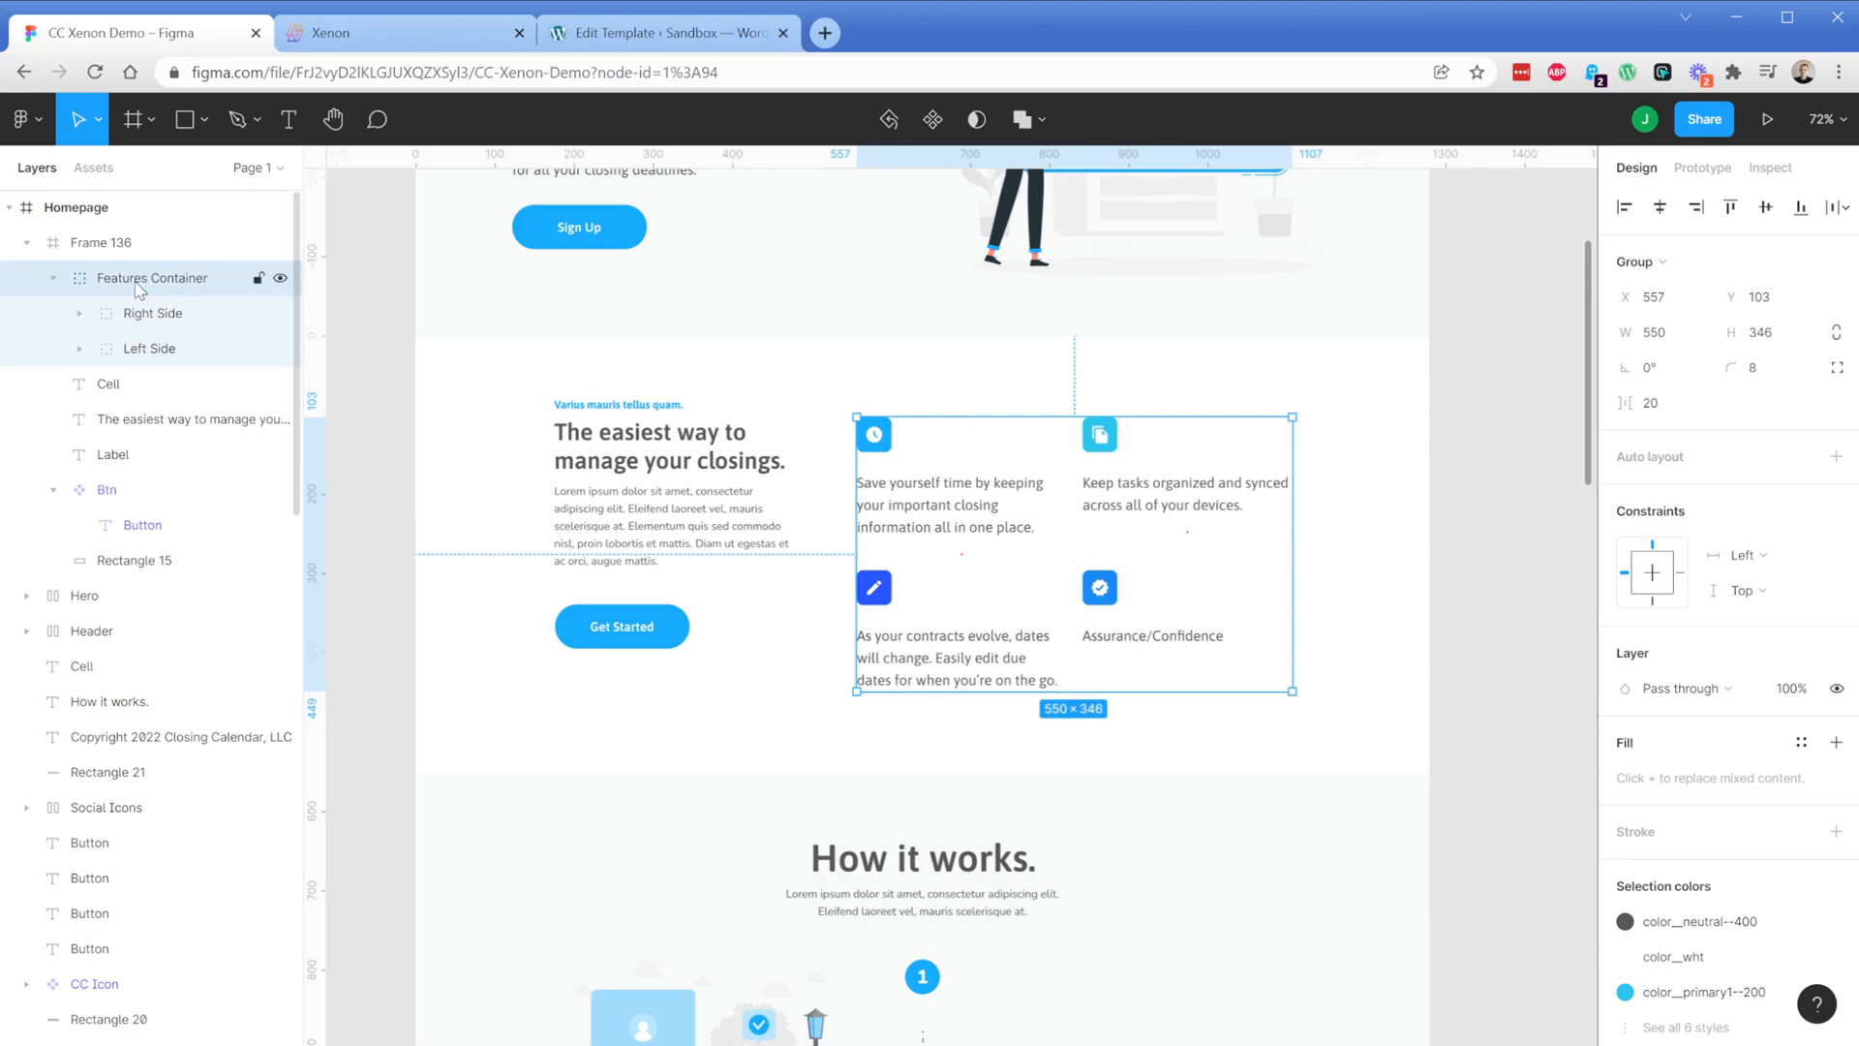
Group the section's label, heading, paragraph and Get Started button, and name the group Left Side
click(634, 405)
shift+click(644, 447)
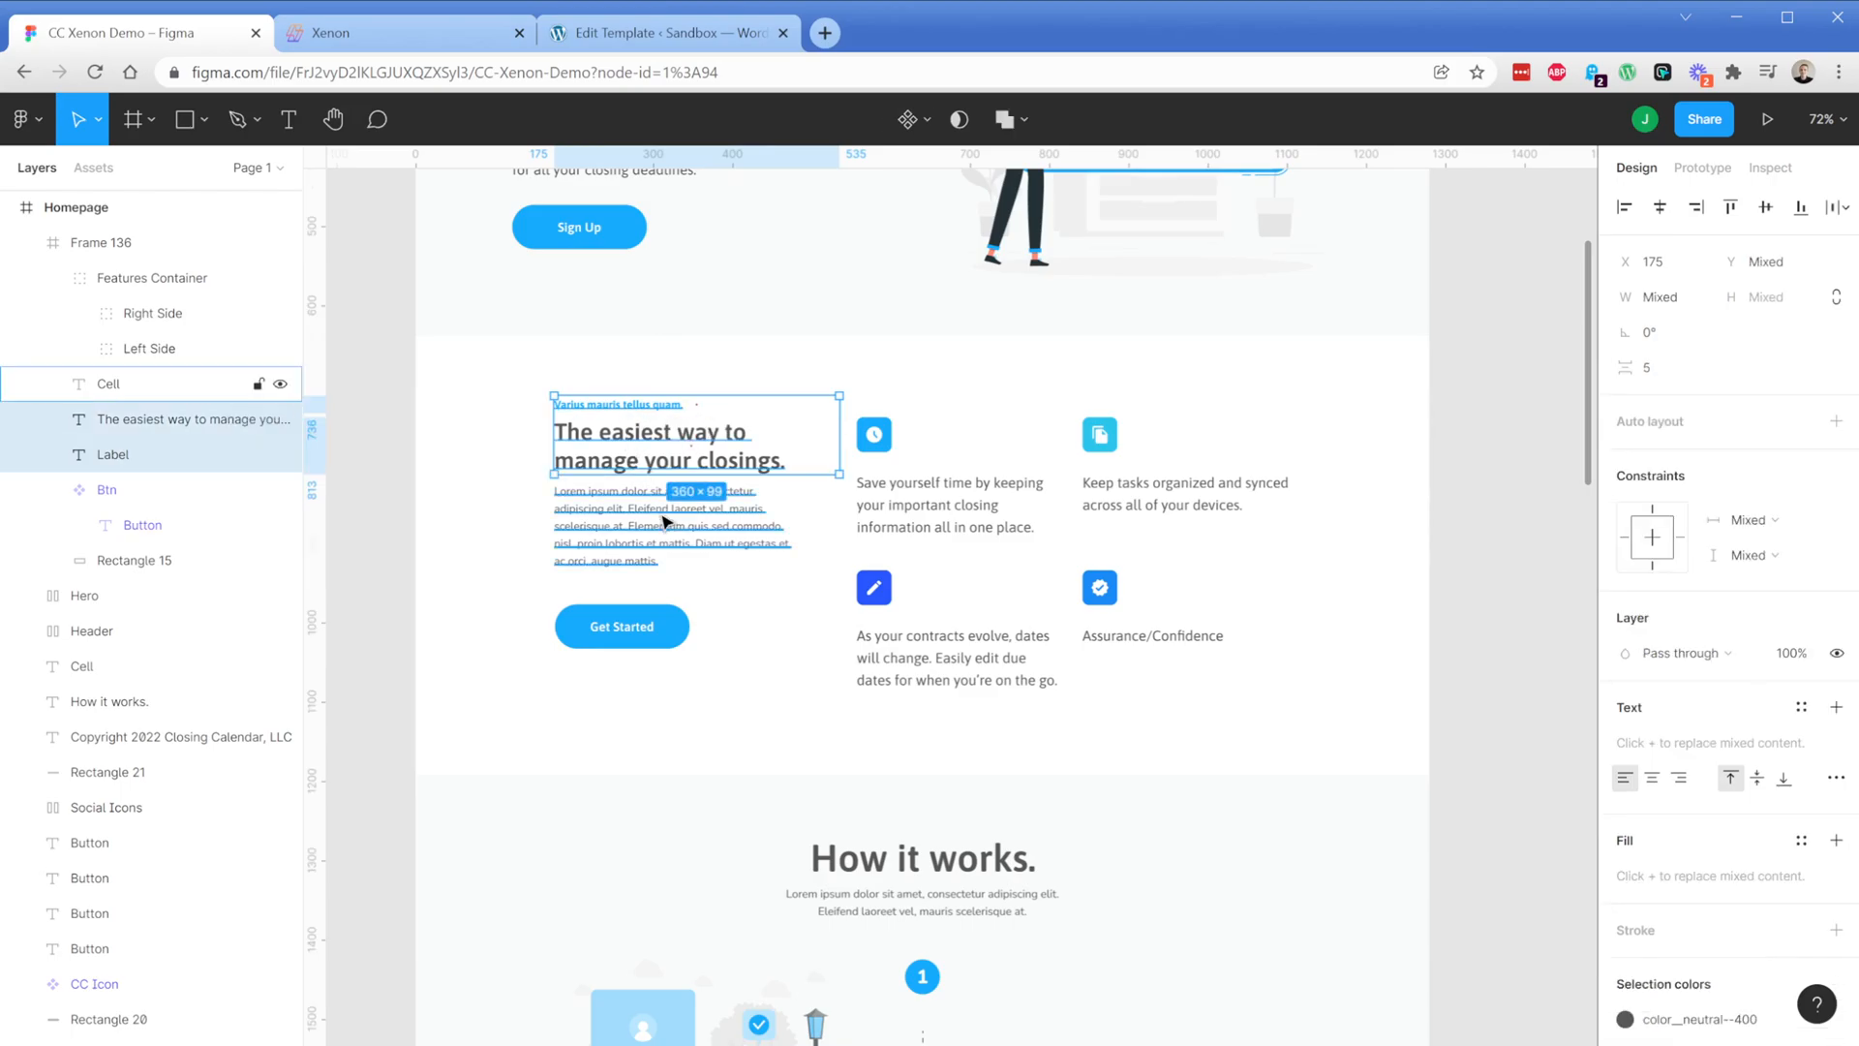
shift+click(659, 523)
shift+click(681, 641)
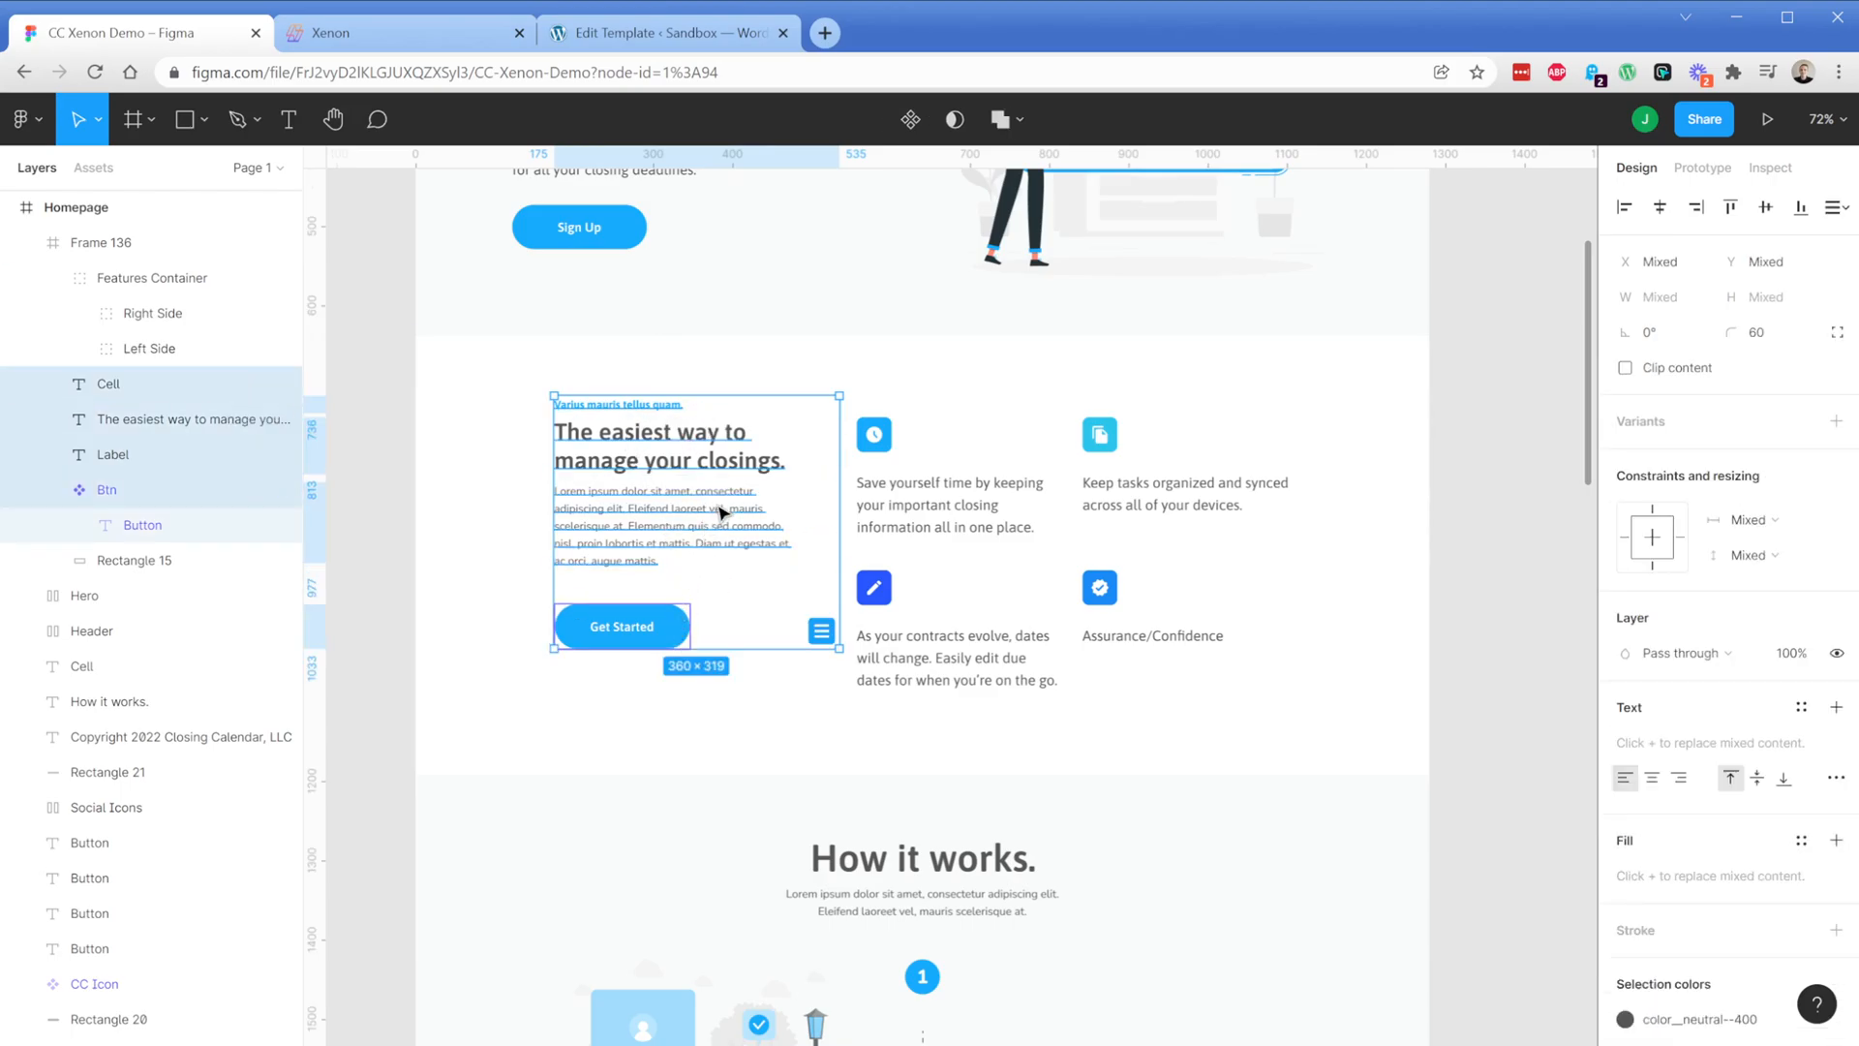
key(ctrl+g)
double_click(133, 390)
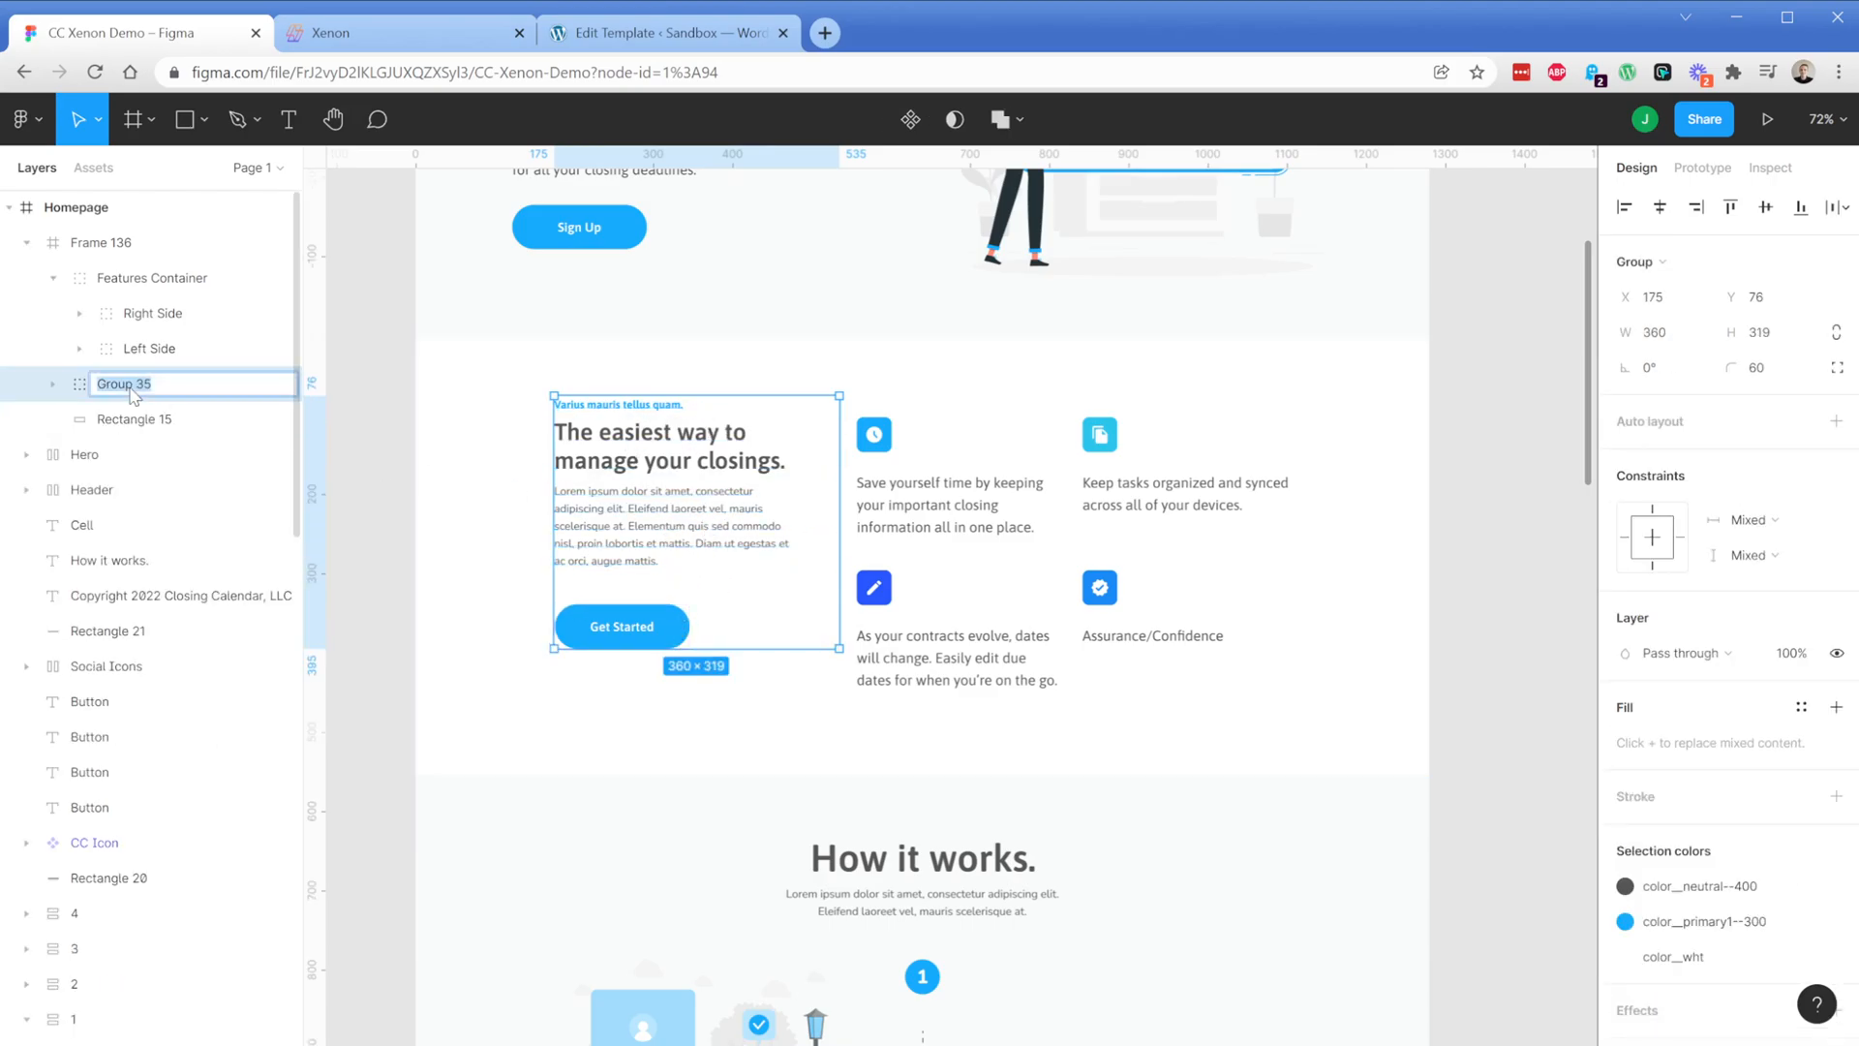
text(Left Side)
key(Return)
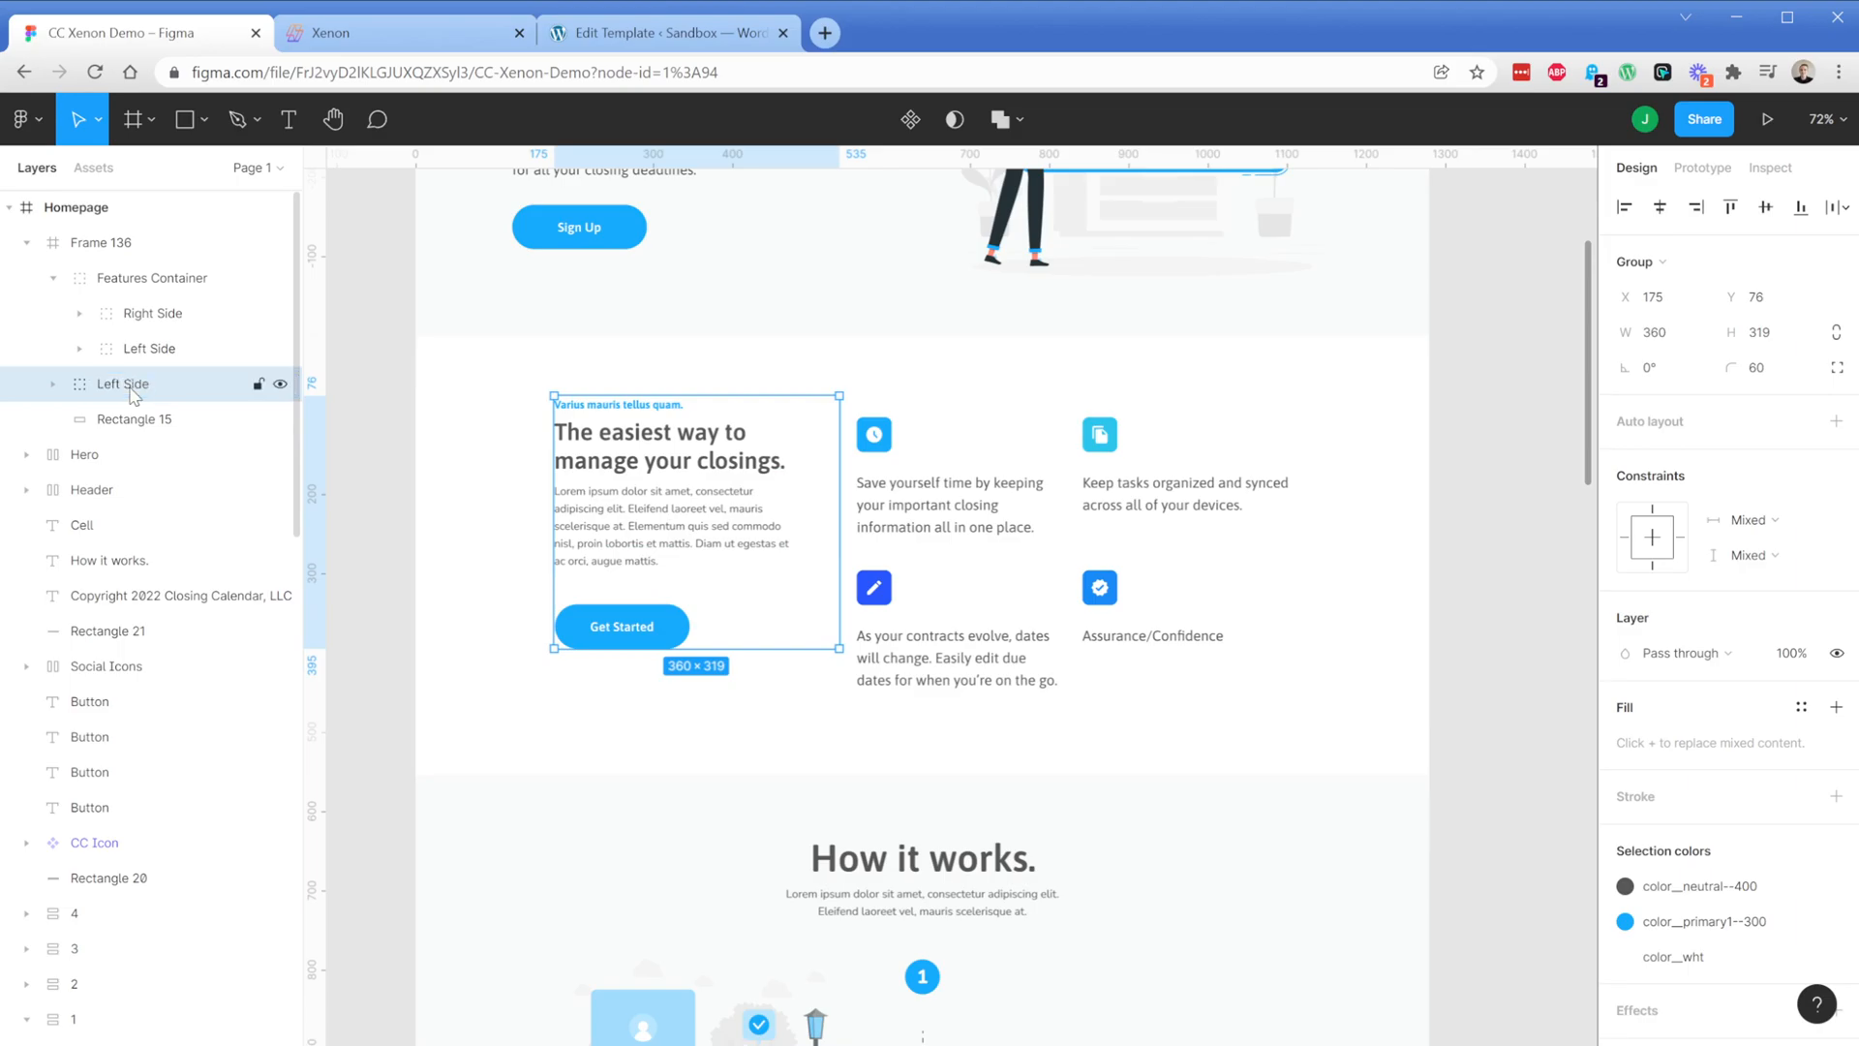
Rename the frame around the whole section as Features Section
click(101, 246)
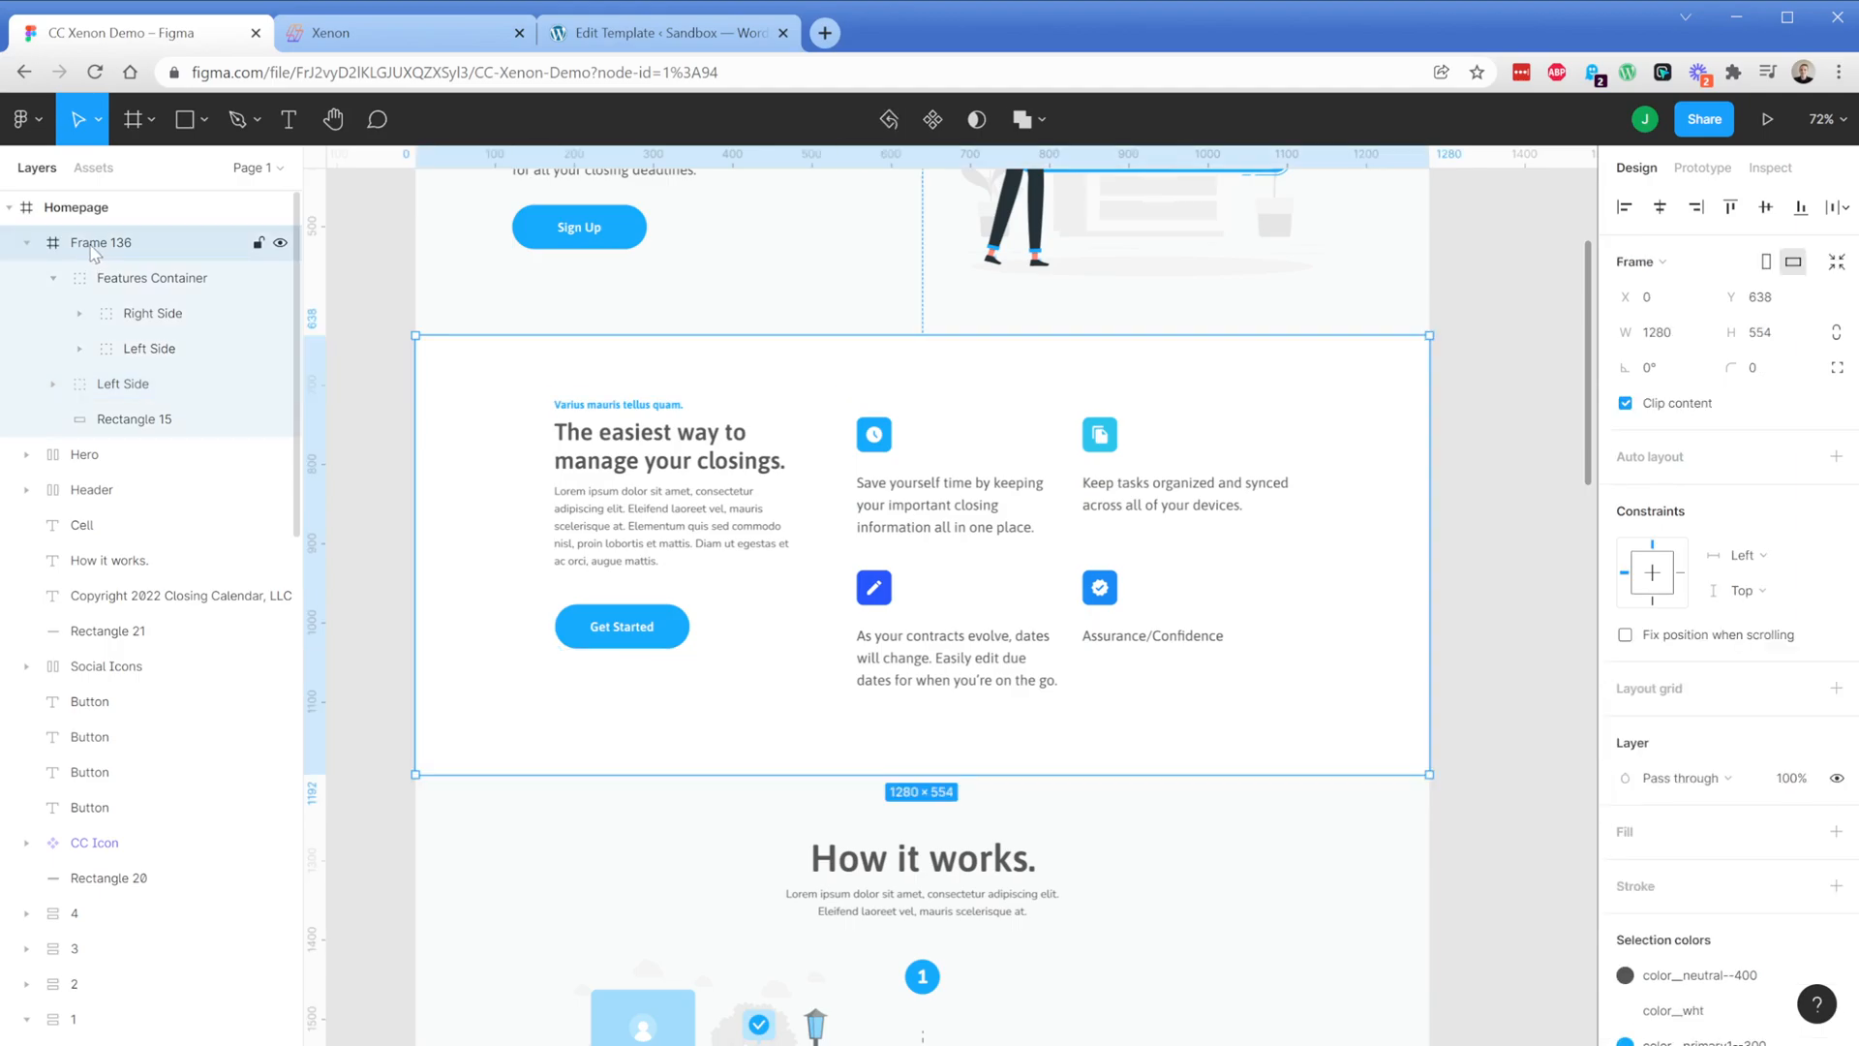
double_click(102, 250)
text(Fe)
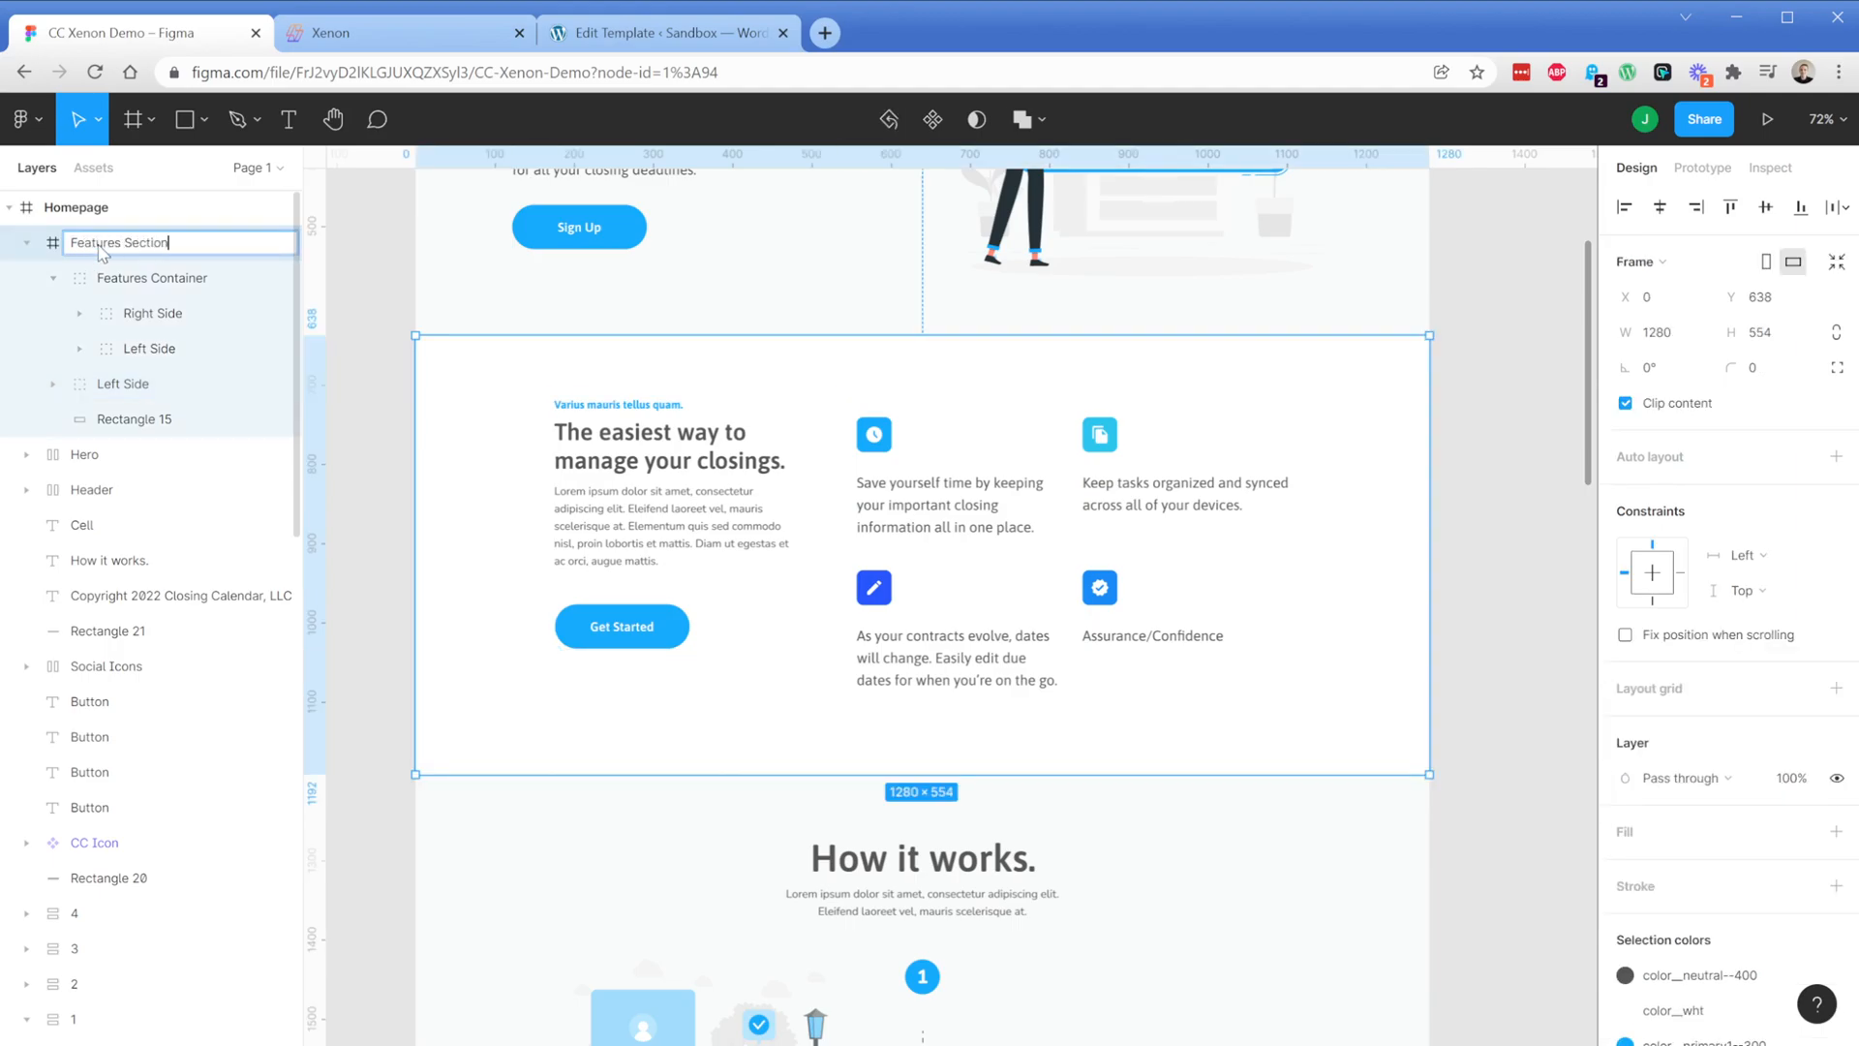
text(atures Section)
key(Return)
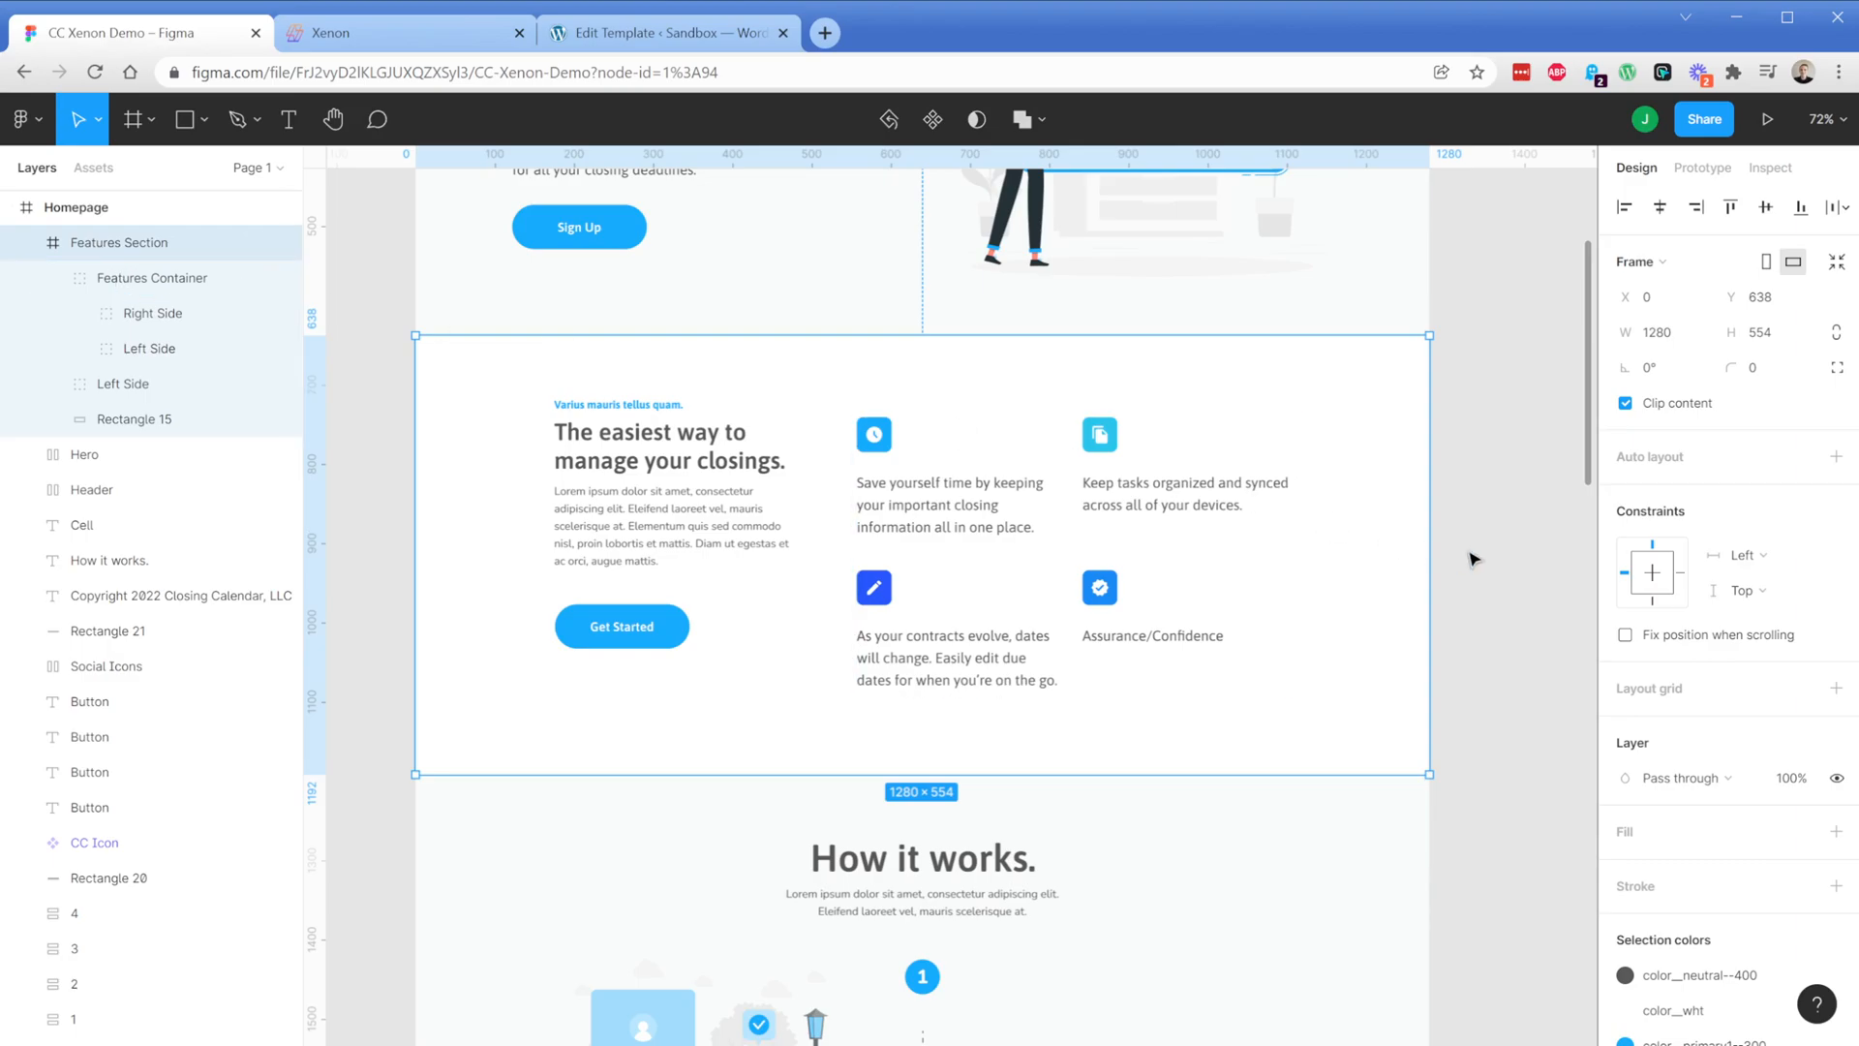
Apply horizontal auto layout to Features Section, set its distribution to Space between, and widen the frame to 1280
key(shift+a)
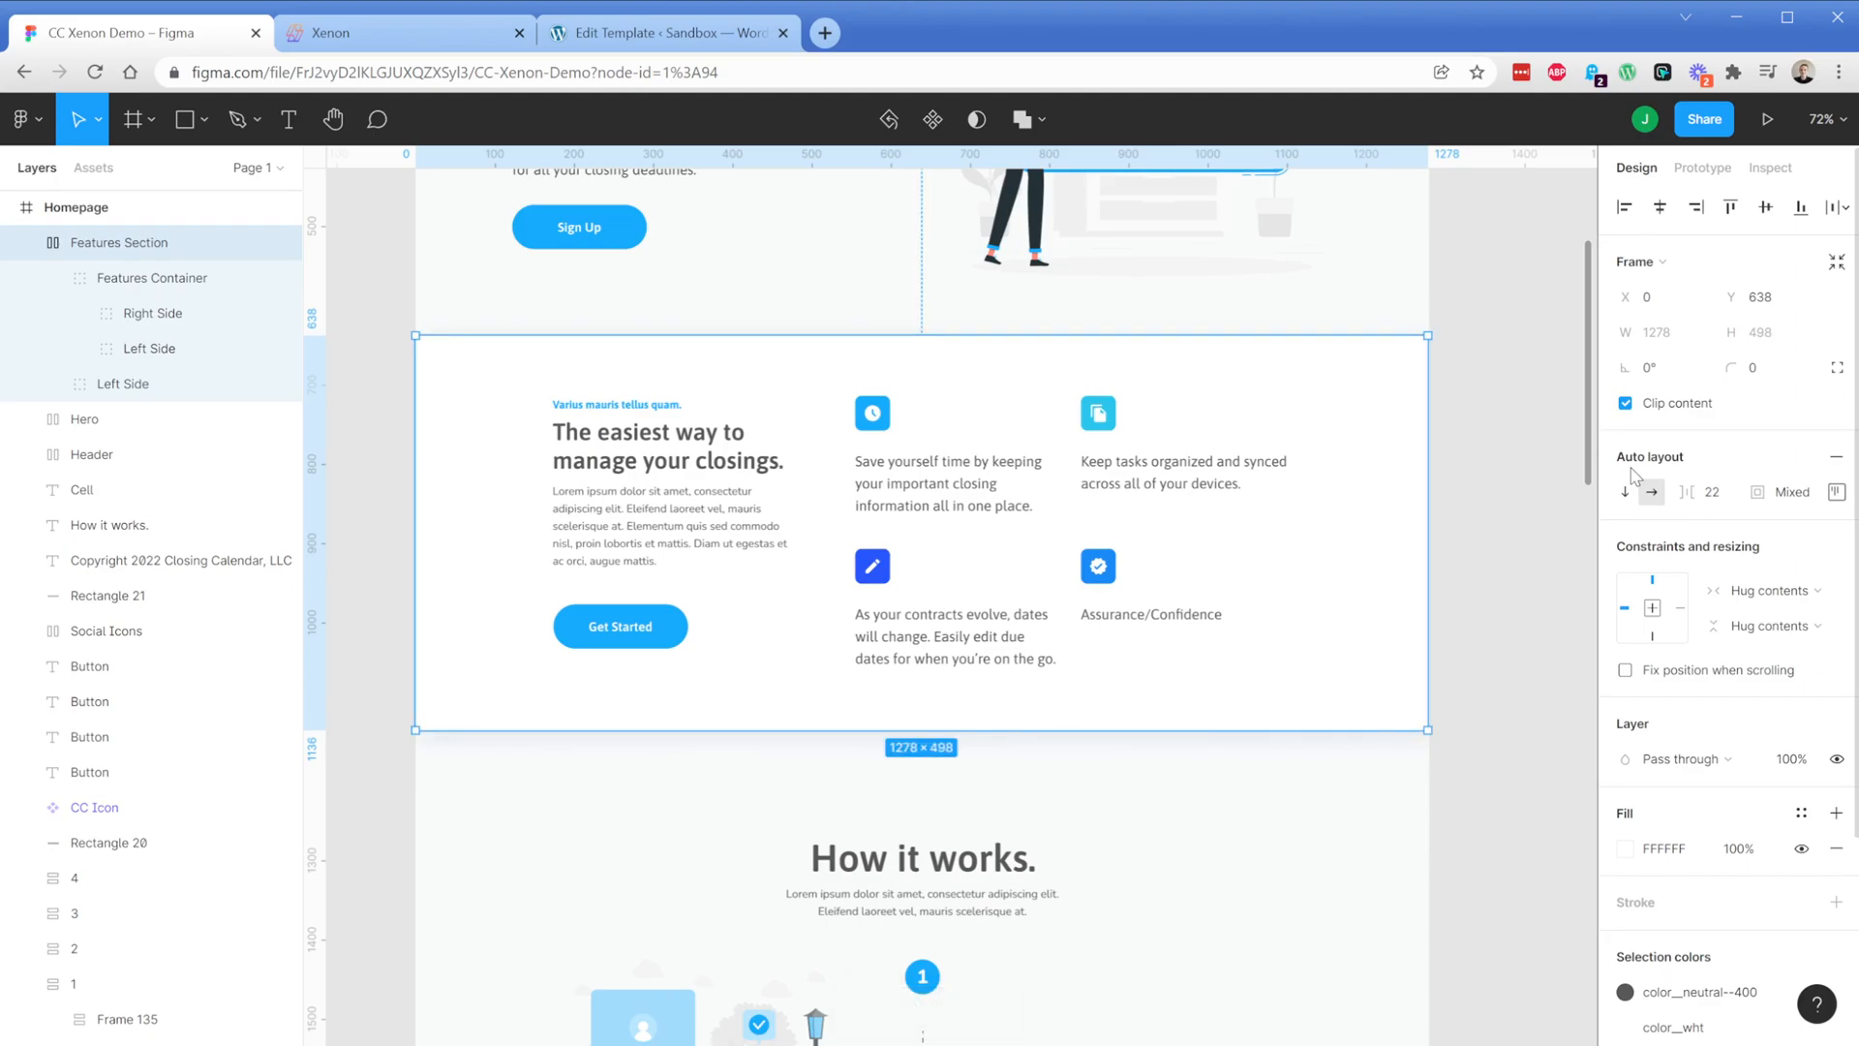
click(1726, 499)
text(0)
key(Return)
click(1836, 491)
click(1752, 675)
click(1746, 708)
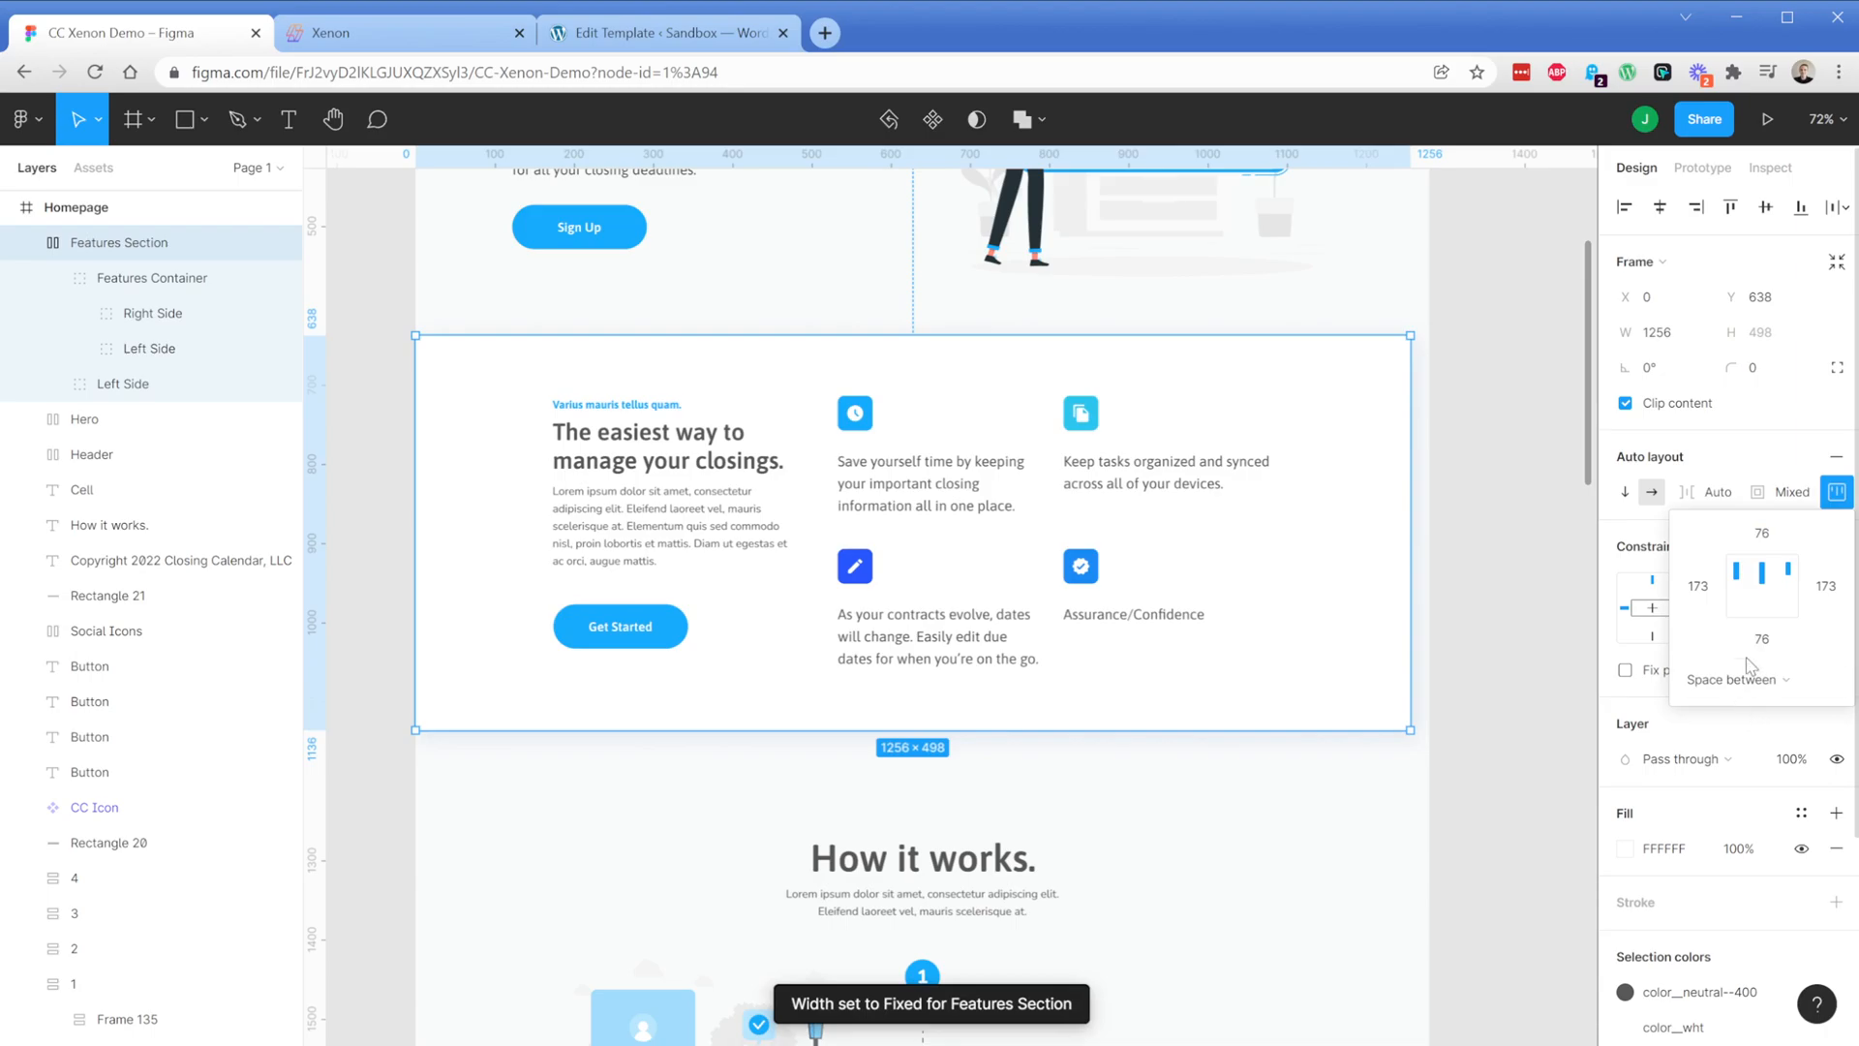
drag(1410, 514, 1430, 514)
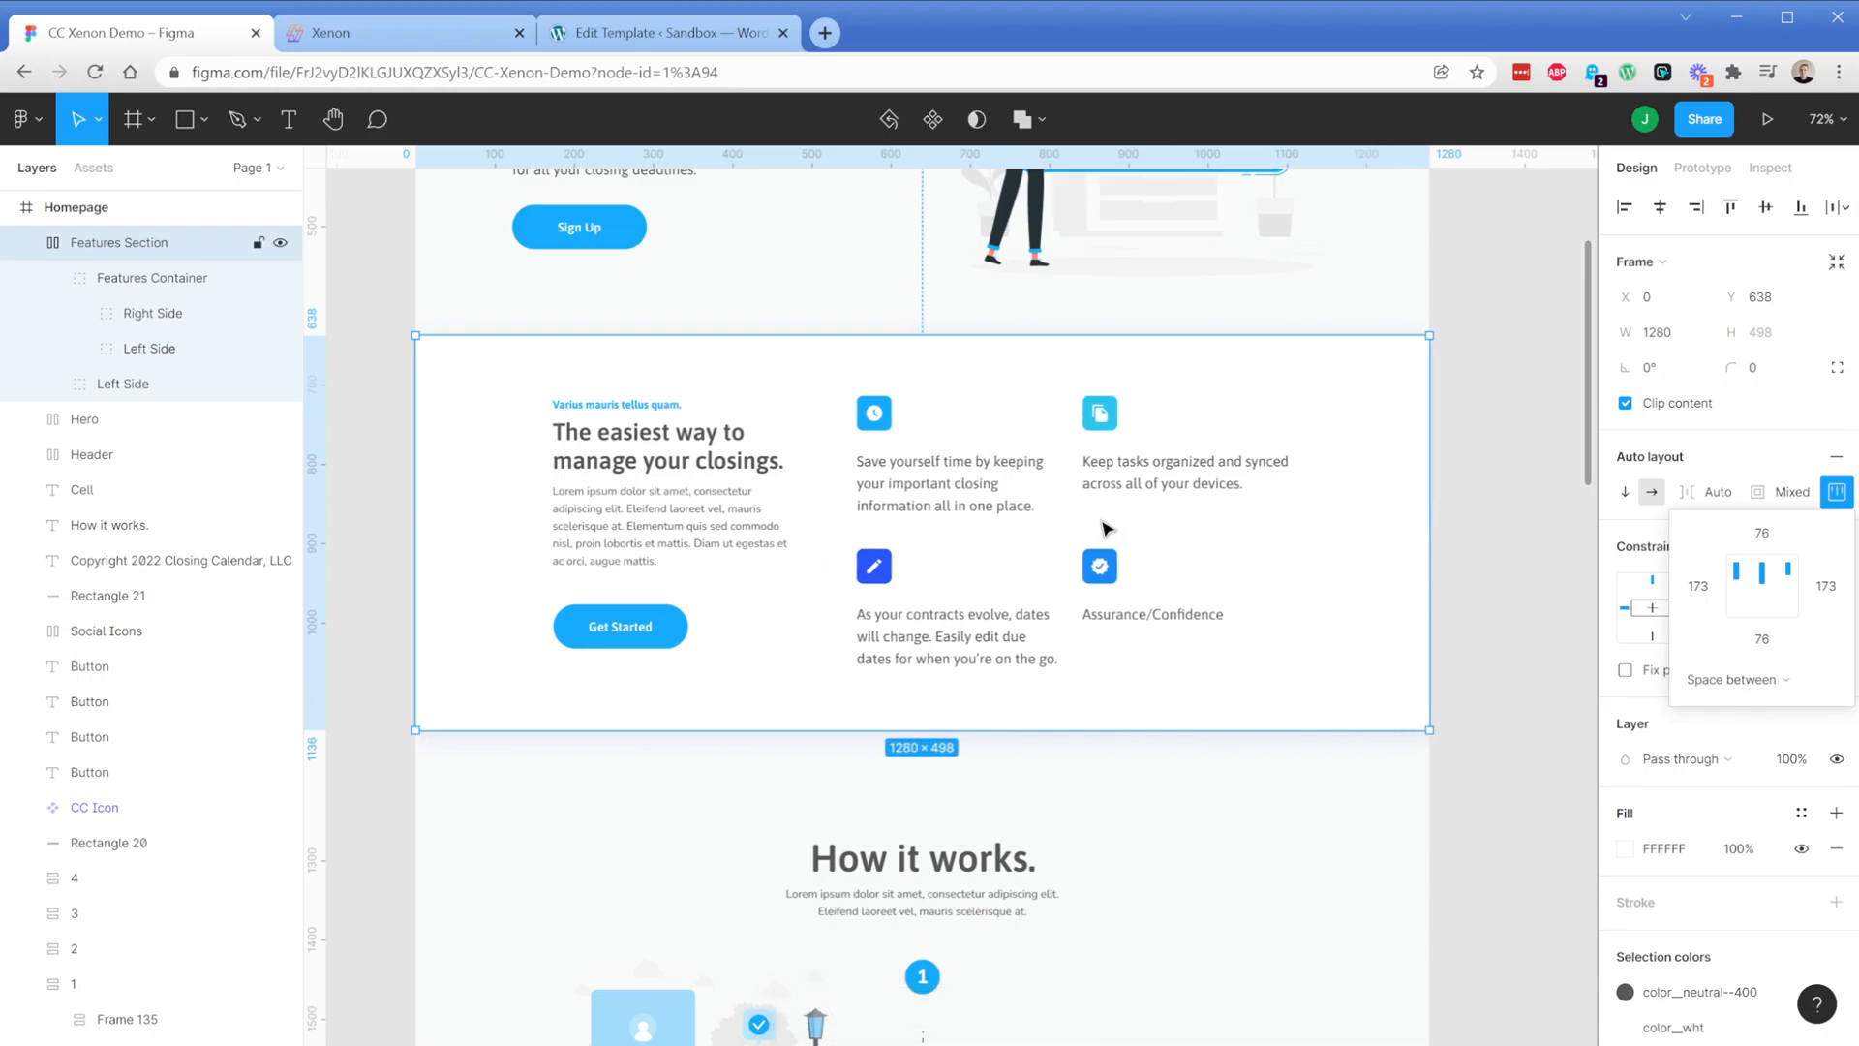
Set the Features Section's left and right padding to 125
click(186, 281)
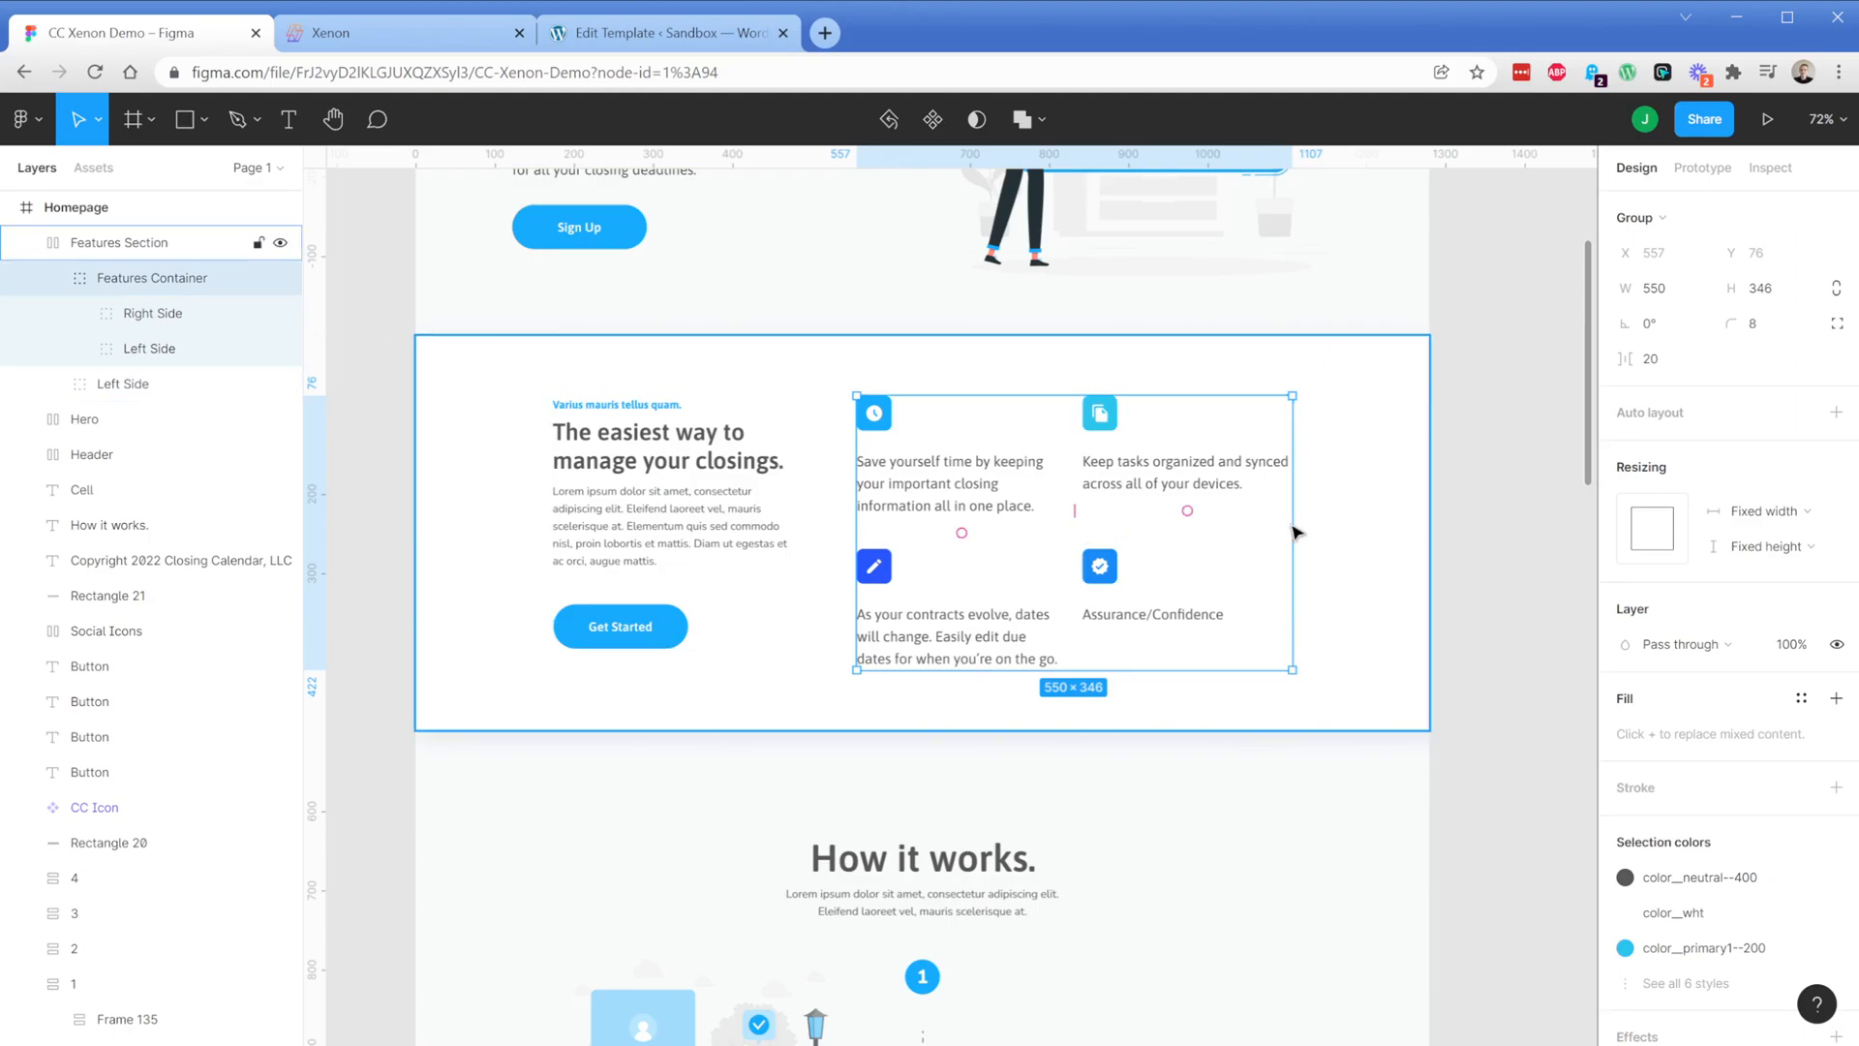
click(1363, 530)
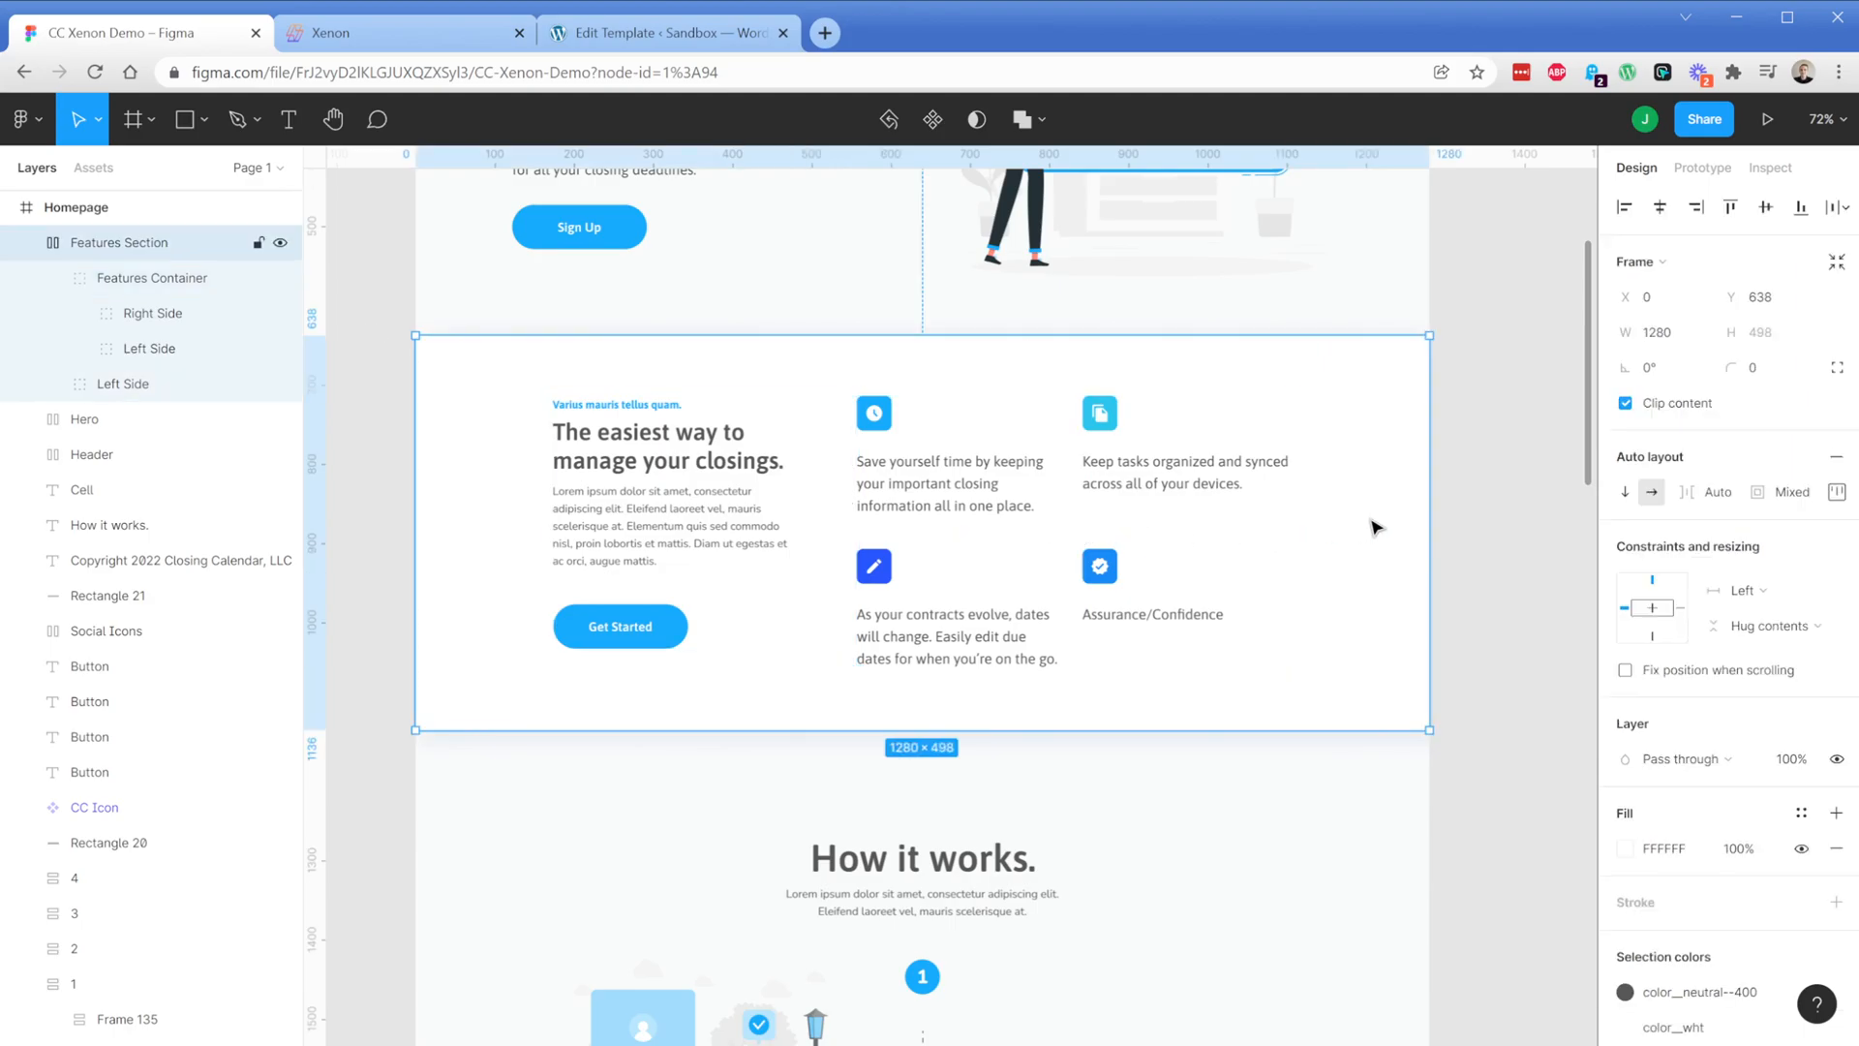
click(1836, 493)
click(1827, 587)
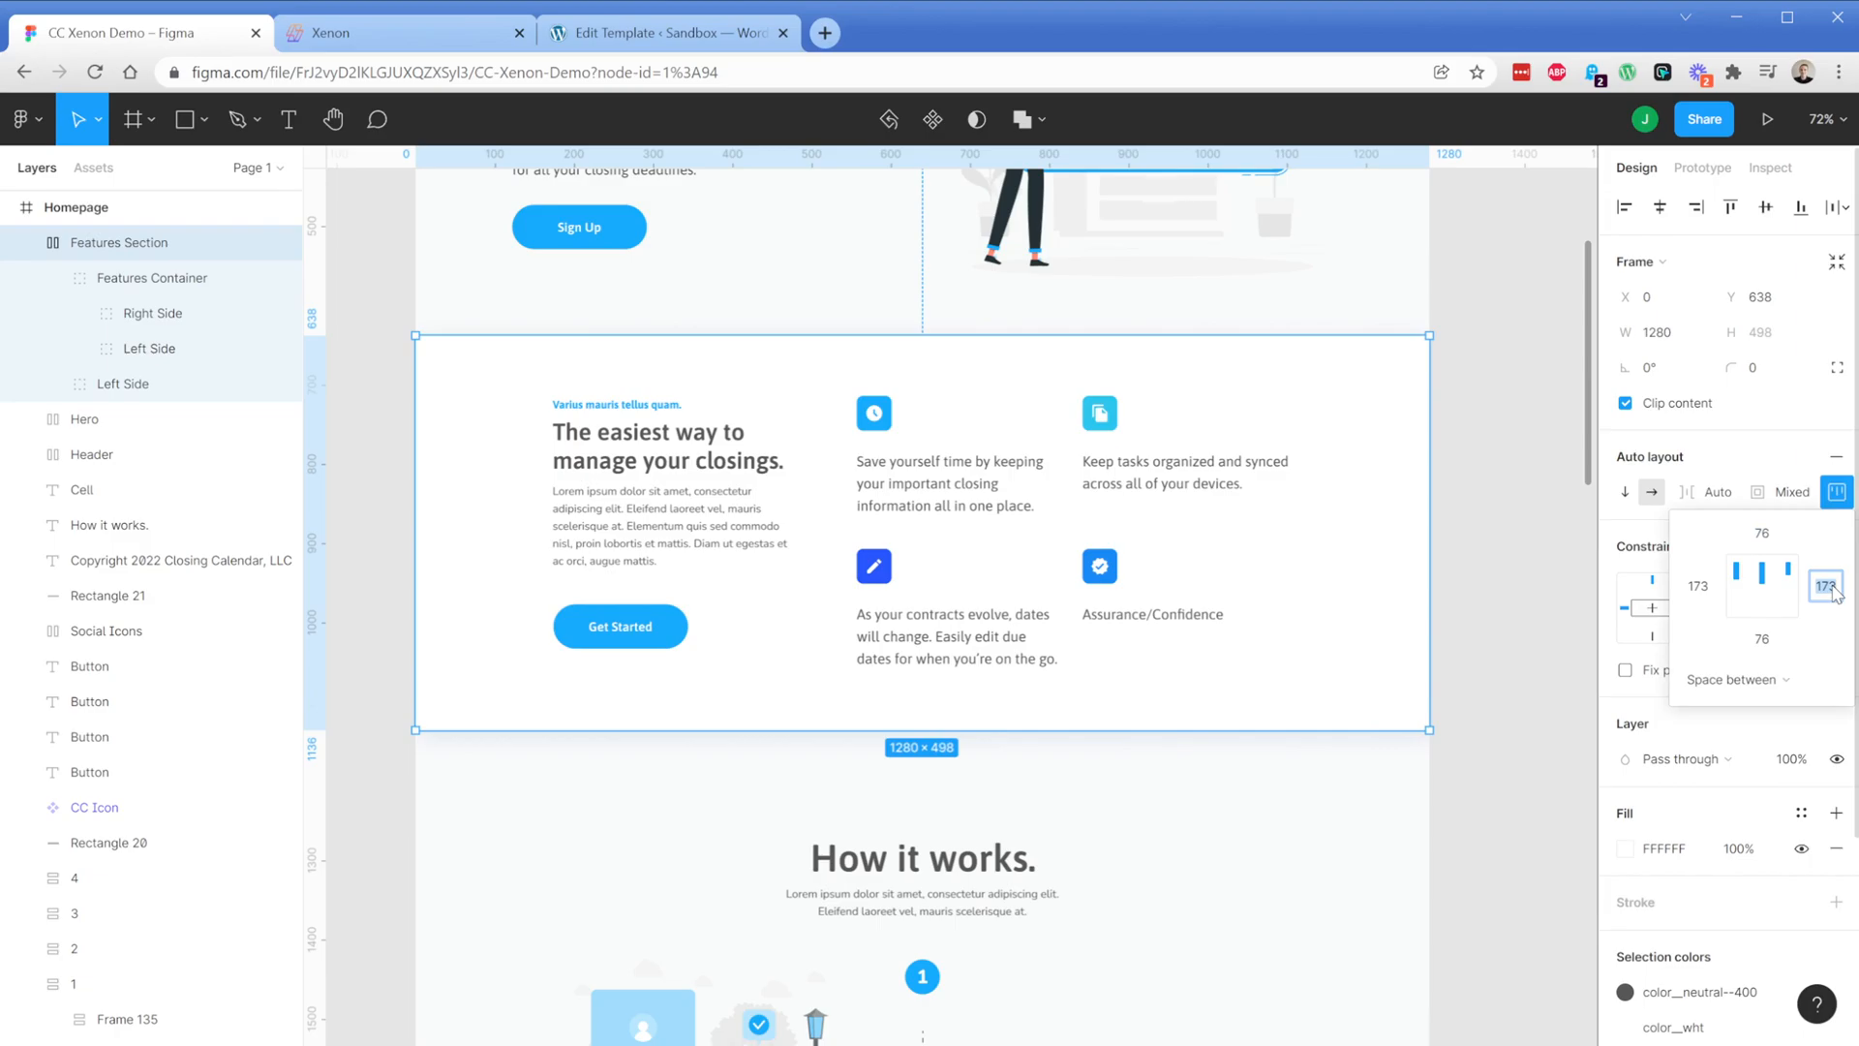
text(125)
key(Return)
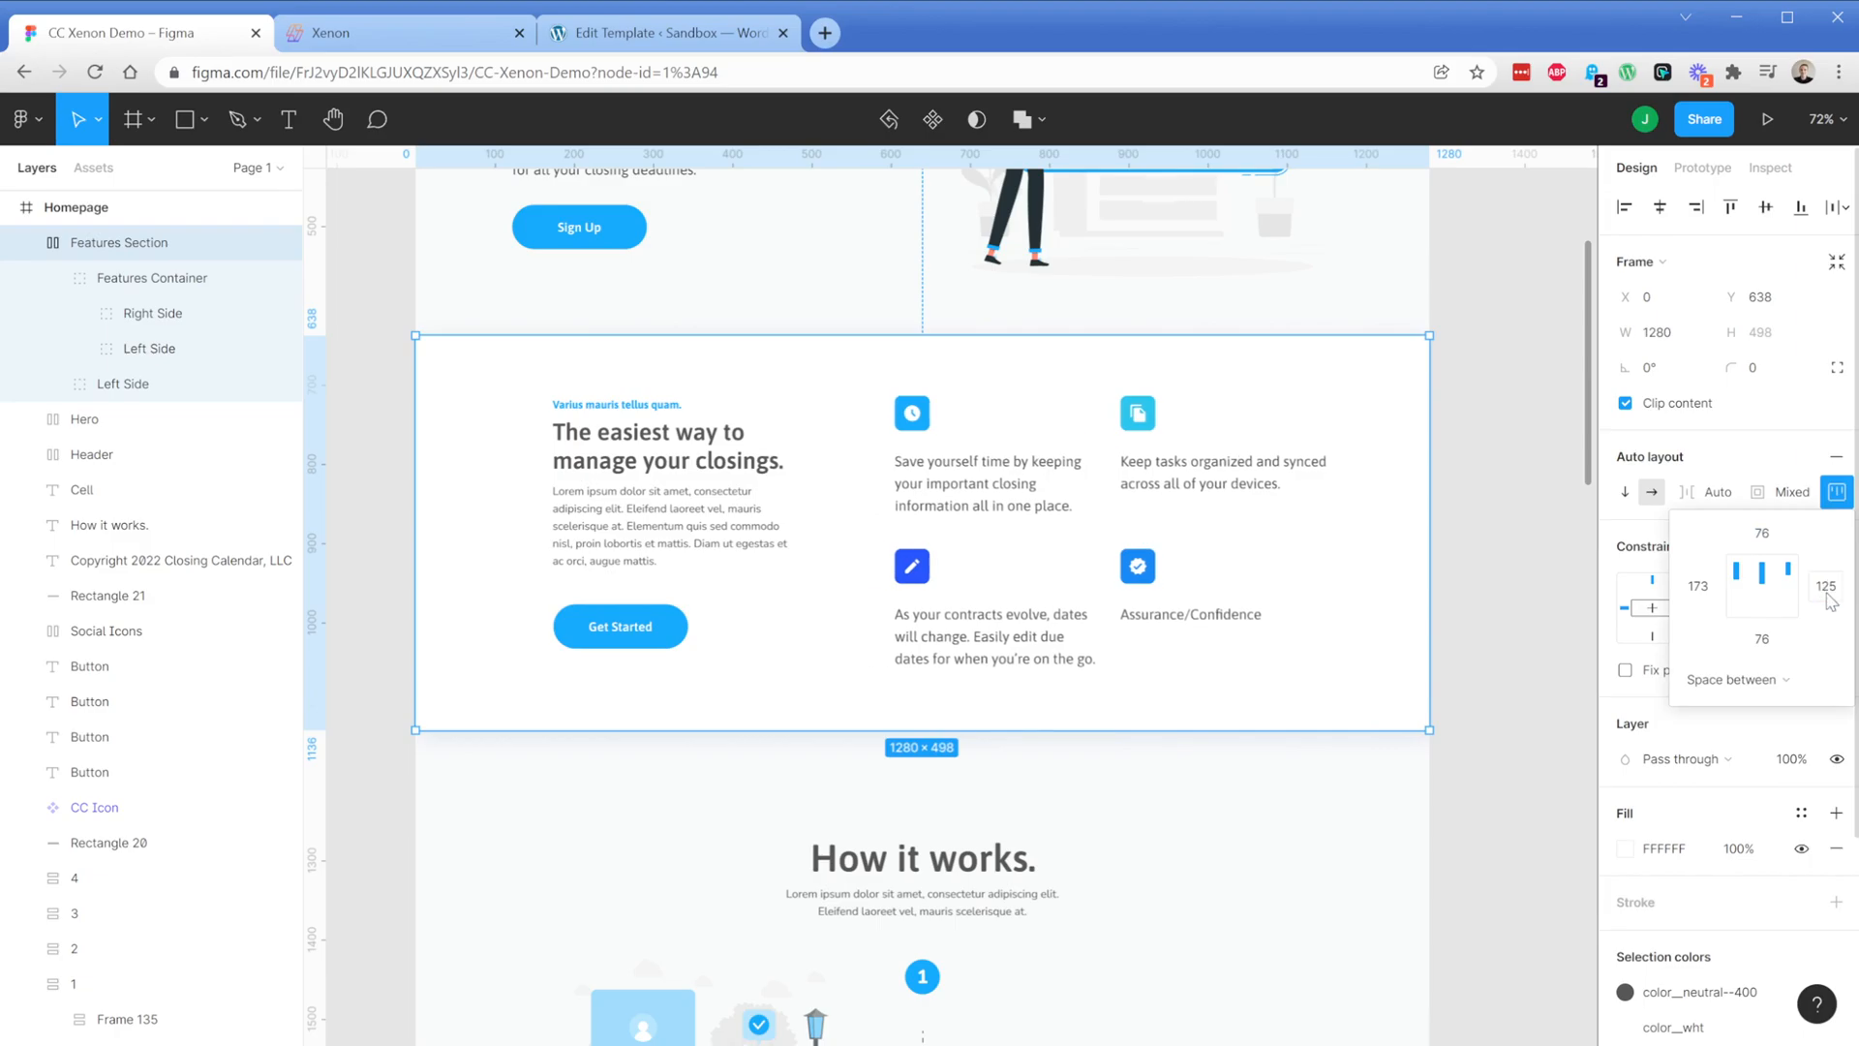
click(1708, 587)
key(Return)
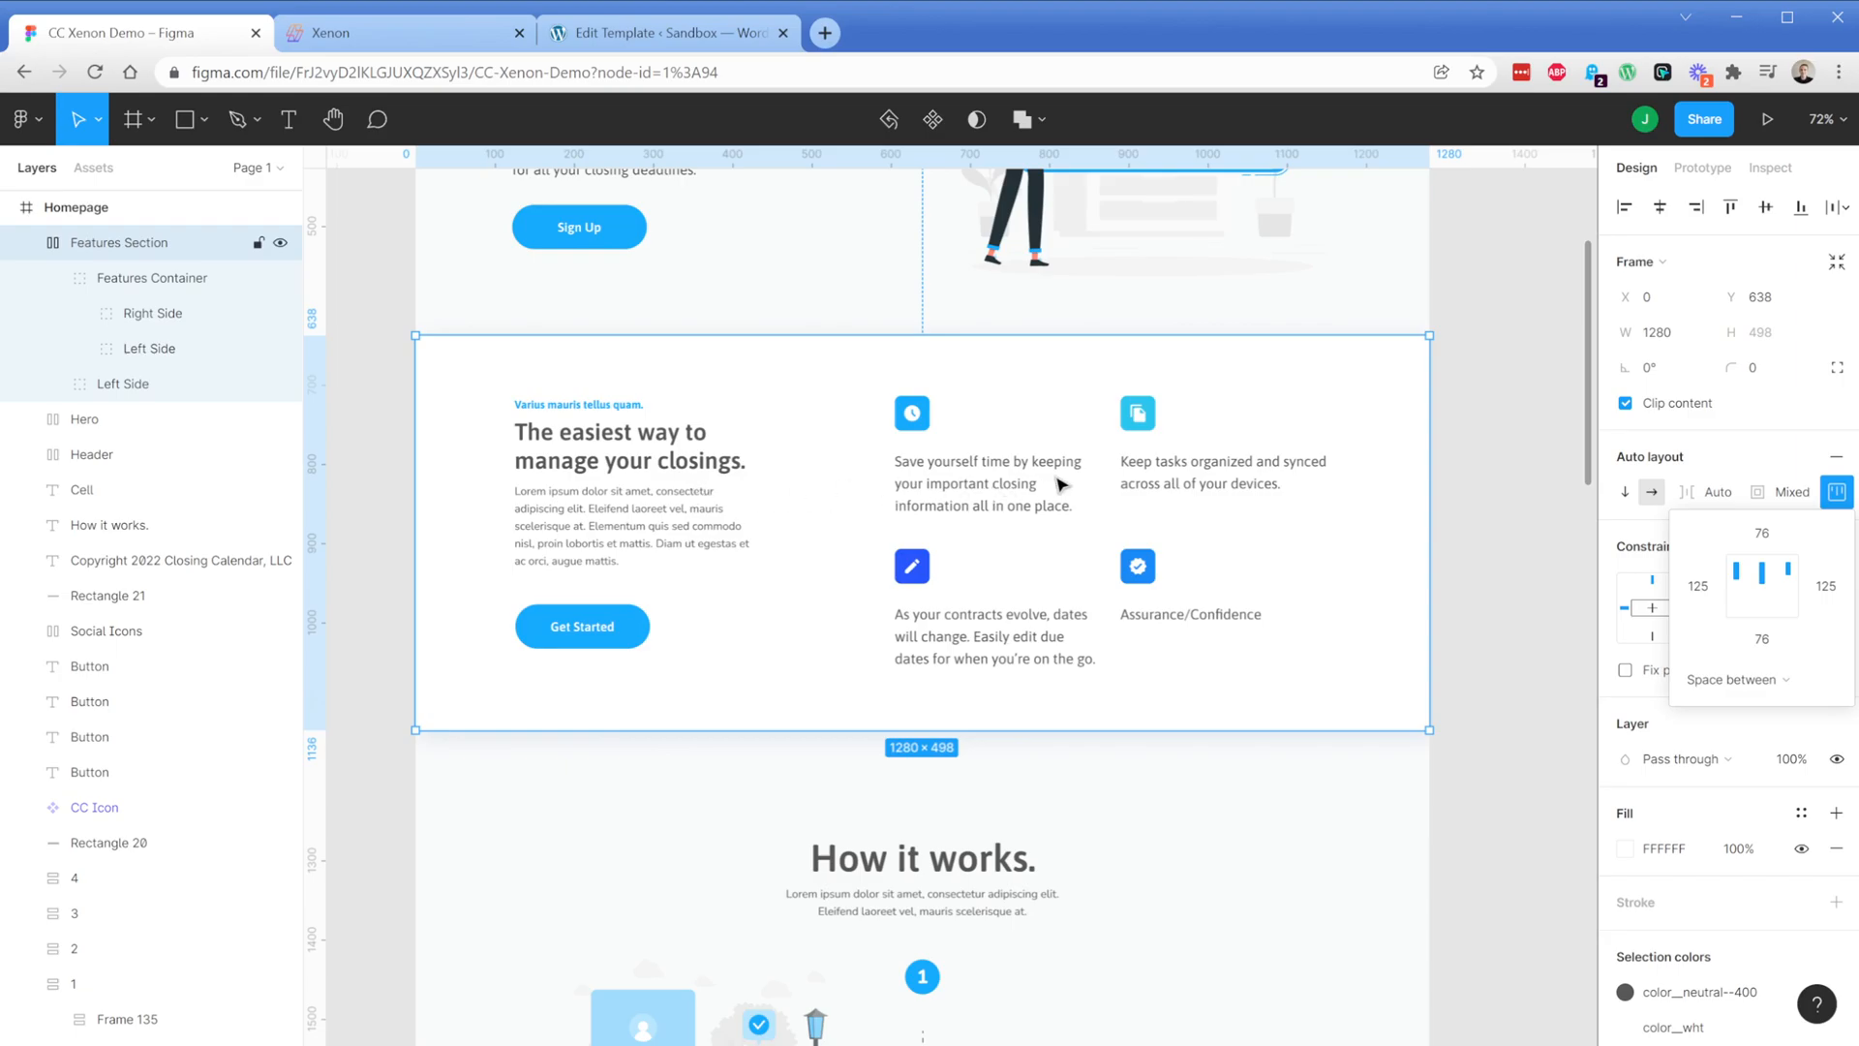
Set the Features Section's left and right padding to 175
click(1697, 587)
text(175)
key(Return)
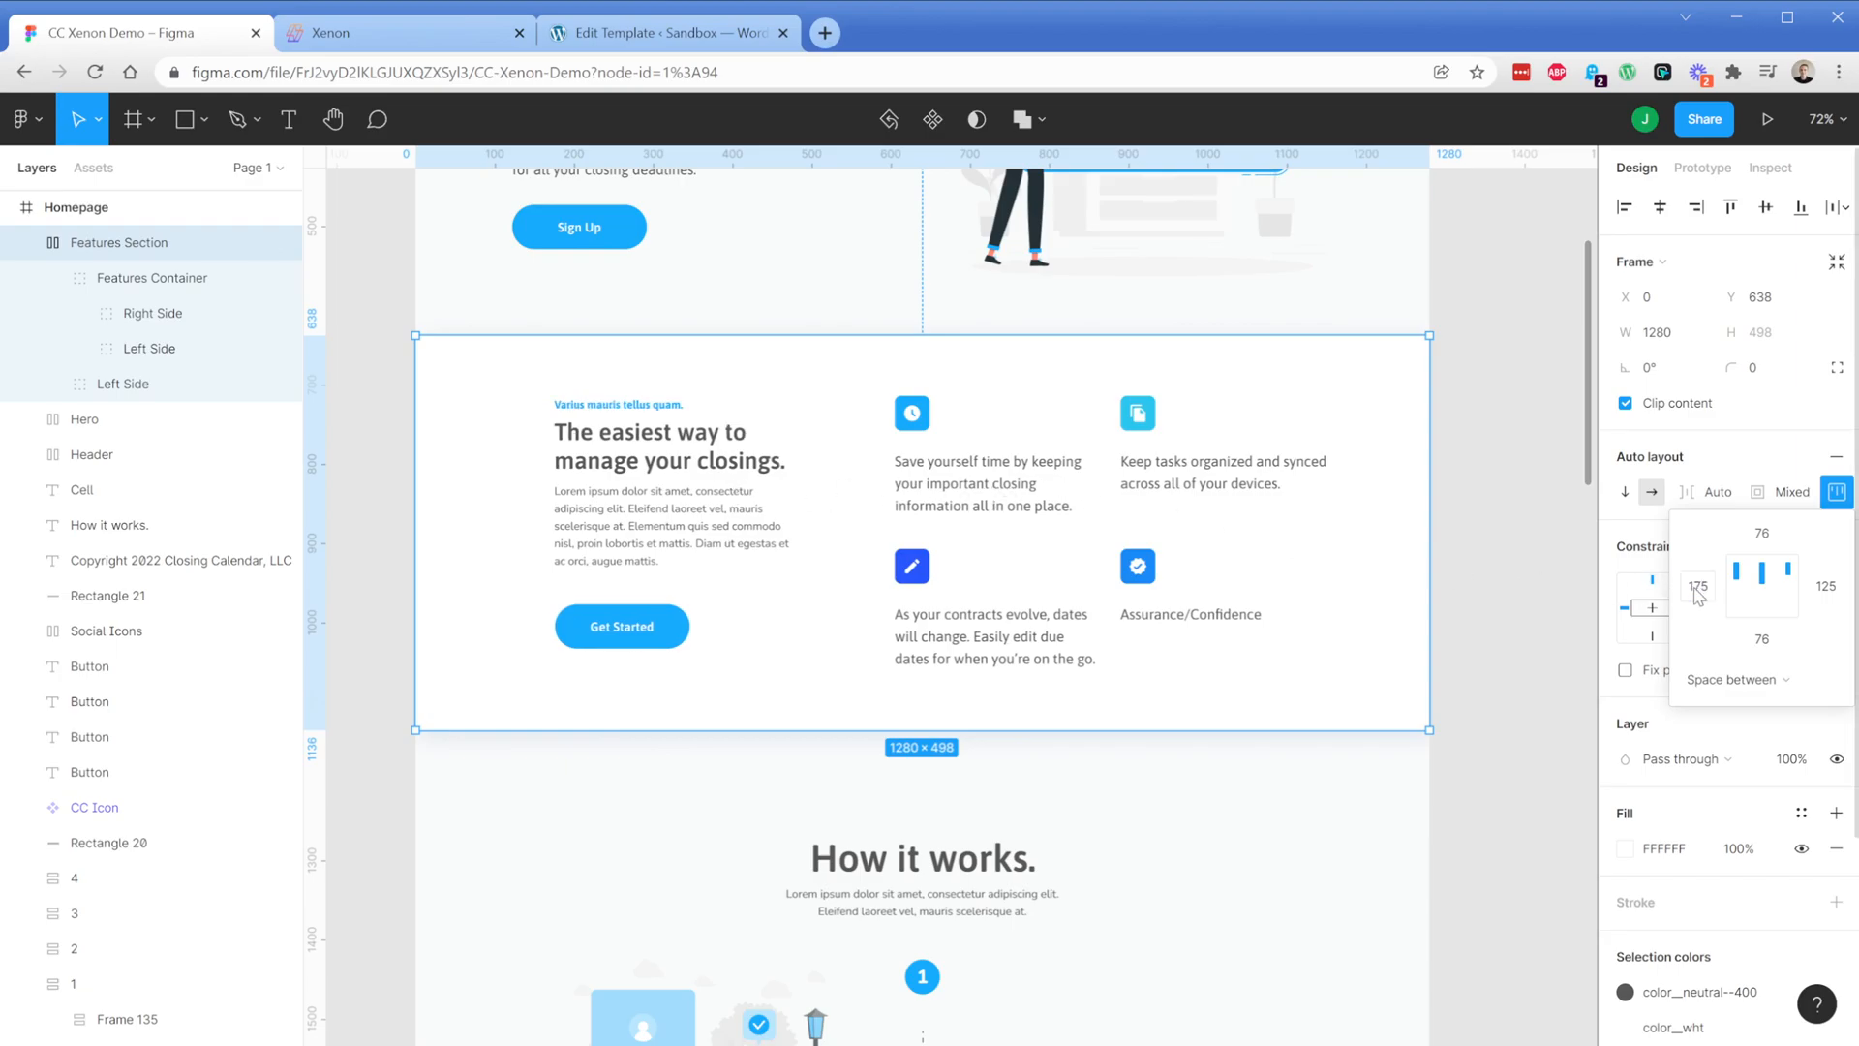
click(1821, 599)
text(175)
key(Return)
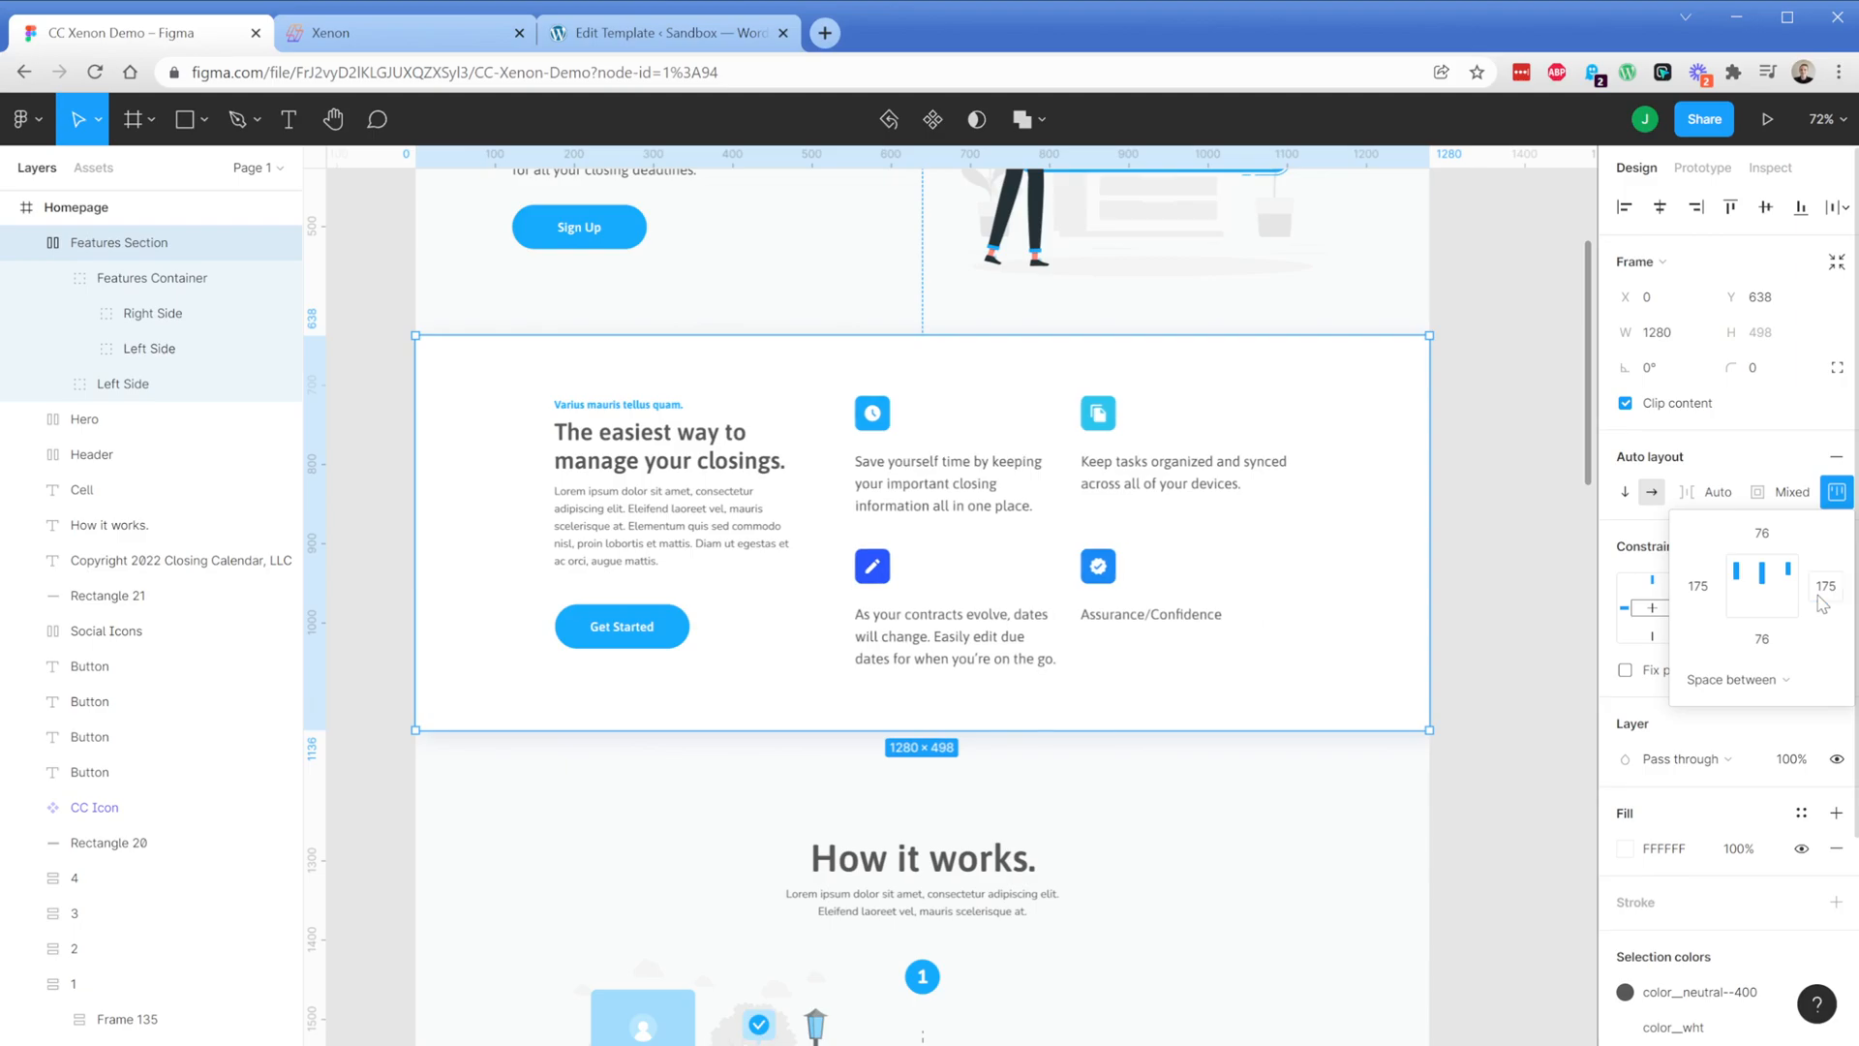
Set the Features Section's top and bottom padding to 75 and center its contents vertically
click(1764, 535)
key(Return)
click(1762, 639)
text(75)
key(Return)
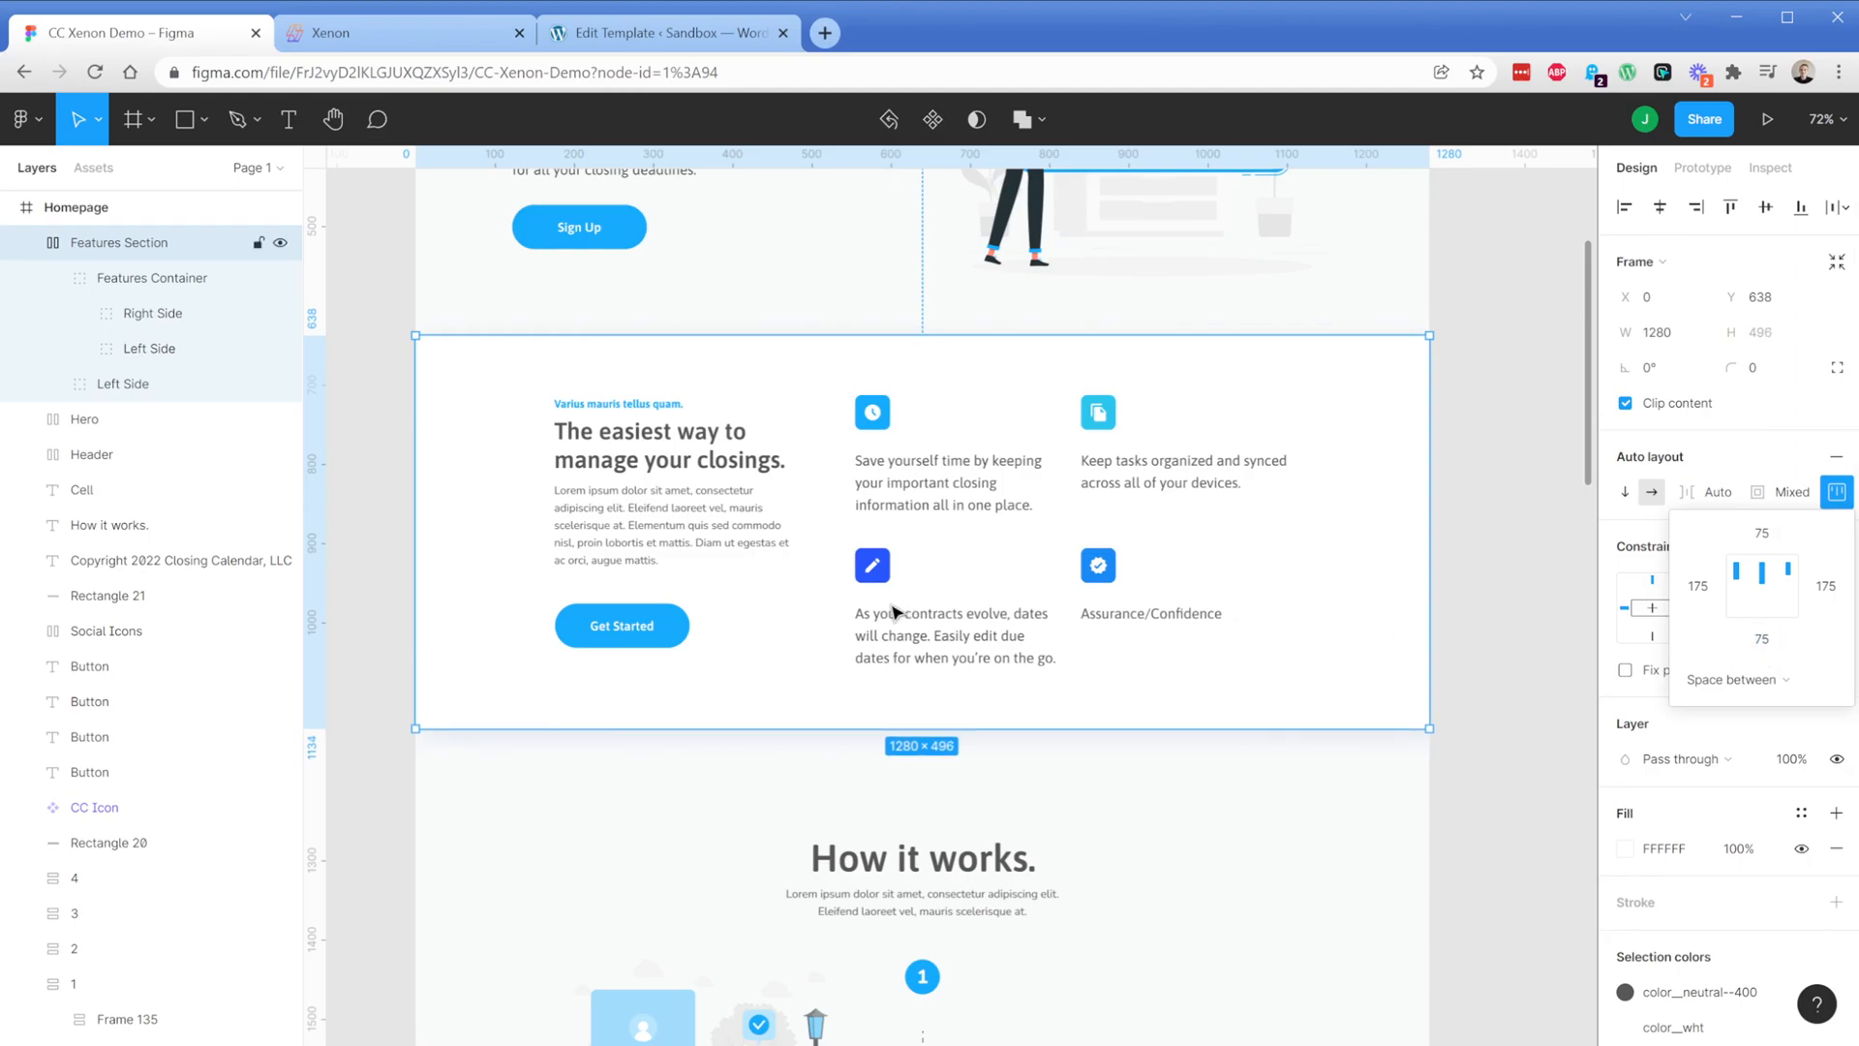
click(1761, 592)
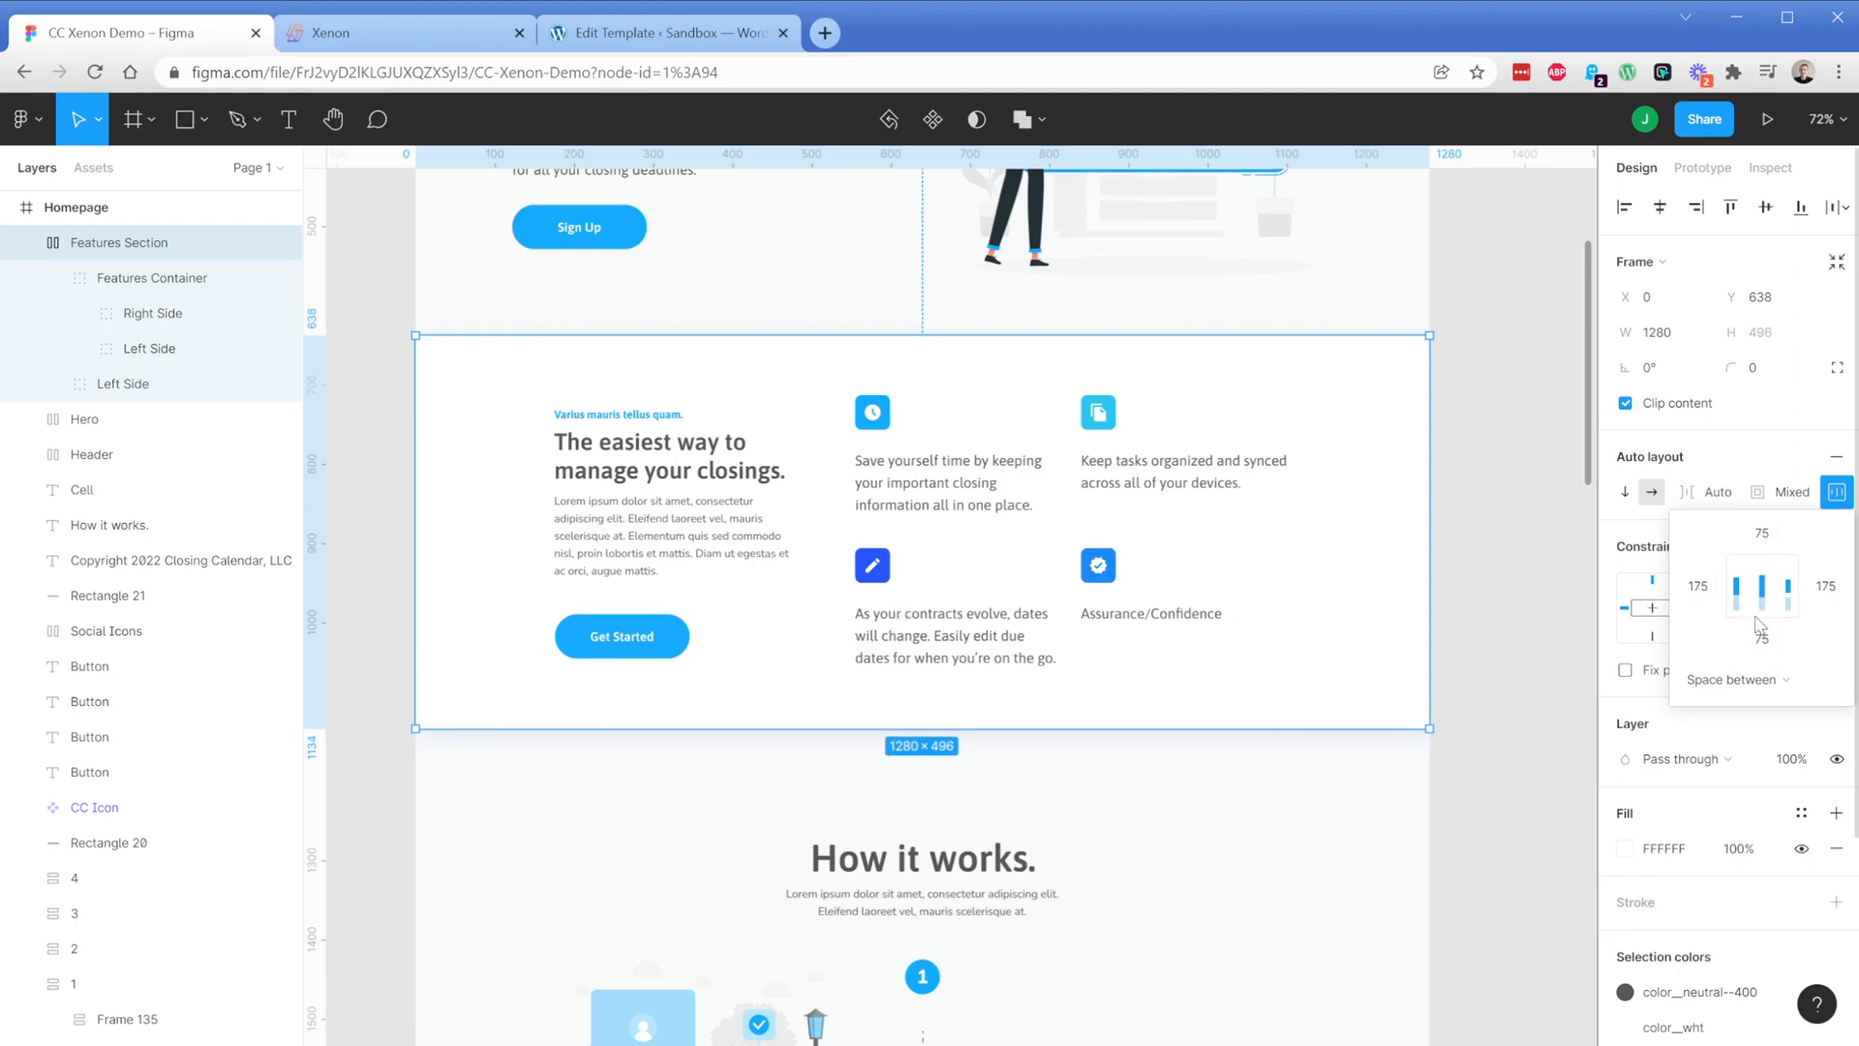
Top-align the Features Section's contents and apply horizontal auto layout with Space between distribution to Features Container
click(1765, 575)
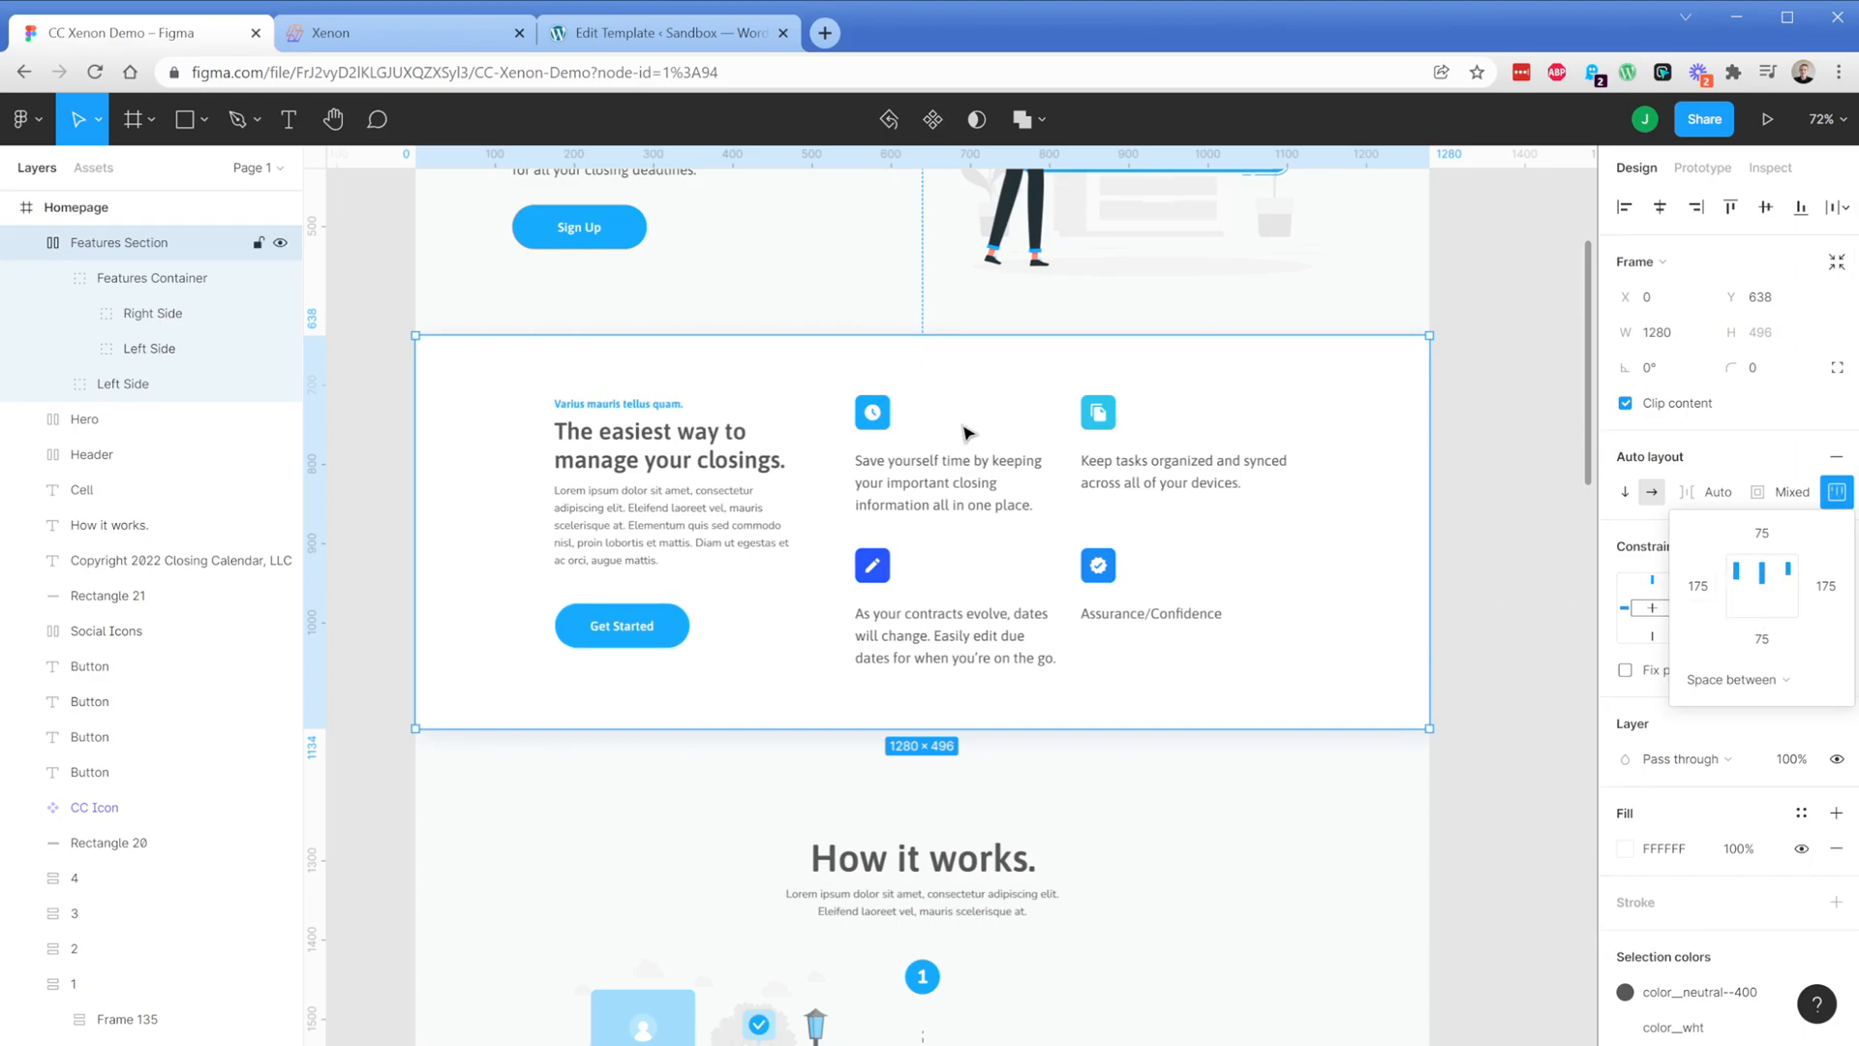
click(156, 279)
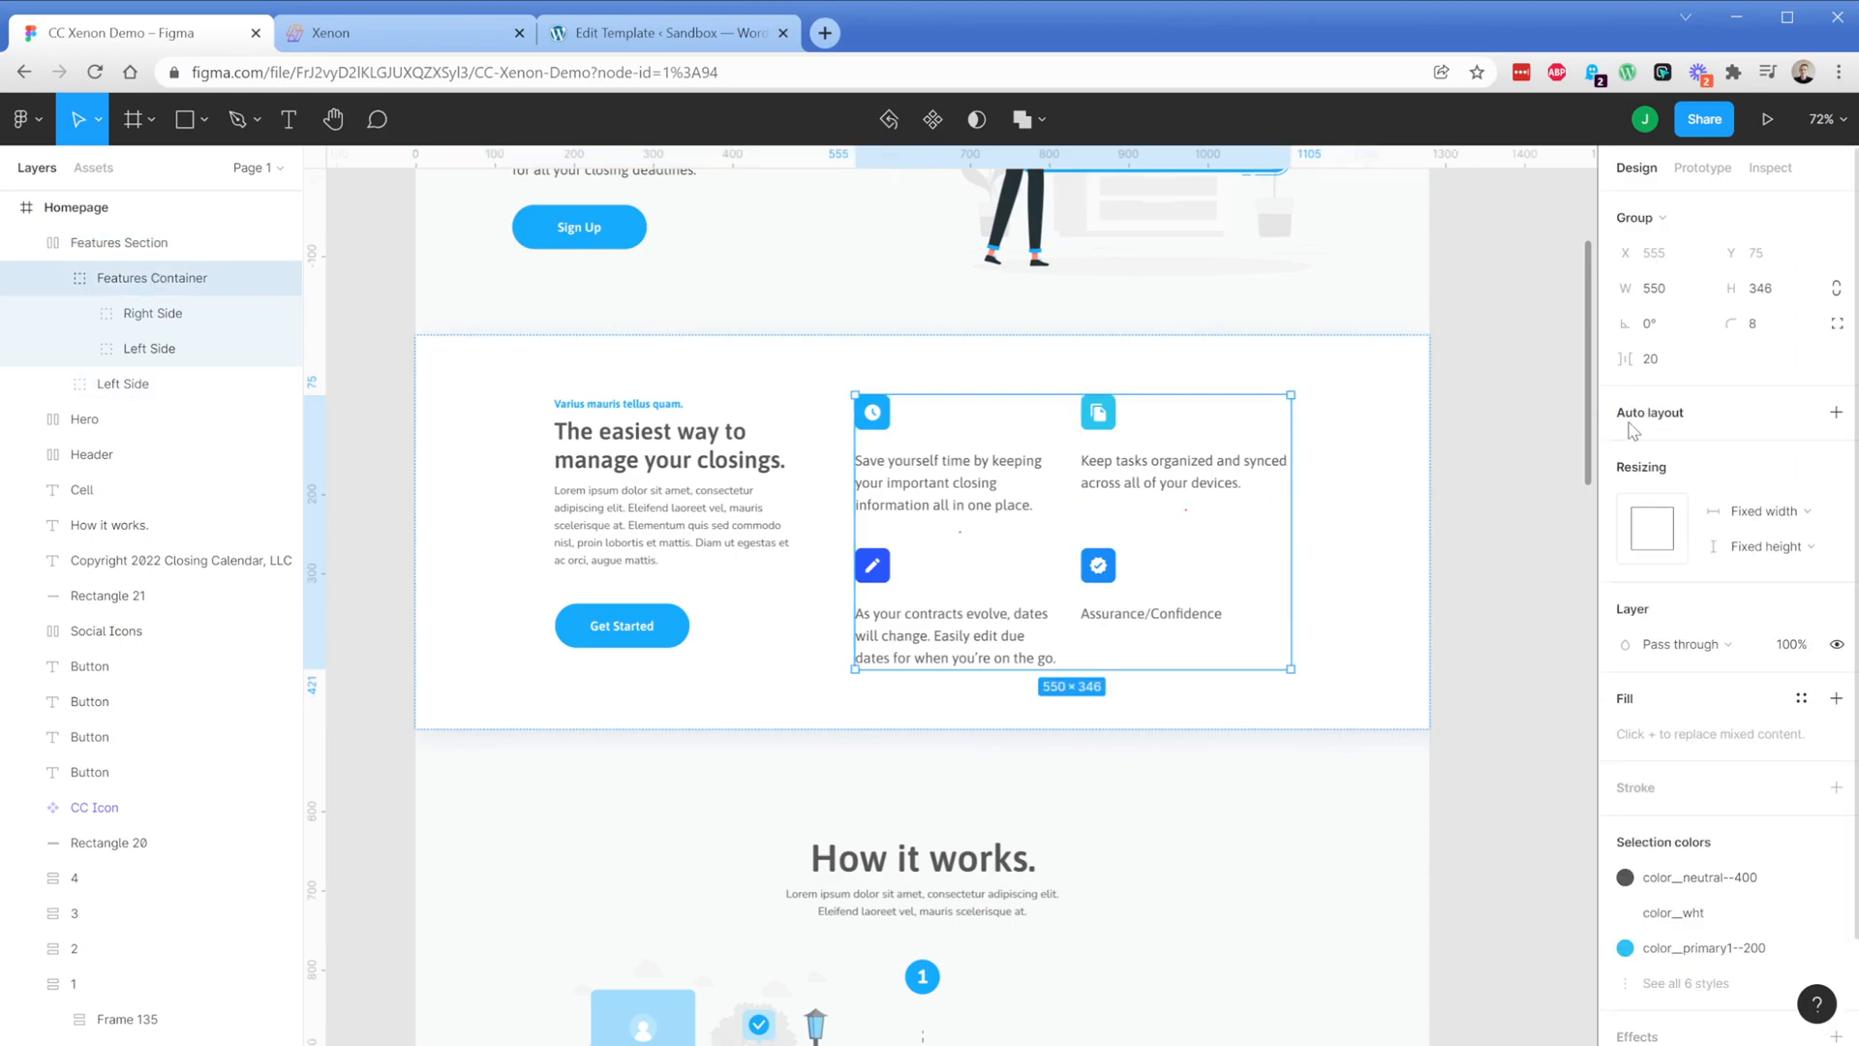
key(shift+a)
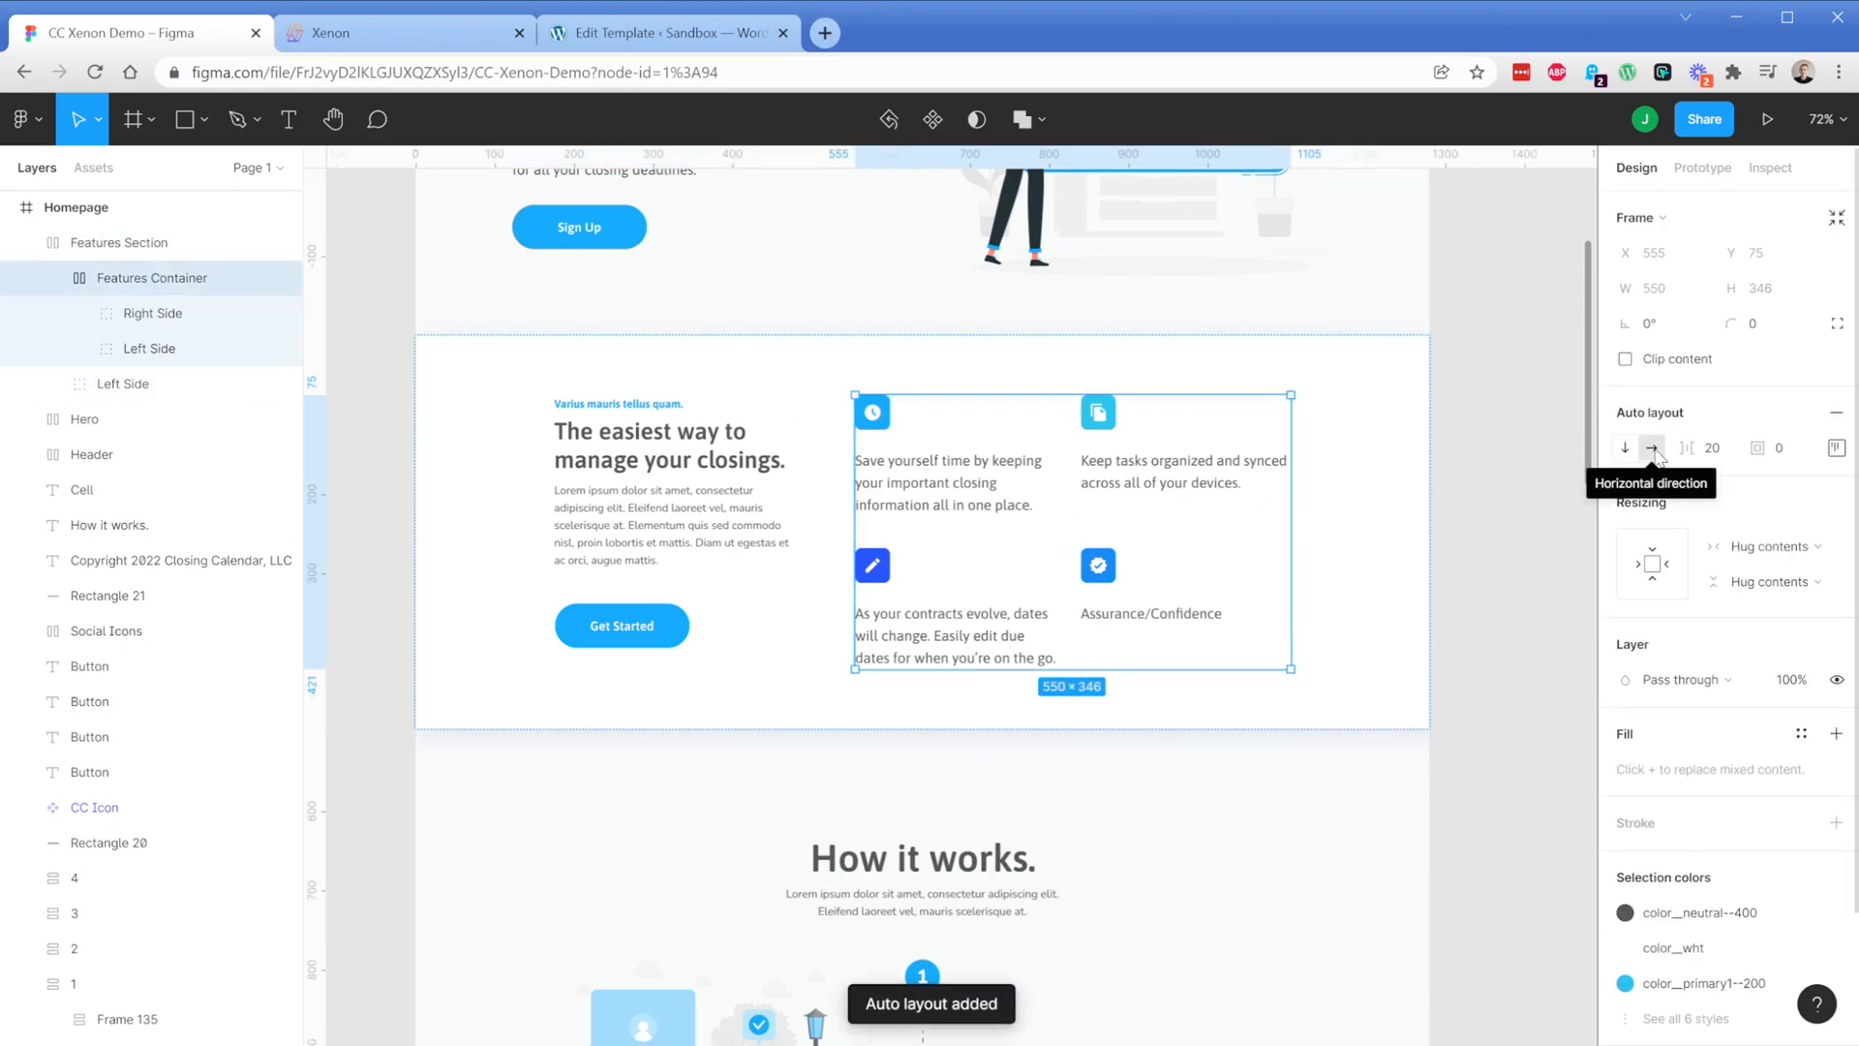
click(1837, 447)
click(1734, 634)
click(1755, 666)
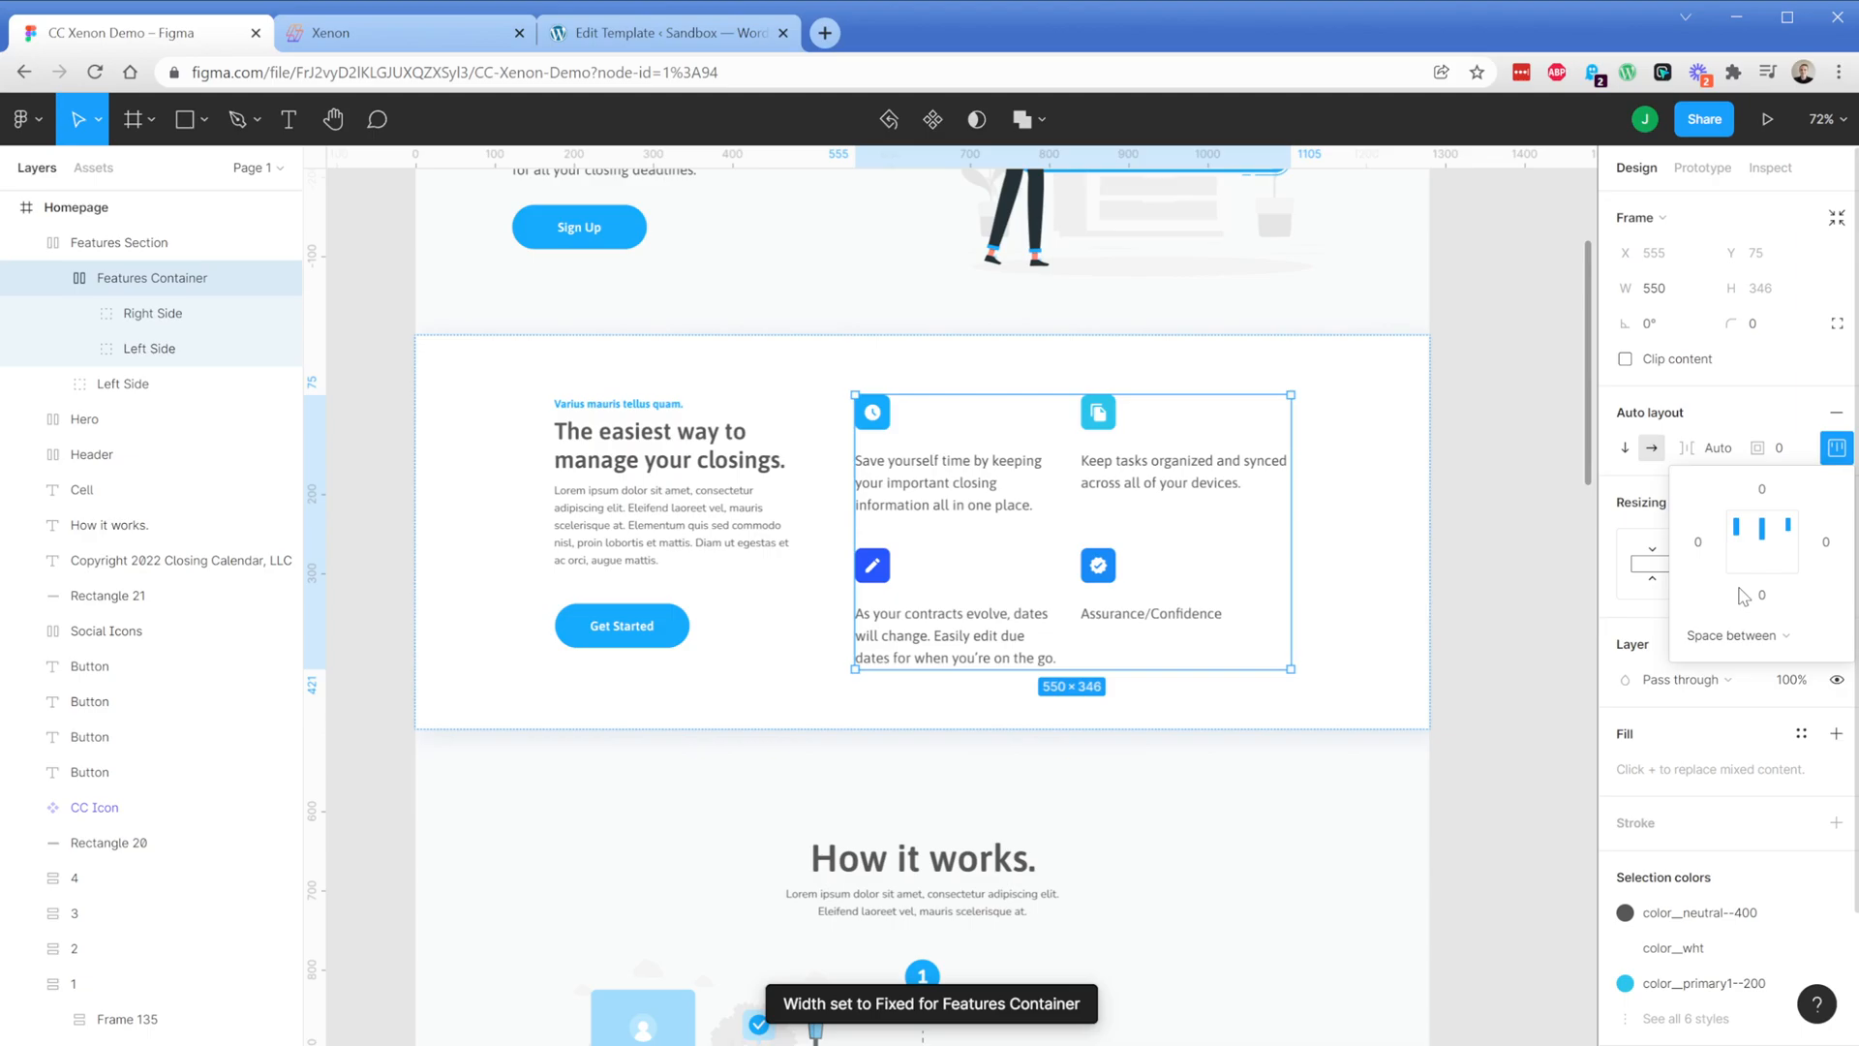
Apply vertical auto layout to the Right Side and Left Side groups inside Features Container
click(153, 313)
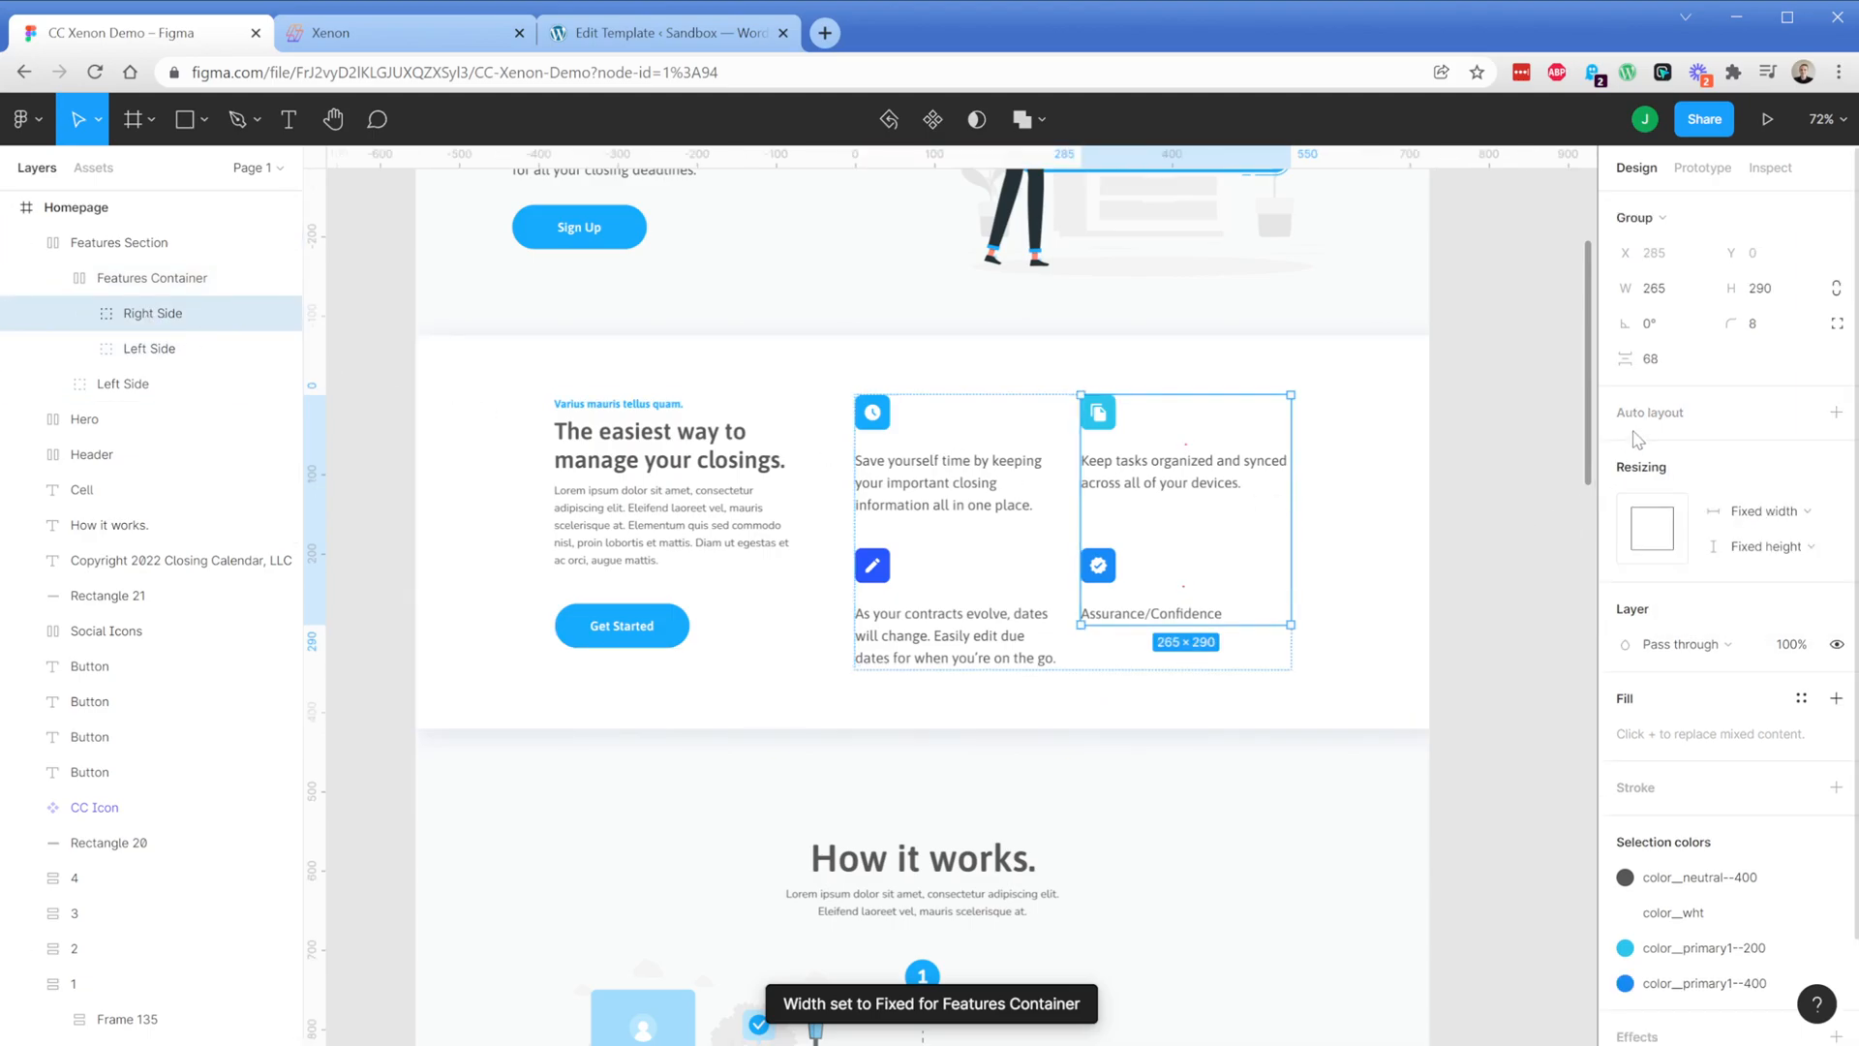
key(shift+a)
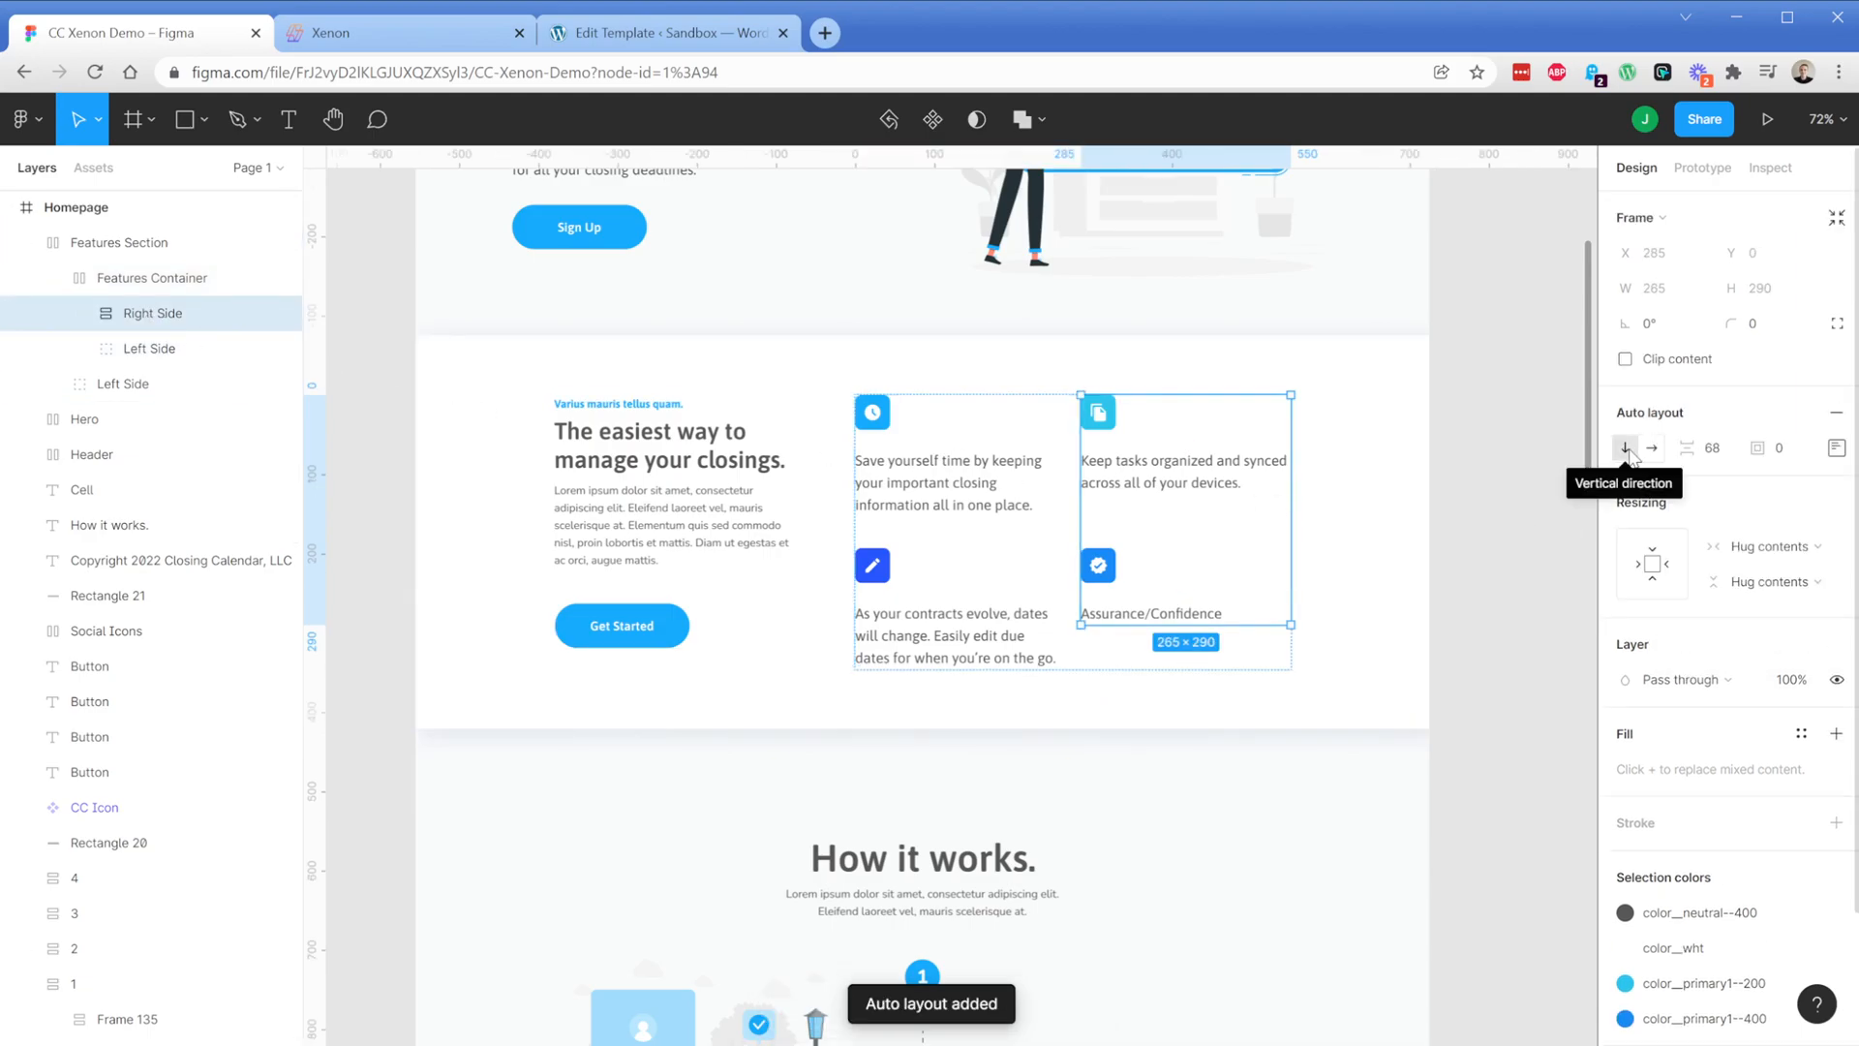
click(973, 526)
click(177, 362)
key(shift+a)
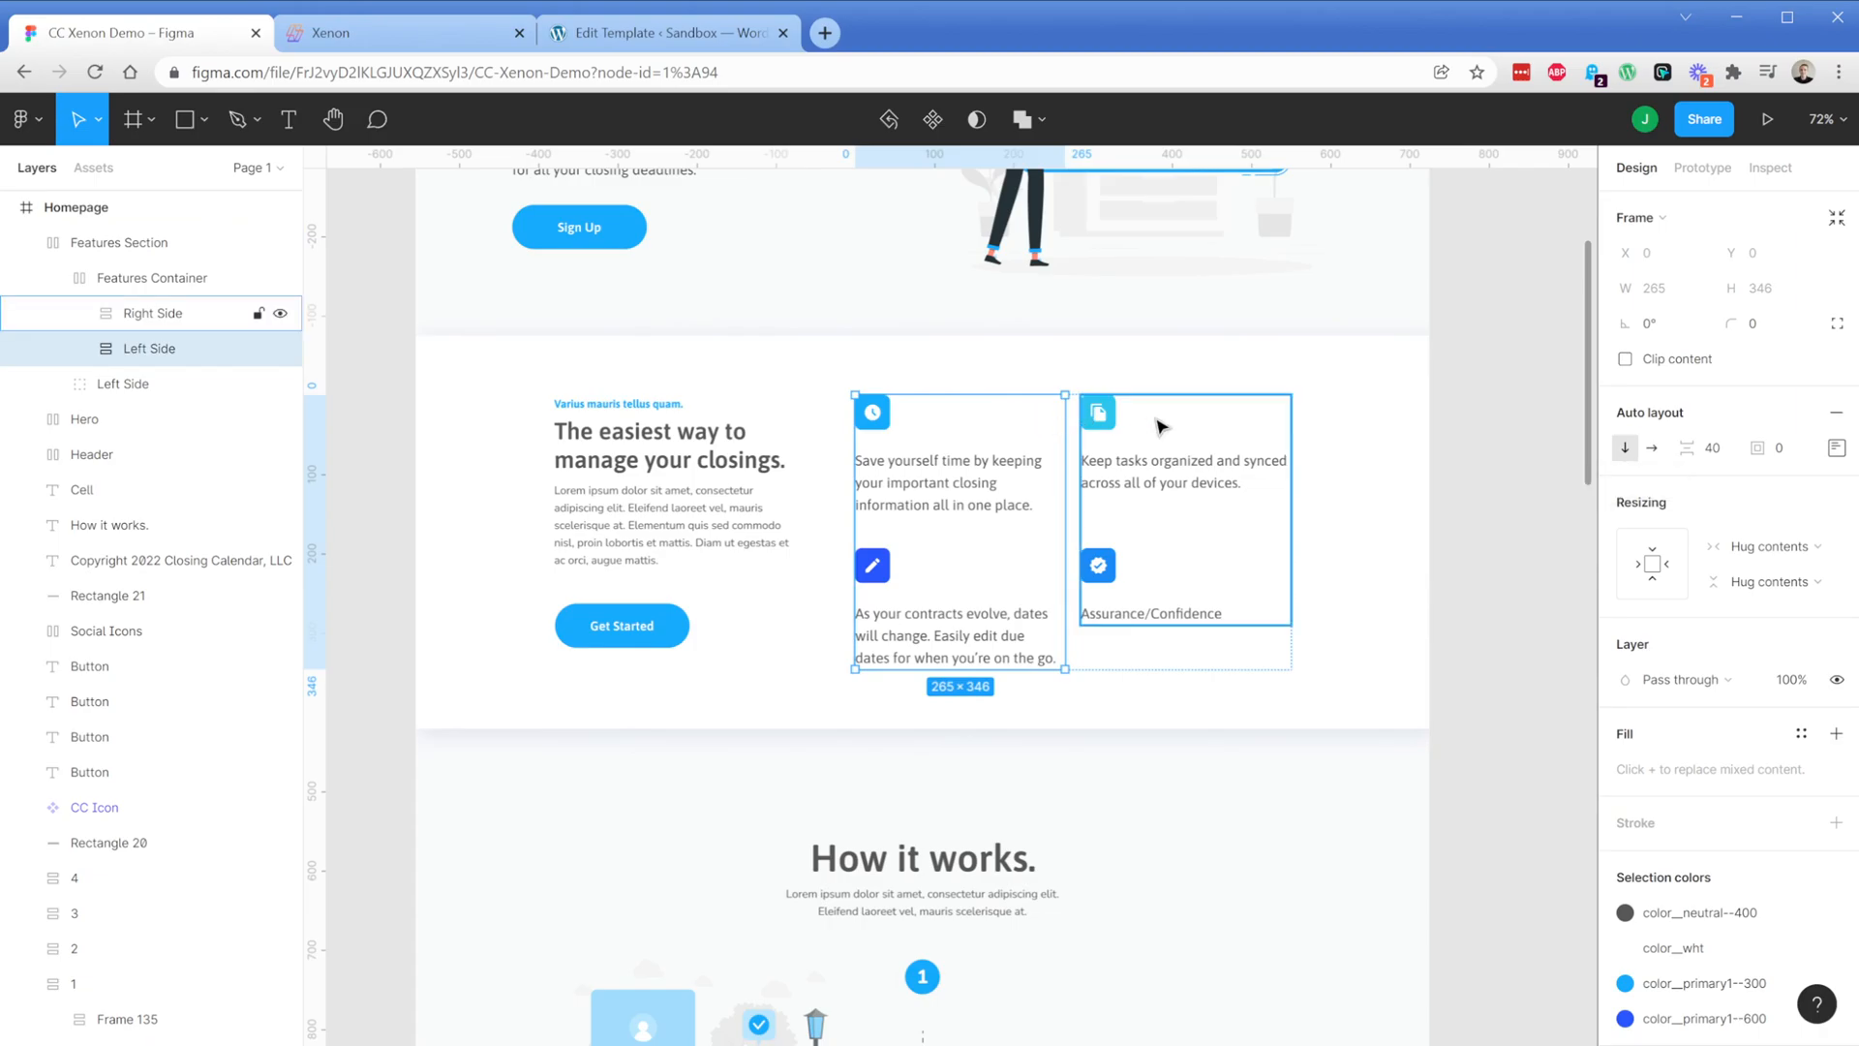
Collapse the Features Section layer and review the Header, Hero and Features Section frames
click(138, 281)
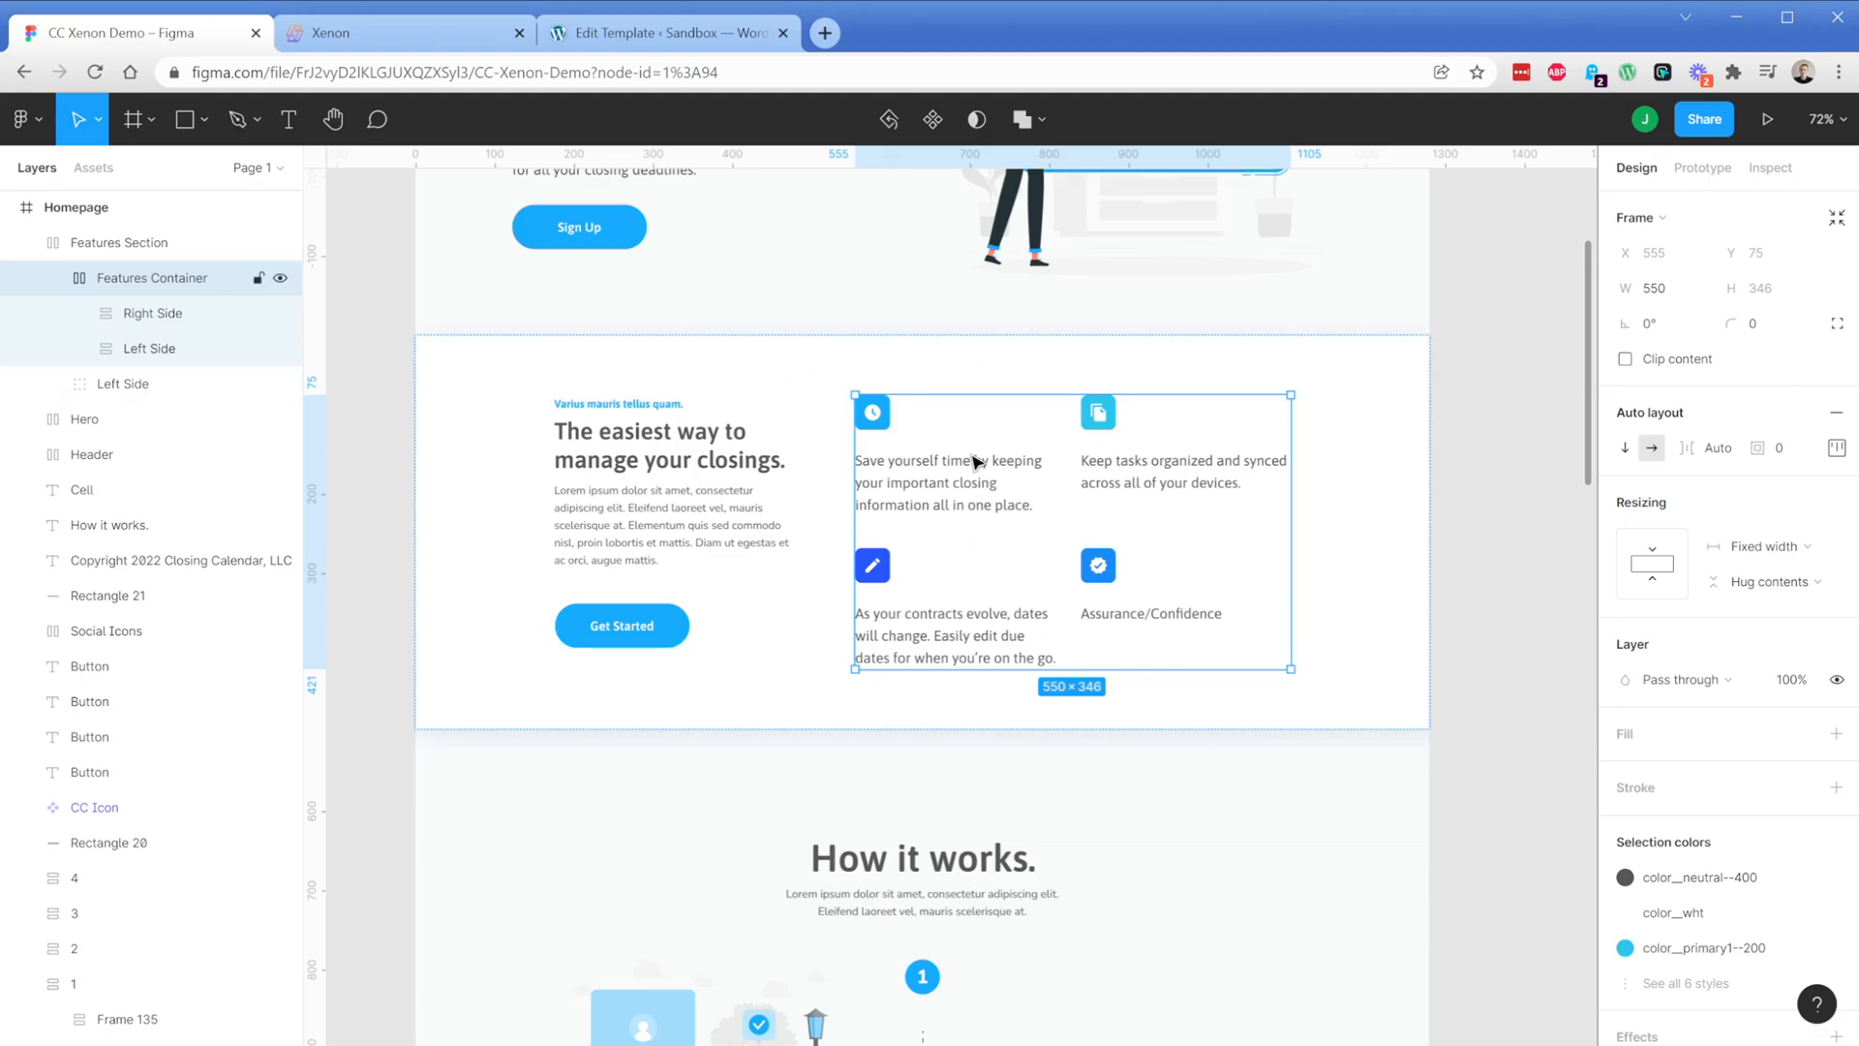
click(87, 248)
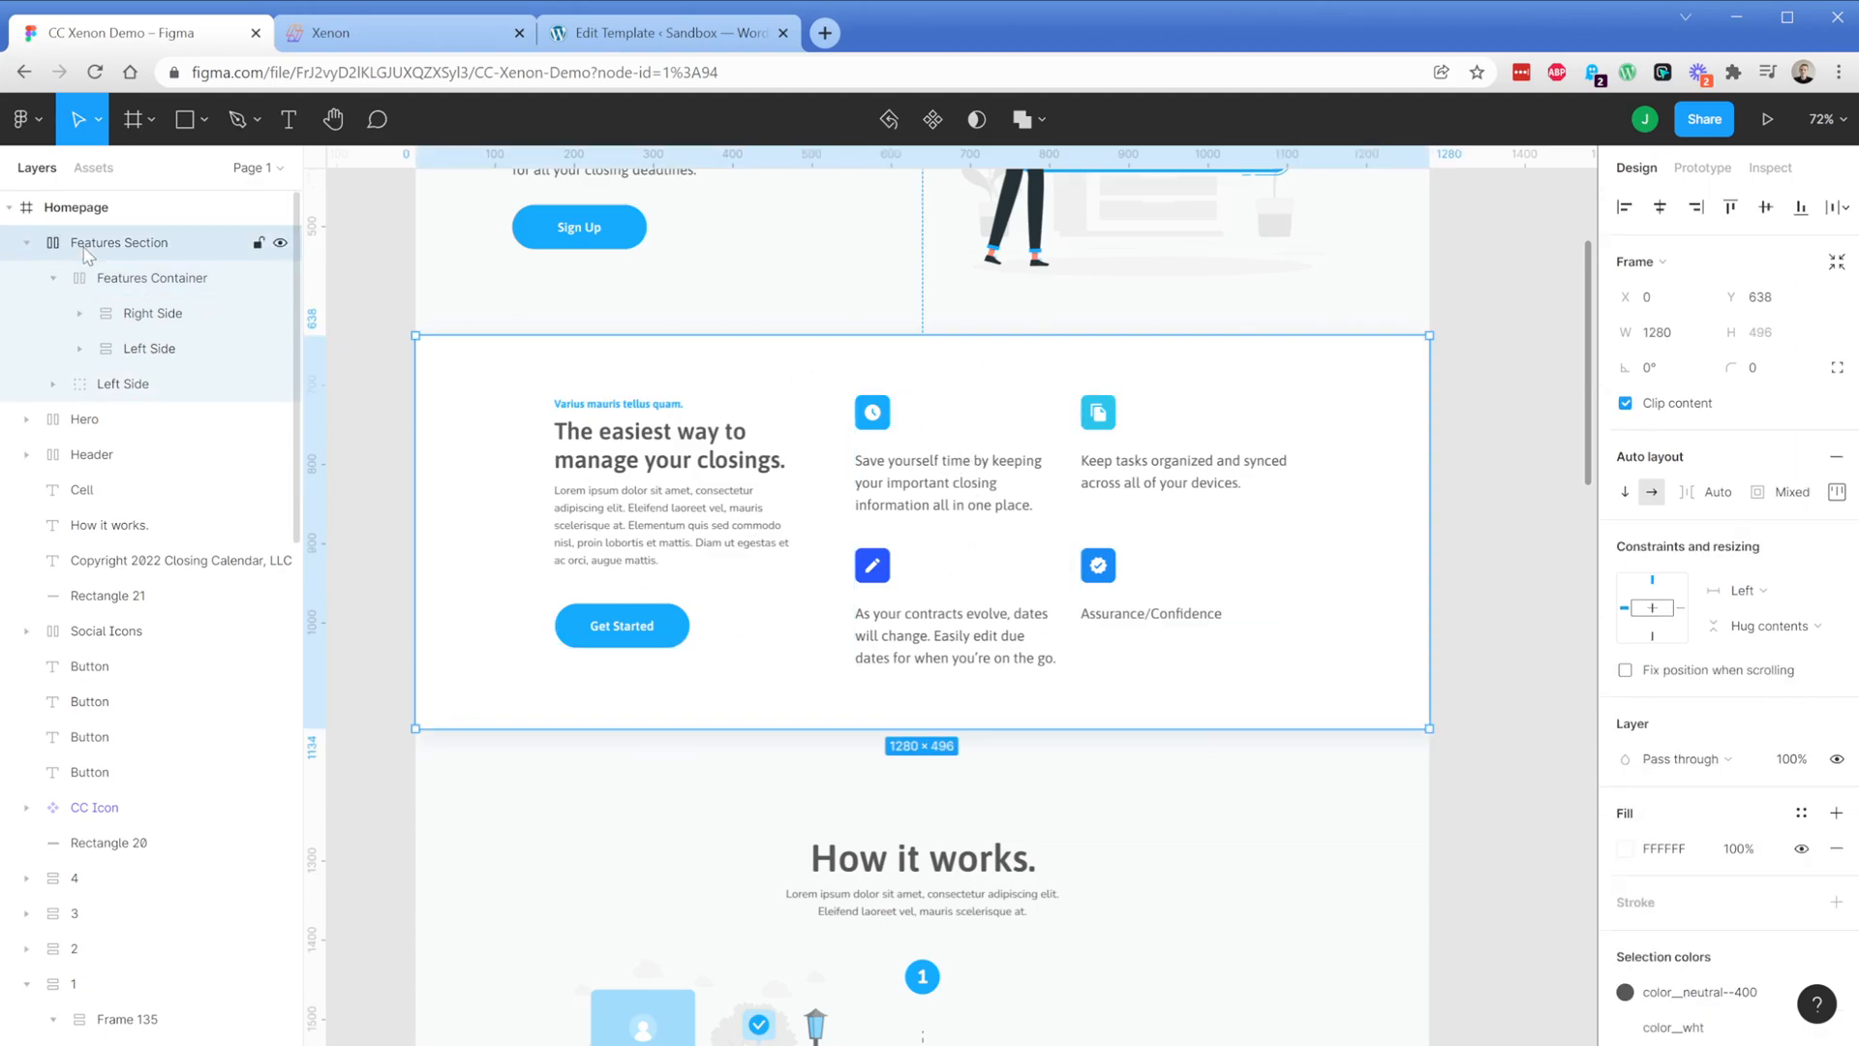
click(27, 244)
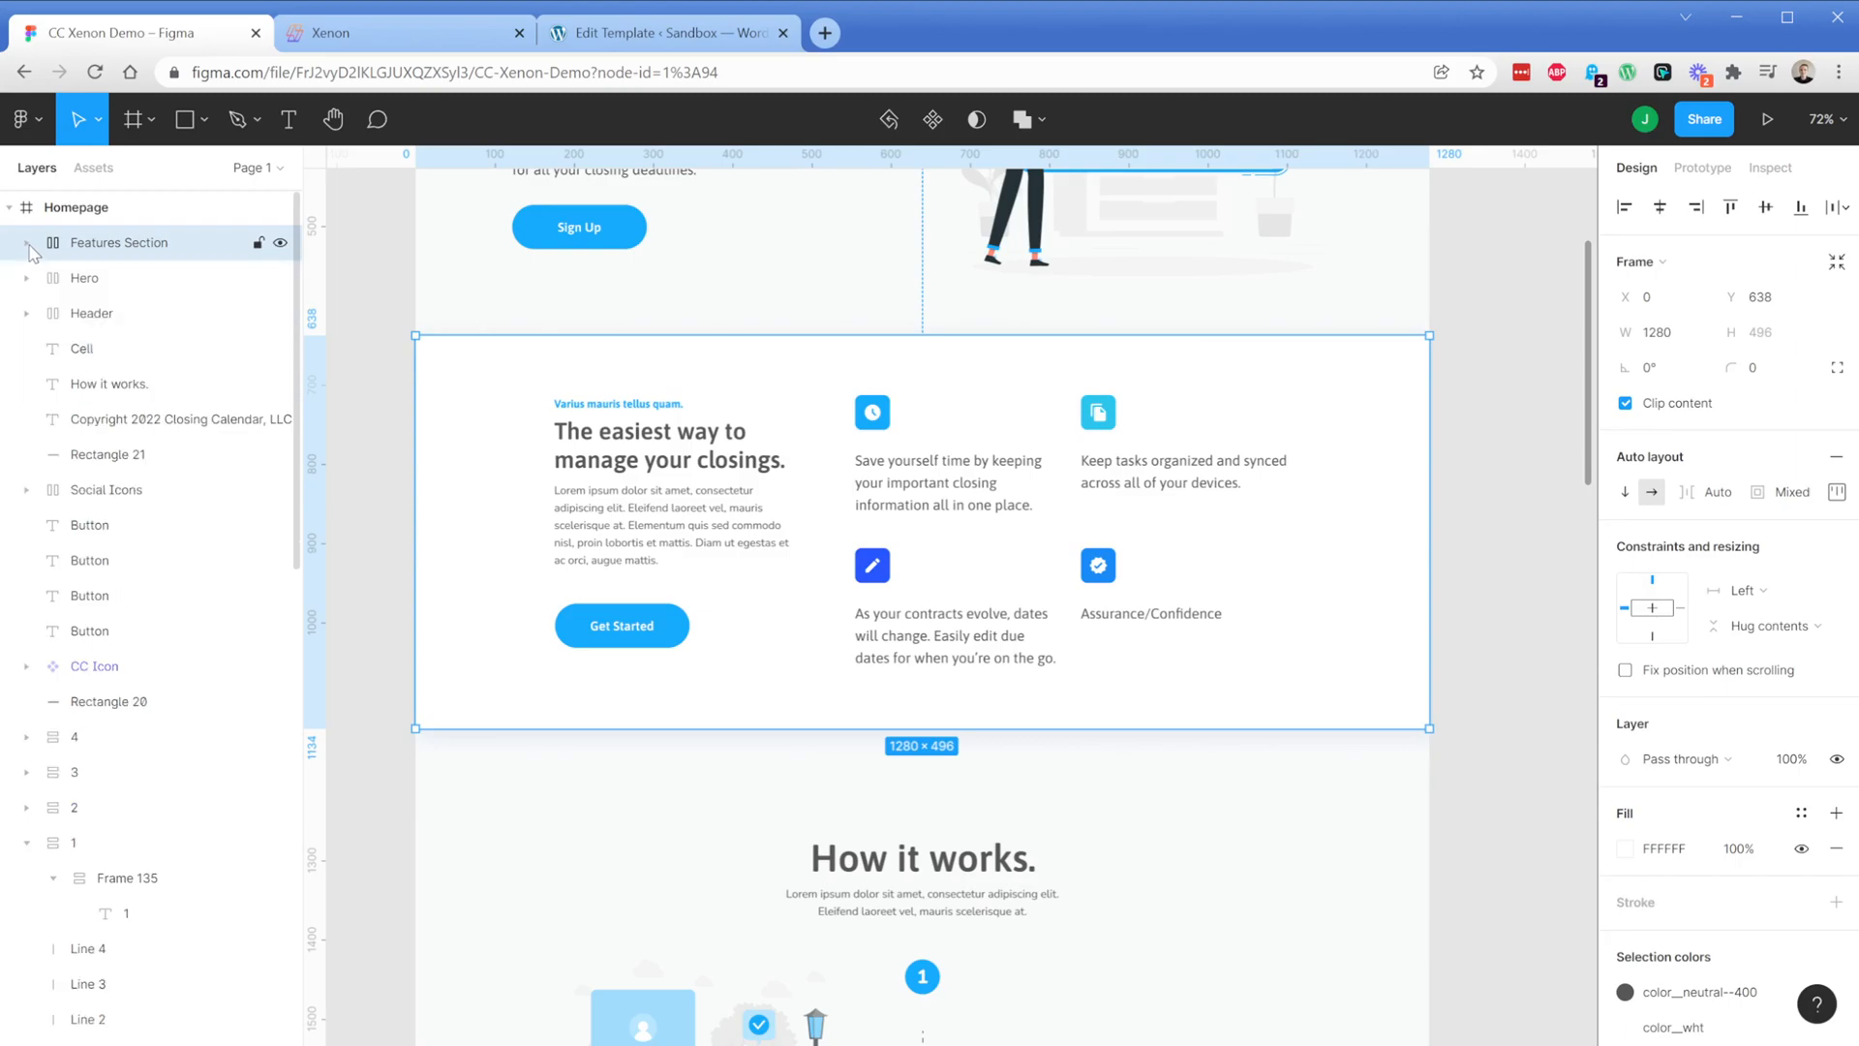
click(89, 313)
scroll(395, 552, up, 5)
scroll(395, 552, up, 2)
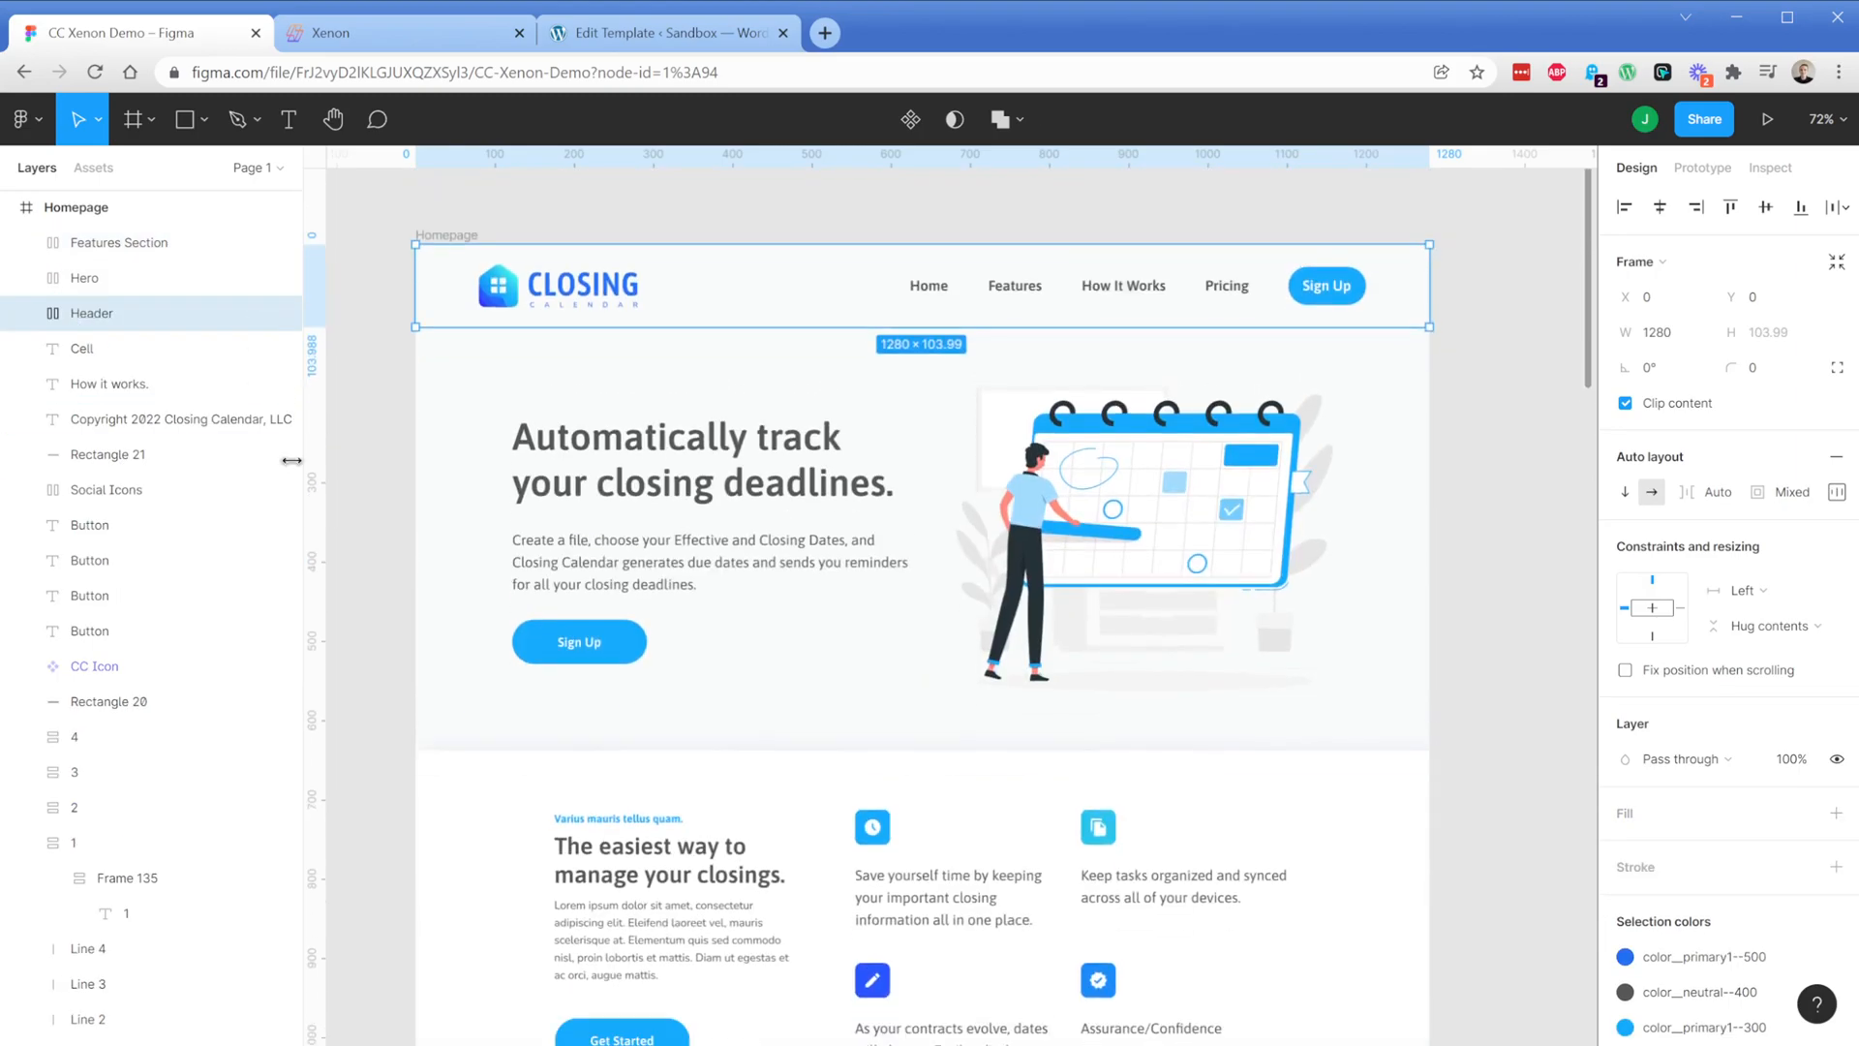
click(87, 279)
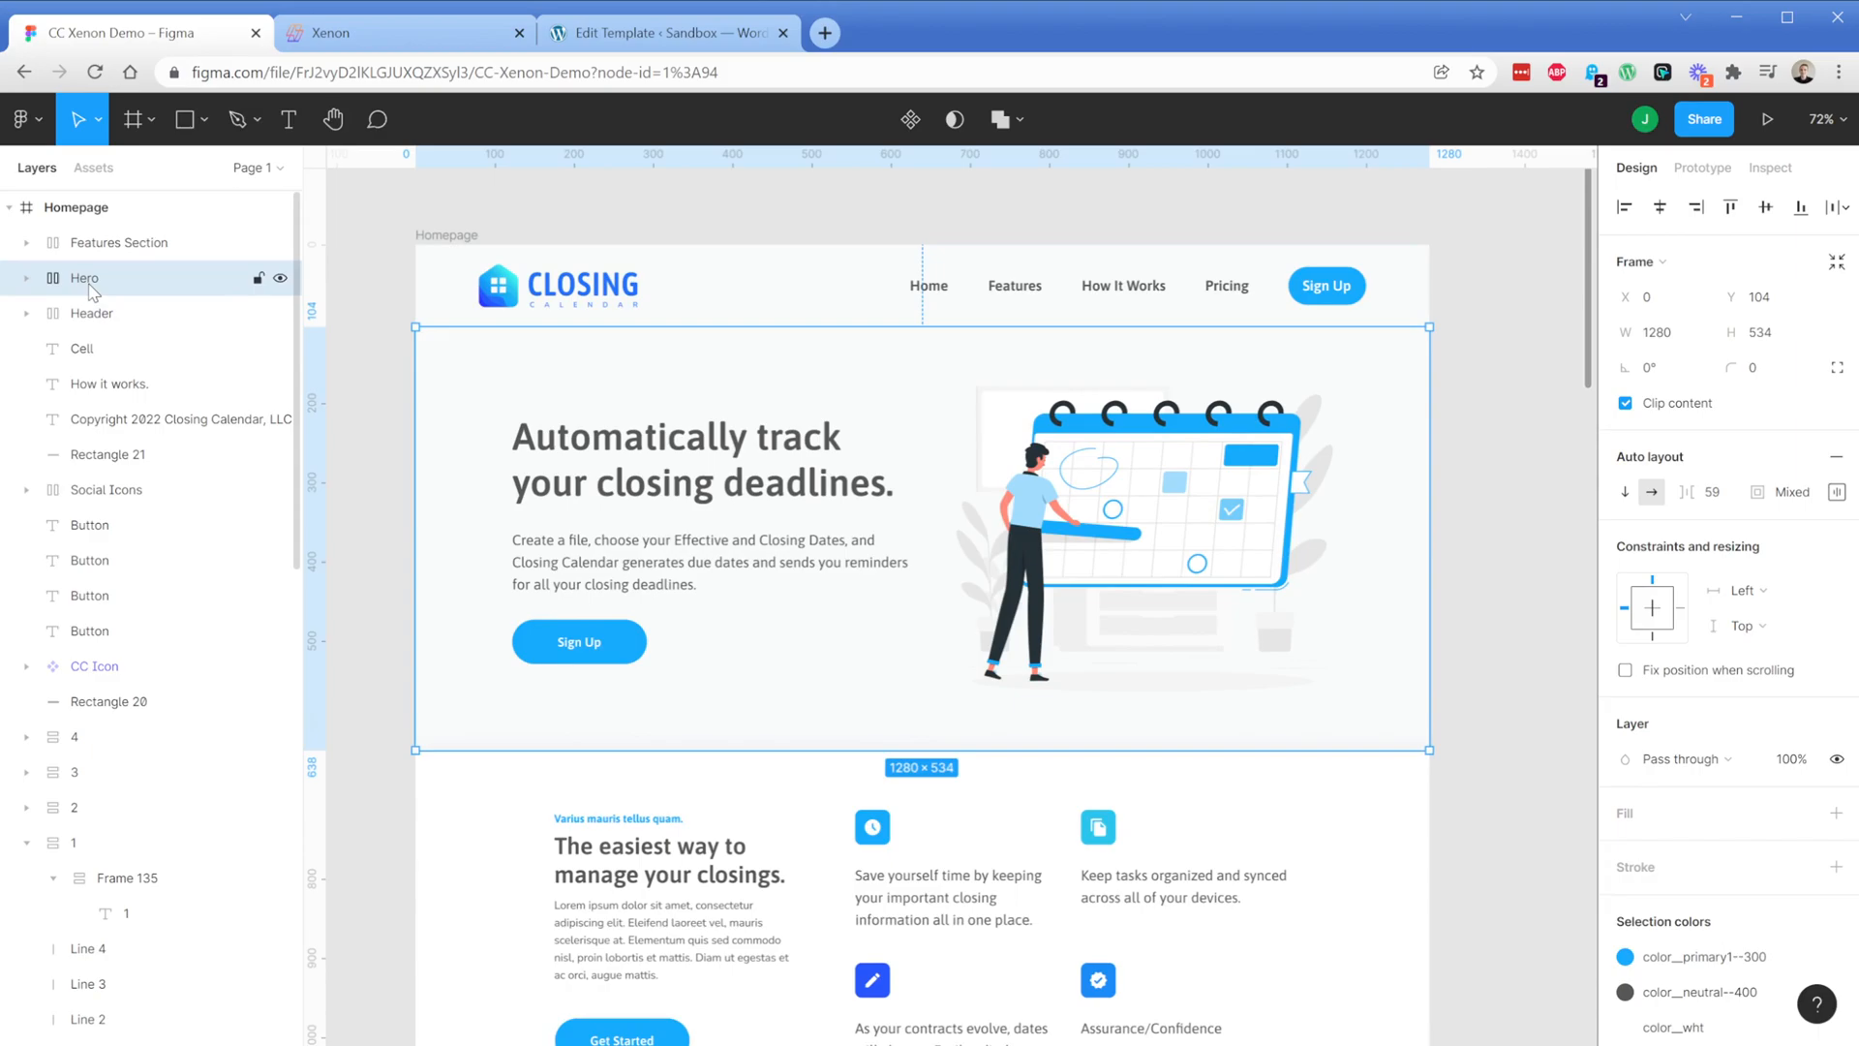
click(108, 246)
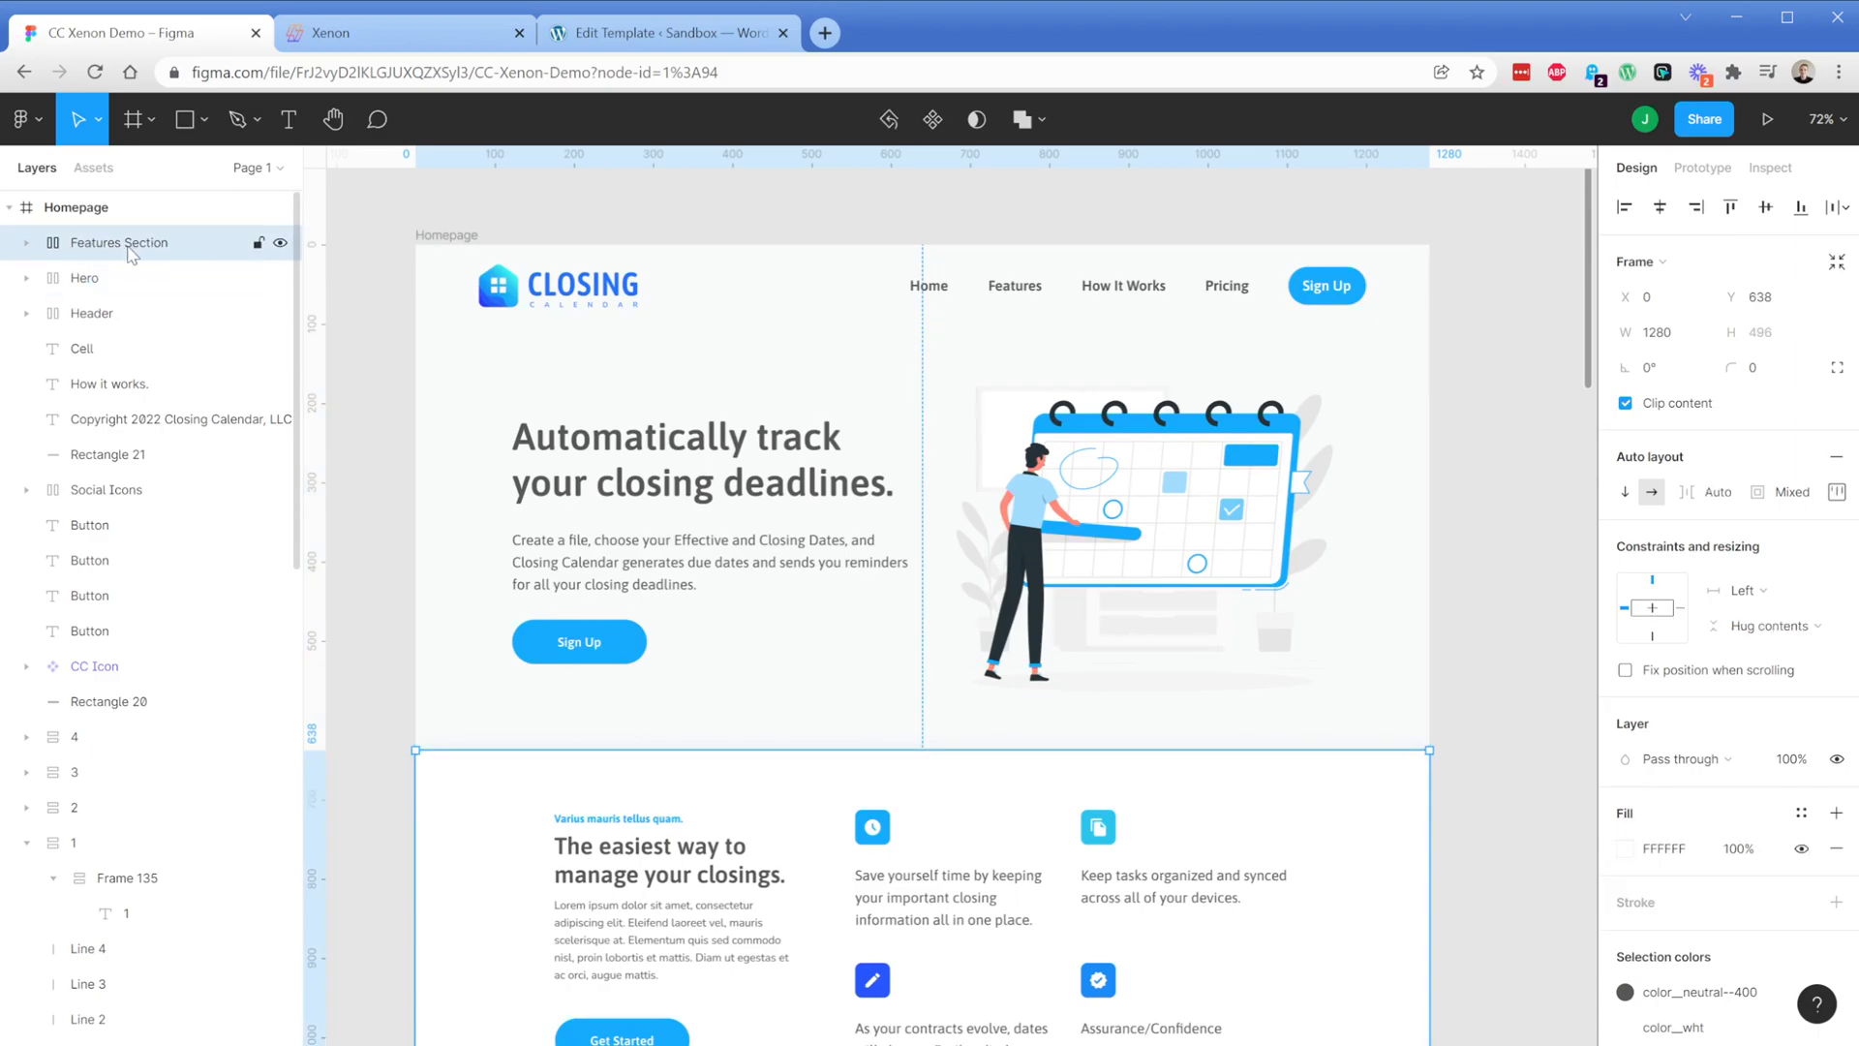
scroll(373, 469, down, 8)
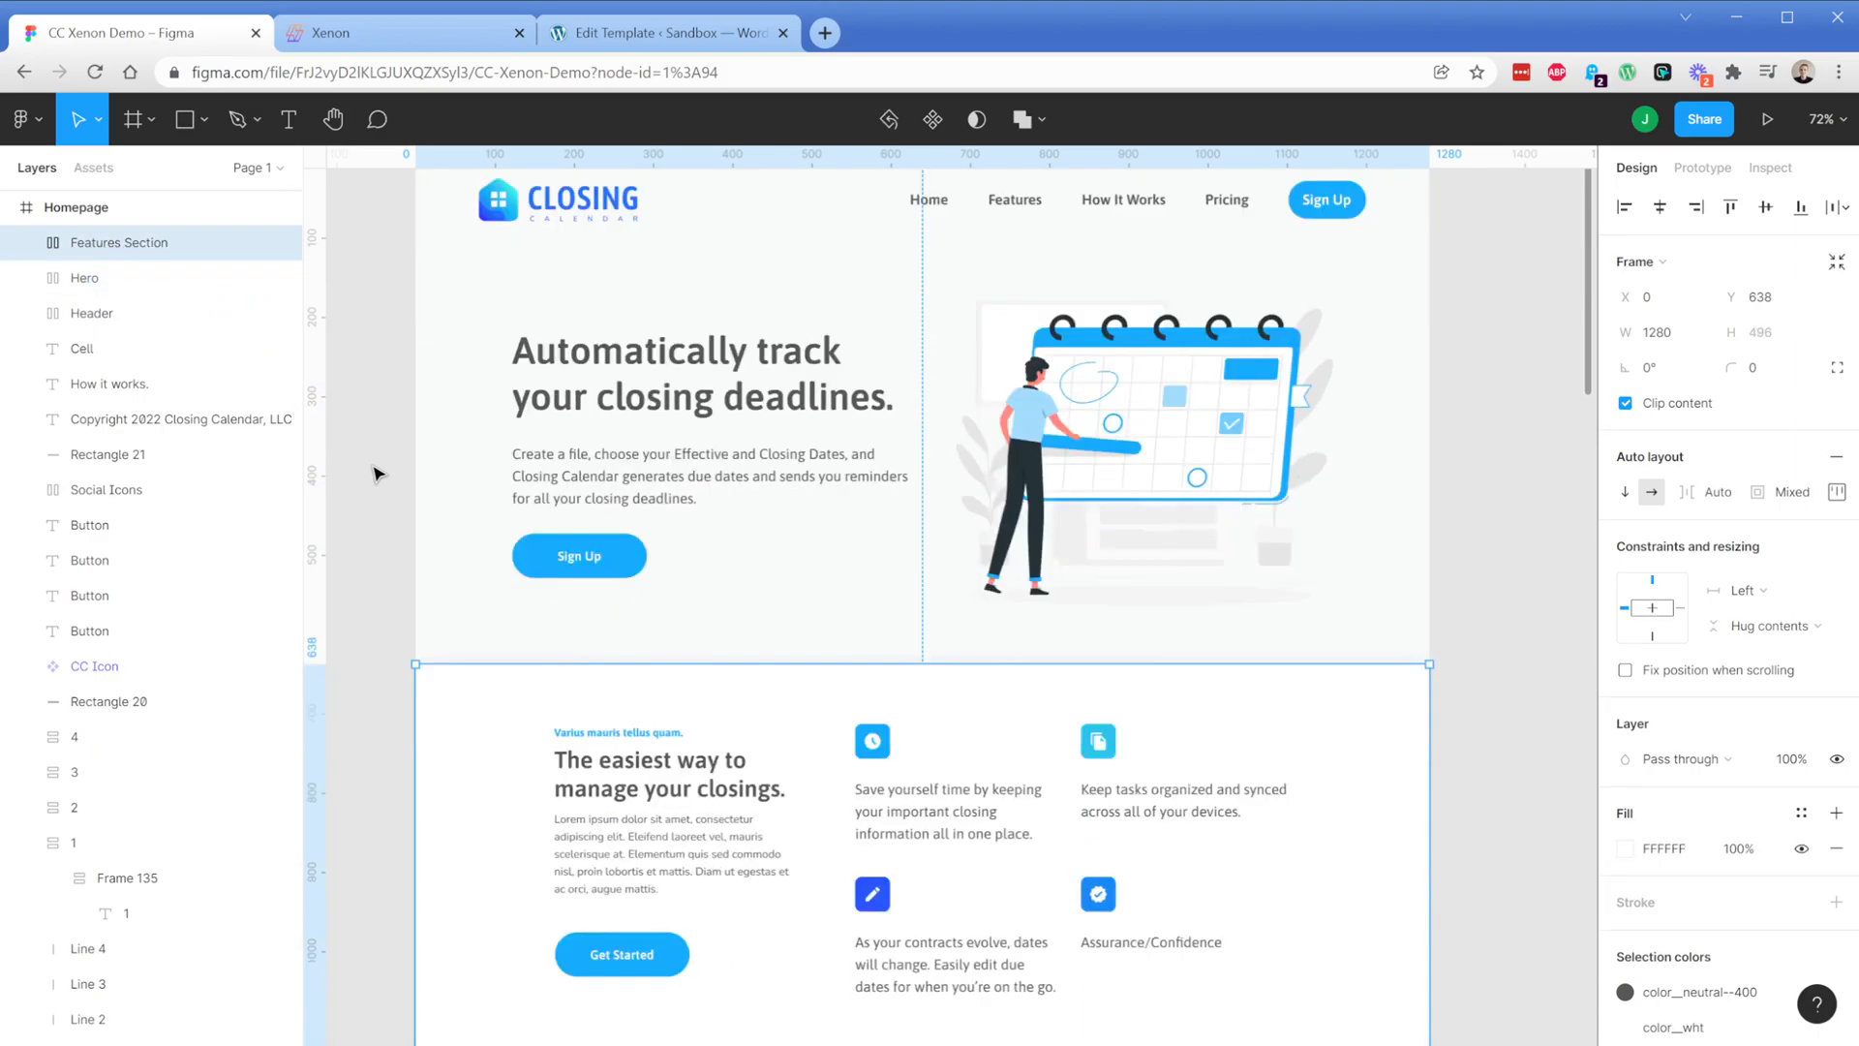
Examine the unframed How it works, Choose your plan and footer sections of the homepage
click(377, 472)
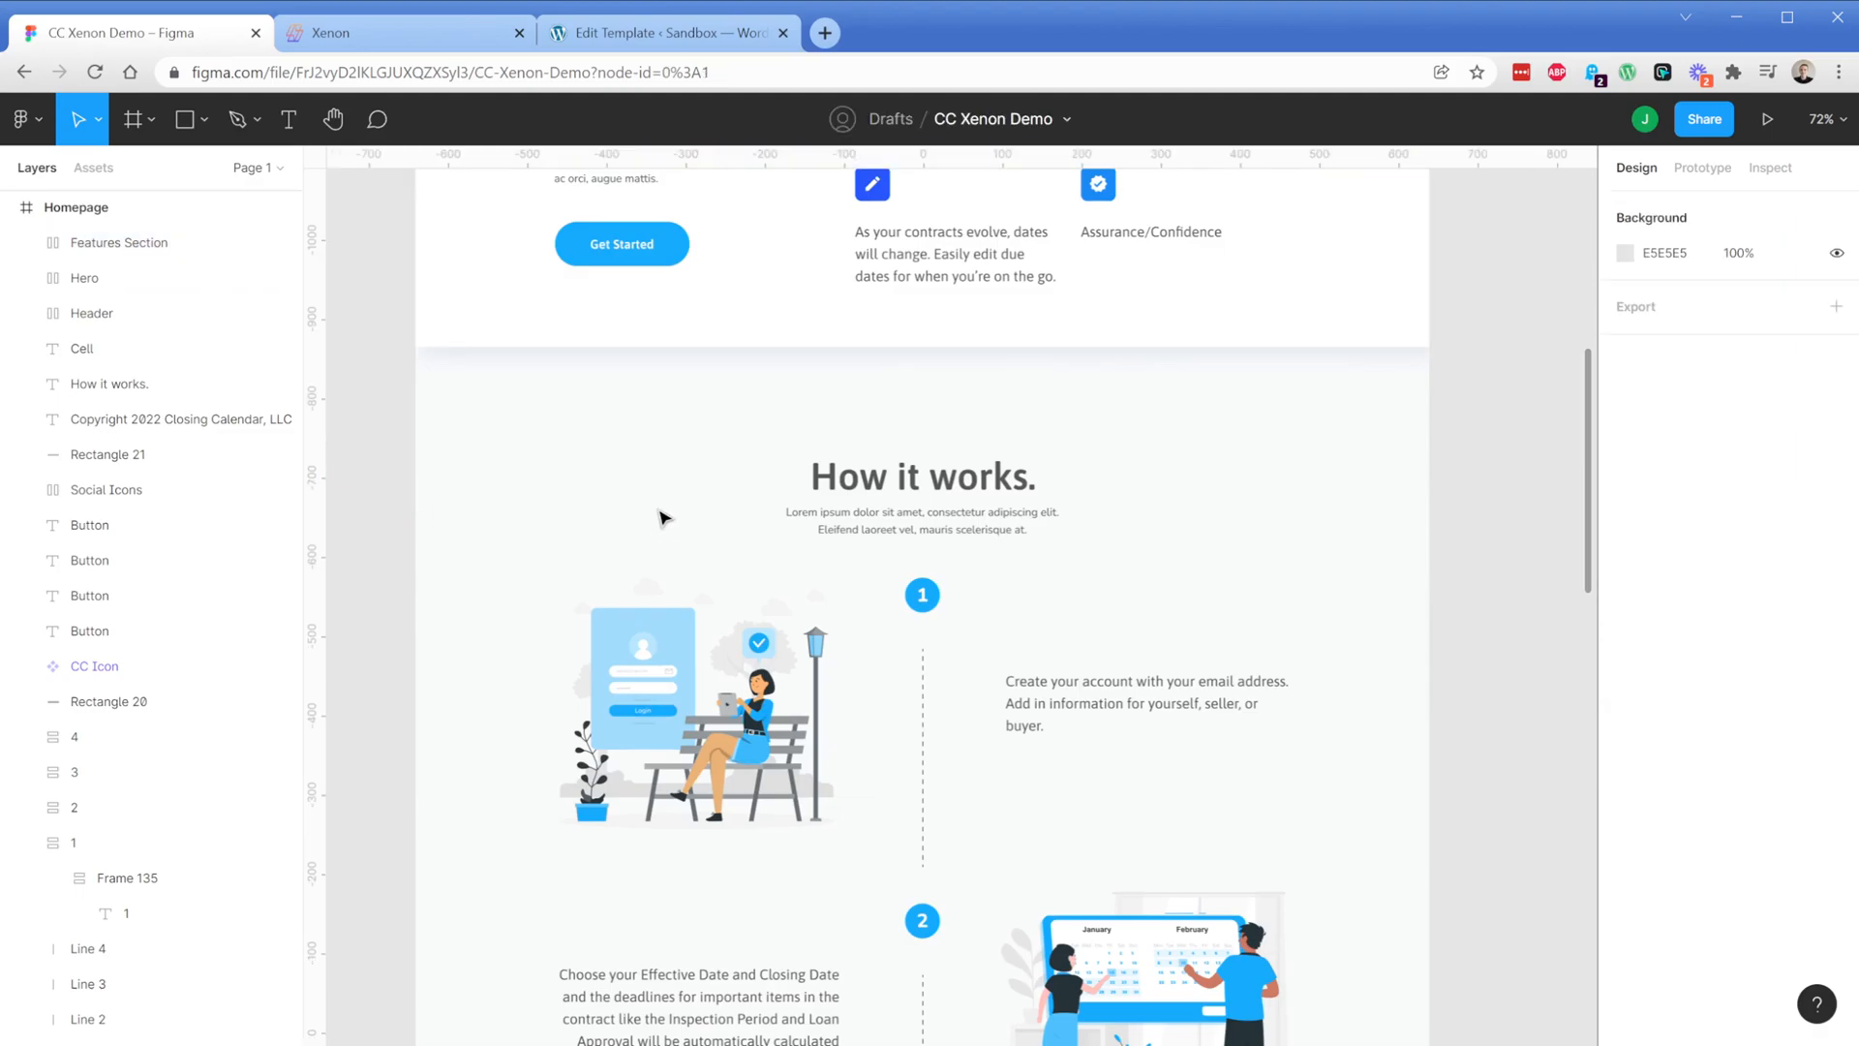
ctrl+scroll(659, 519, down, 3)
scroll(925, 663, down, 2)
scroll(924, 663, down, 6)
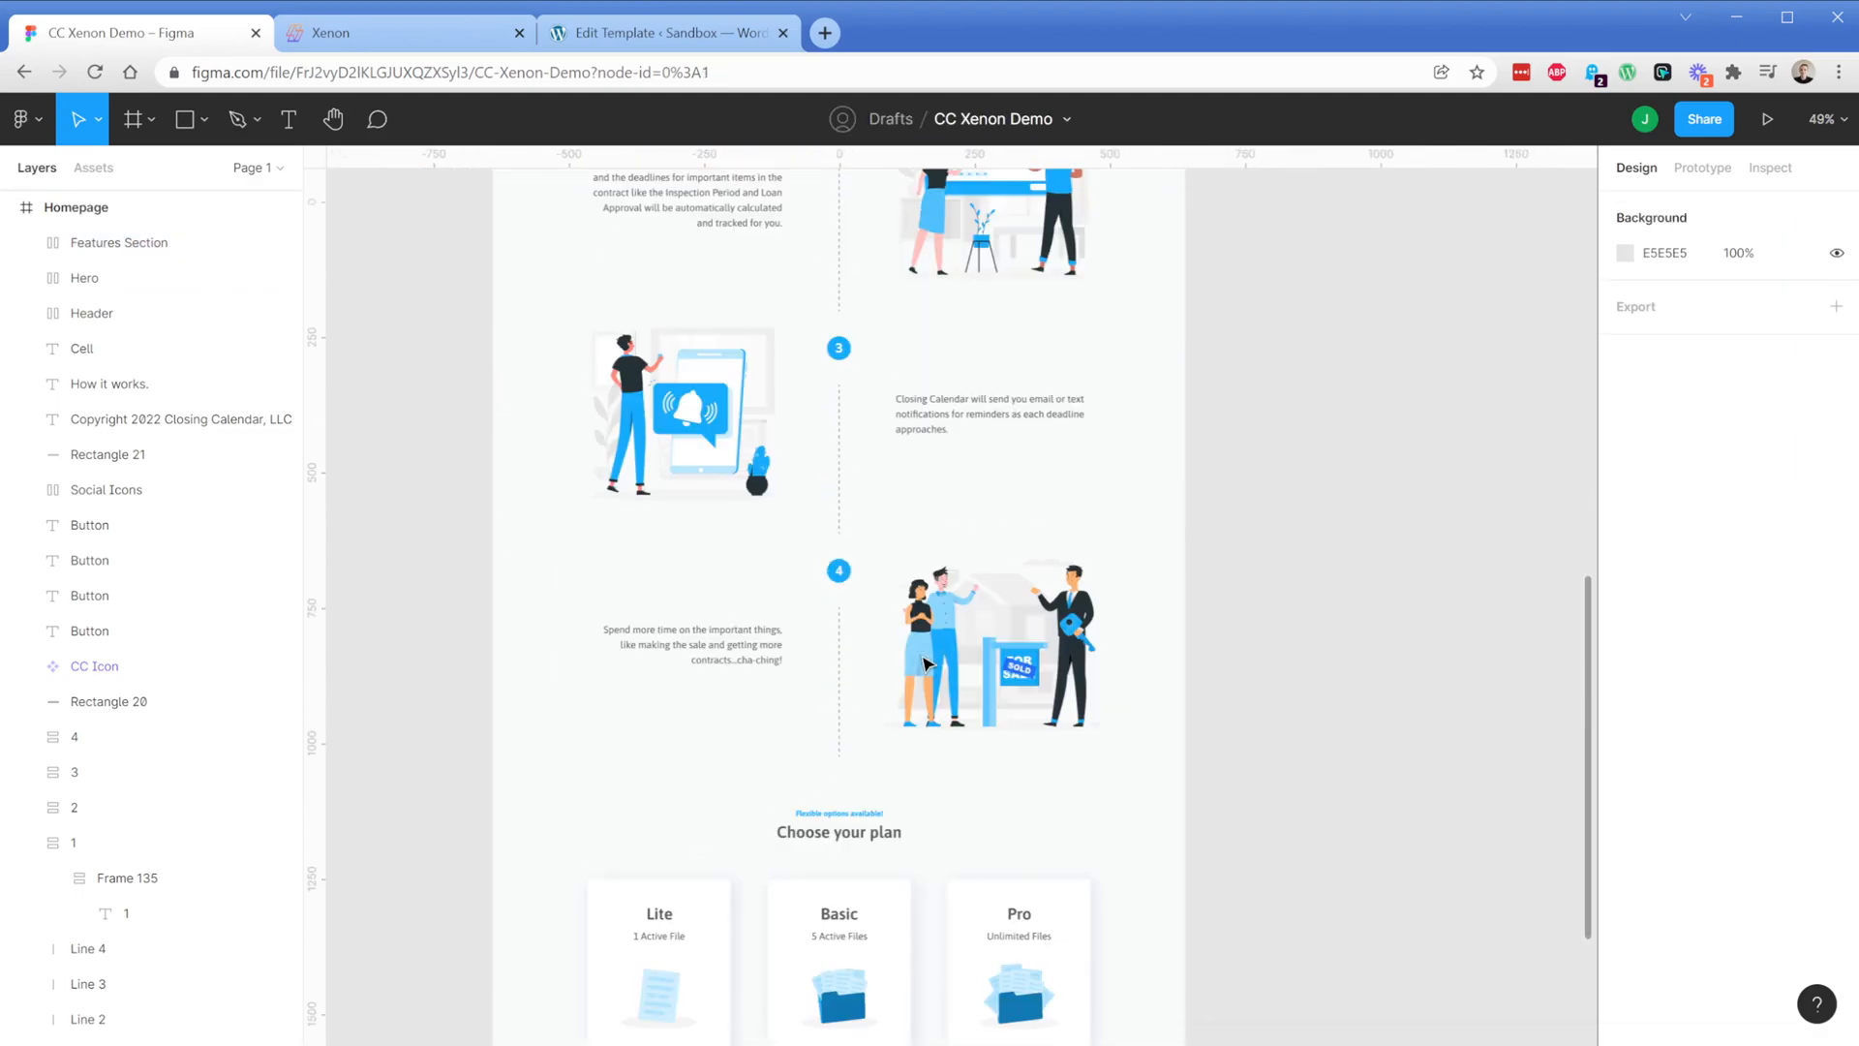
scroll(924, 663, up, 4)
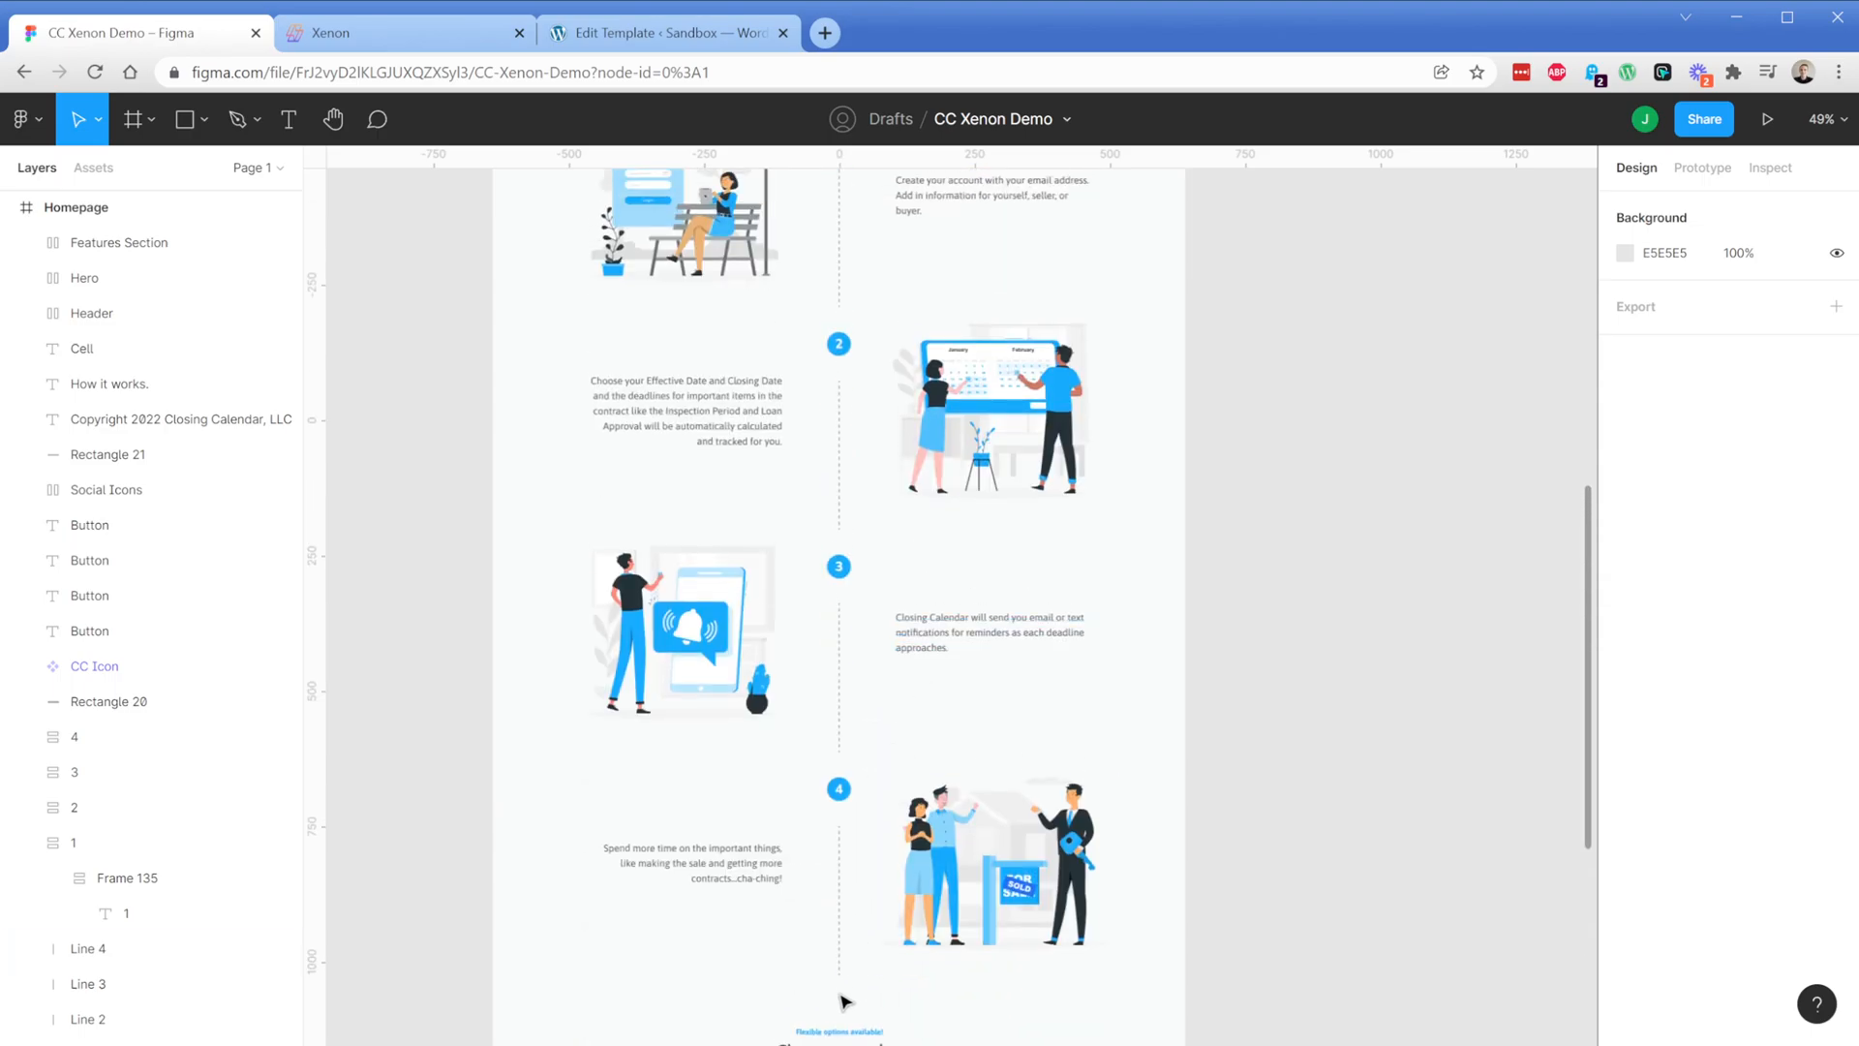
scroll(844, 987, up, 4)
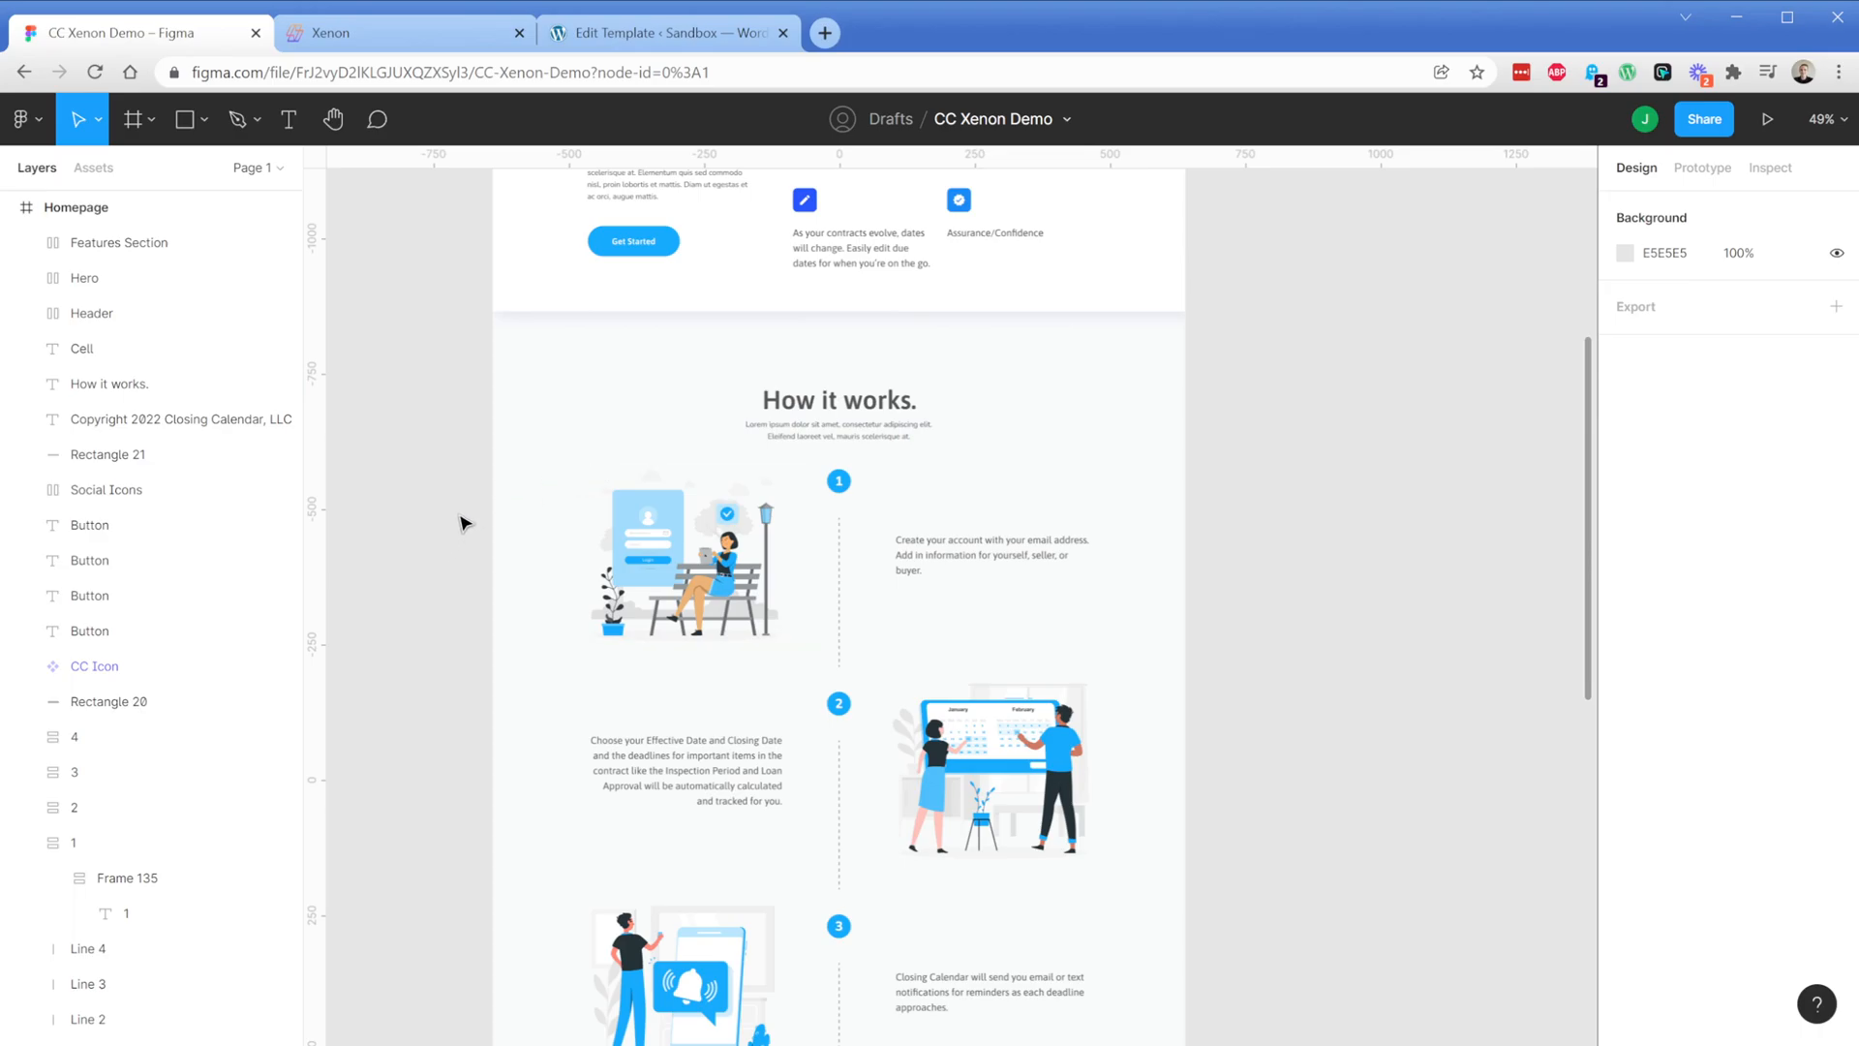
scroll(464, 521, down, 10)
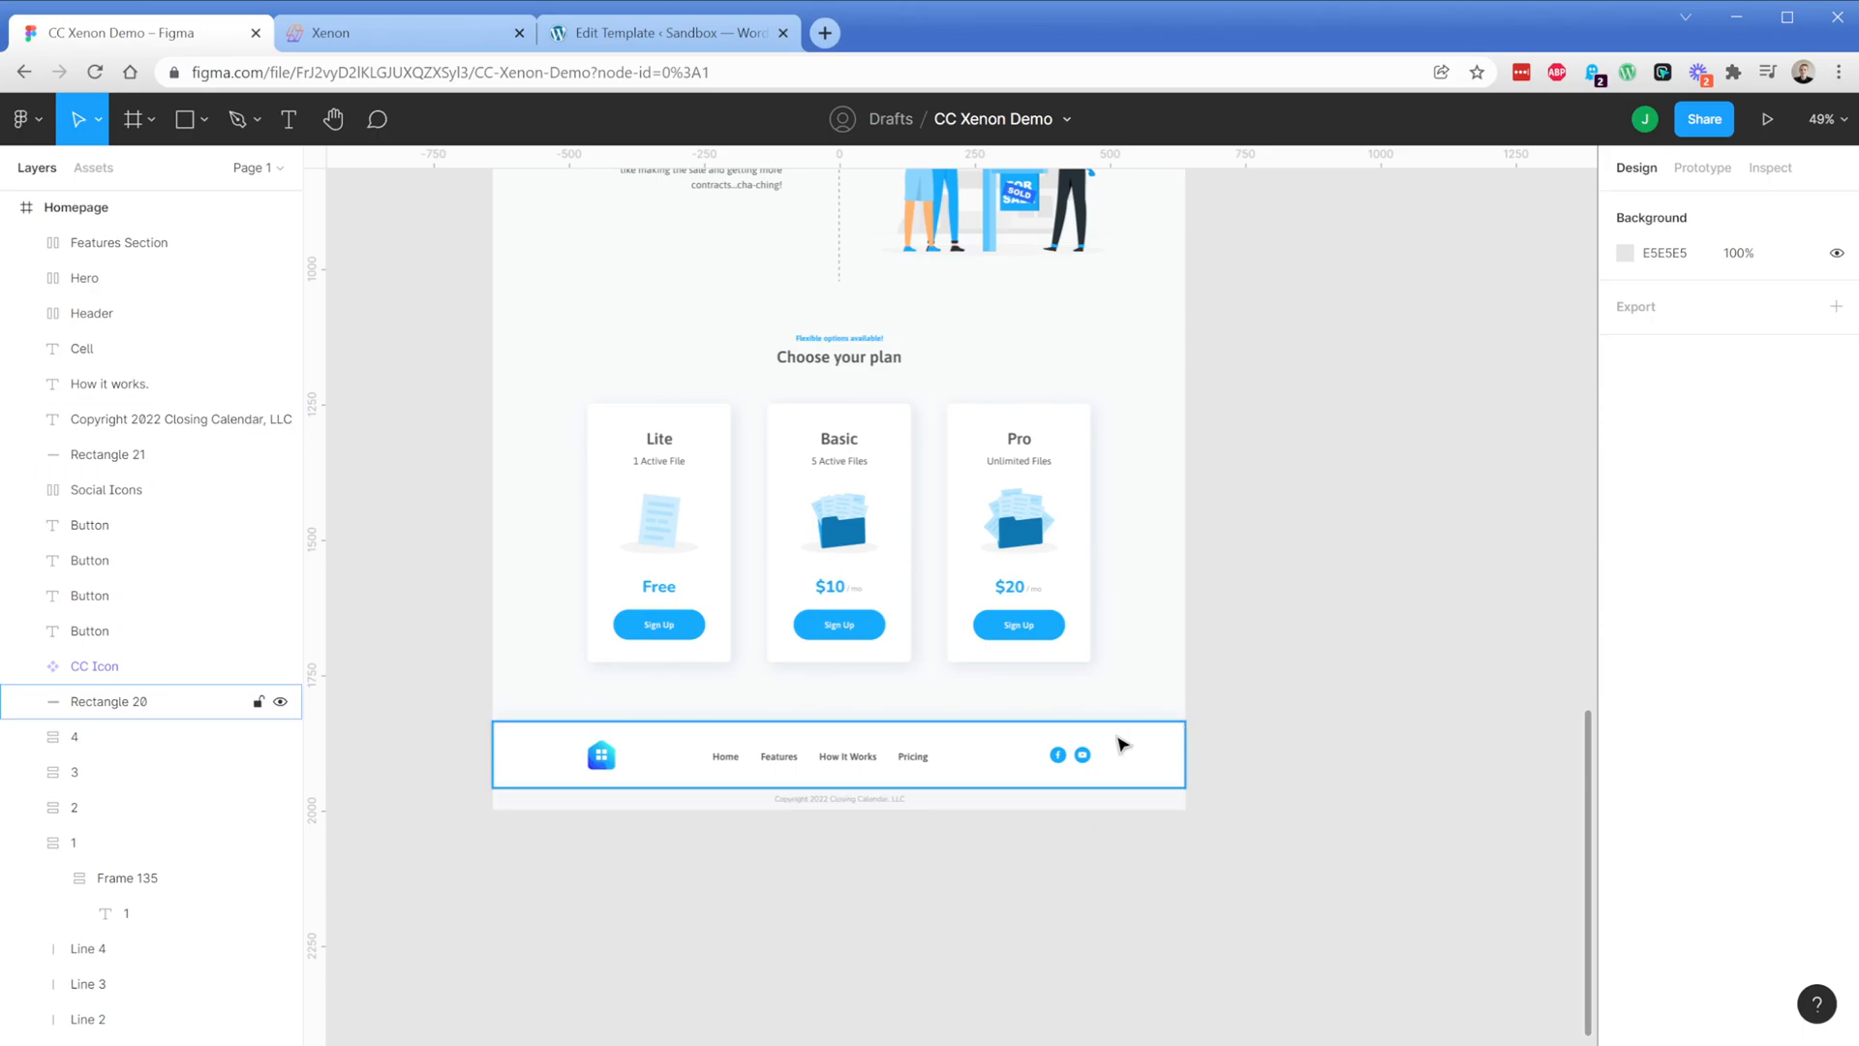
scroll(506, 644, up, 10)
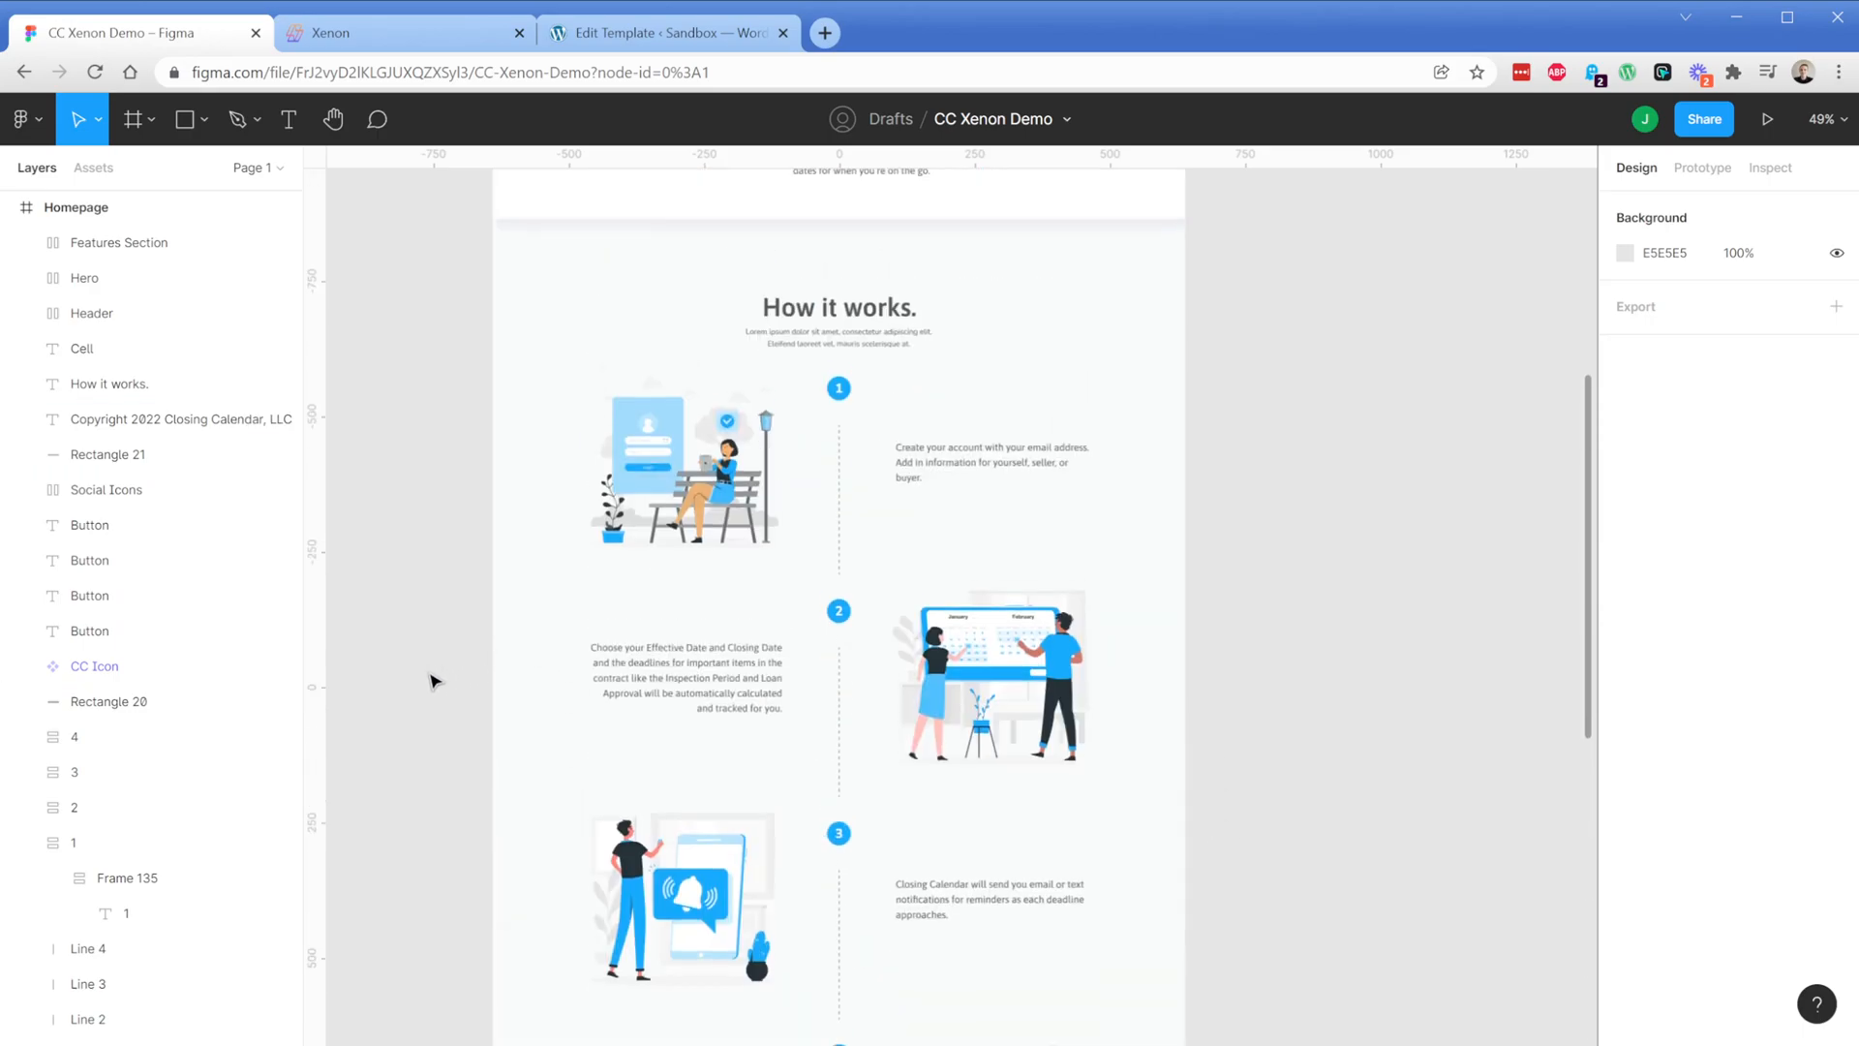
Draw a frame about 1280 × 1923 around the whole How it works section, from its heading through the fourth step
click(152, 118)
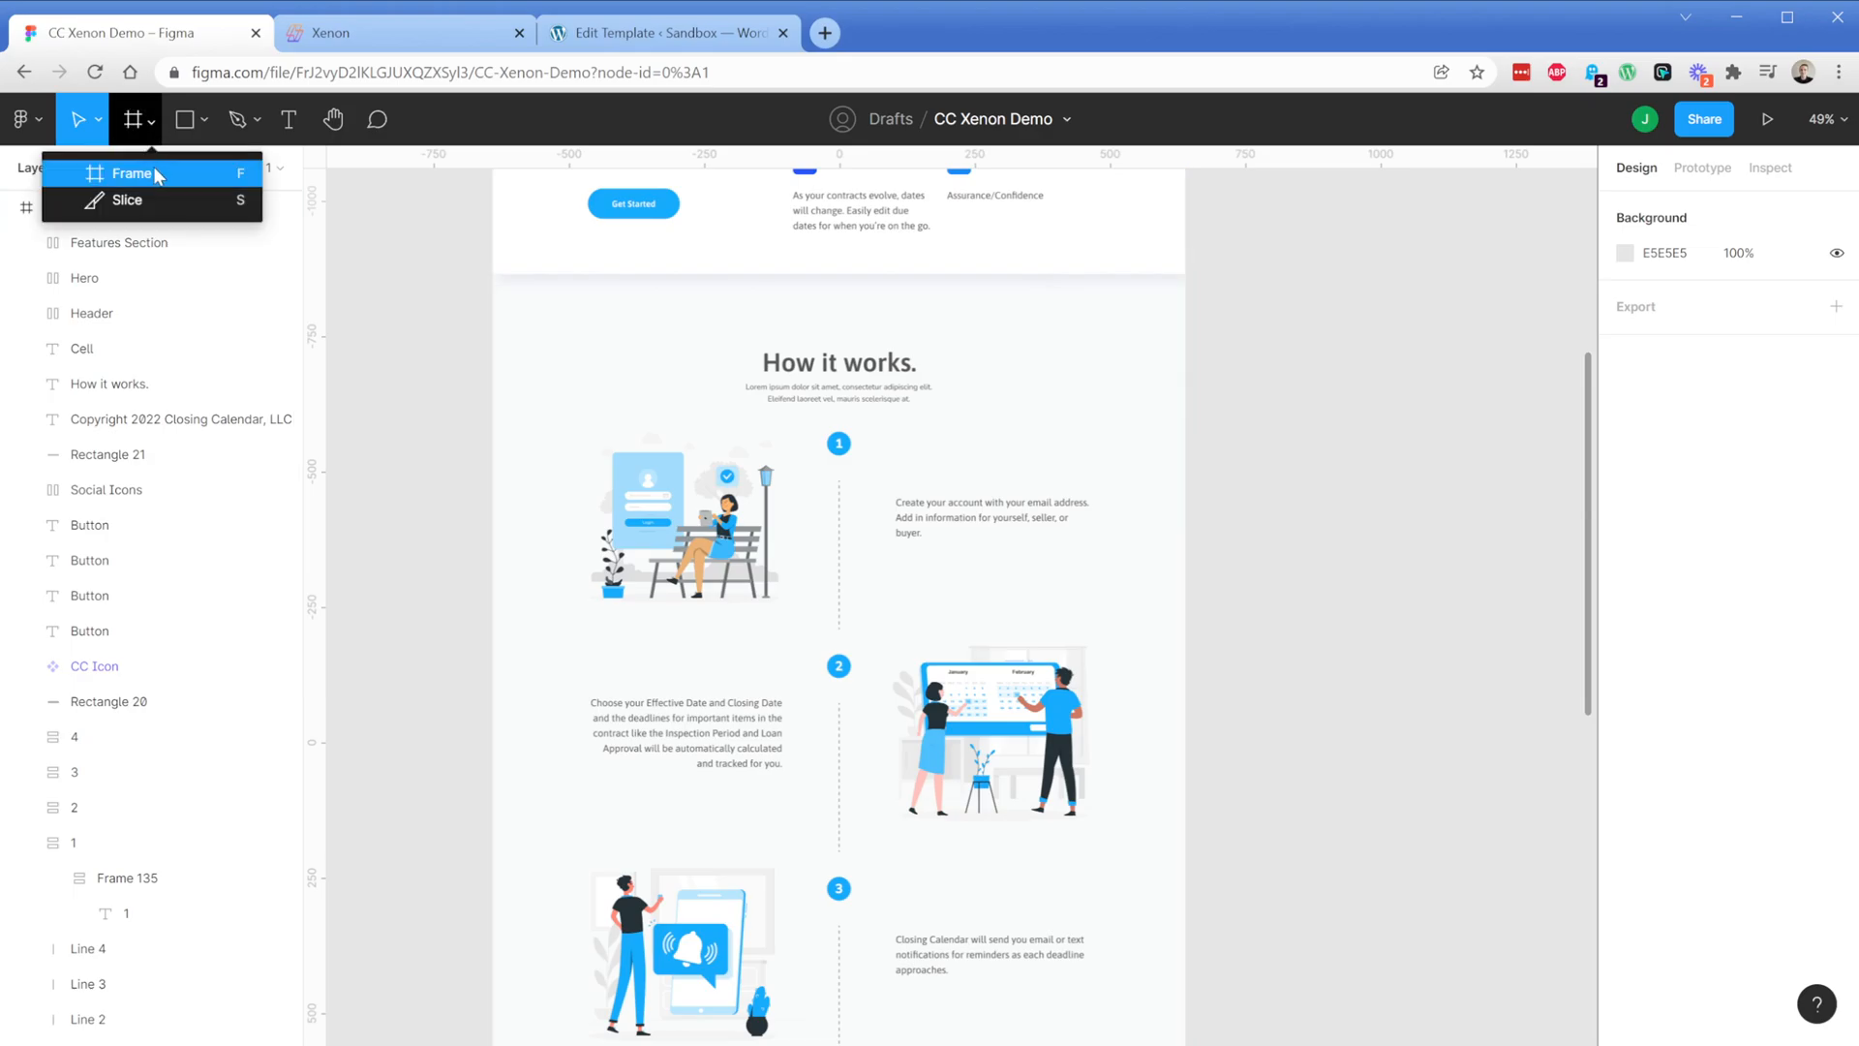
click(154, 165)
drag(492, 279, 1184, 917)
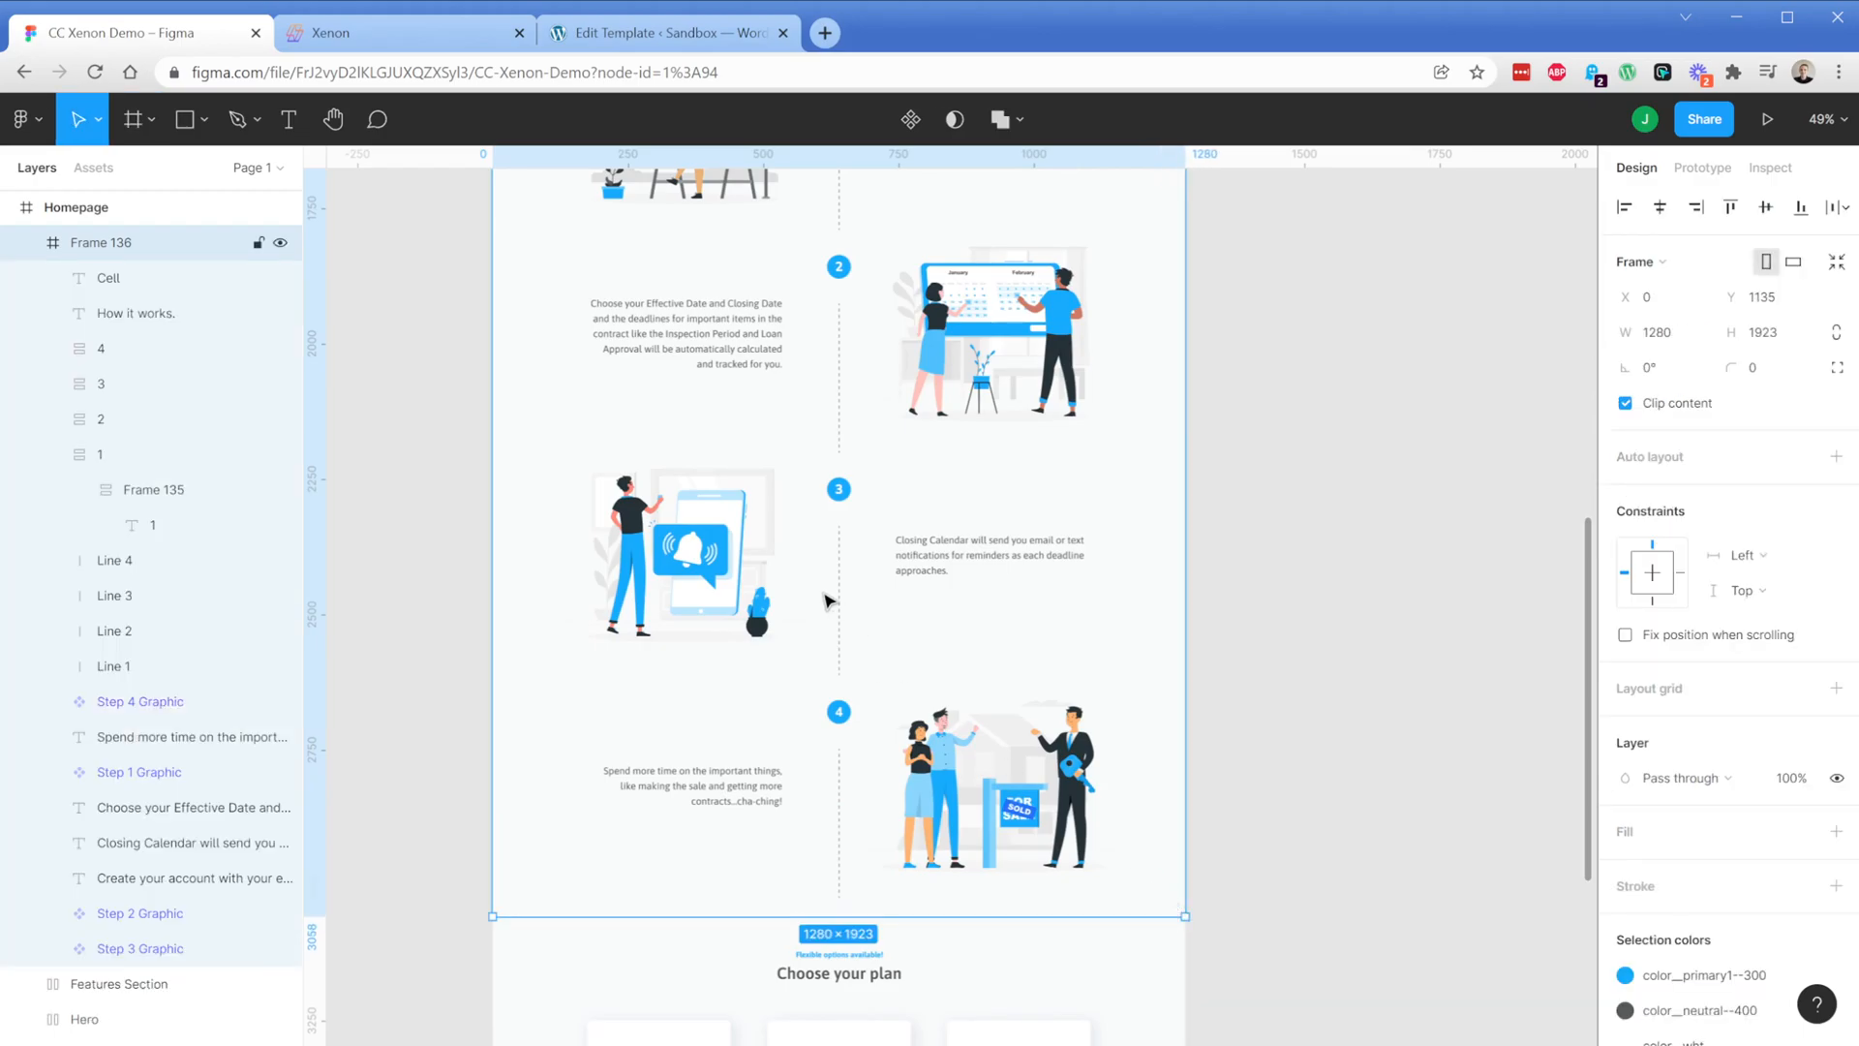
Rename the new frame around the four steps as How It Works
scroll(814, 614, up, 5)
scroll(856, 381, up, 5)
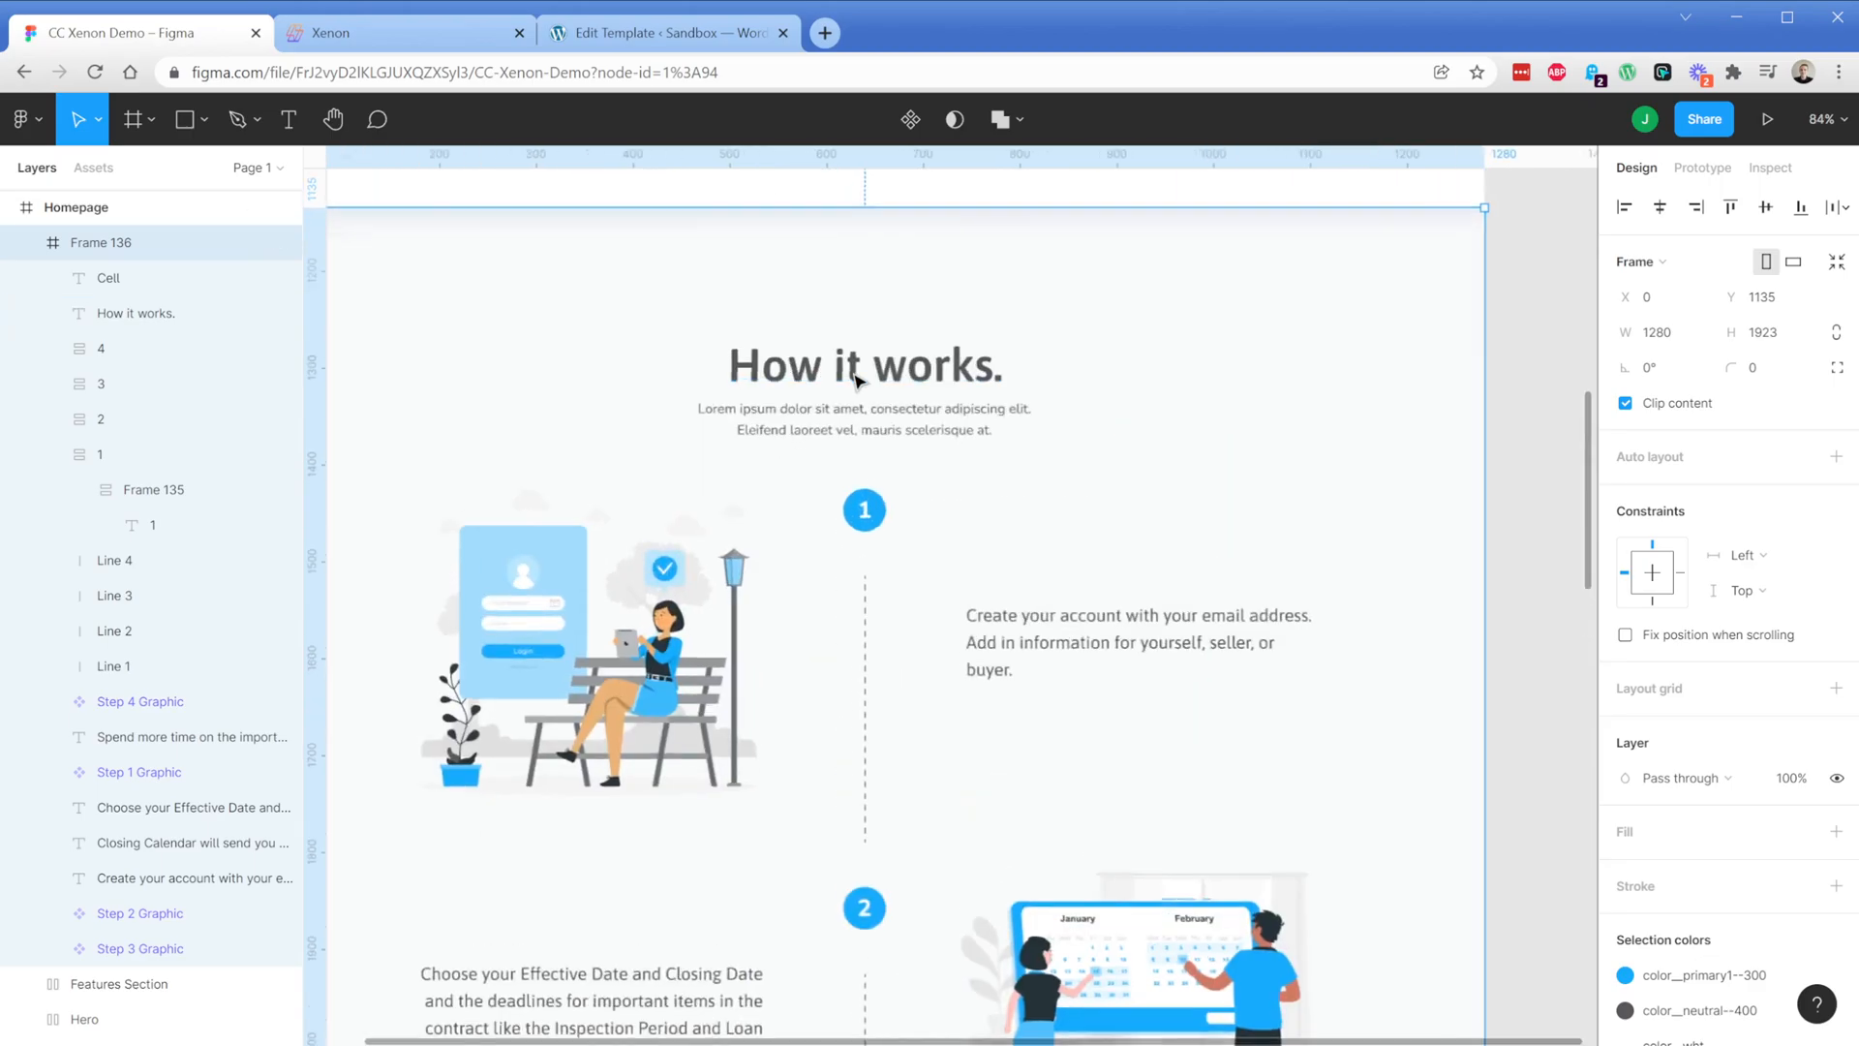
scroll(856, 381, up, 3)
scroll(557, 431, down, 5)
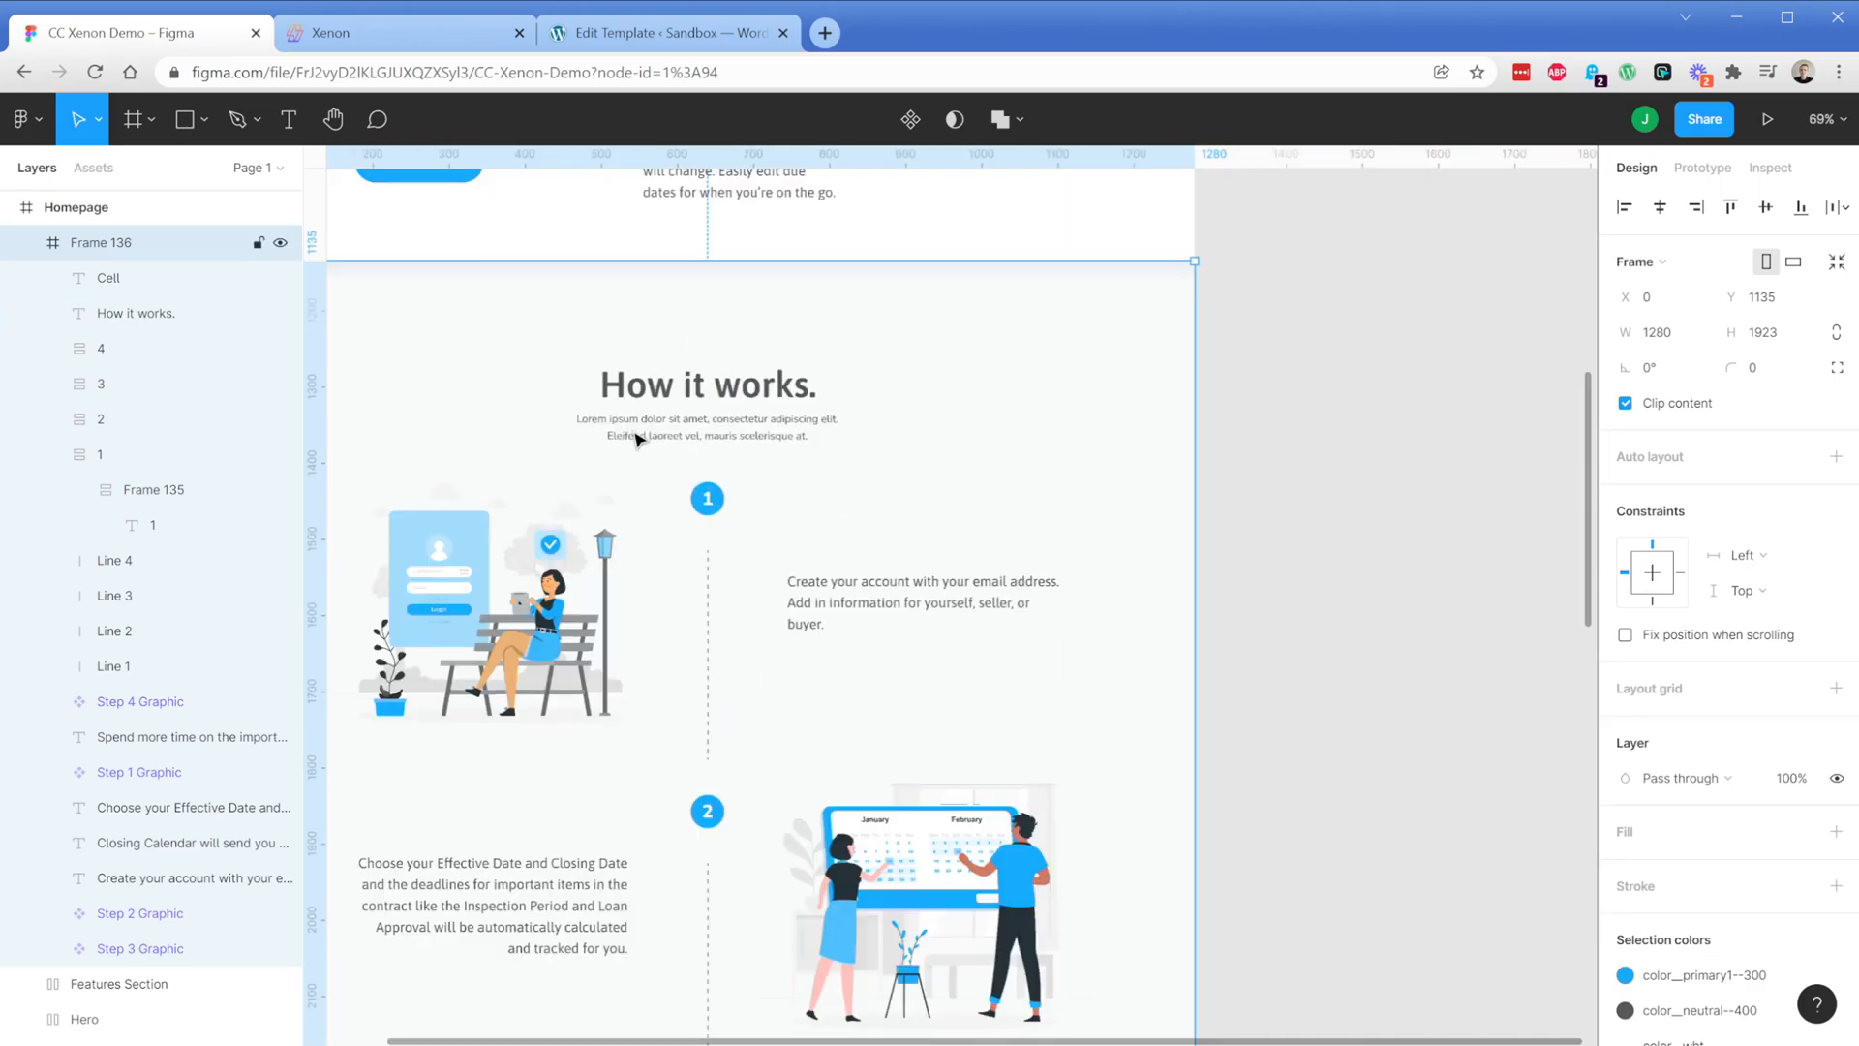
click(1349, 452)
drag(1303, 413, 1429, 441)
click(807, 417)
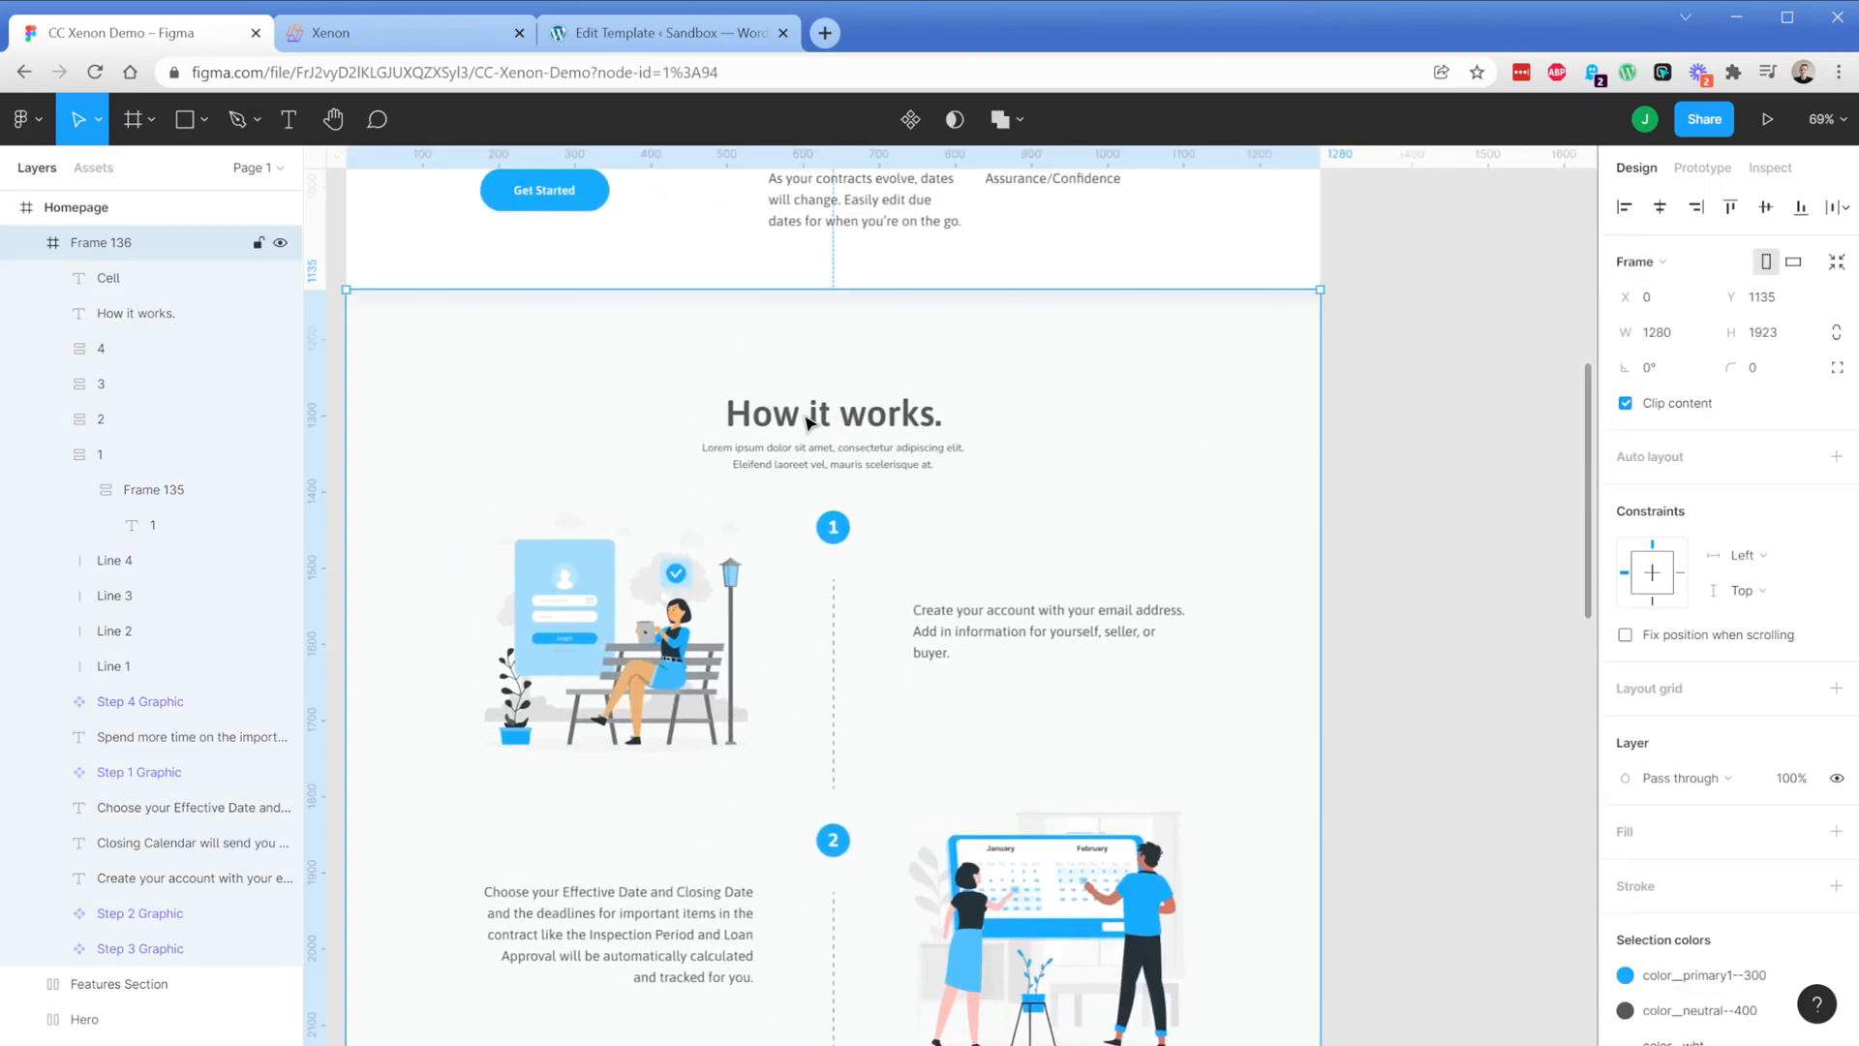
double_click(114, 243)
text(H)
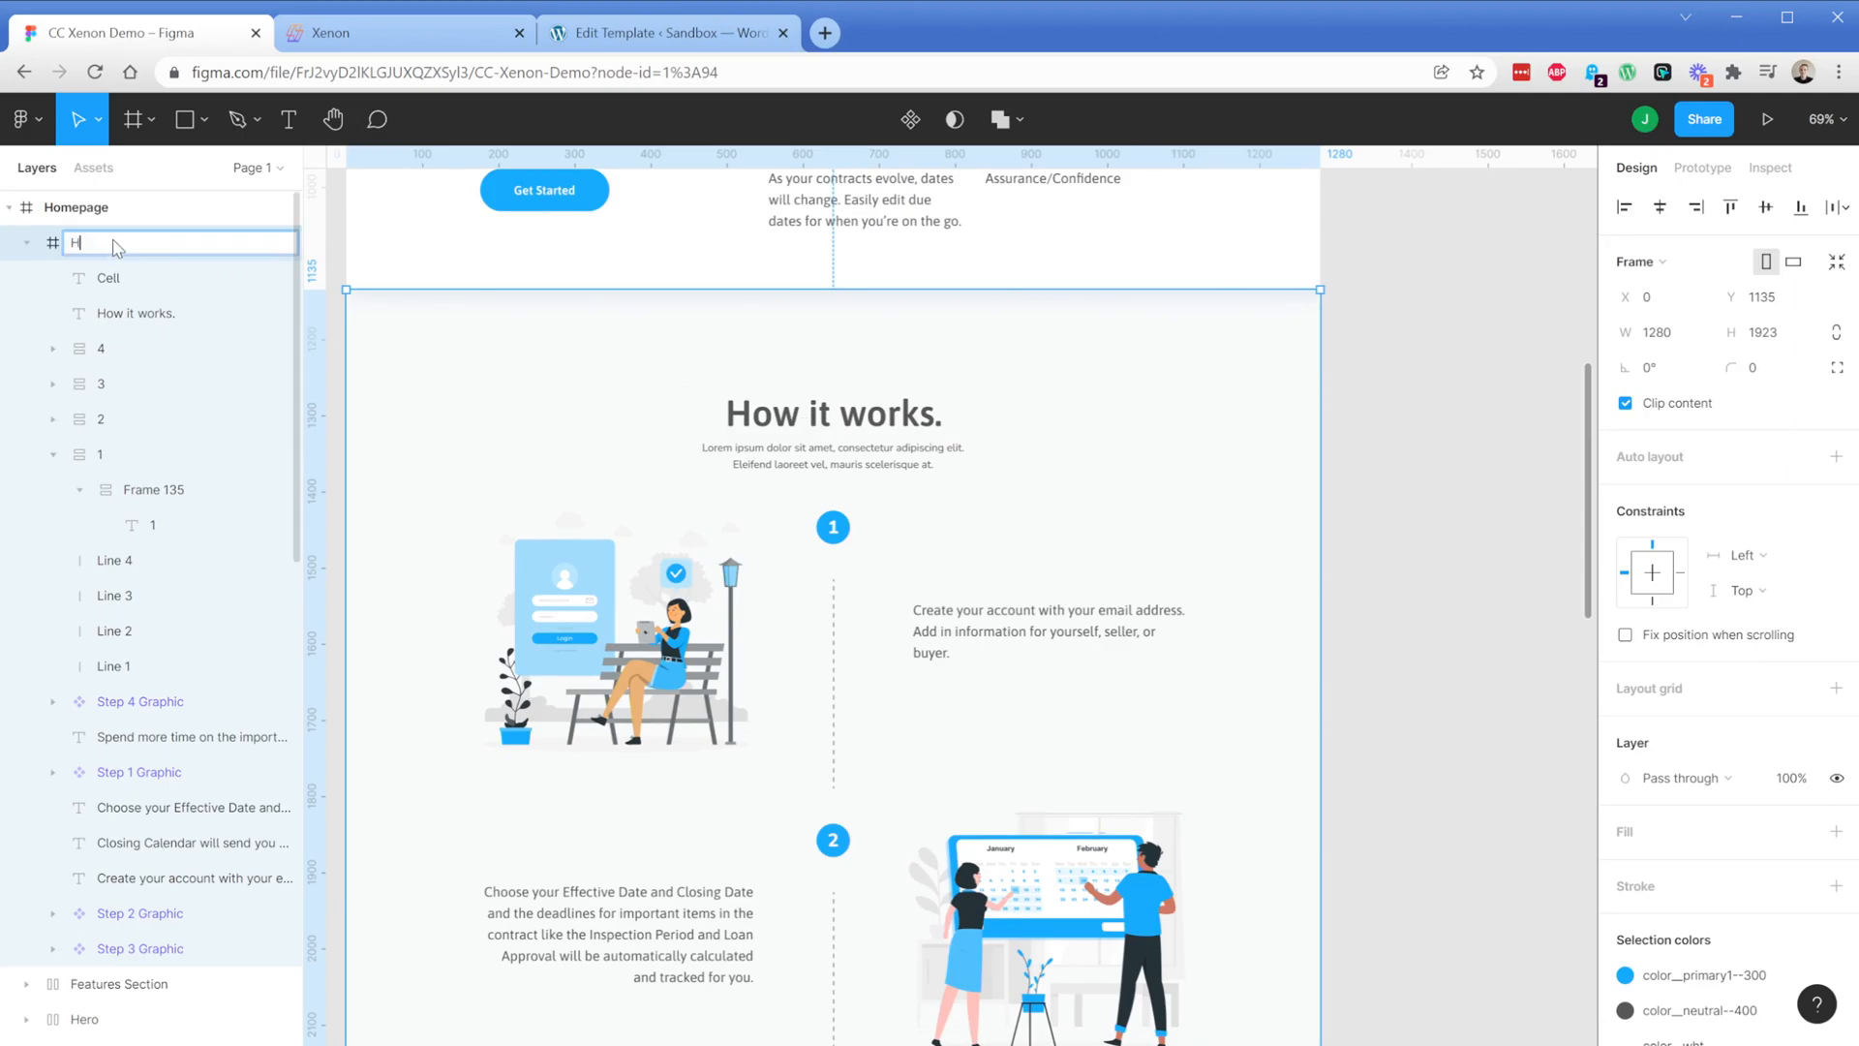
text(ow It Works)
key(Return)
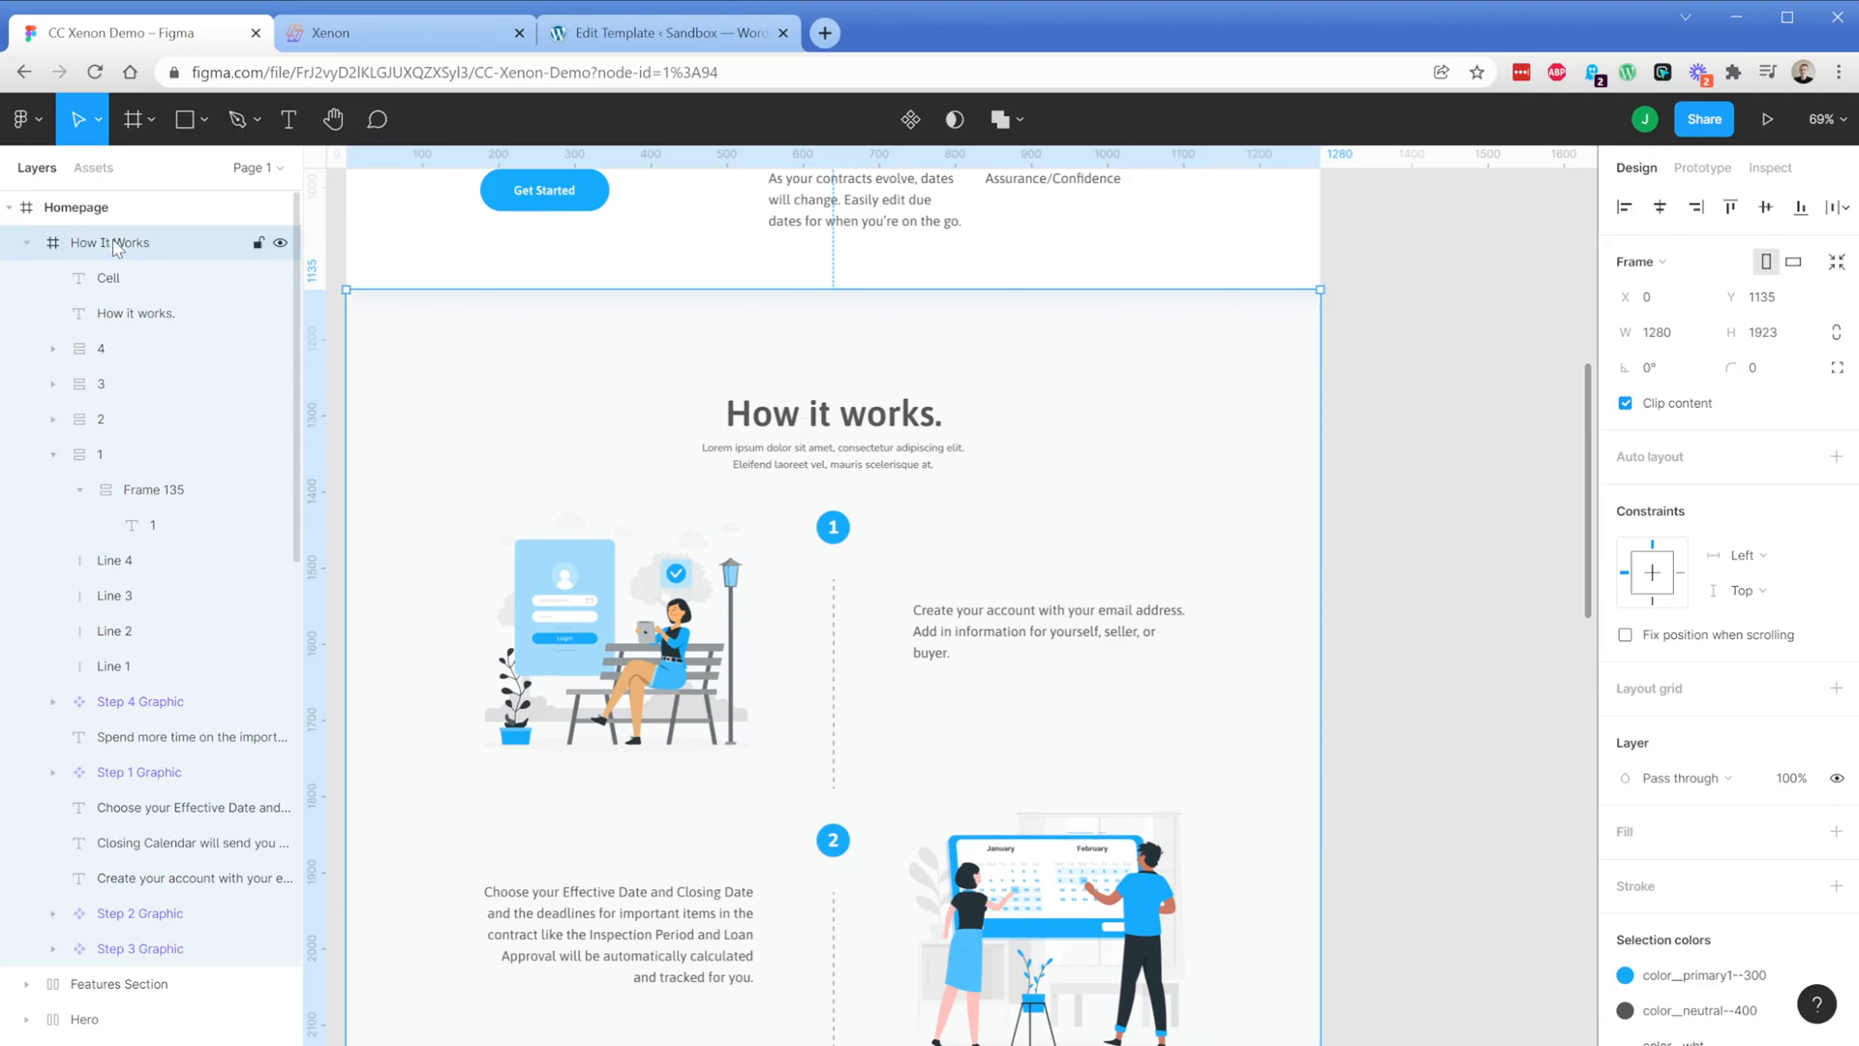
Group the "How it works." heading with the subtext below it
click(849, 424)
shift+click(746, 464)
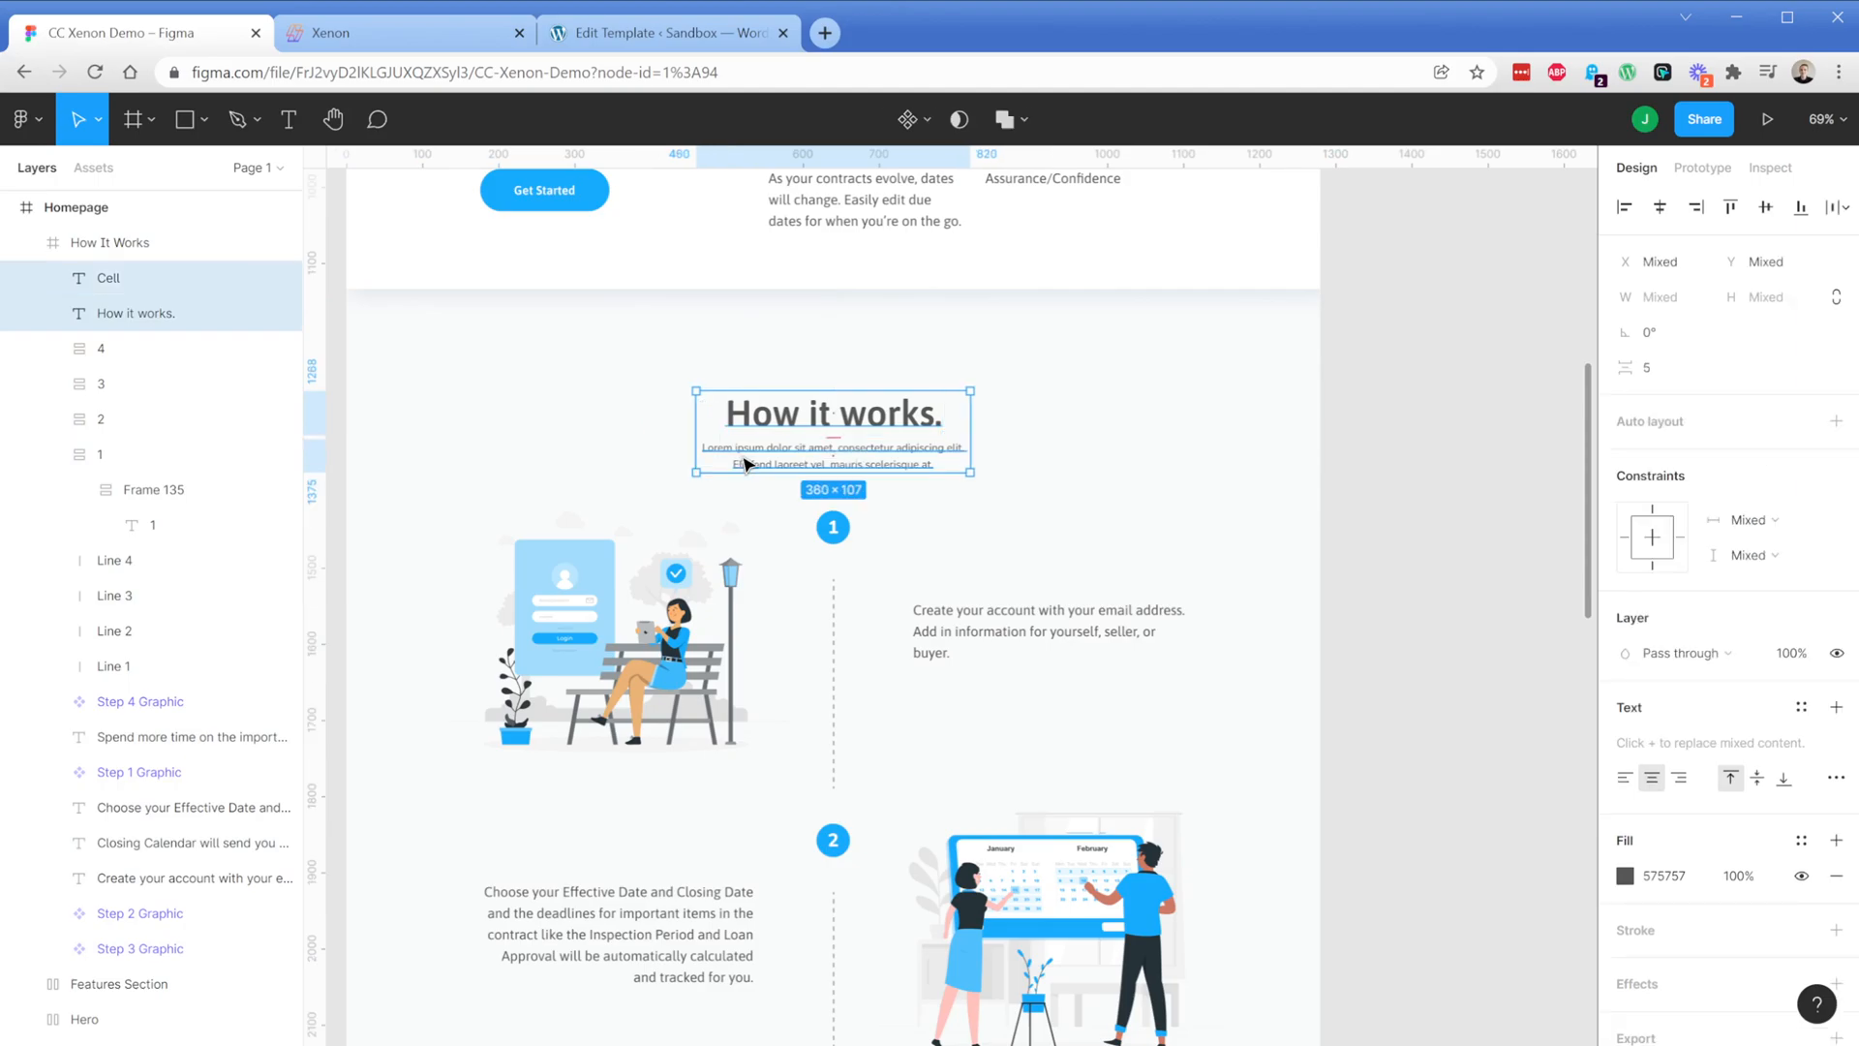
key(ctrl+g)
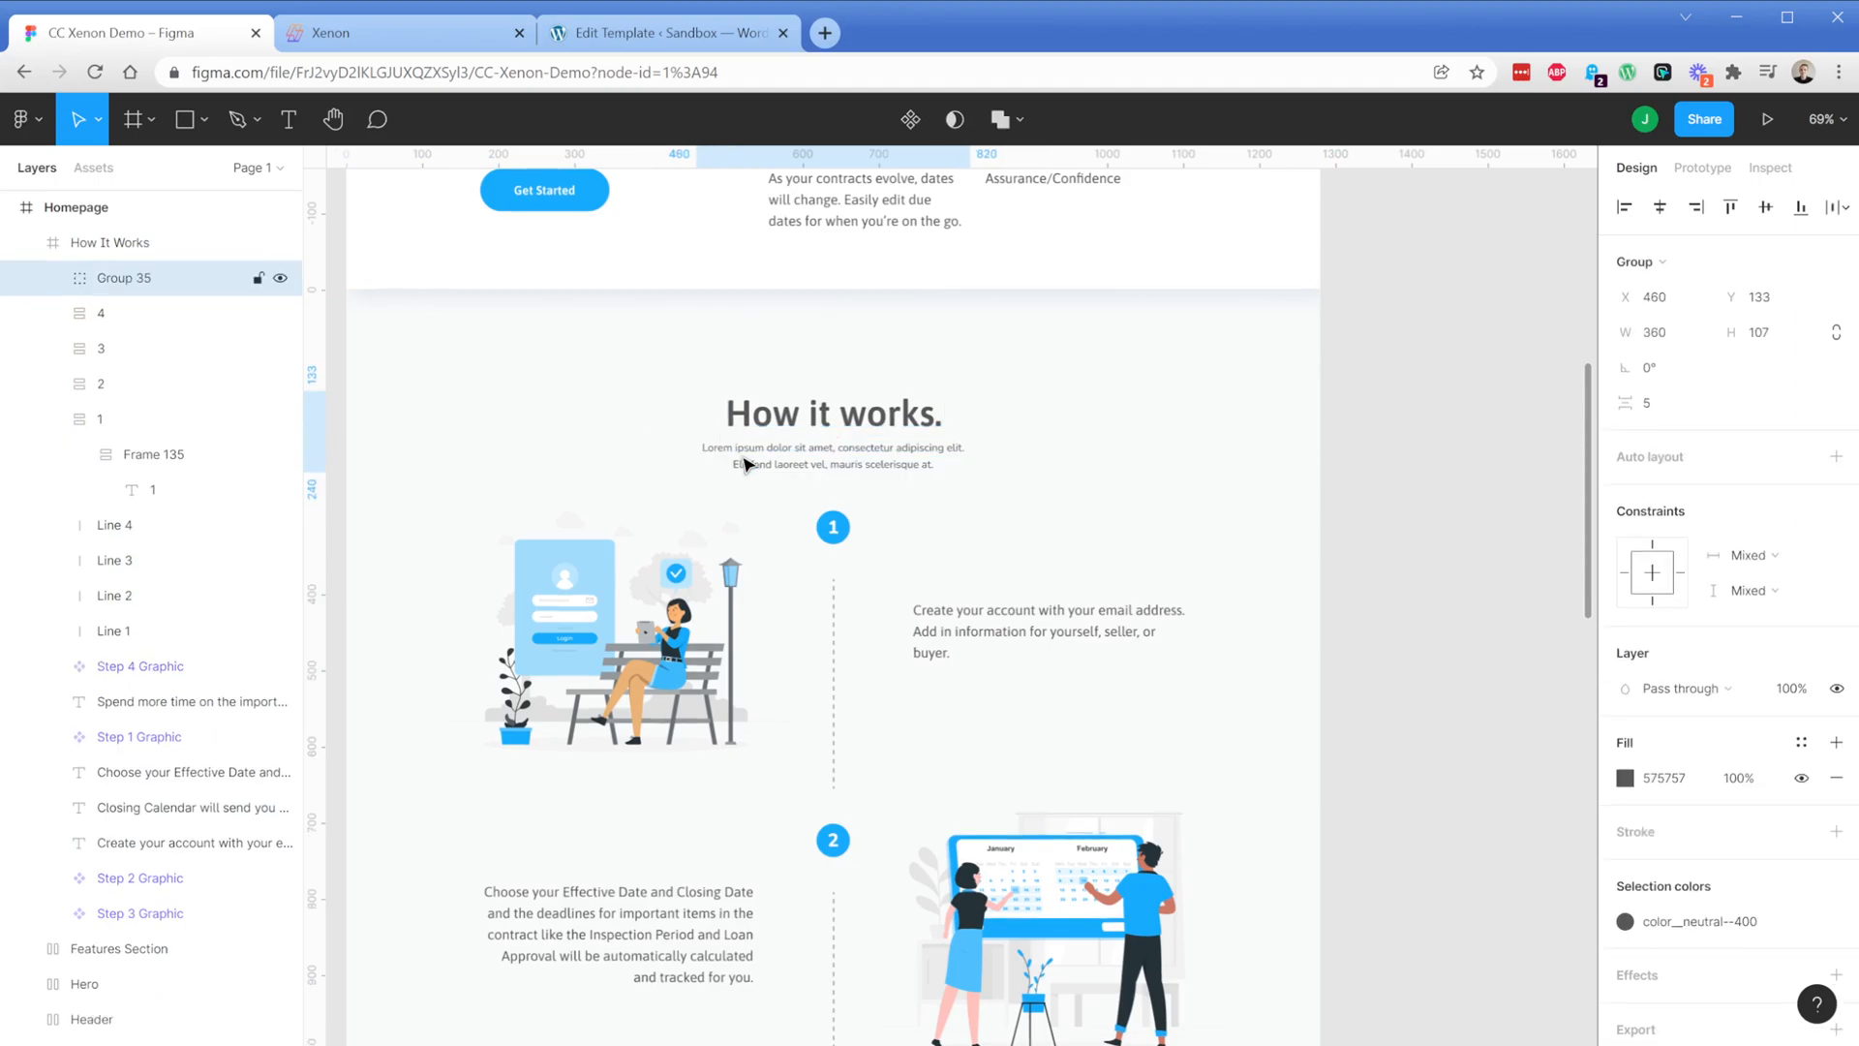
Group the first step's graphic, number 1 badge, dashed line and account-creation text
click(736, 547)
shift+click(832, 531)
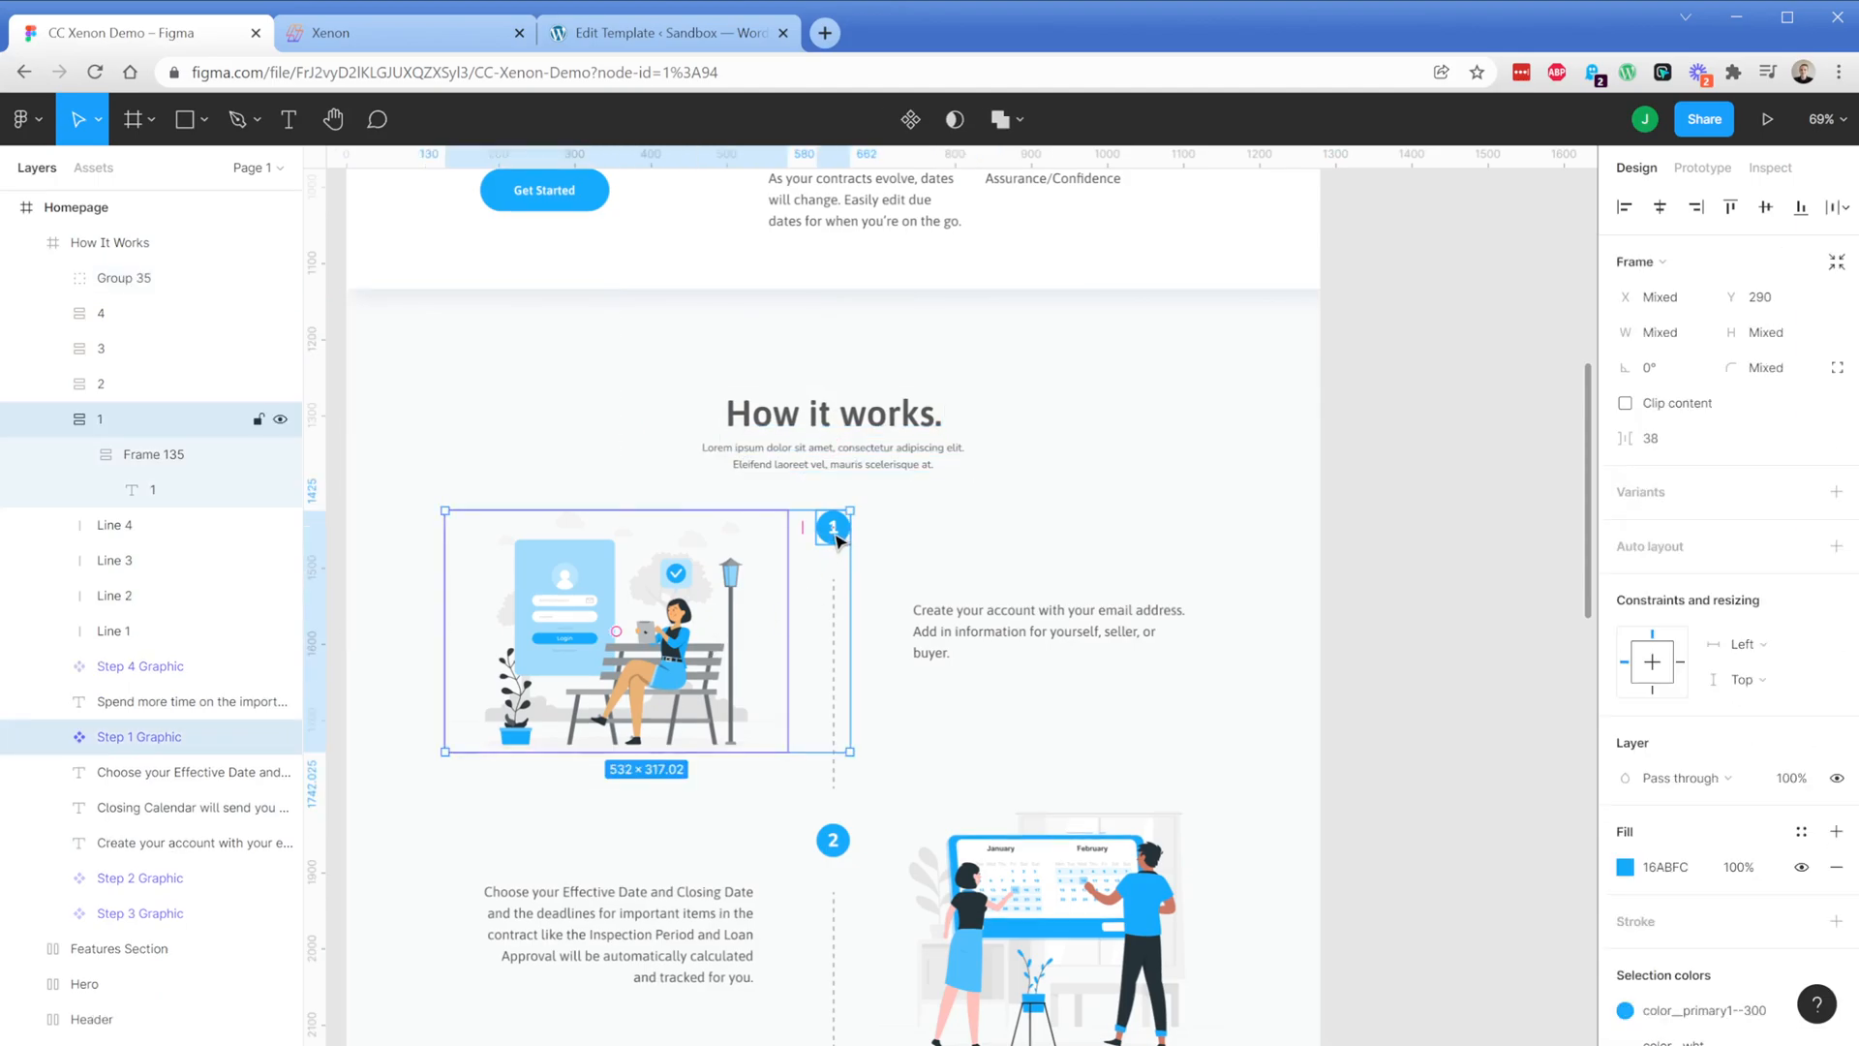
shift+click(833, 600)
shift+click(952, 647)
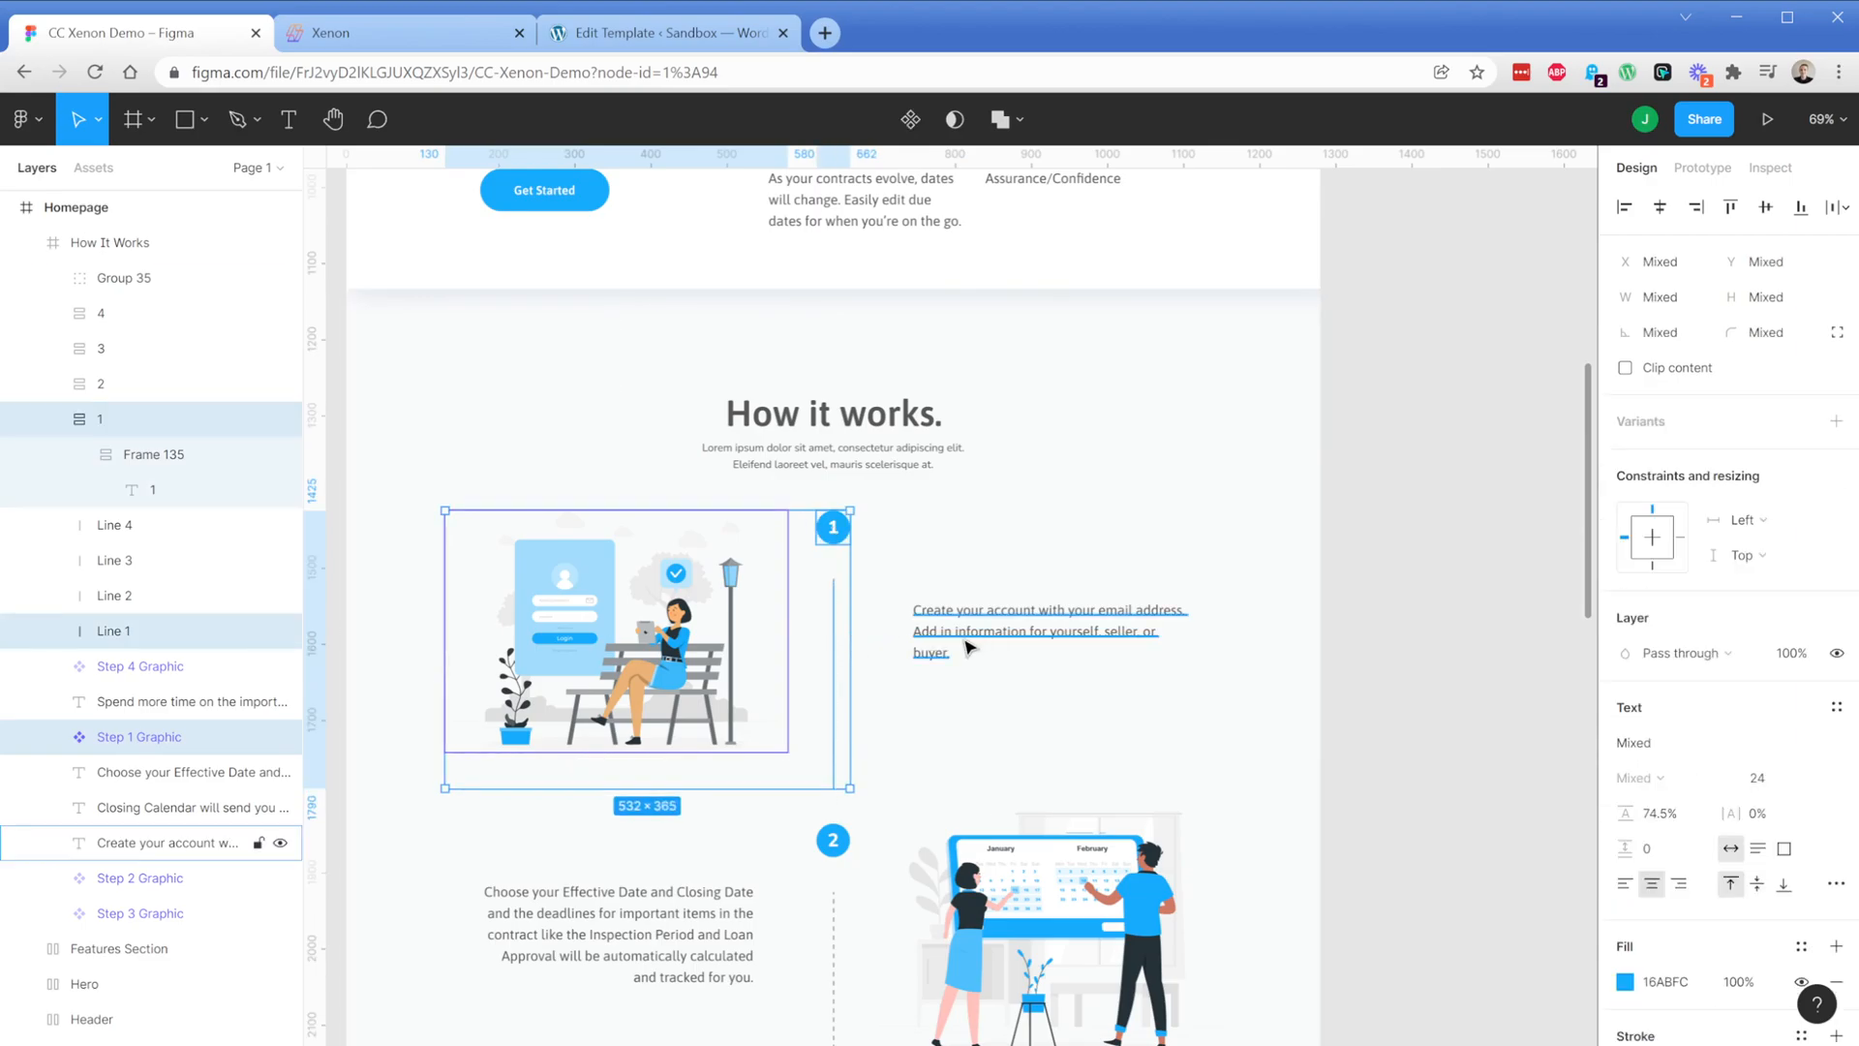
shift+click(998, 641)
key(ctrl+g)
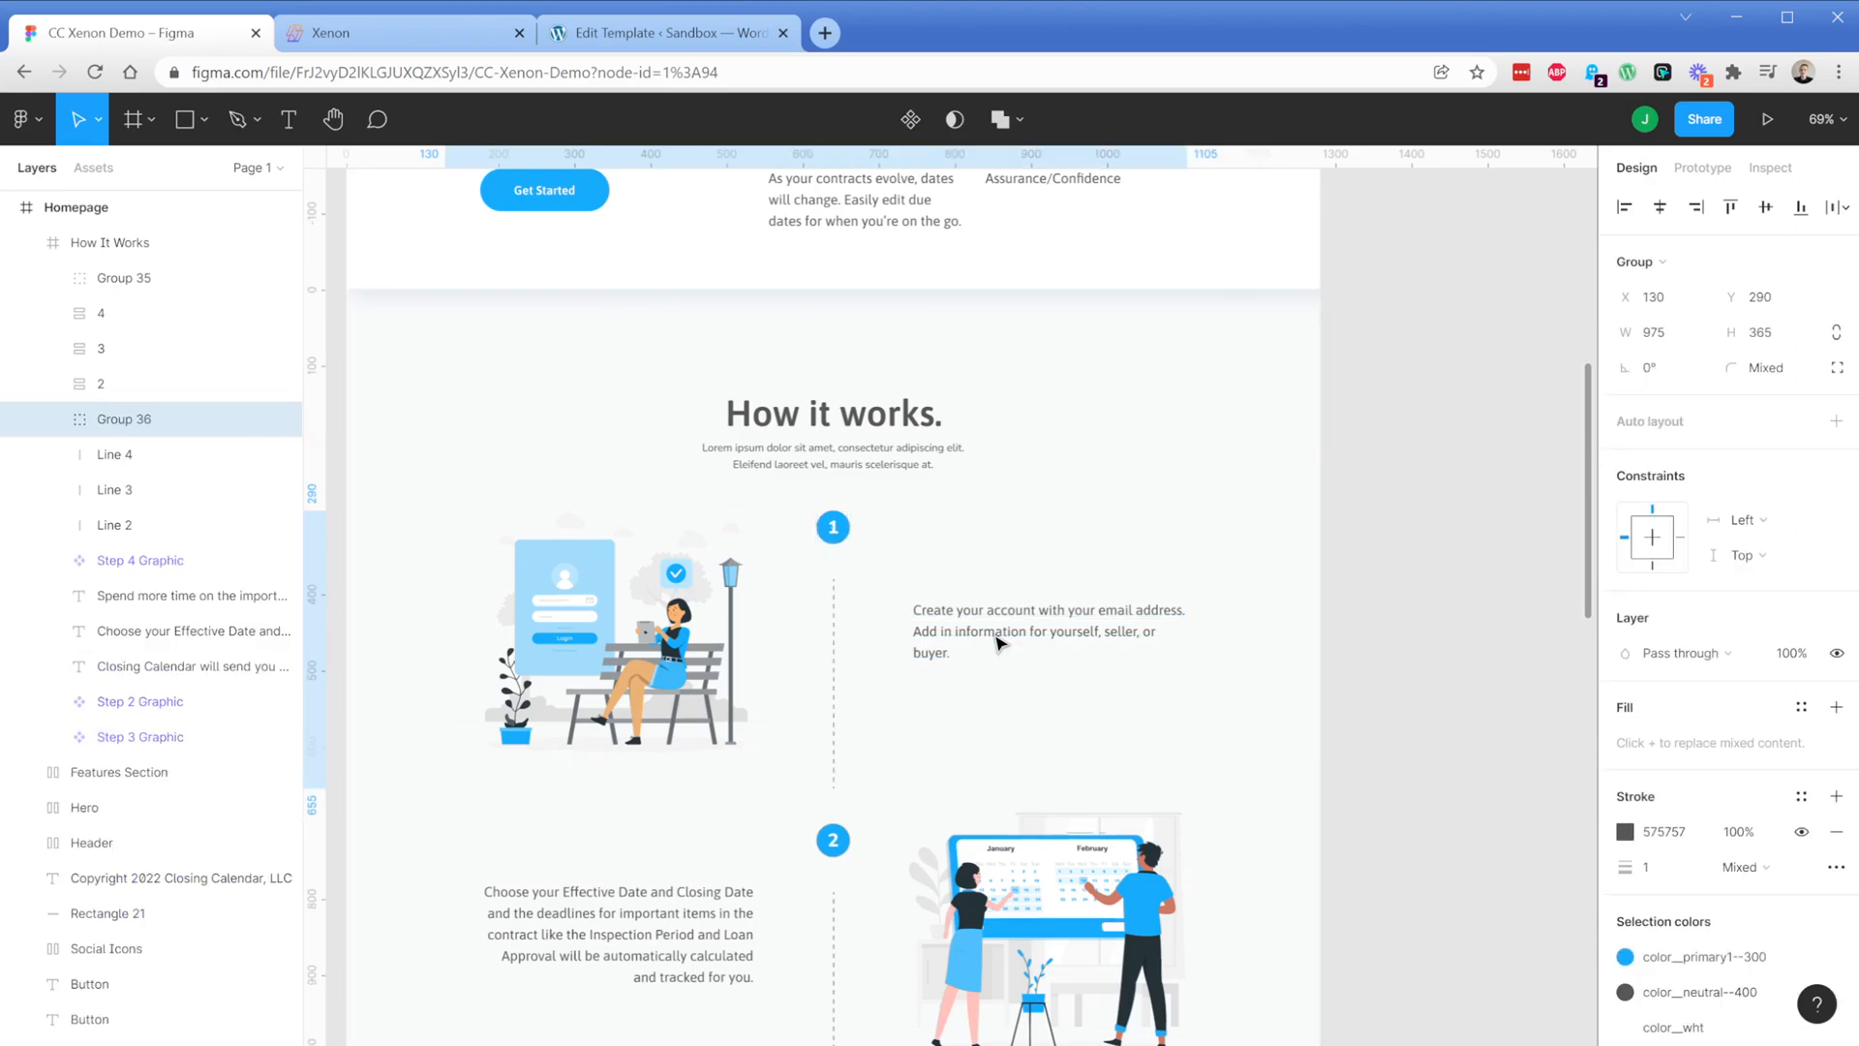
Rename the group holding the first step's elements as Step 1
double_click(124, 421)
text(Step 1)
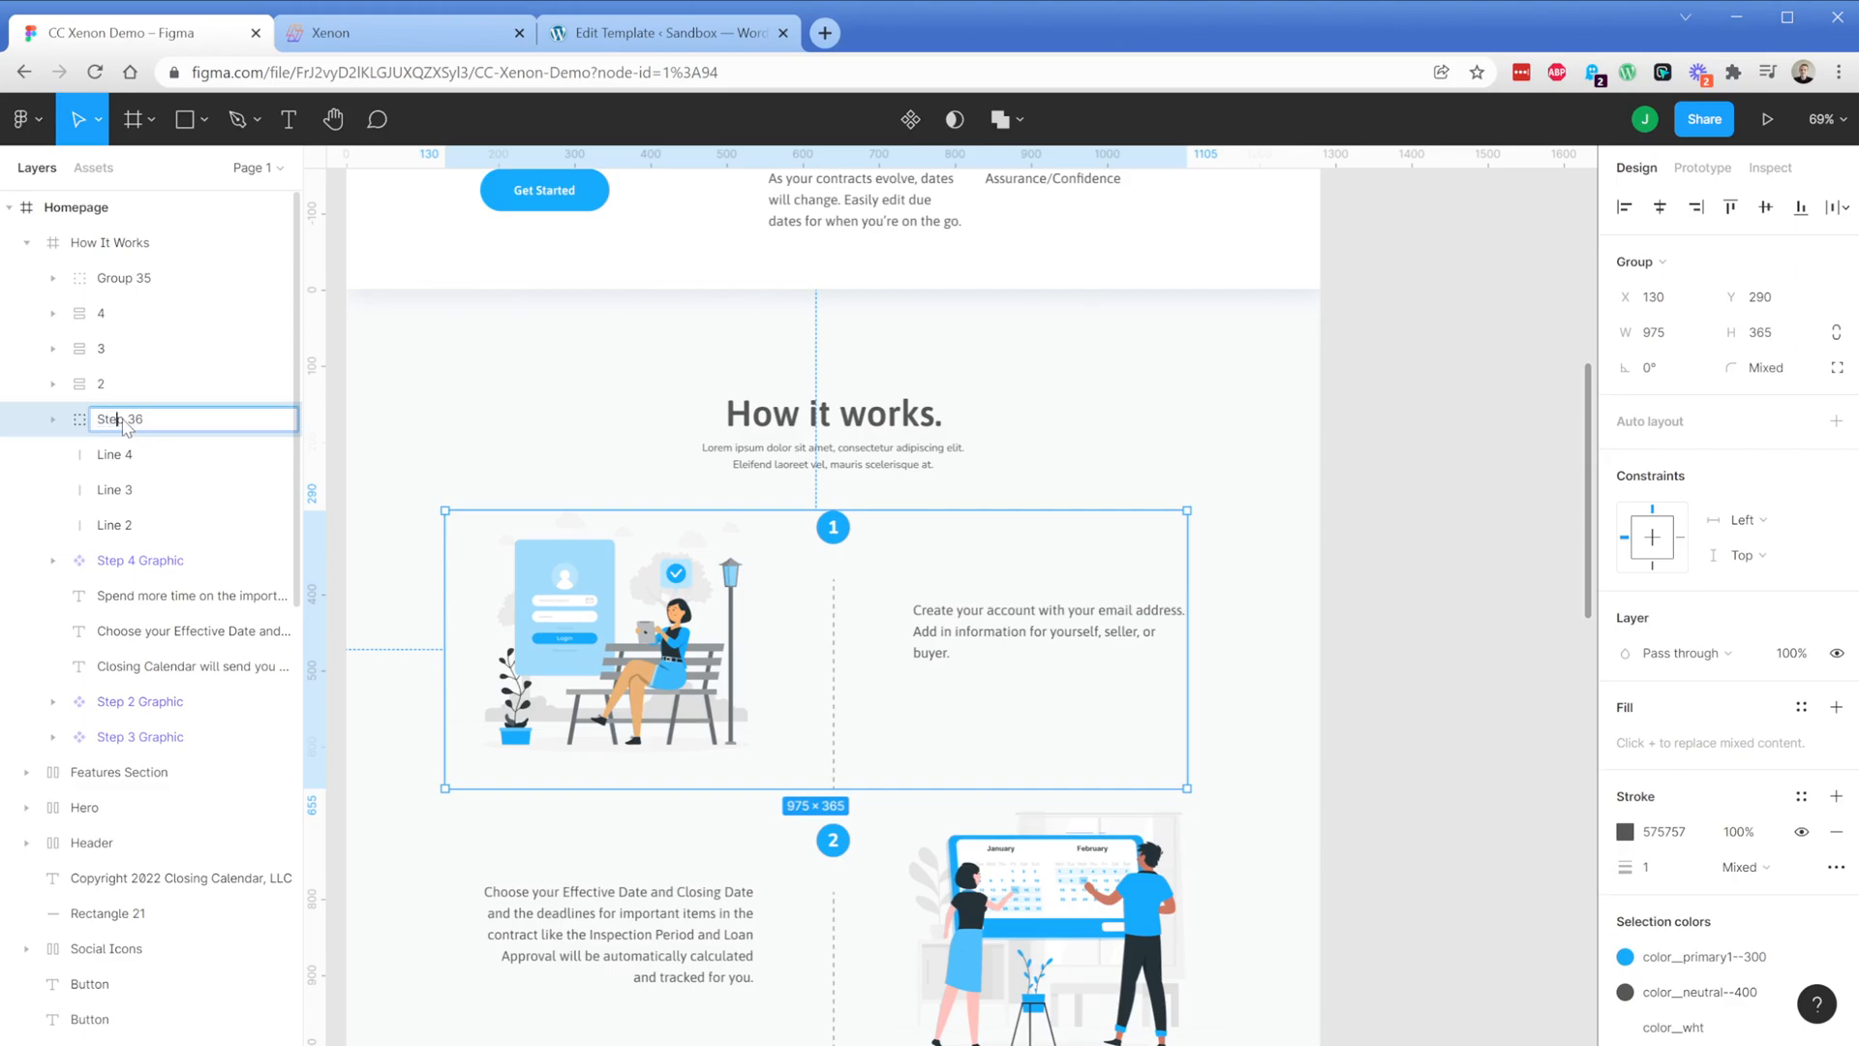
key(Return)
double_click(133, 420)
text(Step1)
key(Return)
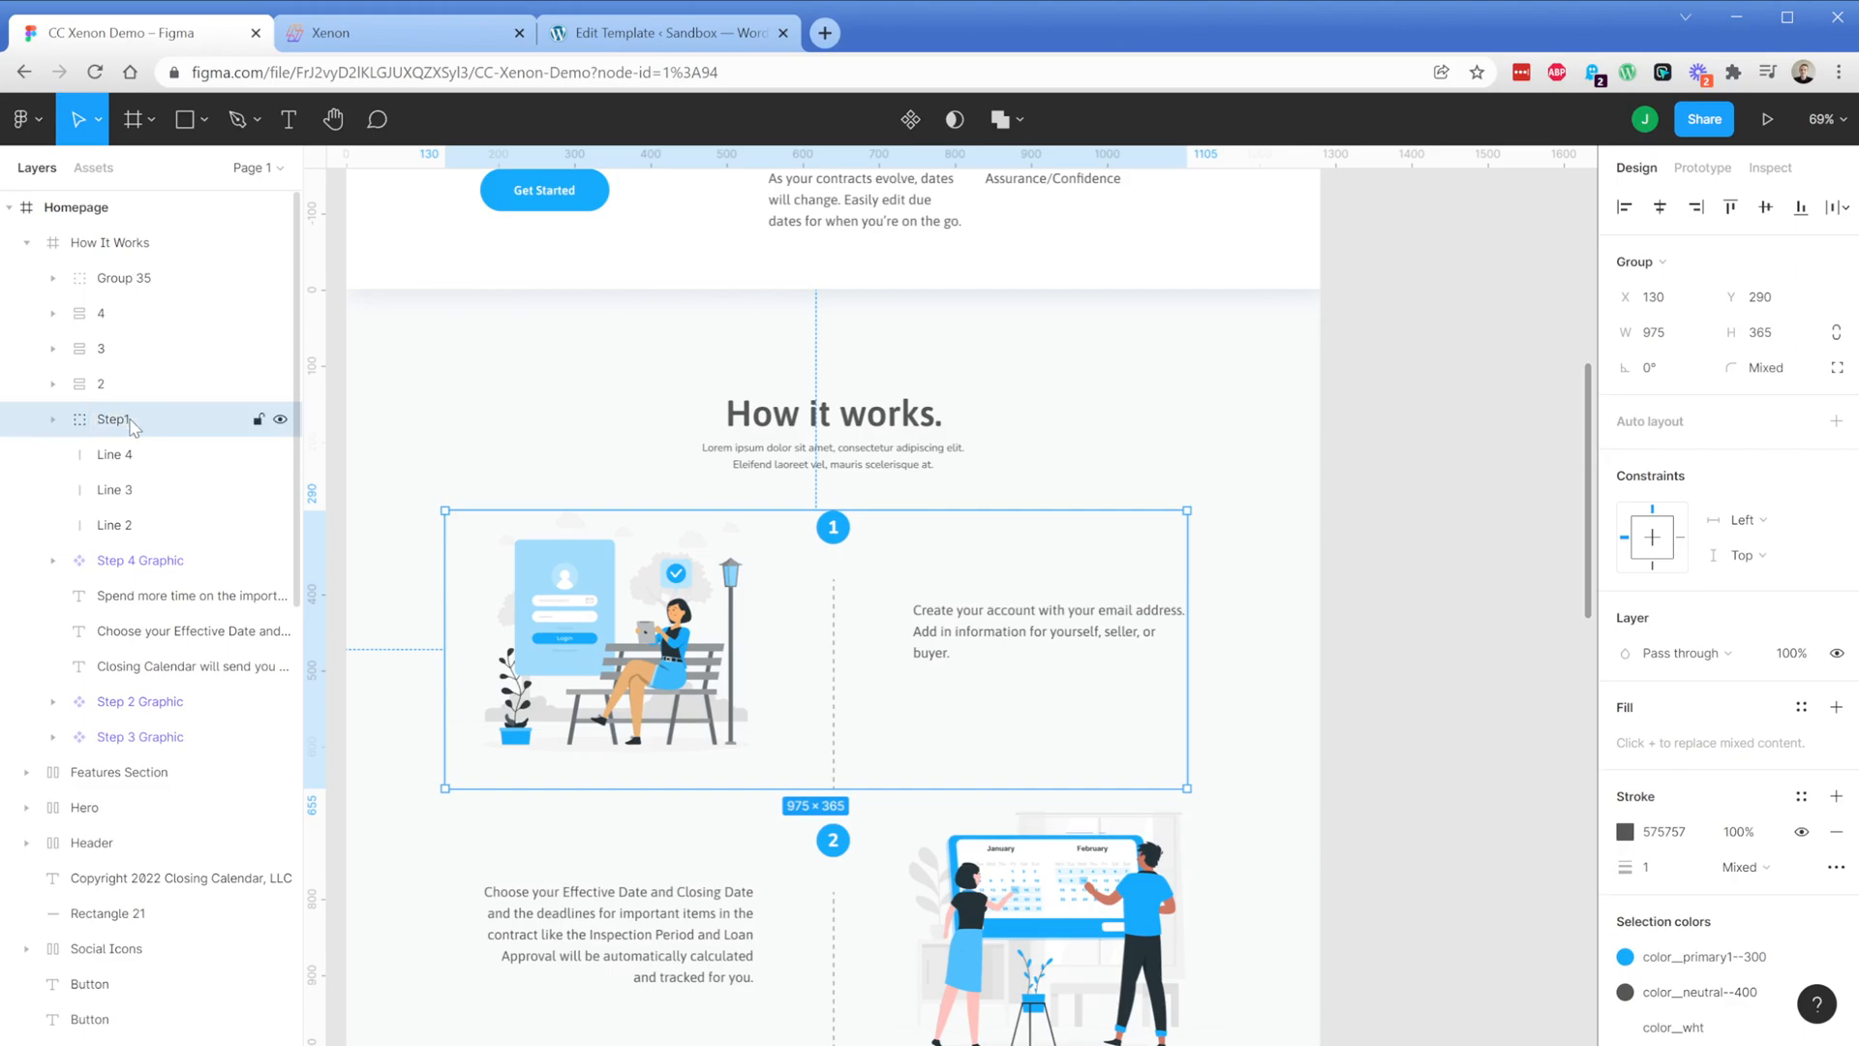
scroll(830, 594, down, 3)
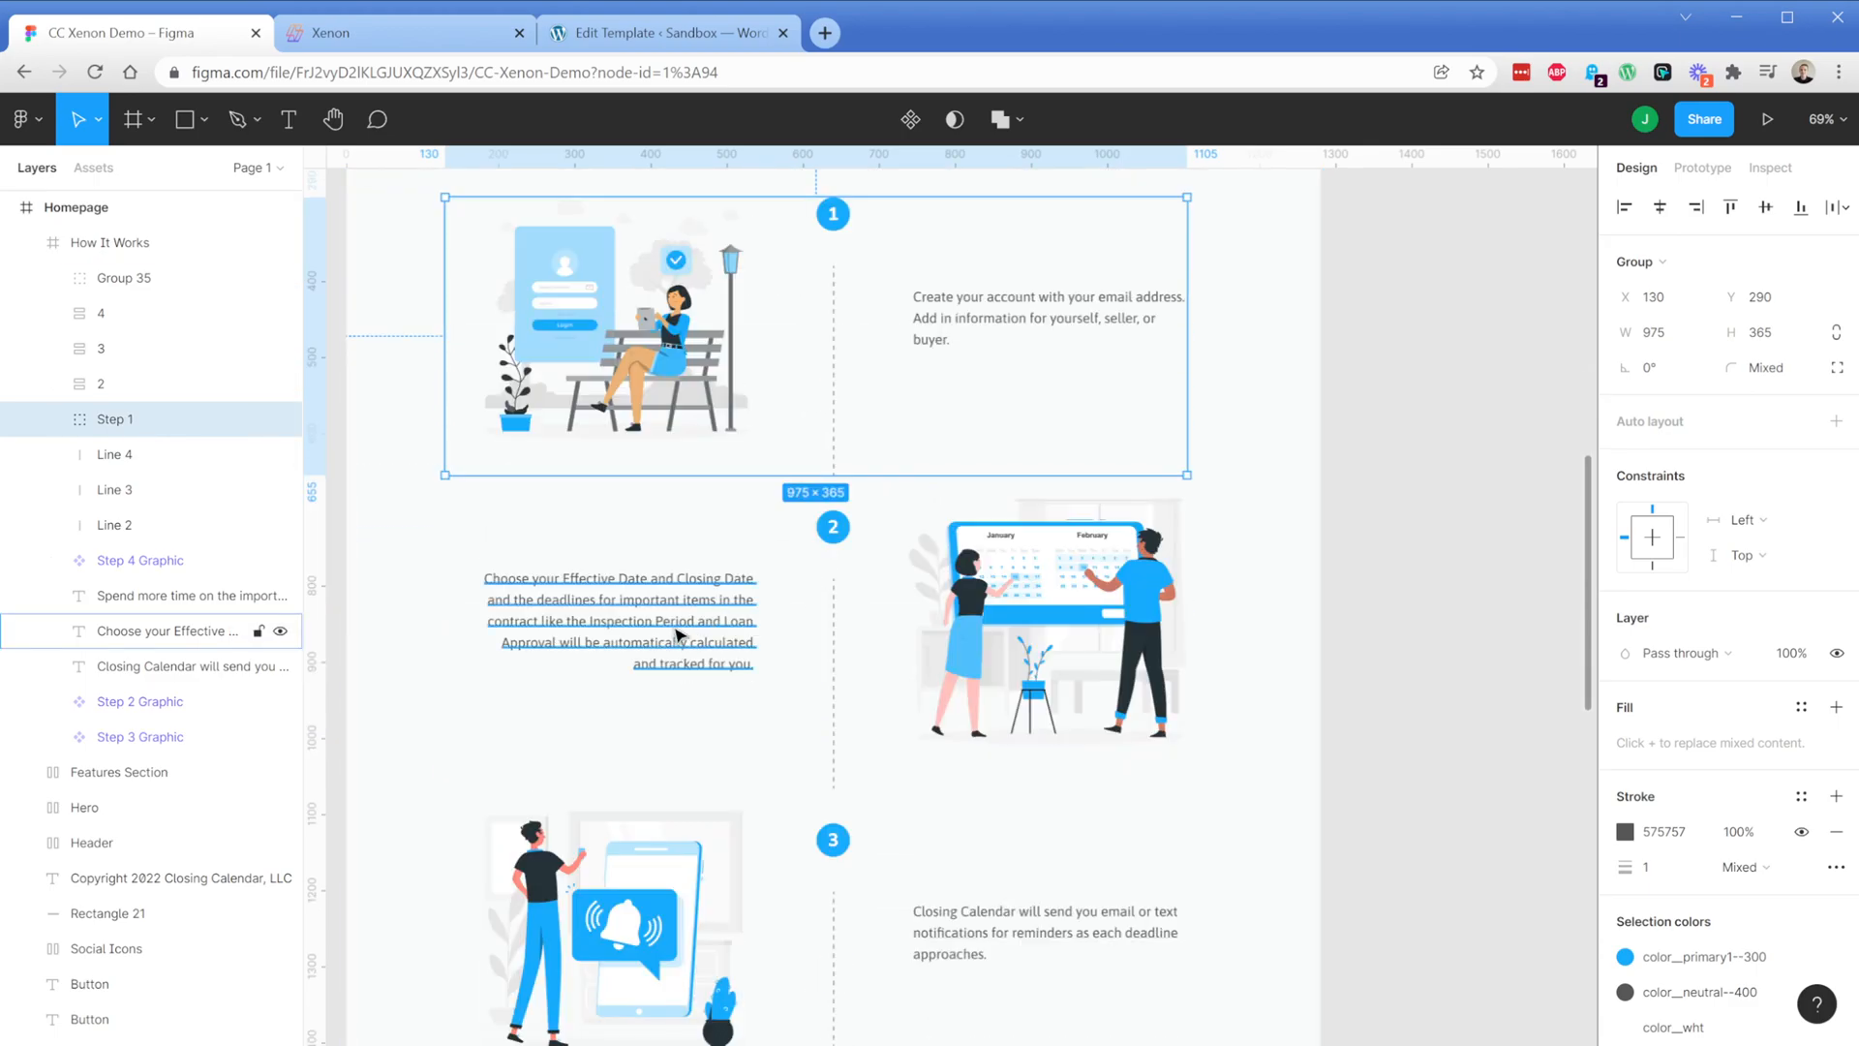
Group the second step's deadline text, dashed line, number 2 badge and calendar graphic
click(716, 629)
shift+click(835, 624)
shift+click(831, 527)
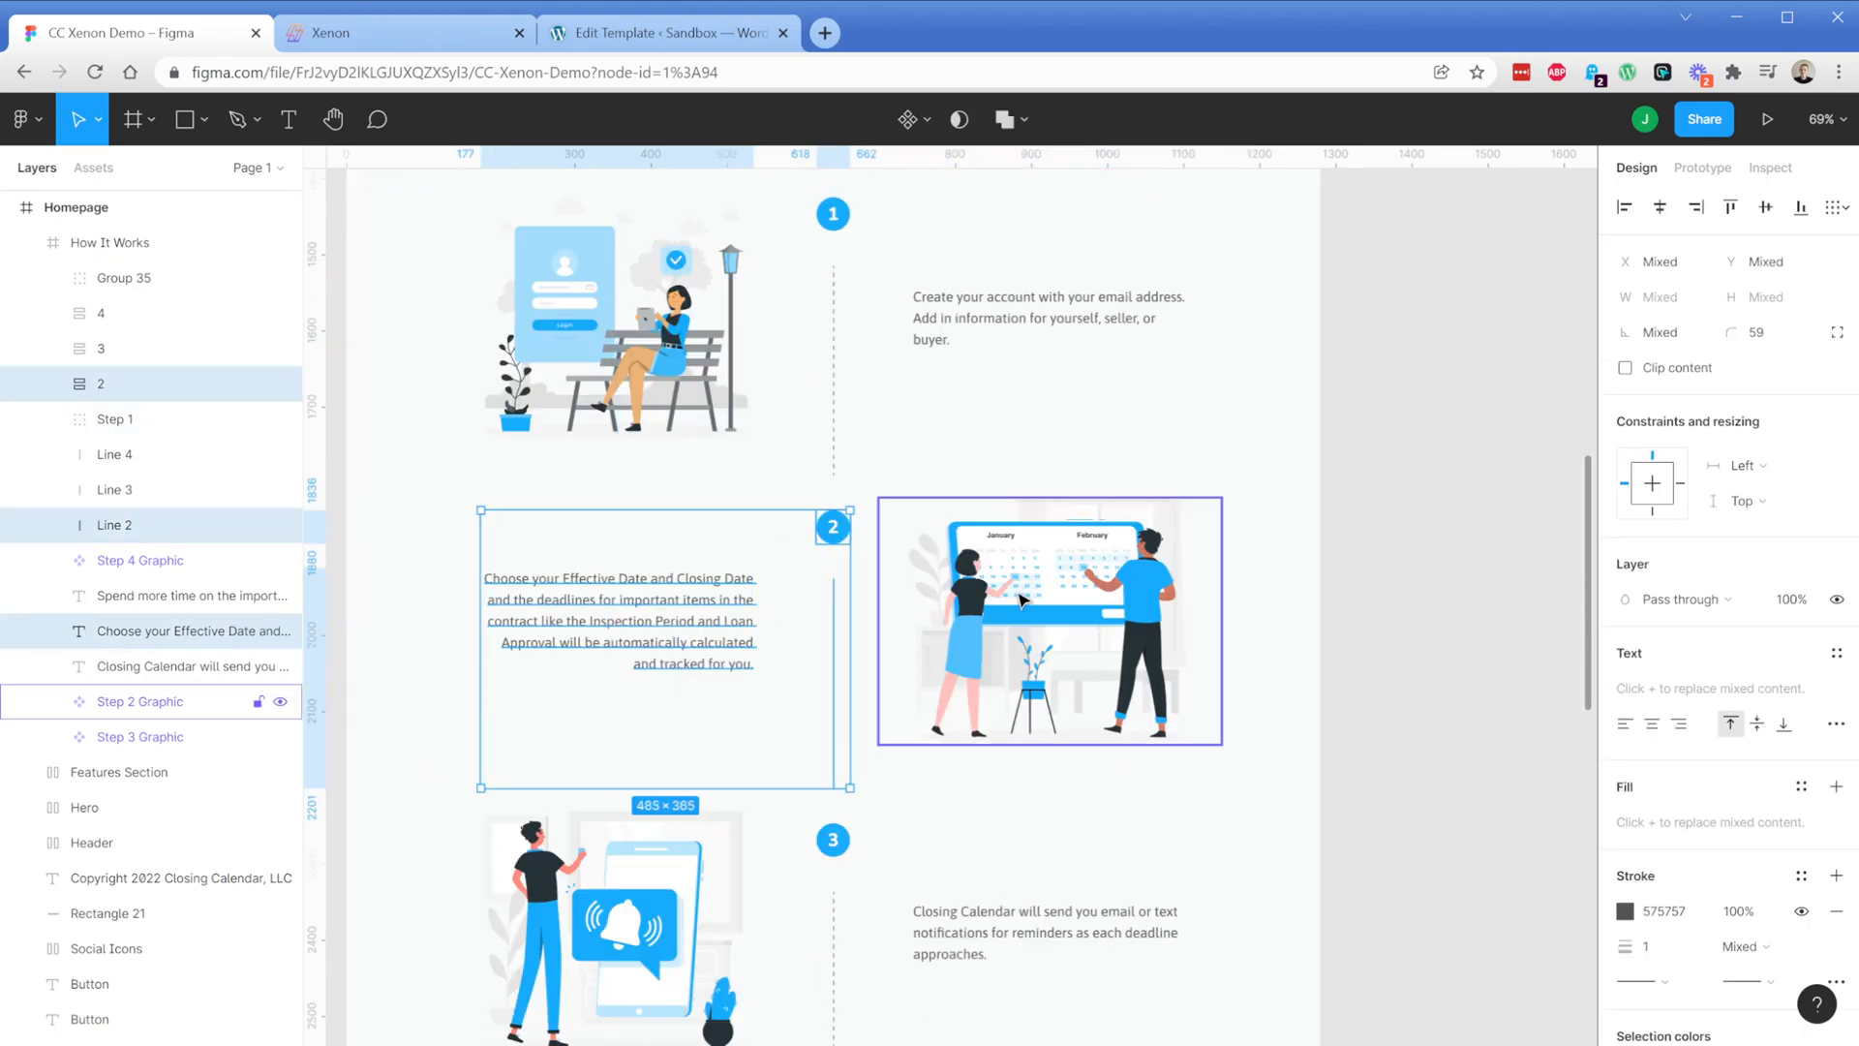
shift+click(1041, 601)
key(ctrl+g)
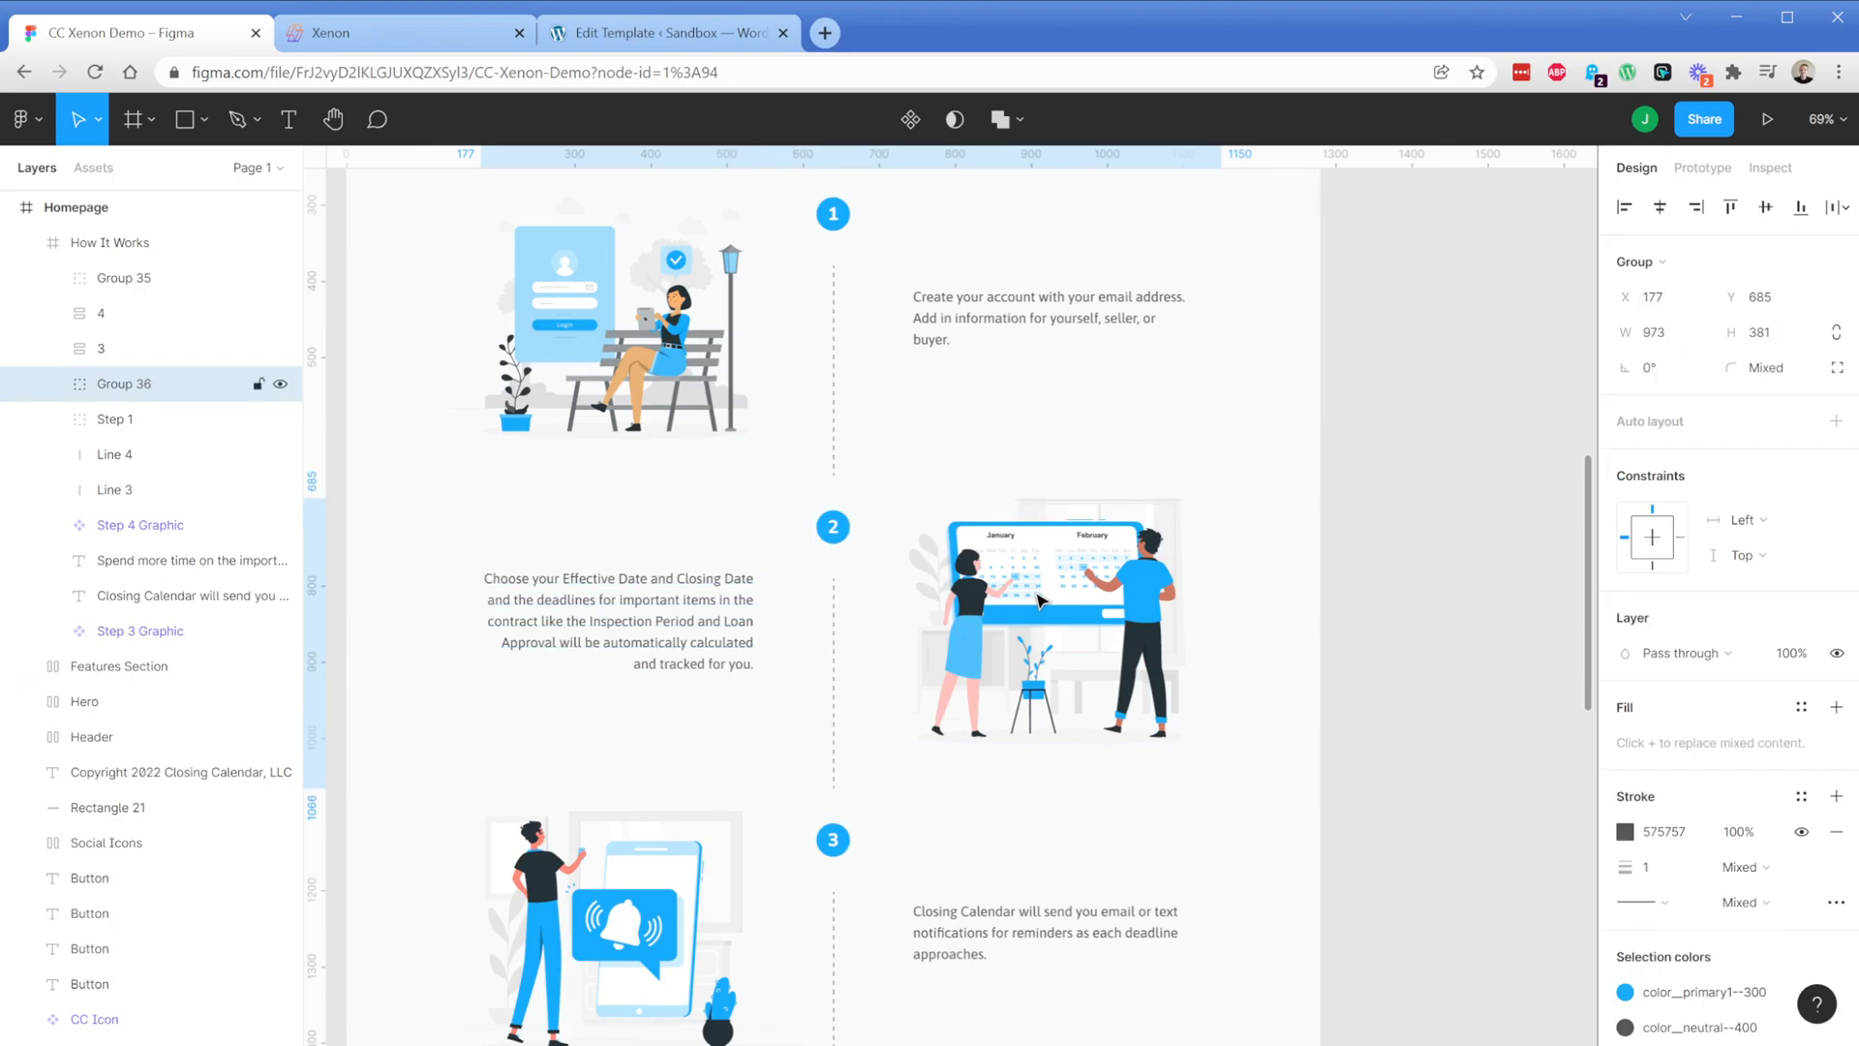
Group the third step's elements, and separately group the fourth step's text, dashed line, number 4 badge and graphic
scroll(680, 624, down, 4)
click(681, 624)
shift+click(114, 489)
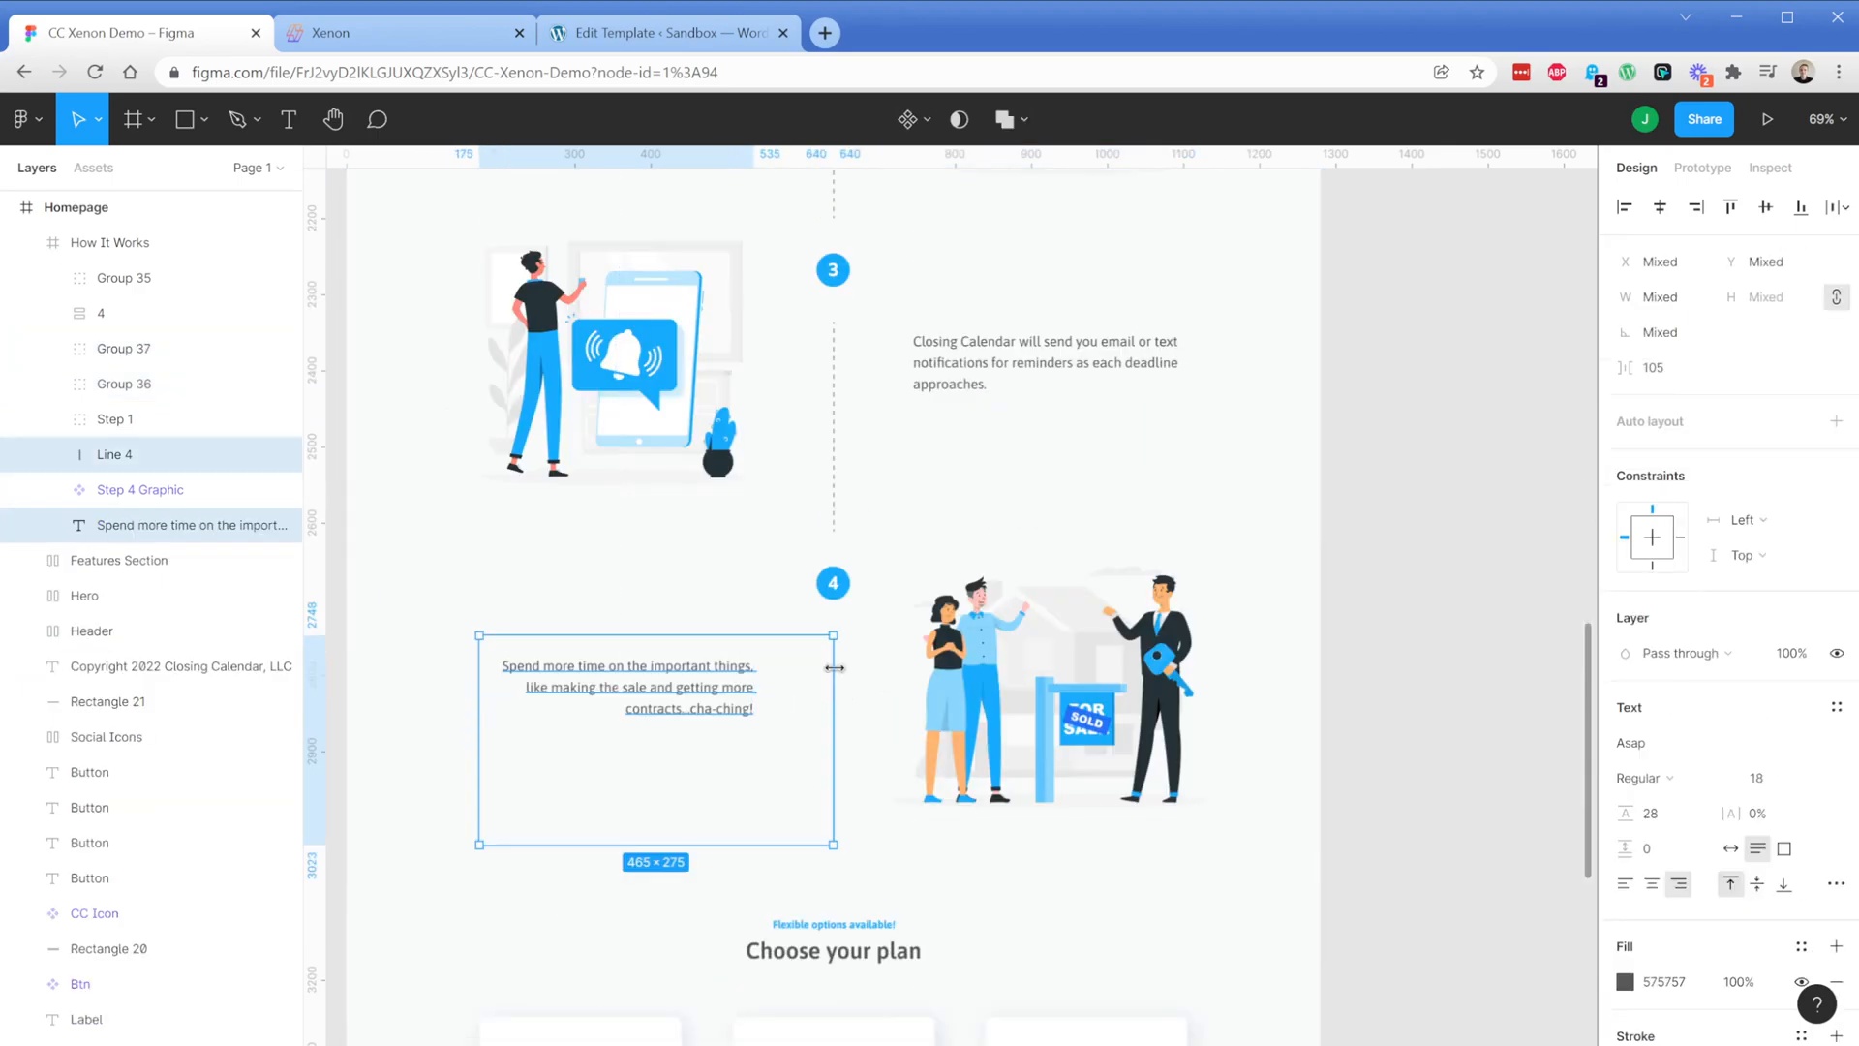
shift+click(835, 586)
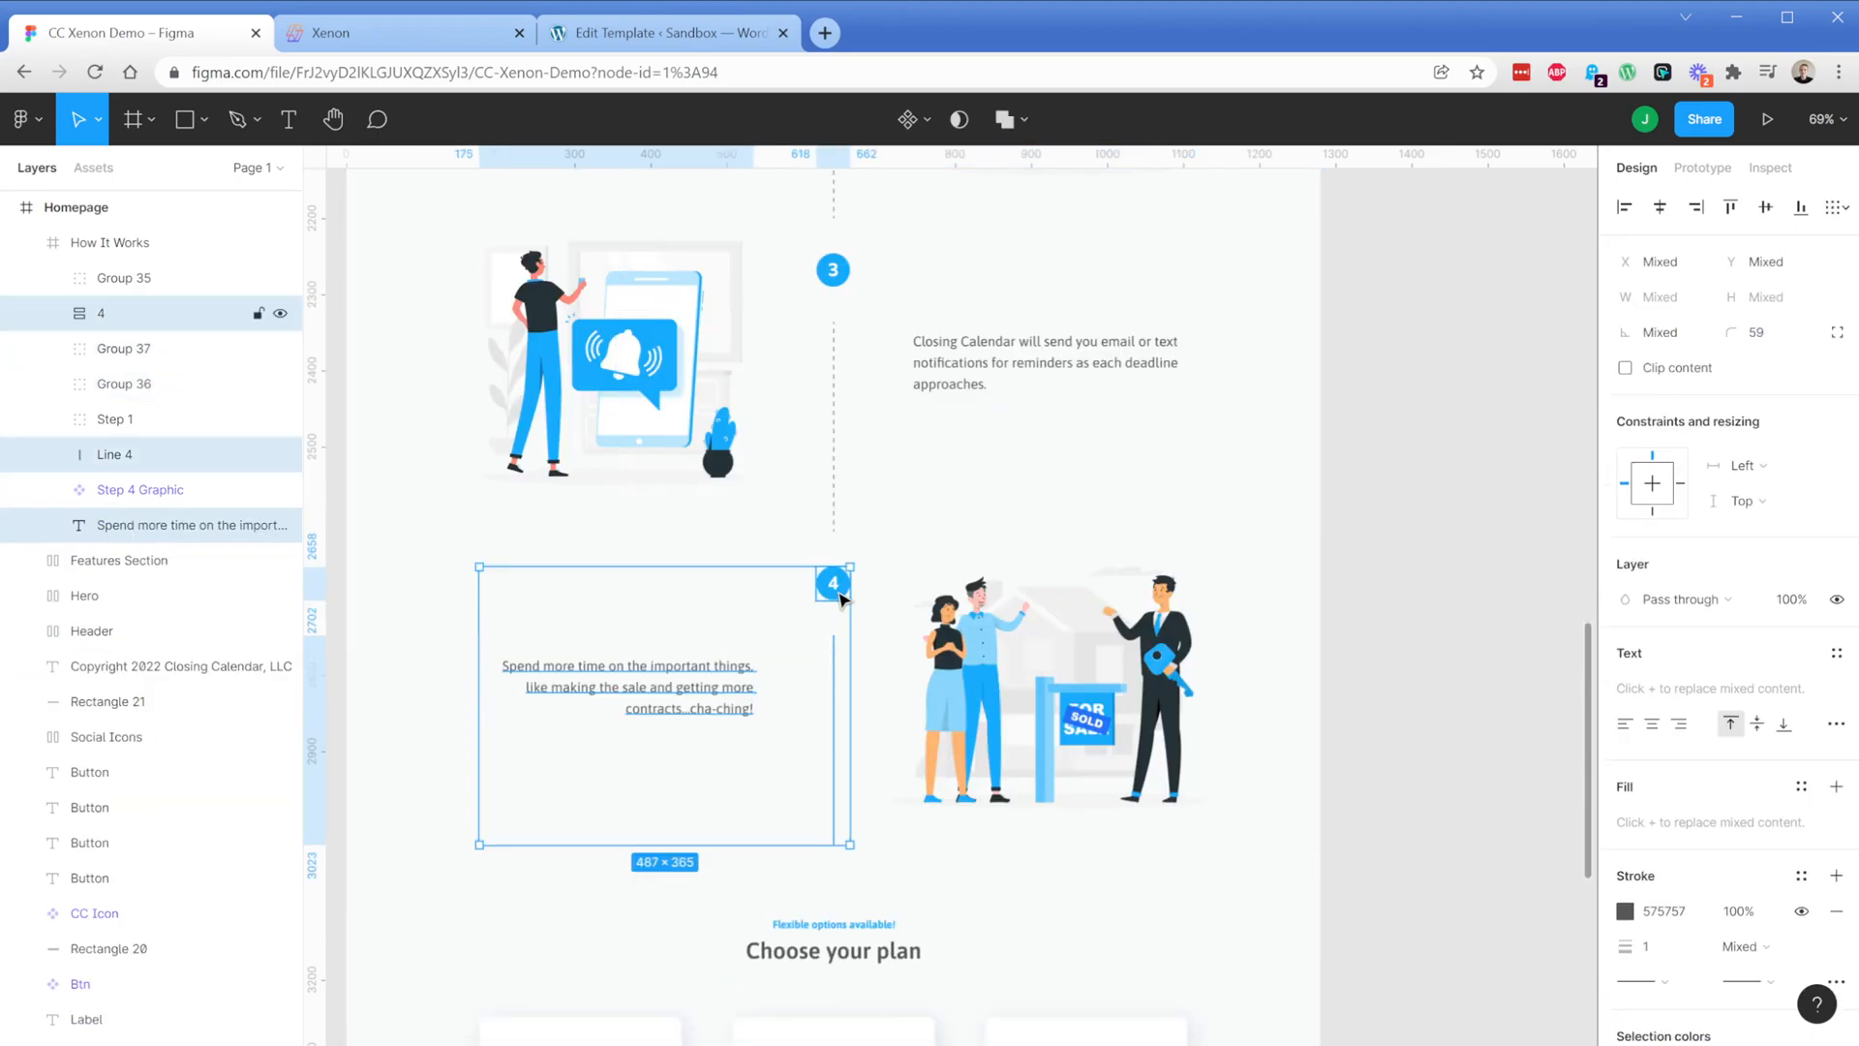
shift+click(962, 637)
key(ctrl+g)
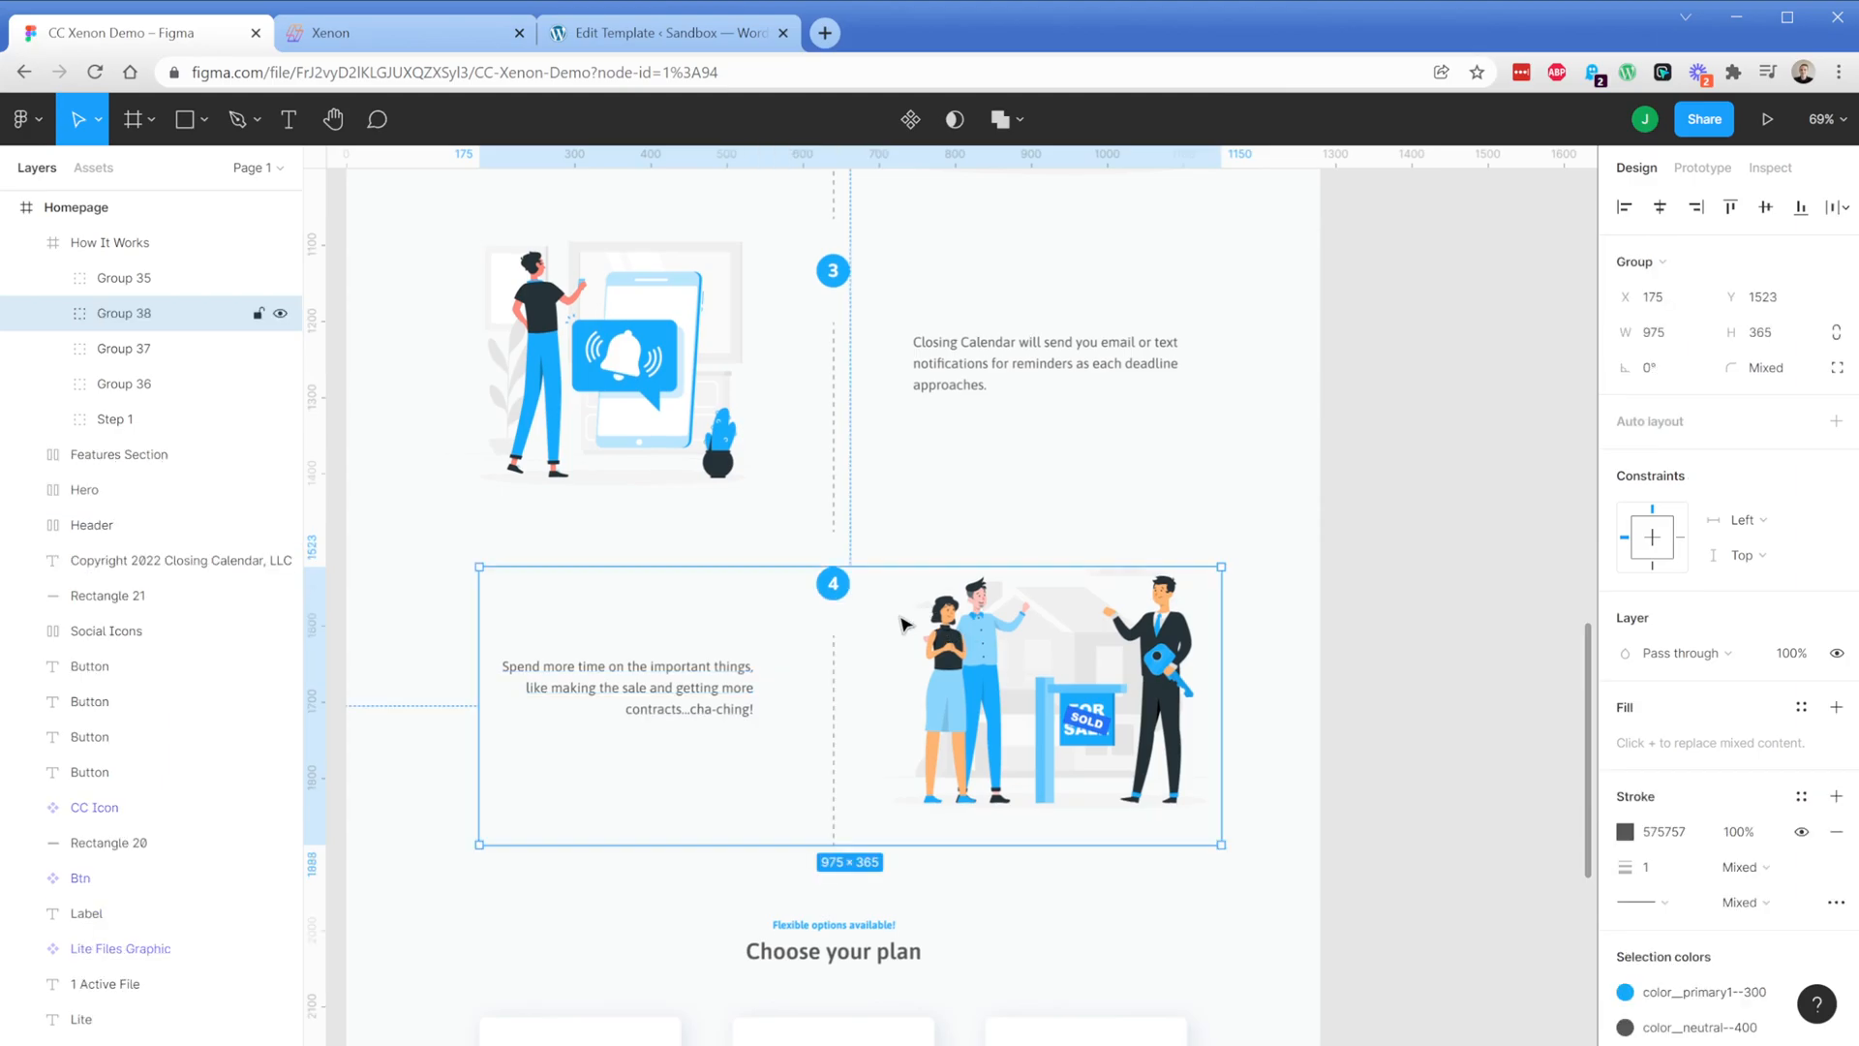
Rename the group holding the second step's elements as Step 2
click(149, 390)
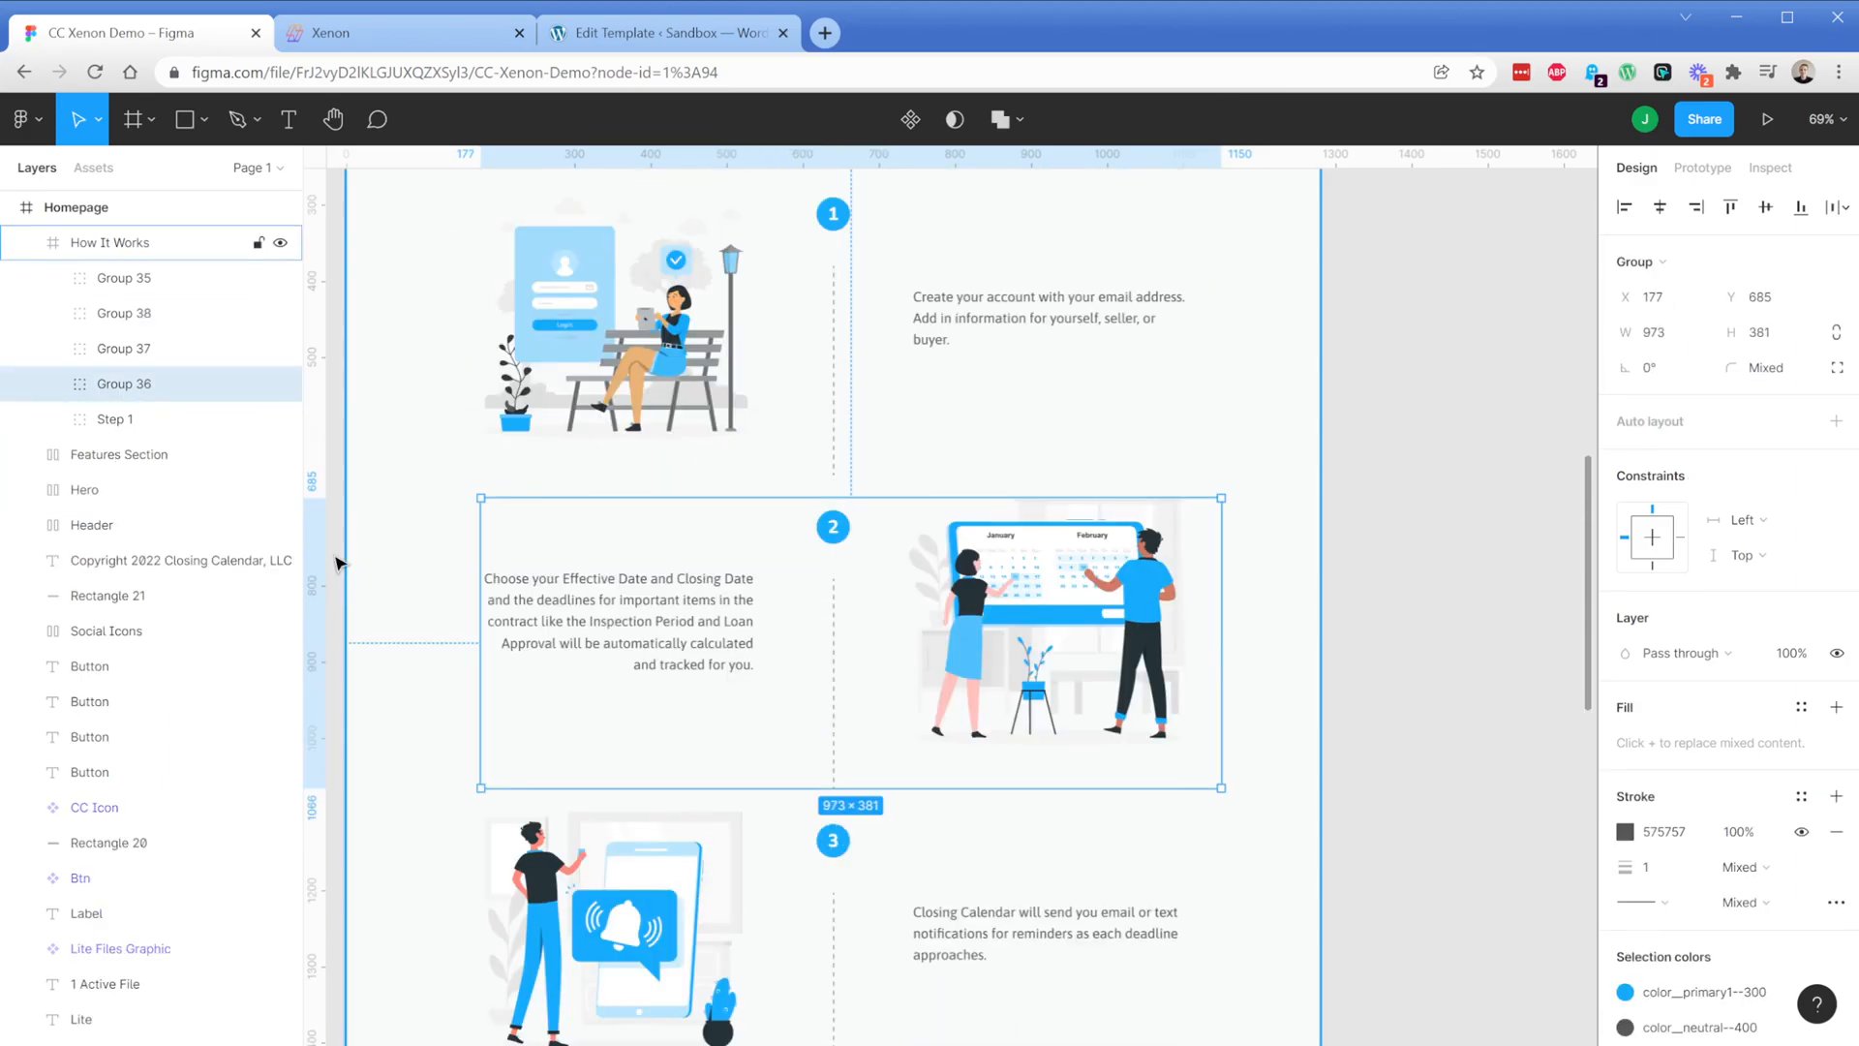
double_click(133, 395)
text(Ste)
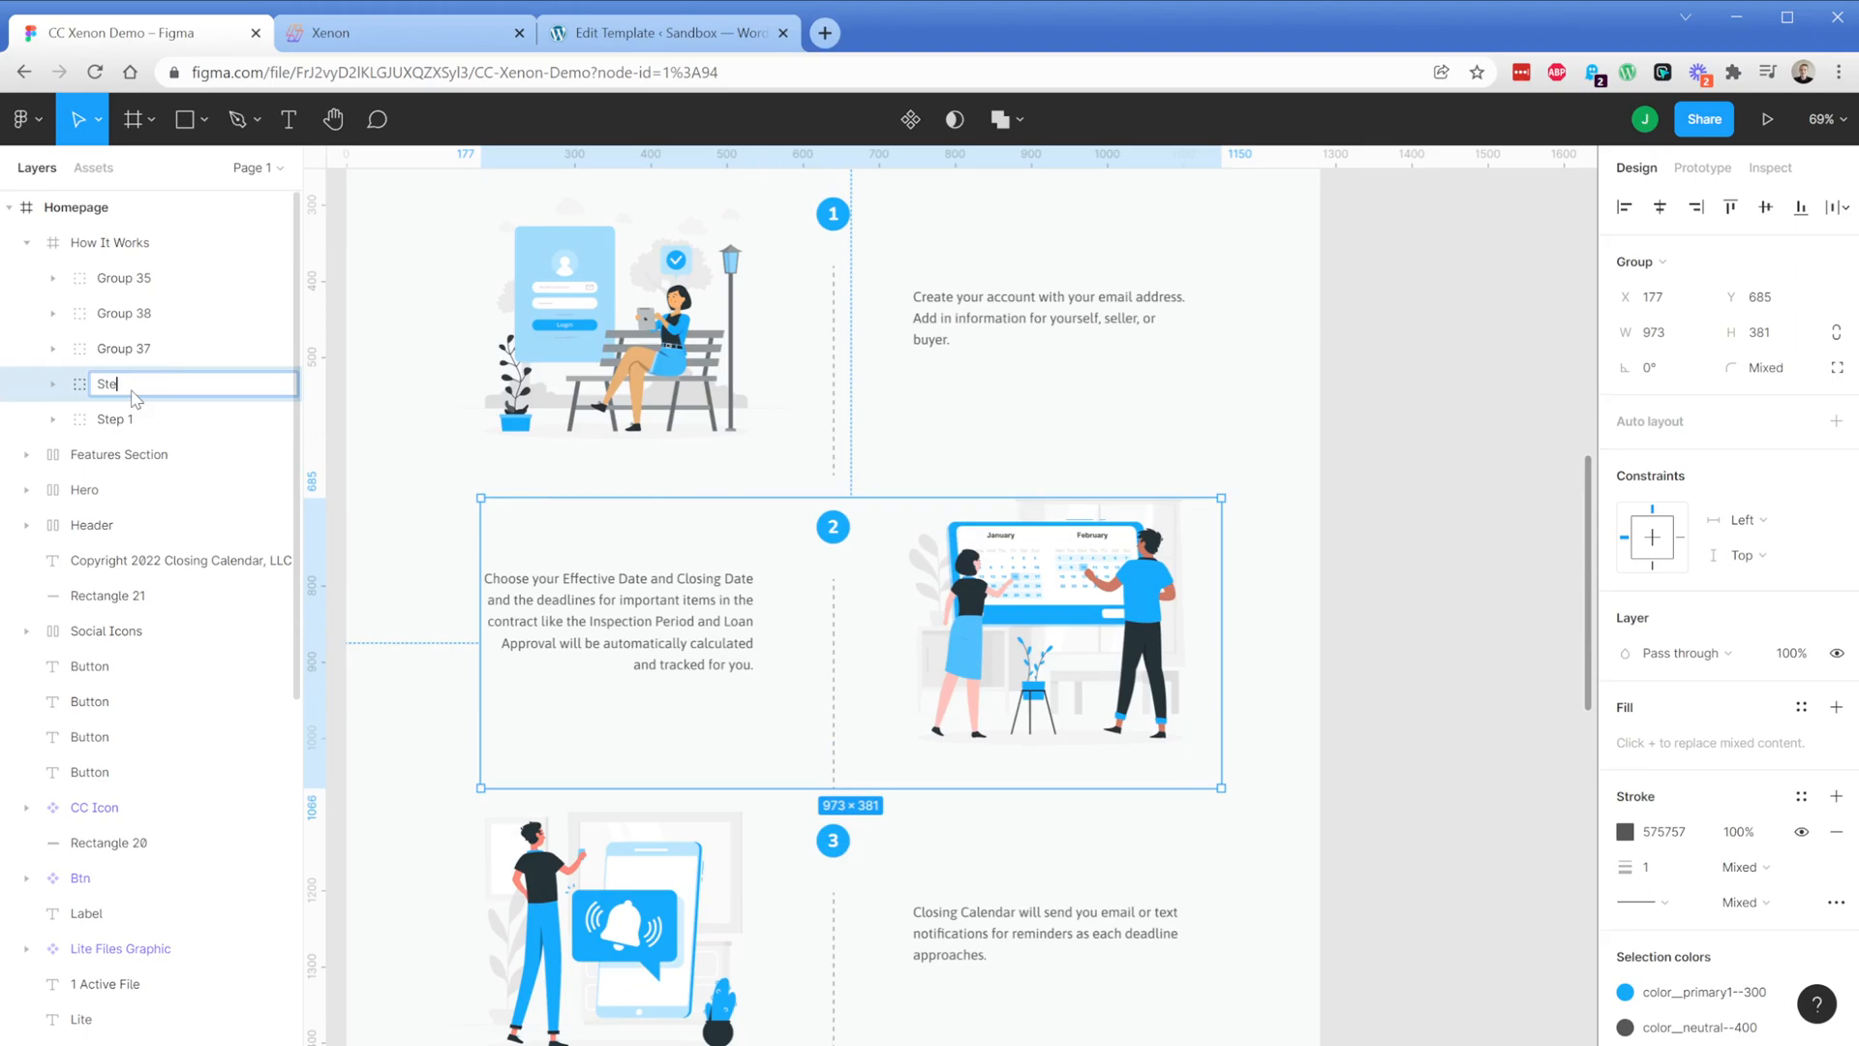
text(p 2)
key(Return)
Rename the group holding the third step's elements as Step 3
click(135, 351)
double_click(133, 350)
text(Ste)
key(Return)
Rename the group holding the fourth step's elements as Step 4
click(124, 313)
scroll(457, 693, down, 5)
scroll(410, 702, down, 1)
double_click(125, 315)
text(Step 4)
key(Return)
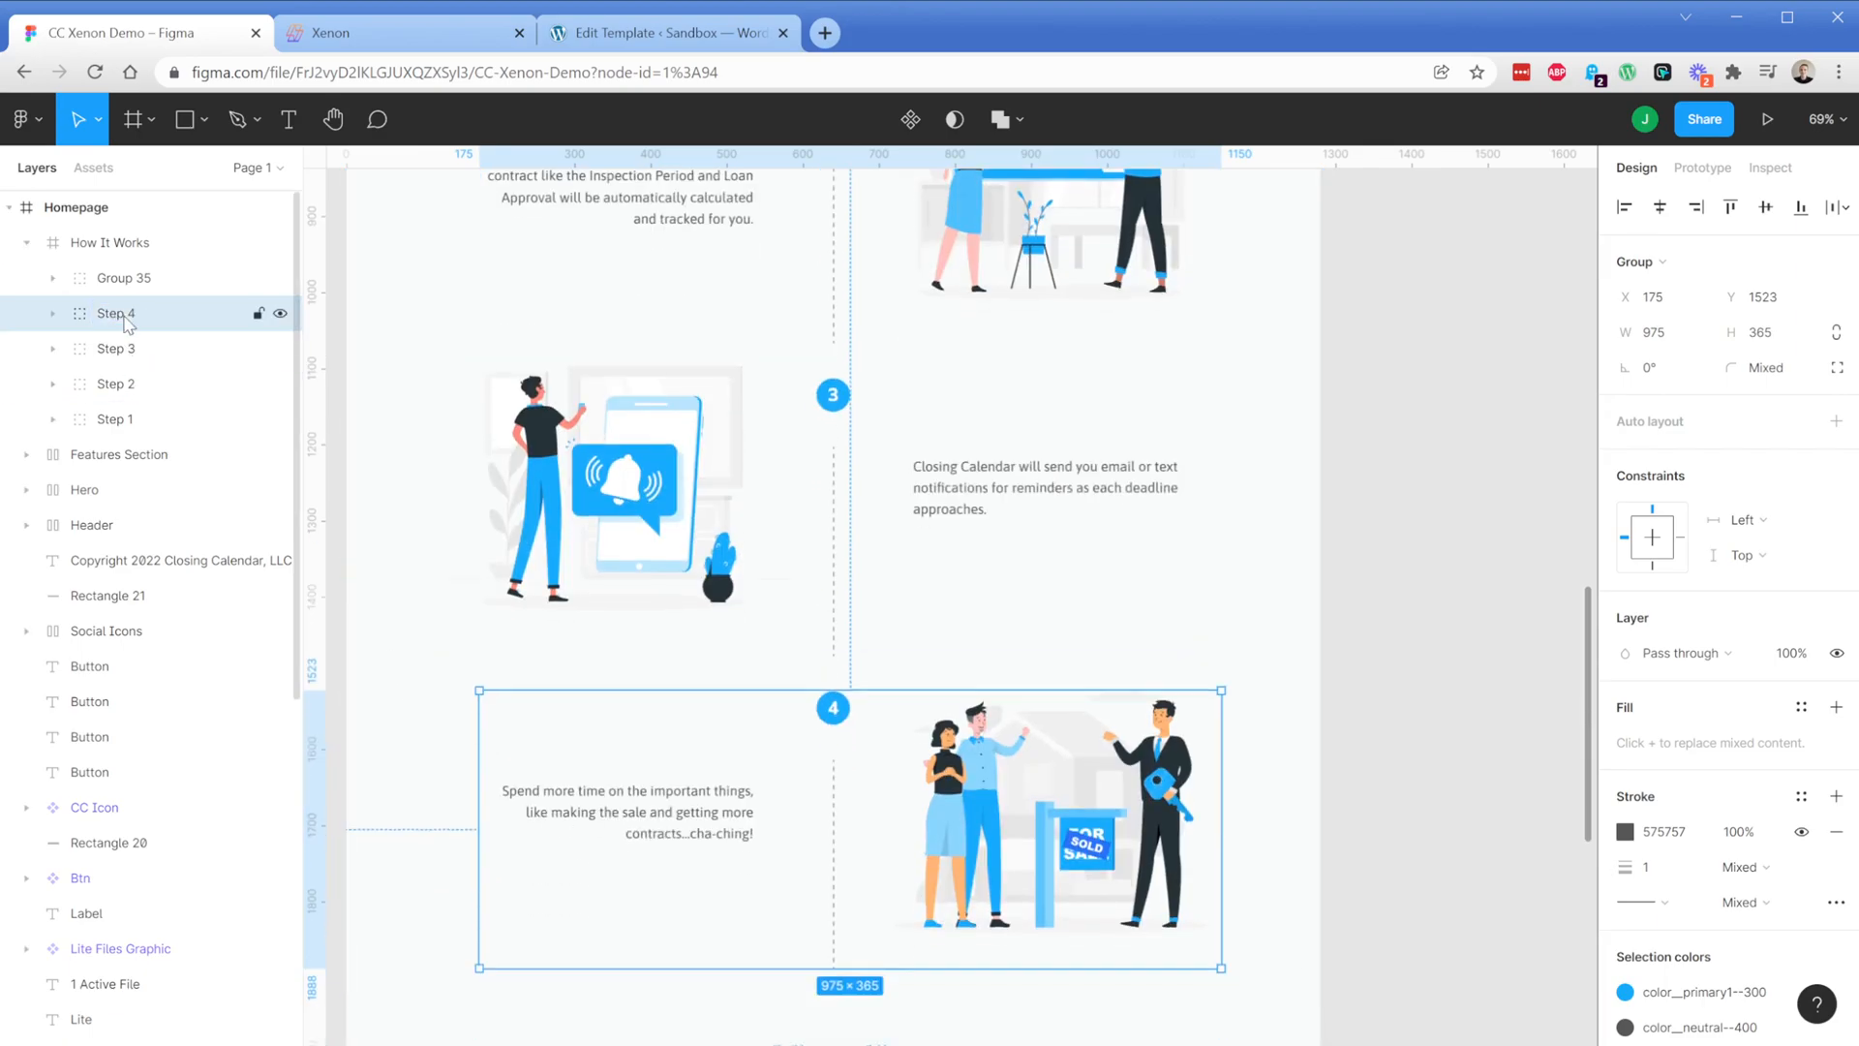
Rename the heading and subtext group as How it works text and move it below Step 1 in the layer order
scroll(476, 649, up, 5)
scroll(476, 649, up, 5)
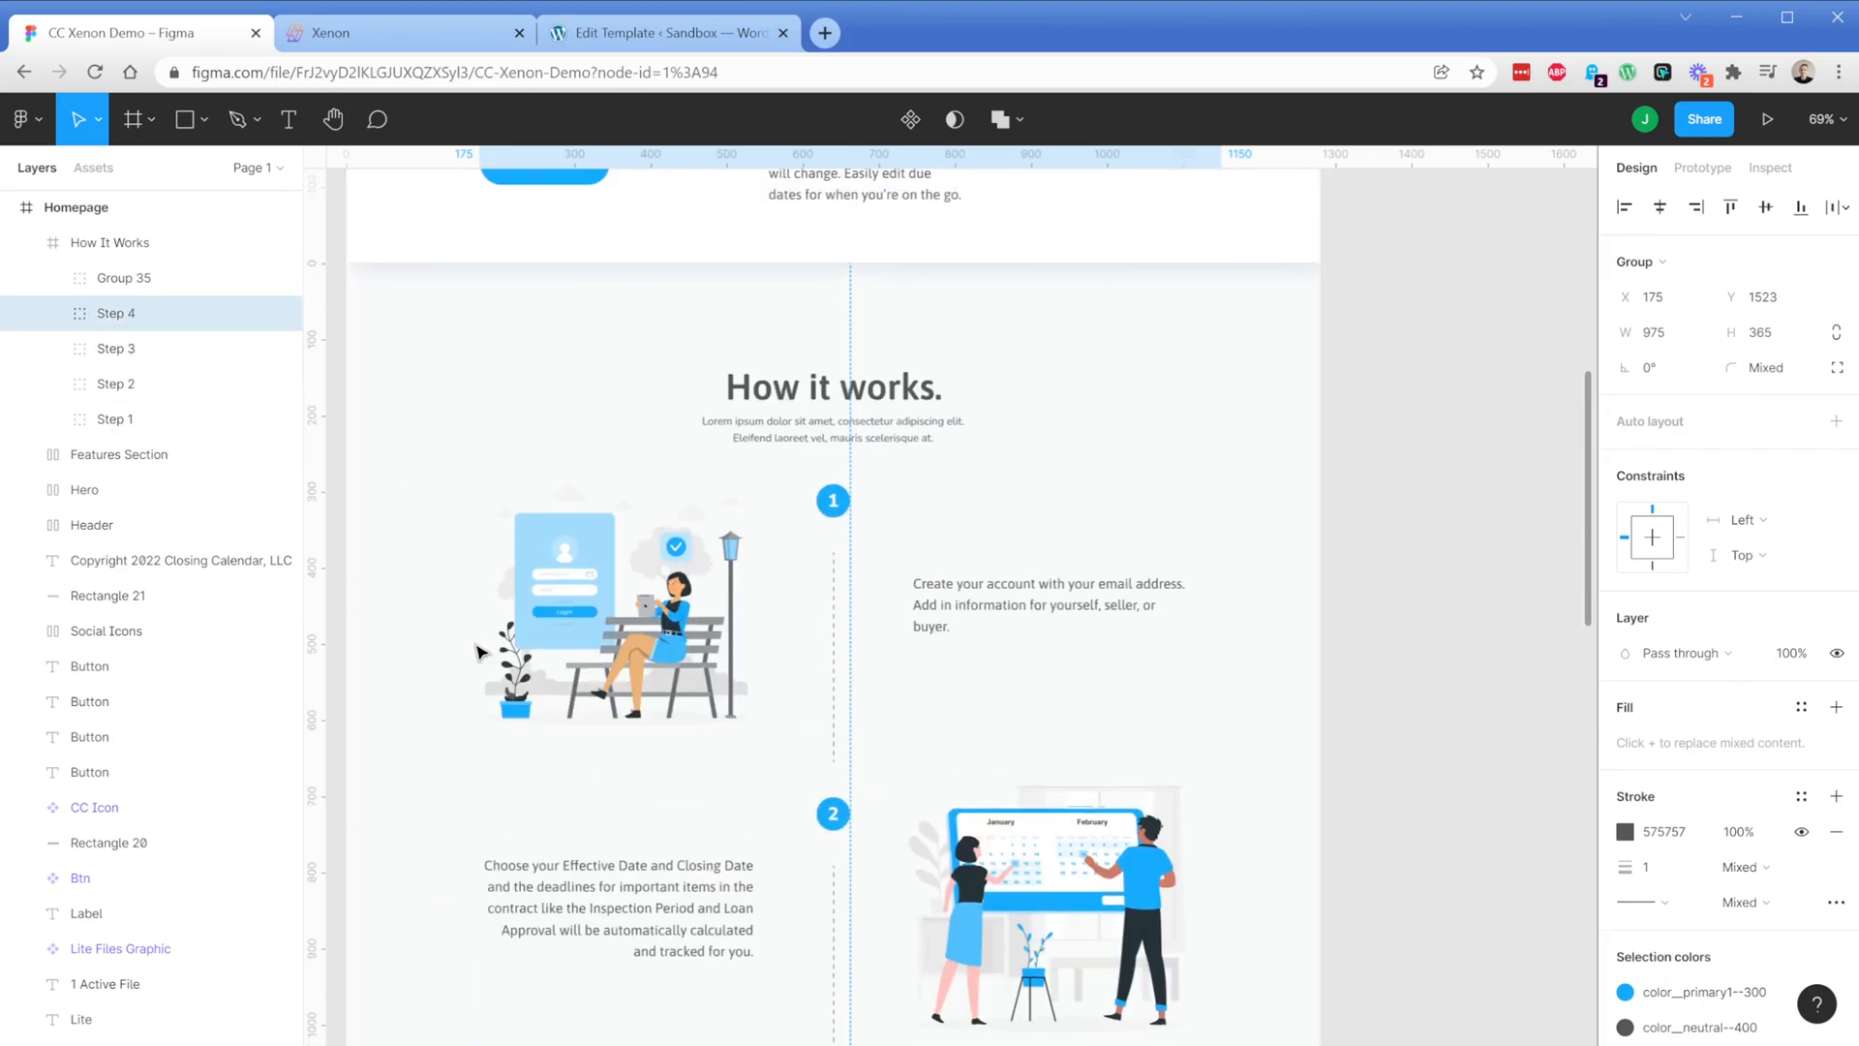
click(786, 431)
double_click(124, 279)
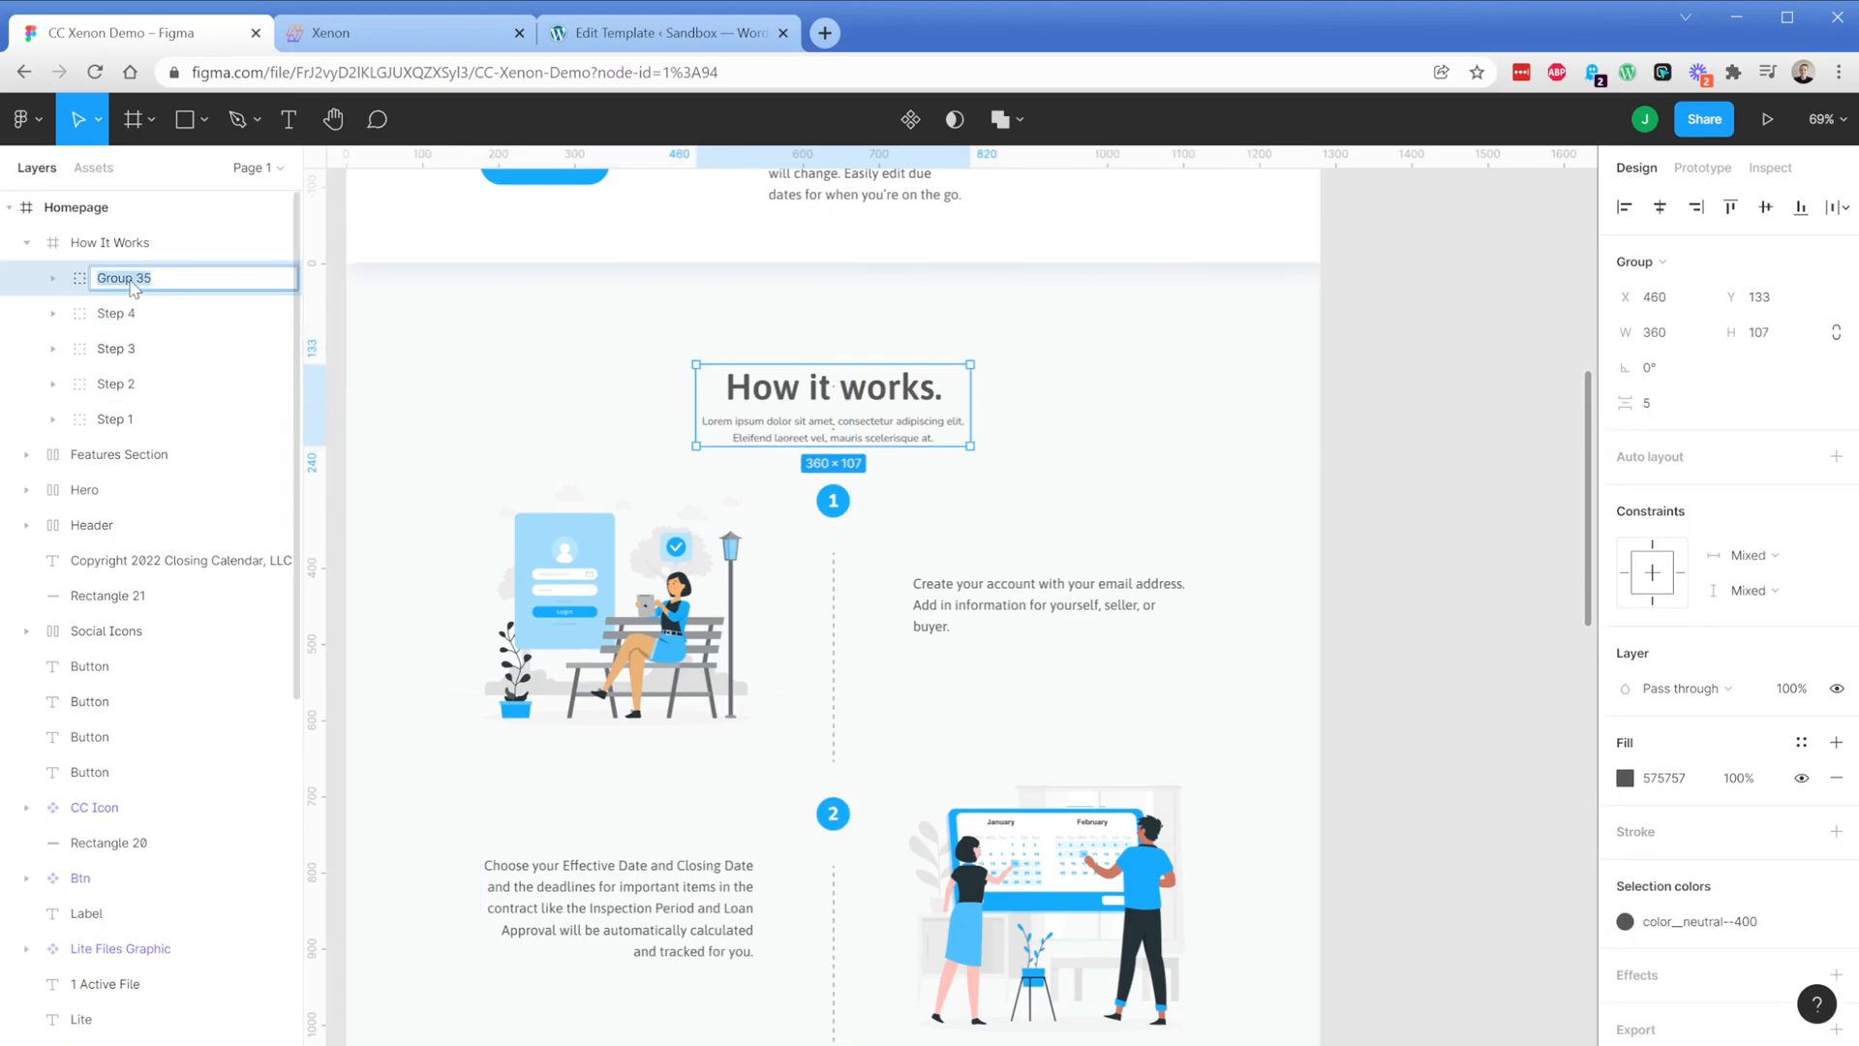
text(How it works text)
key(Return)
drag(137, 291, 132, 442)
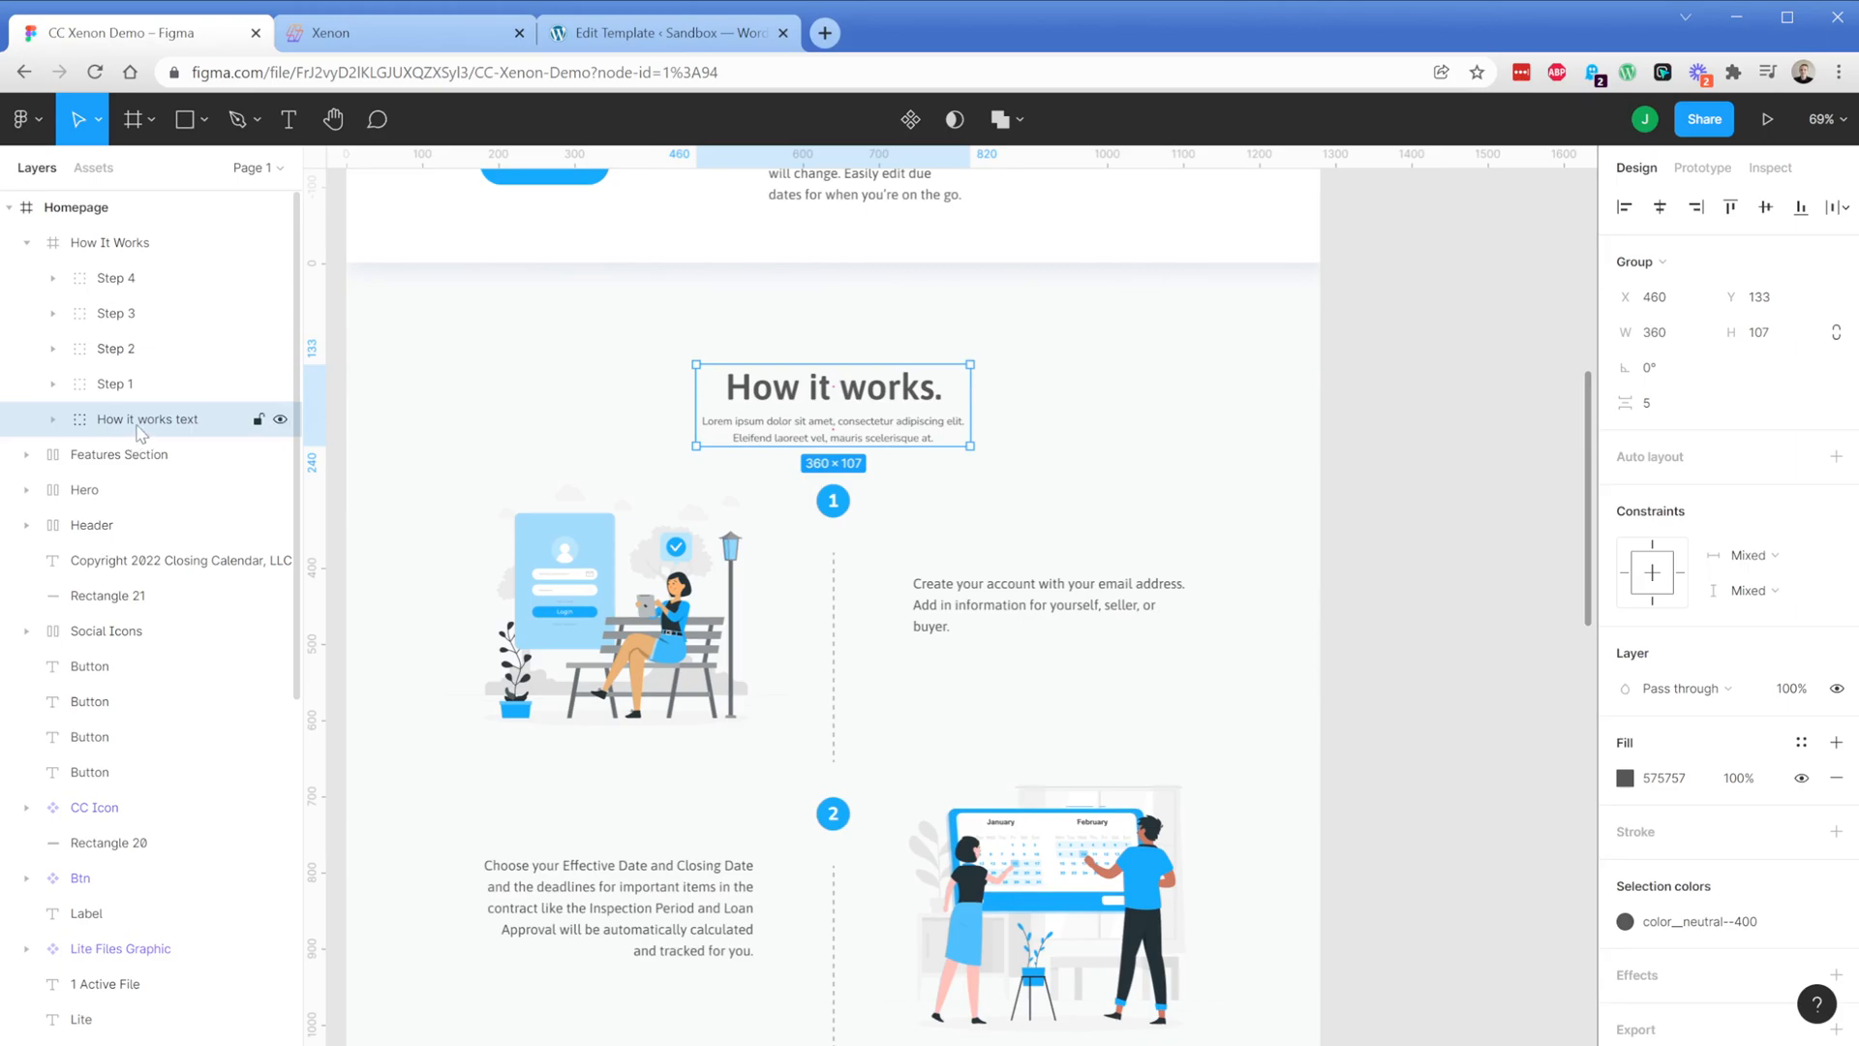
click(124, 350)
click(129, 313)
click(136, 280)
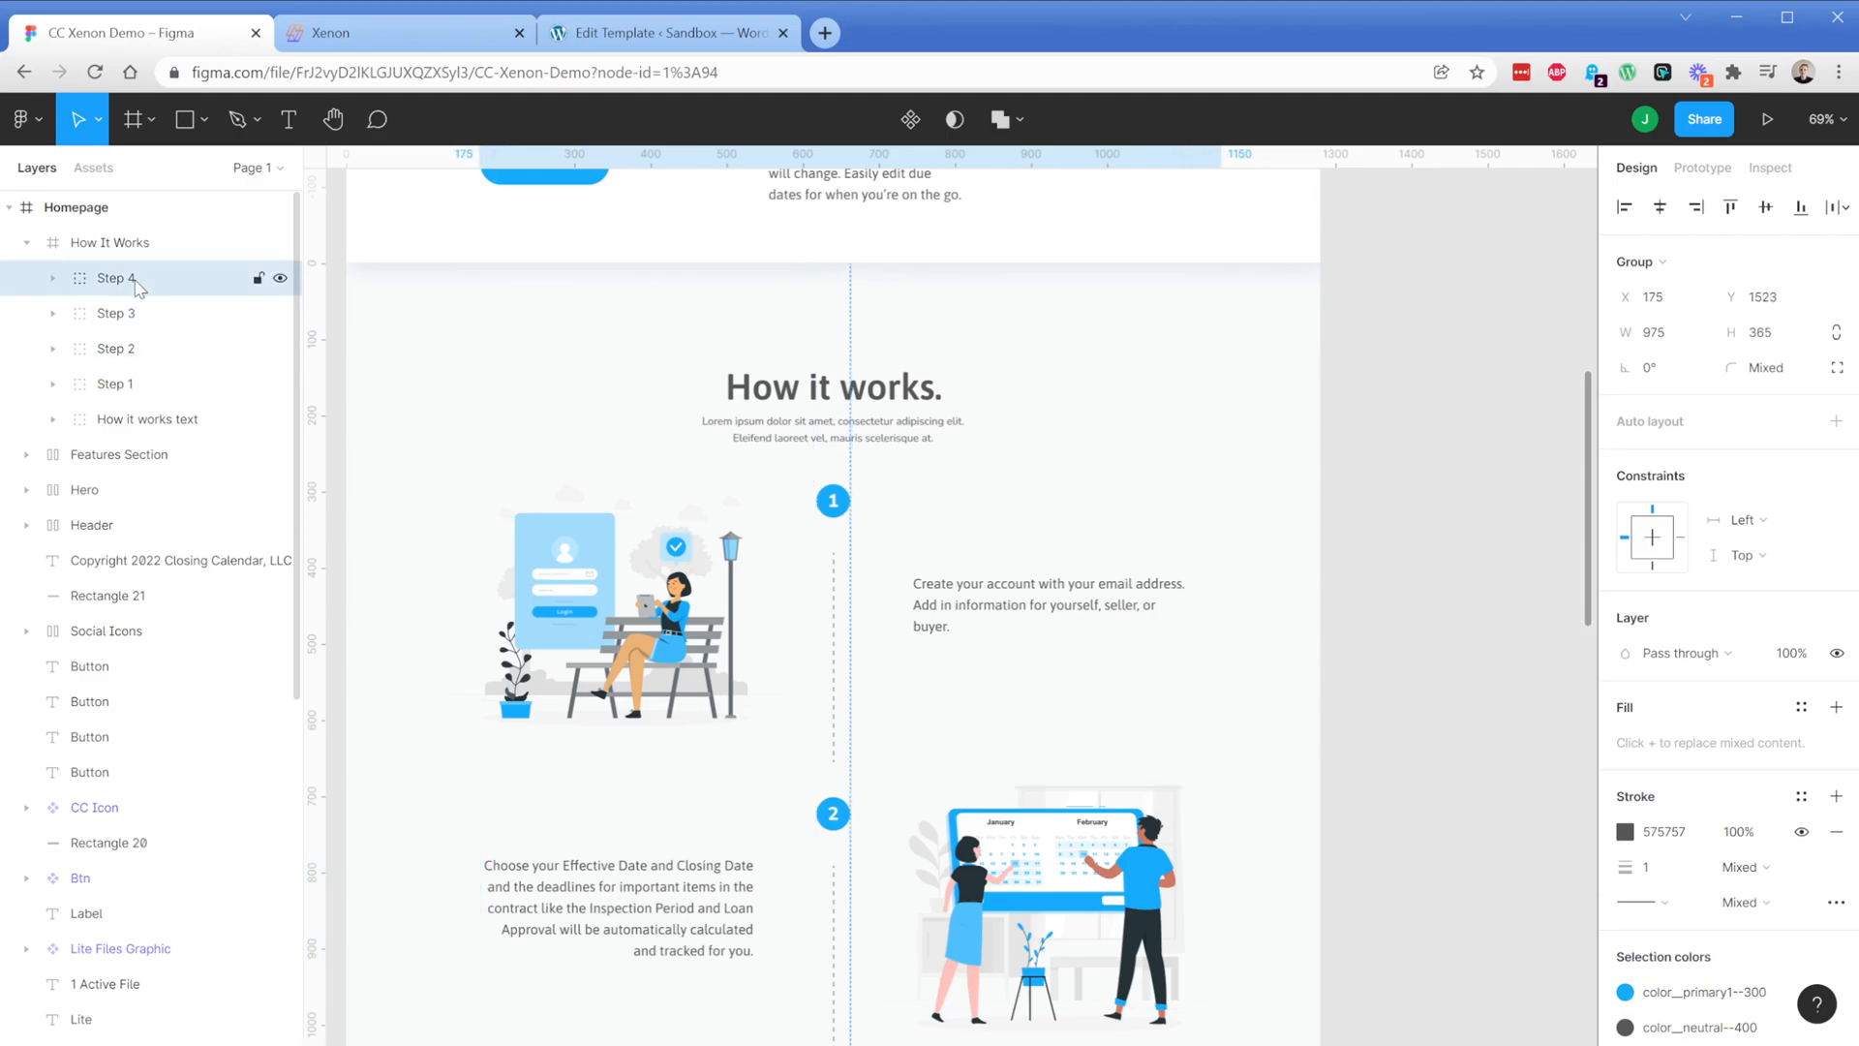
Apply vertical auto layout to the How It Works frame and centre its contents
click(108, 243)
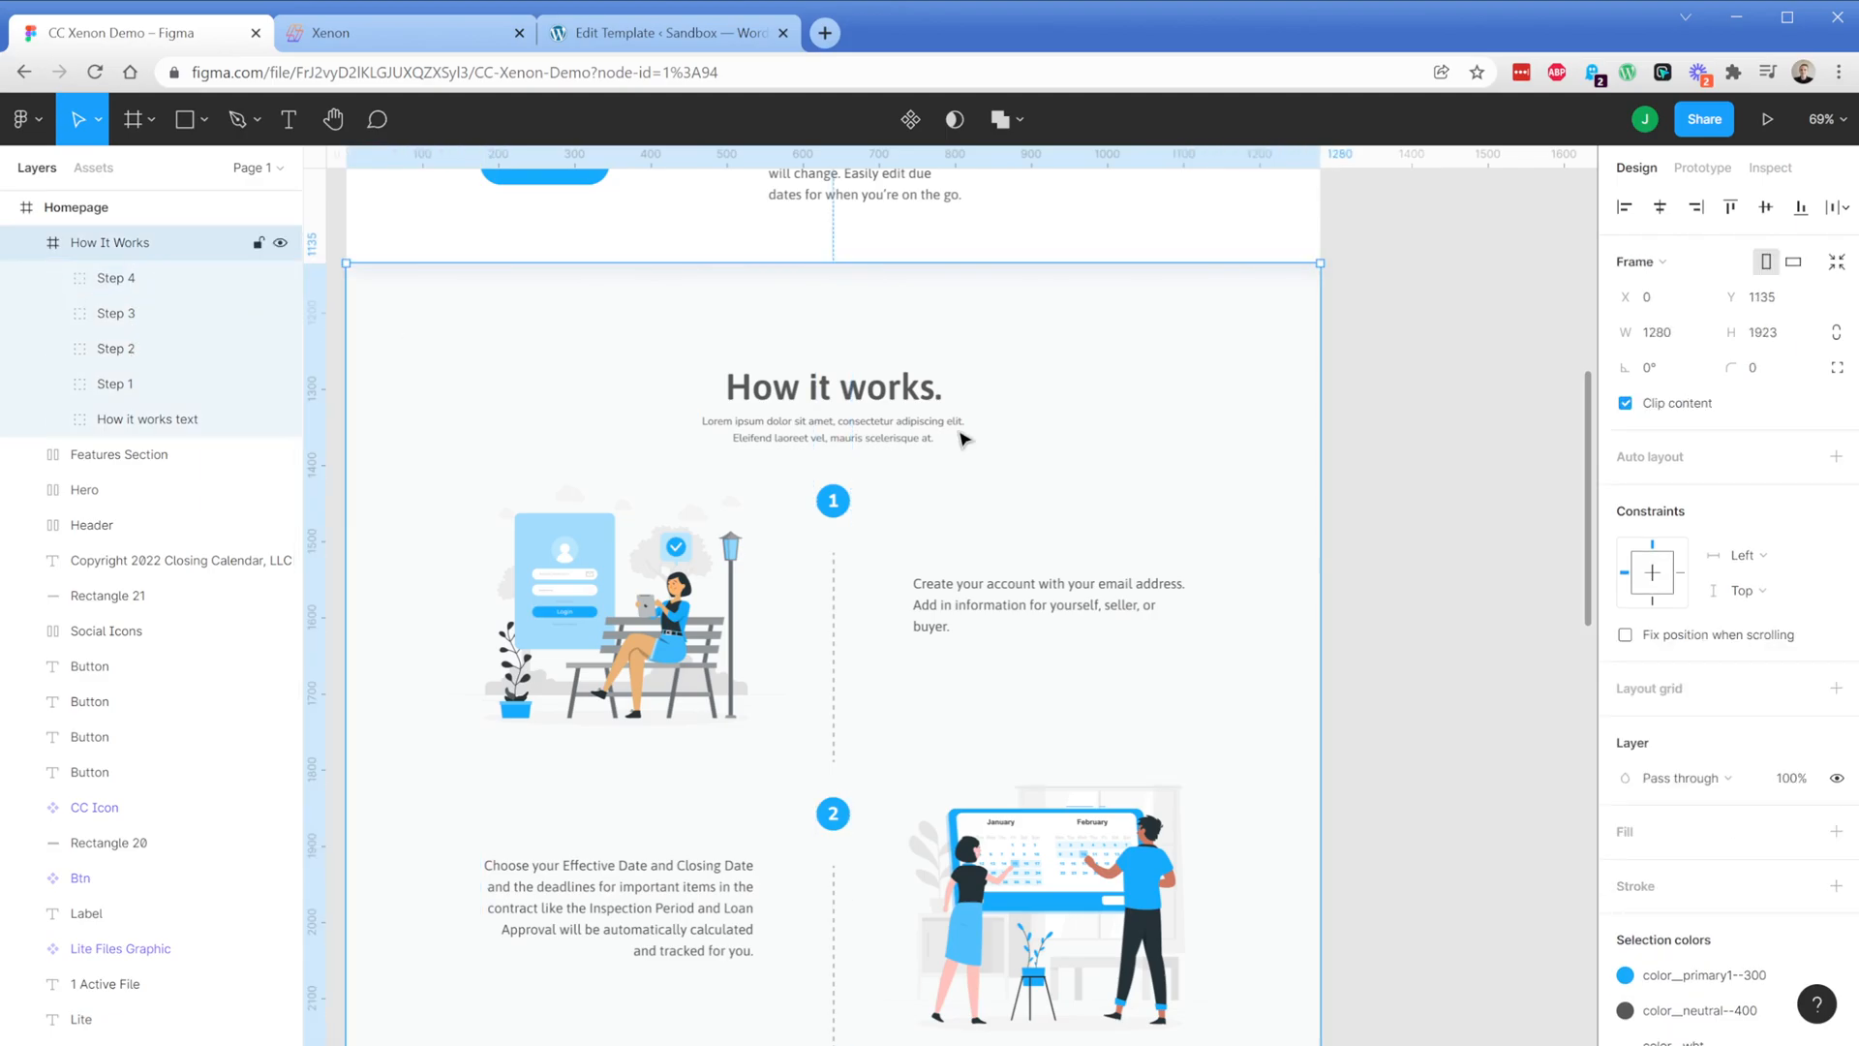
key(shift+a)
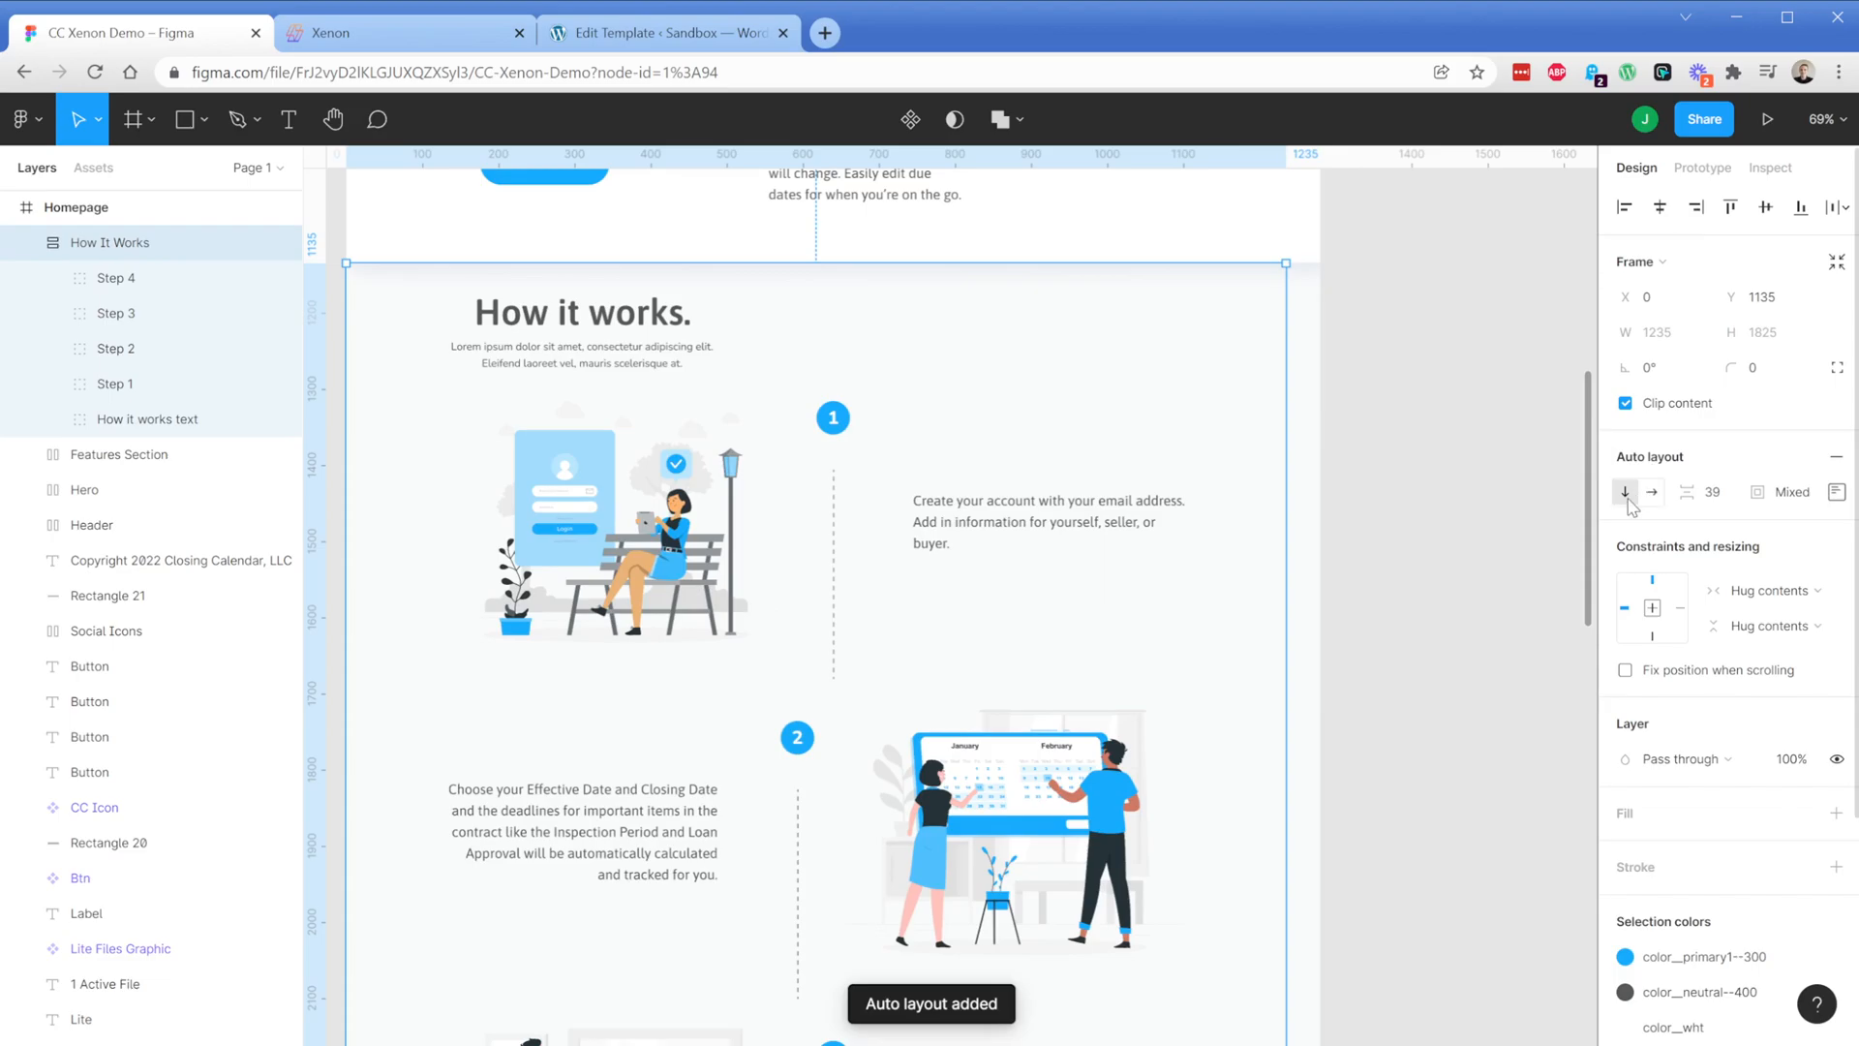
click(1837, 492)
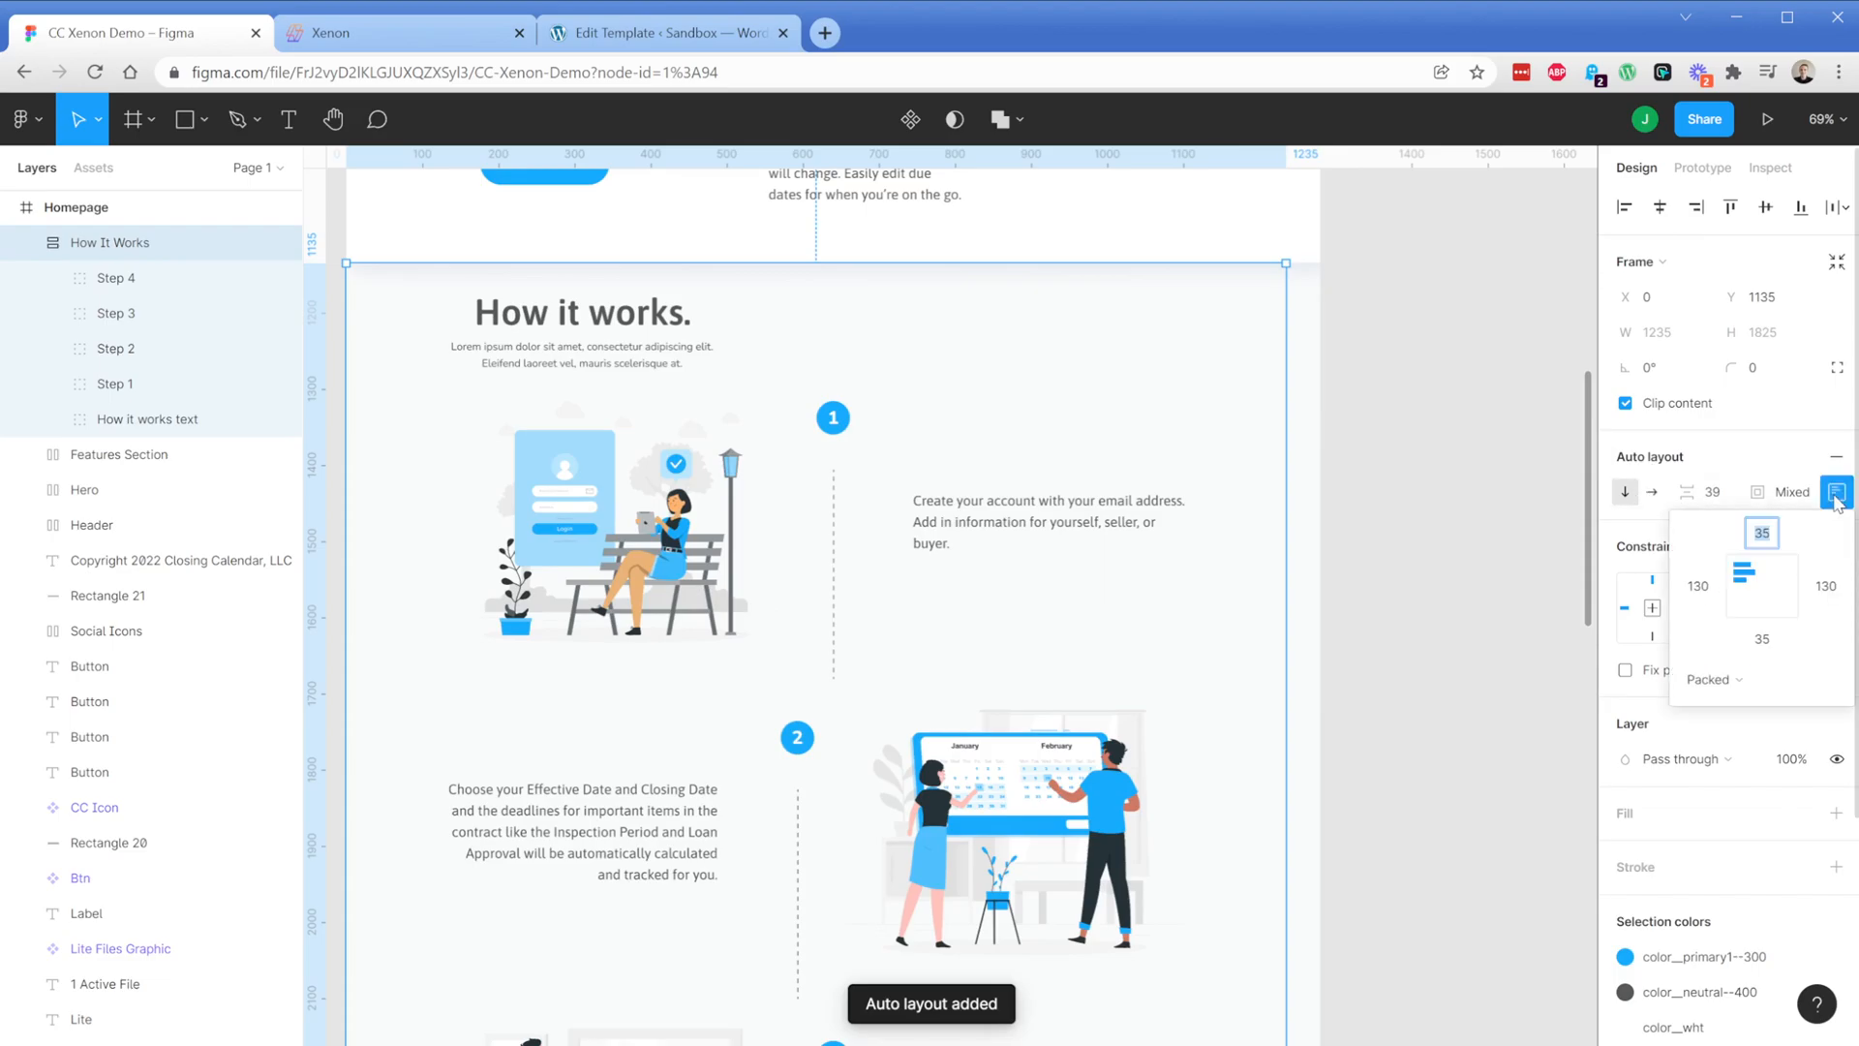
click(1763, 593)
Set the How It Works frame's top padding to 75
click(1764, 537)
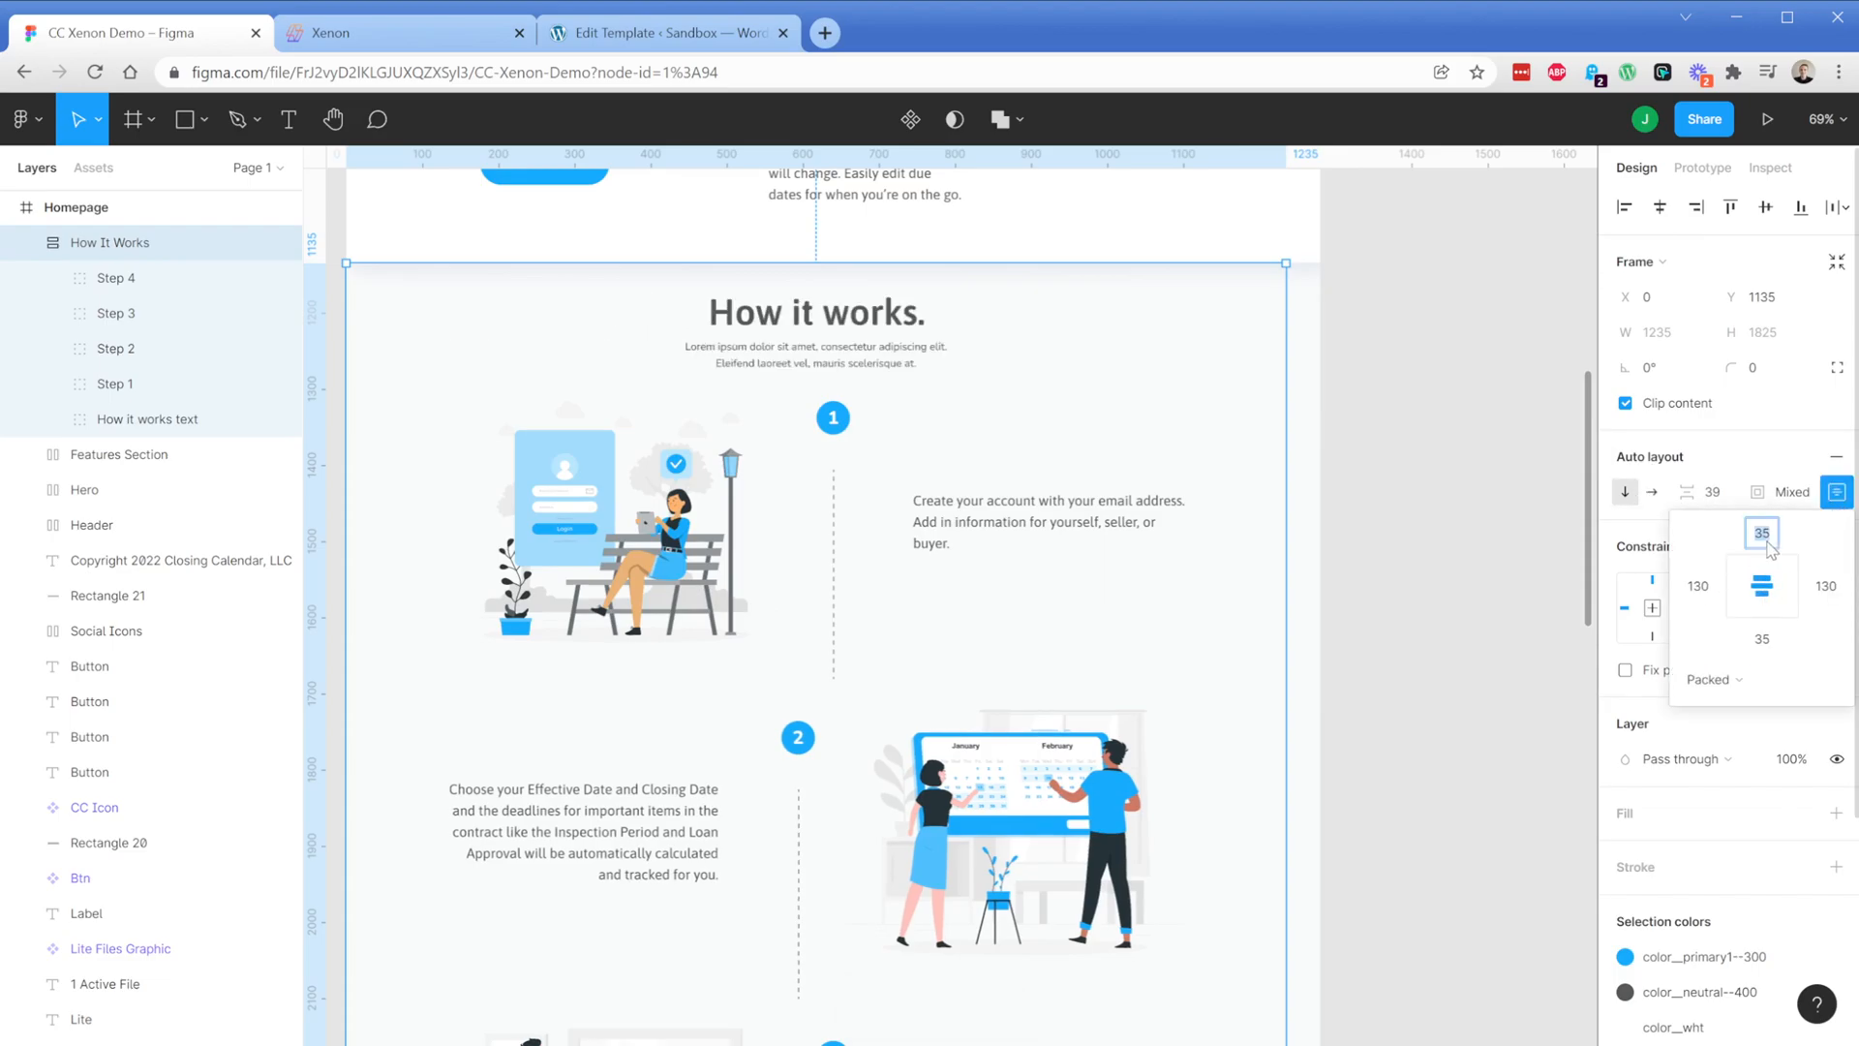
text(75)
key(Return)
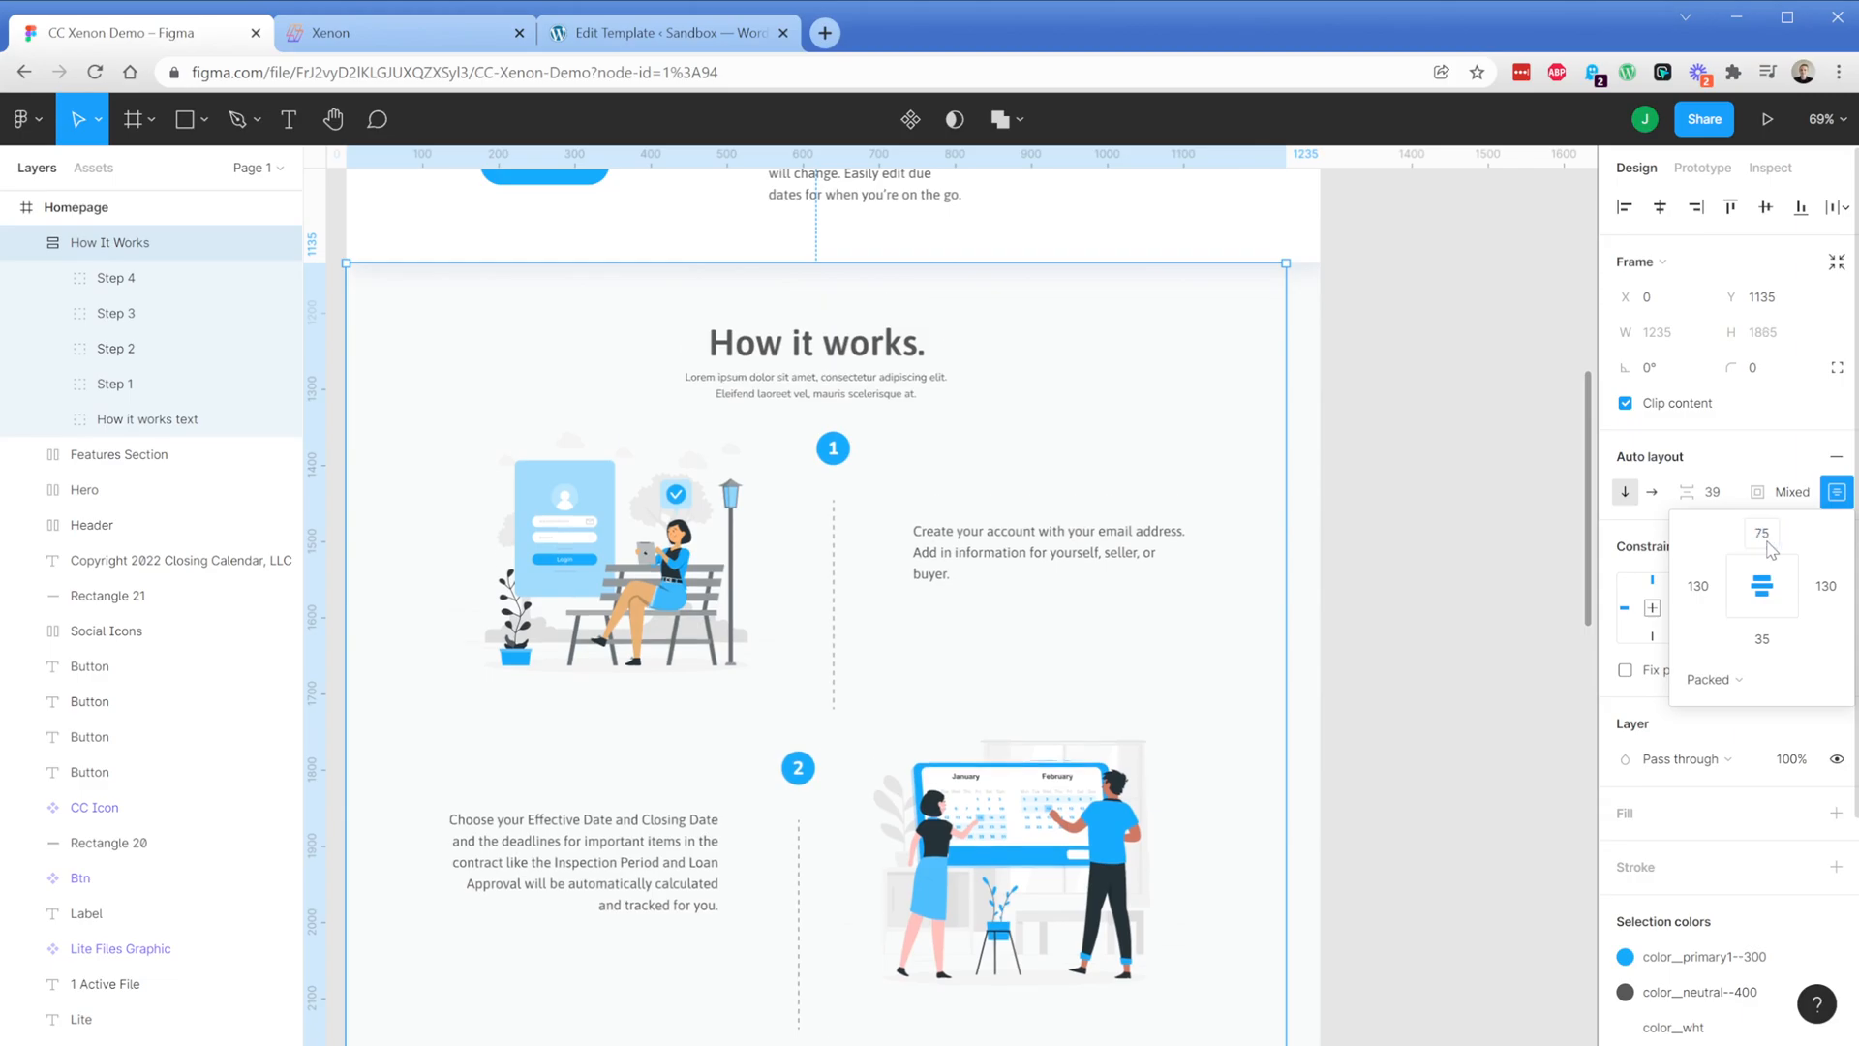
Set the How It Works frame's top and bottom padding to 125
click(1767, 543)
text(125)
key(Return)
click(1768, 642)
text(125)
key(Return)
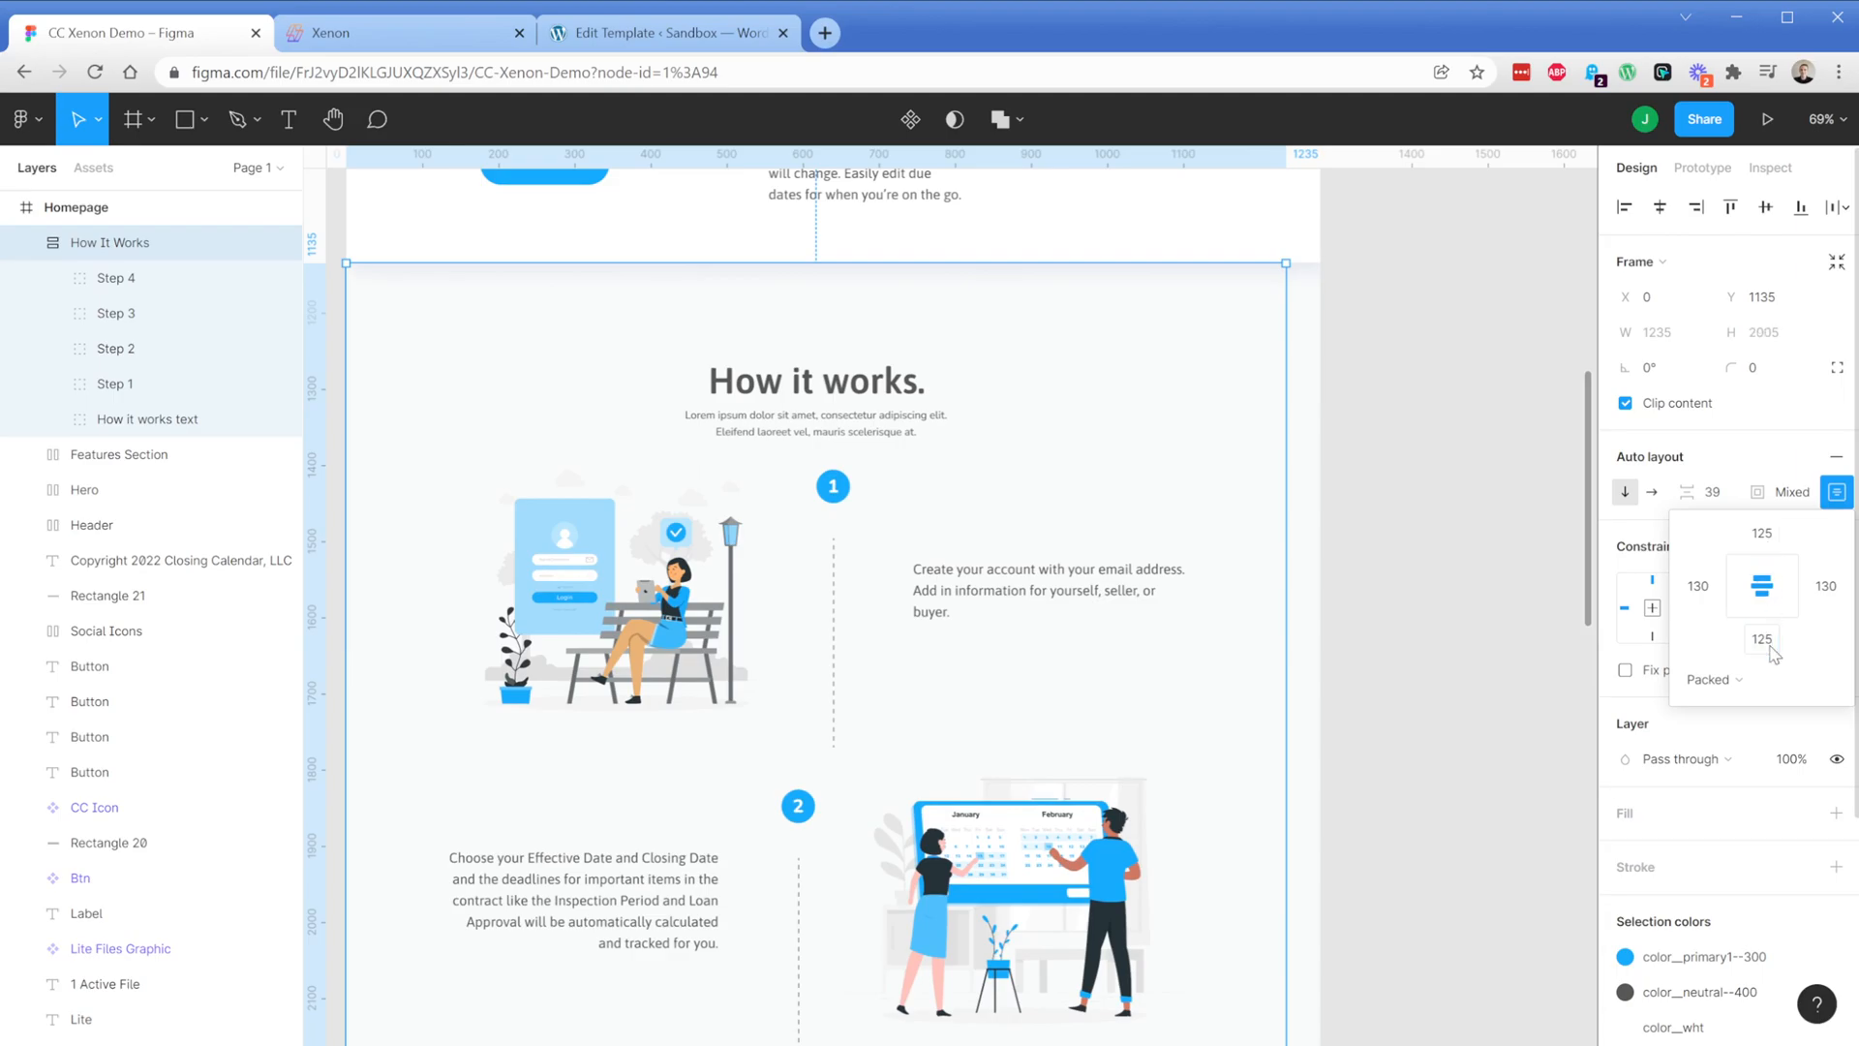
Apply horizontal auto layout to Step 1 and centre its items
click(693, 564)
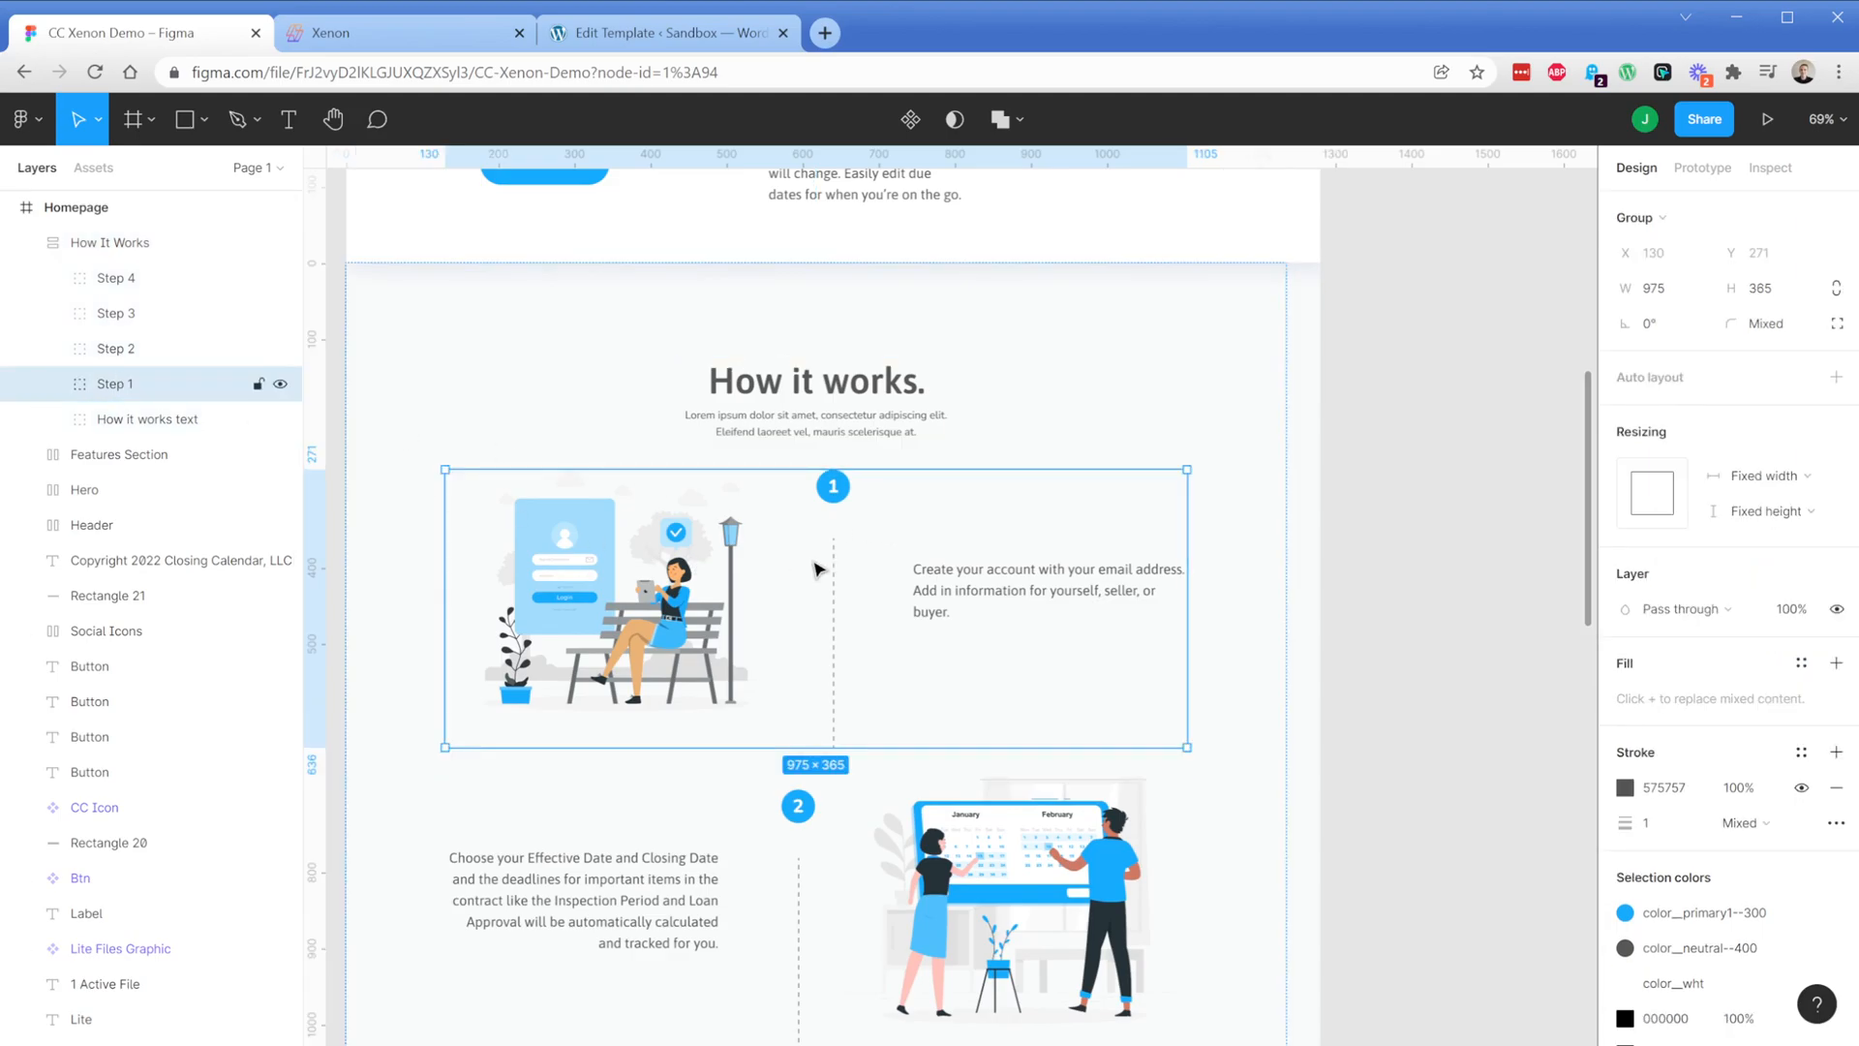
key(shift+a)
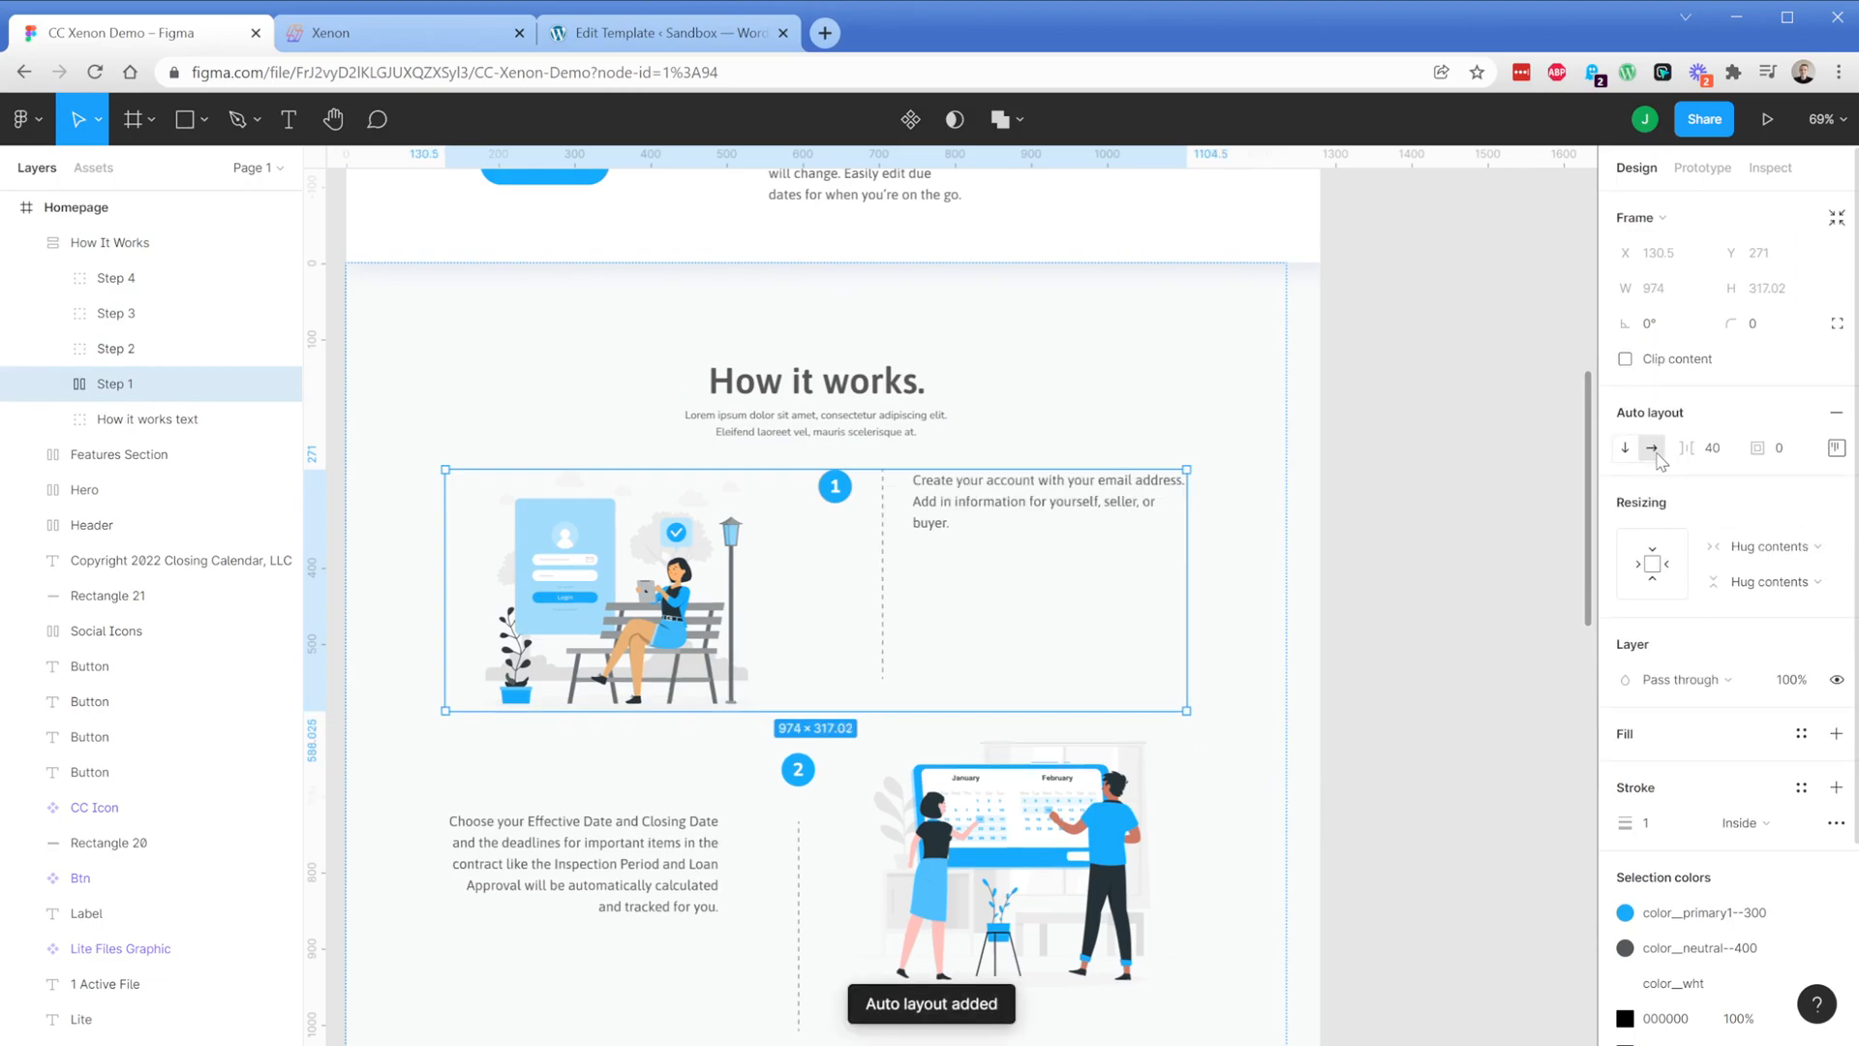
click(1837, 448)
click(1762, 545)
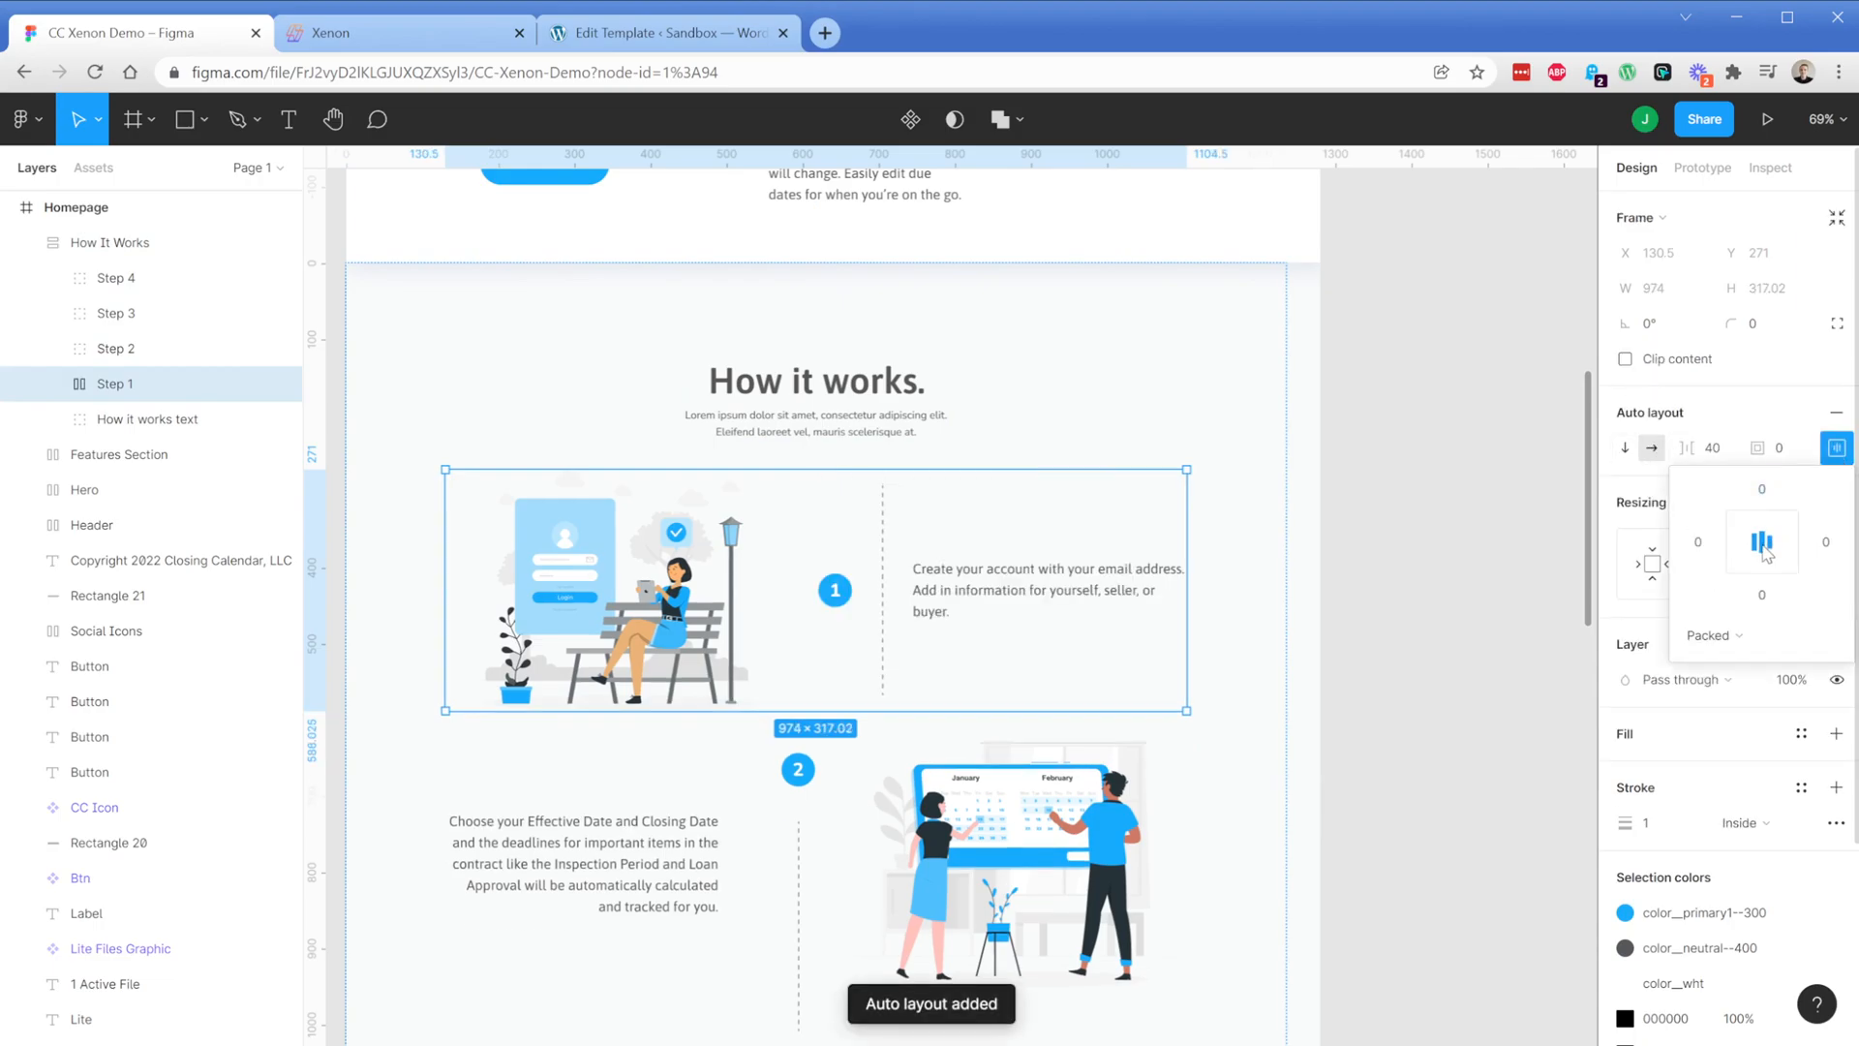
Group the number 1 badge with its dashed line and give the group a vertical, centred auto layout
click(840, 595)
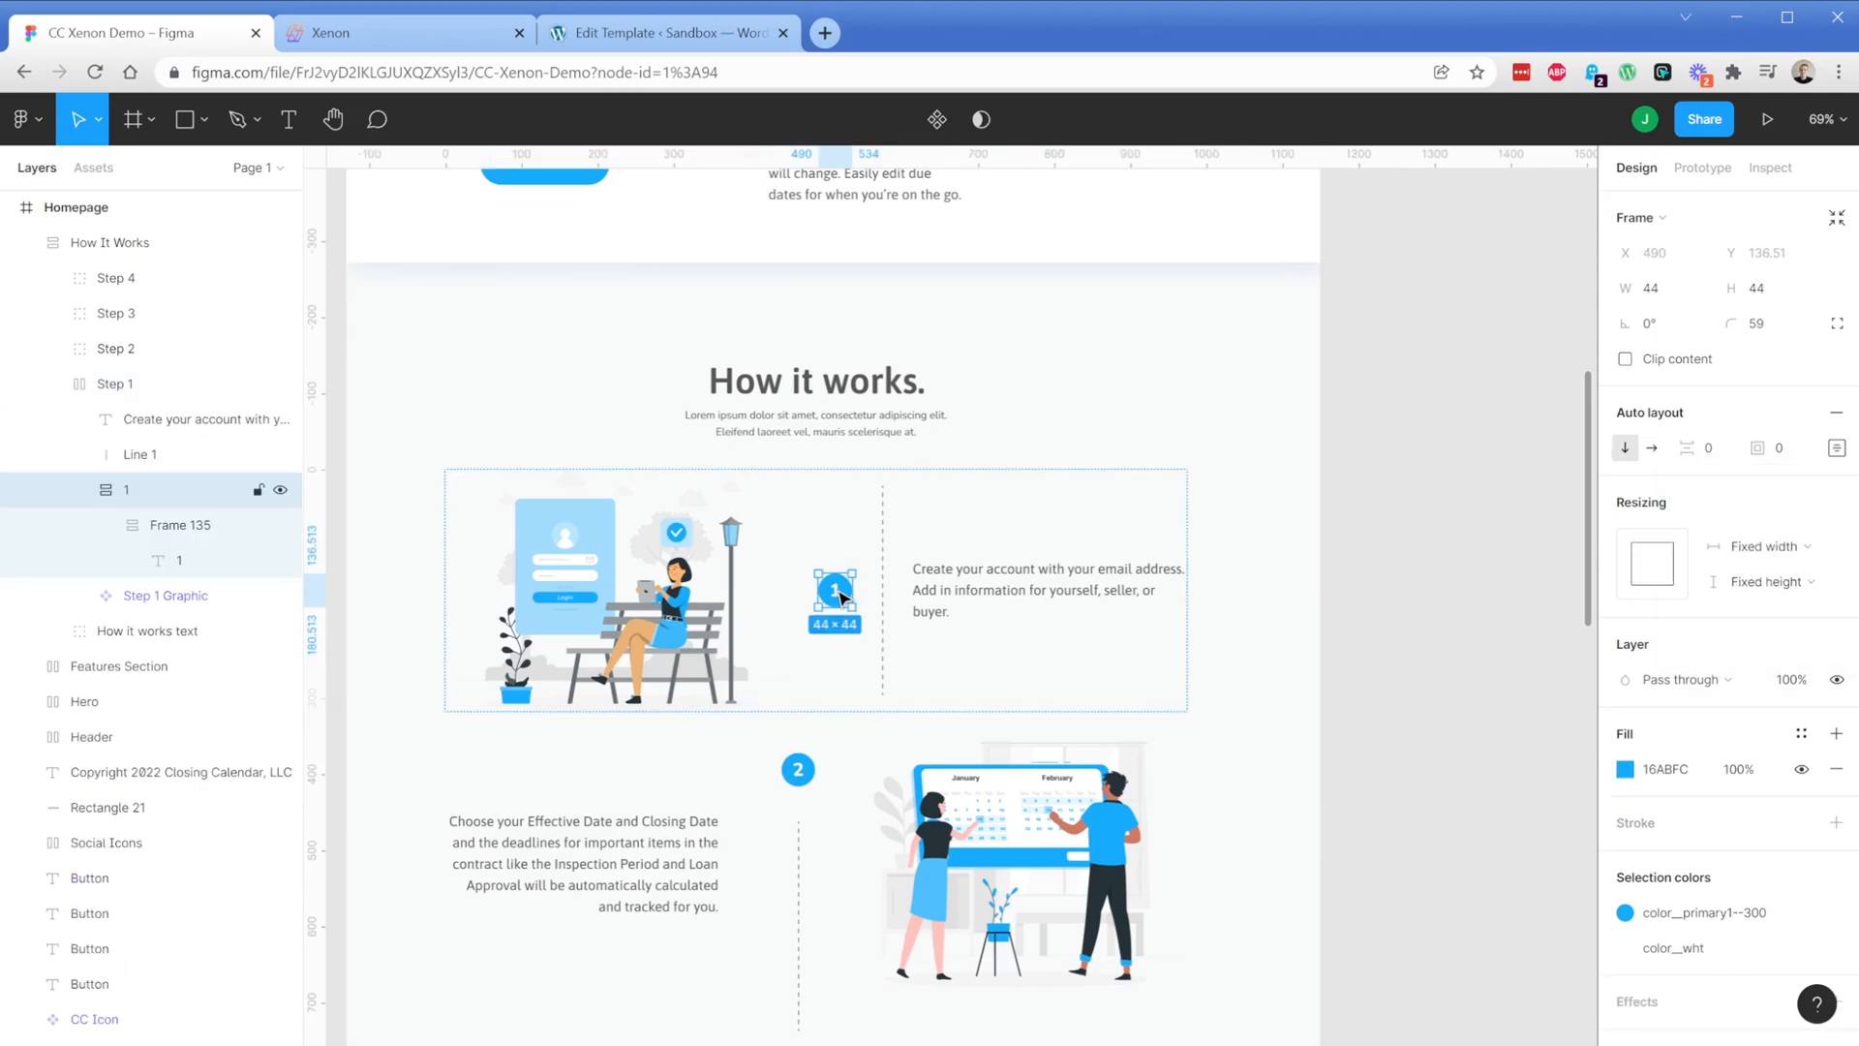
shift+click(882, 581)
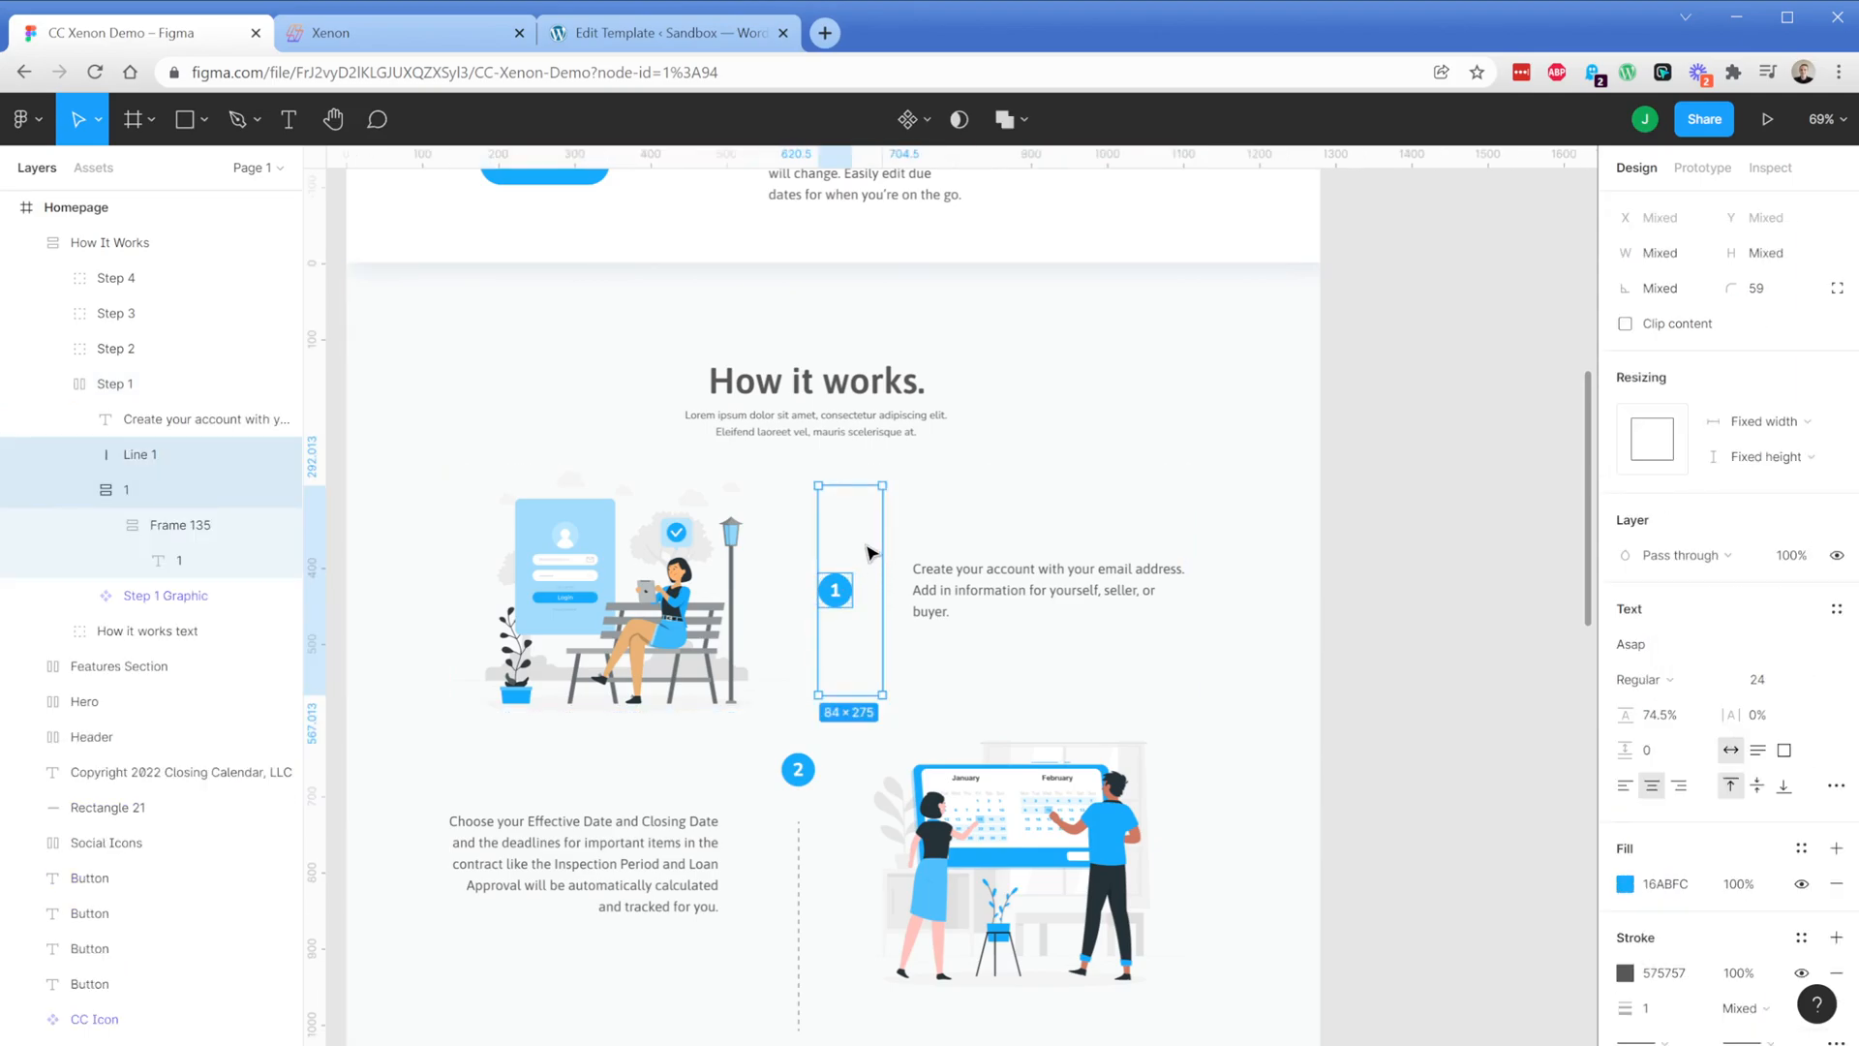
key(ctrl+g)
click(1651, 421)
click(1625, 448)
click(1837, 447)
click(1761, 549)
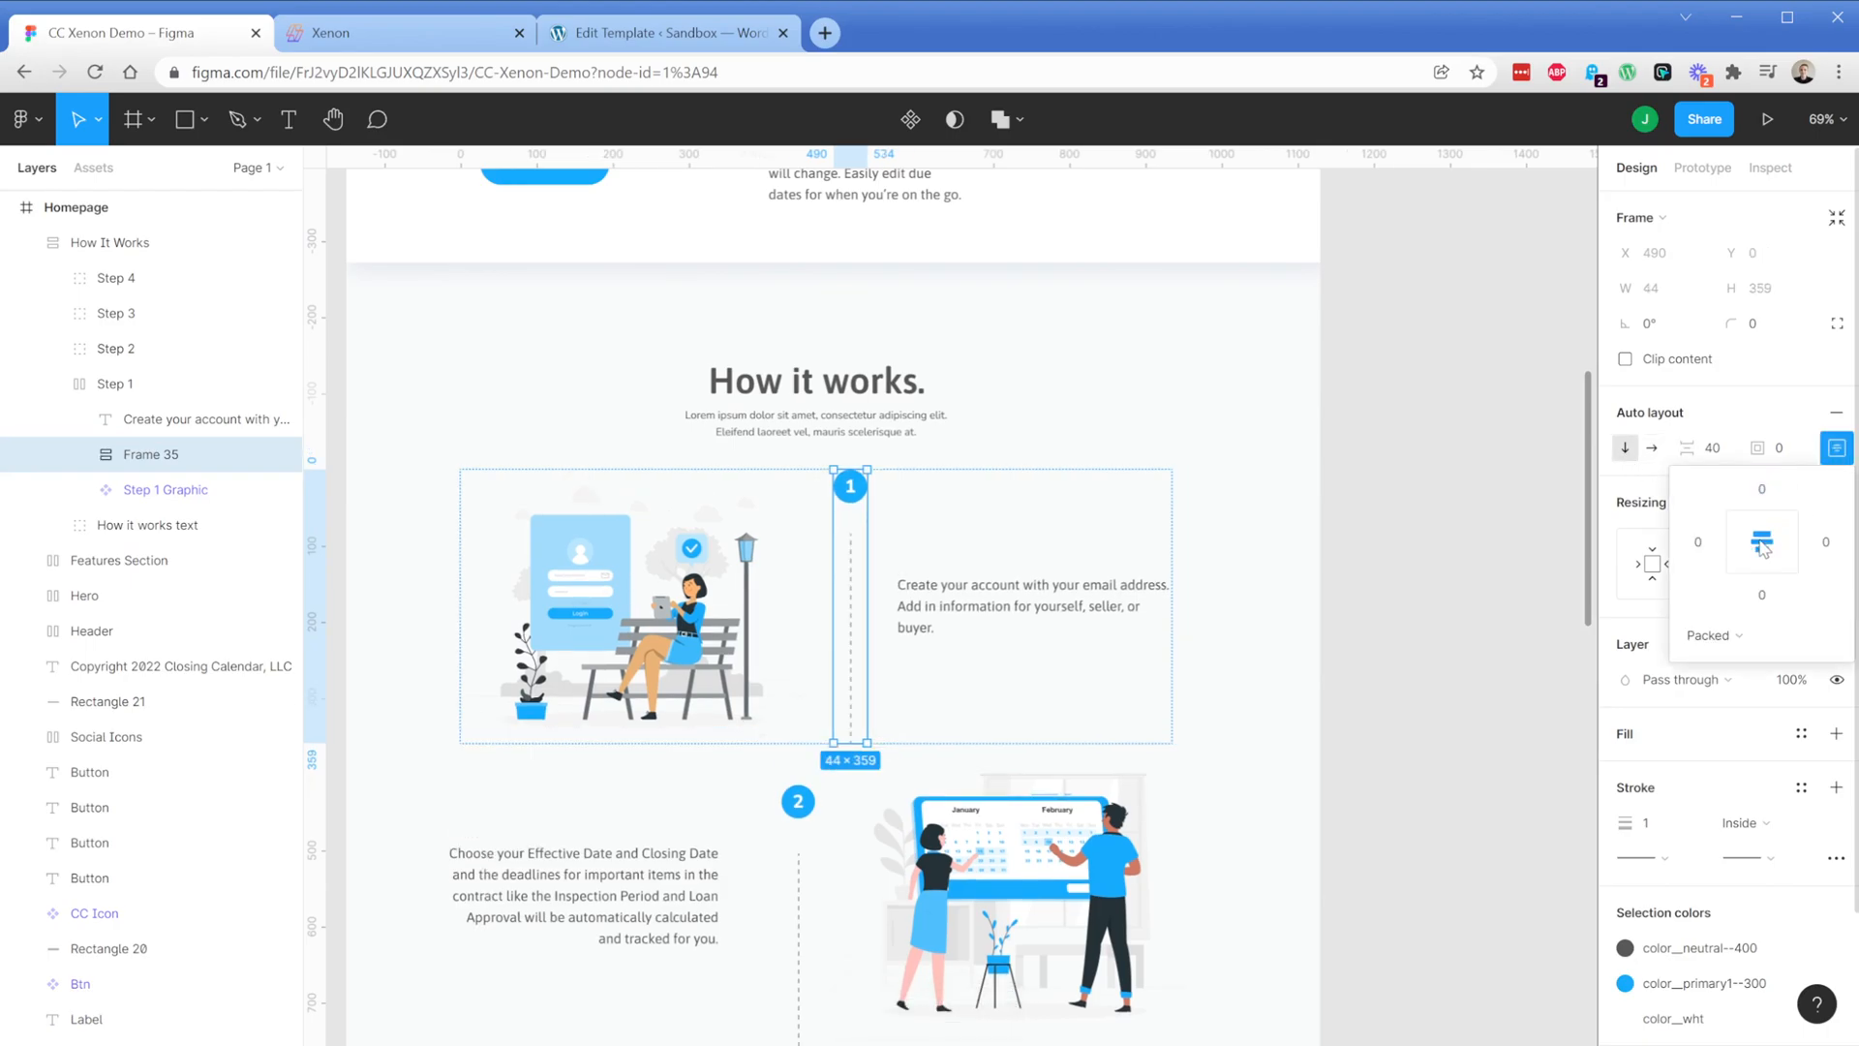
Group the number 2 badge with its dashed line and give the group a vertical, centred auto layout
scroll(804, 678, down, 3)
click(799, 716)
double_click(799, 717)
shift+click(801, 594)
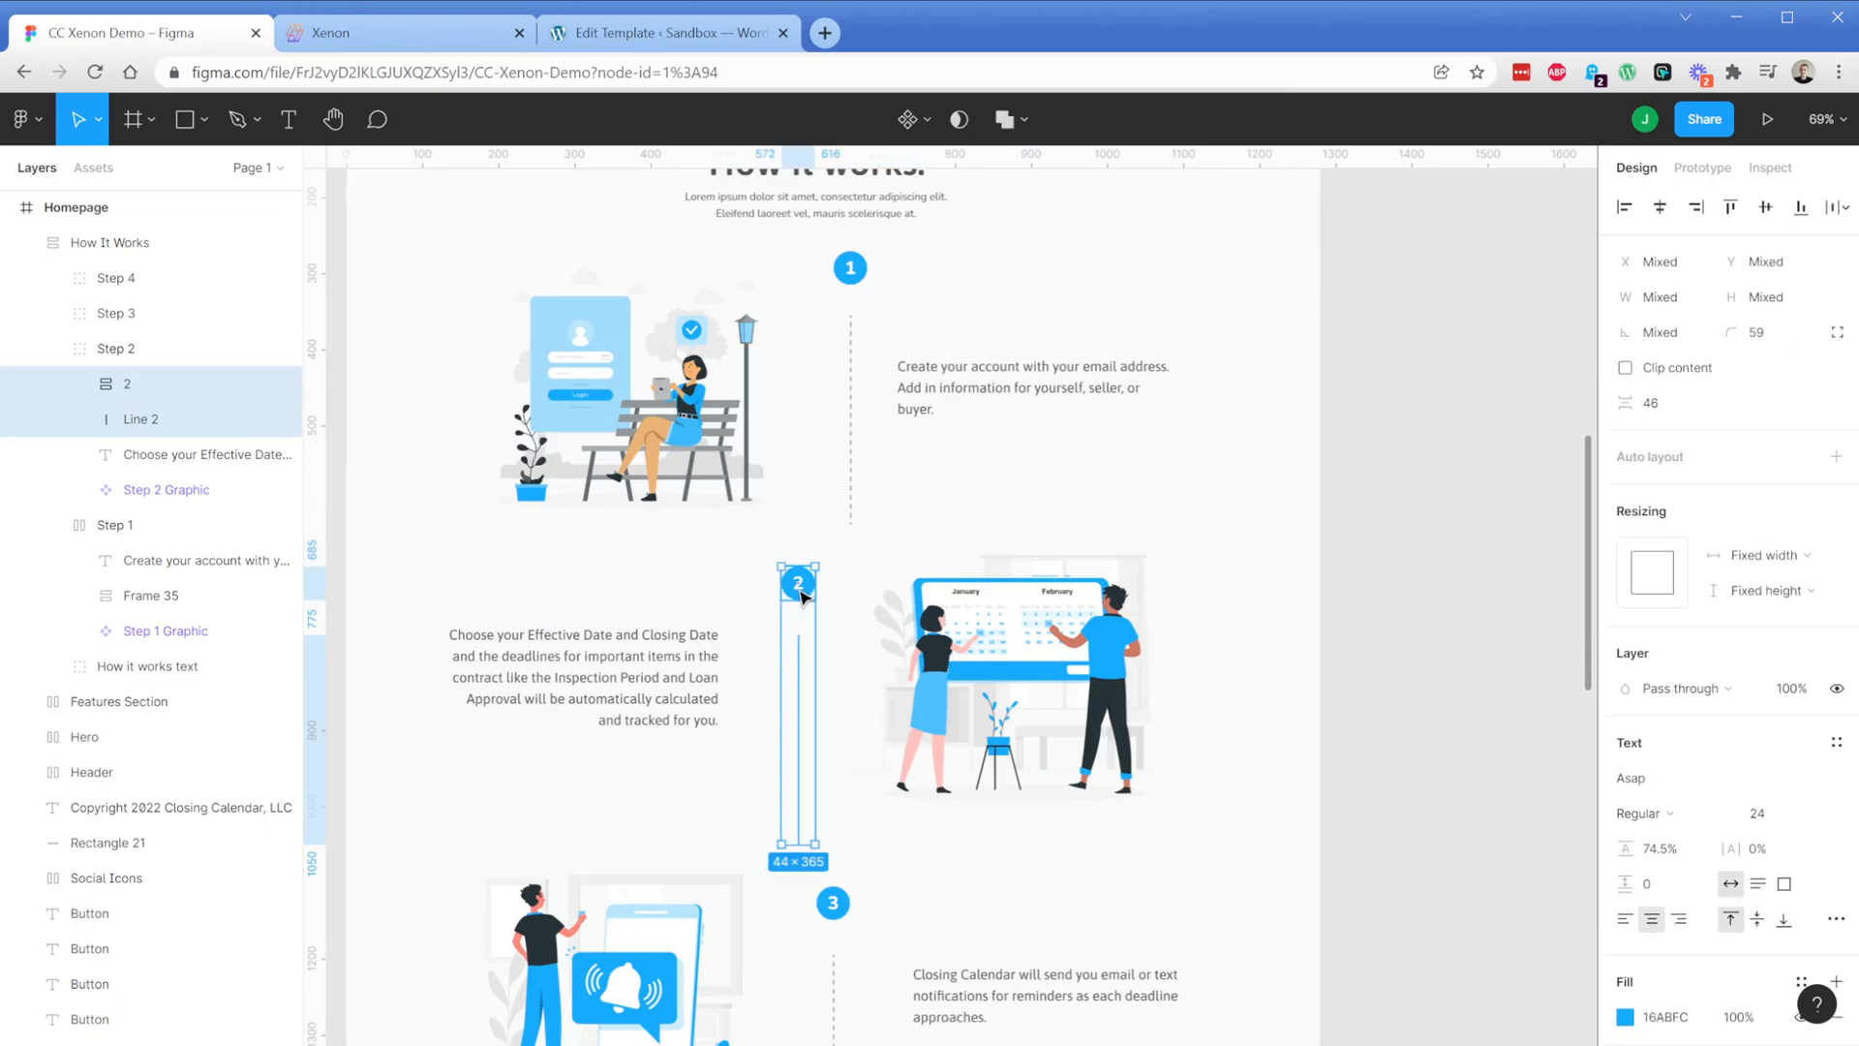
key(ctrl+g)
key(shift+a)
click(1837, 491)
click(1764, 589)
Apply horizontal auto layout to Step 2 and centre its items
click(682, 598)
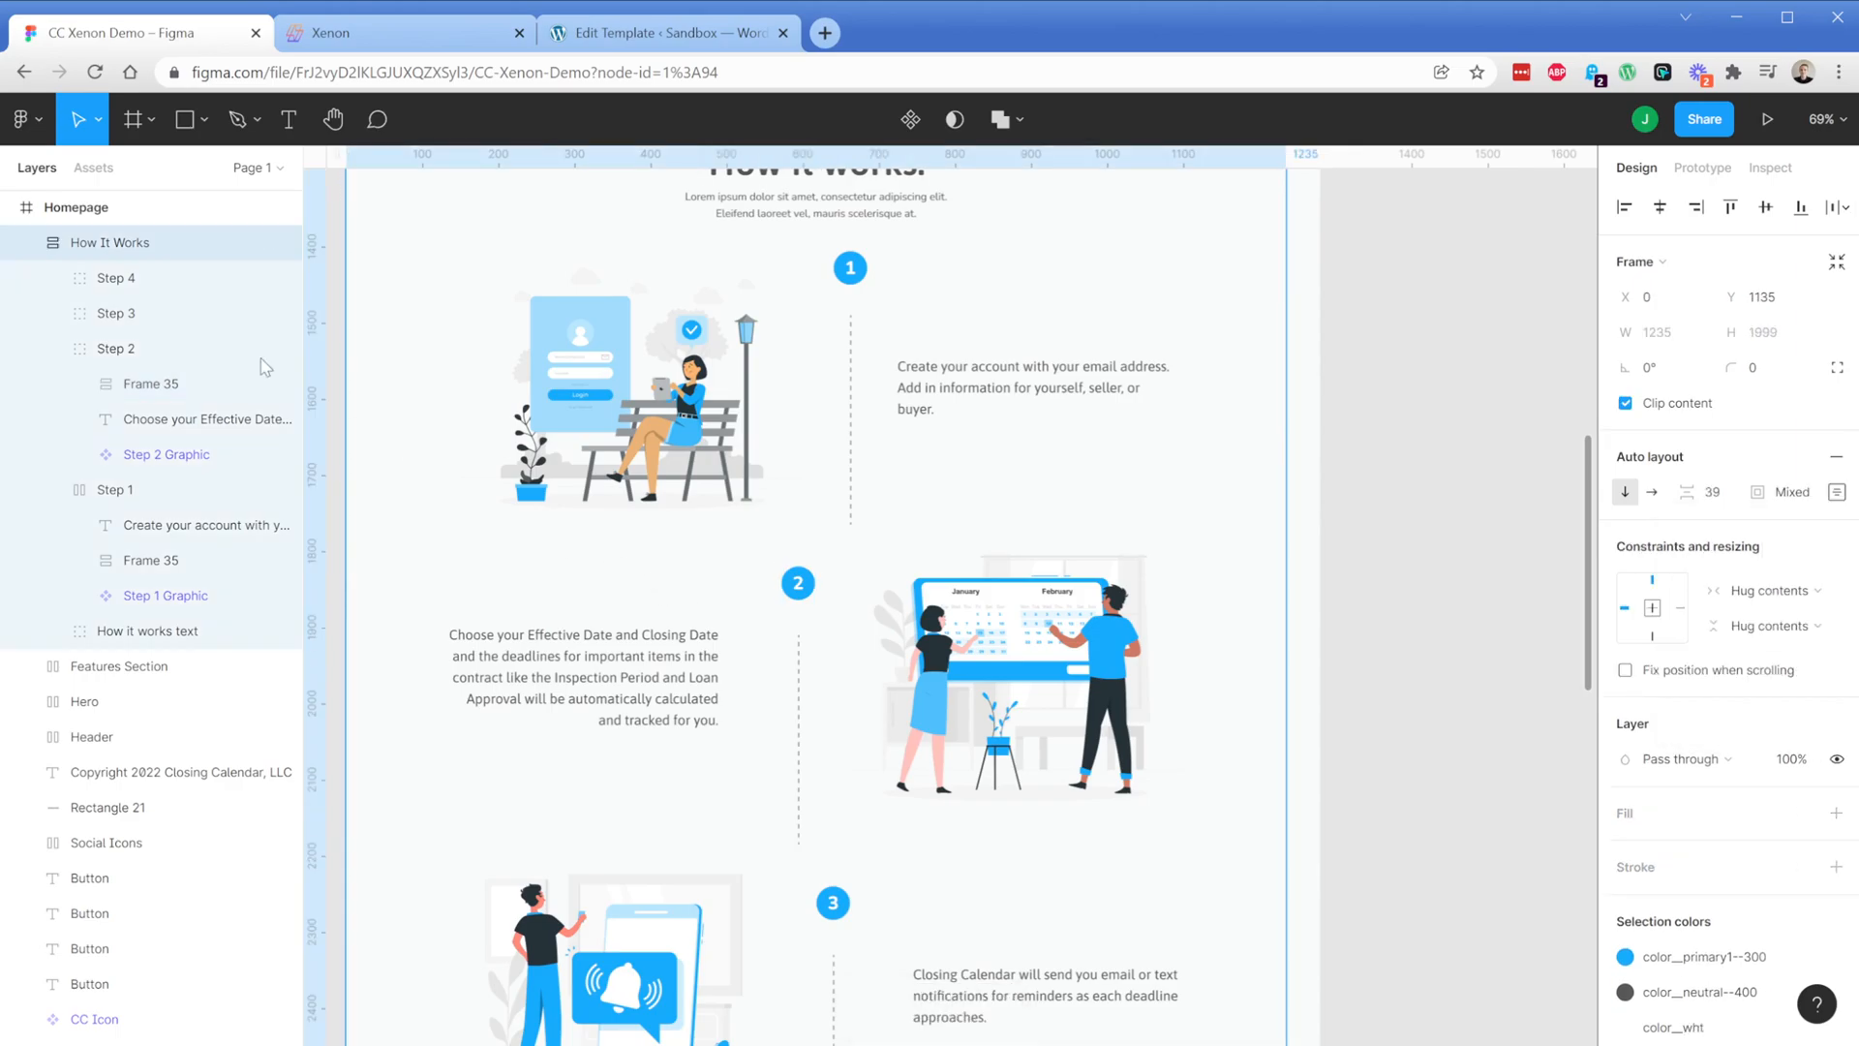
click(123, 349)
key(shift+a)
click(1837, 447)
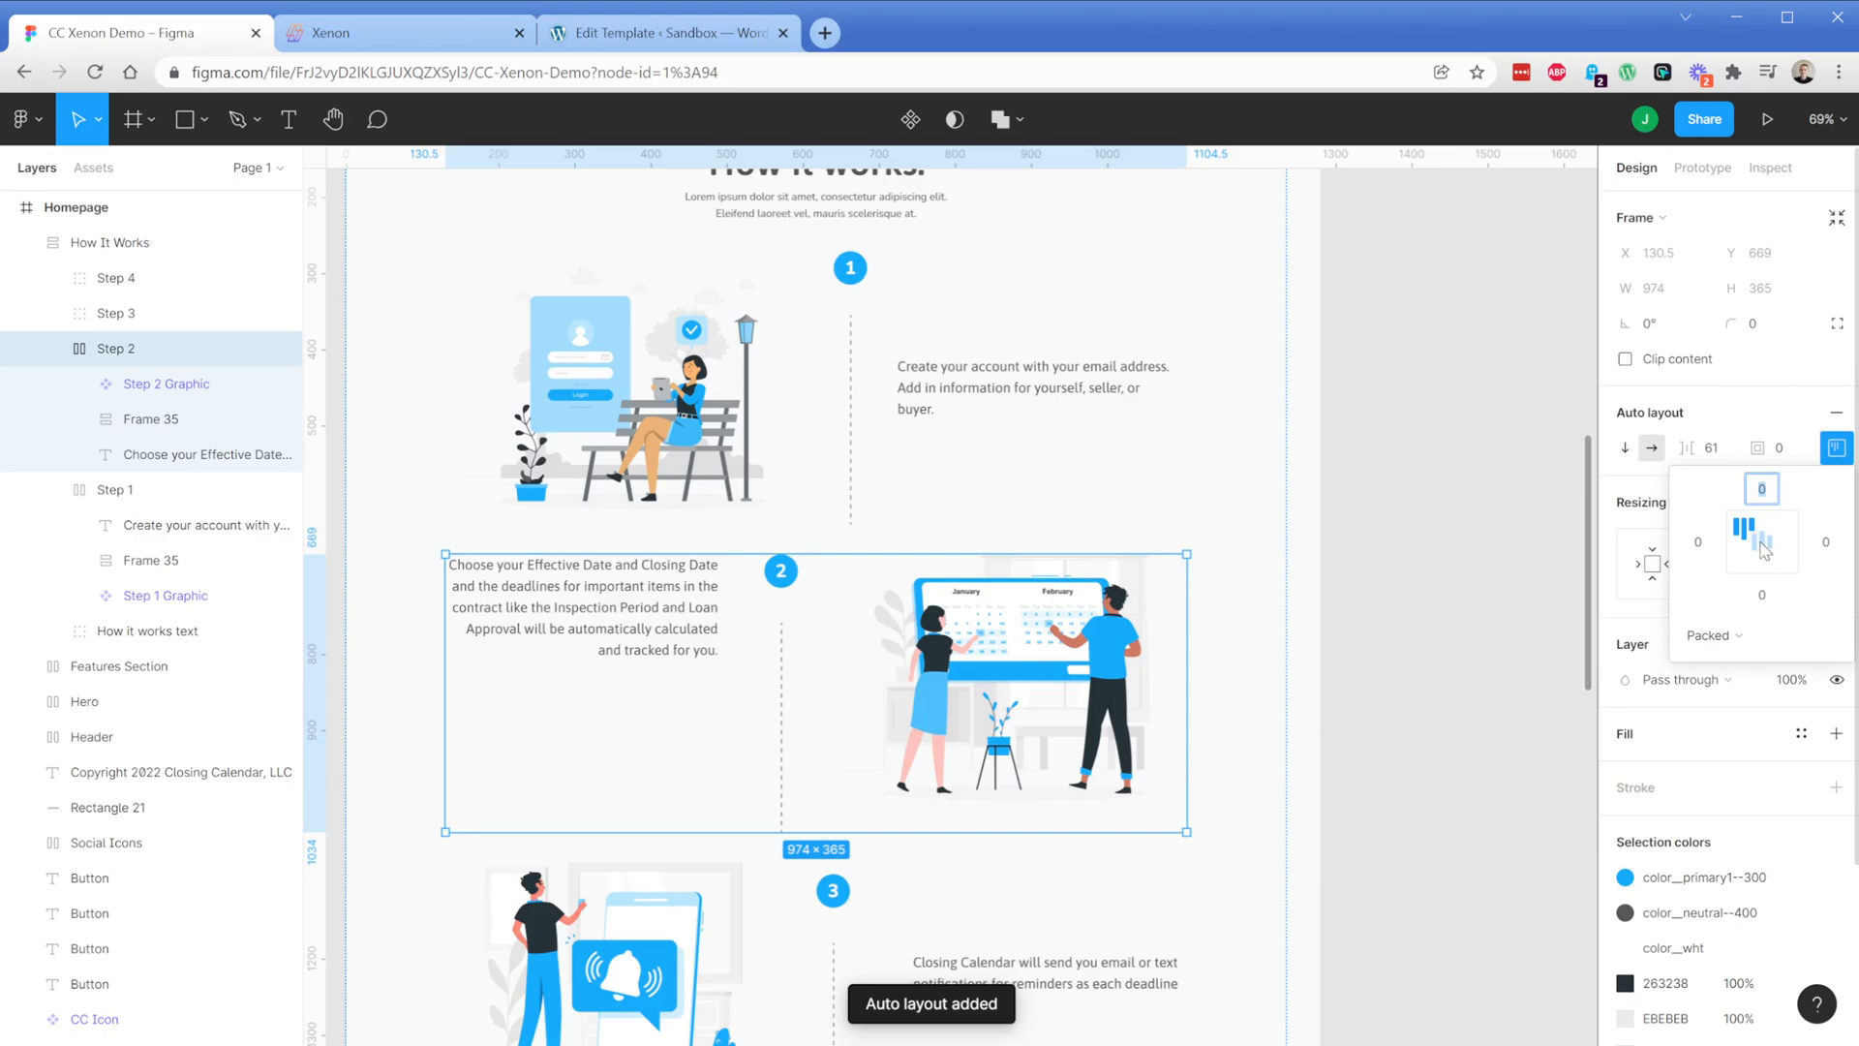
click(1764, 539)
Widen the Step 1 frame to fill its container and set the spacing between its items to 60
click(738, 441)
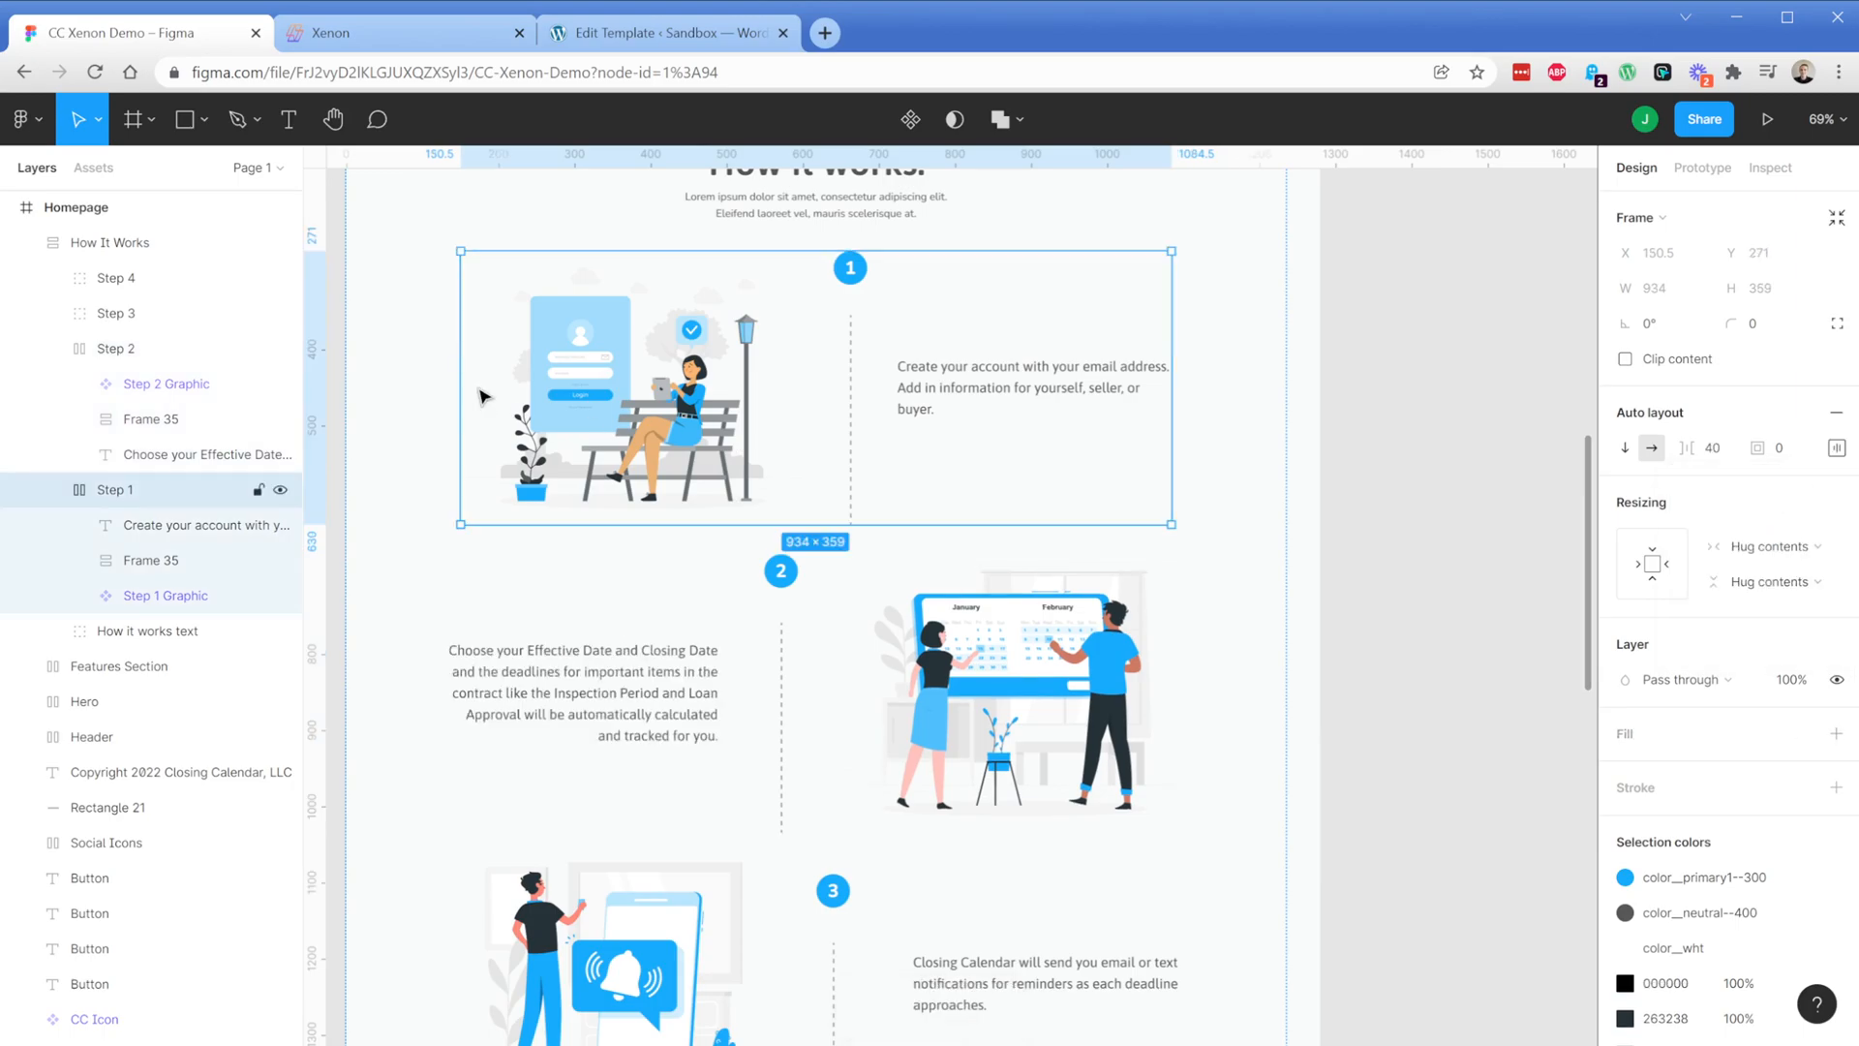
mouse_move(461, 387)
mouse_down()
mouse_move(427, 386)
mouse_move(443, 389)
mouse_up()
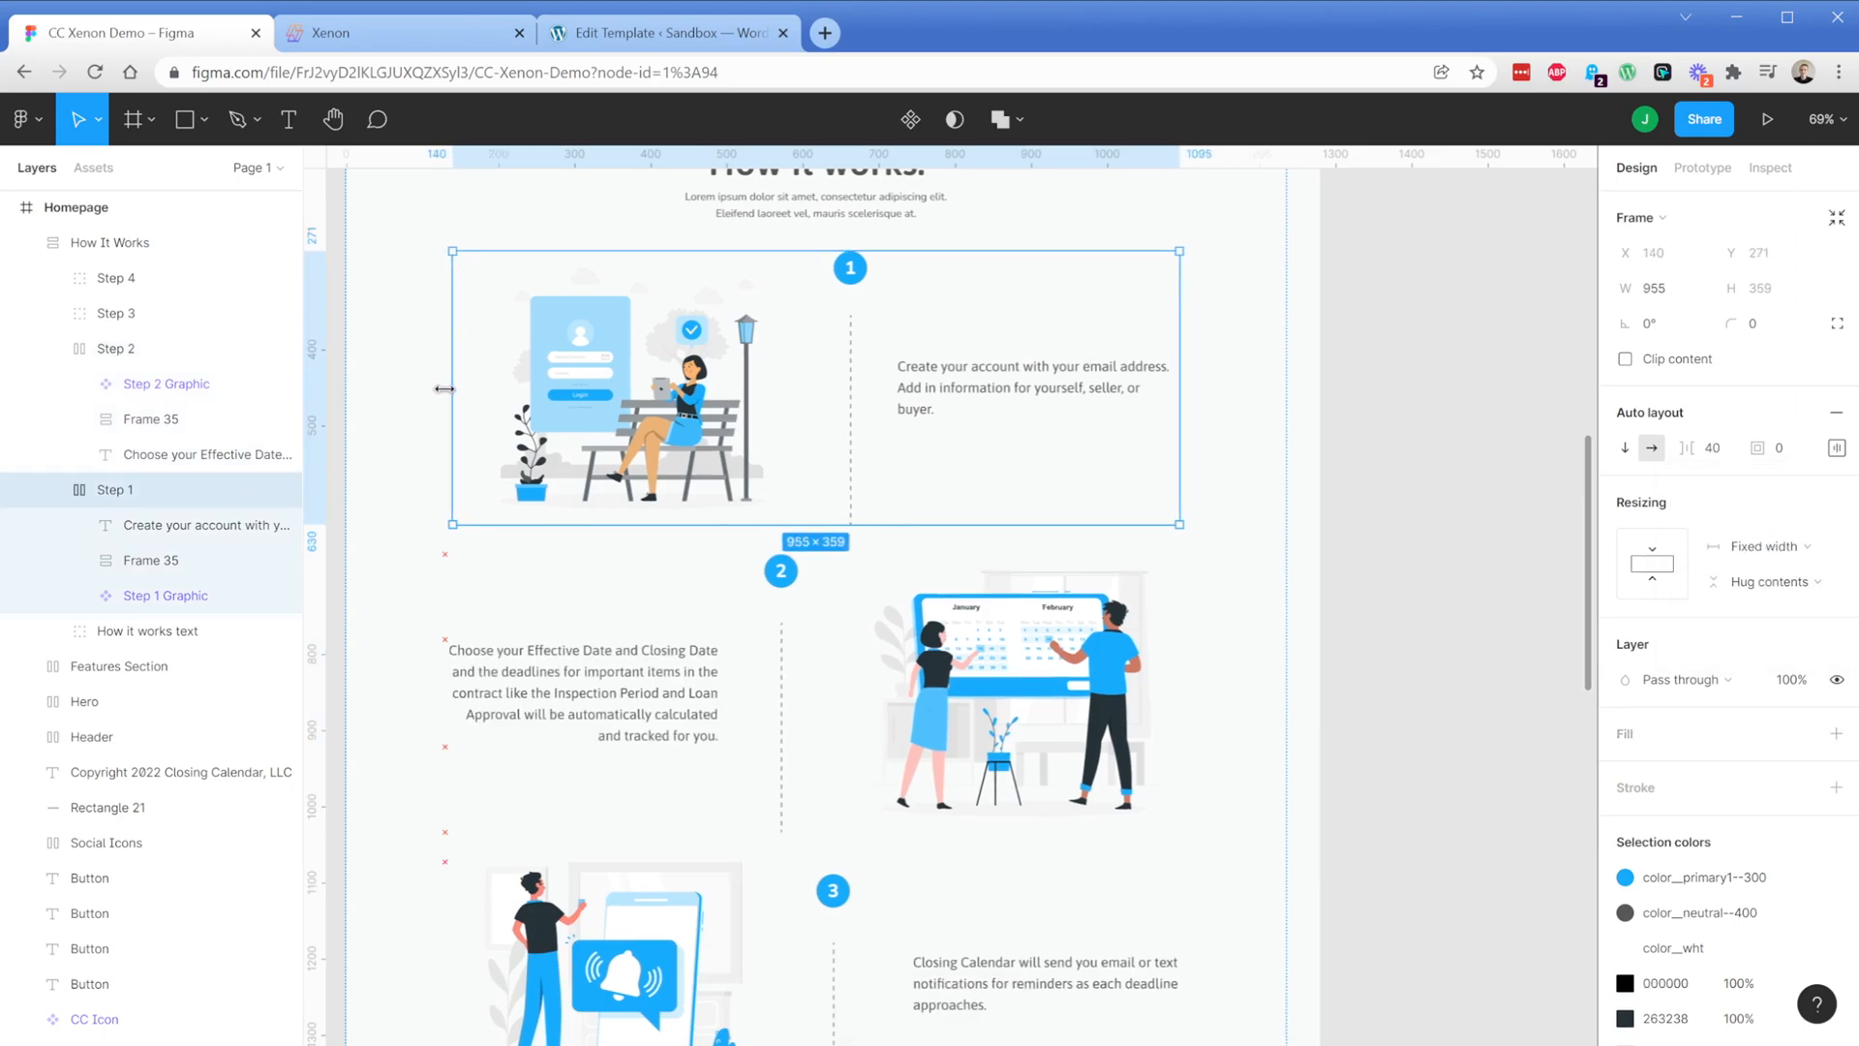
click(670, 416)
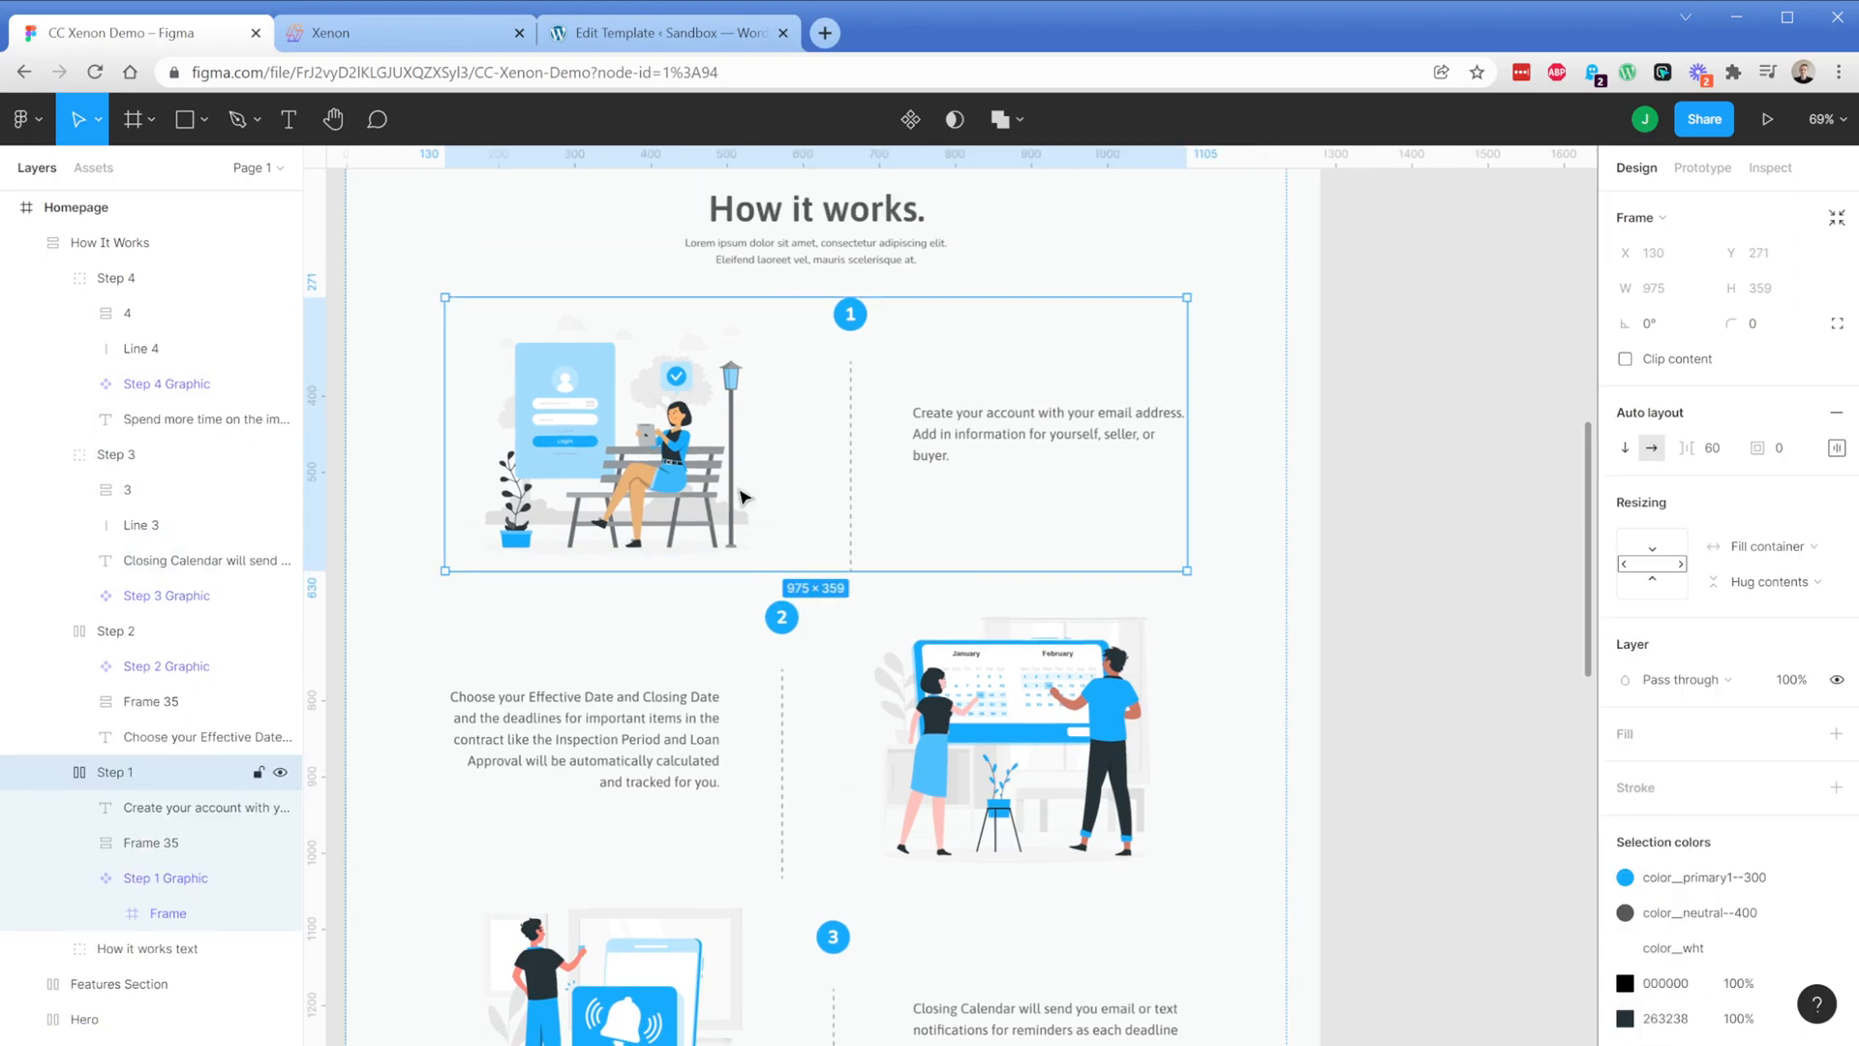
Compare the sizes of the graphics and text blocks in Step 1 and Step 2
click(676, 482)
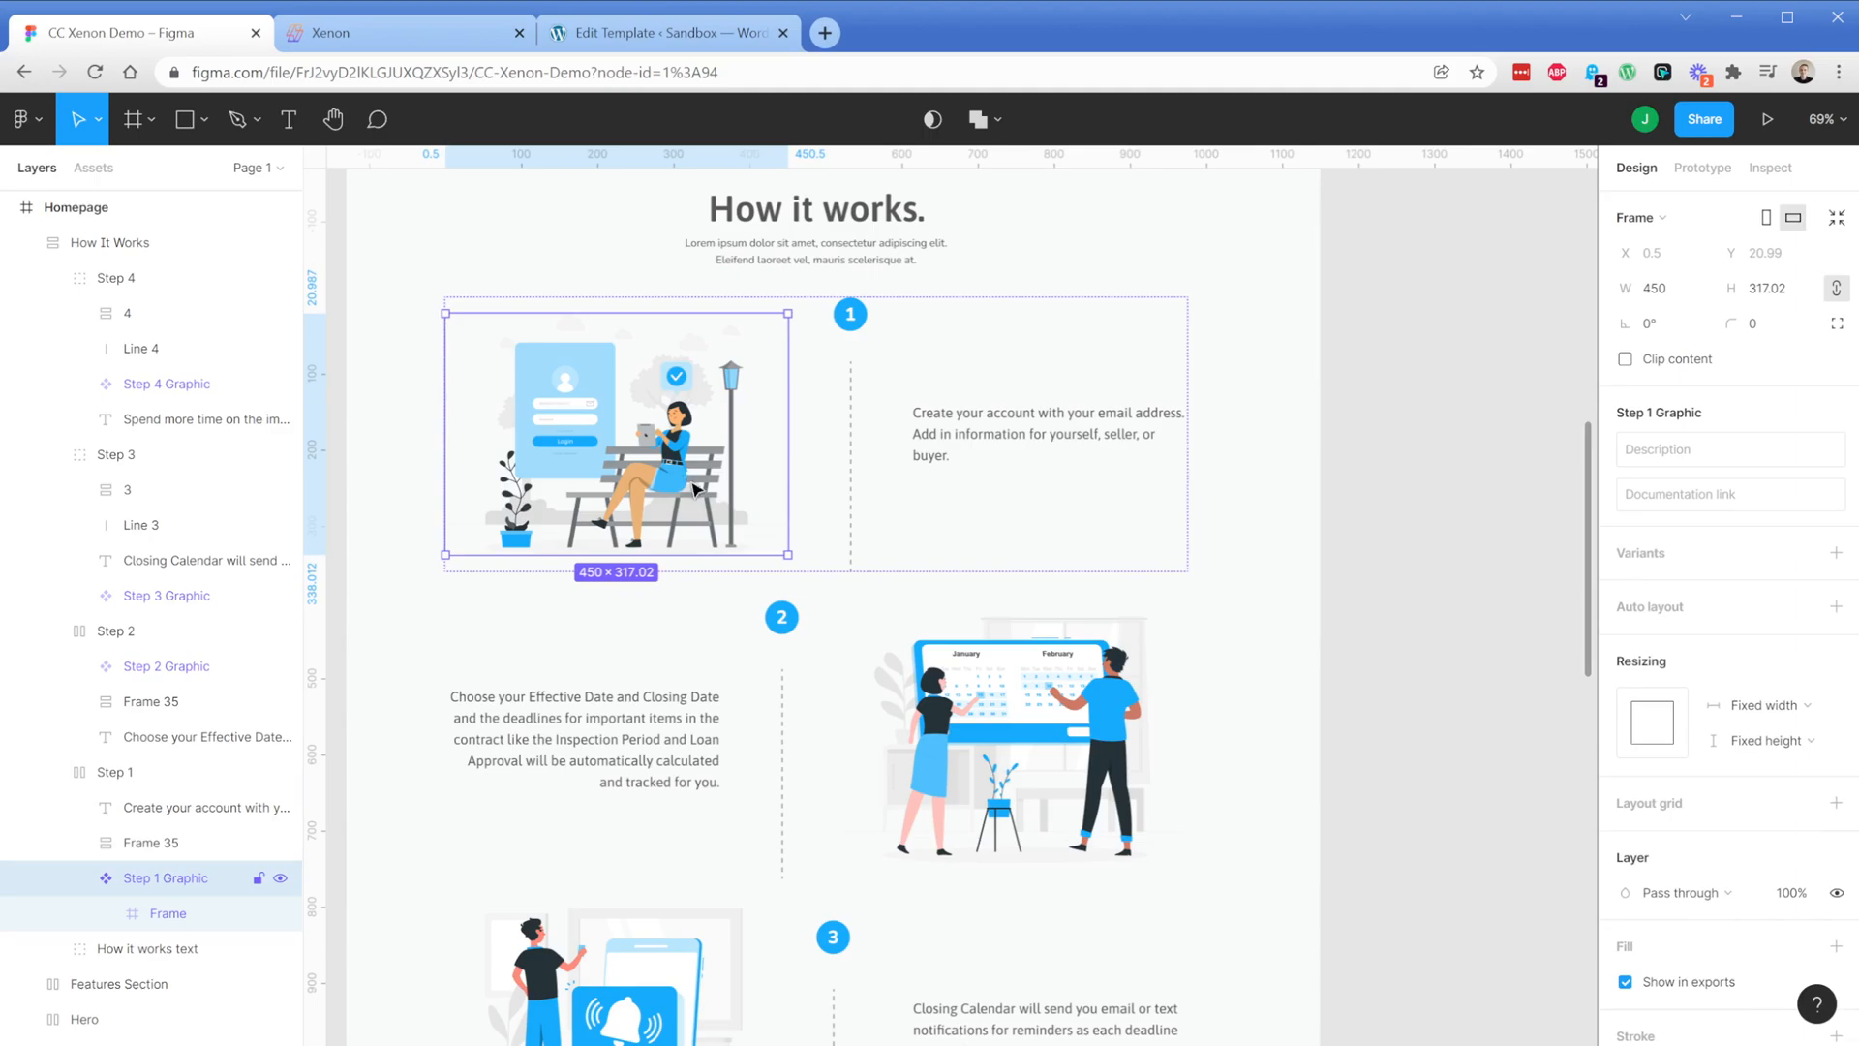
click(954, 715)
click(954, 714)
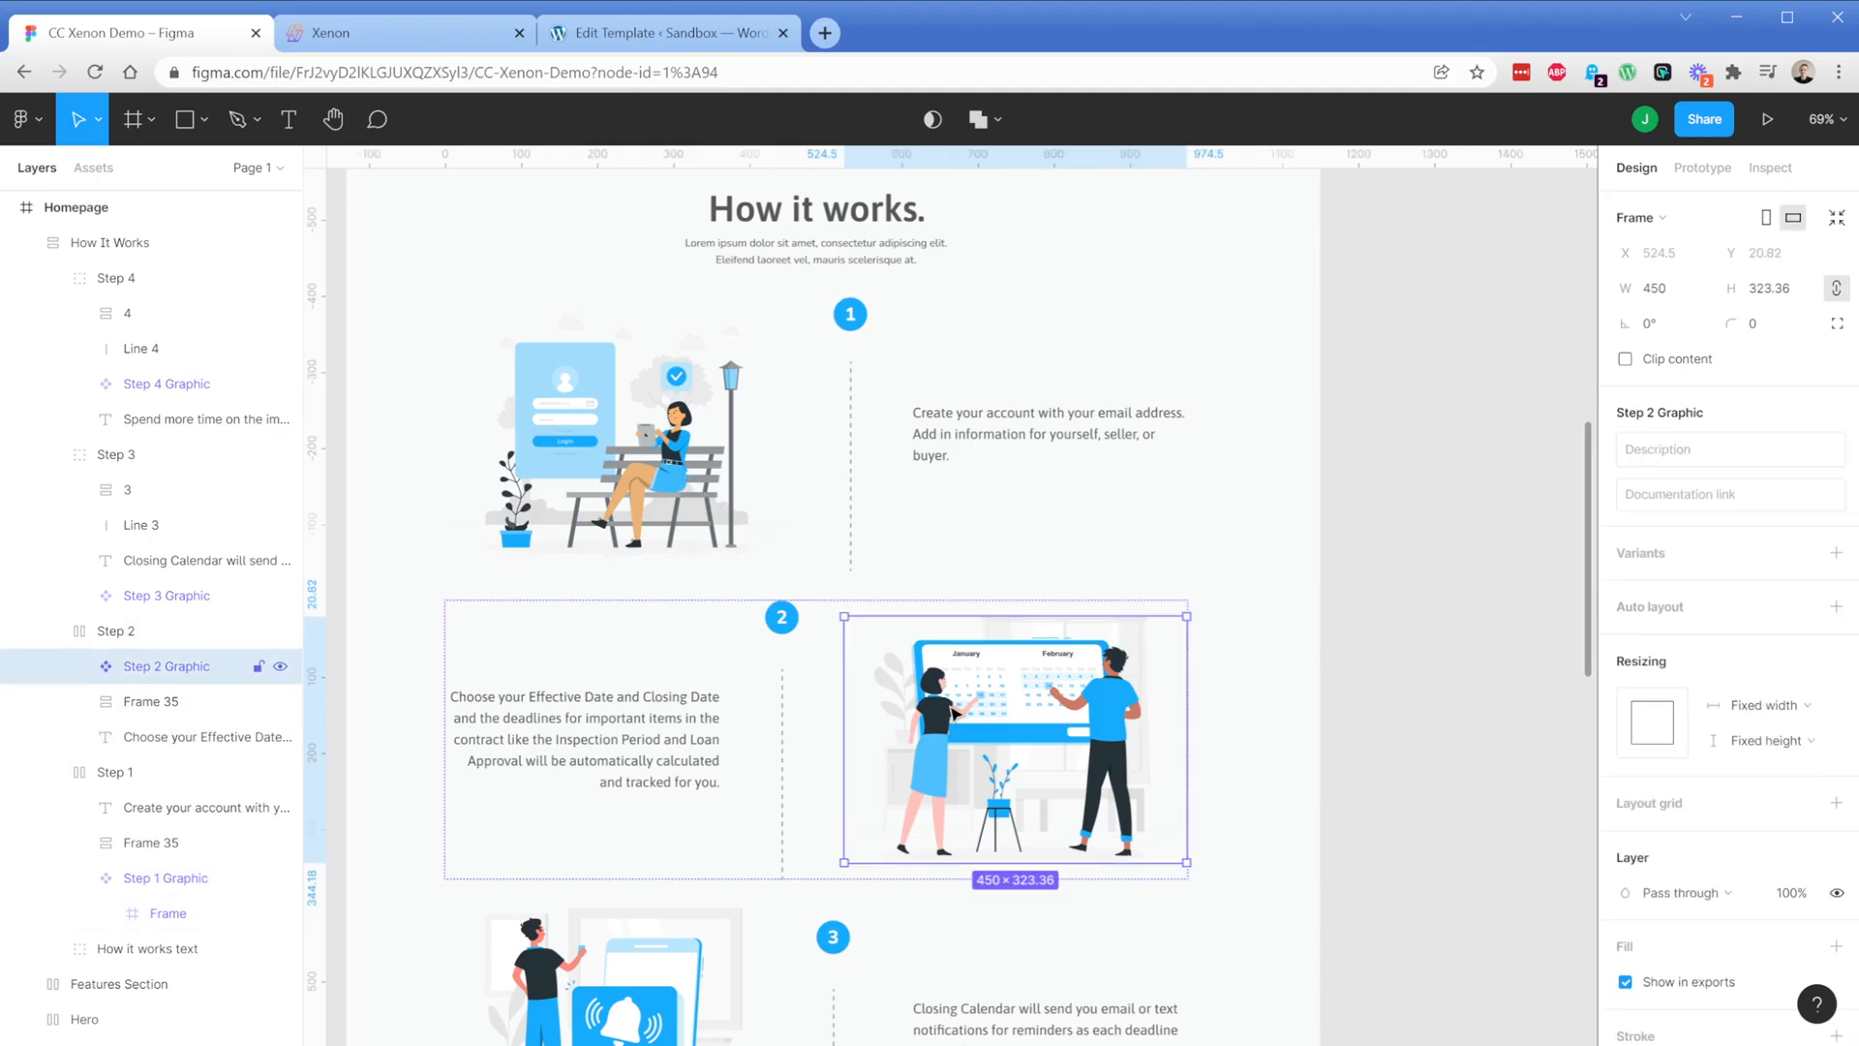
double_click(1017, 452)
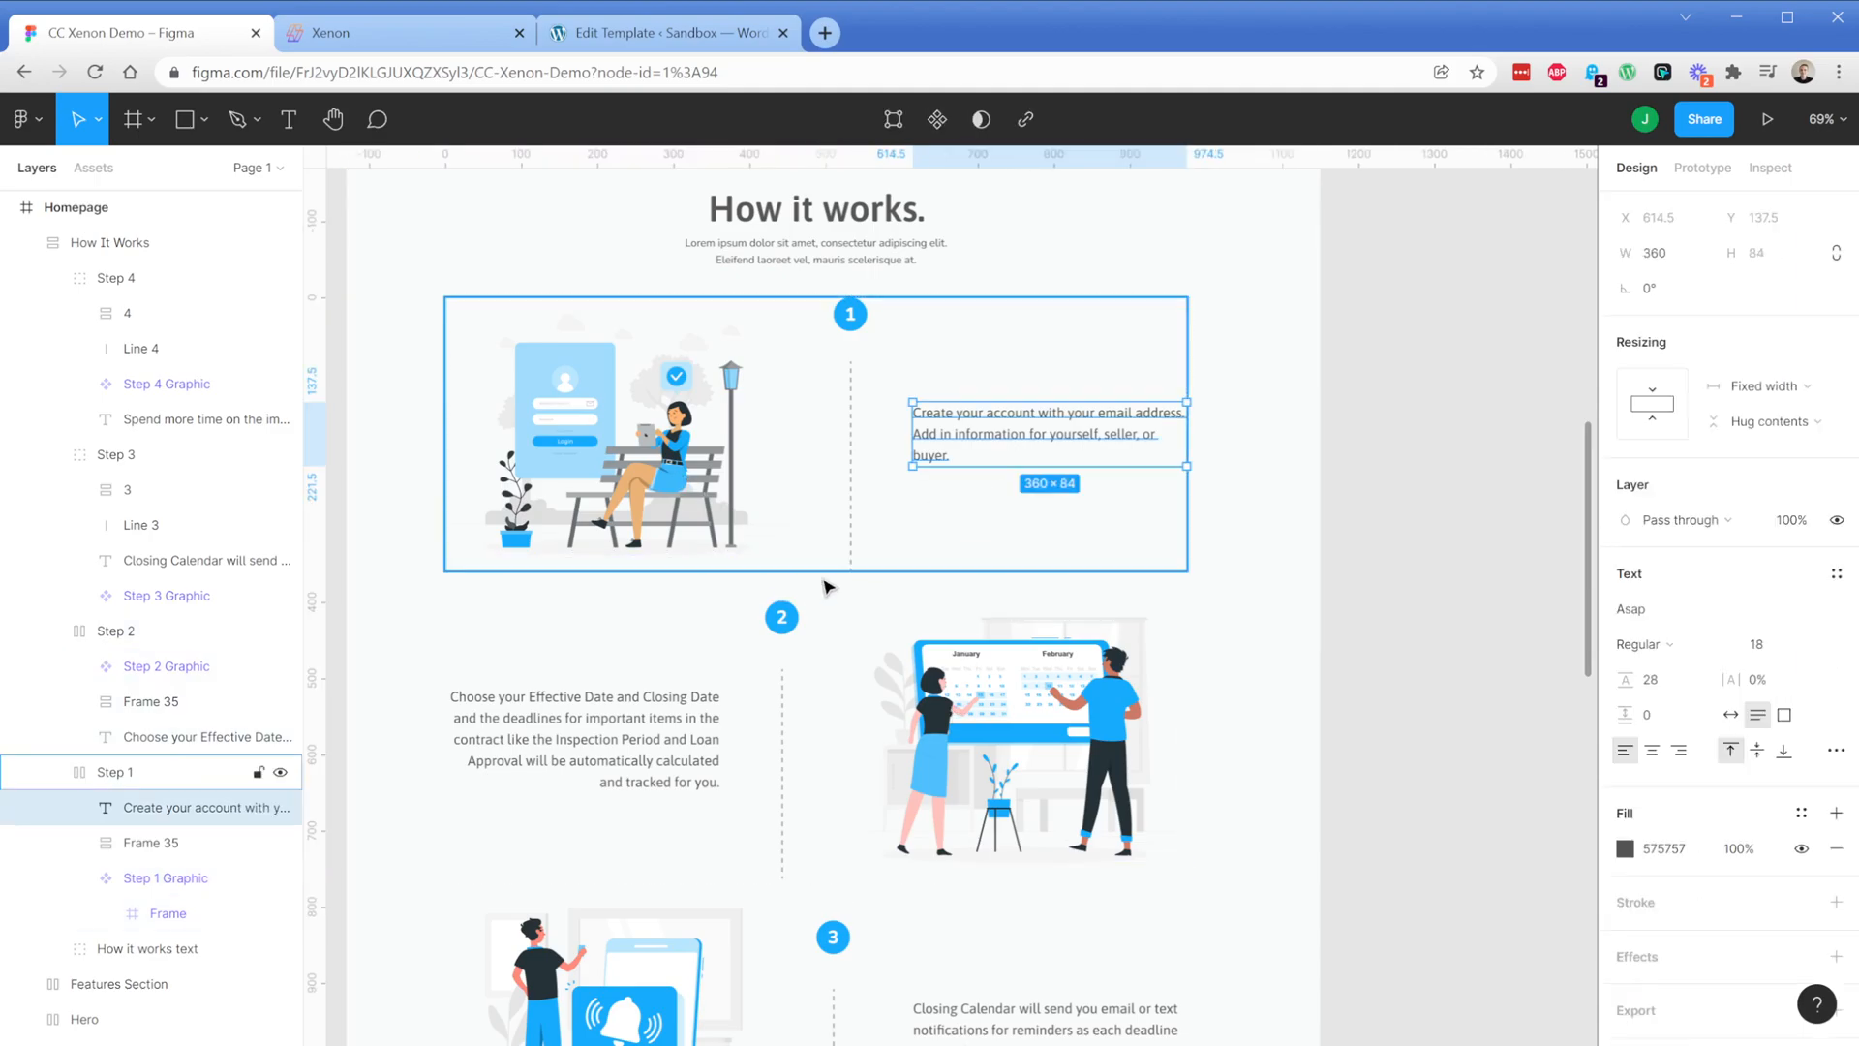
click(581, 728)
click(581, 729)
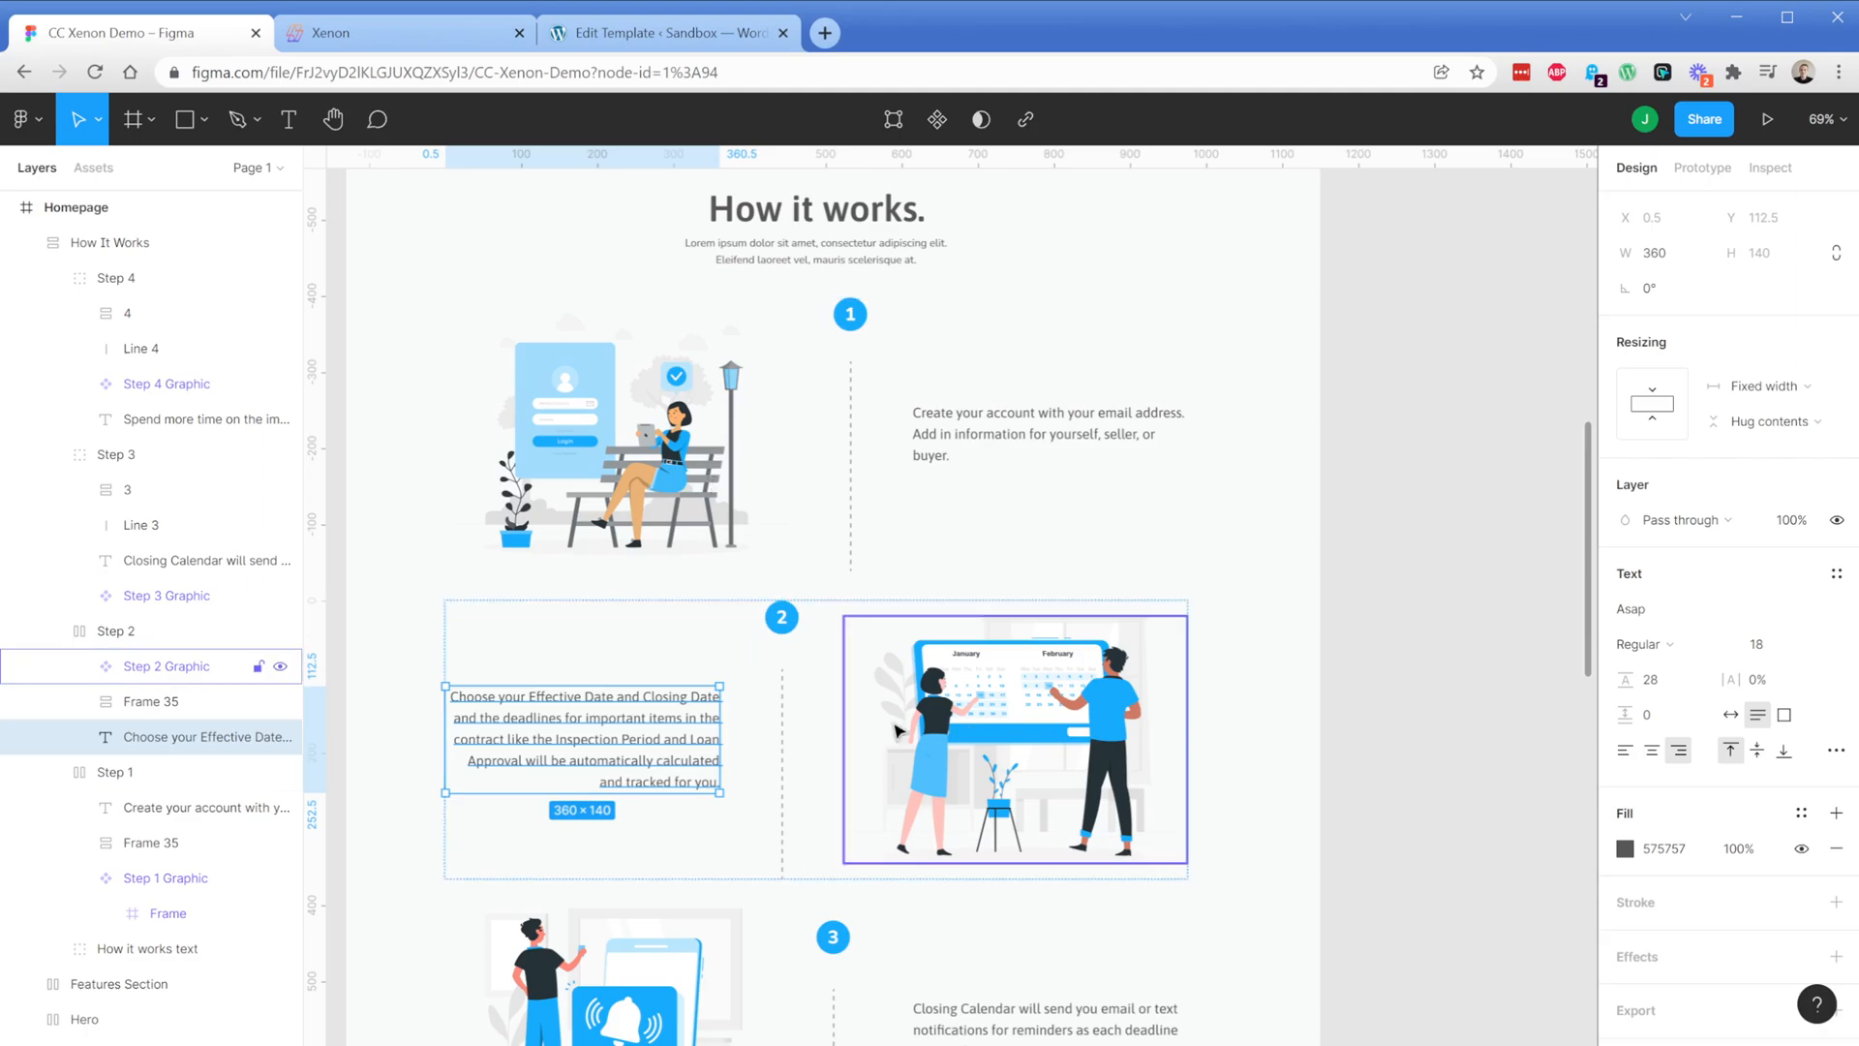
scroll(811, 730, down, 5)
key(Escape)
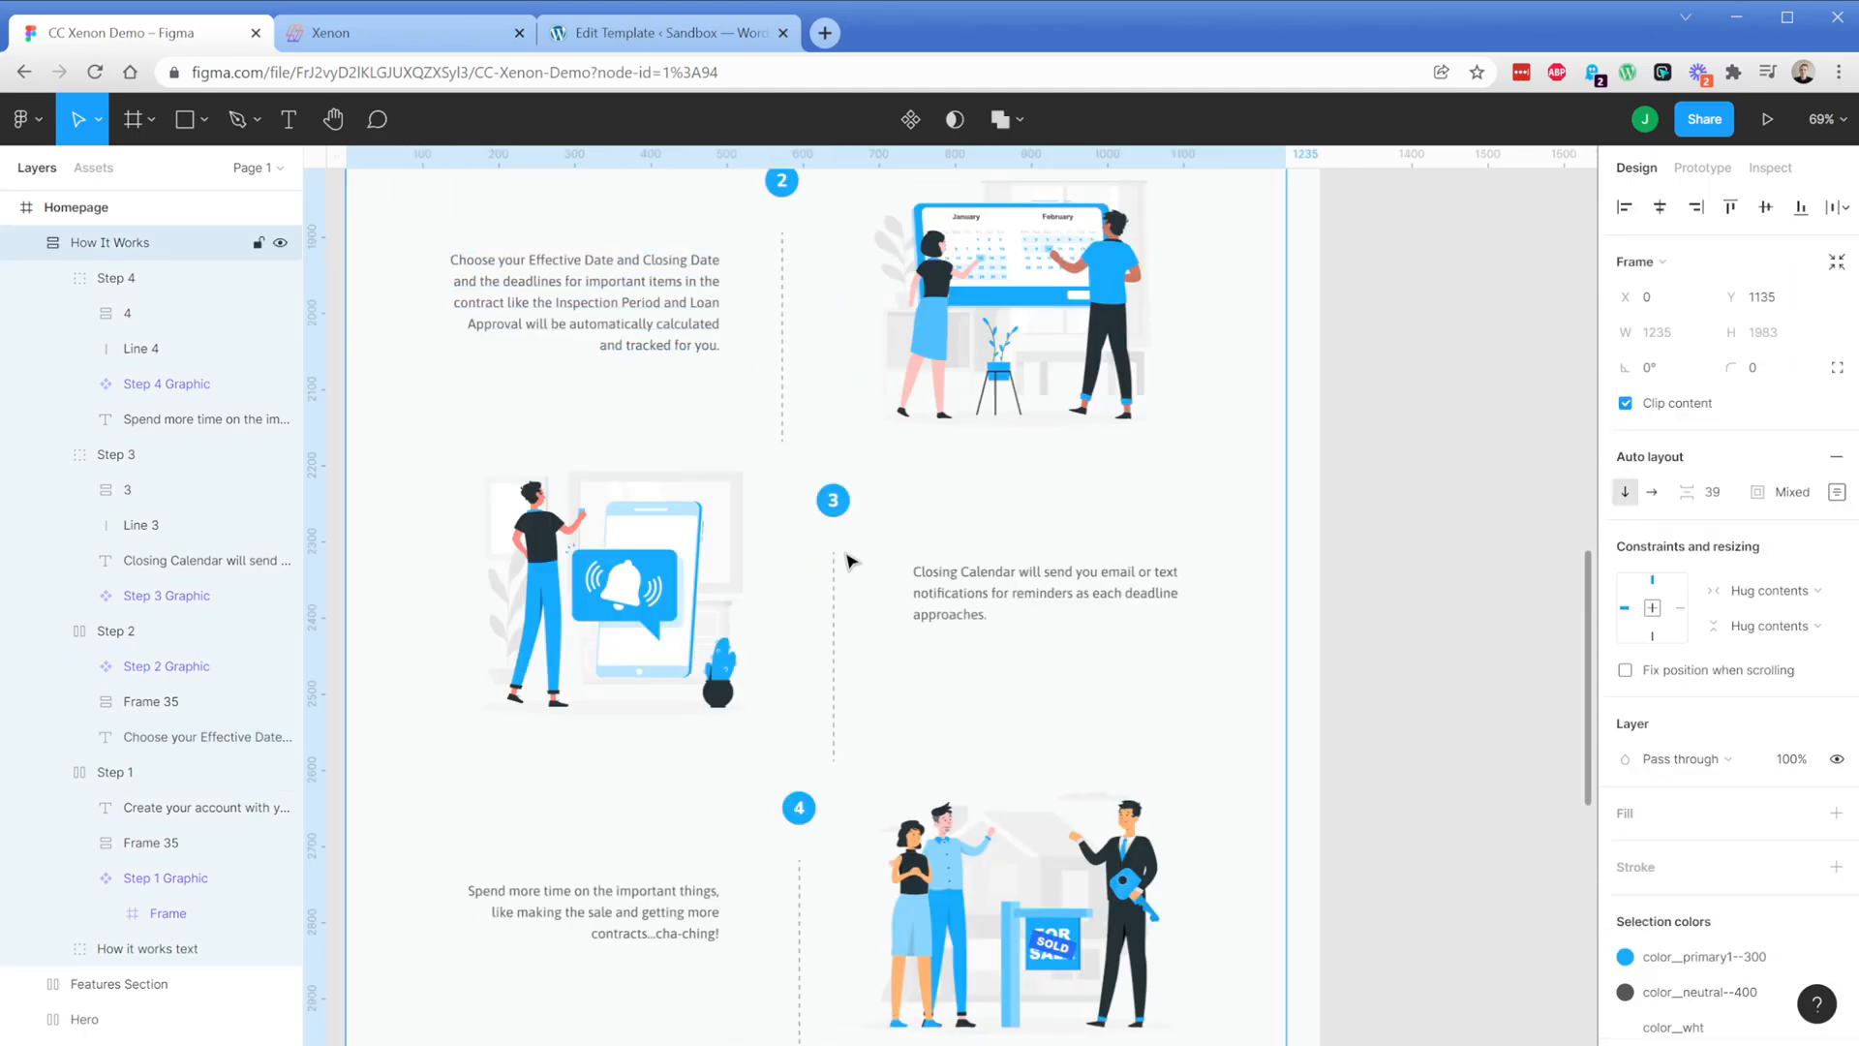
Group the number 3 badge with the dashed line below it in Step 3
click(837, 511)
click(834, 576)
shift+click(832, 501)
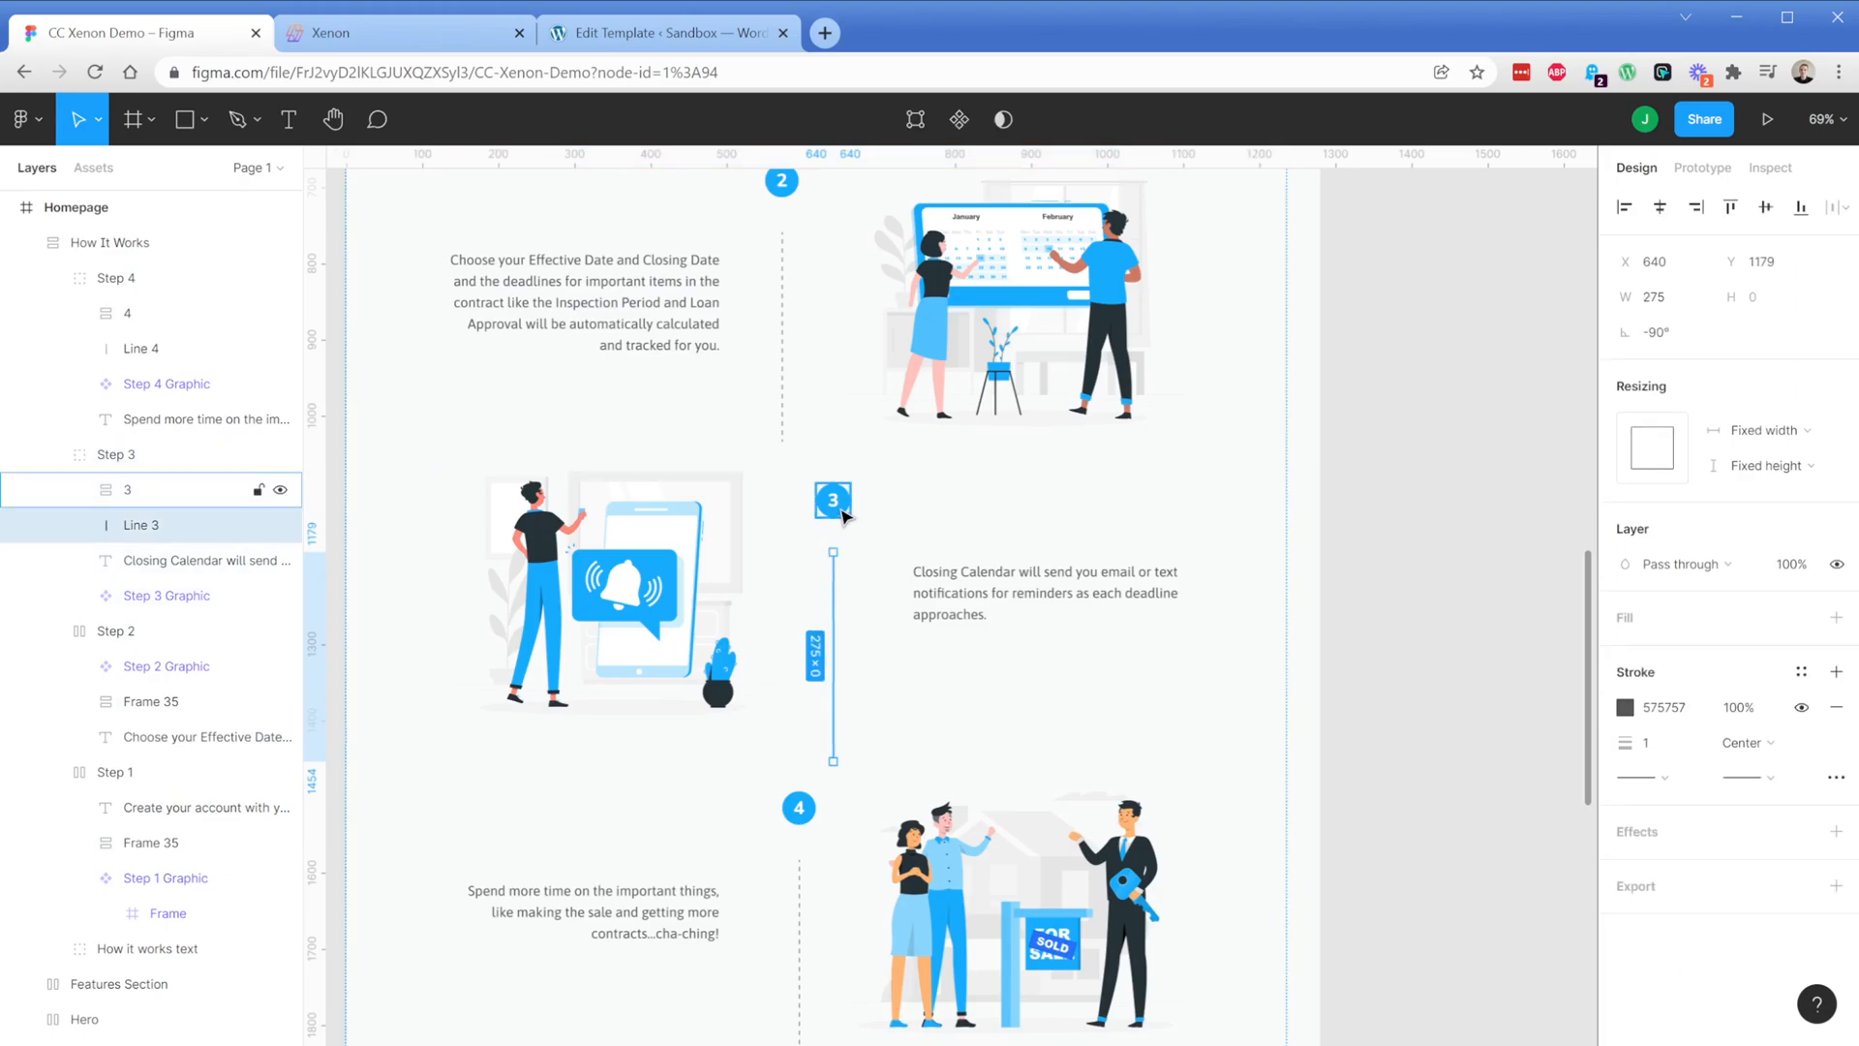
key(ctrl+g)
click(841, 516)
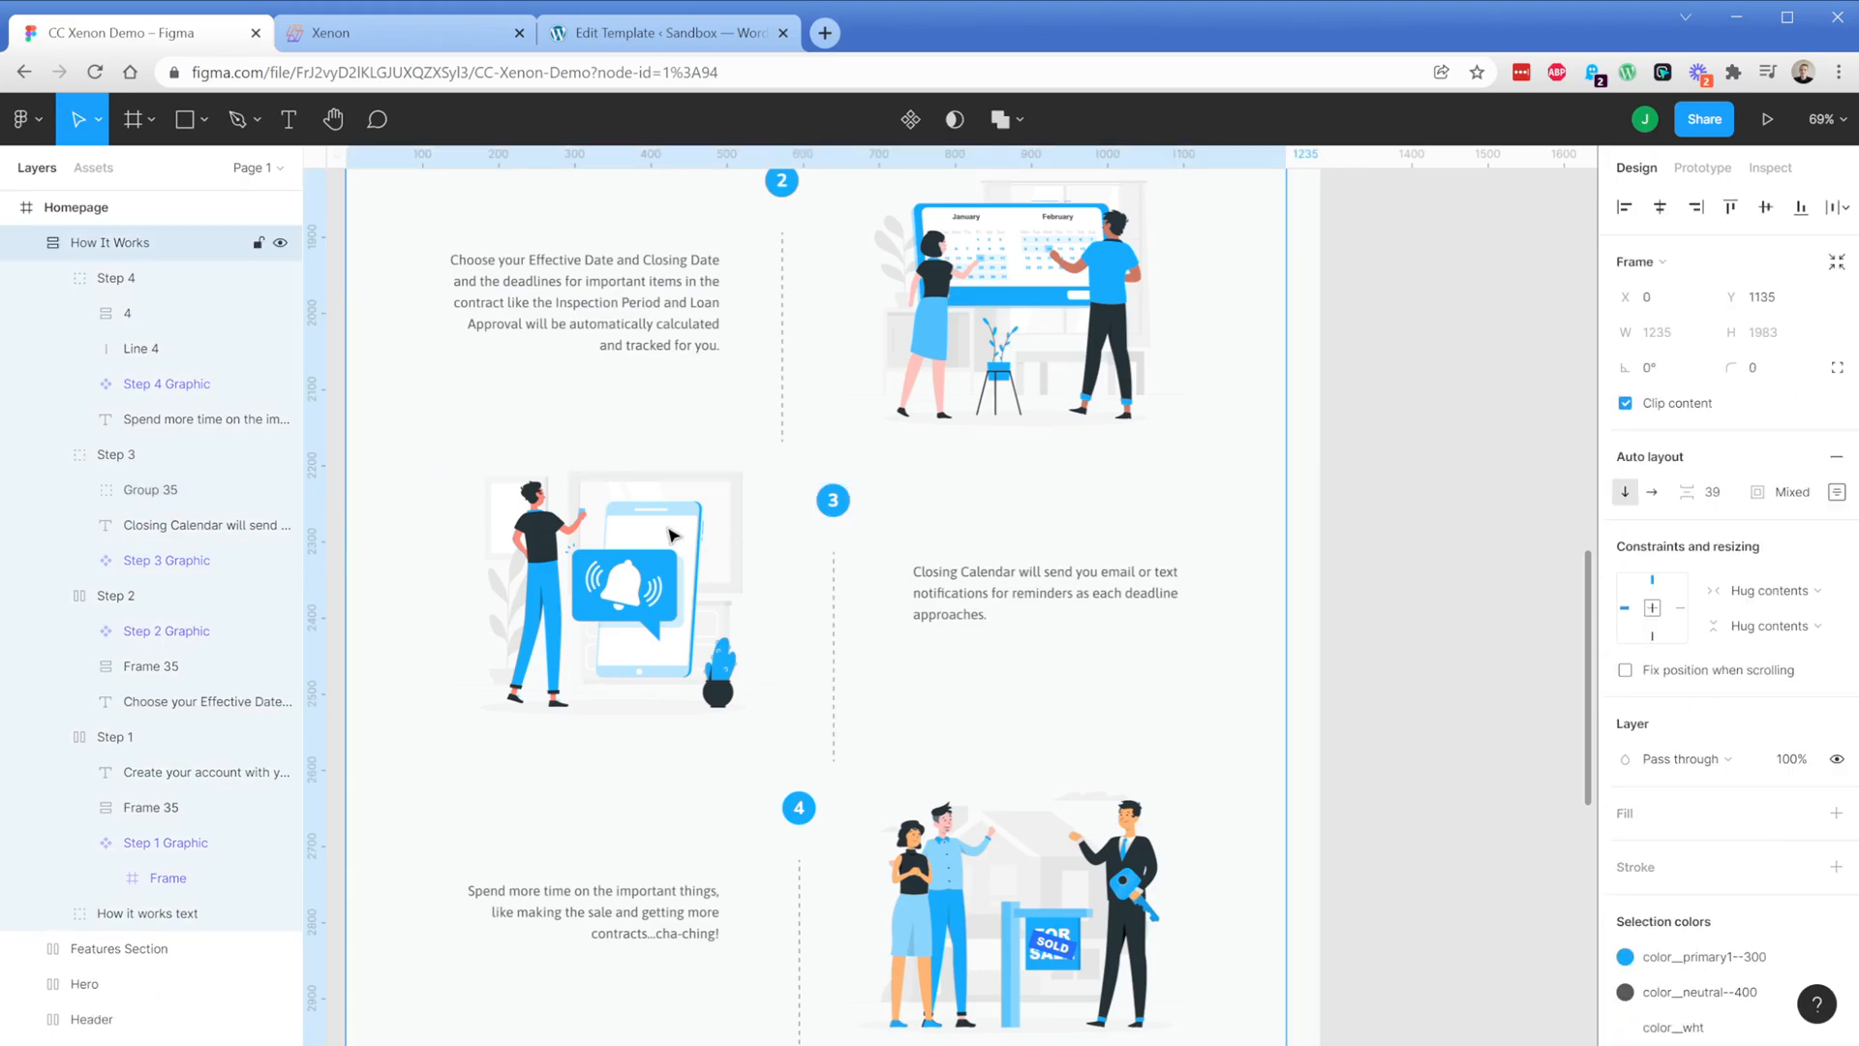
Apply horizontal auto layout to Step 3 and centre its items
click(112, 457)
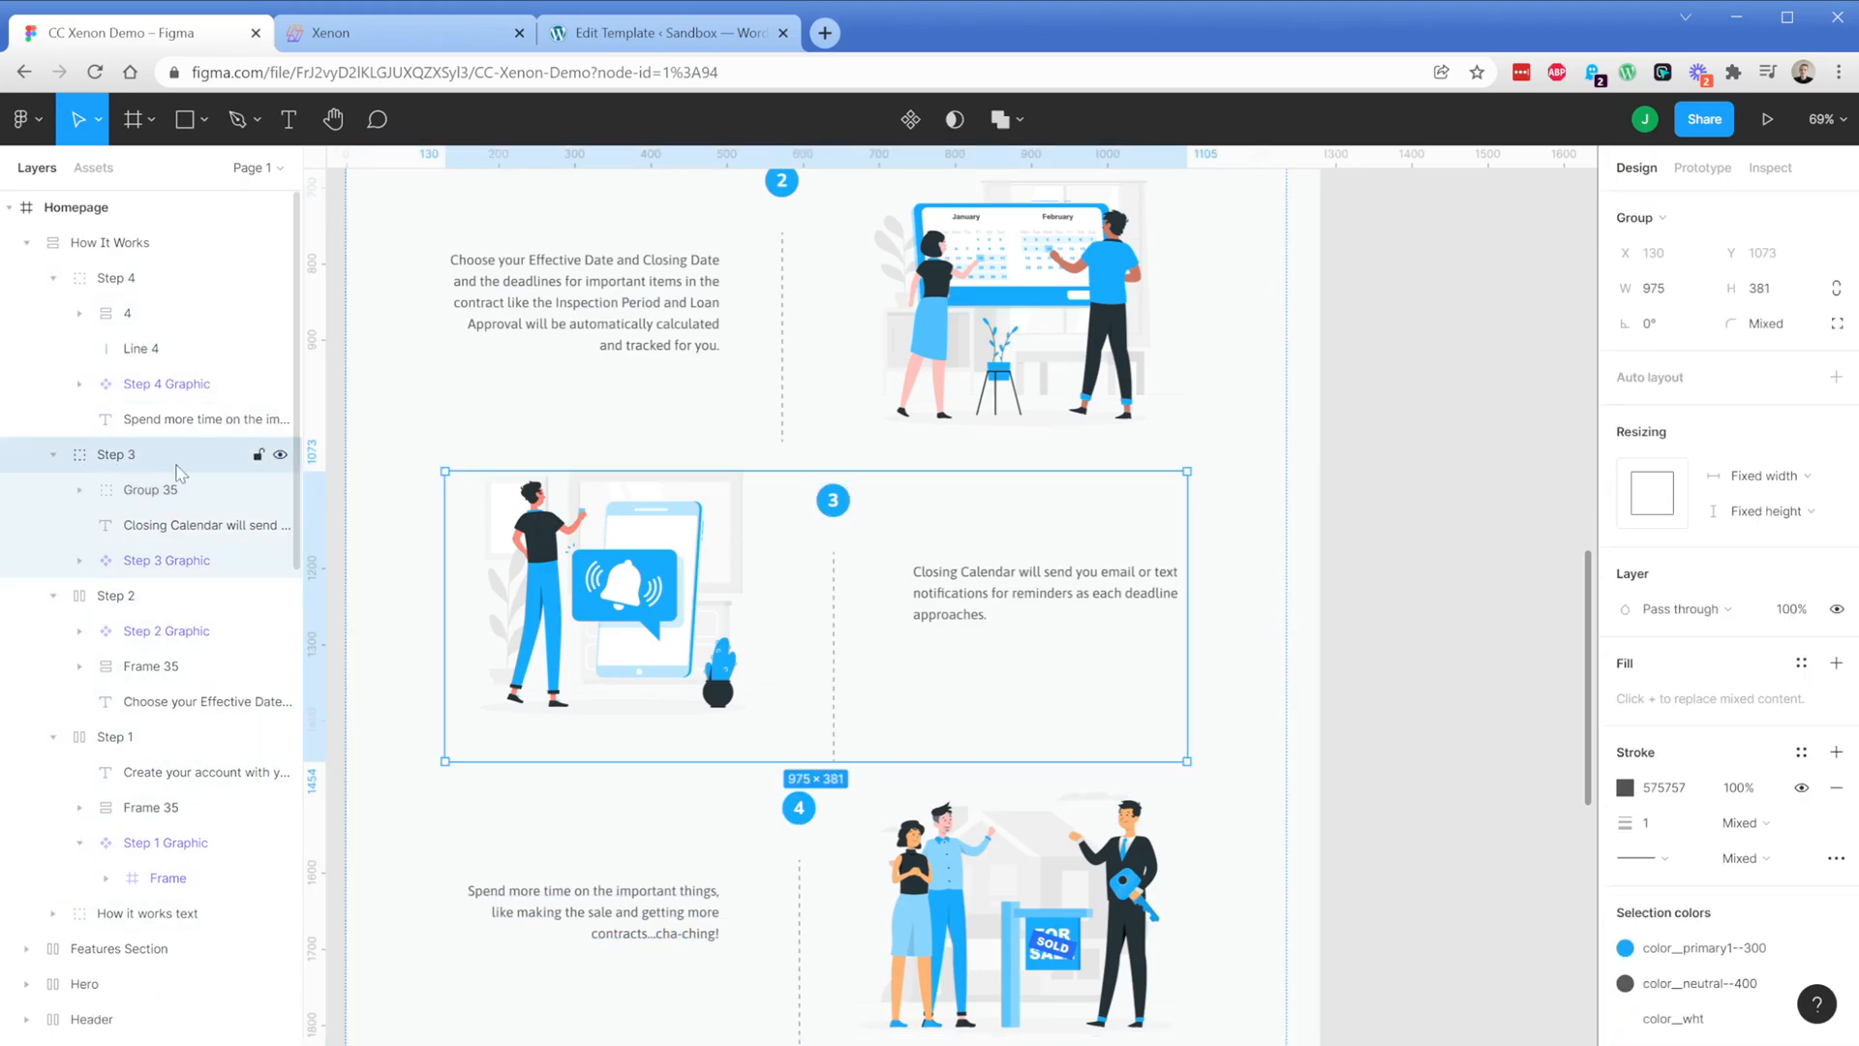
key(shift+a)
click(1837, 448)
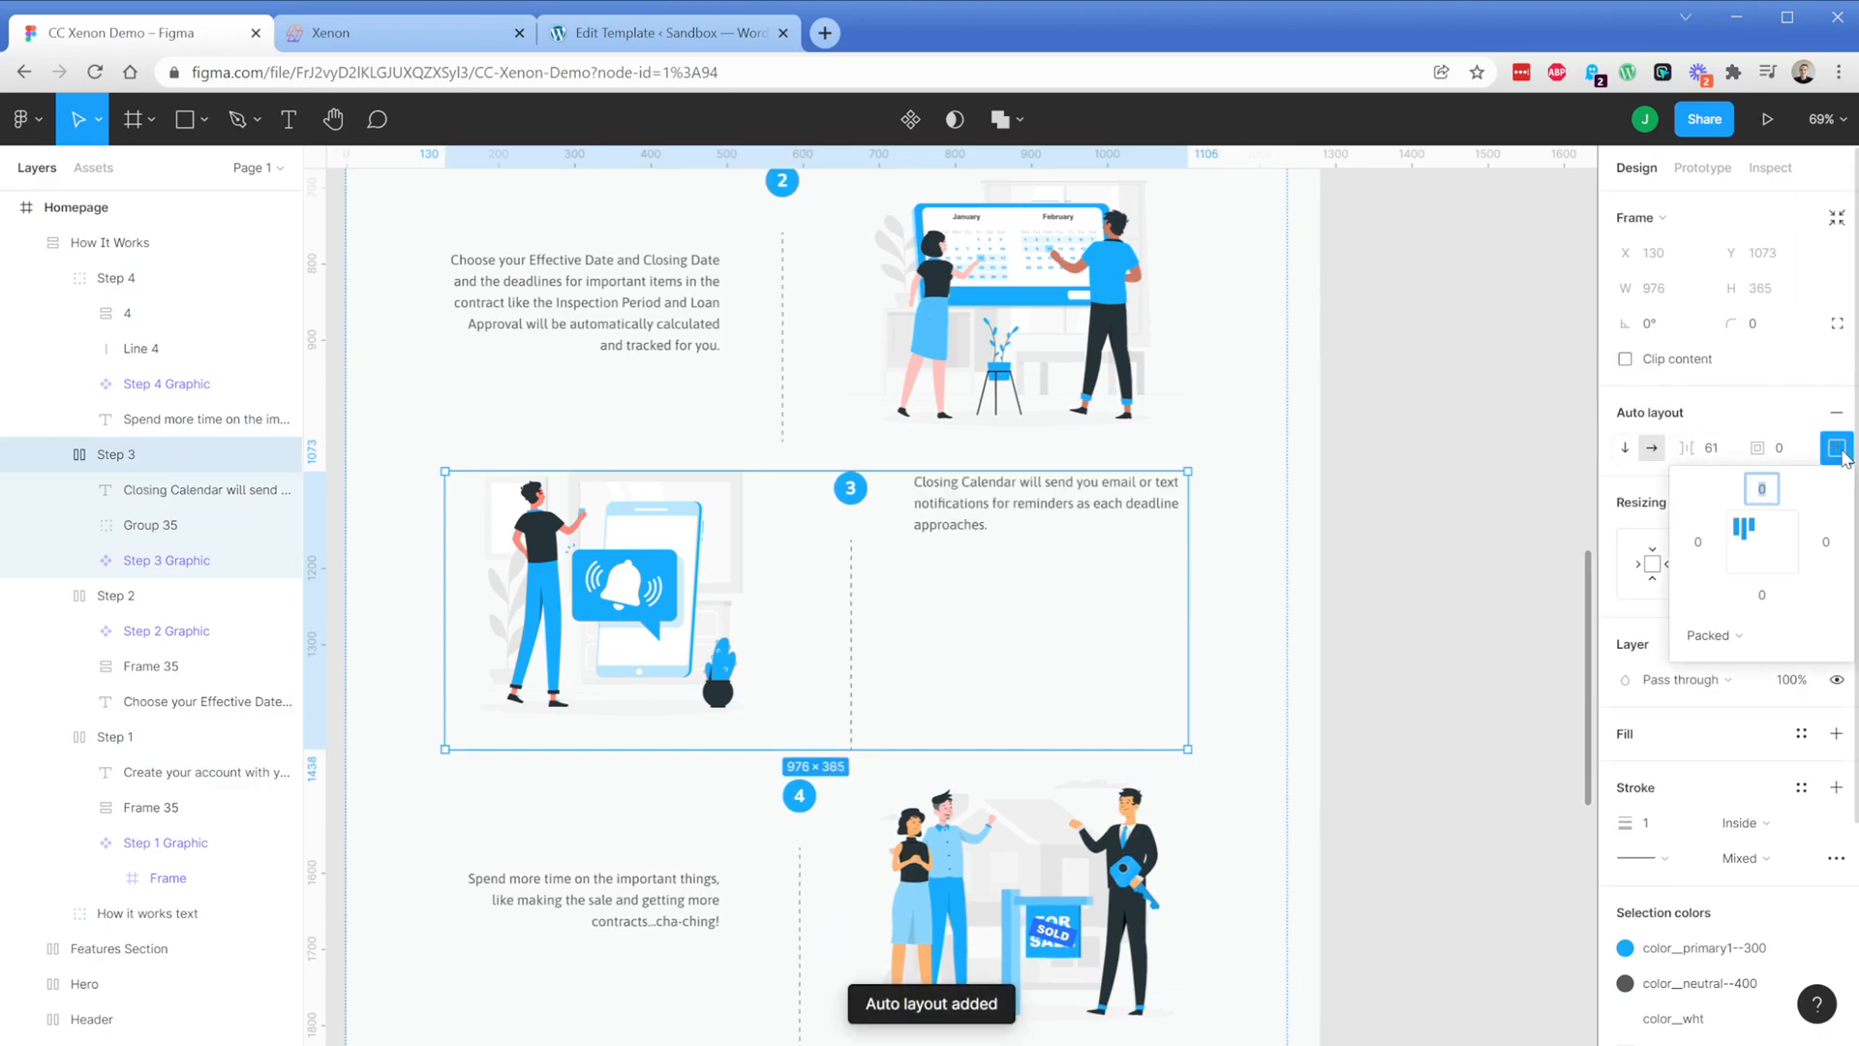
click(1762, 545)
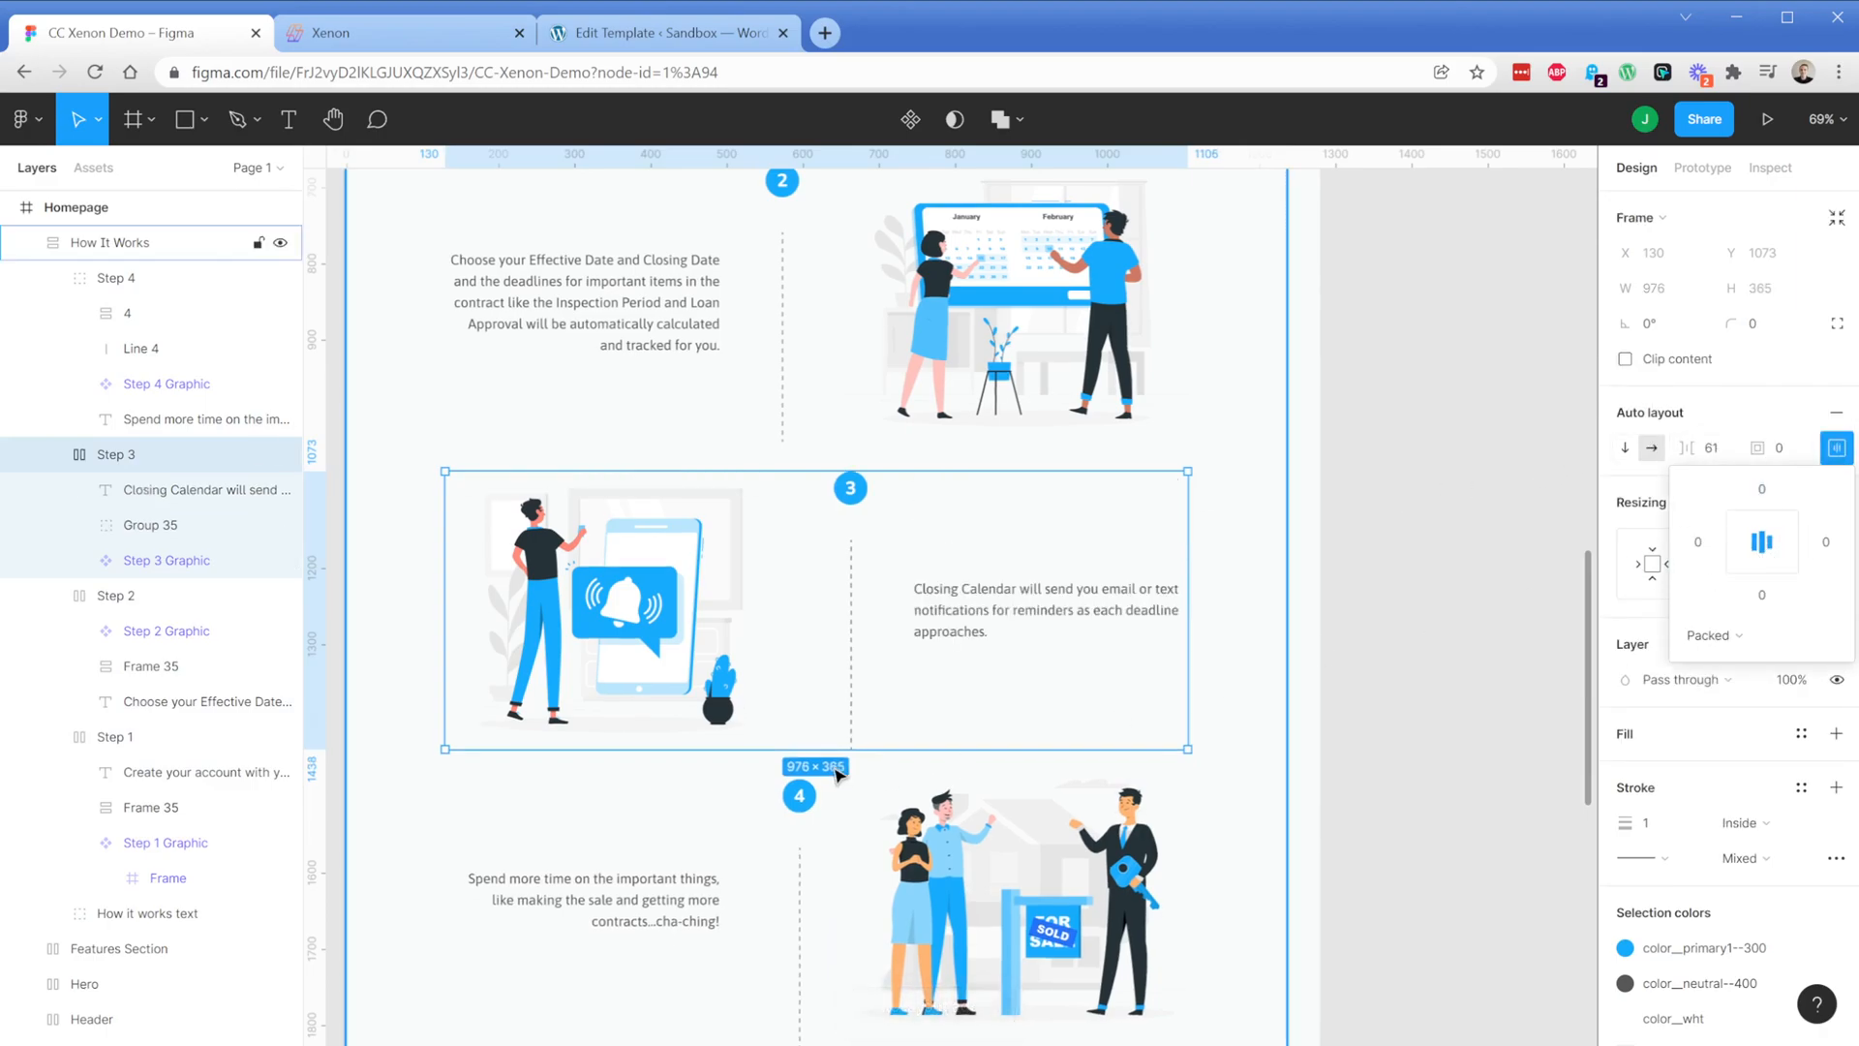
Group the number 4 badge with the dashed line below it in Step 4
scroll(801, 542, down, 3)
click(800, 579)
double_click(806, 589)
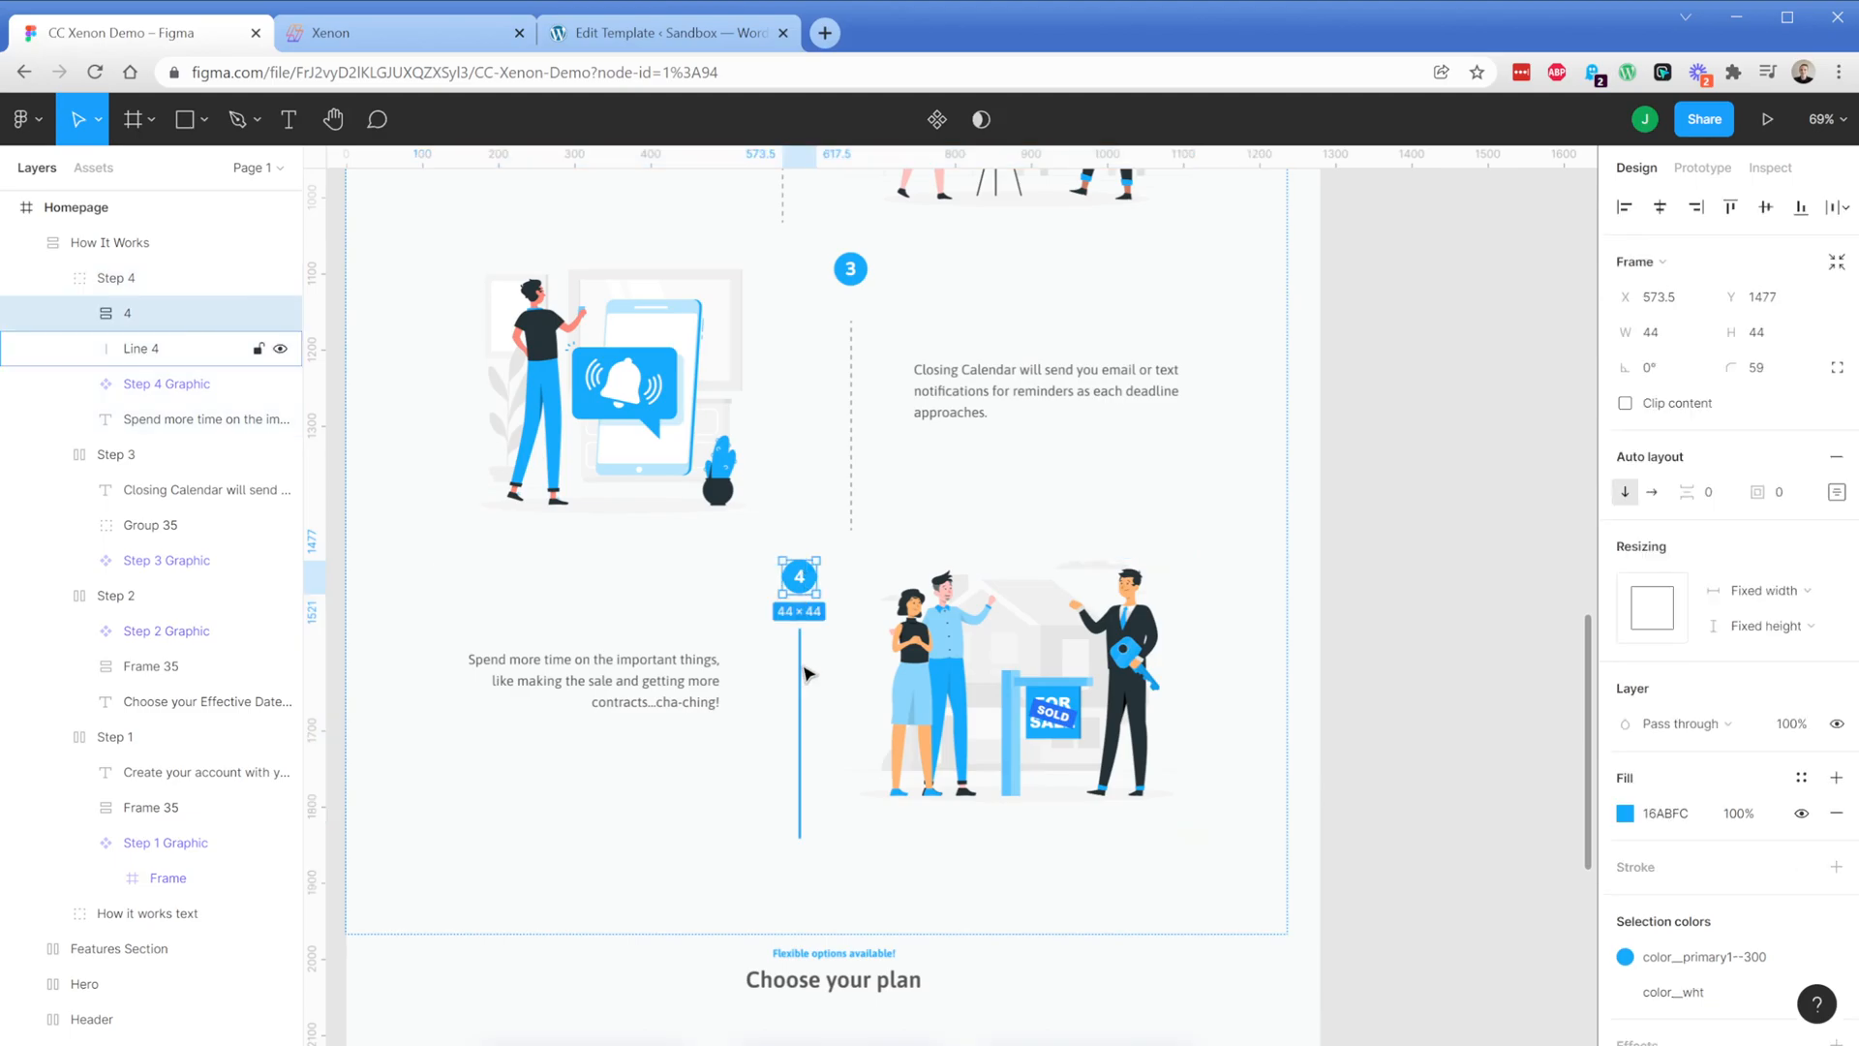
shift+click(805, 685)
key(ctrl+g)
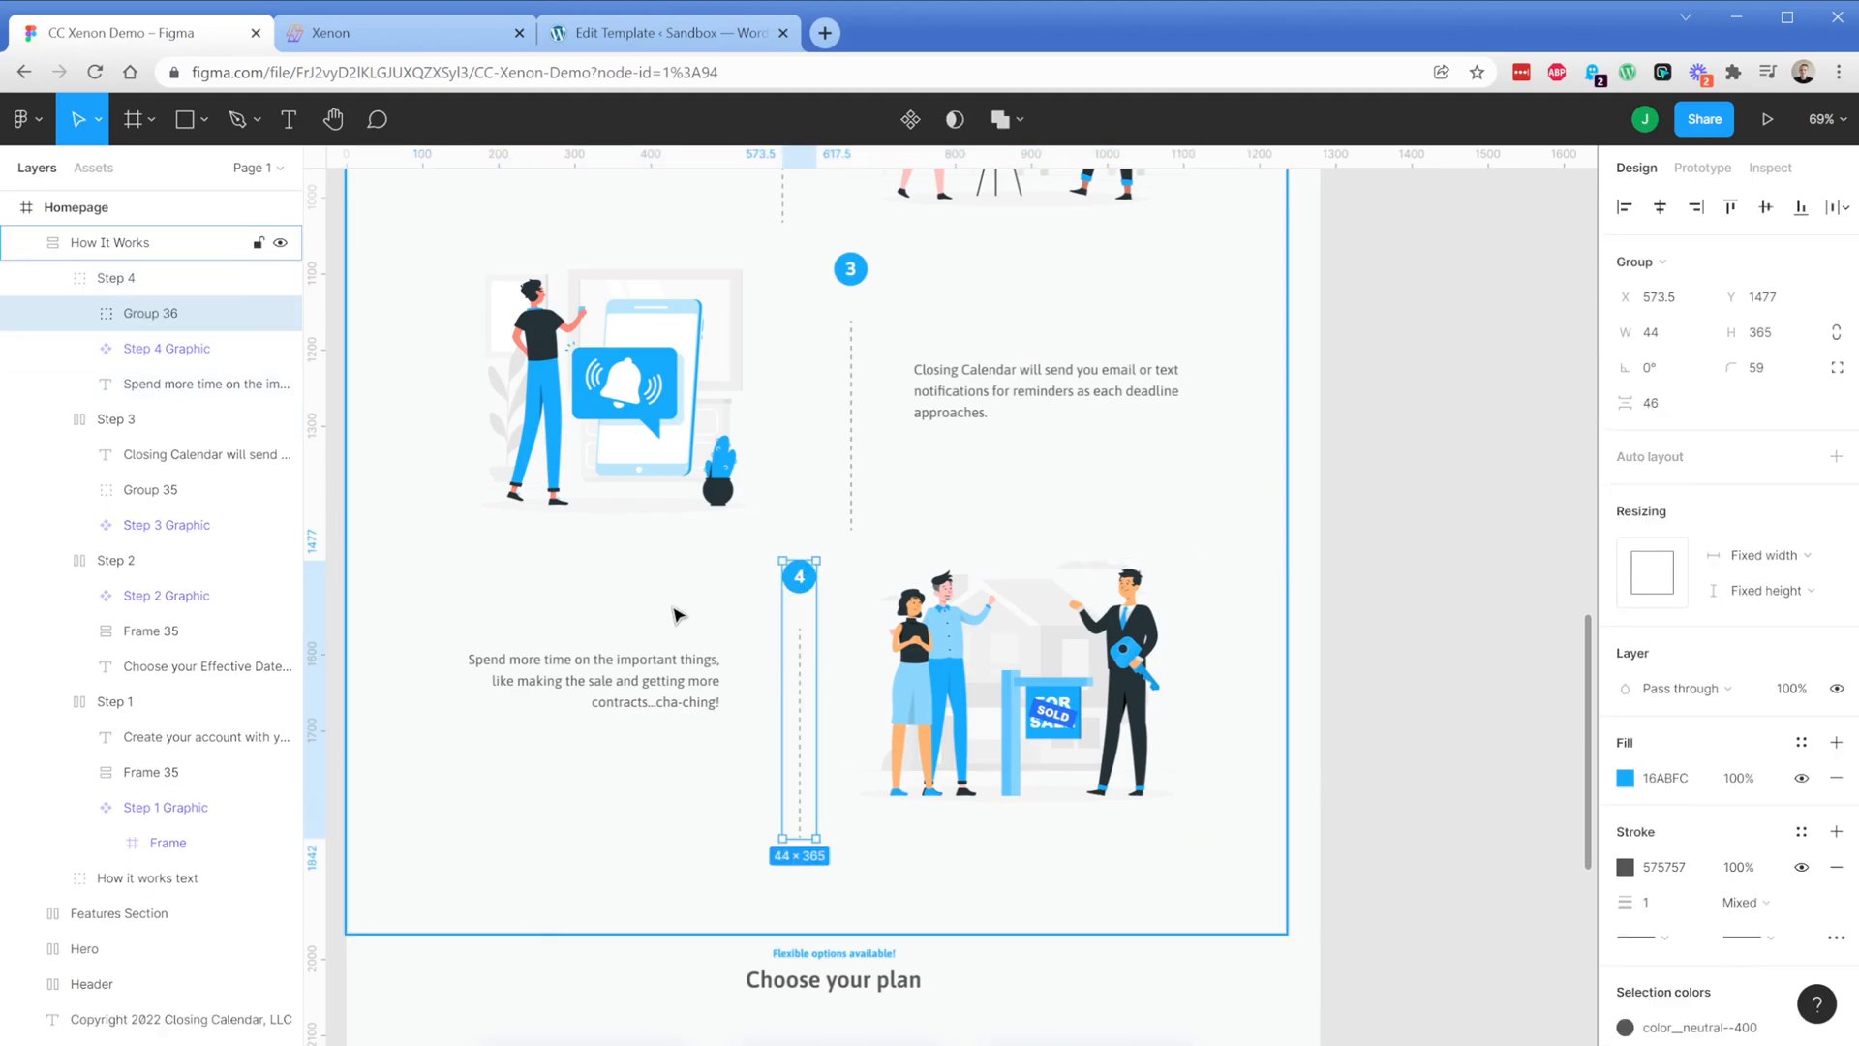
click(675, 610)
Apply horizontal auto layout to Step 4 and centre its items
click(109, 278)
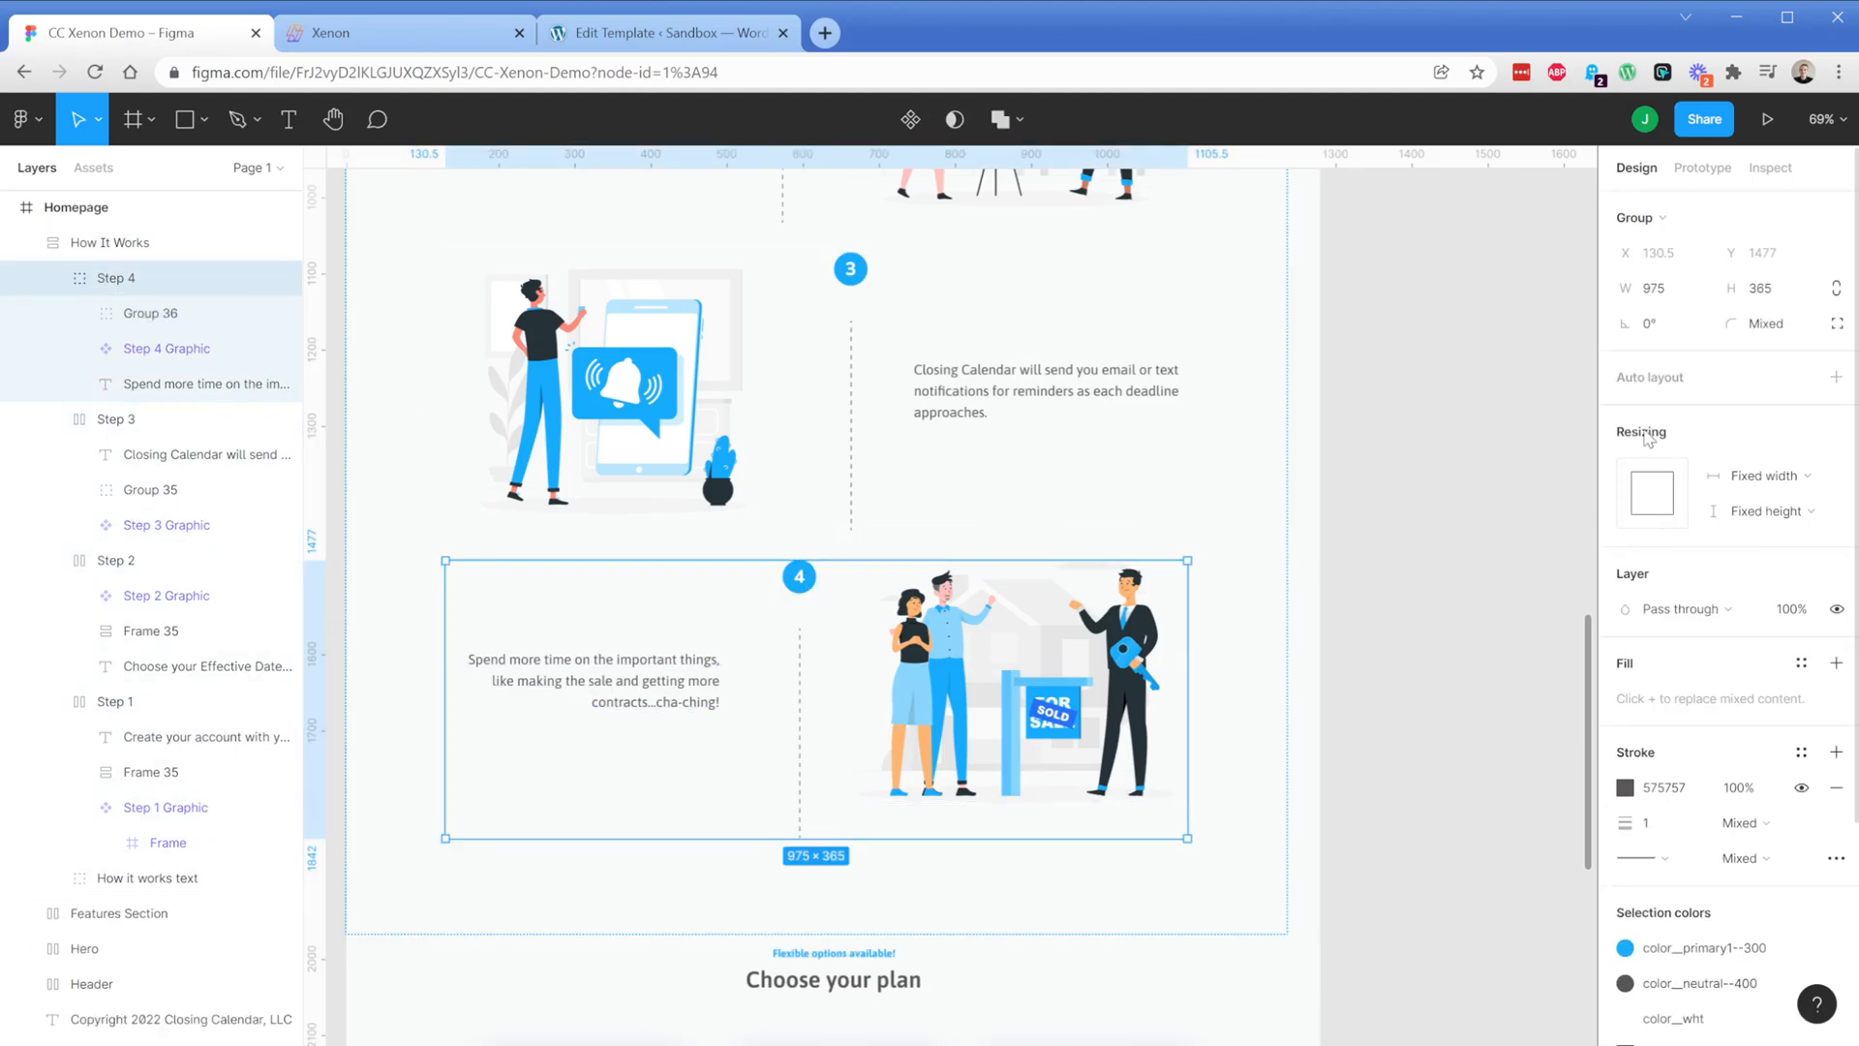
key(shift+a)
click(1836, 448)
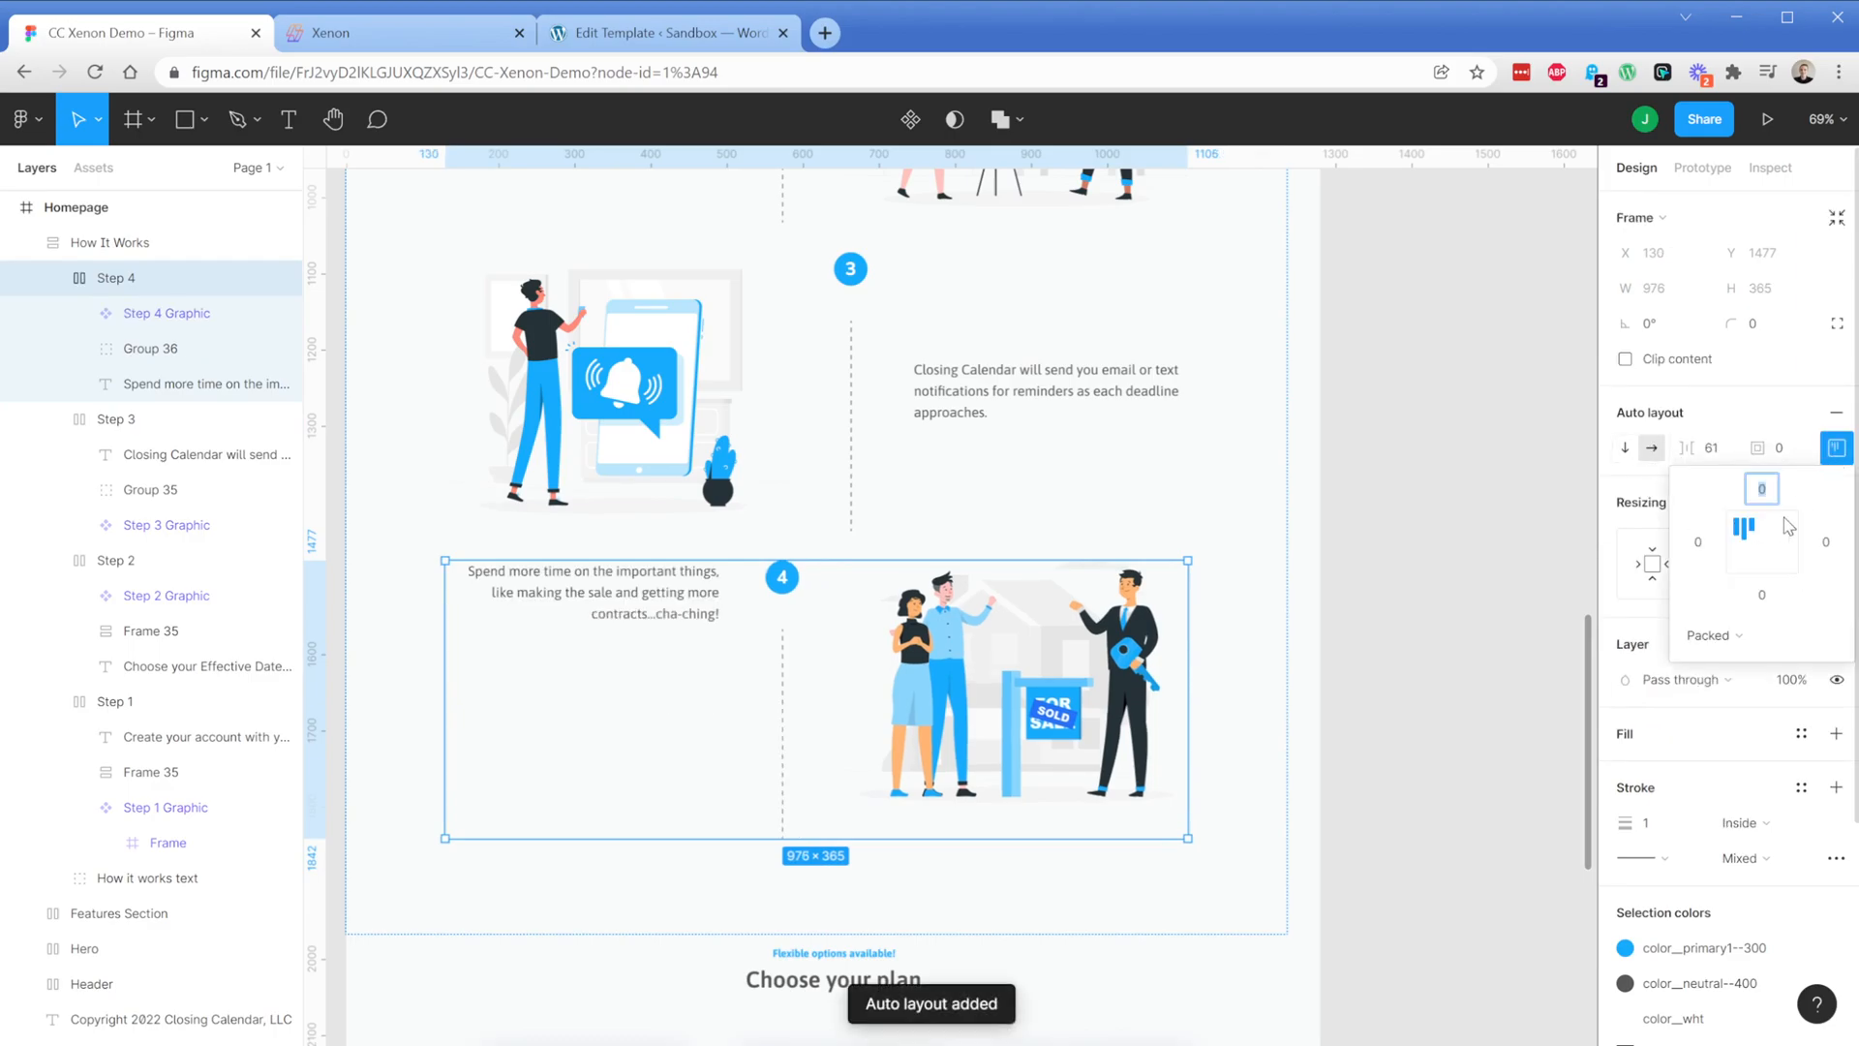
click(1762, 543)
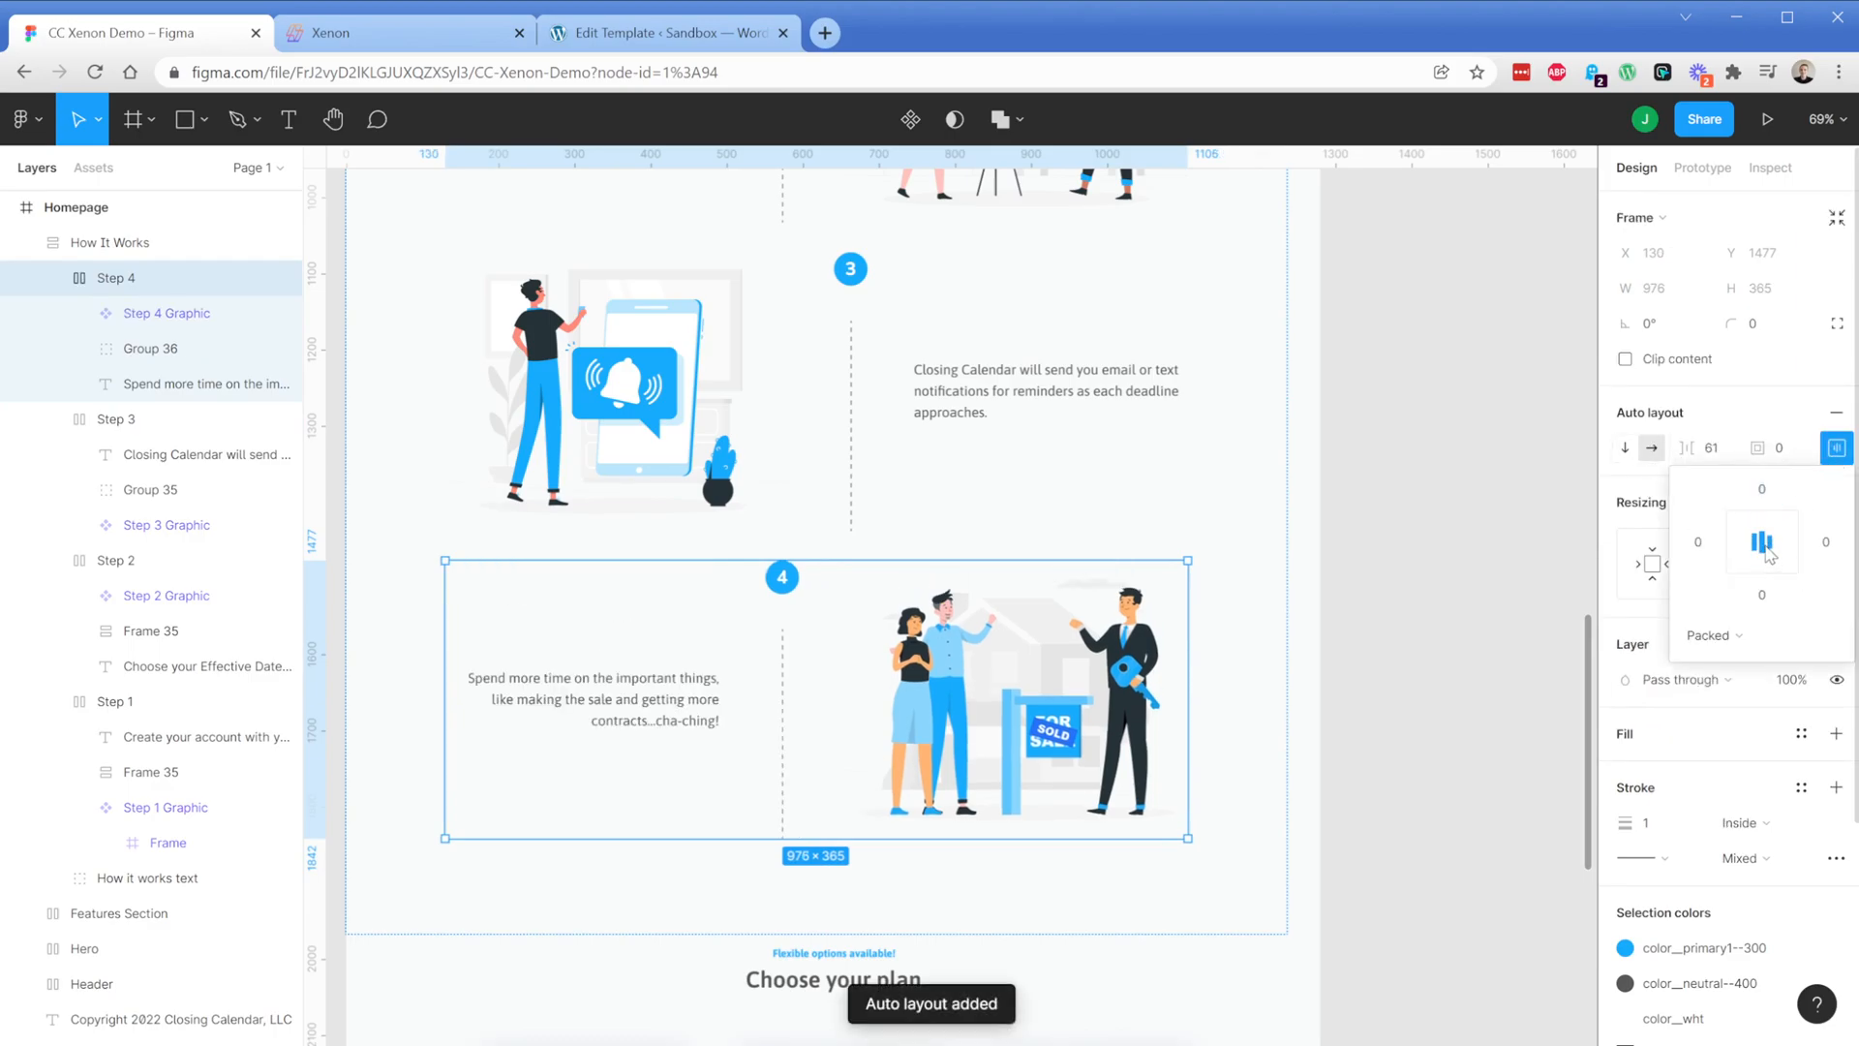
click(426, 571)
Try the Fill container width on the Step 3 frame and return it to Hug contents
scroll(841, 614, up, 3)
scroll(839, 614, up, 4)
scroll(792, 600, down, 7)
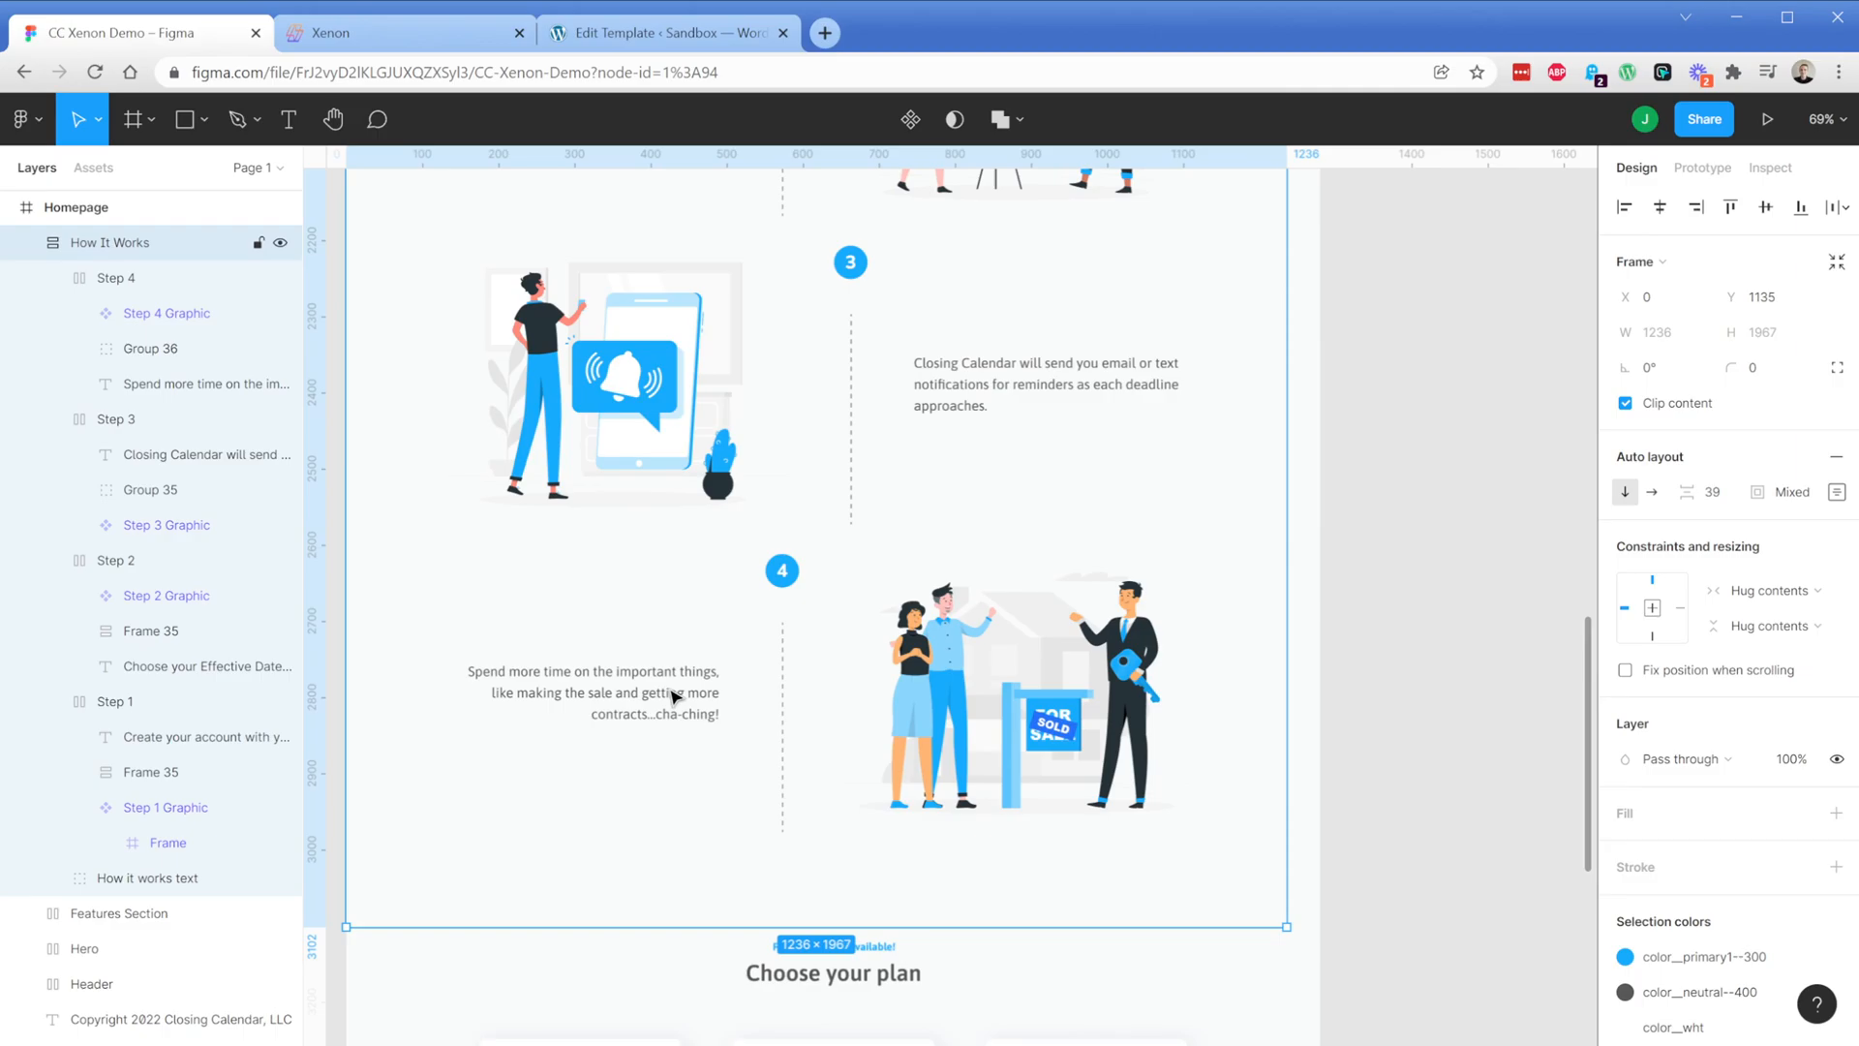
click(922, 487)
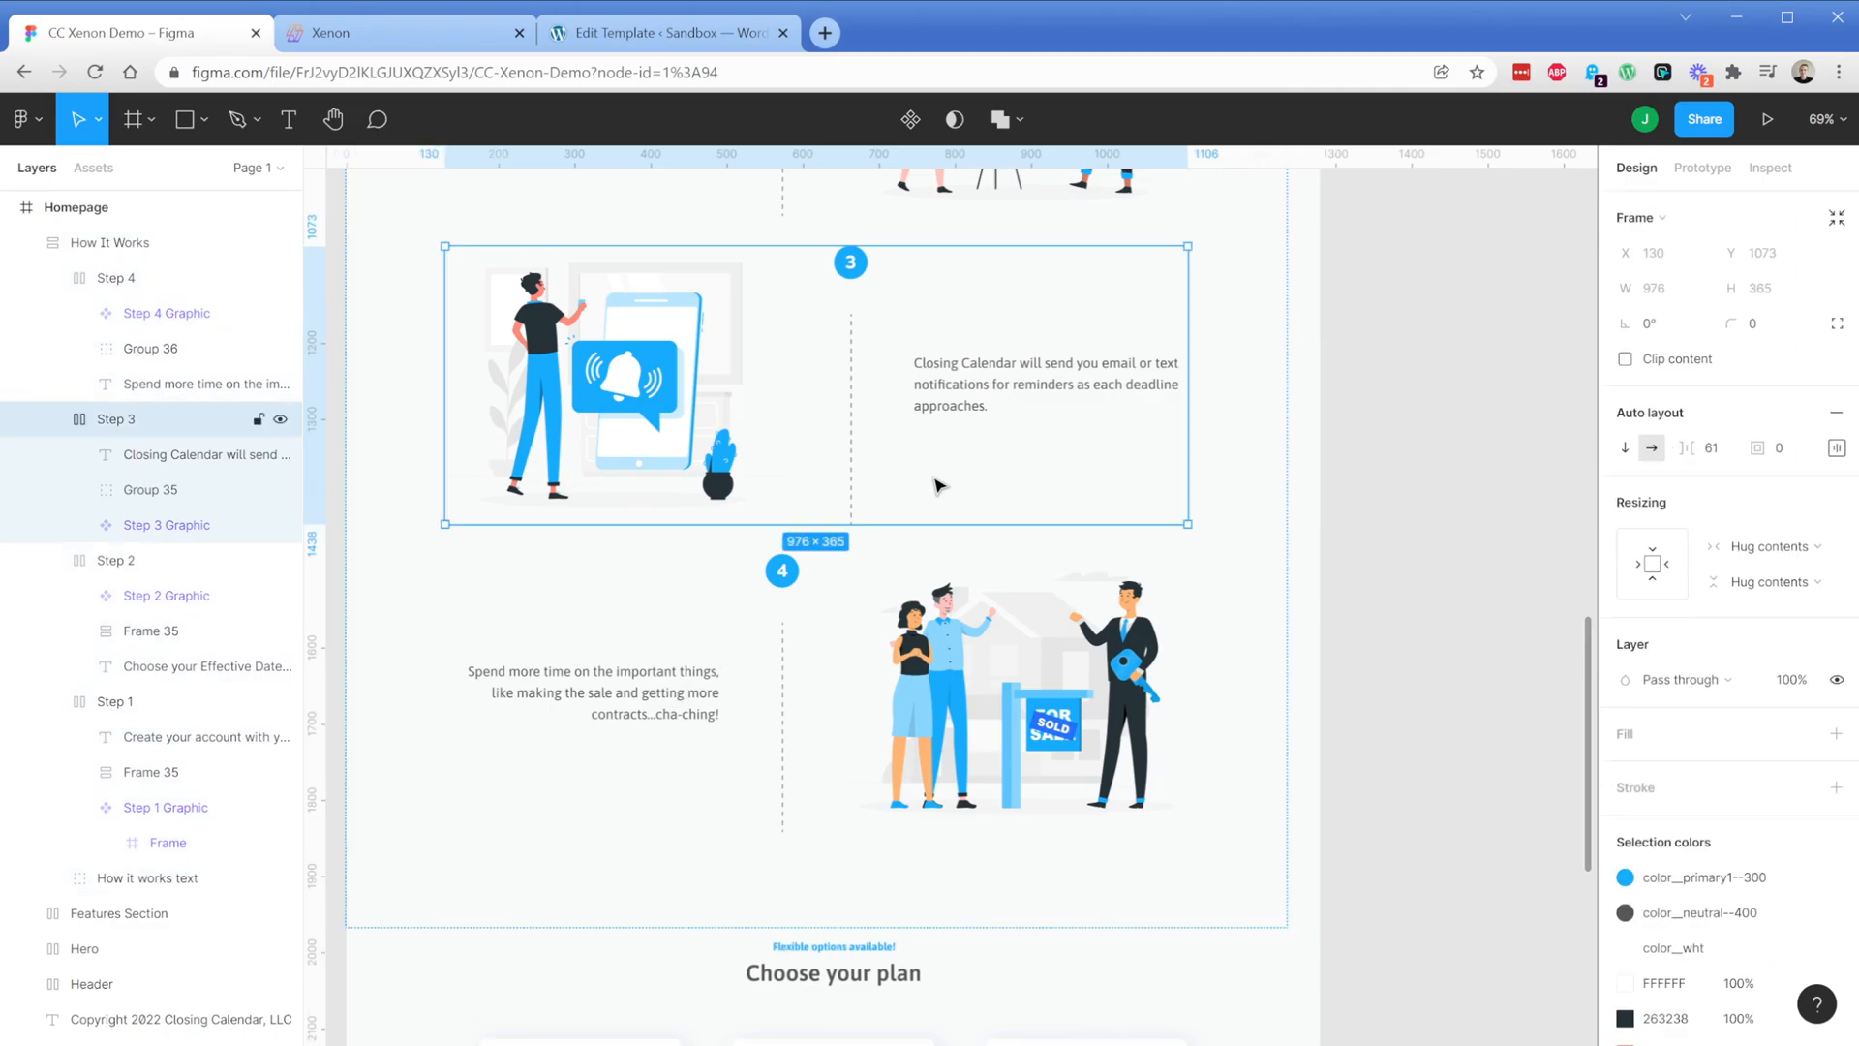
click(1784, 547)
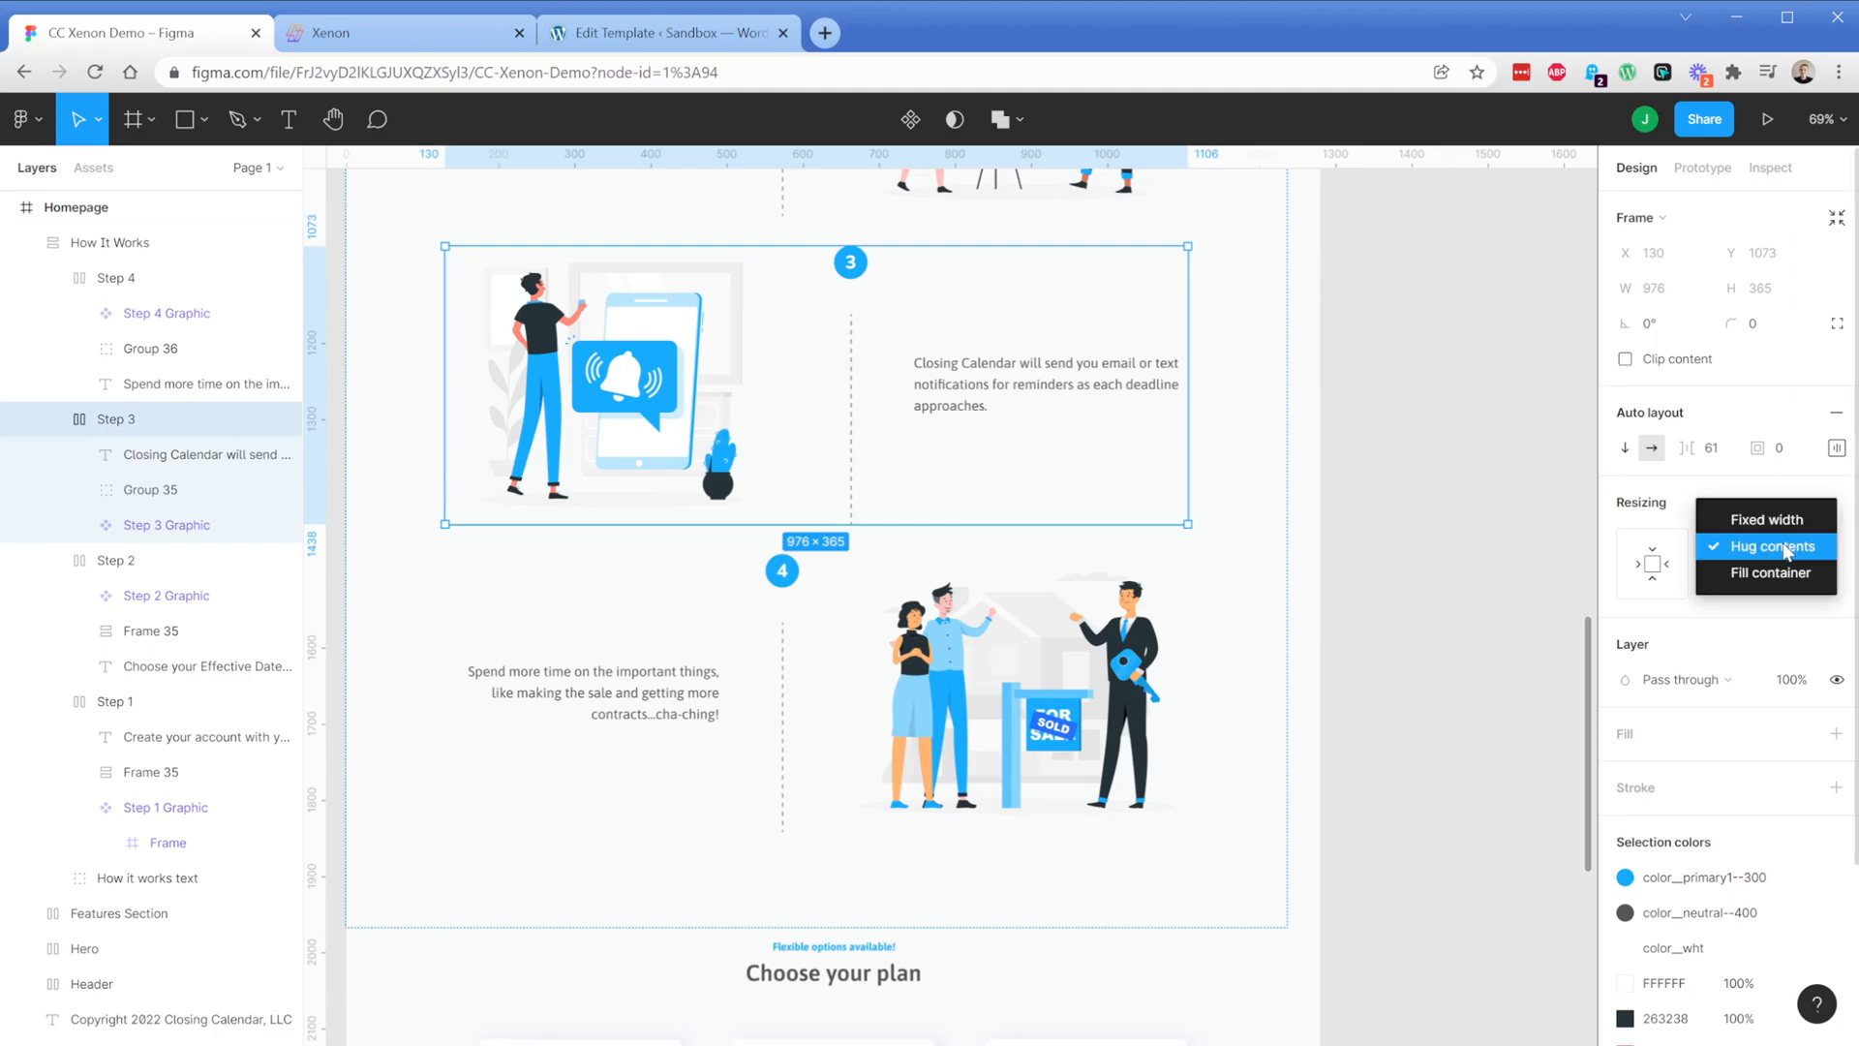
click(1777, 579)
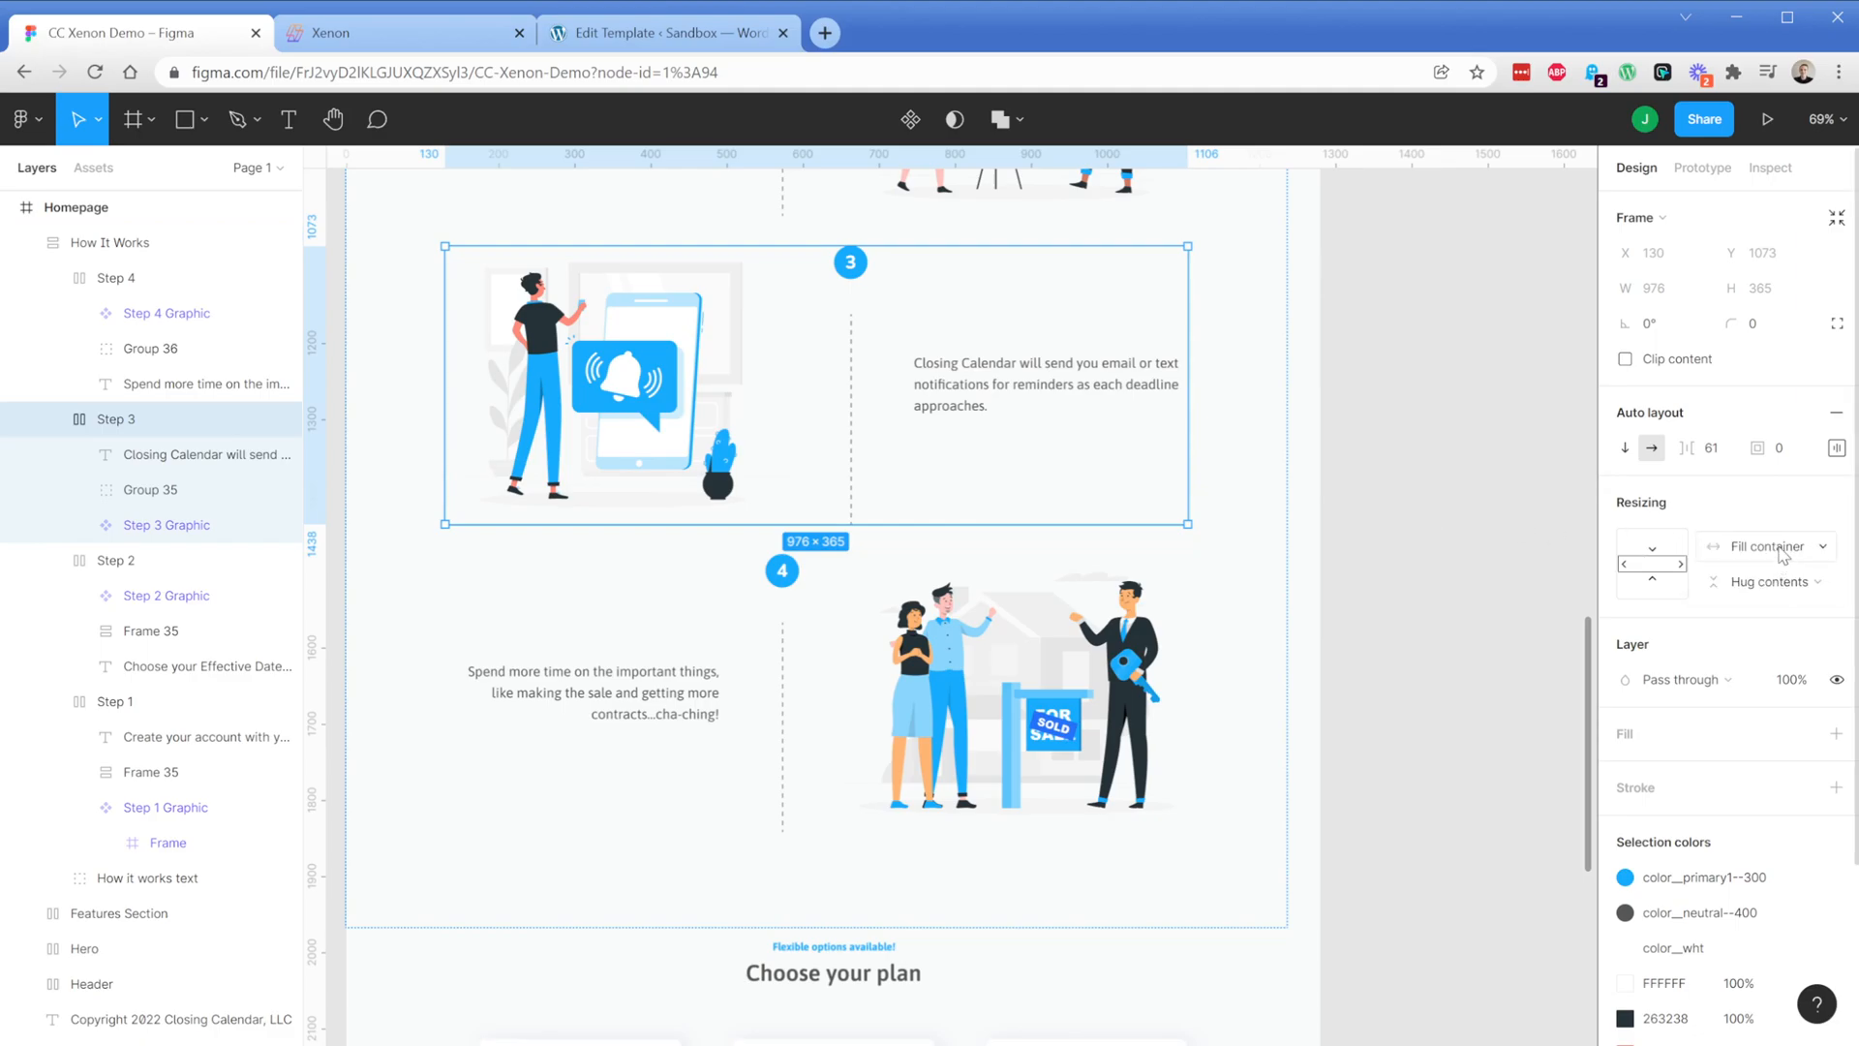
click(1782, 553)
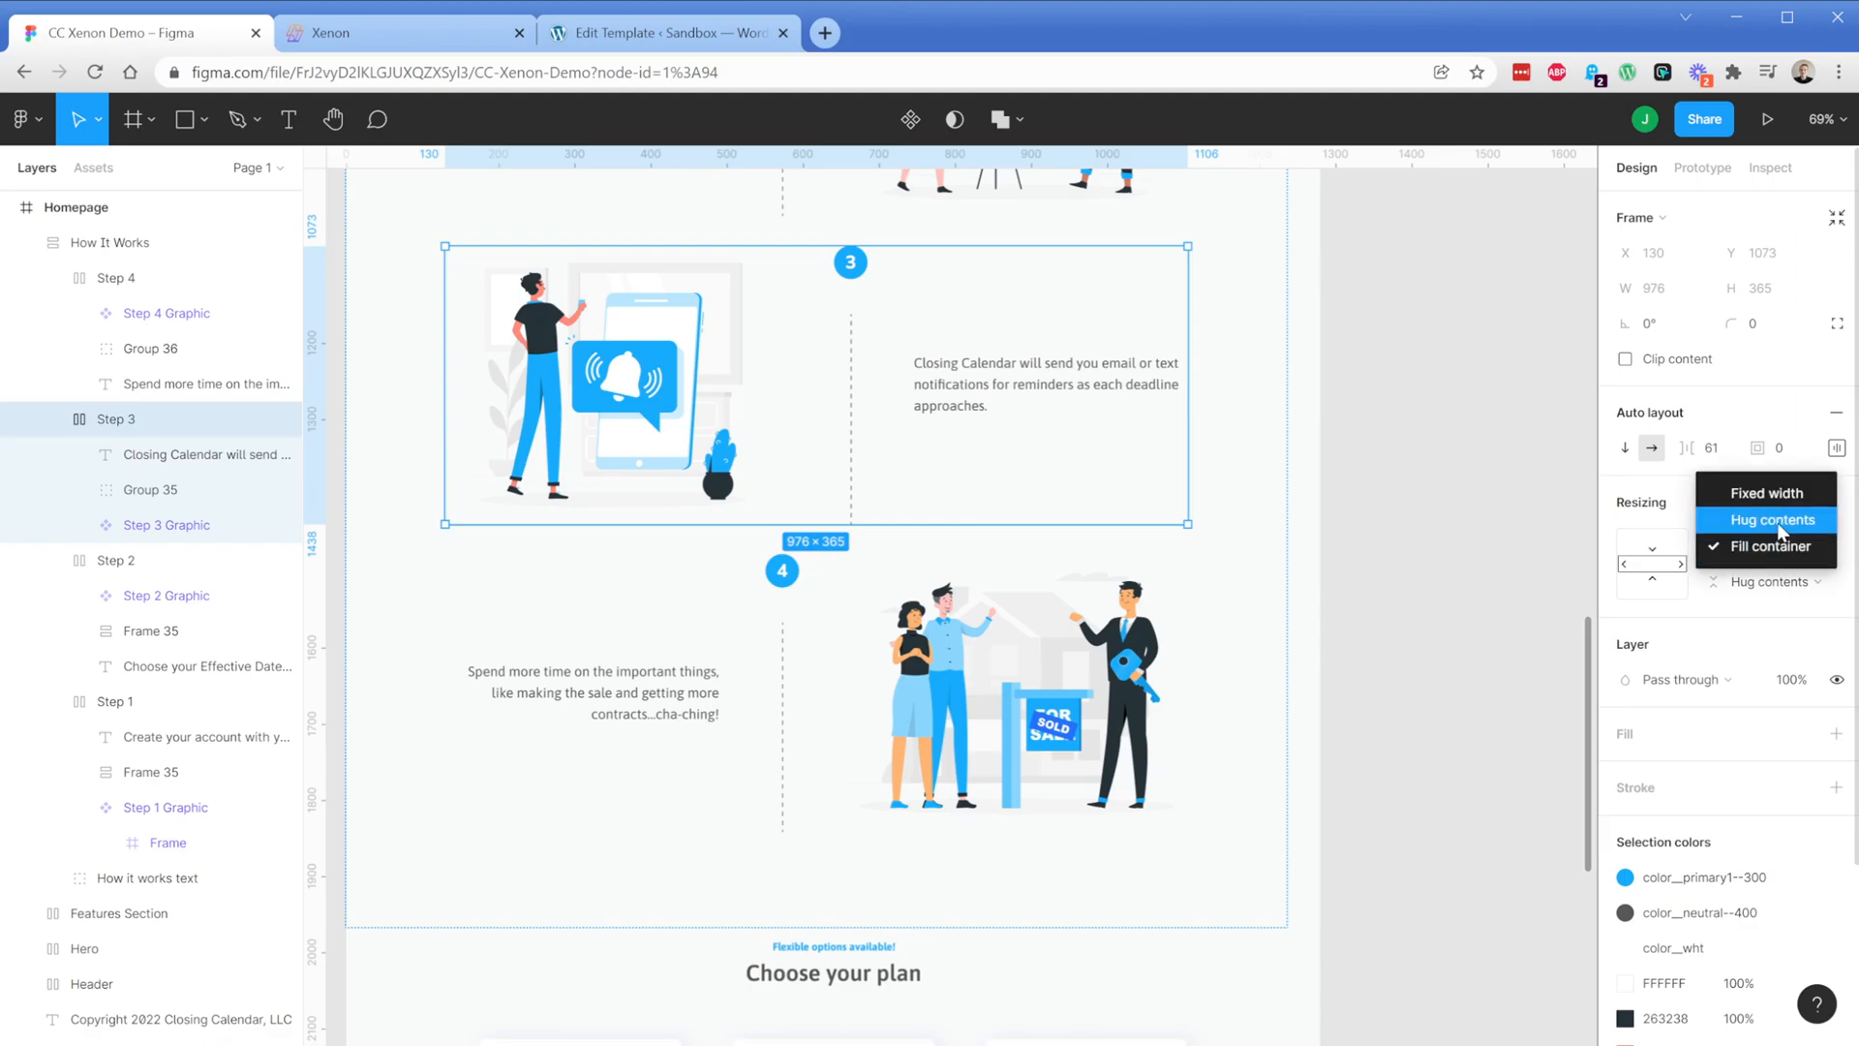
click(1780, 530)
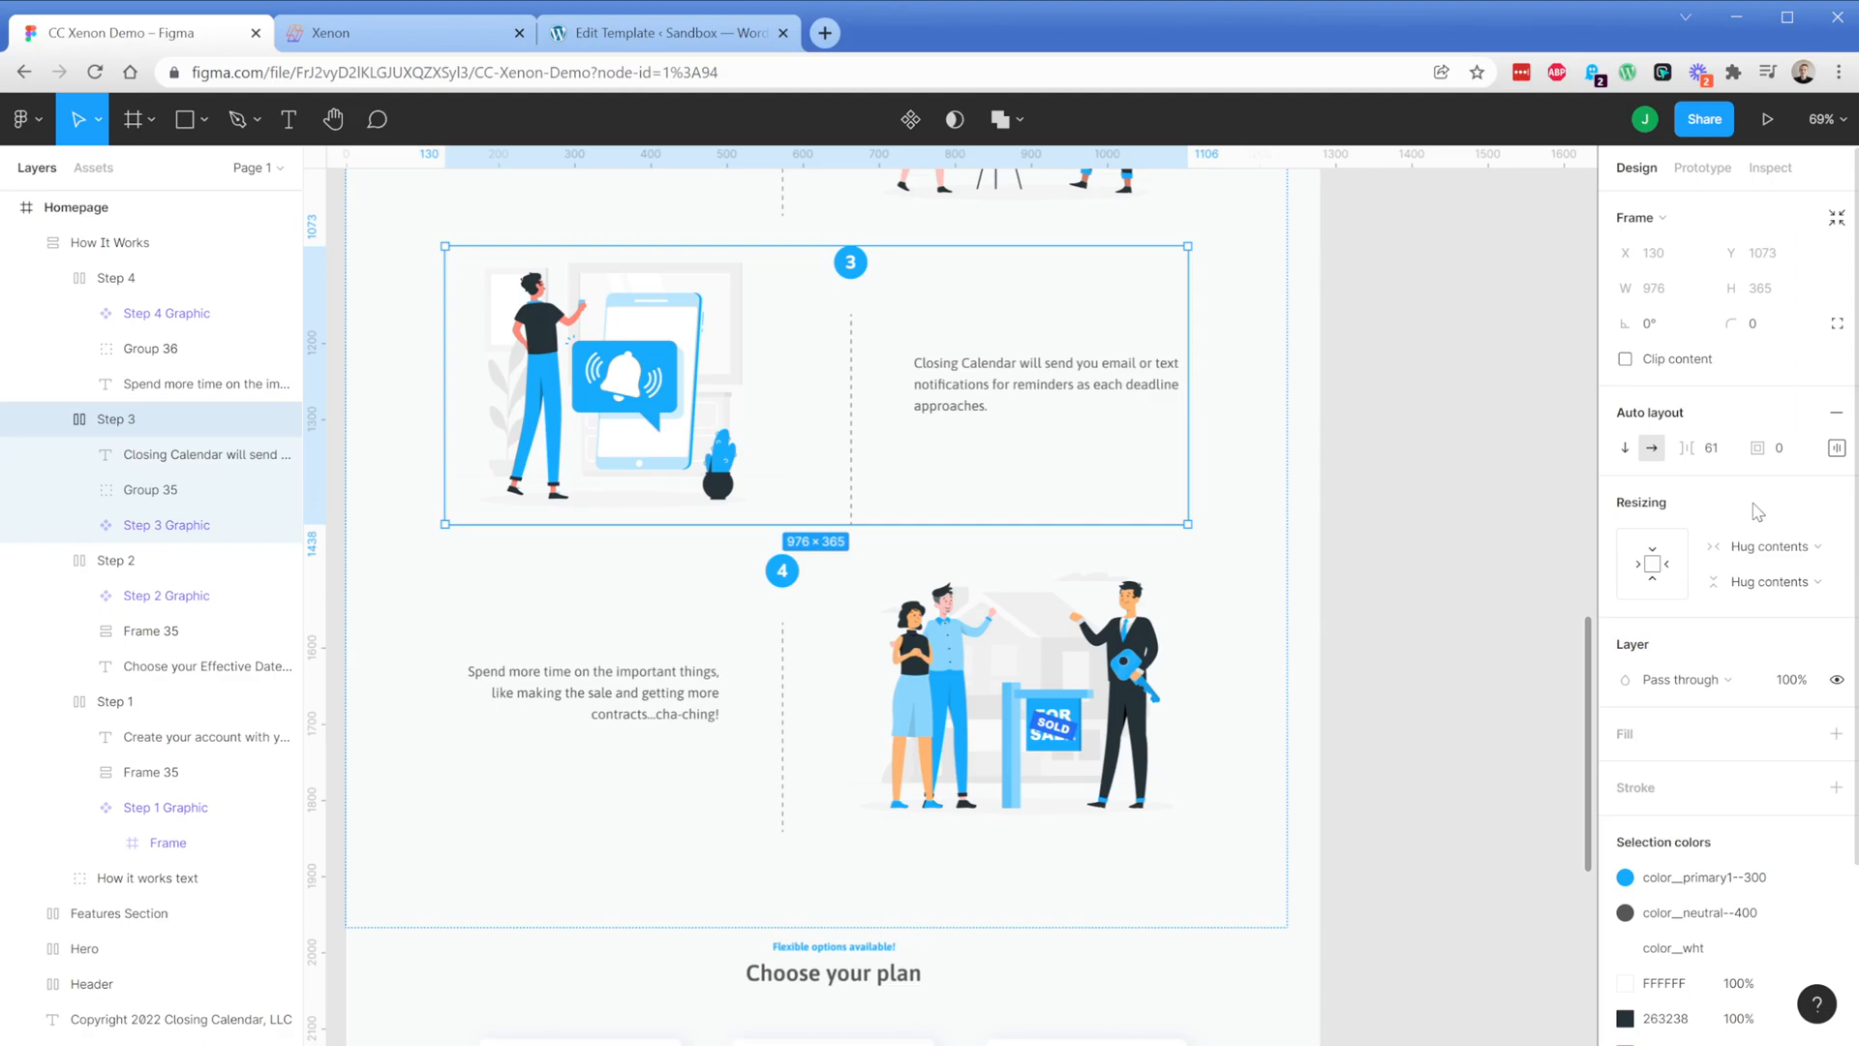
Collapse the How It Works layers and draw a full-width frame of 1280 × 731 around the Choose your plan section
click(97, 243)
click(27, 243)
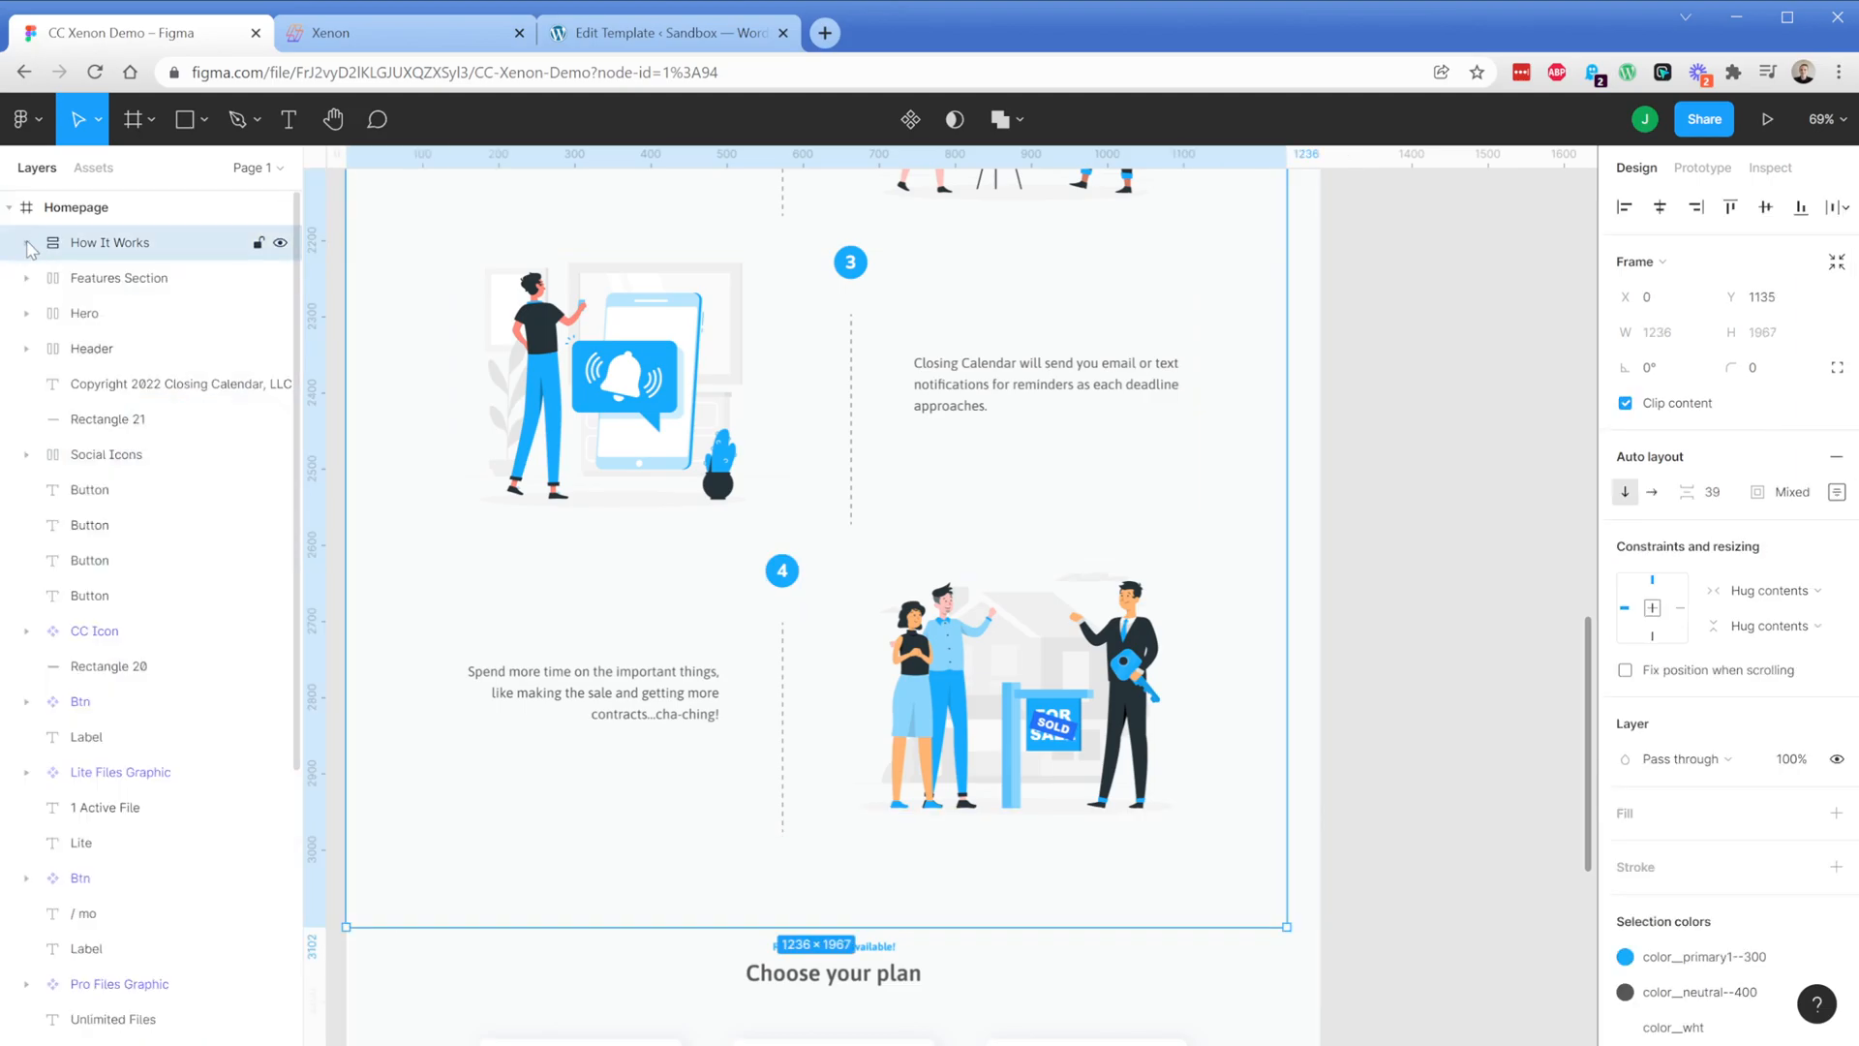
scroll(614, 694, down, 6)
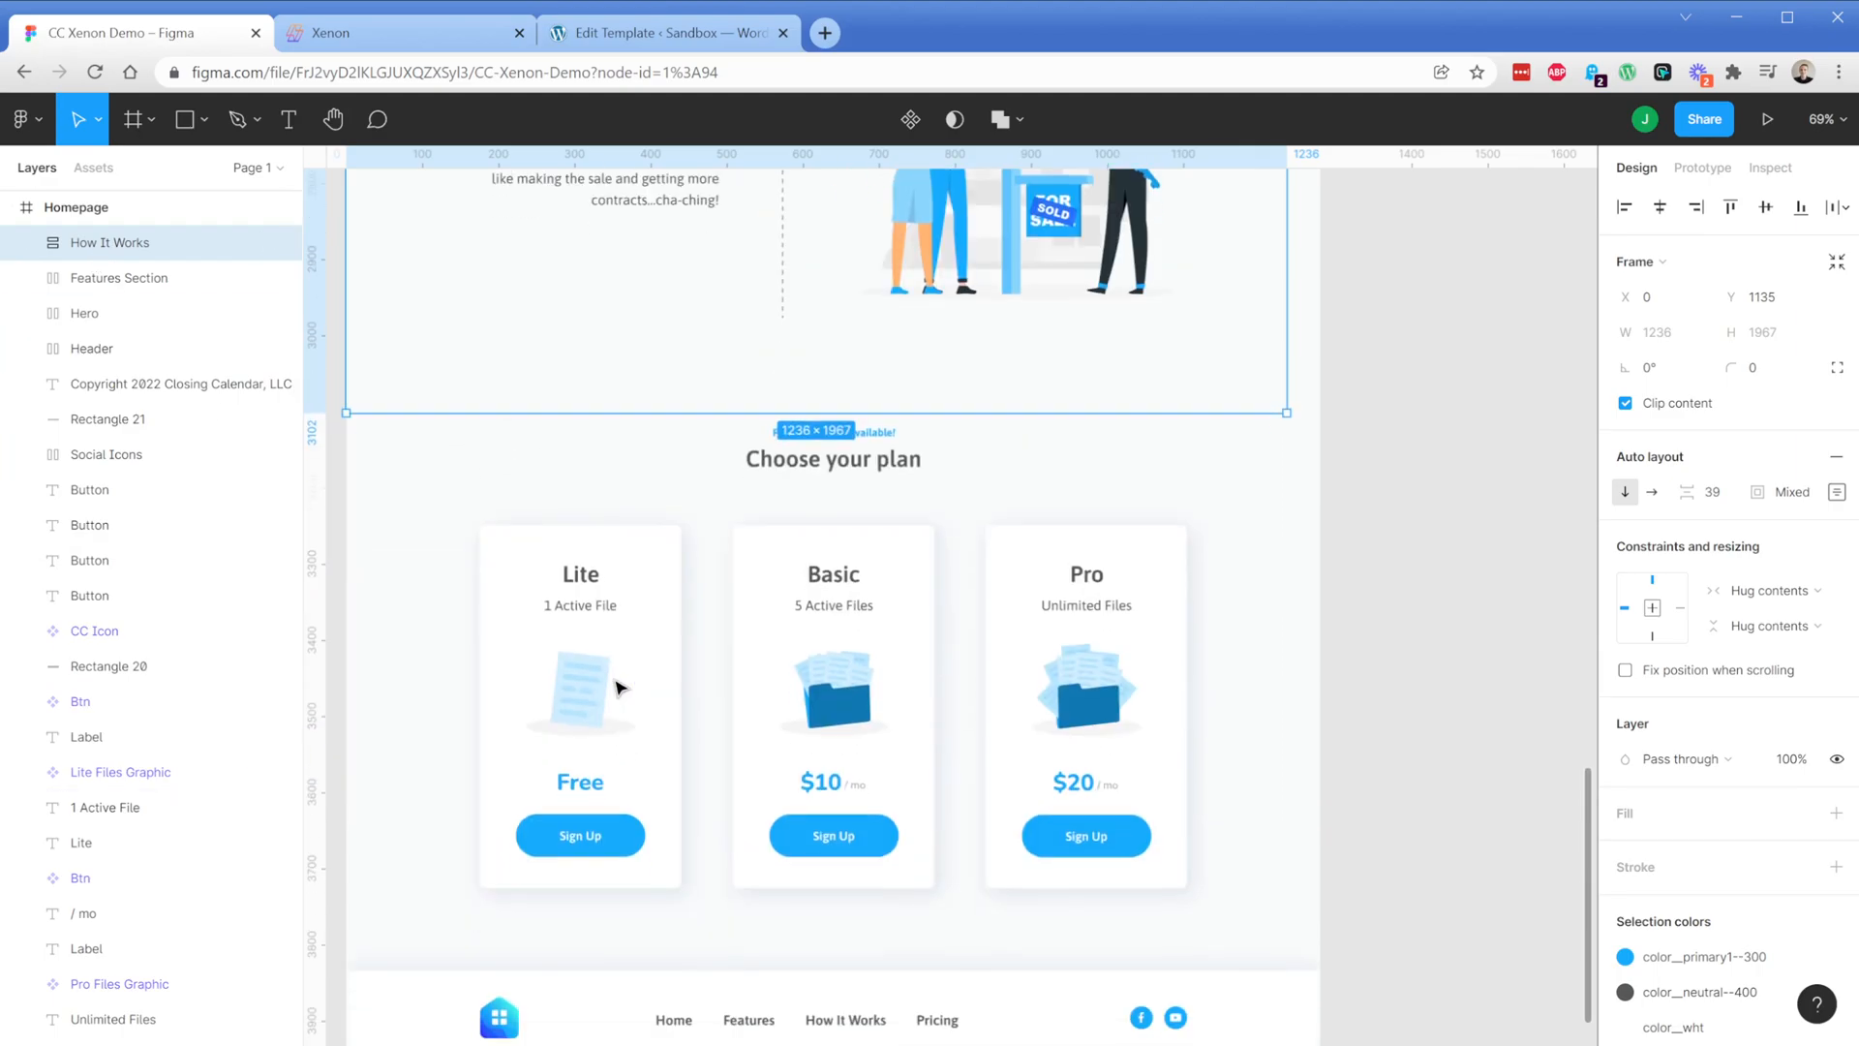
scroll(1380, 477, left, 2)
click(1455, 447)
key(f)
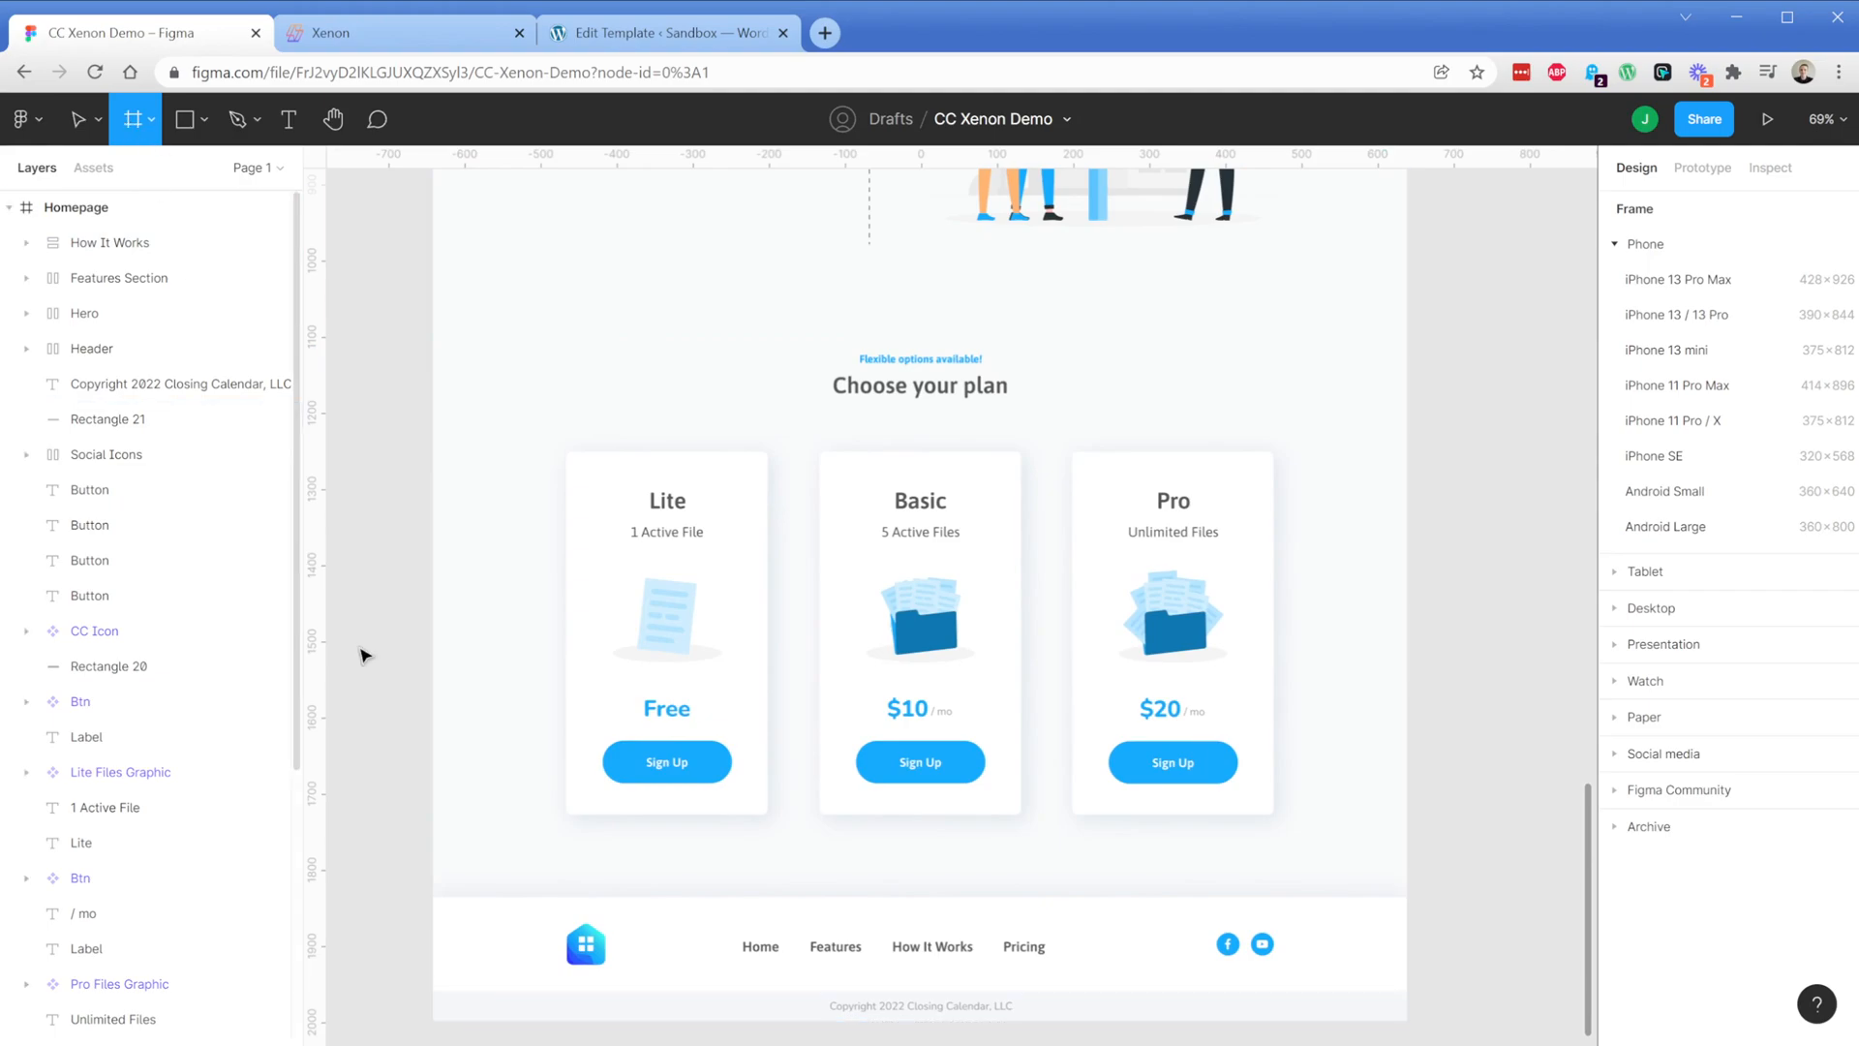
drag(435, 896, 1412, 344)
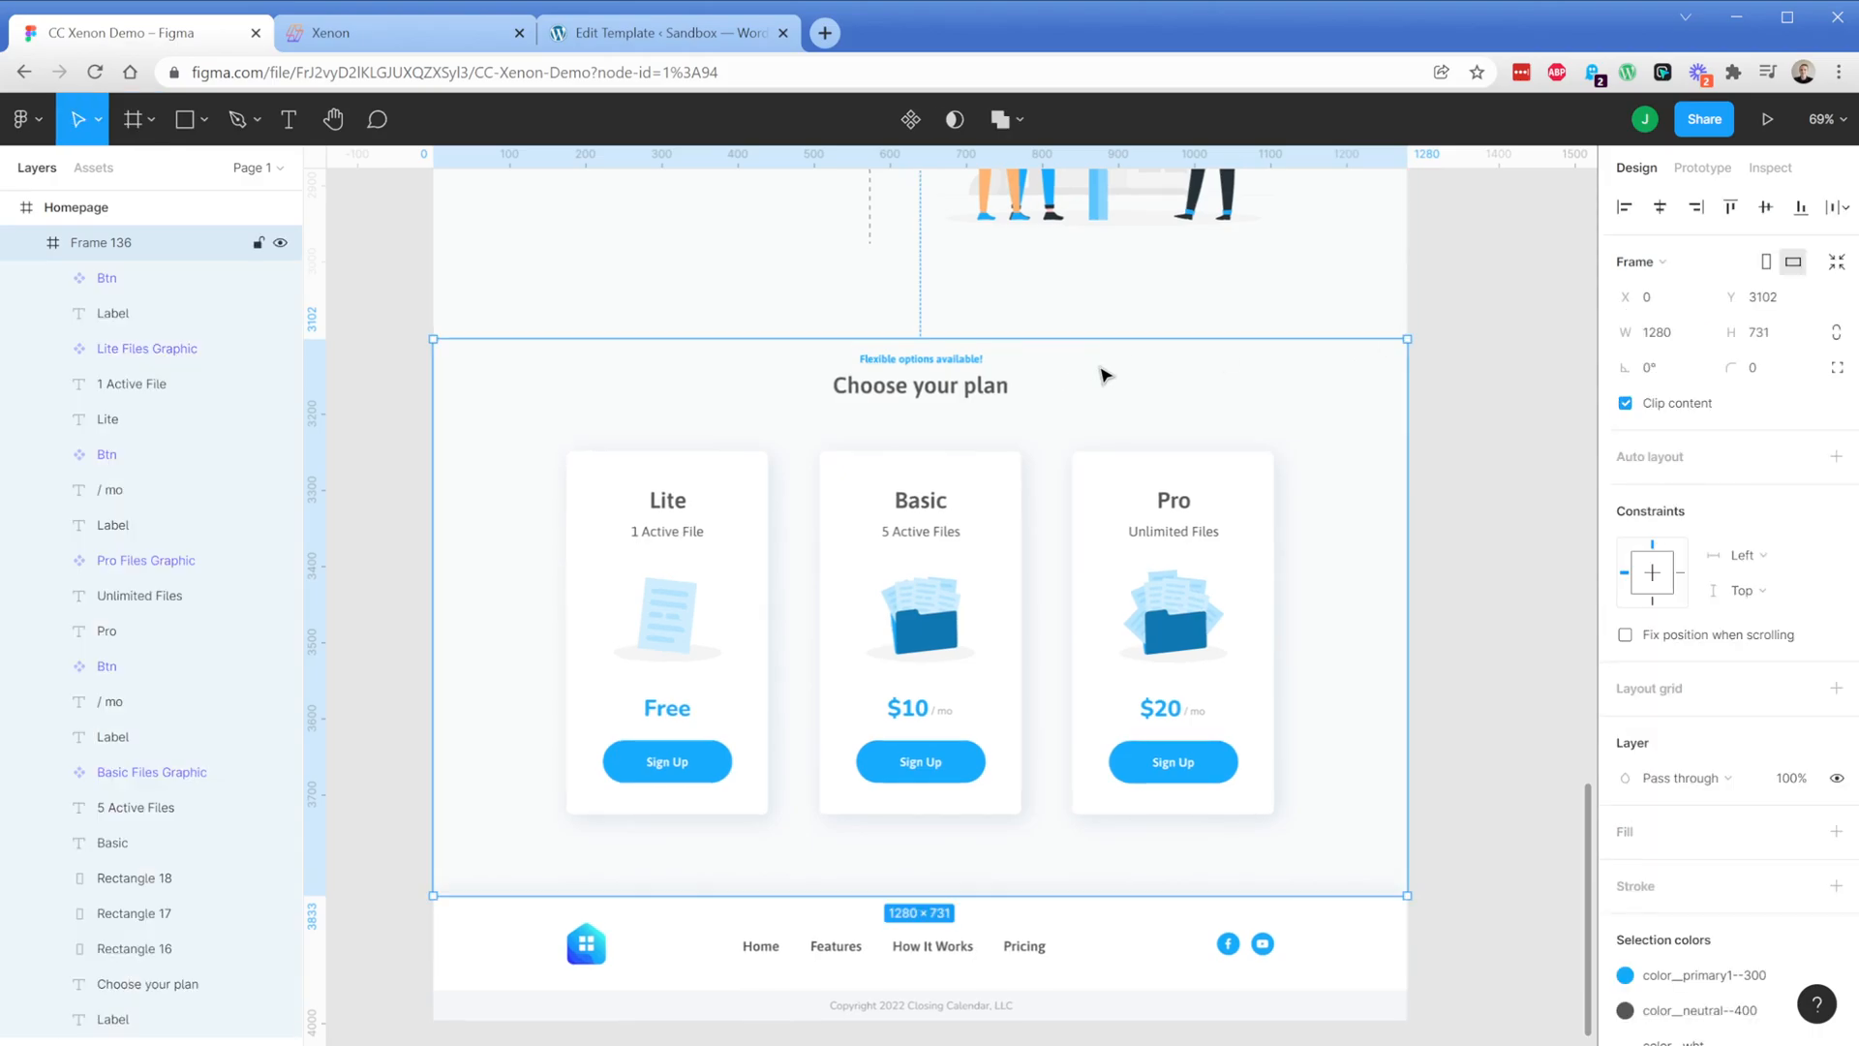
Group the "Choose your plan" heading with the "Flexible options available!" label above it
click(910, 385)
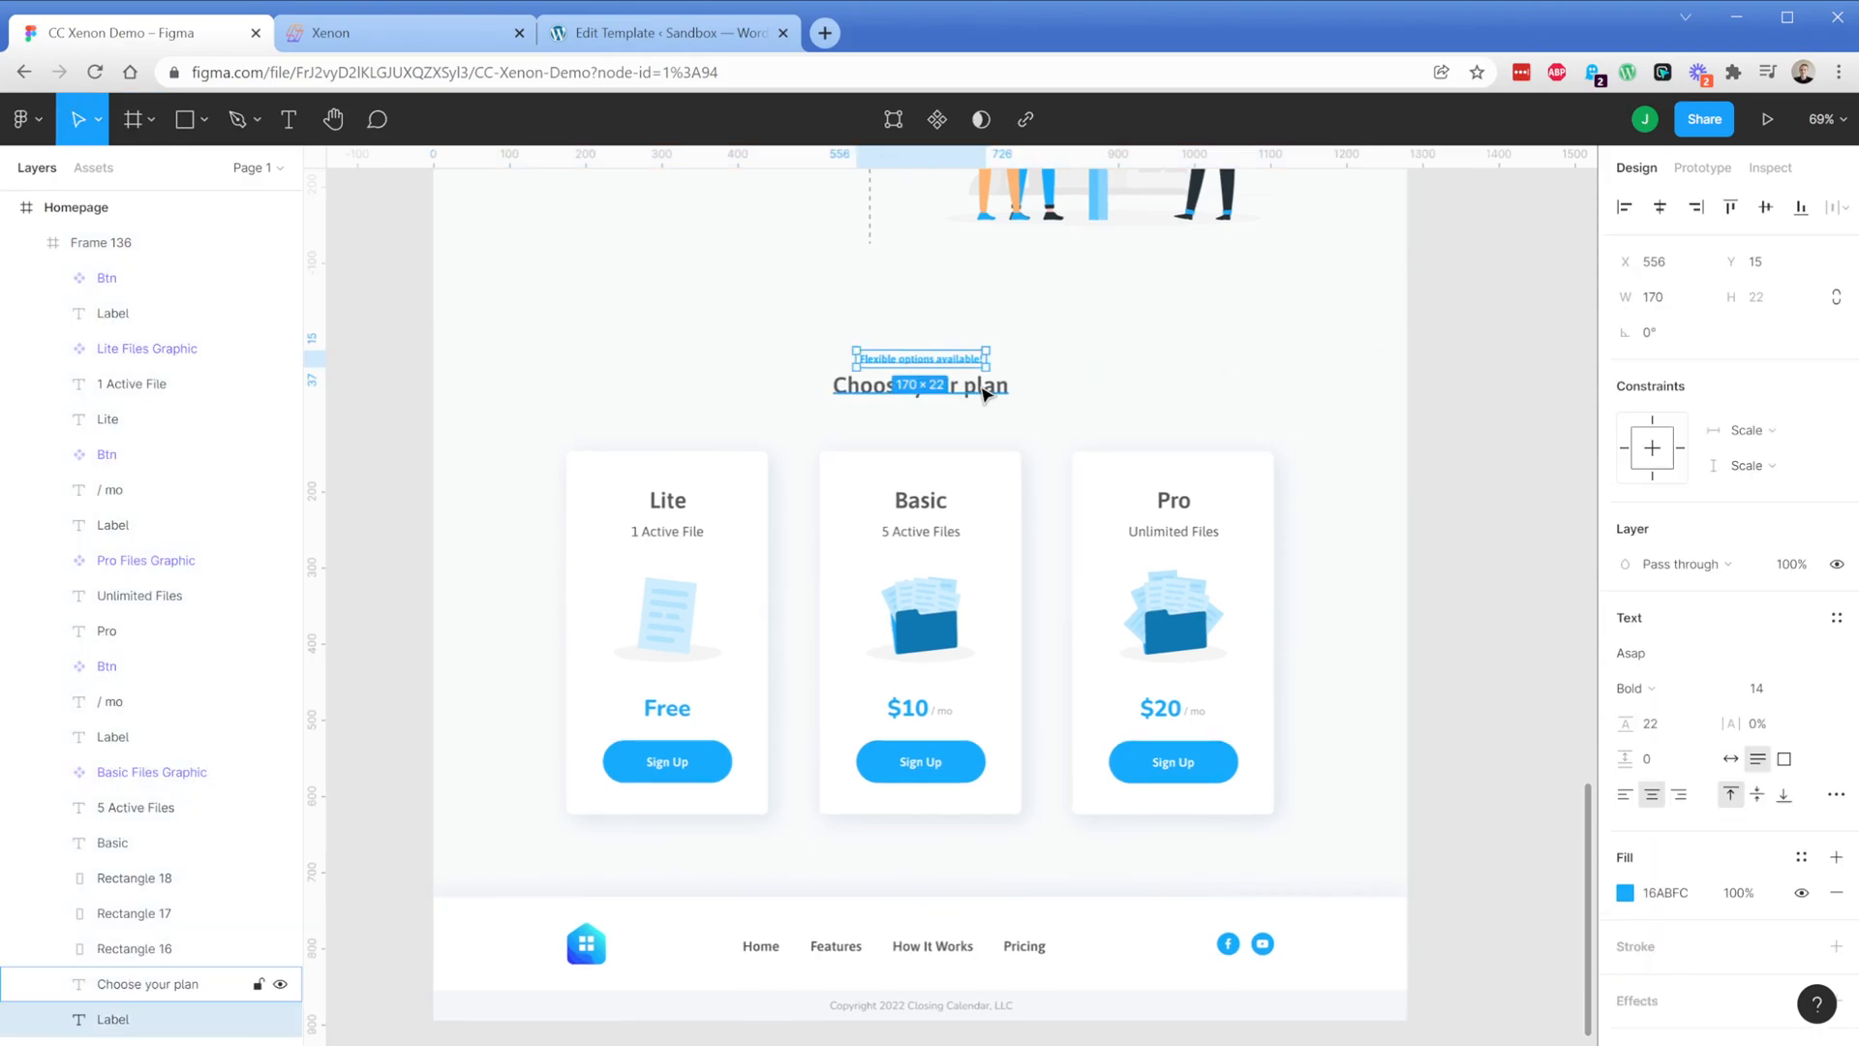
shift+click(919, 359)
key(ctrl+g)
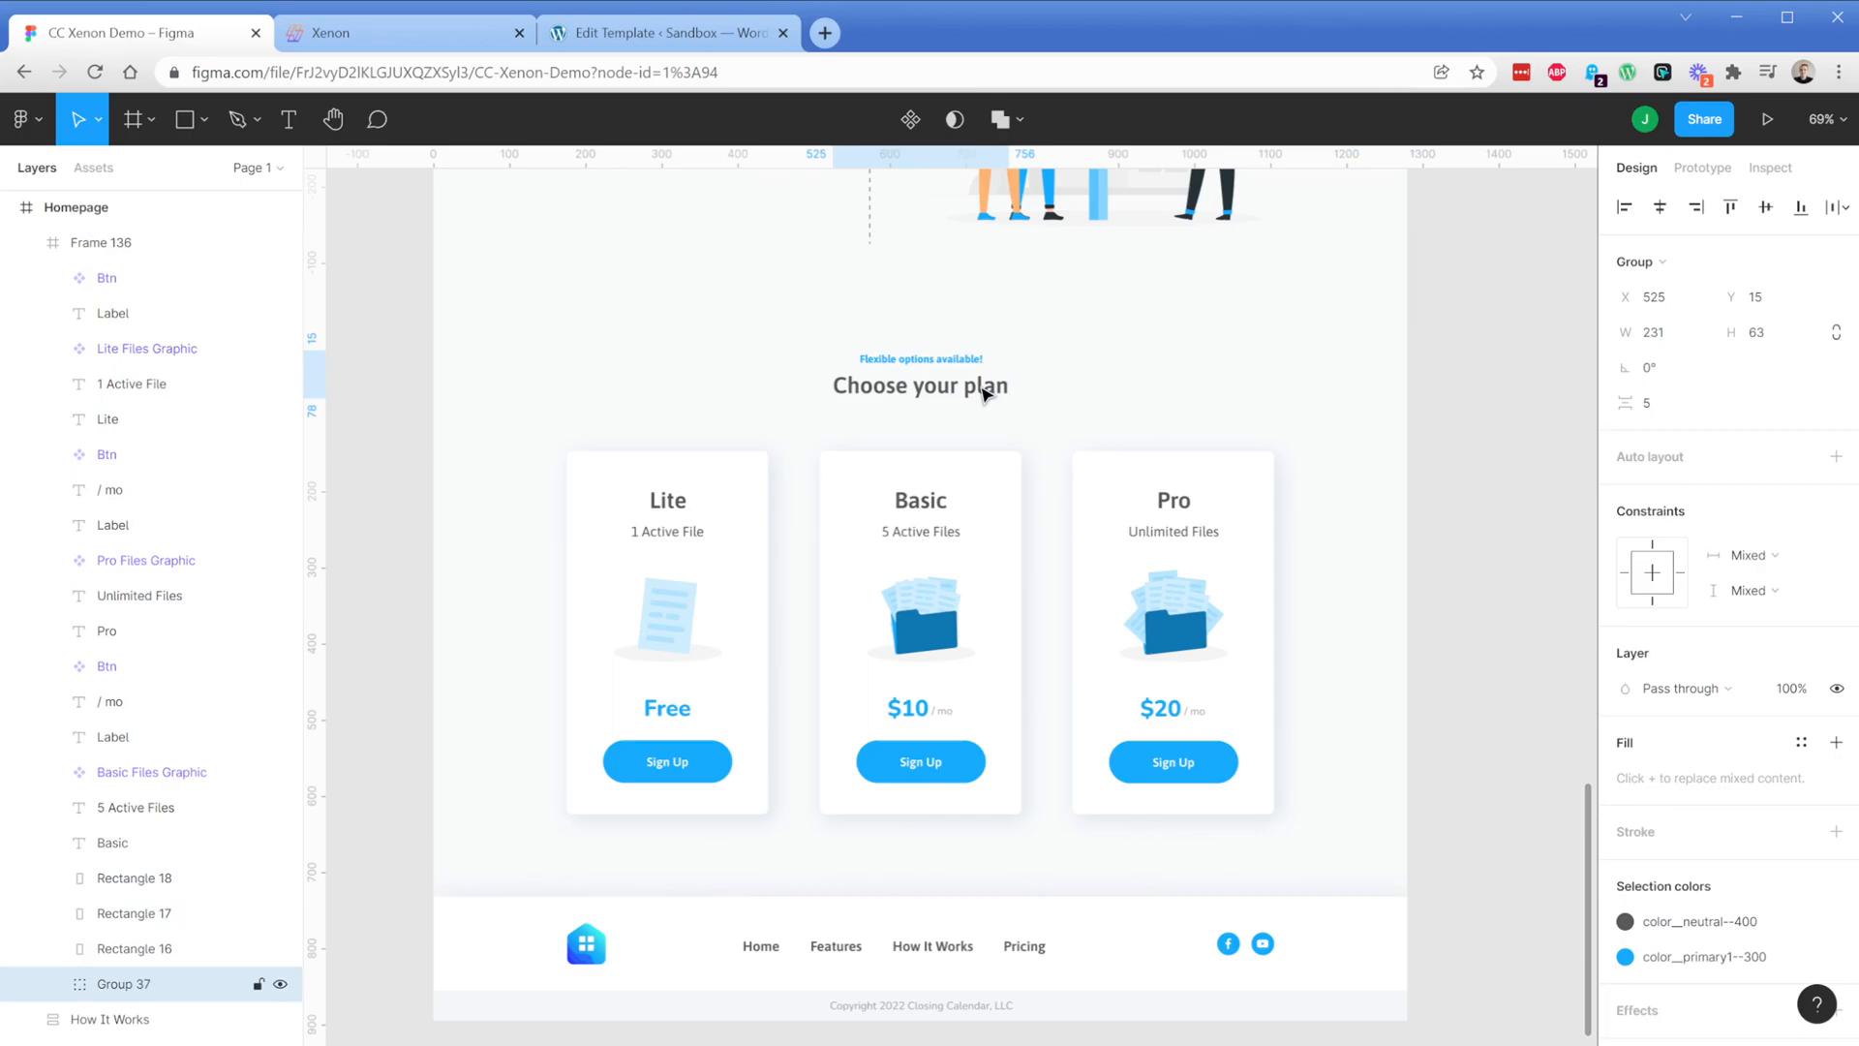
Group the Lite card's title, file count, graphic, Free price and Sign Up button
click(713, 502)
click(670, 506)
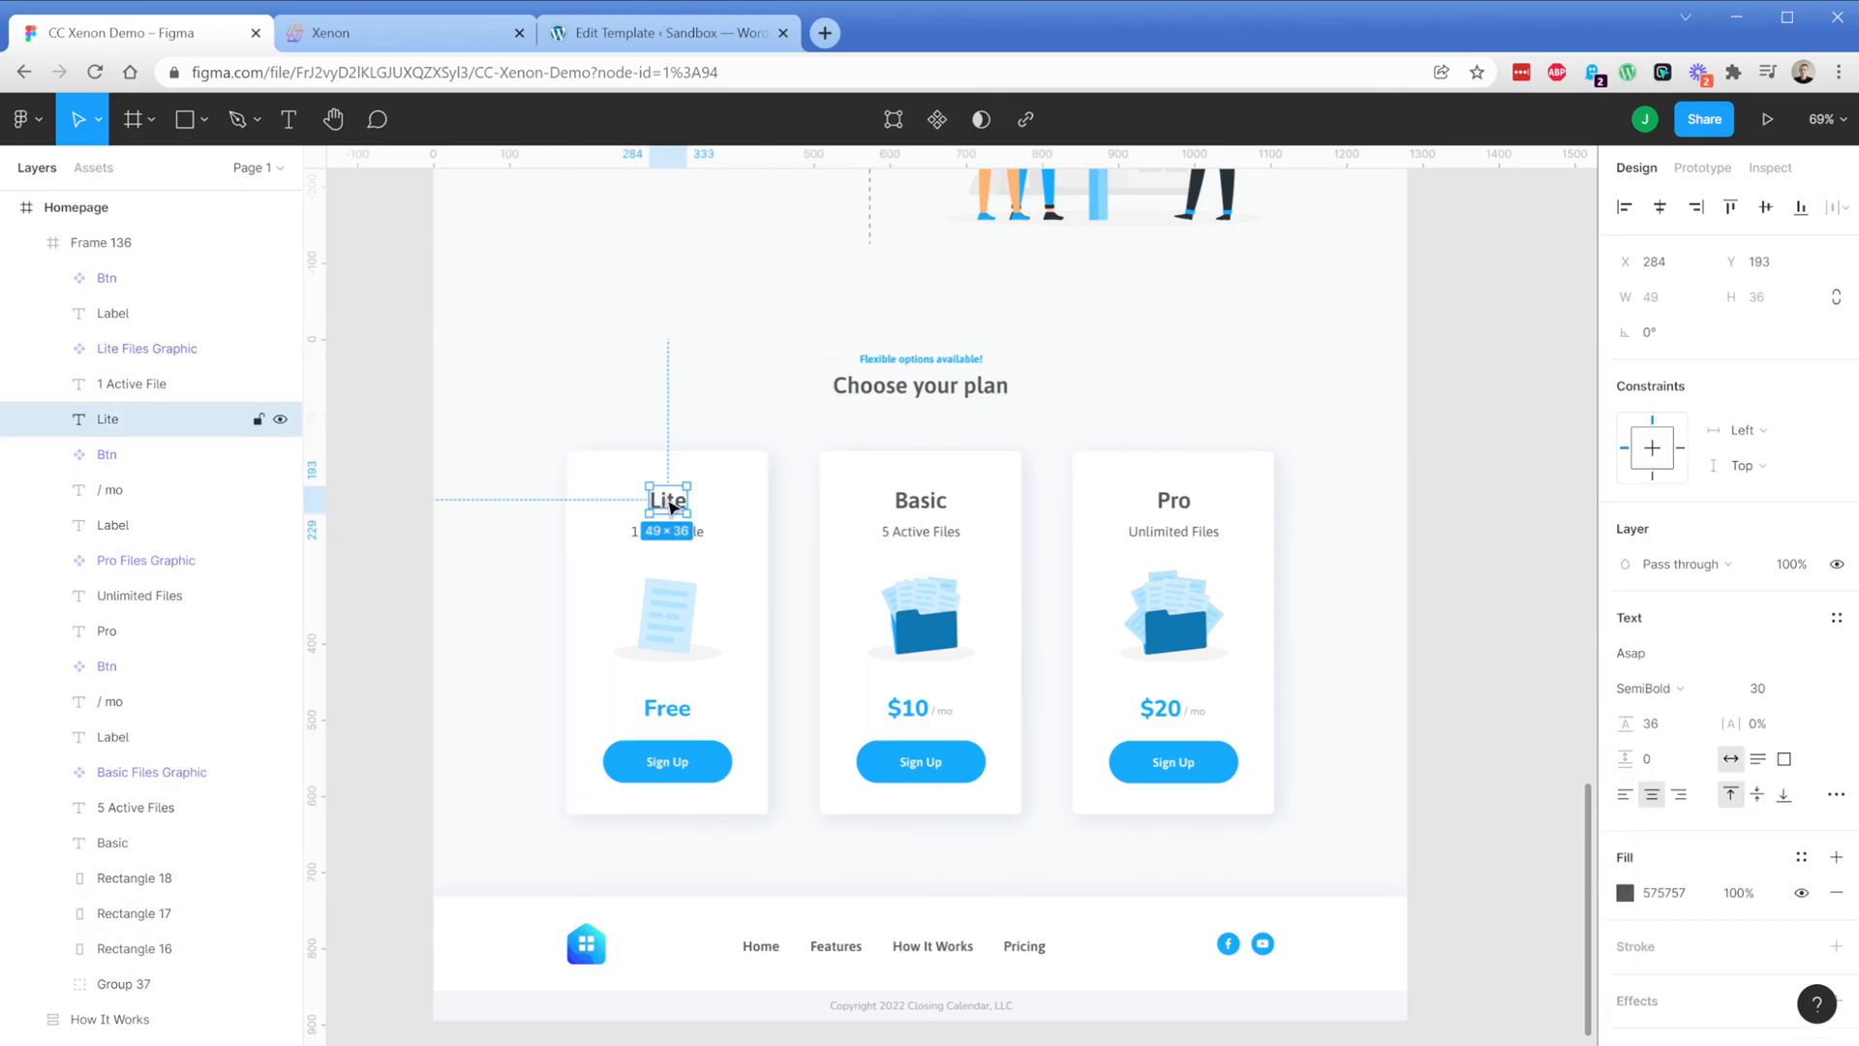
shift+click(693, 531)
shift+click(668, 614)
shift+click(668, 708)
shift+click(668, 762)
key(ctrl+g)
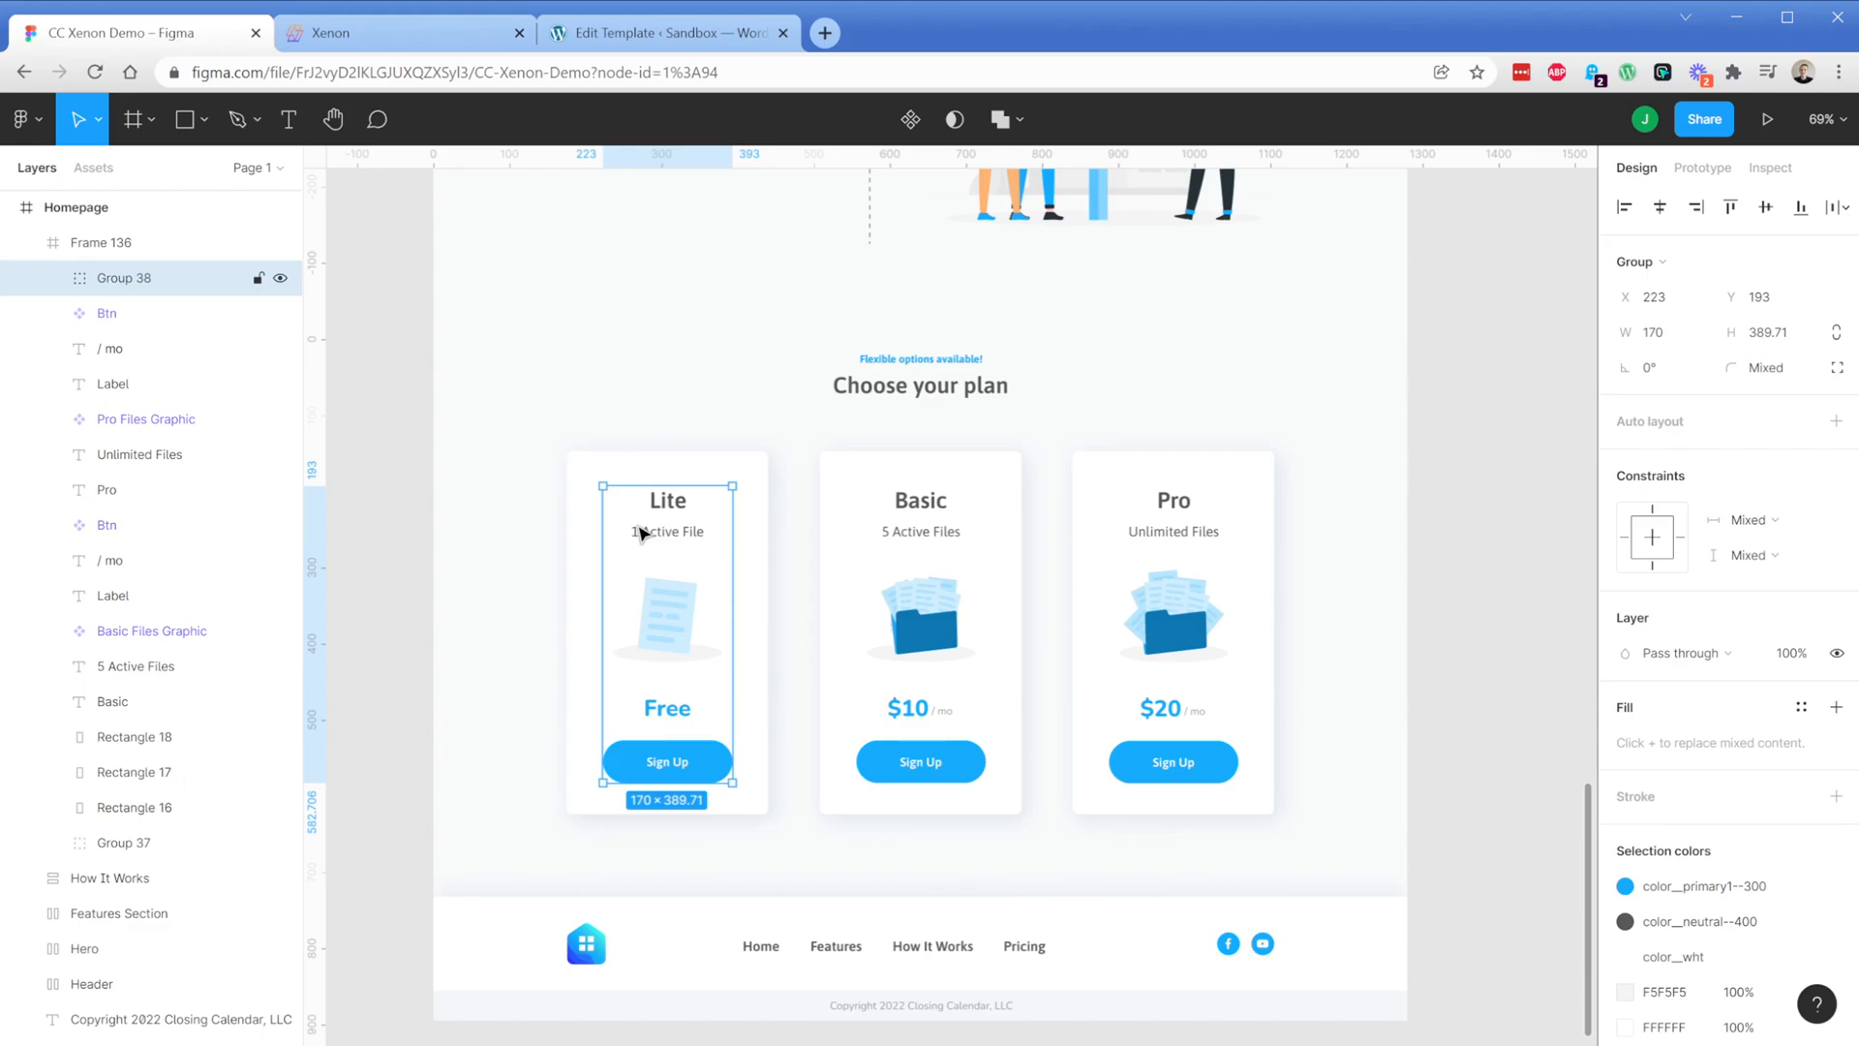
Group the Lite card's content group with its white background rectangle and name the new group Lite
click(585, 504)
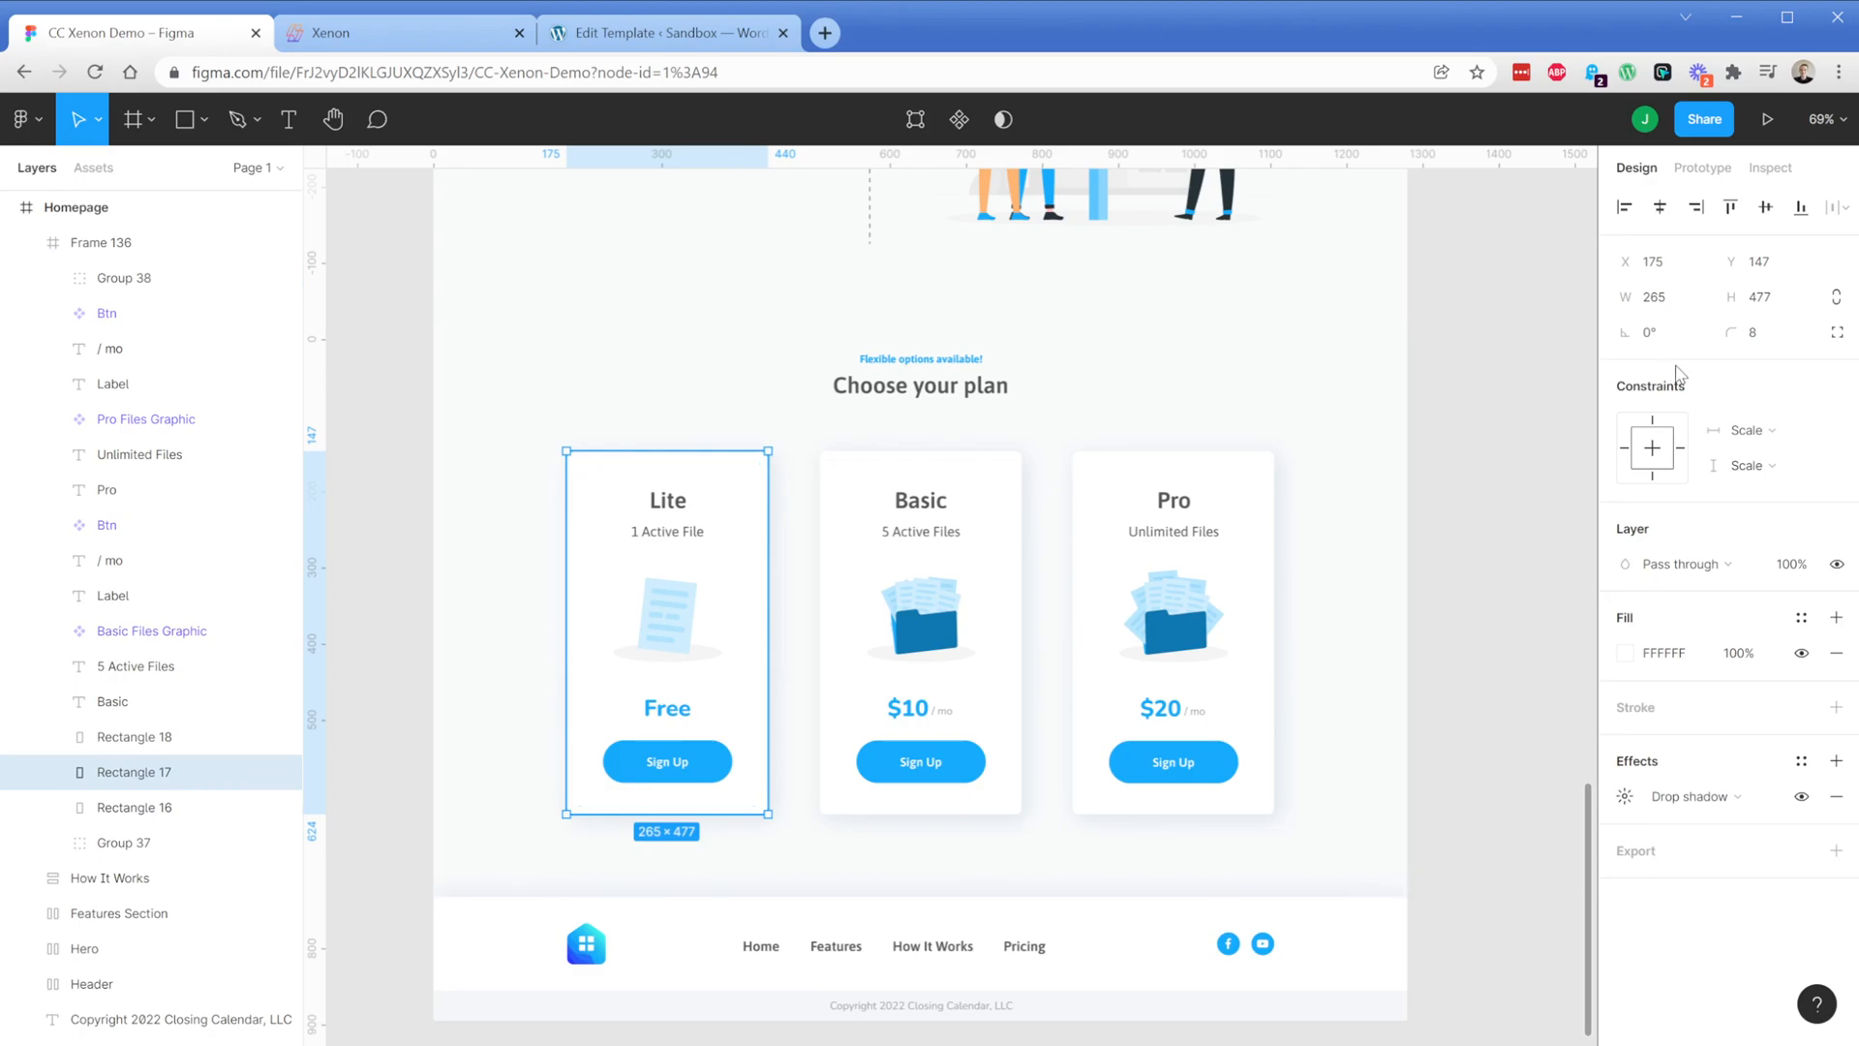
double_click(651, 572)
key(Escape)
click(115, 287)
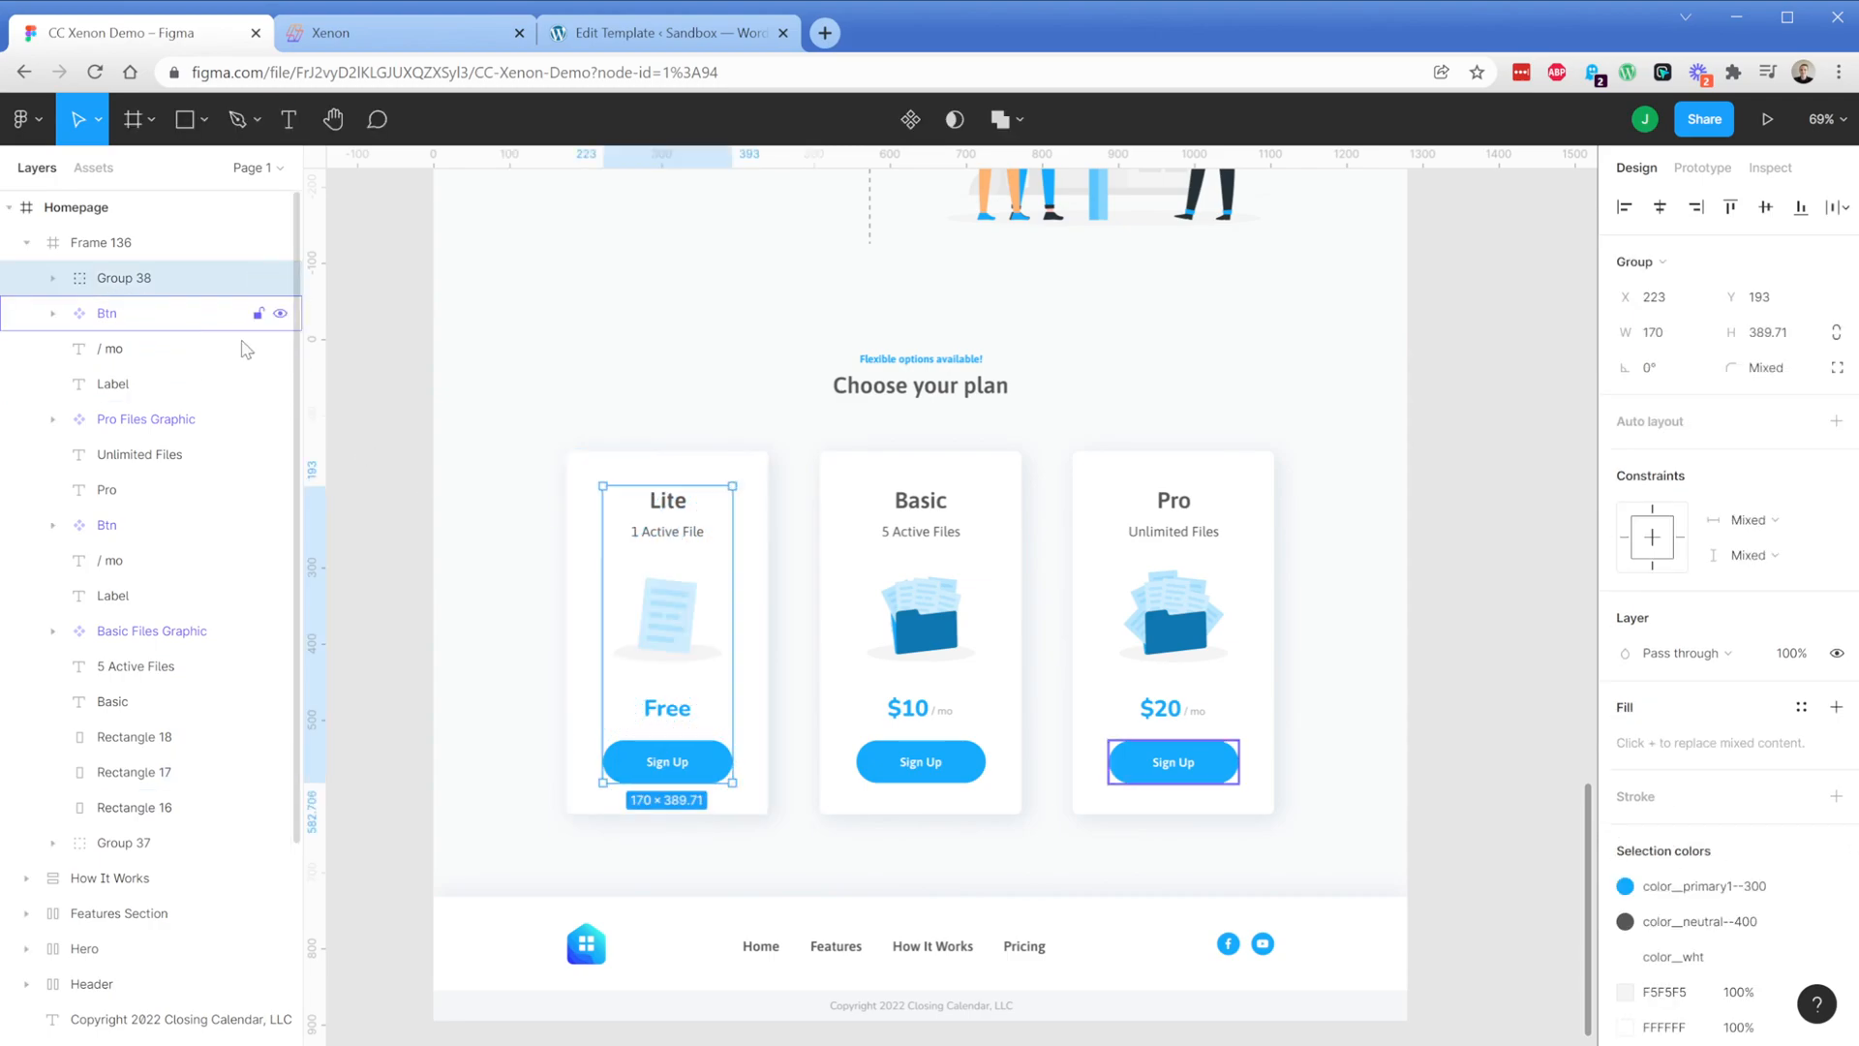
shift+click(587, 475)
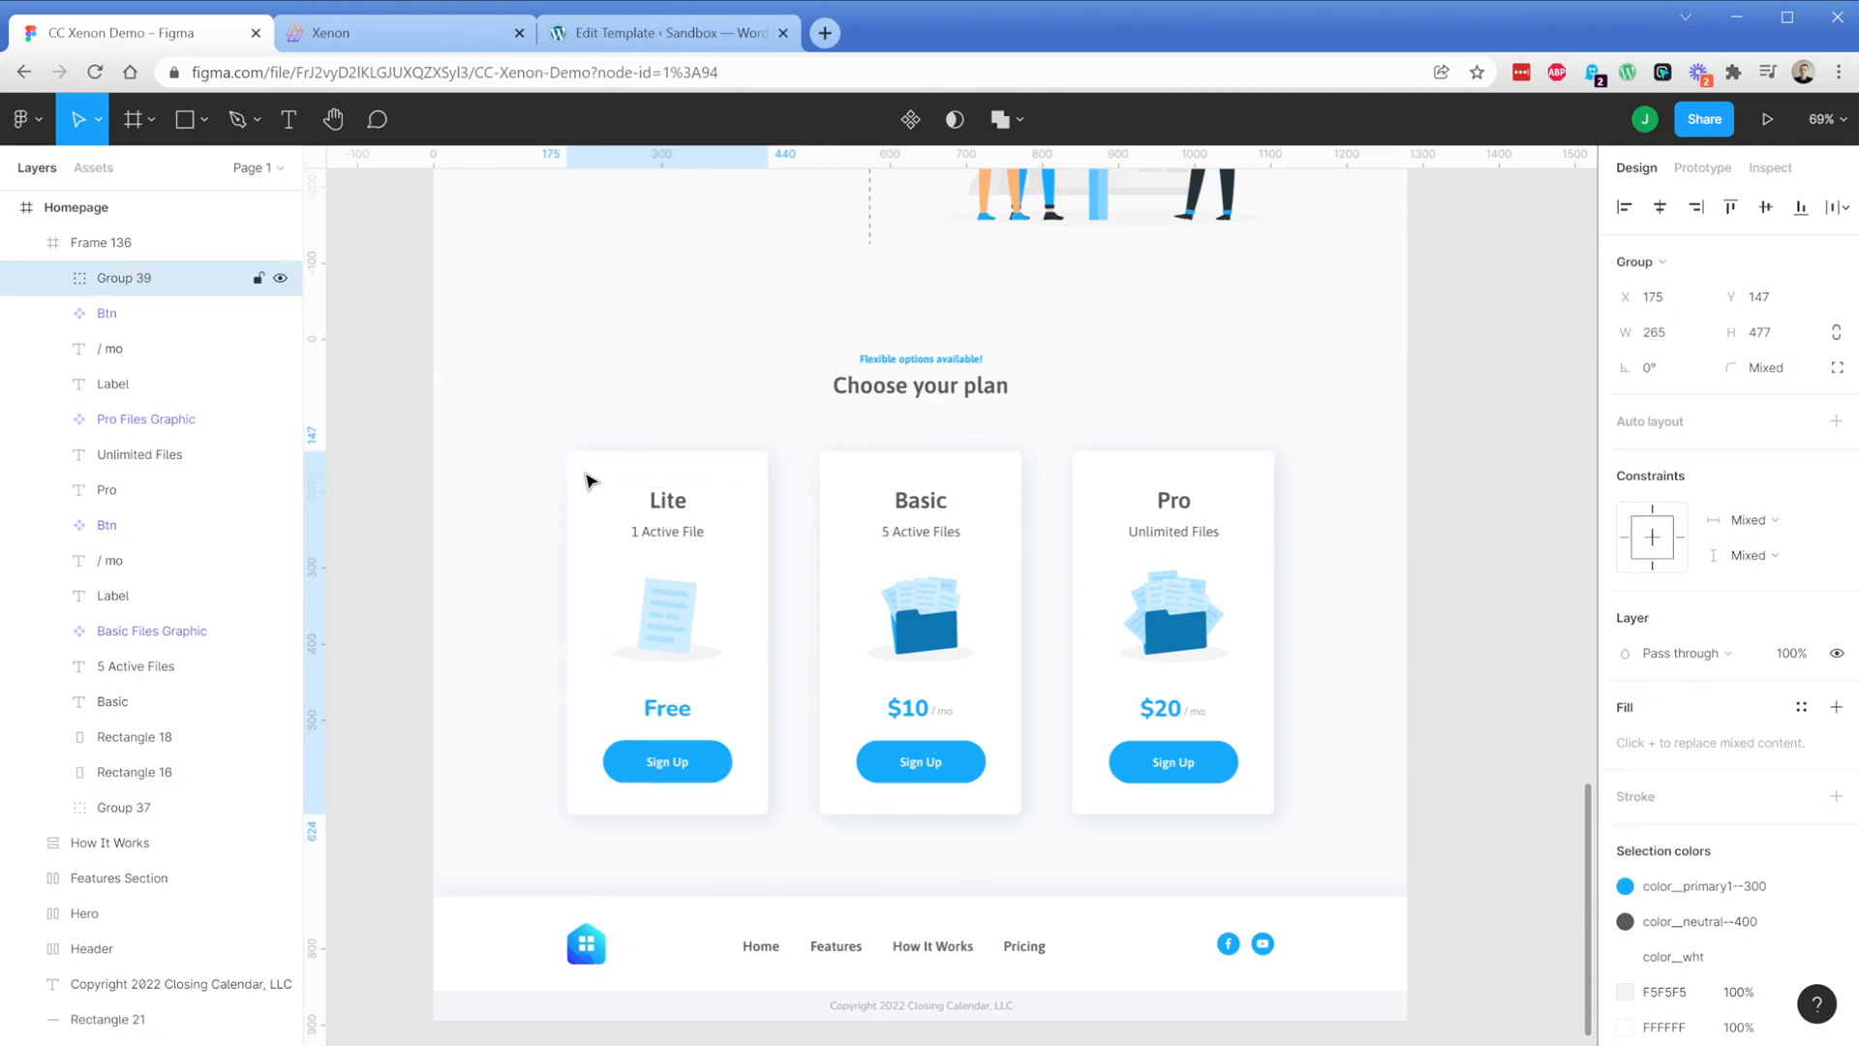
key(ctrl+g)
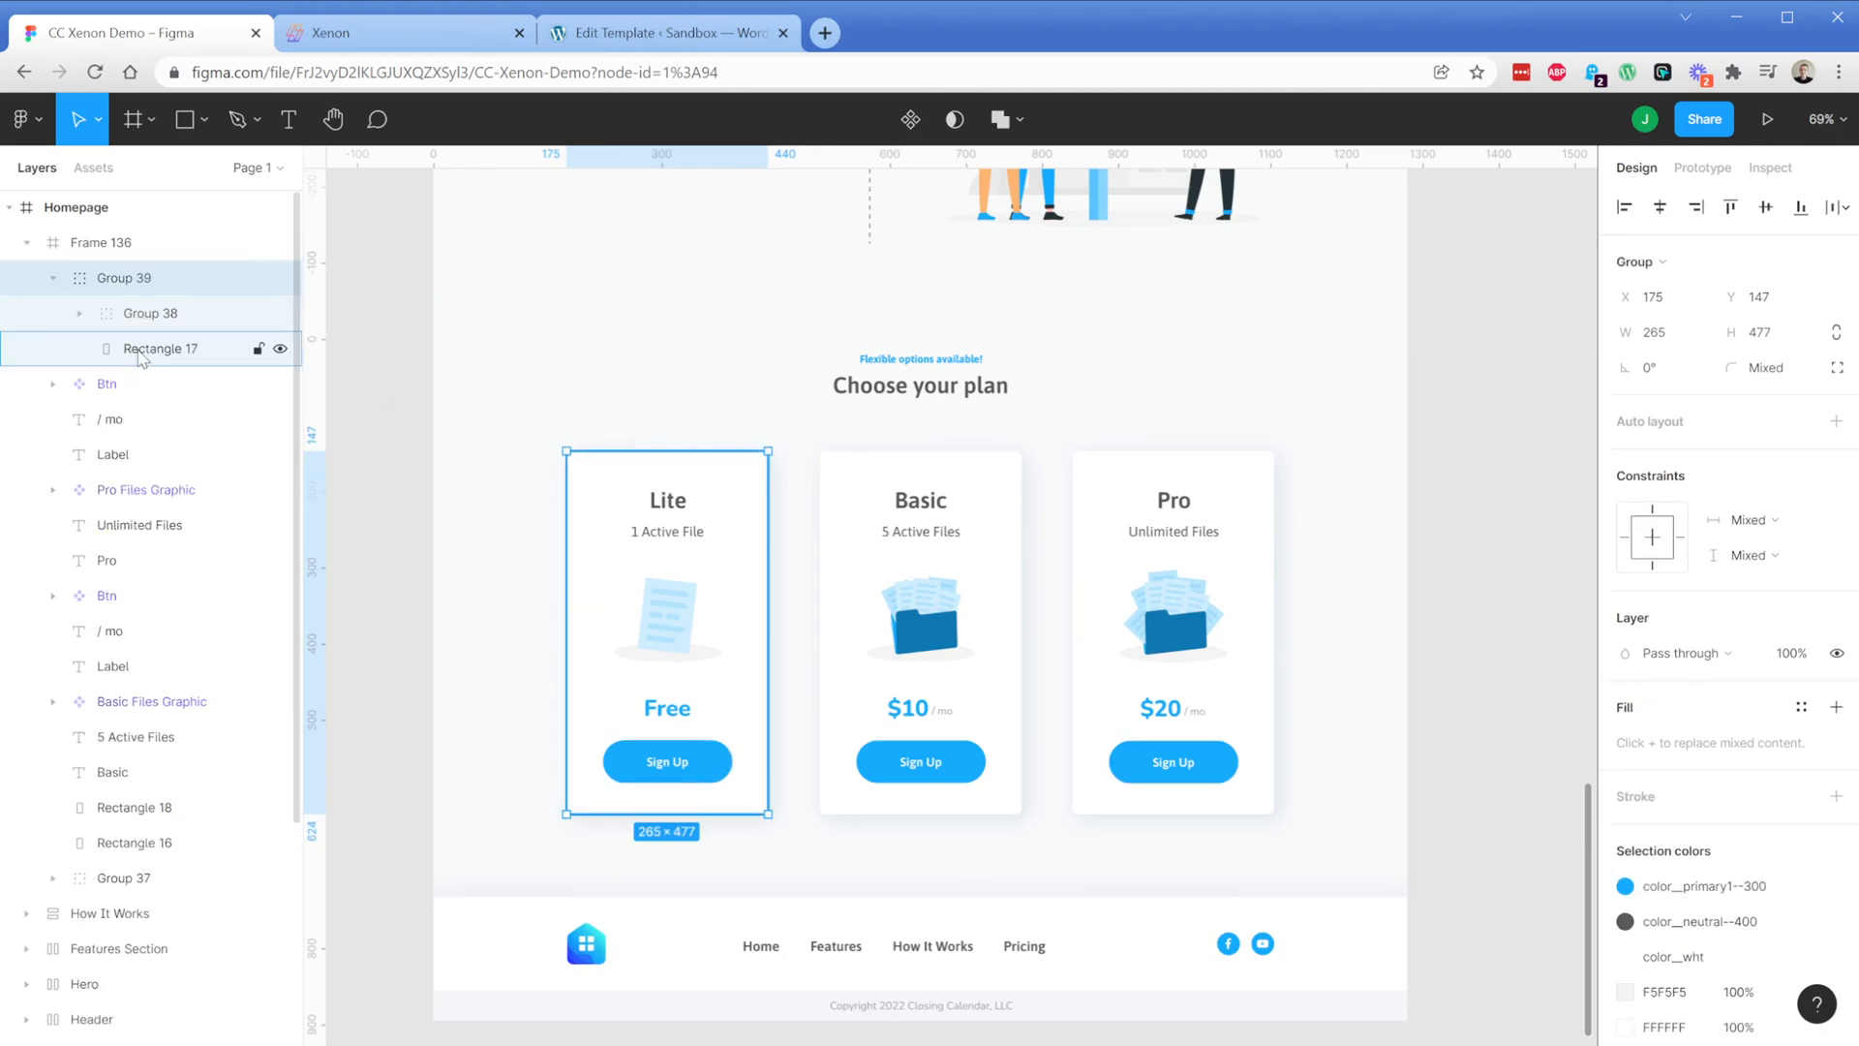
double_click(136, 281)
text(Lite)
key(Return)
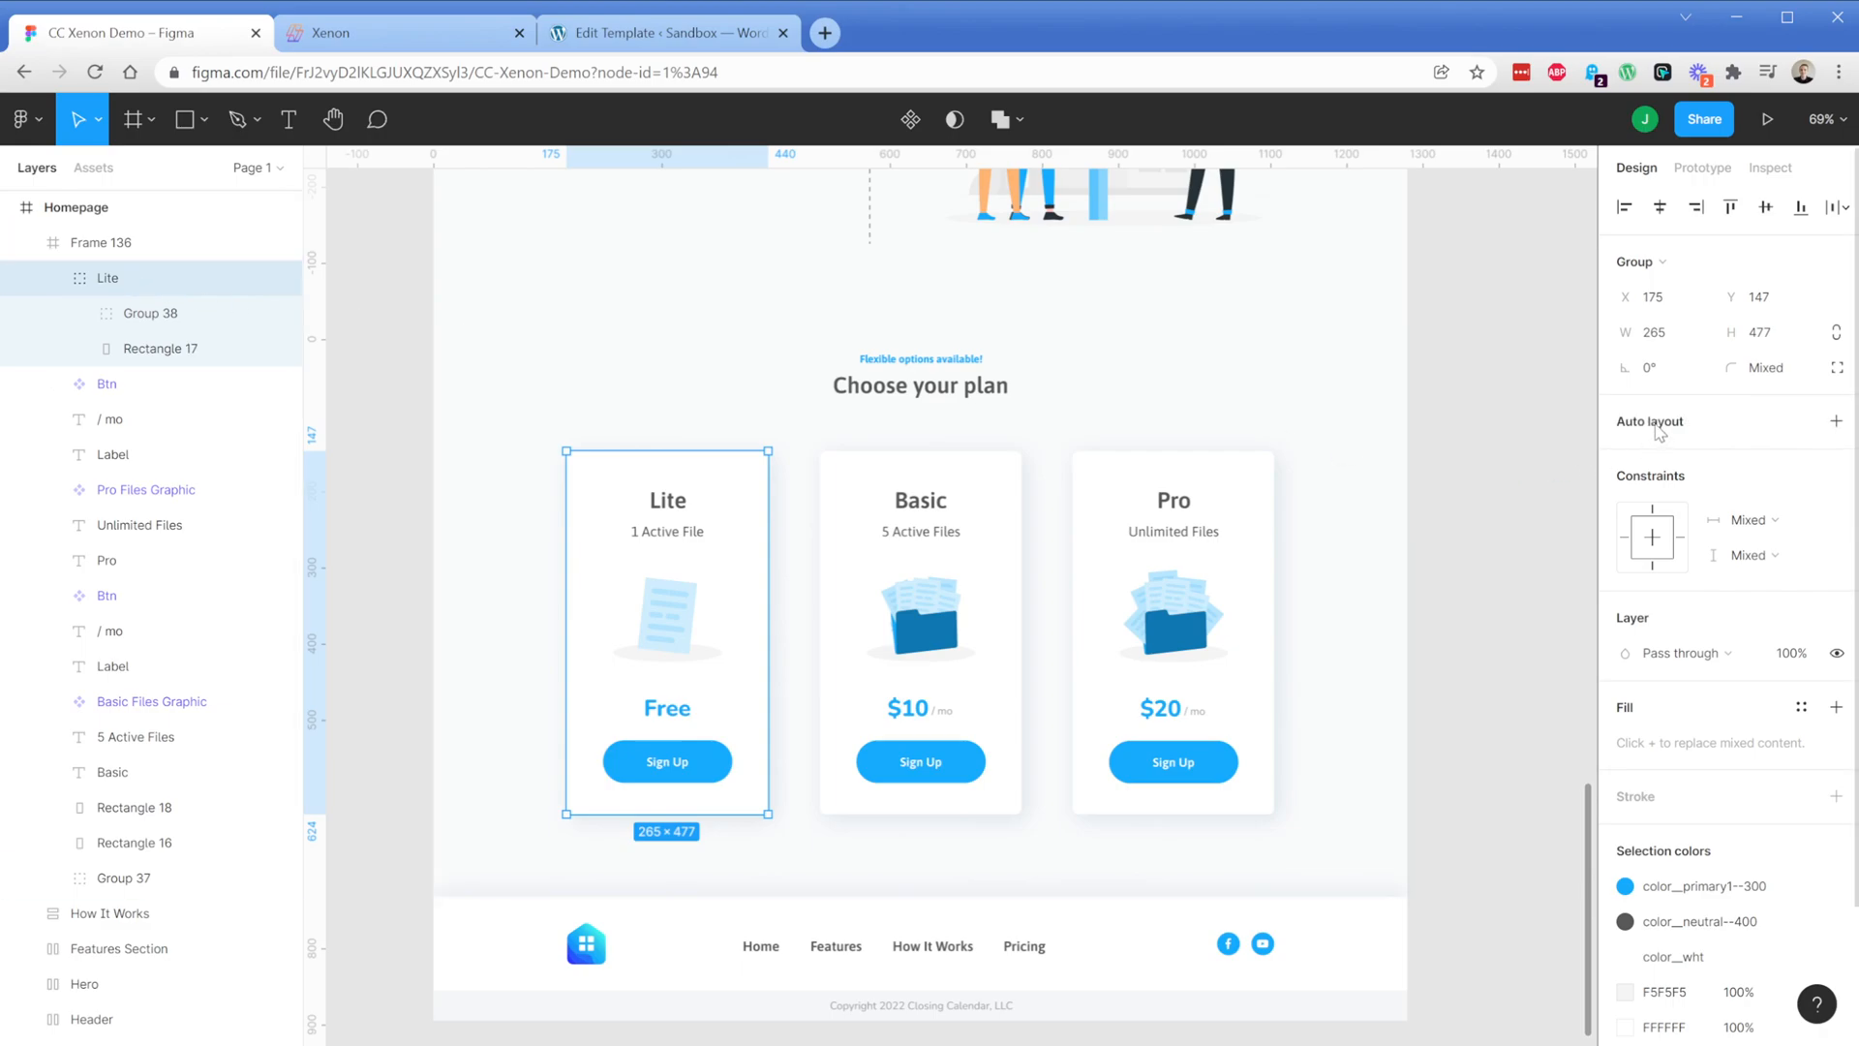
Apply auto layout to the Lite card, make it vertical and set the spacing between items to 0
key(shift+a)
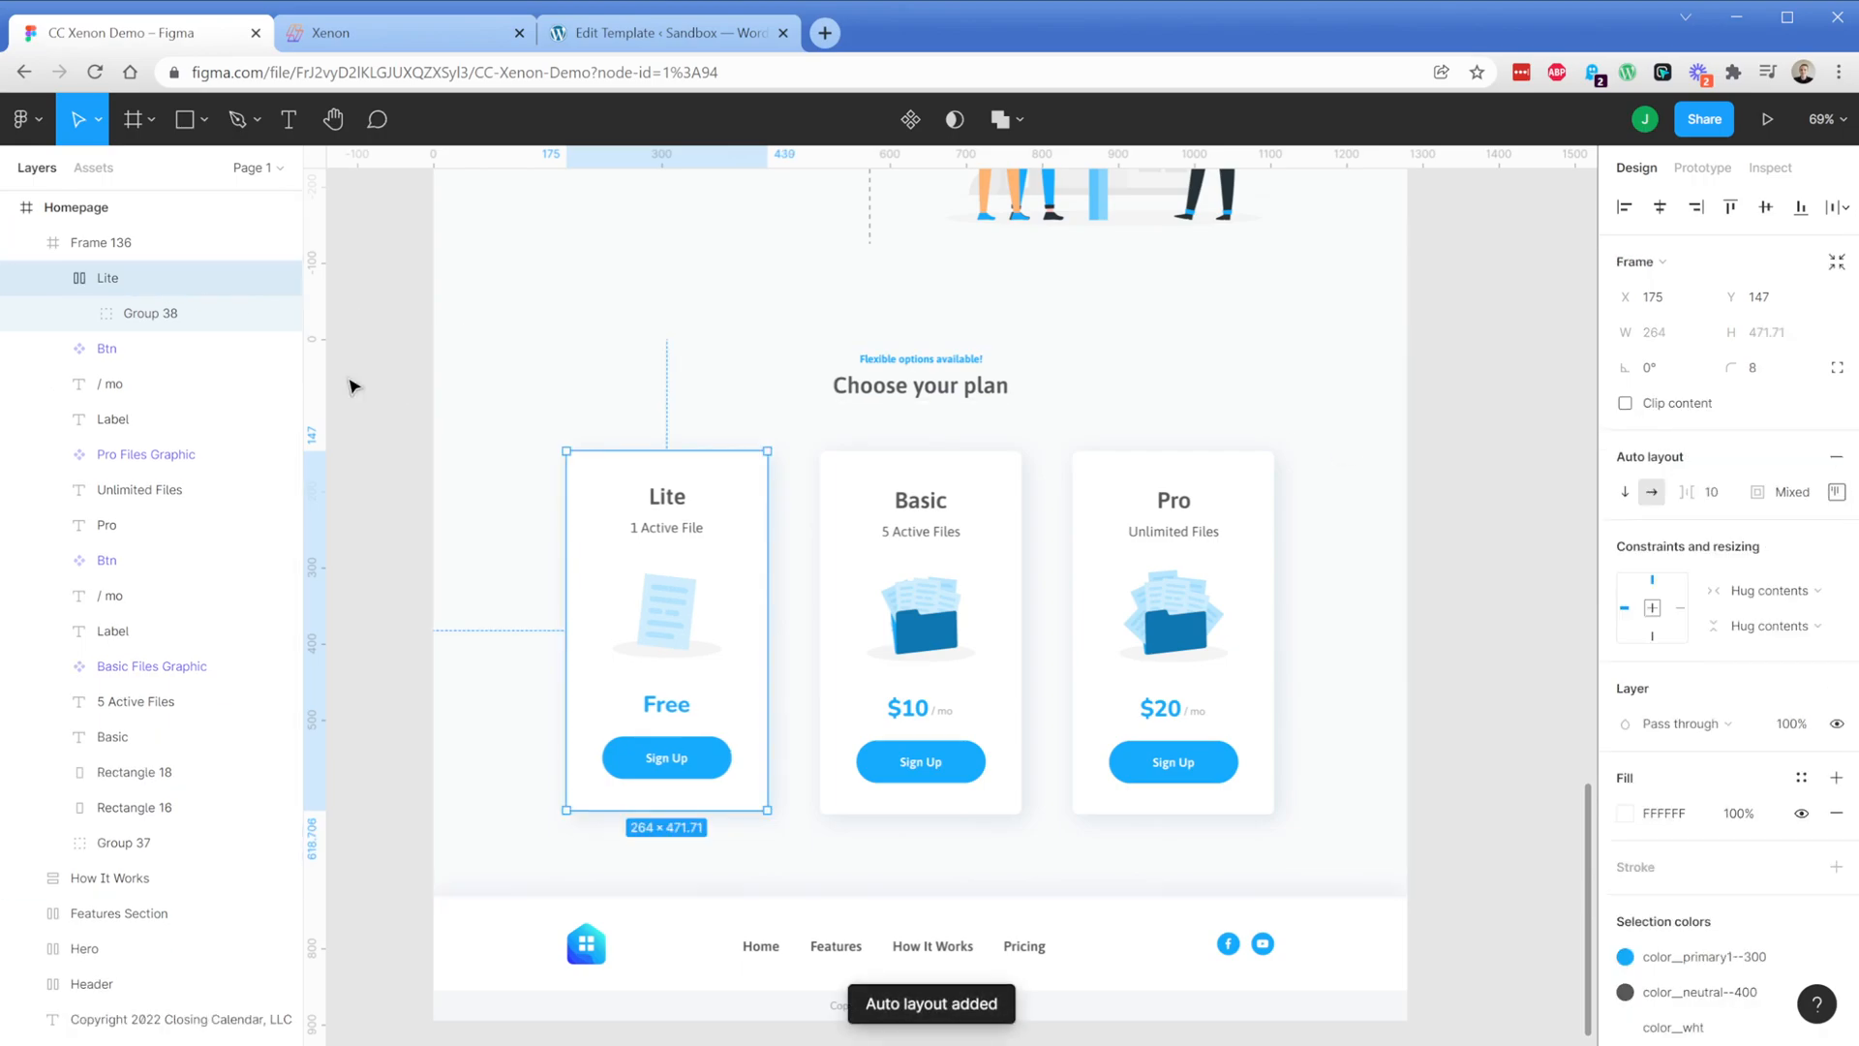
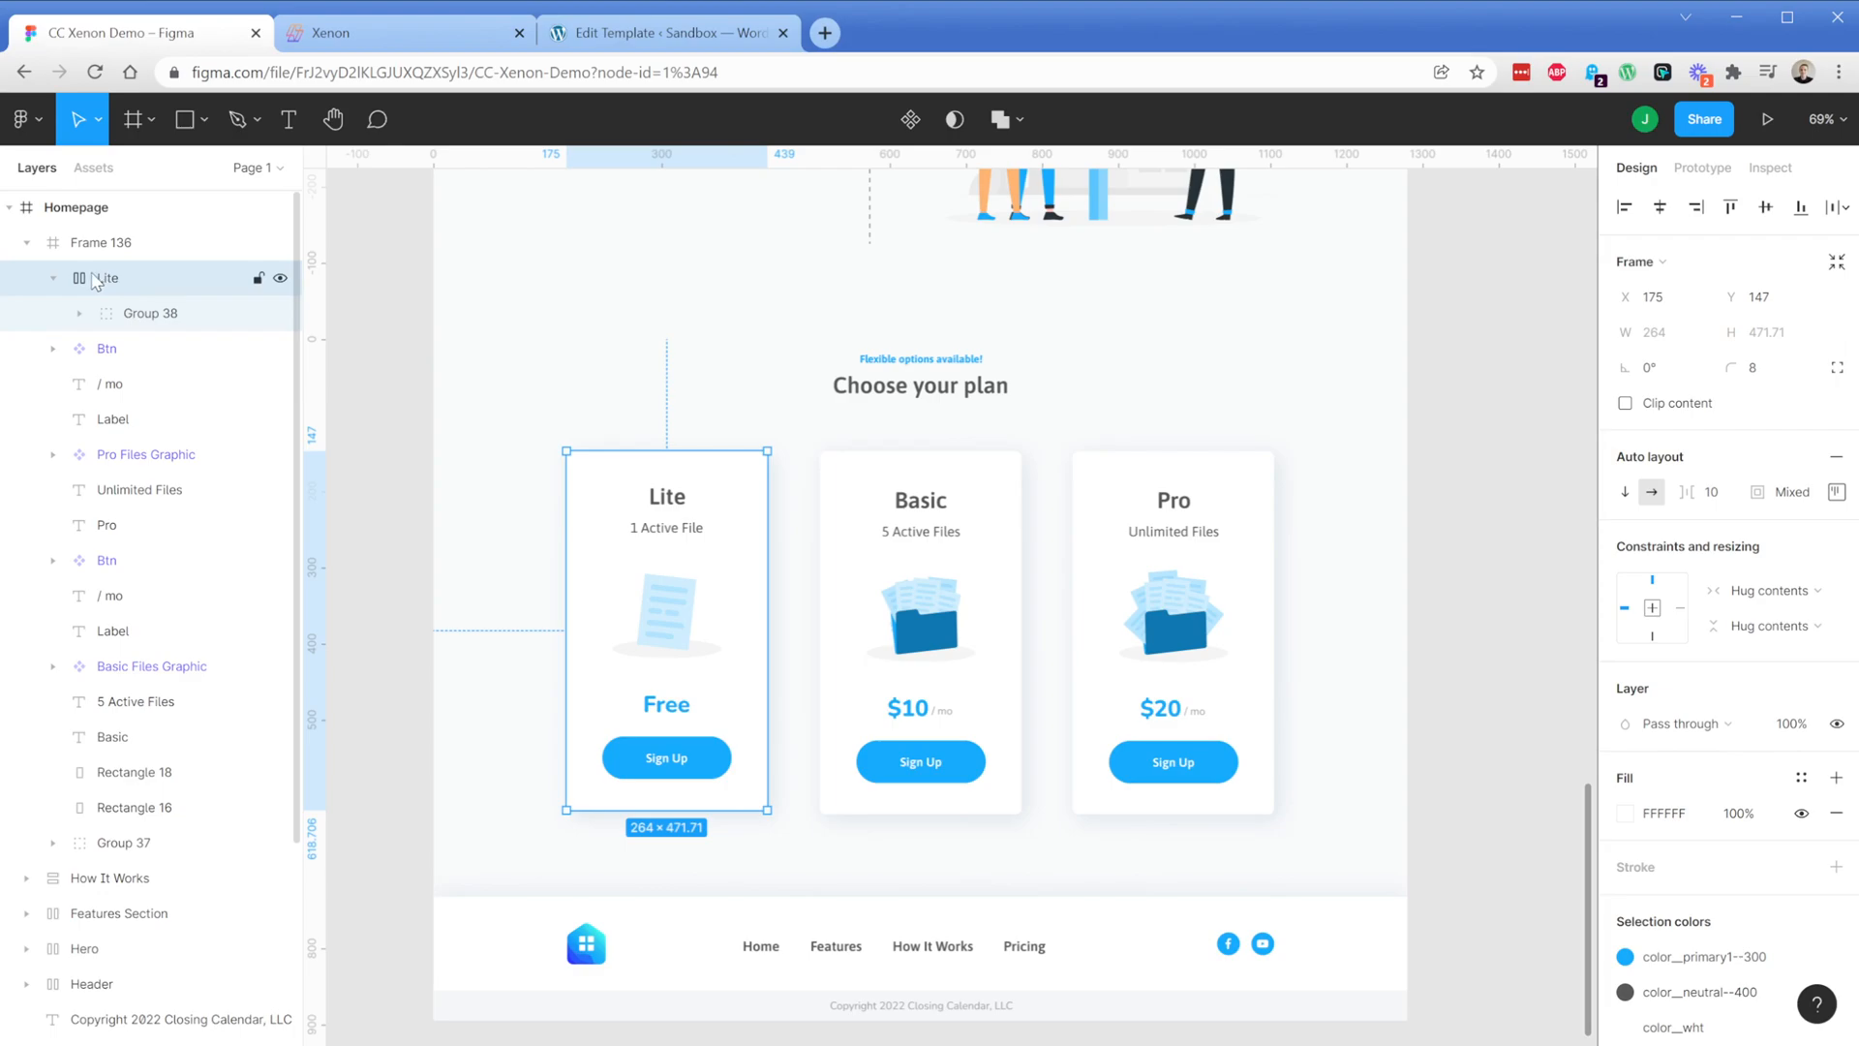
click(1626, 492)
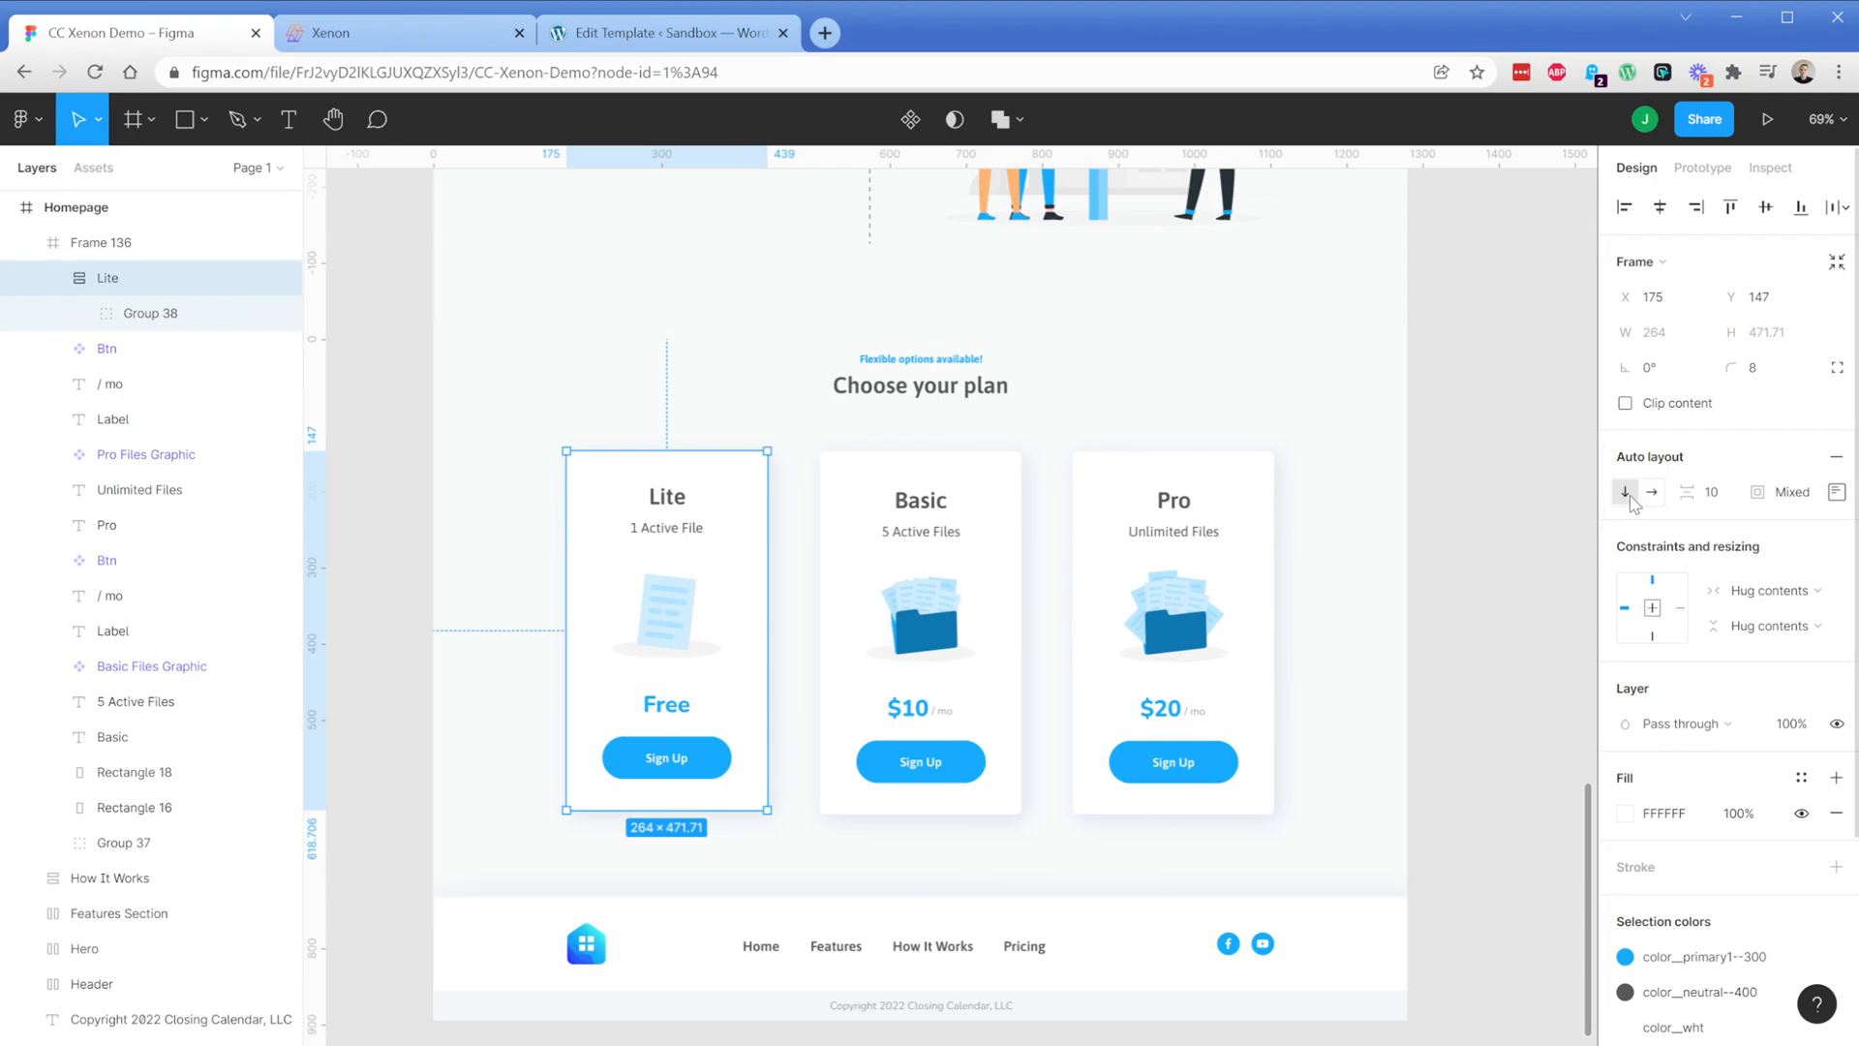
click(1734, 504)
text(0)
key(Return)
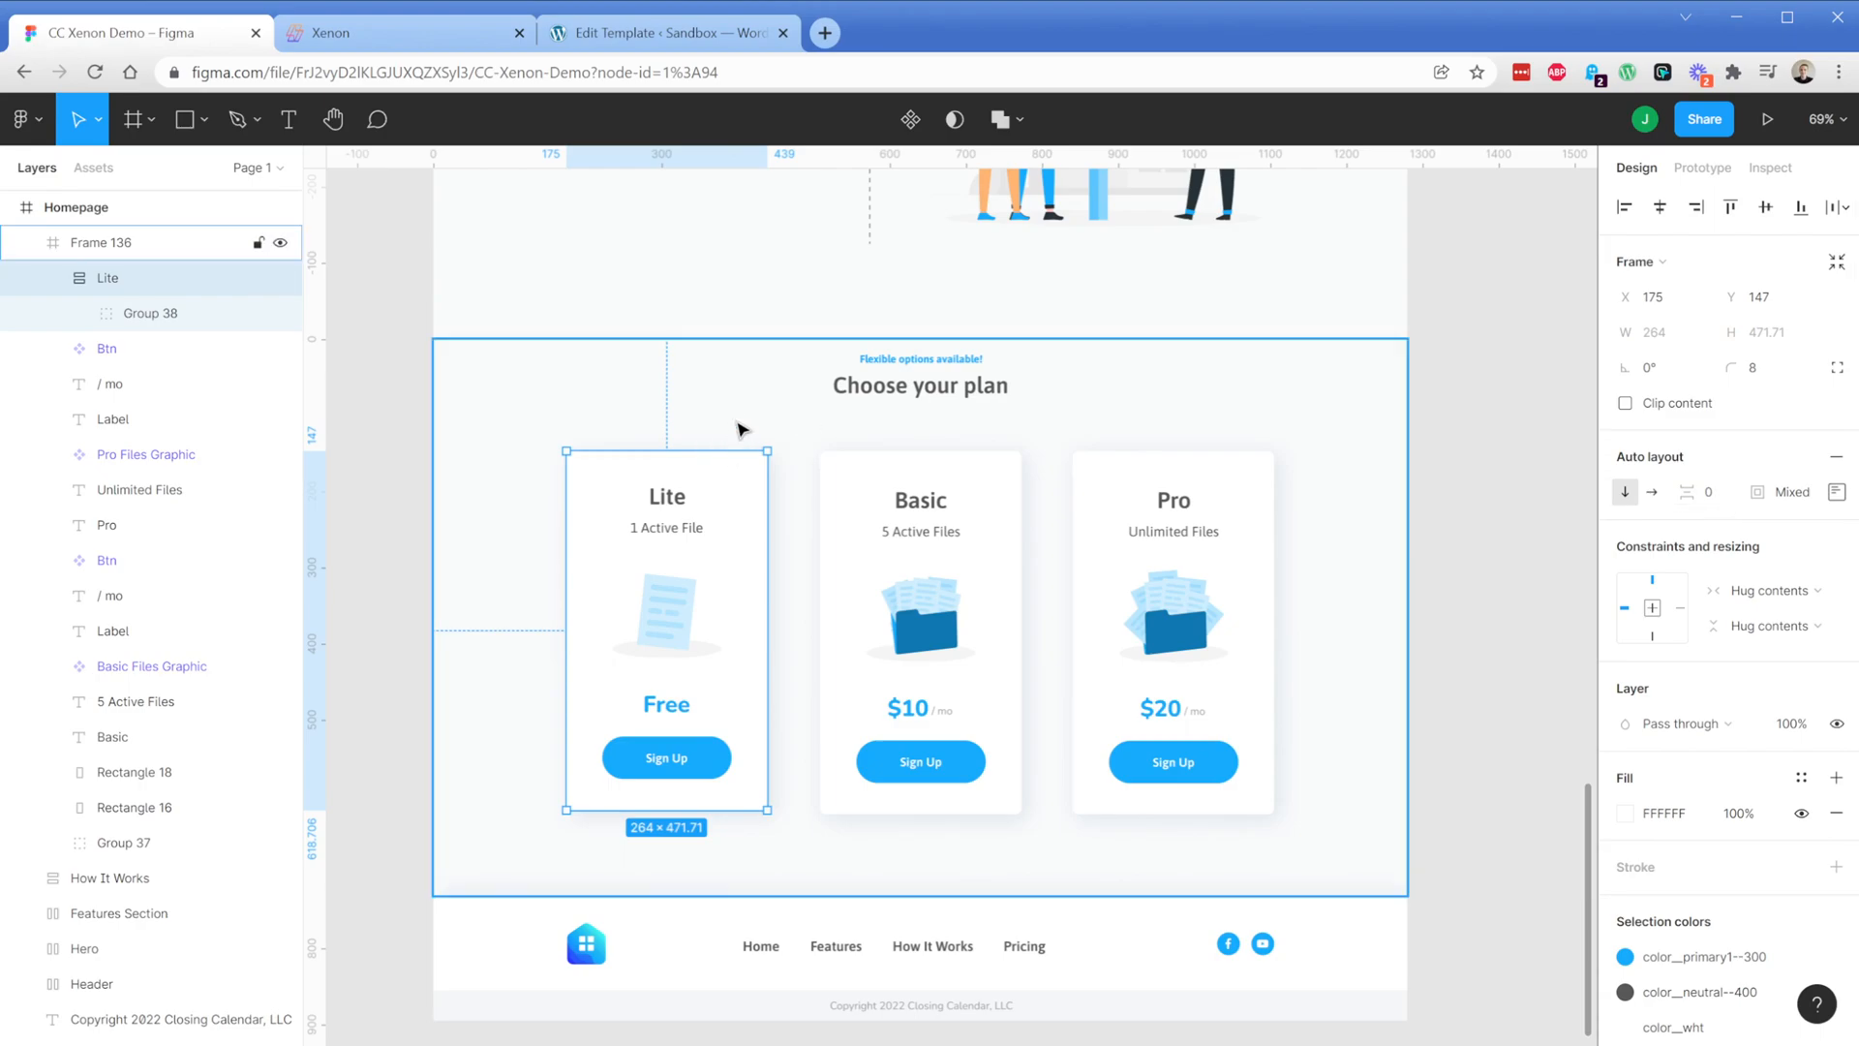
Apply vertical auto layout to the content group inside the Lite card and centre its items
click(153, 317)
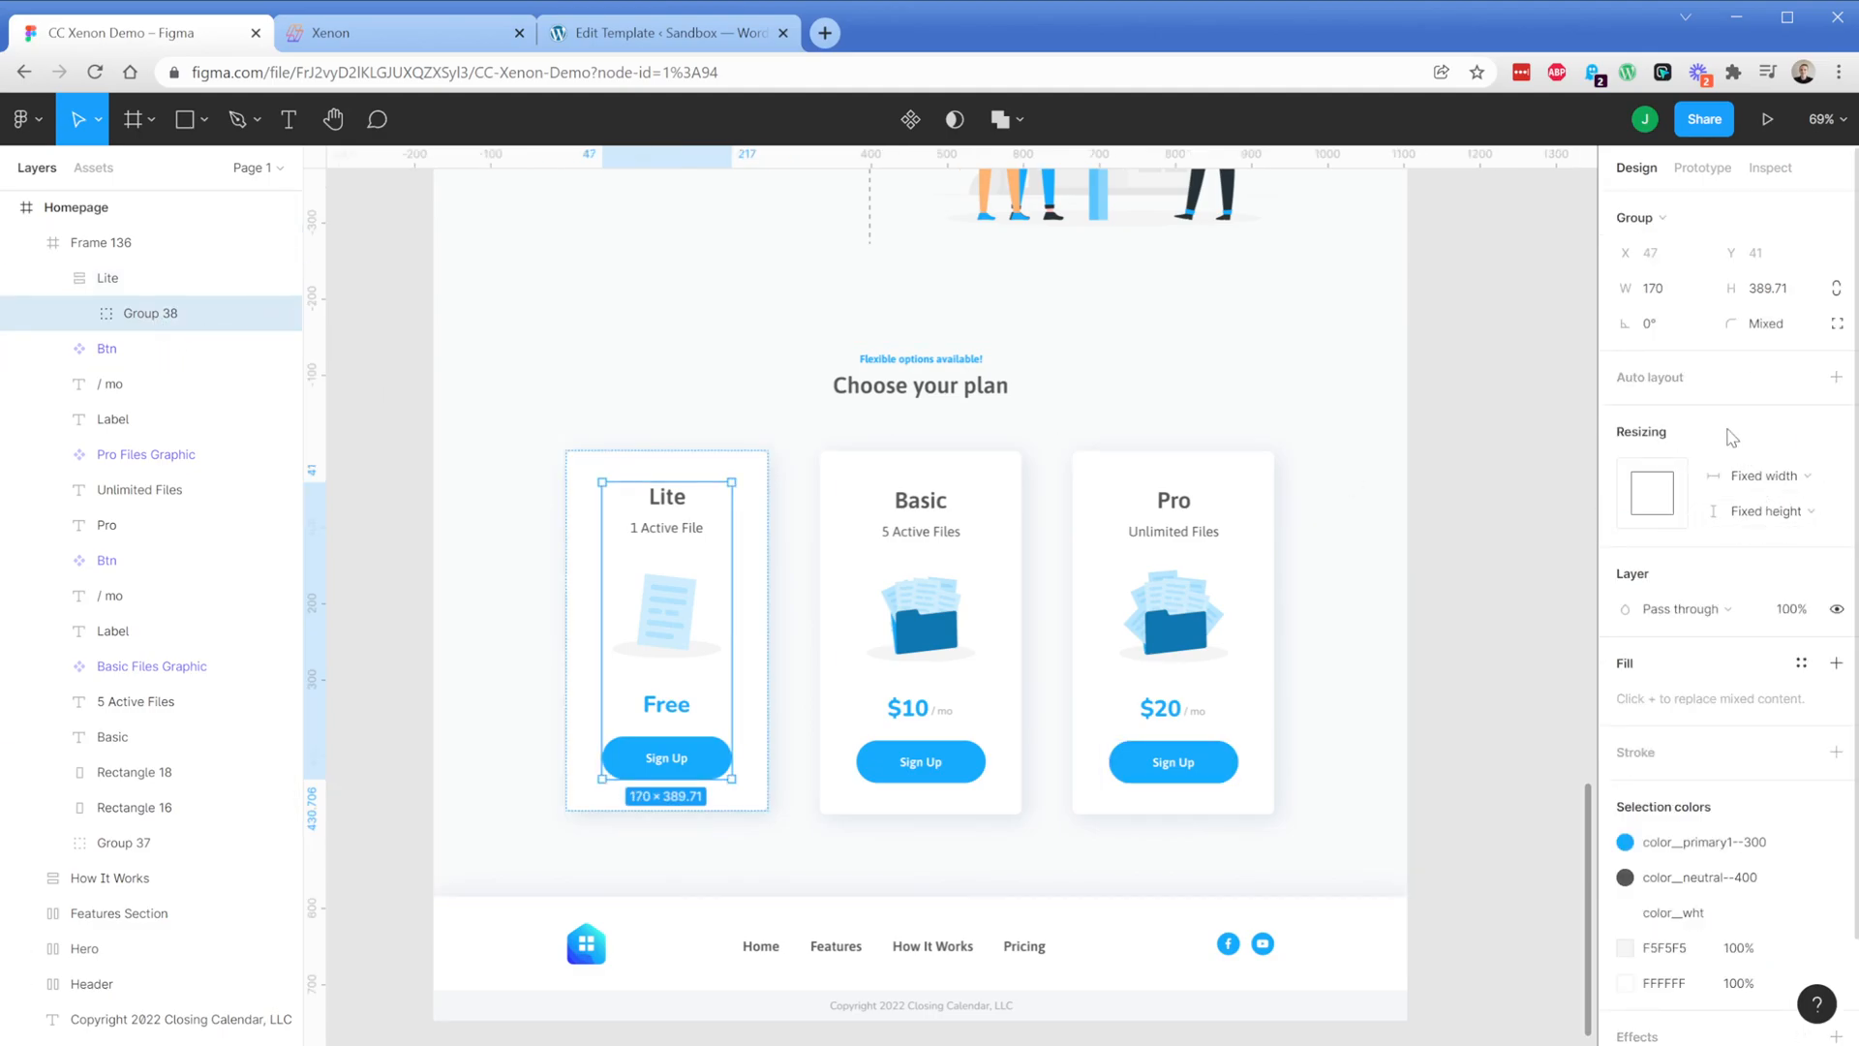
key(shift+a)
click(1836, 447)
click(1766, 545)
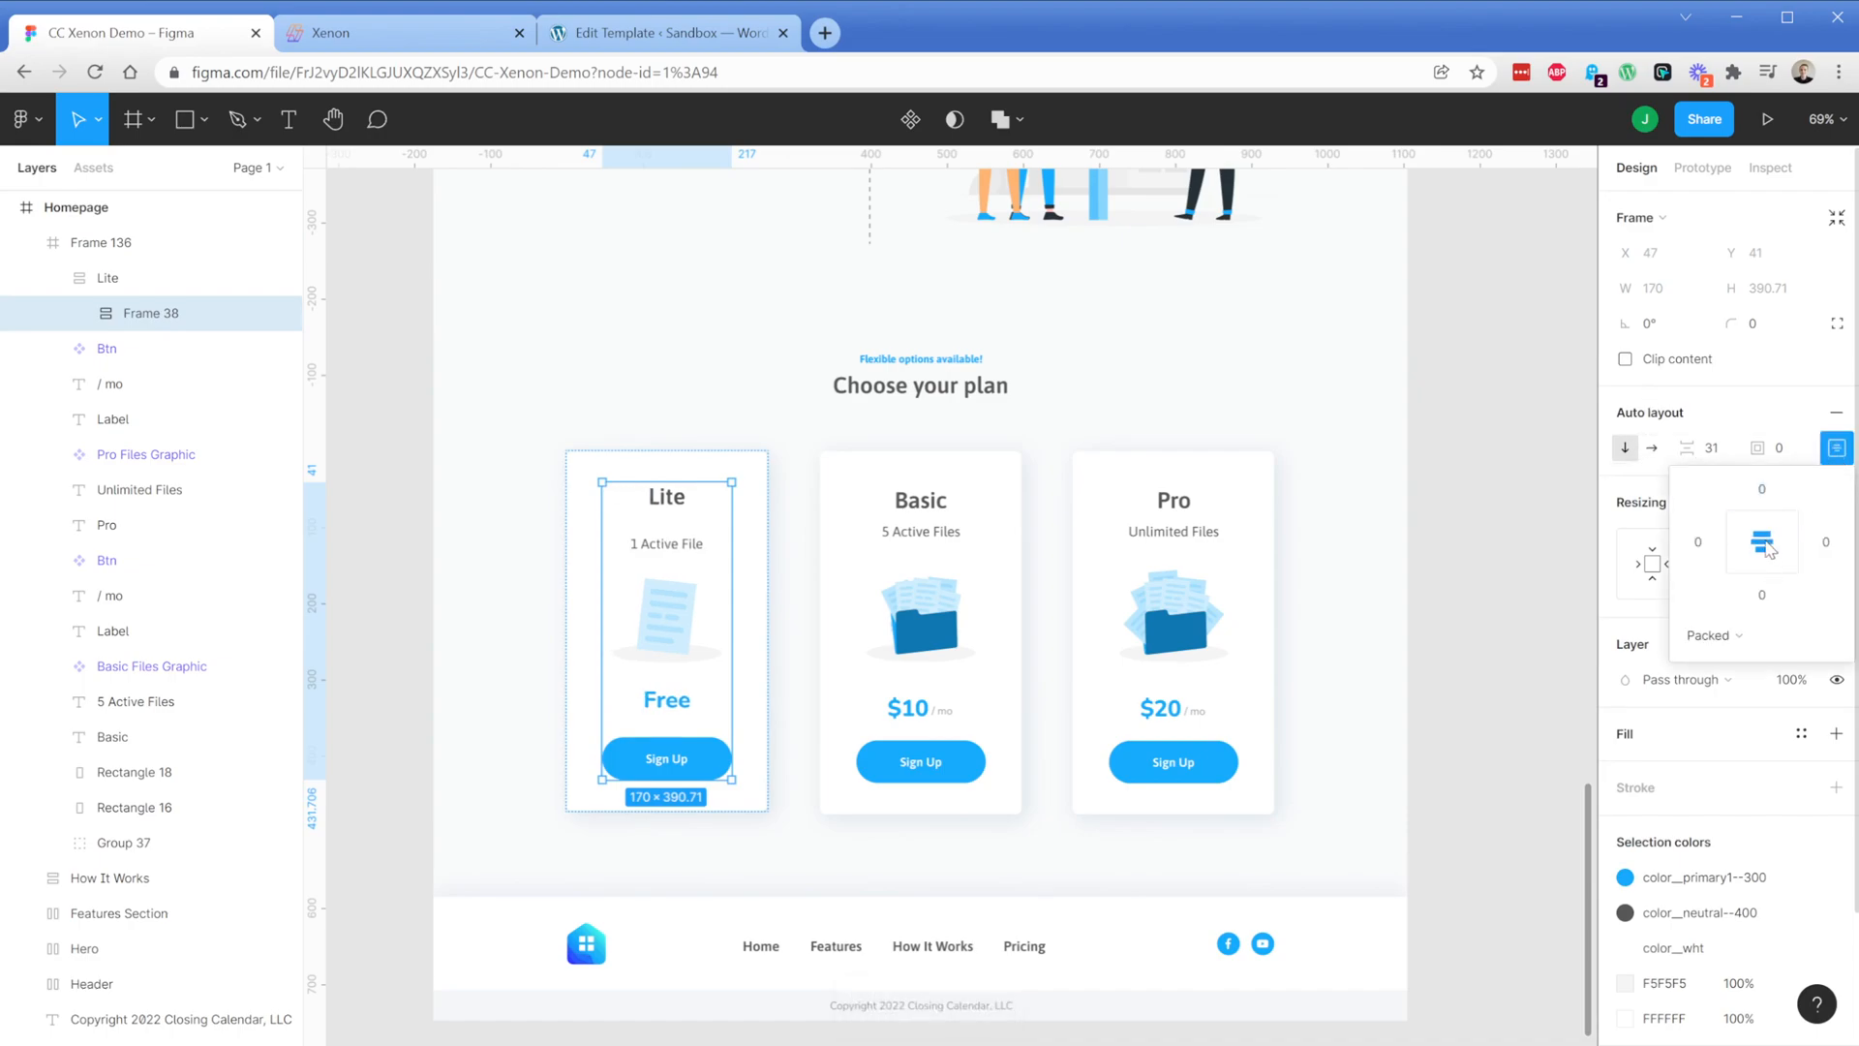
Set the spacing between items in the Lite card's content frame to 30
click(1722, 453)
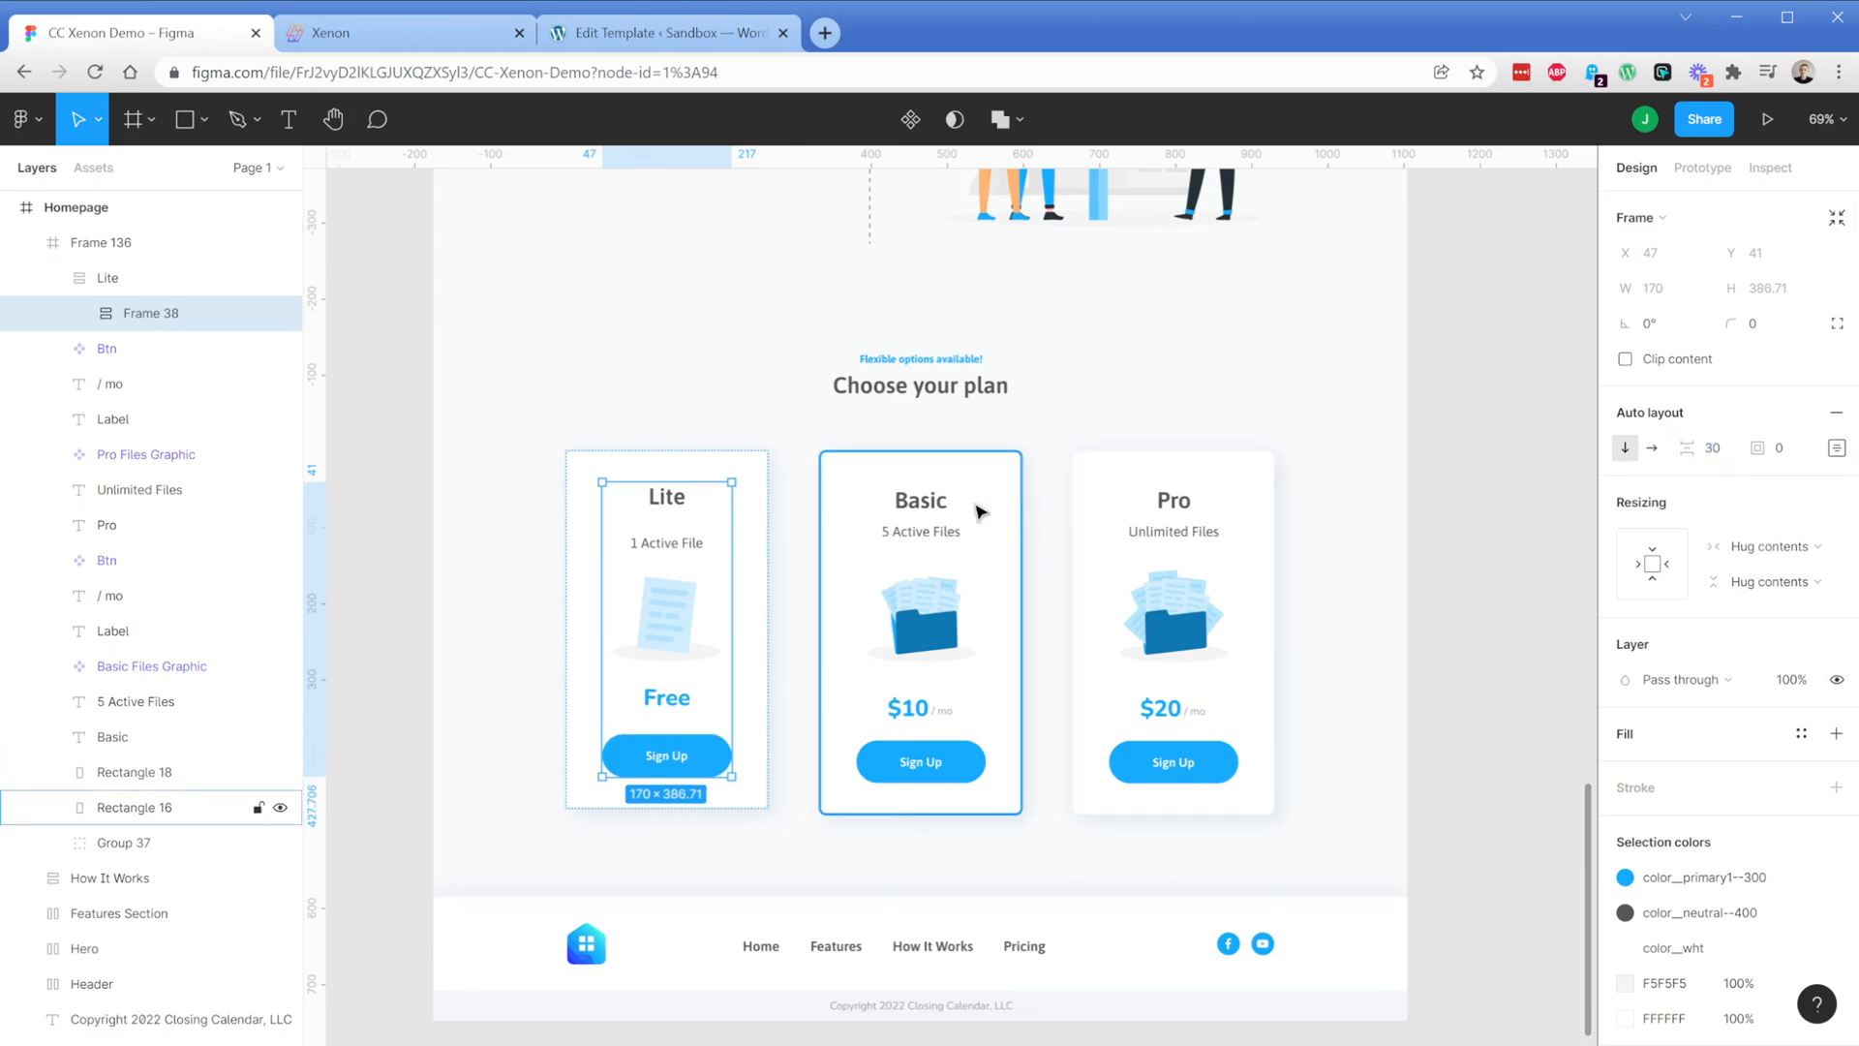
Group the Basic card's title, file count, graphic, $10 price, / mo label and Sign Up button, and name the group Basic
click(925, 504)
shift+click(944, 532)
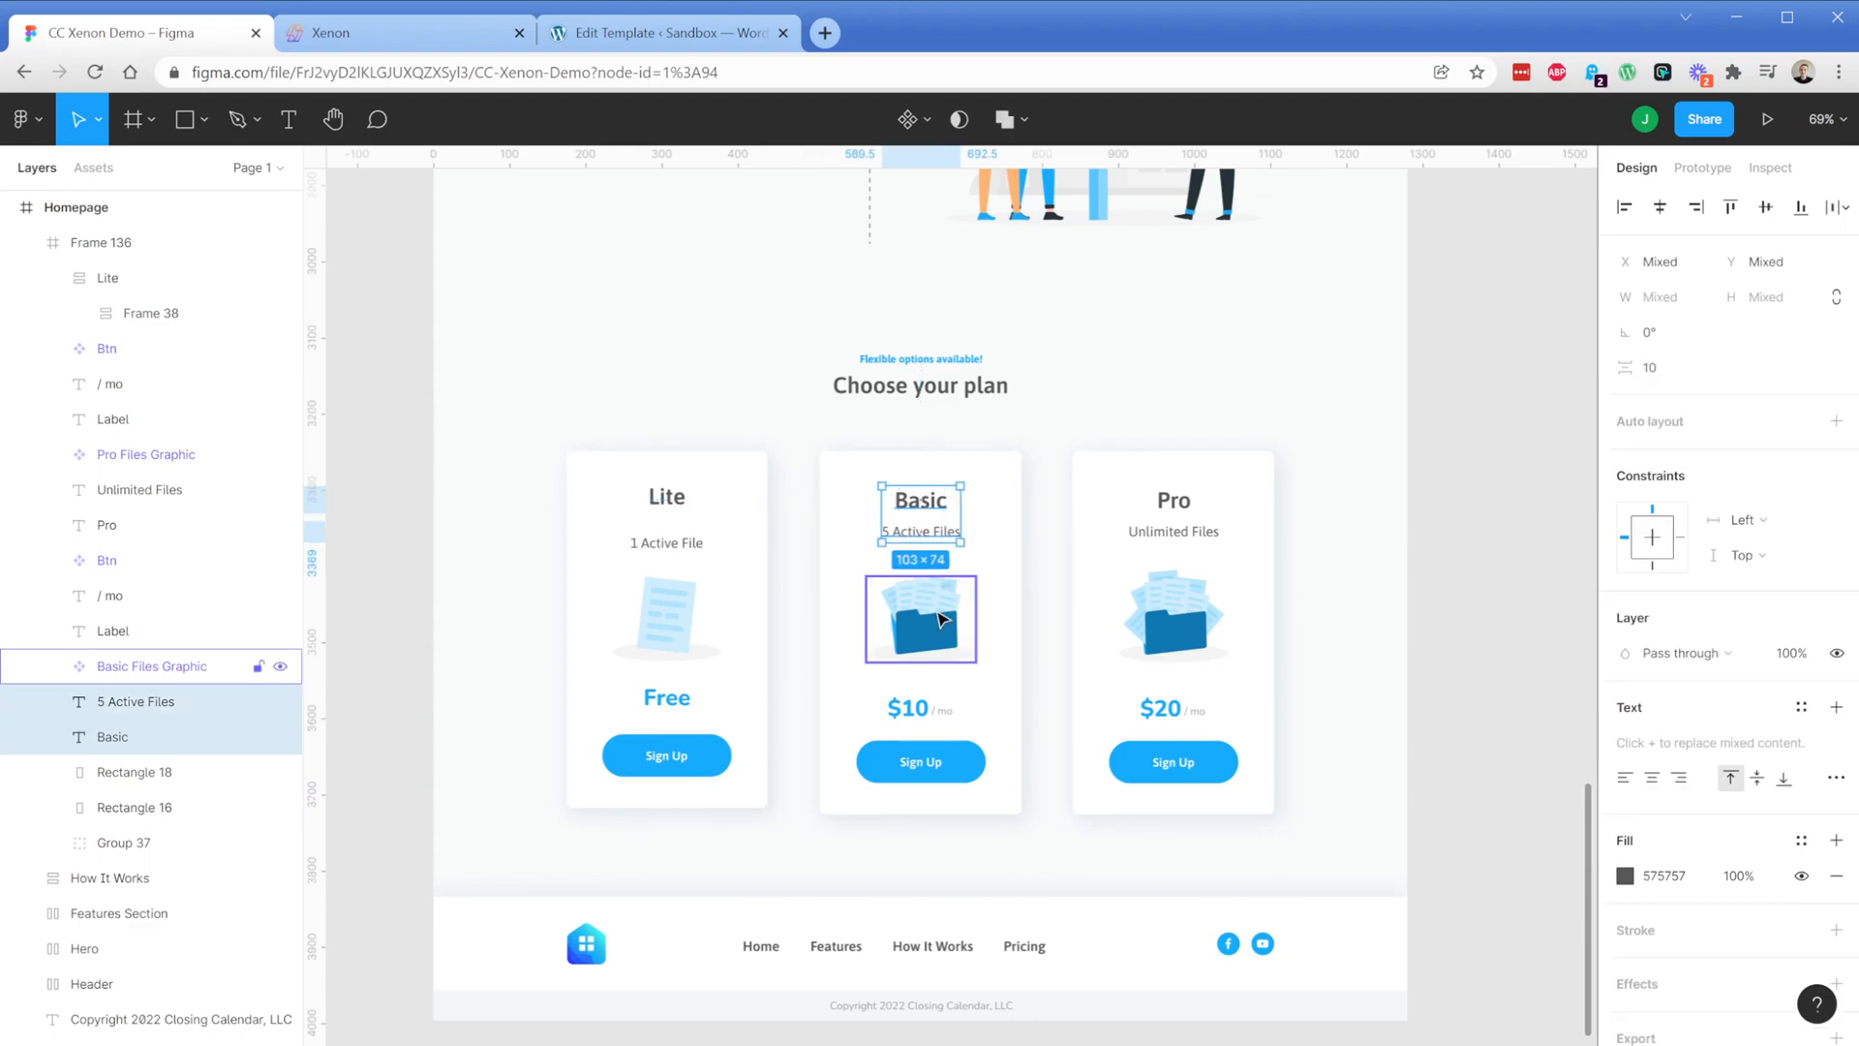
shift+click(952, 639)
shift+click(935, 714)
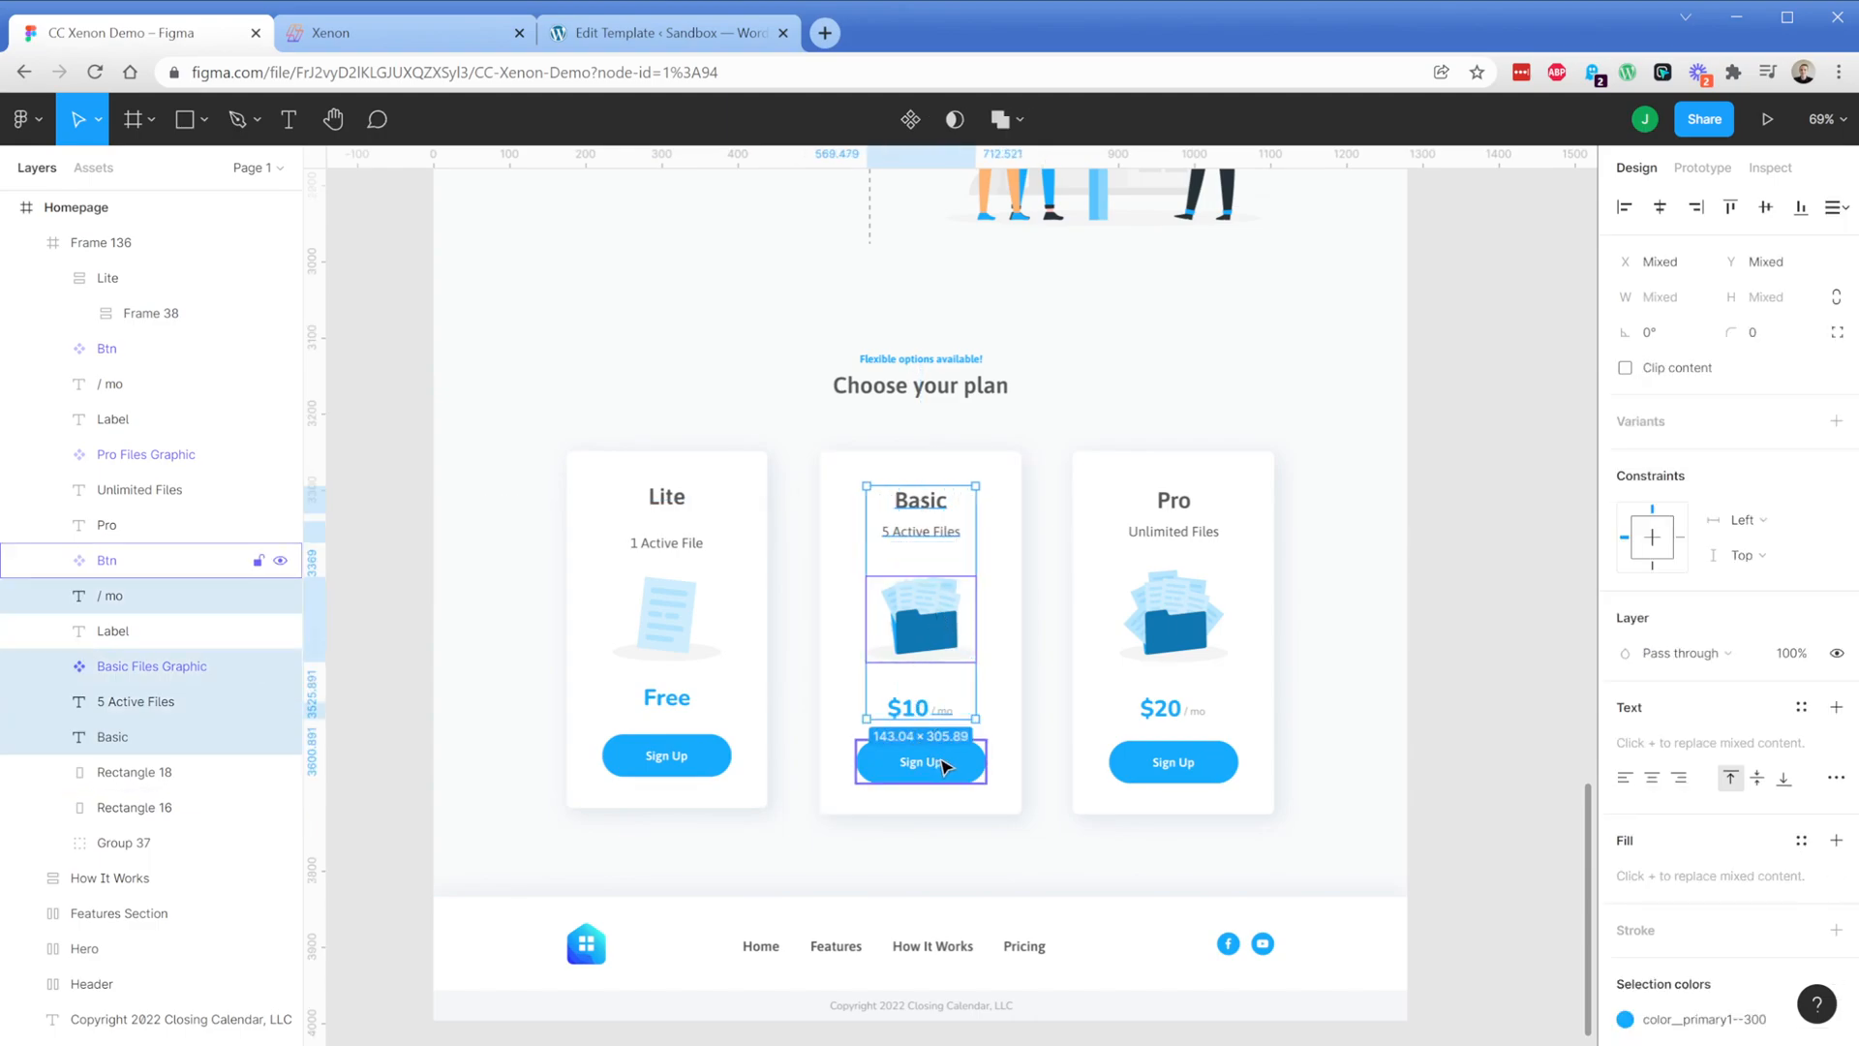
shift+click(922, 711)
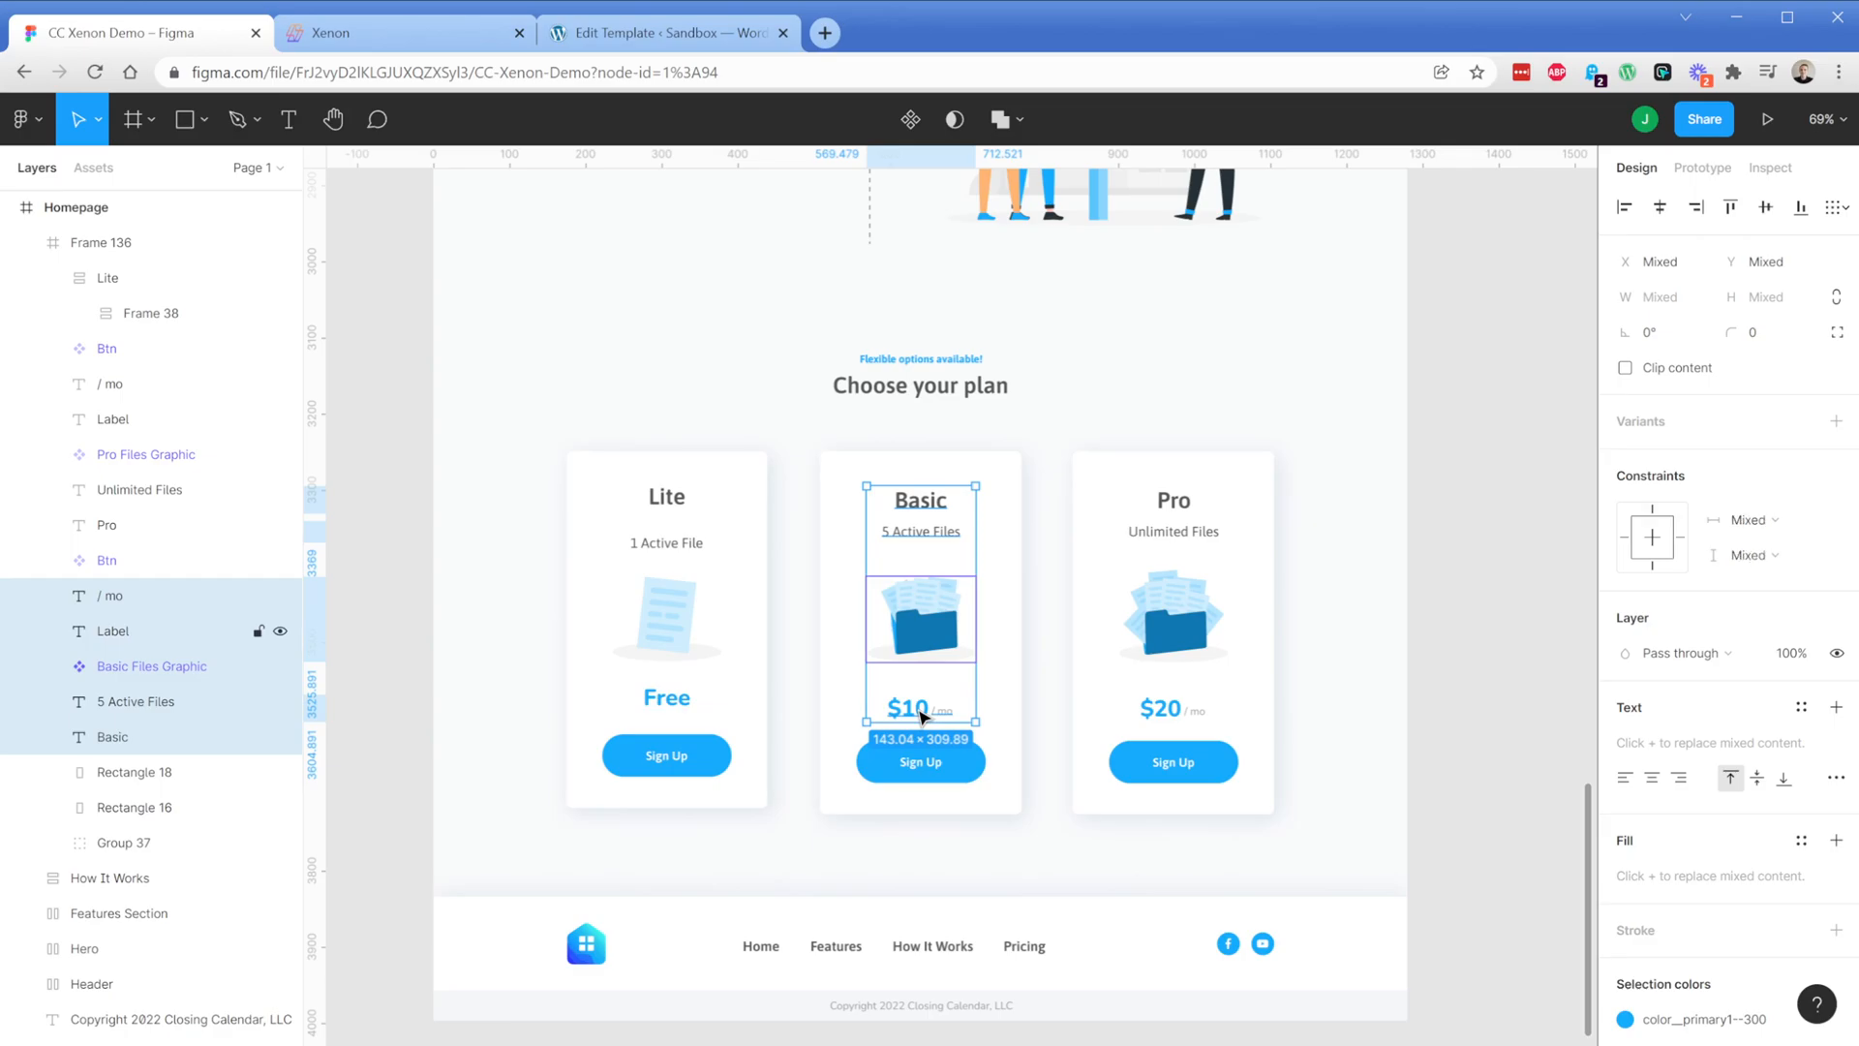
shift+click(920, 762)
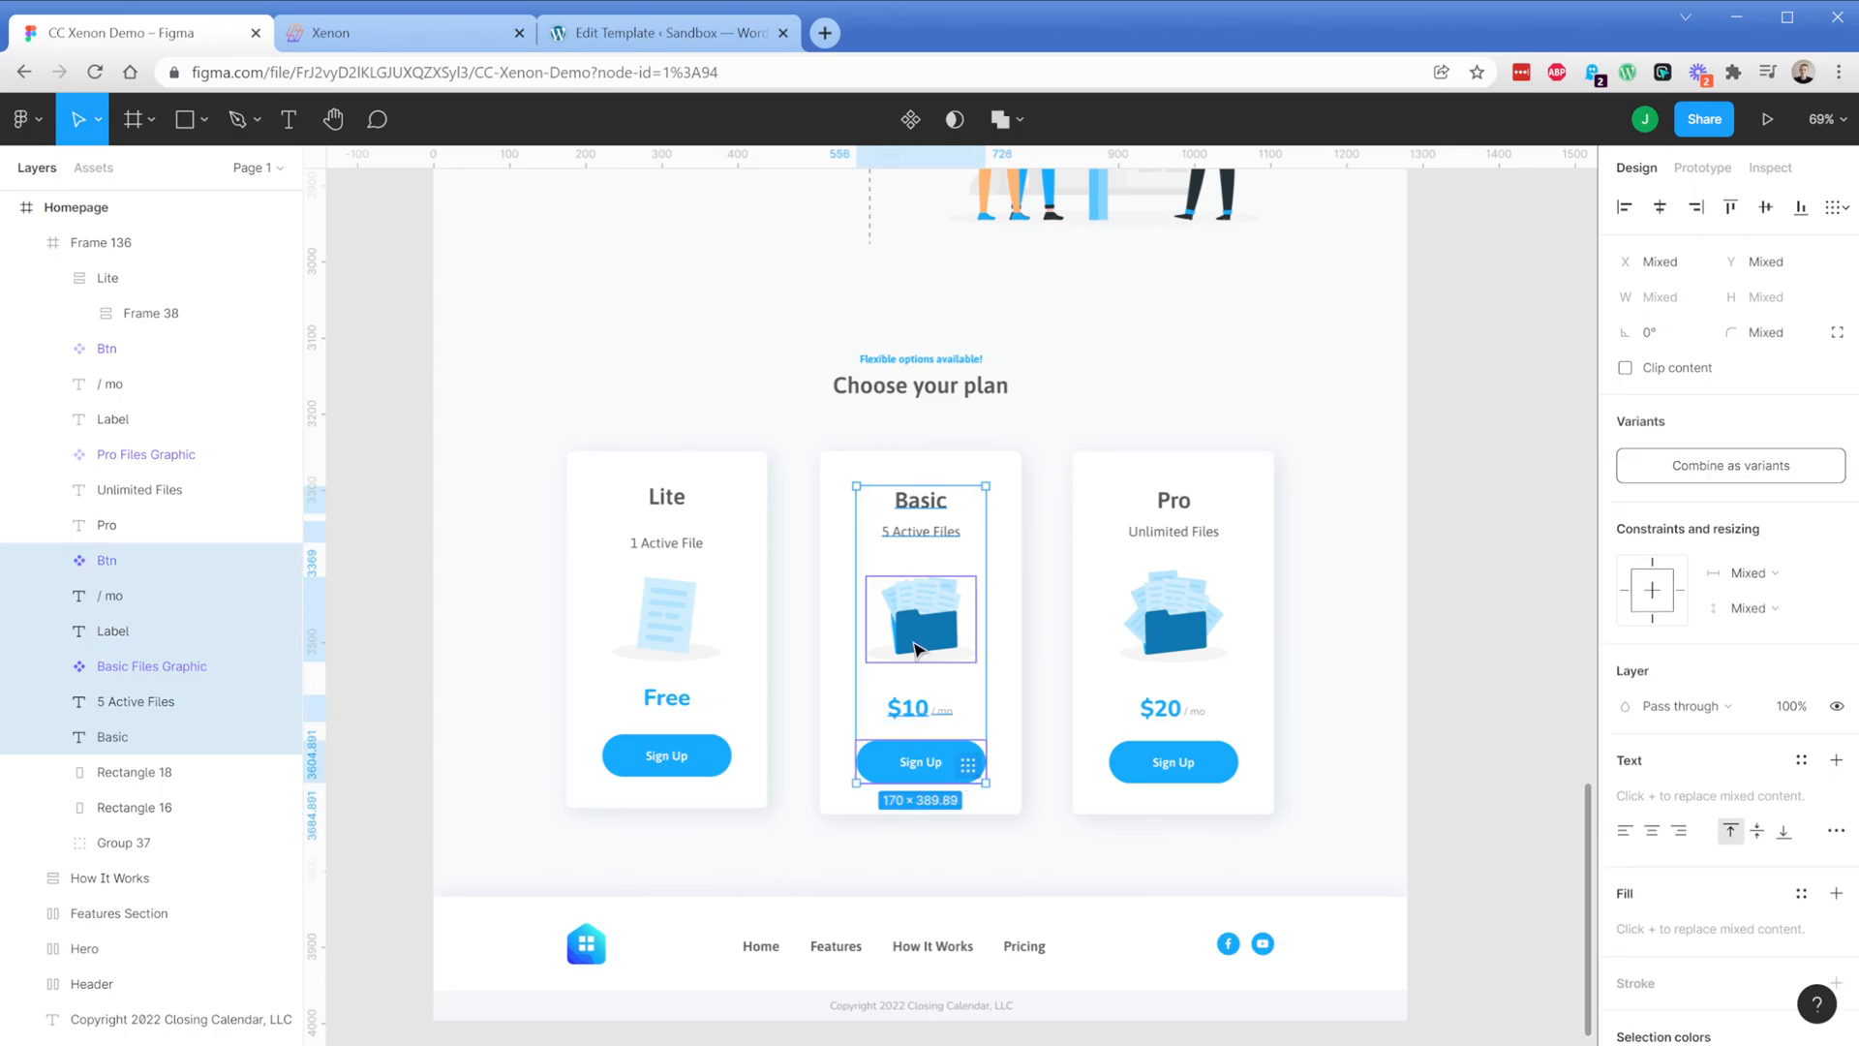
key(ctrl+g)
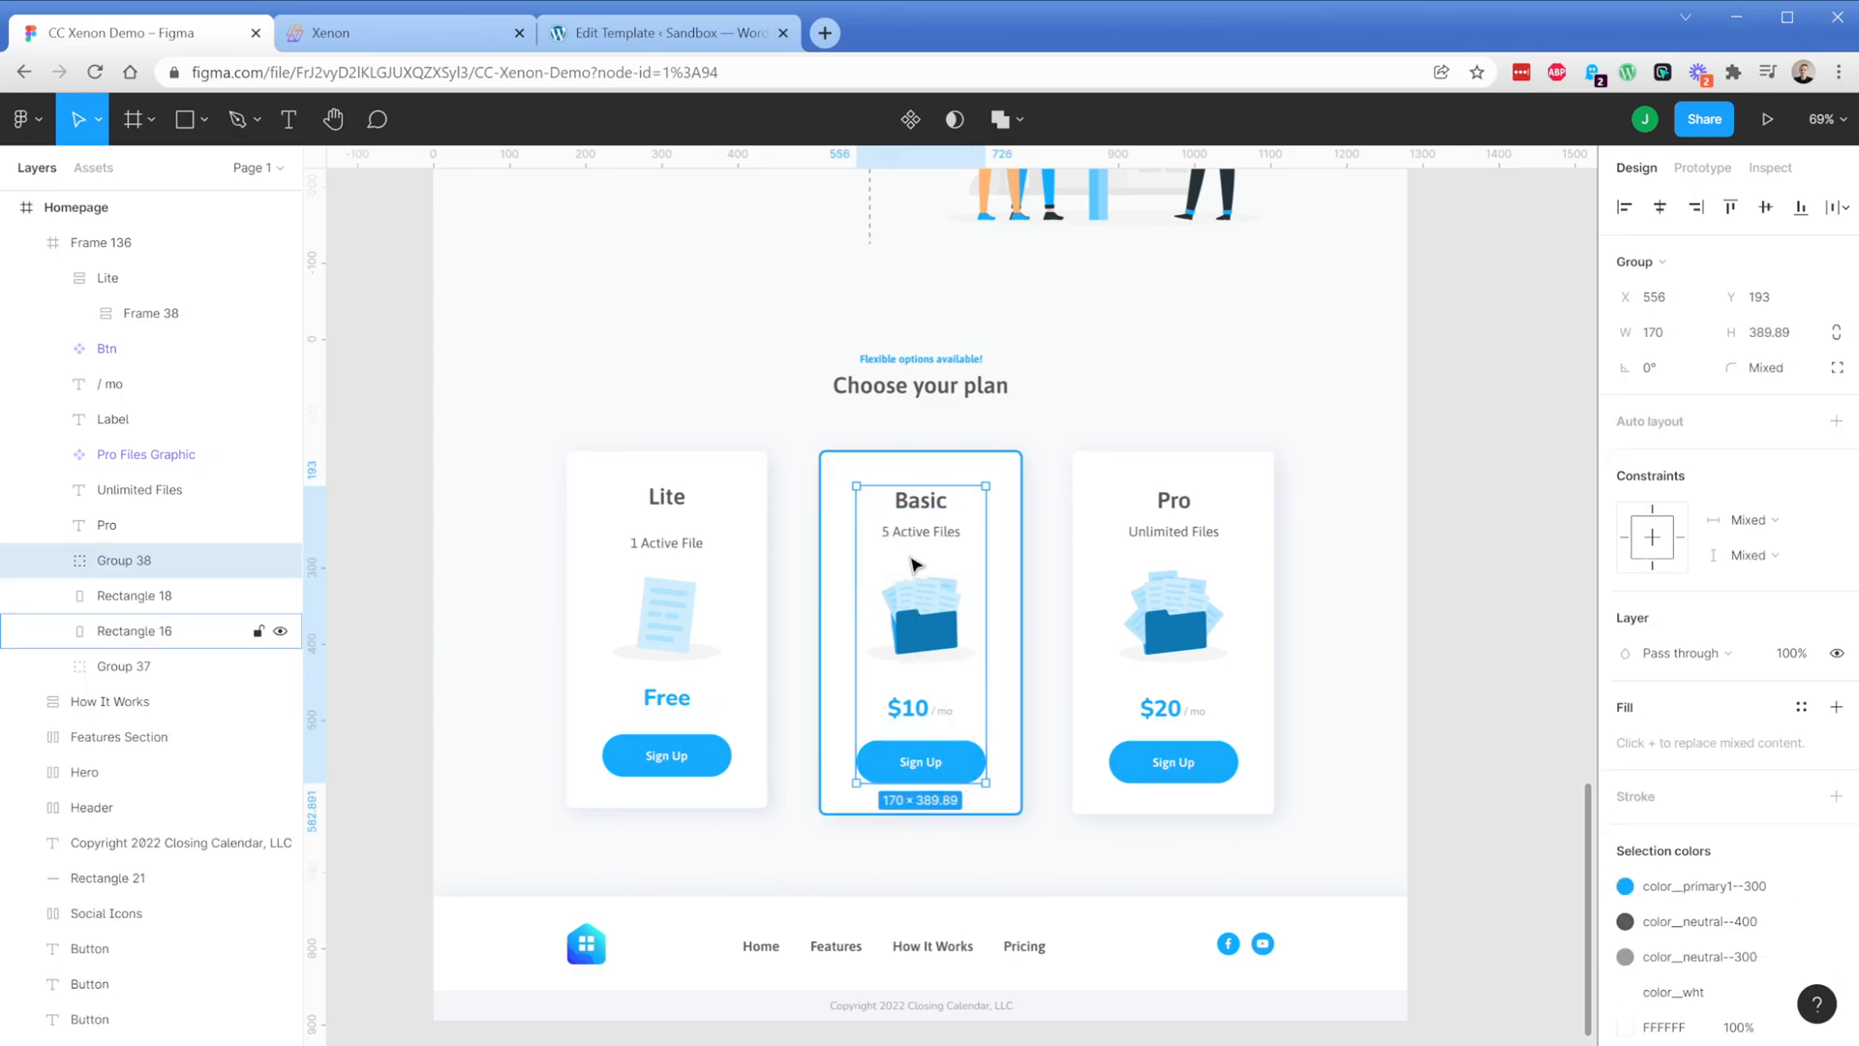
double_click(126, 561)
text(Basic)
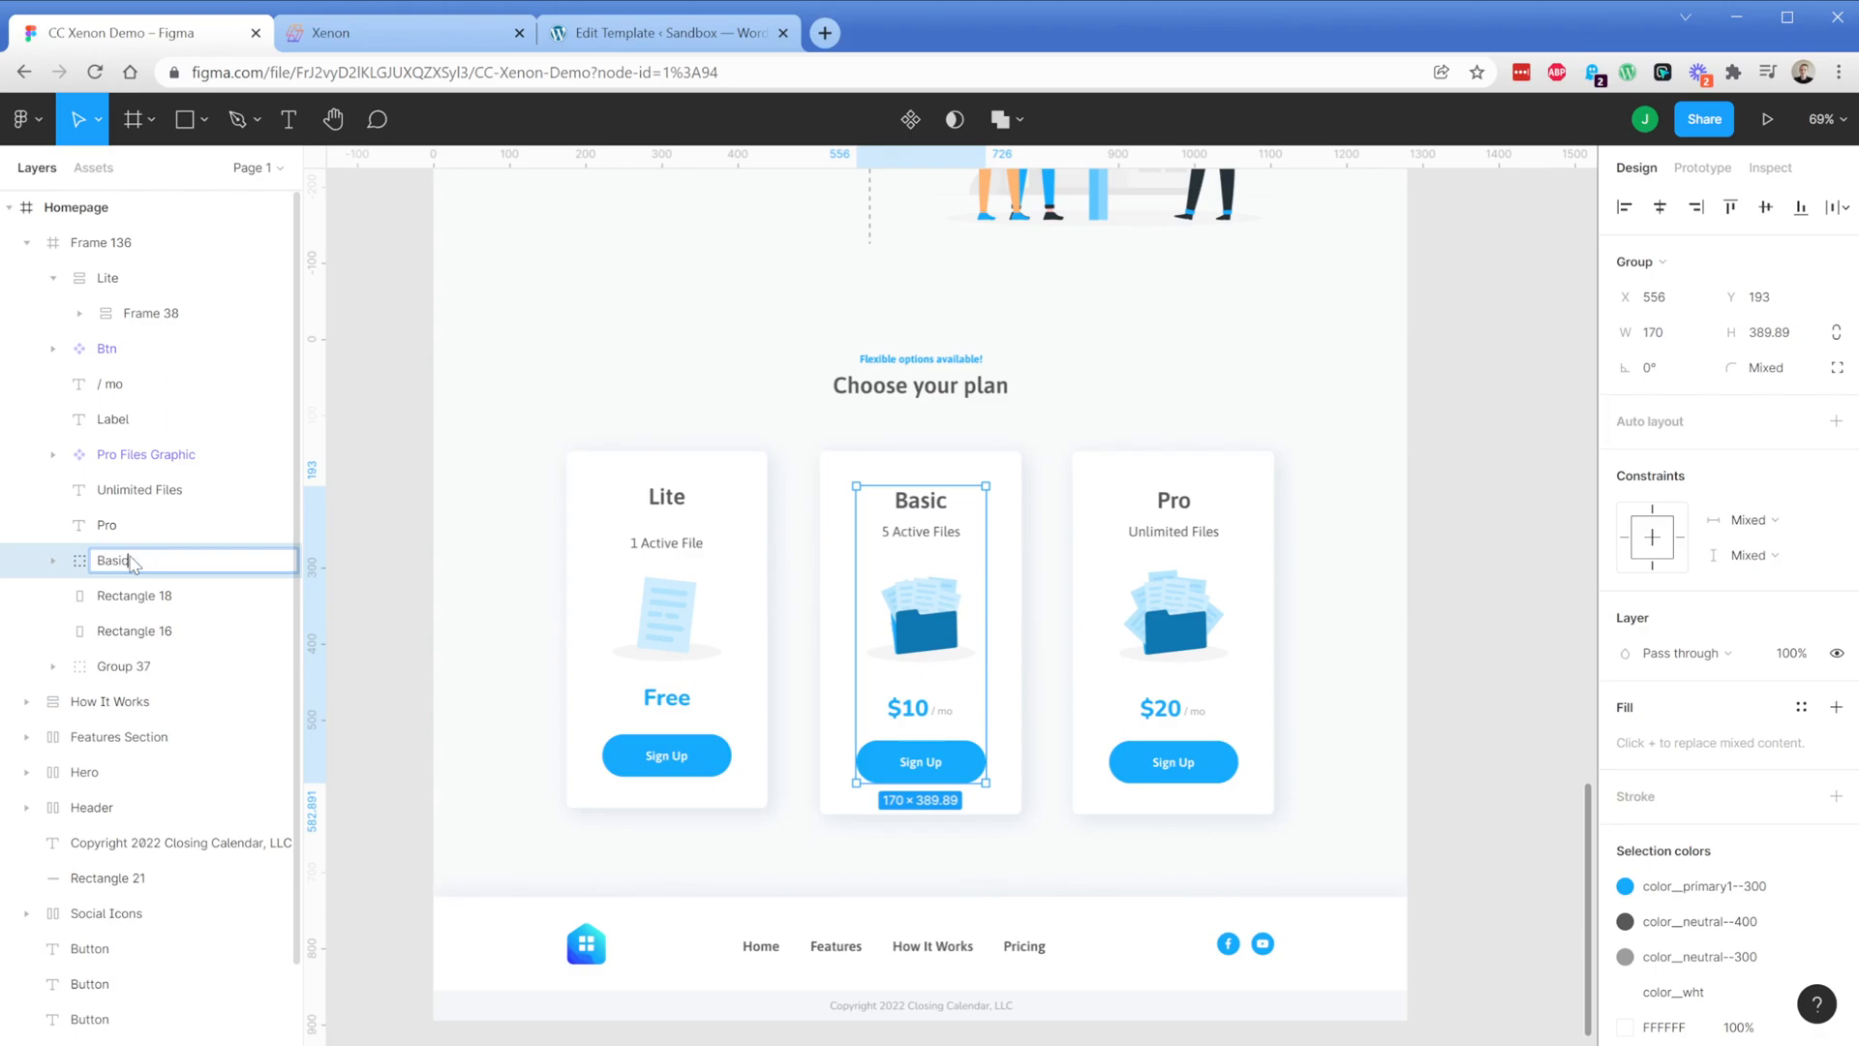
key(Return)
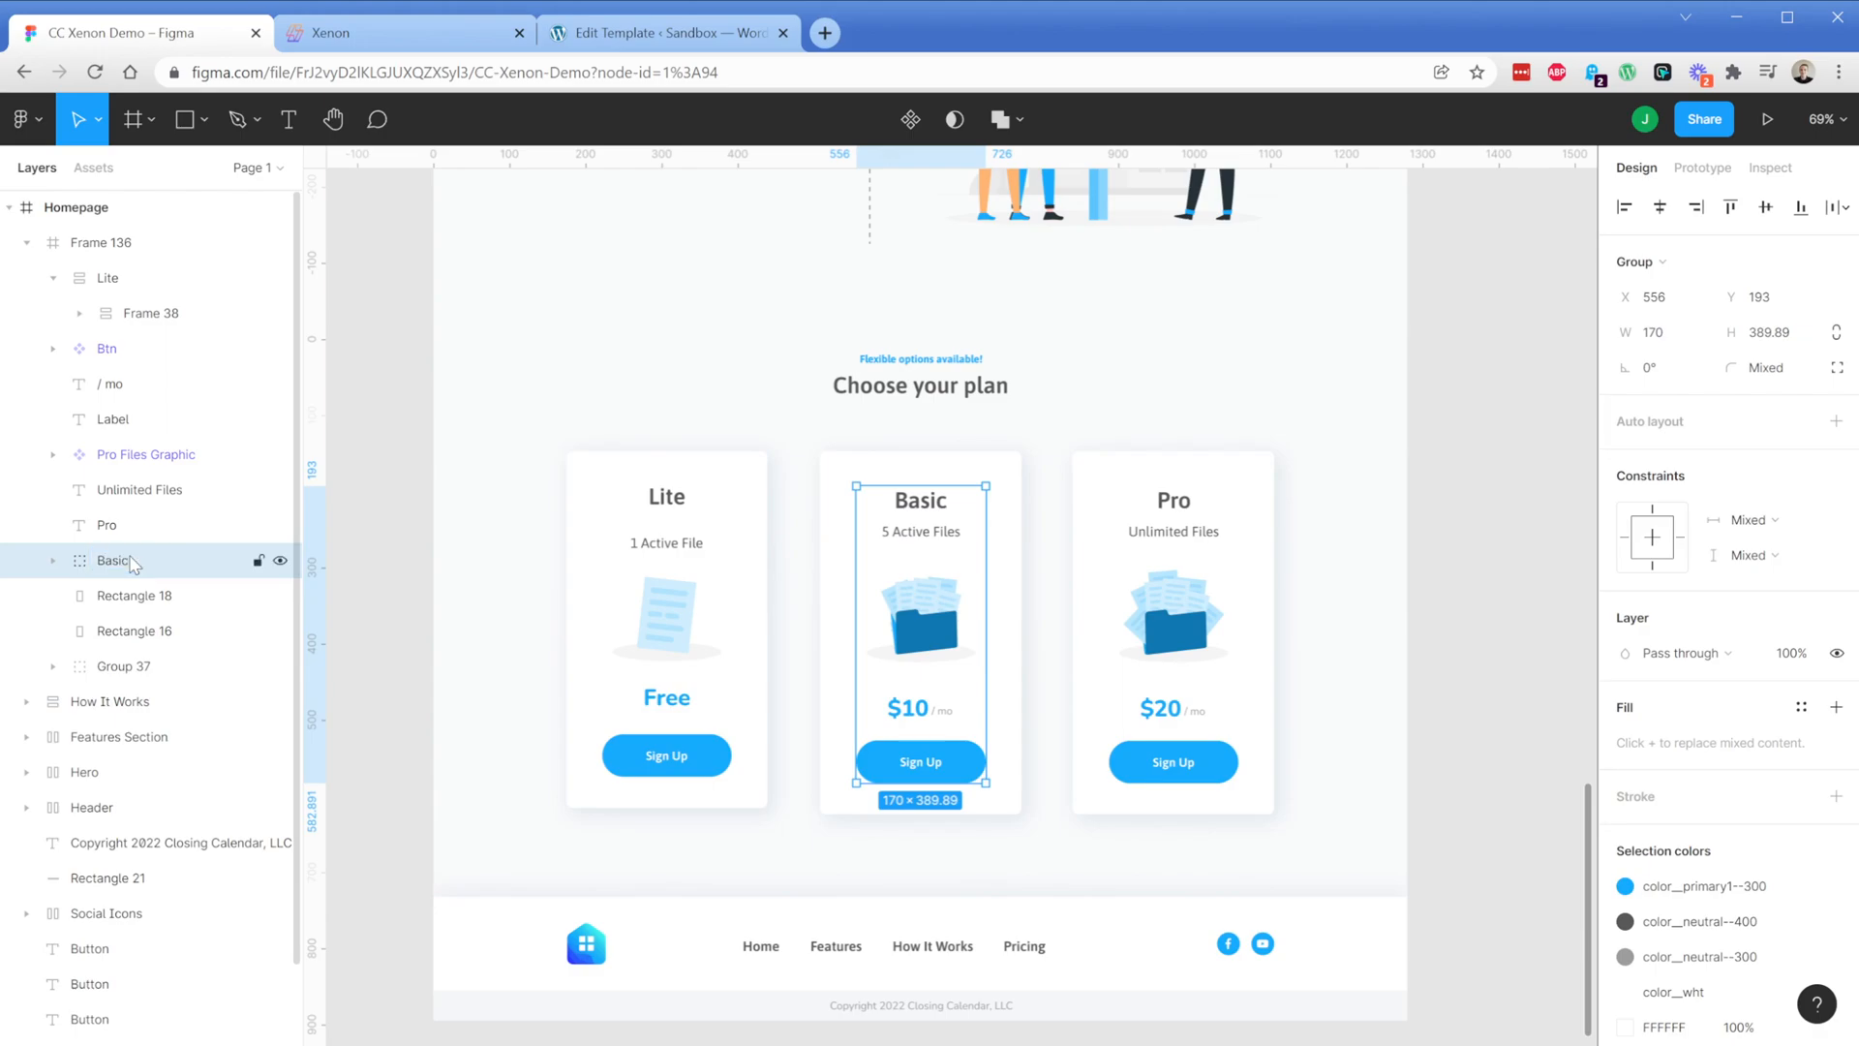
Group the Basic content with its white background rectangle and give it vertical auto layout with 0 spacing and centred items
shift+click(845, 518)
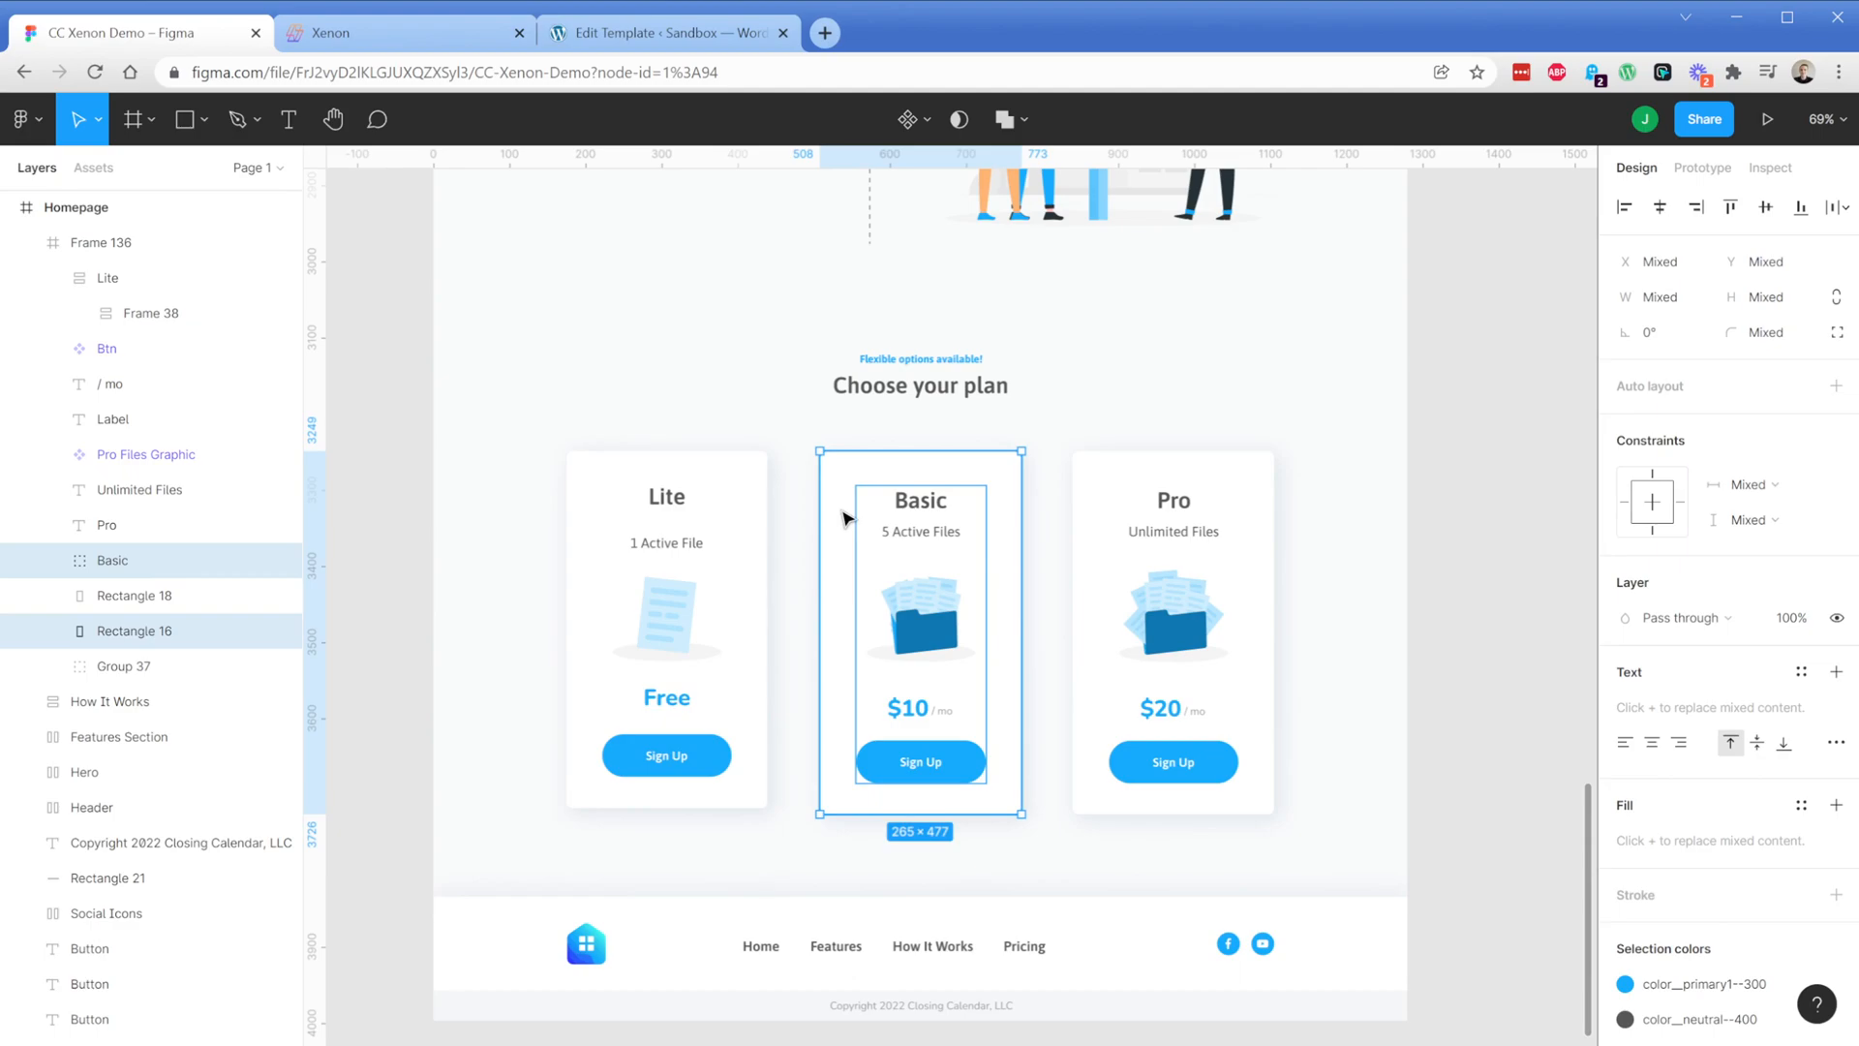
key(ctrl+g)
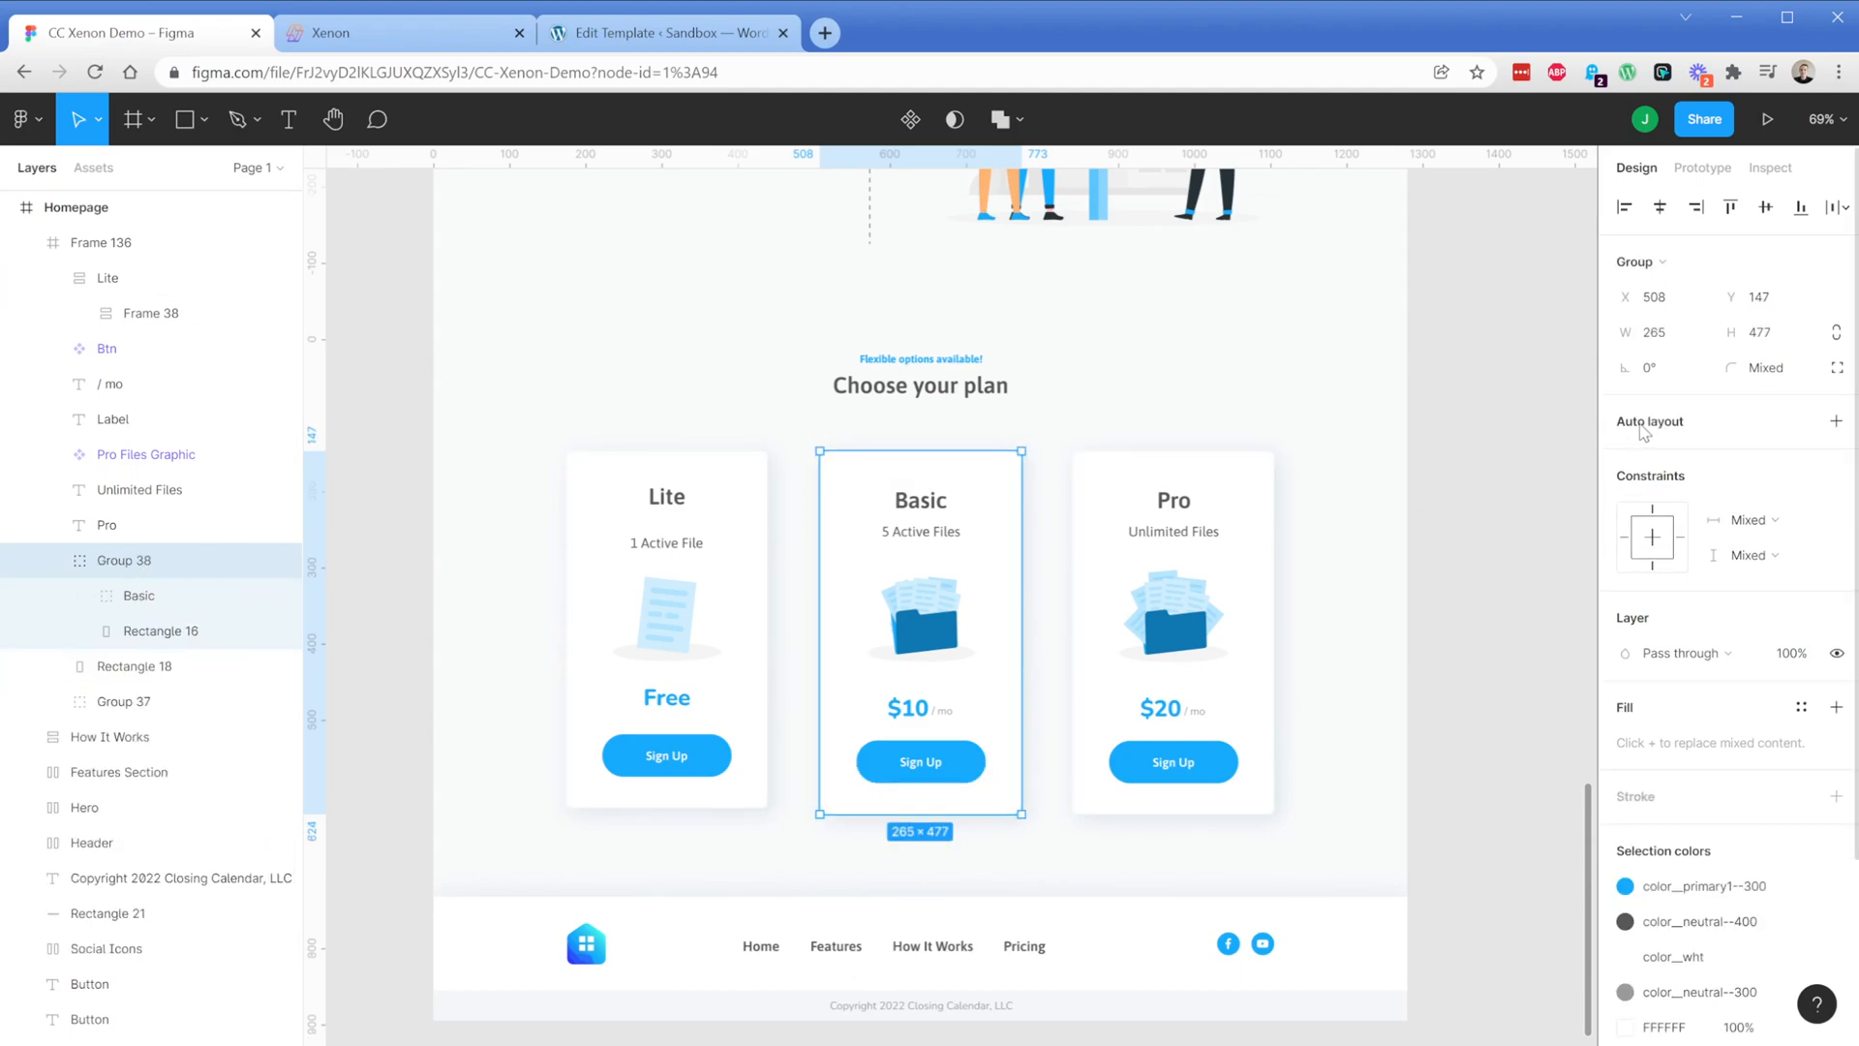
key(shift+a)
click(1625, 491)
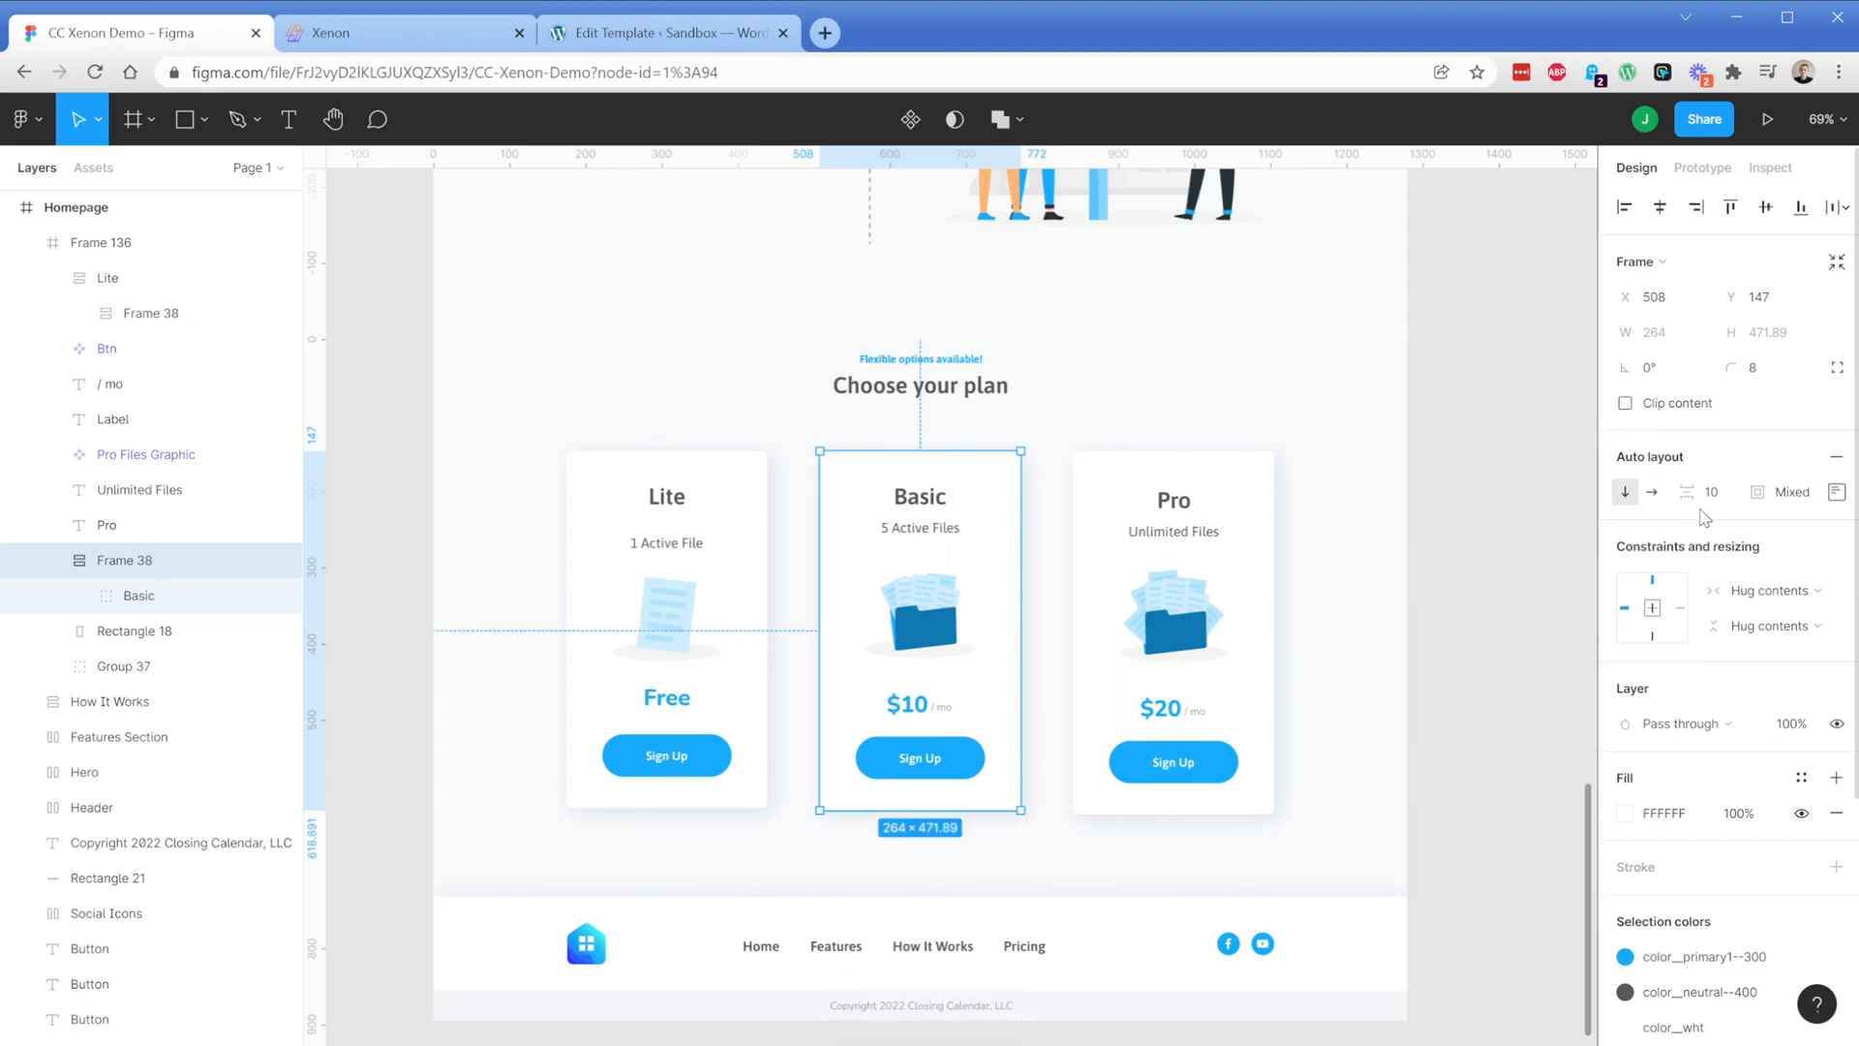
click(1712, 496)
text(0)
key(Return)
click(1837, 492)
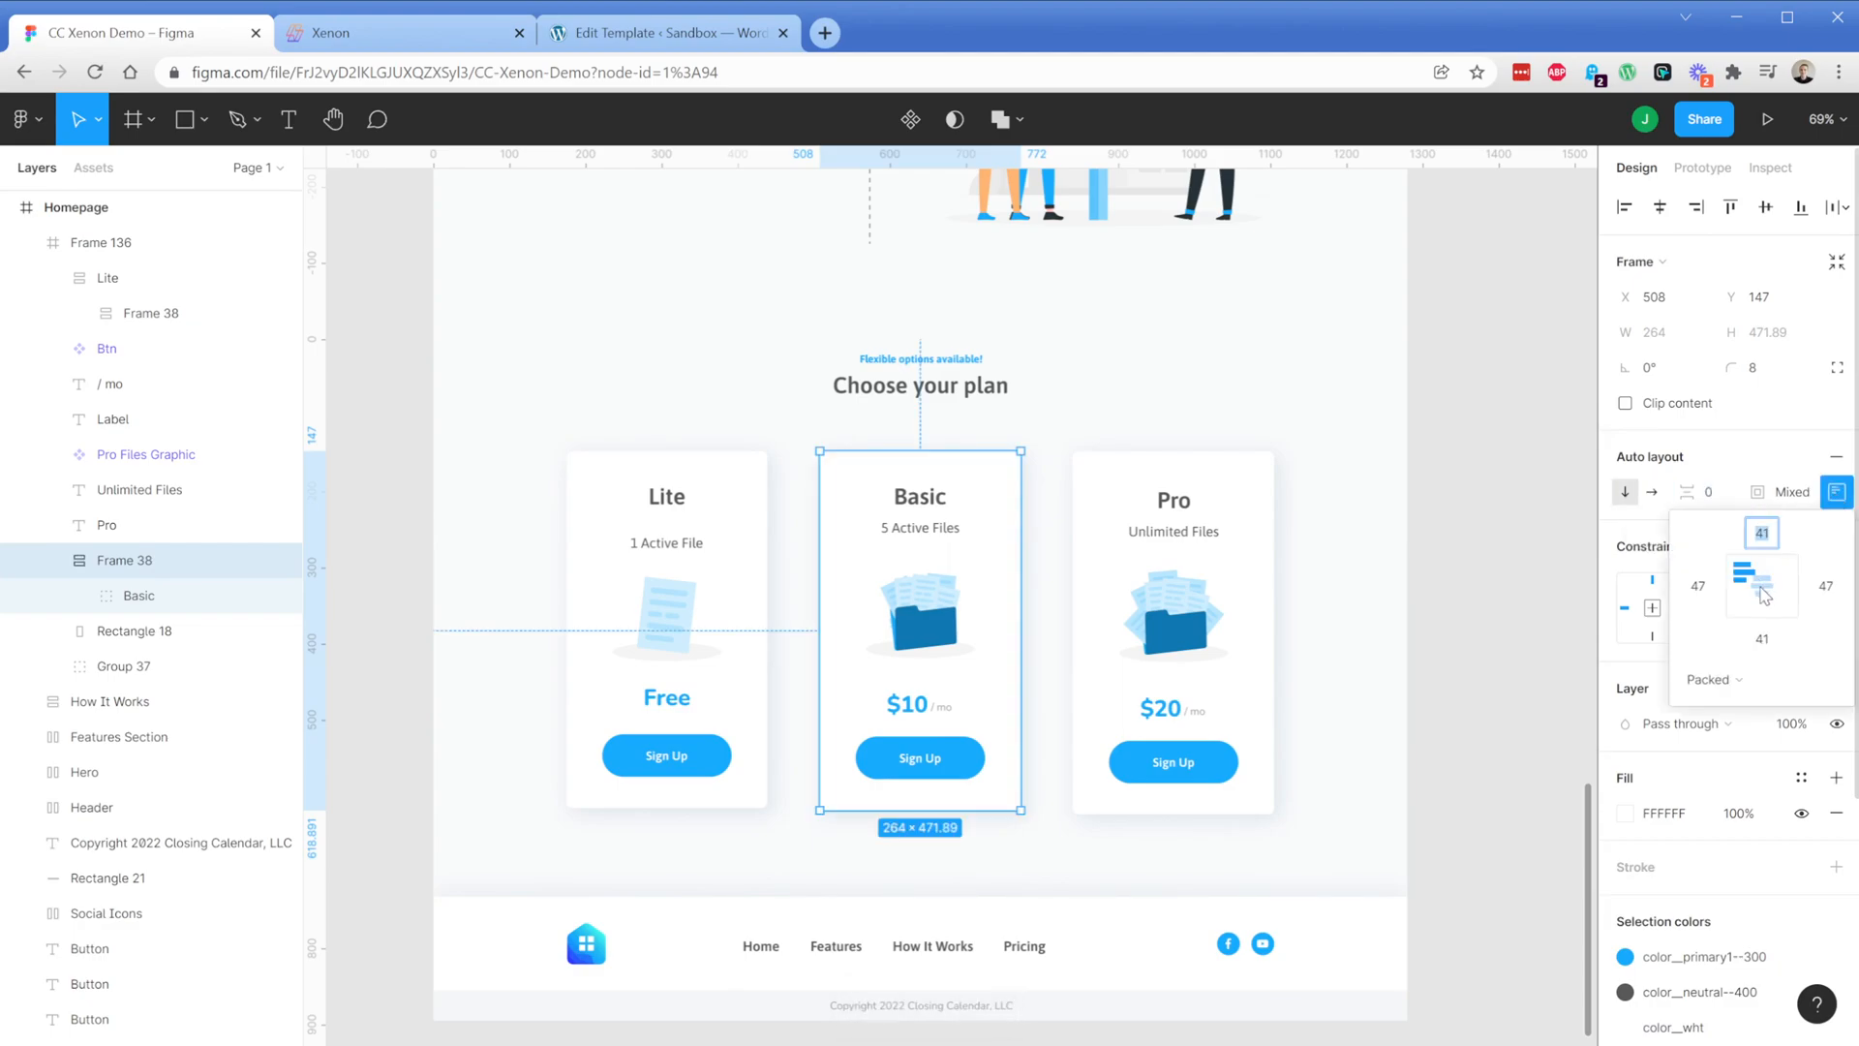
Apply vertical auto layout to the content group inside the Basic card and centre its items
click(139, 598)
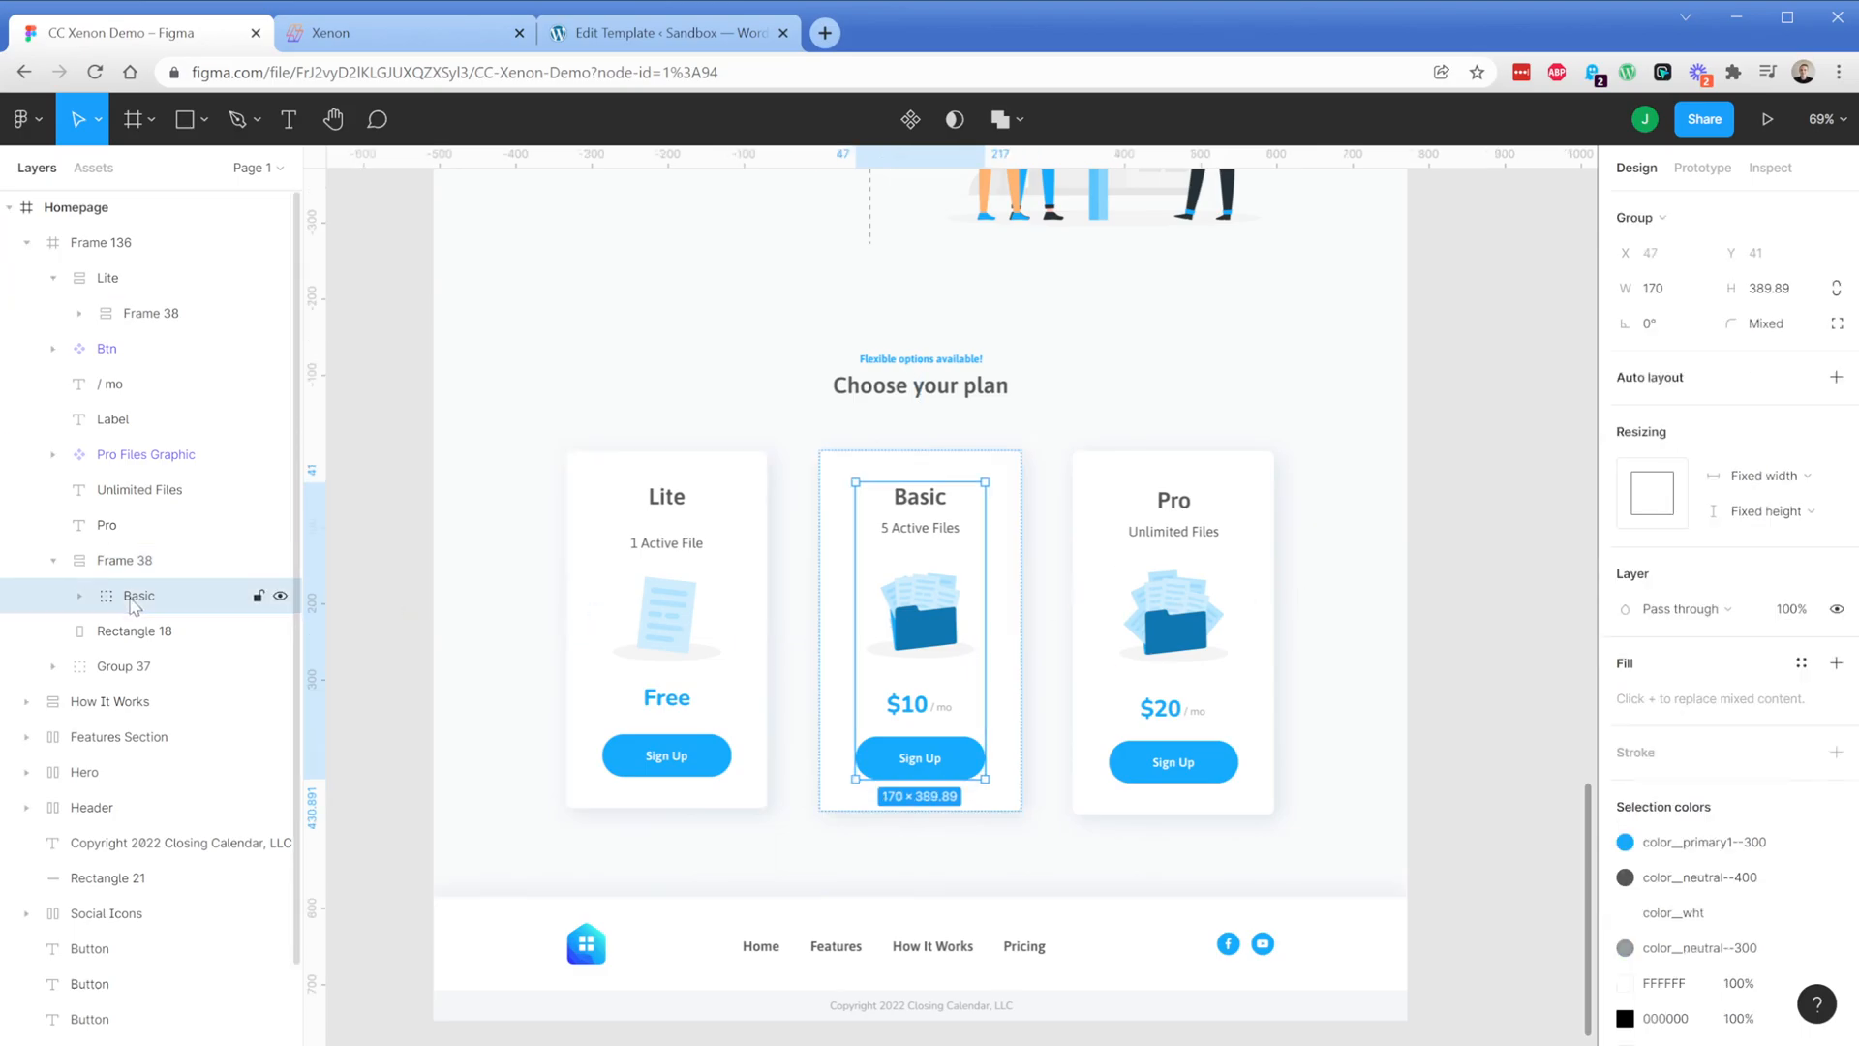
key(shift+a)
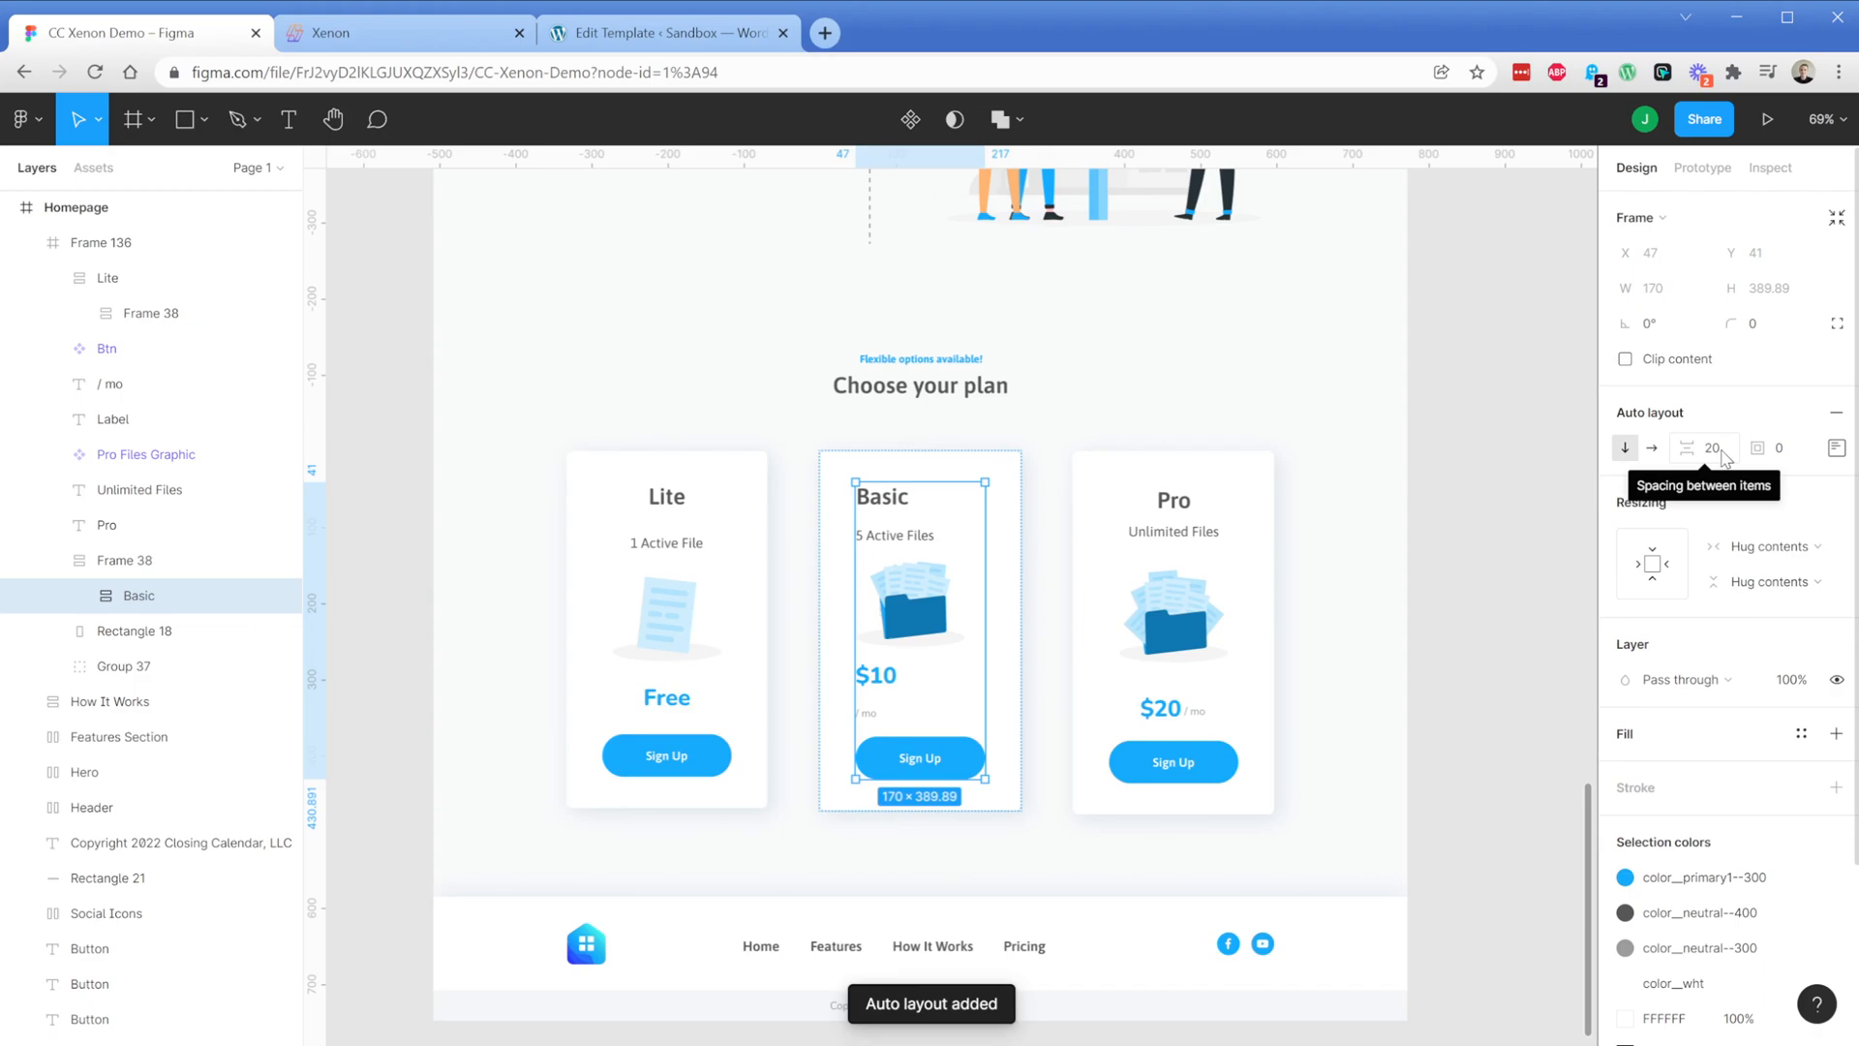
click(1837, 448)
click(1764, 544)
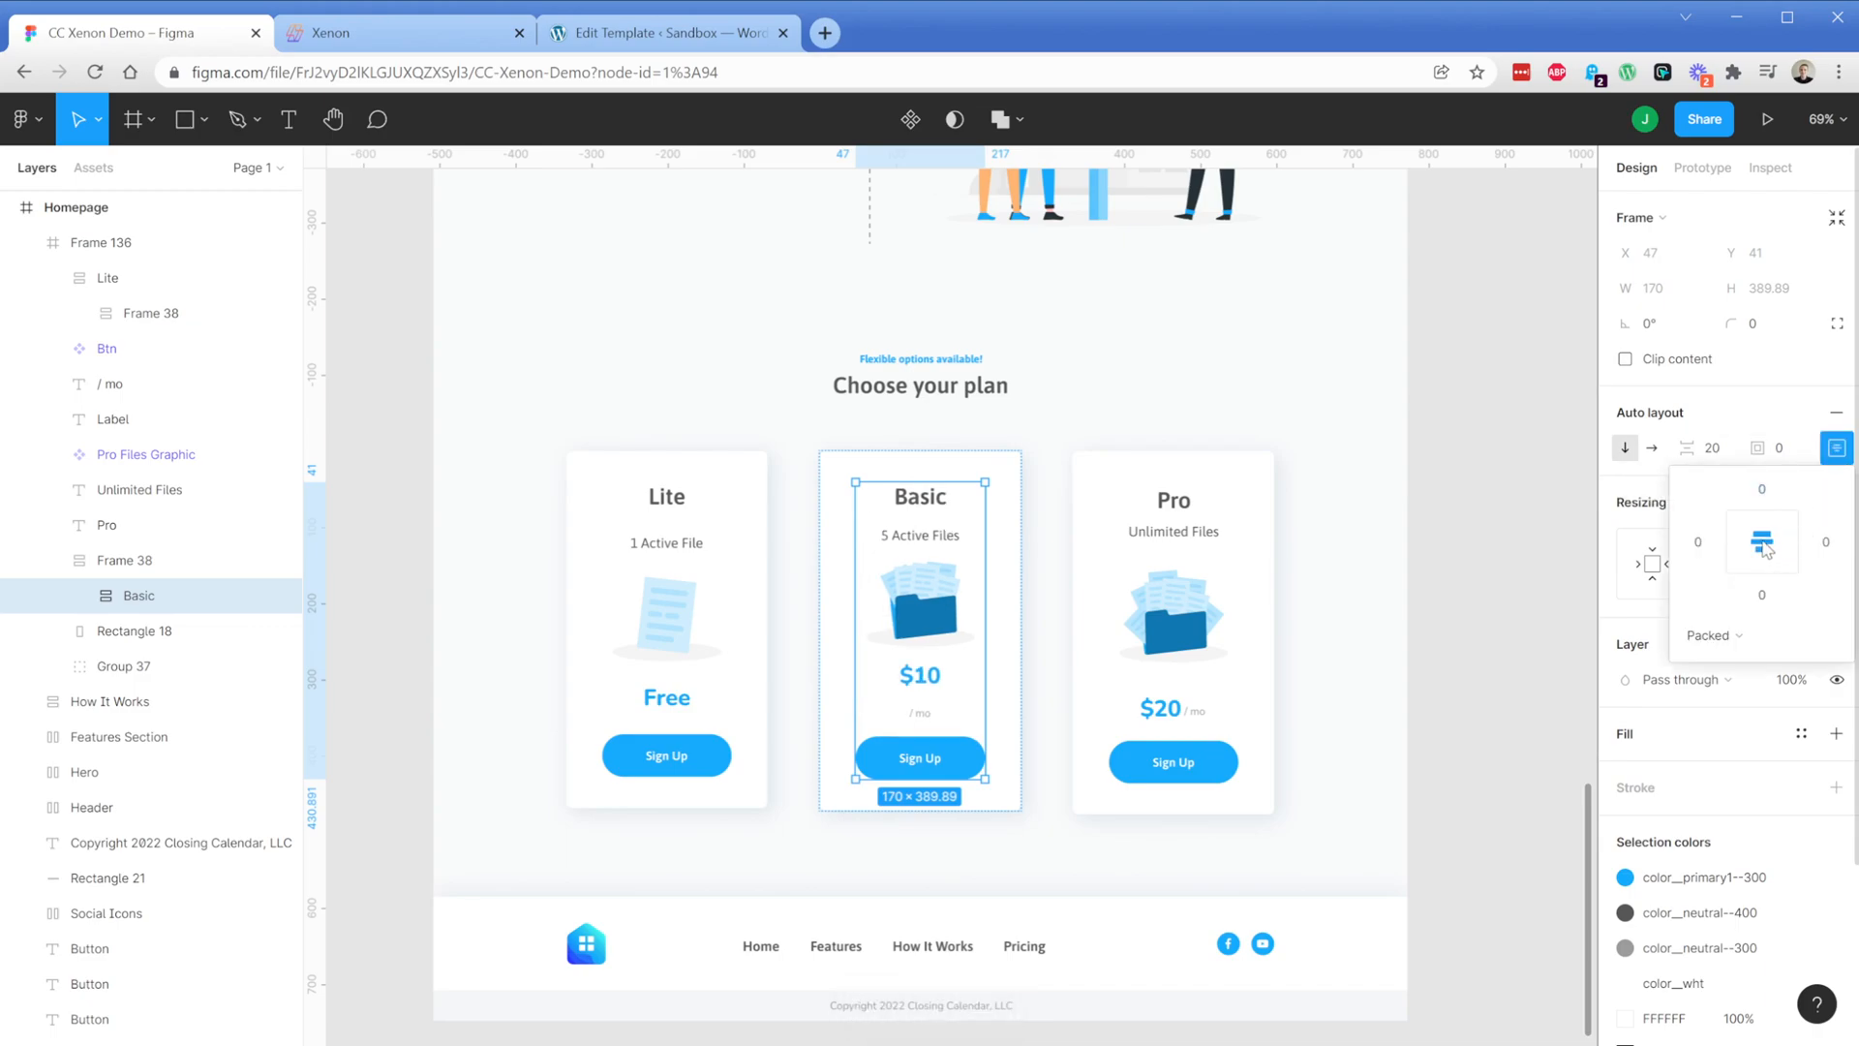
Group the $10 price with its / mo label in the Basic card and apply auto layout to the group
click(934, 689)
shift+click(927, 717)
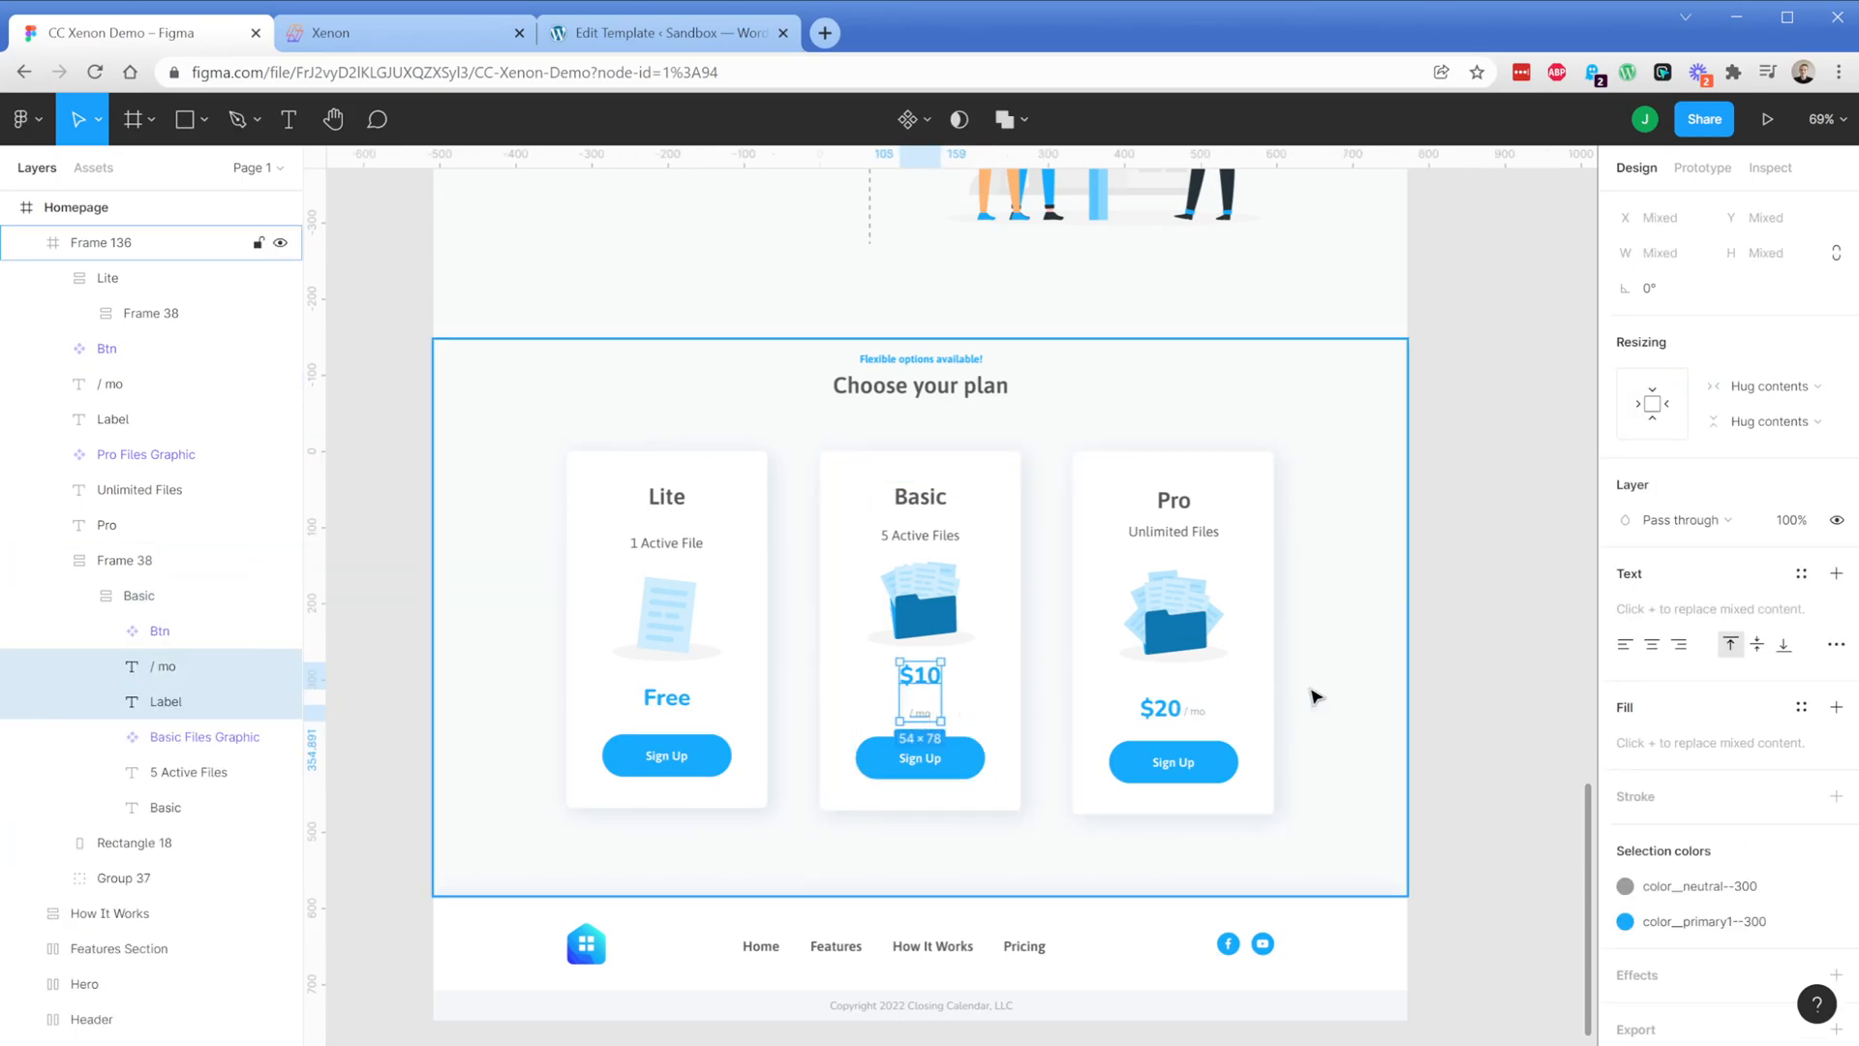
key(ctrl+g)
key(shift+a)
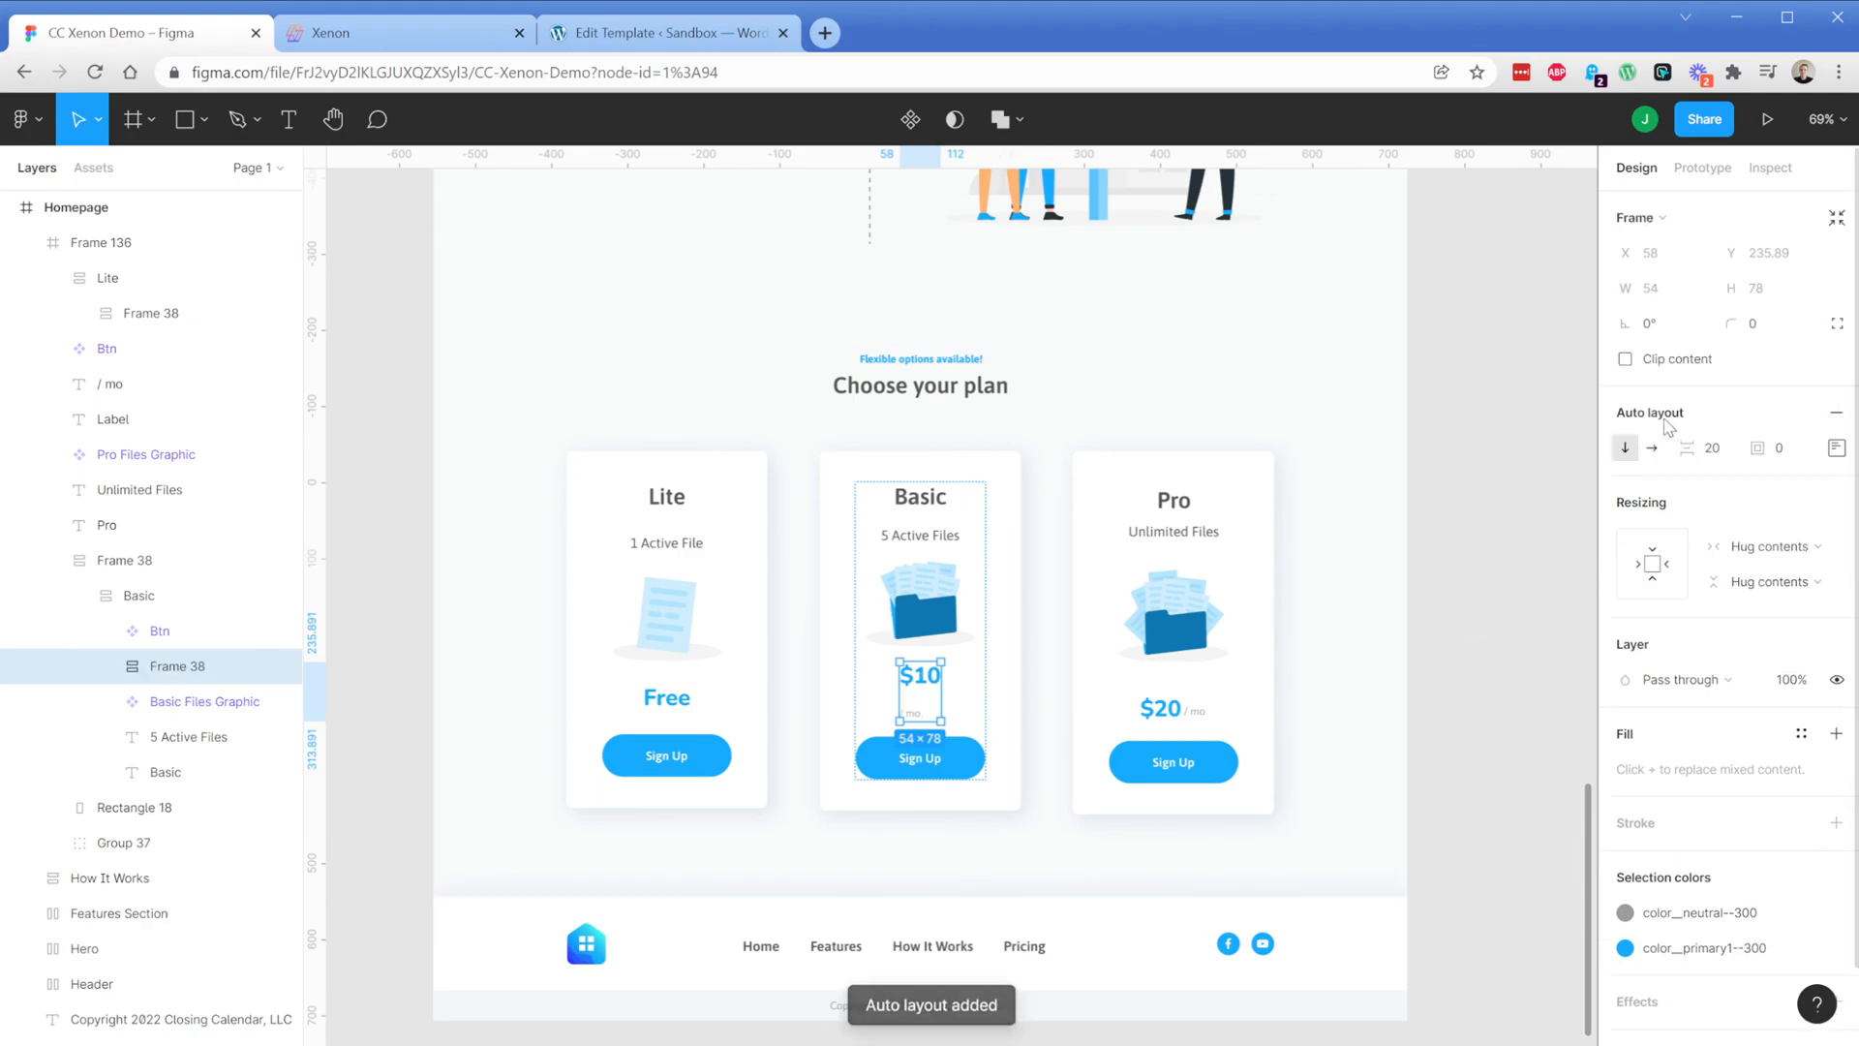
Make the Basic price frame horizontal with 0 spacing between items and align its items to the bottom centre
click(1655, 454)
click(1716, 456)
text(0)
key(Return)
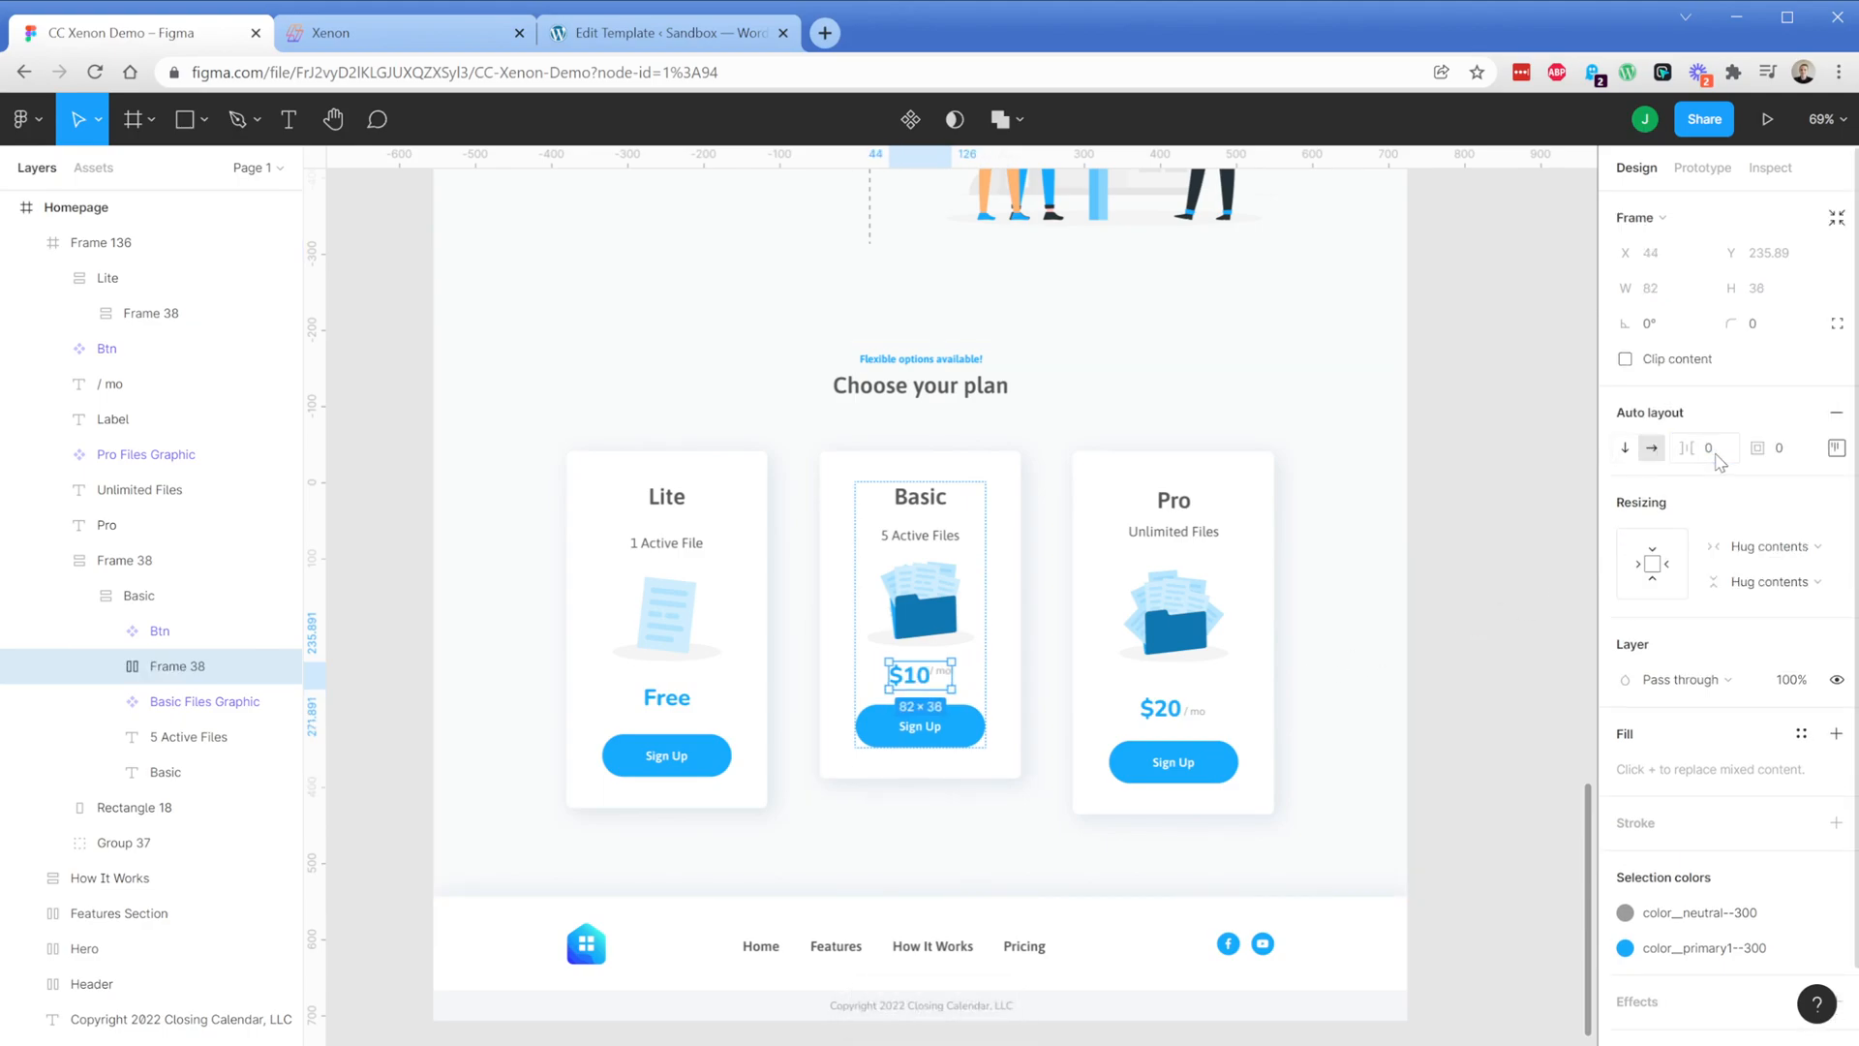
click(1837, 448)
click(1760, 568)
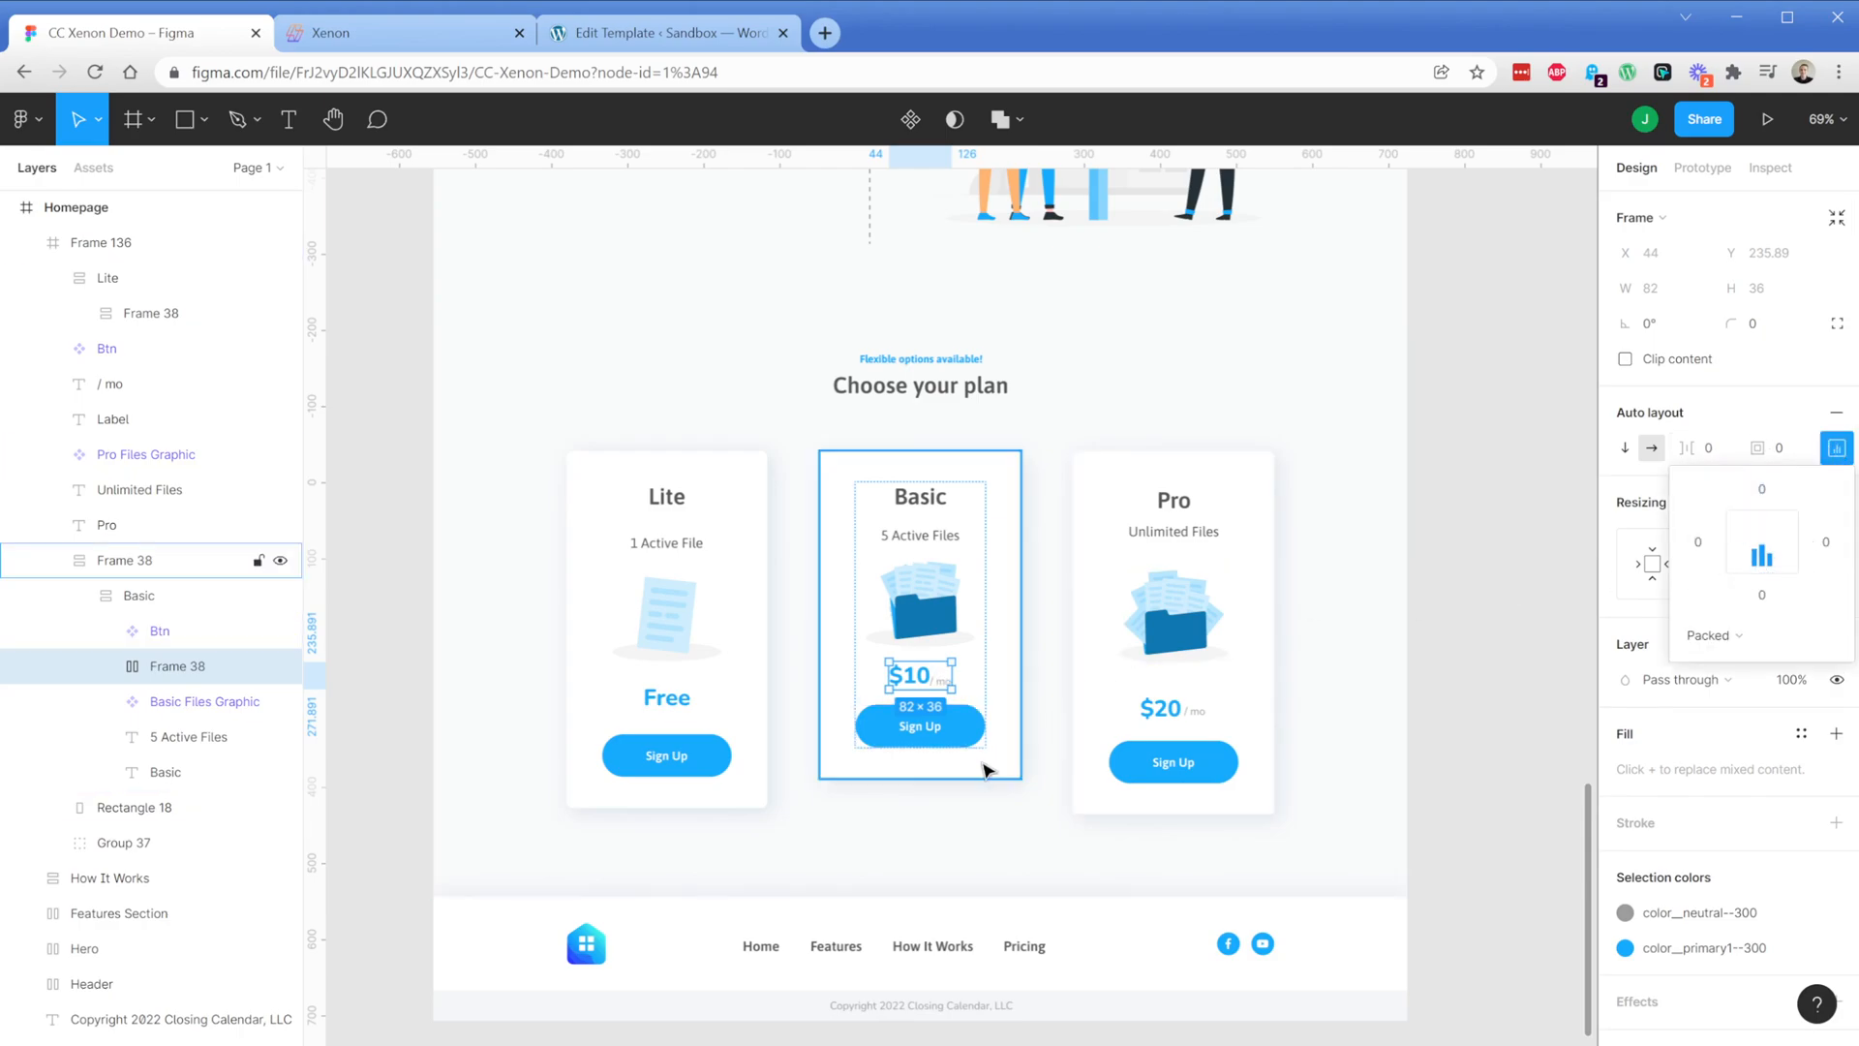
Group the Pro card's title, Unlimited Files text, graphic, $20 price and Sign Up button
click(1176, 501)
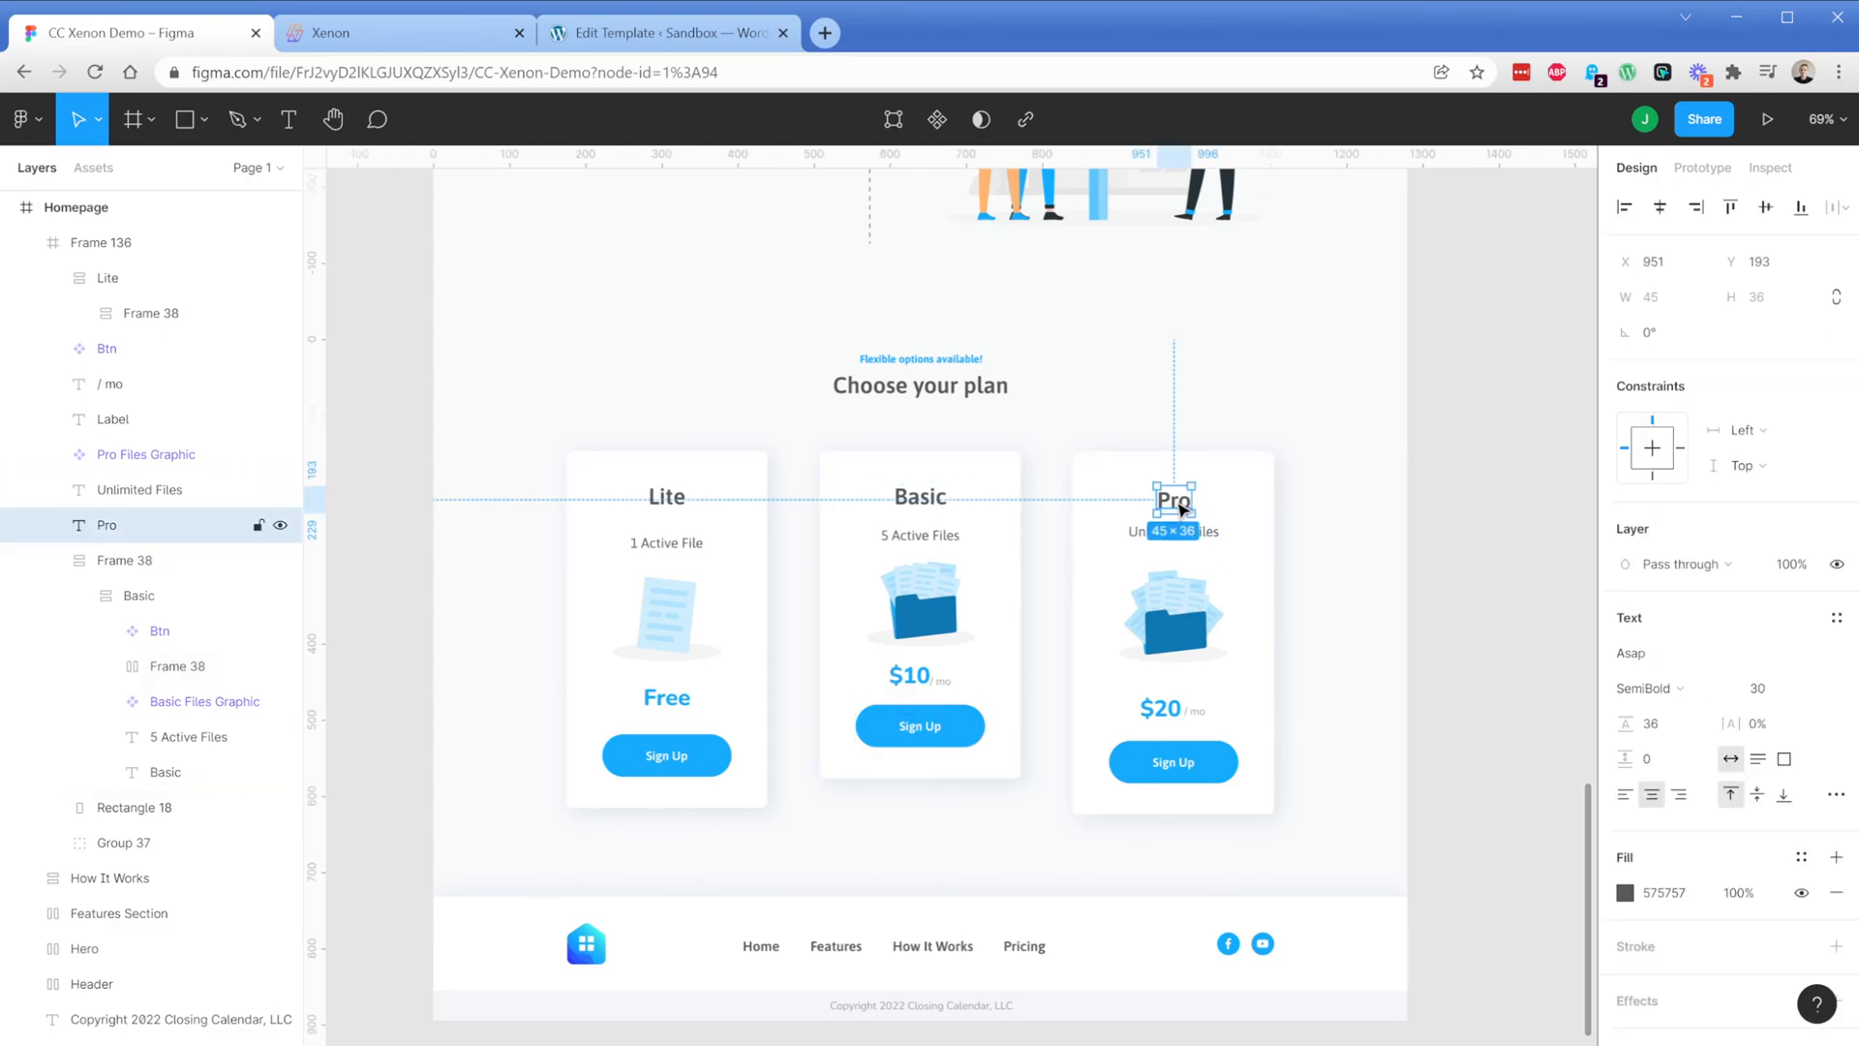
shift+click(1177, 532)
shift+click(1173, 620)
shift+click(1165, 710)
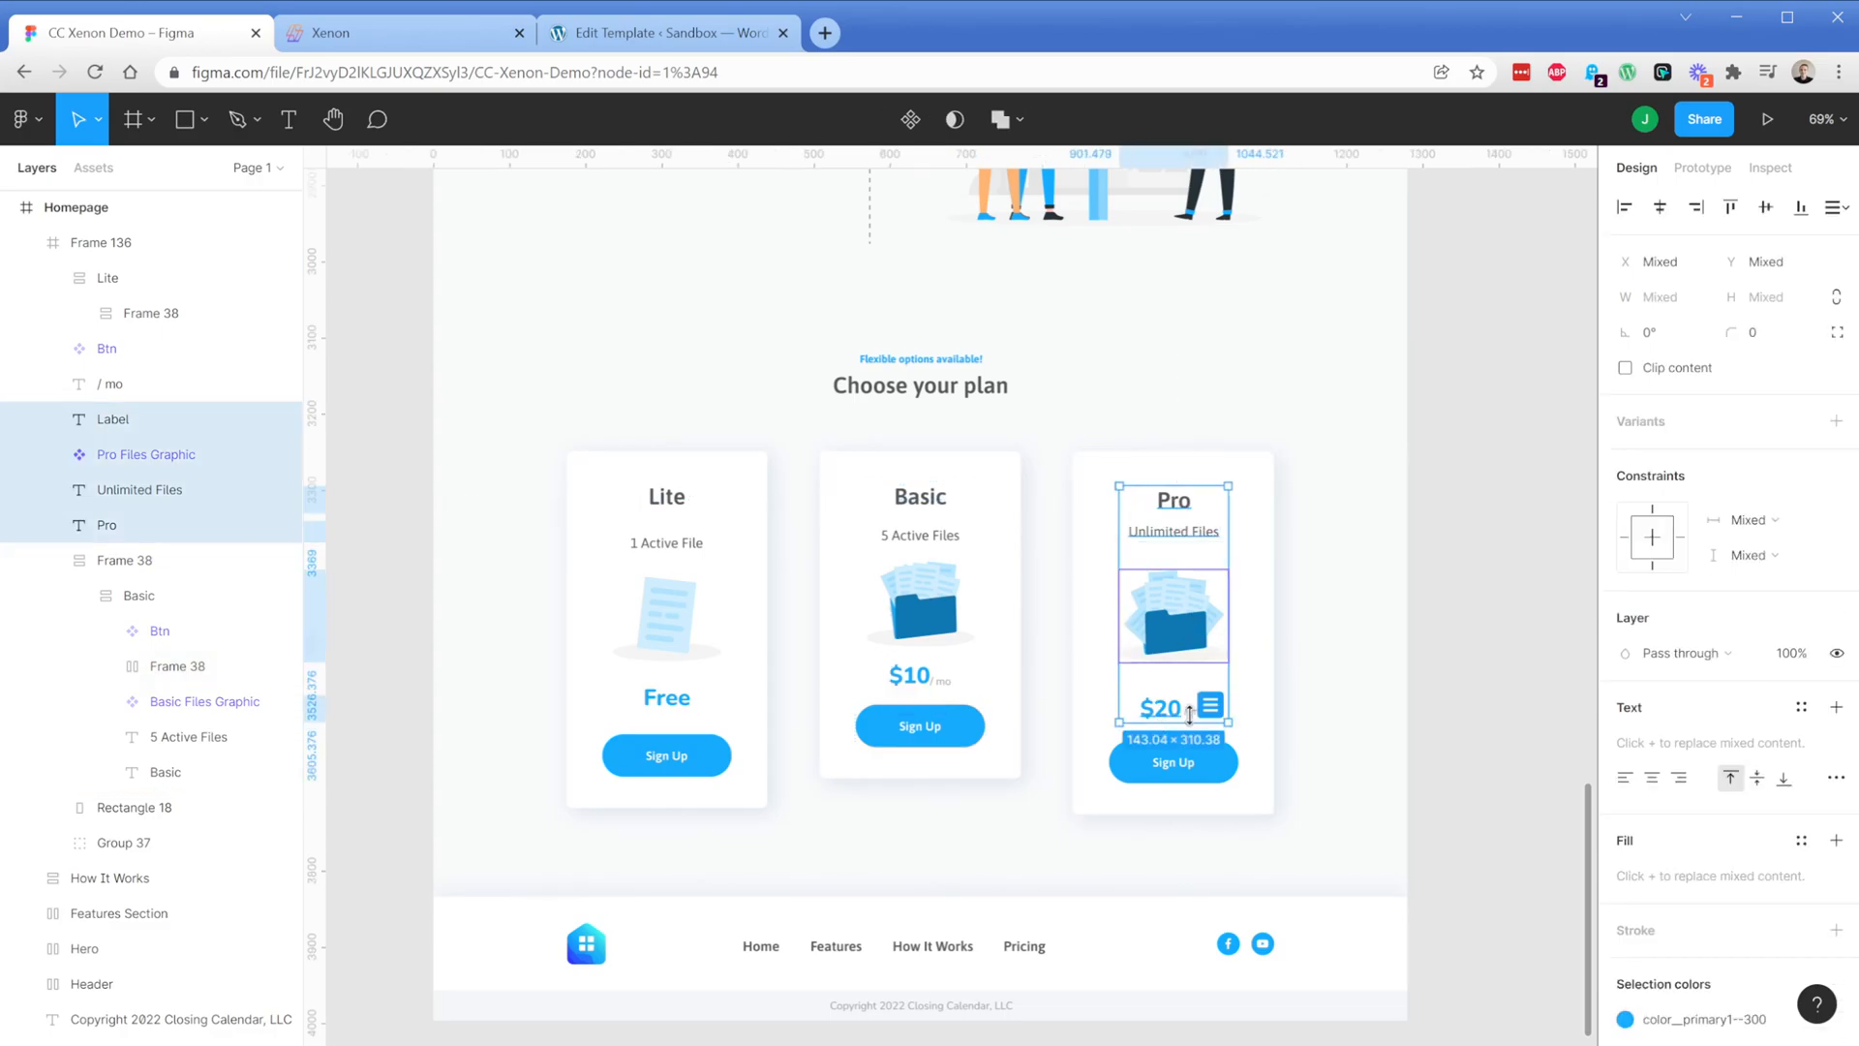
shift+click(1182, 759)
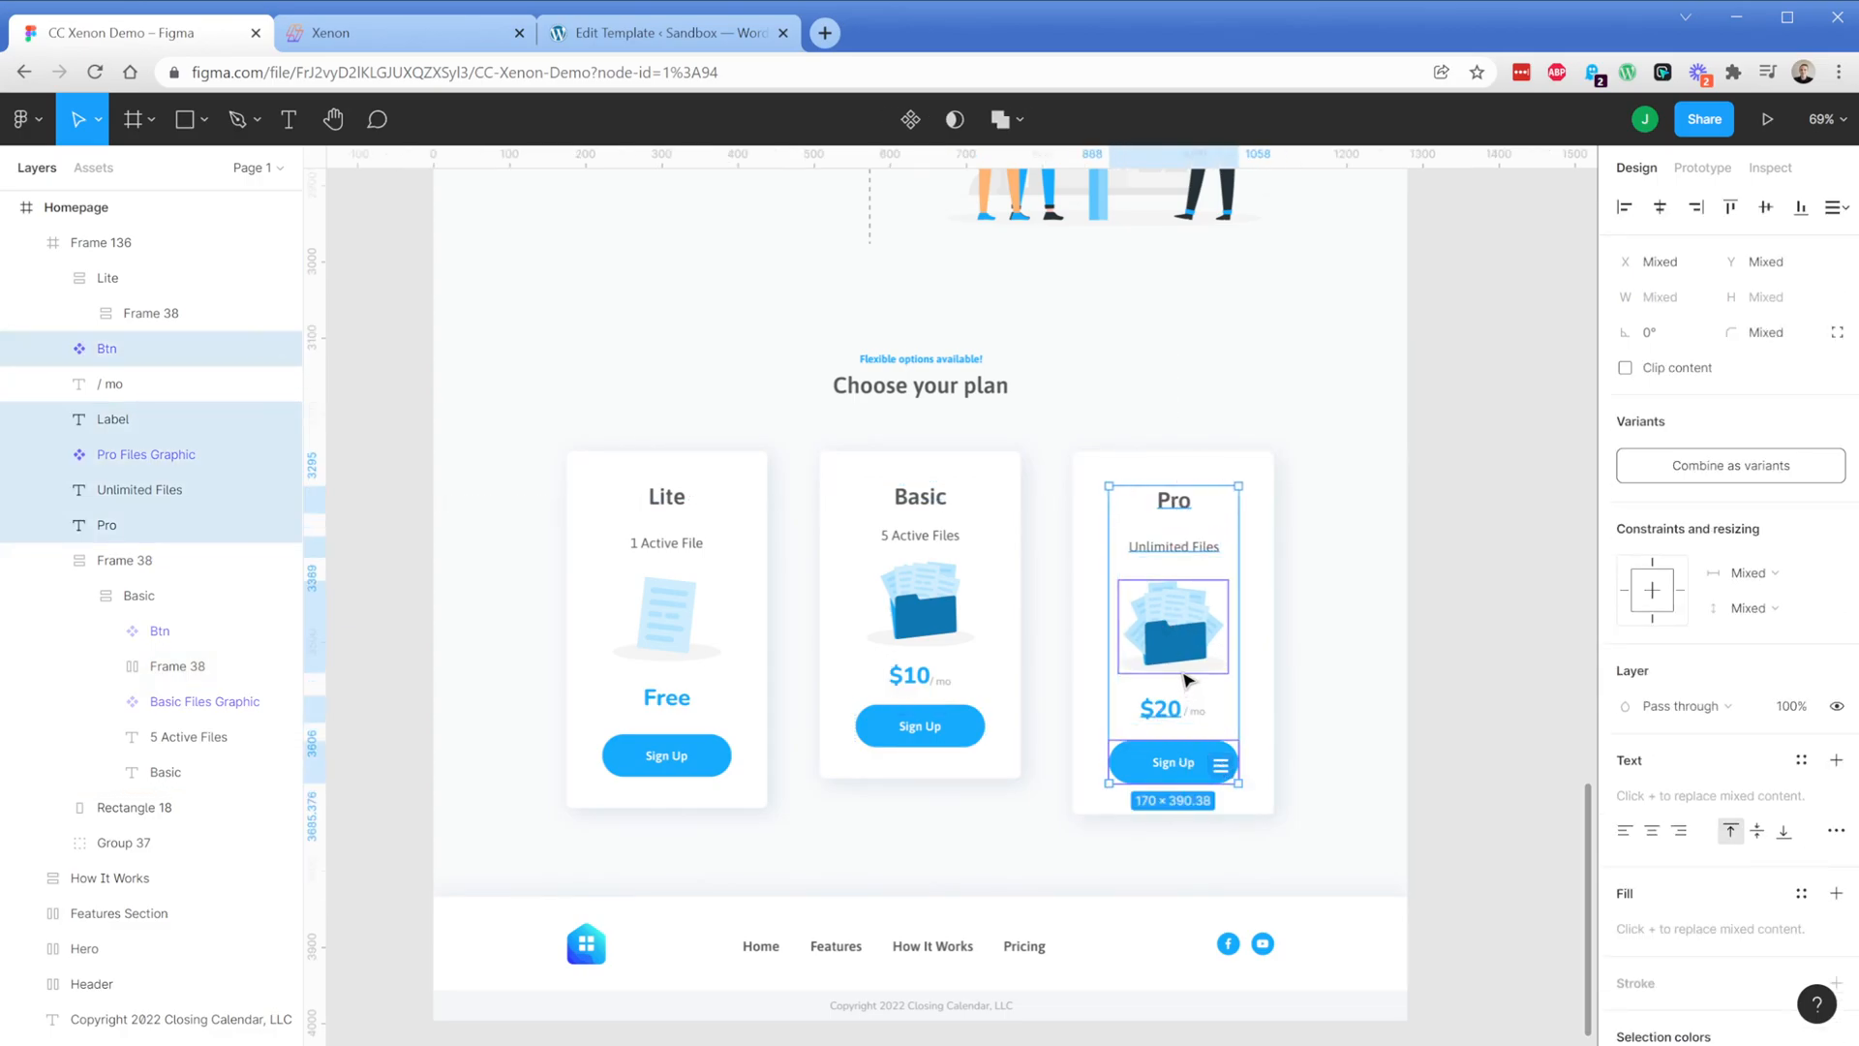
key(ctrl+g)
Group the Pro content with its white background rectangle, apply auto layout and name the resulting frame Pro
shift+click(1092, 496)
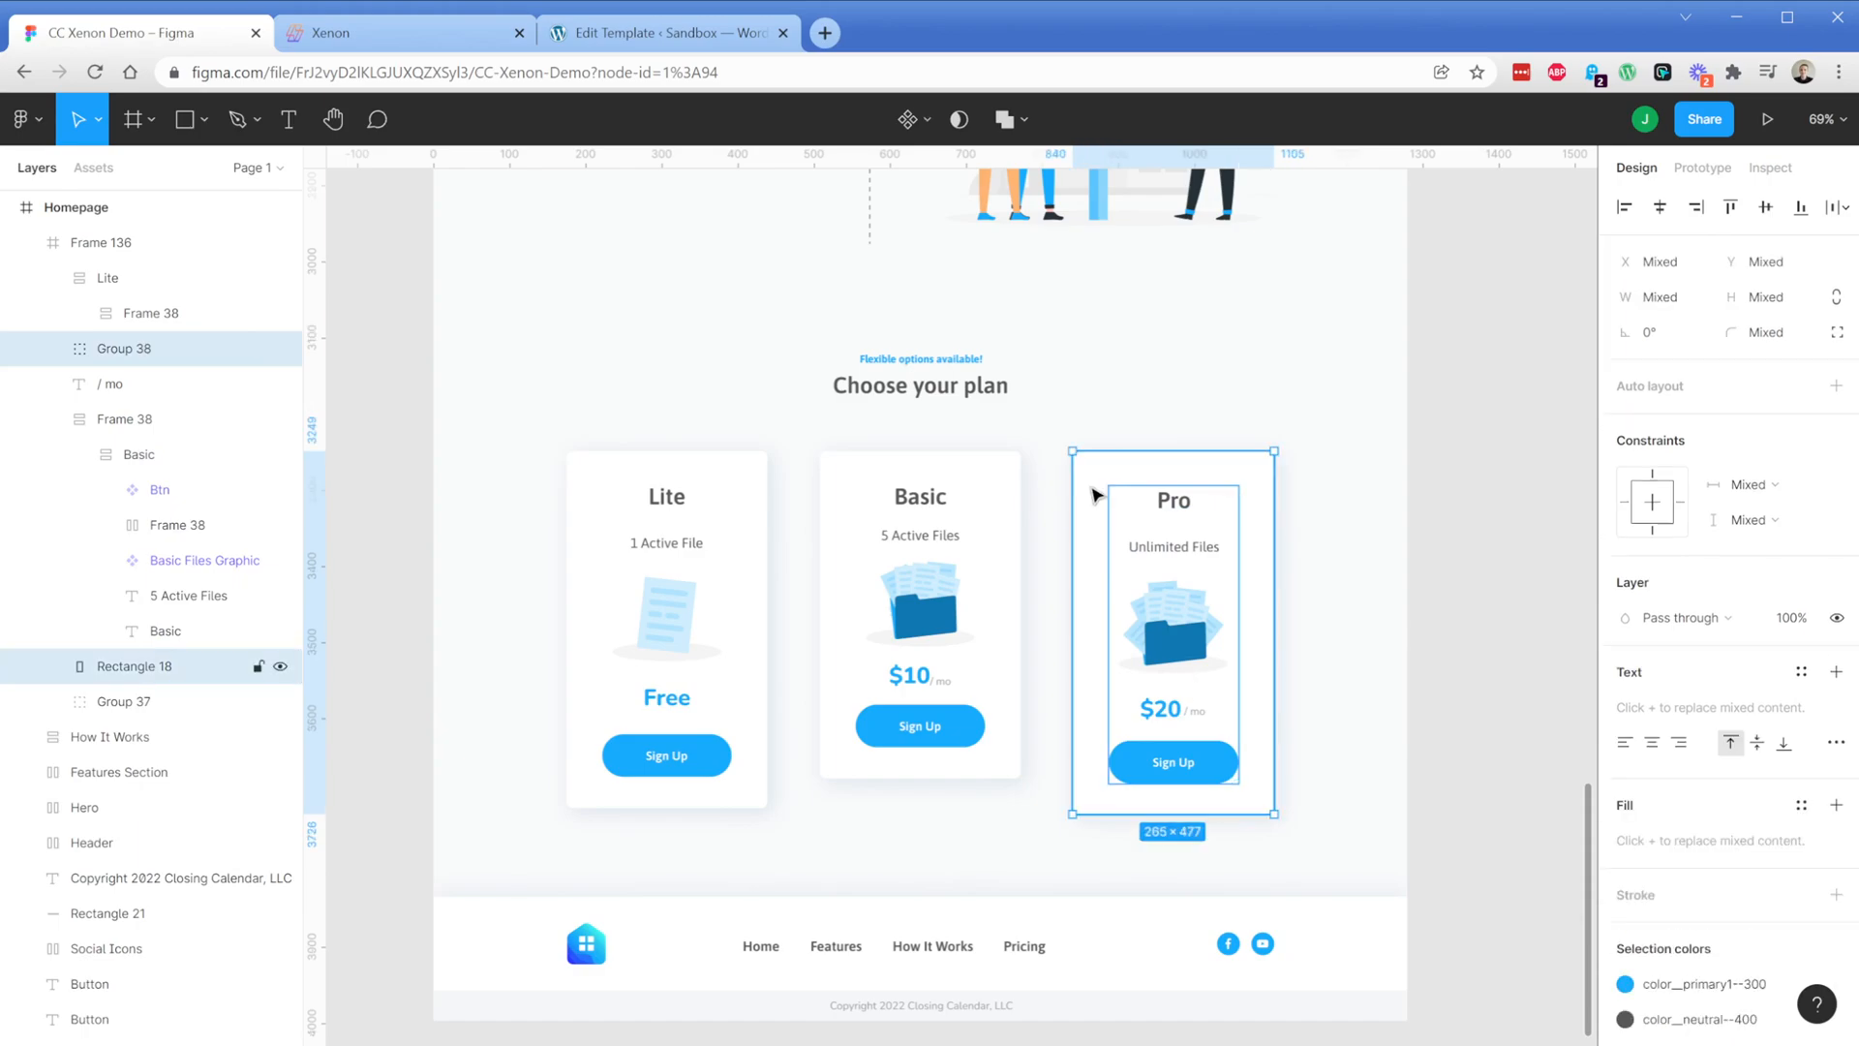
key(ctrl+g)
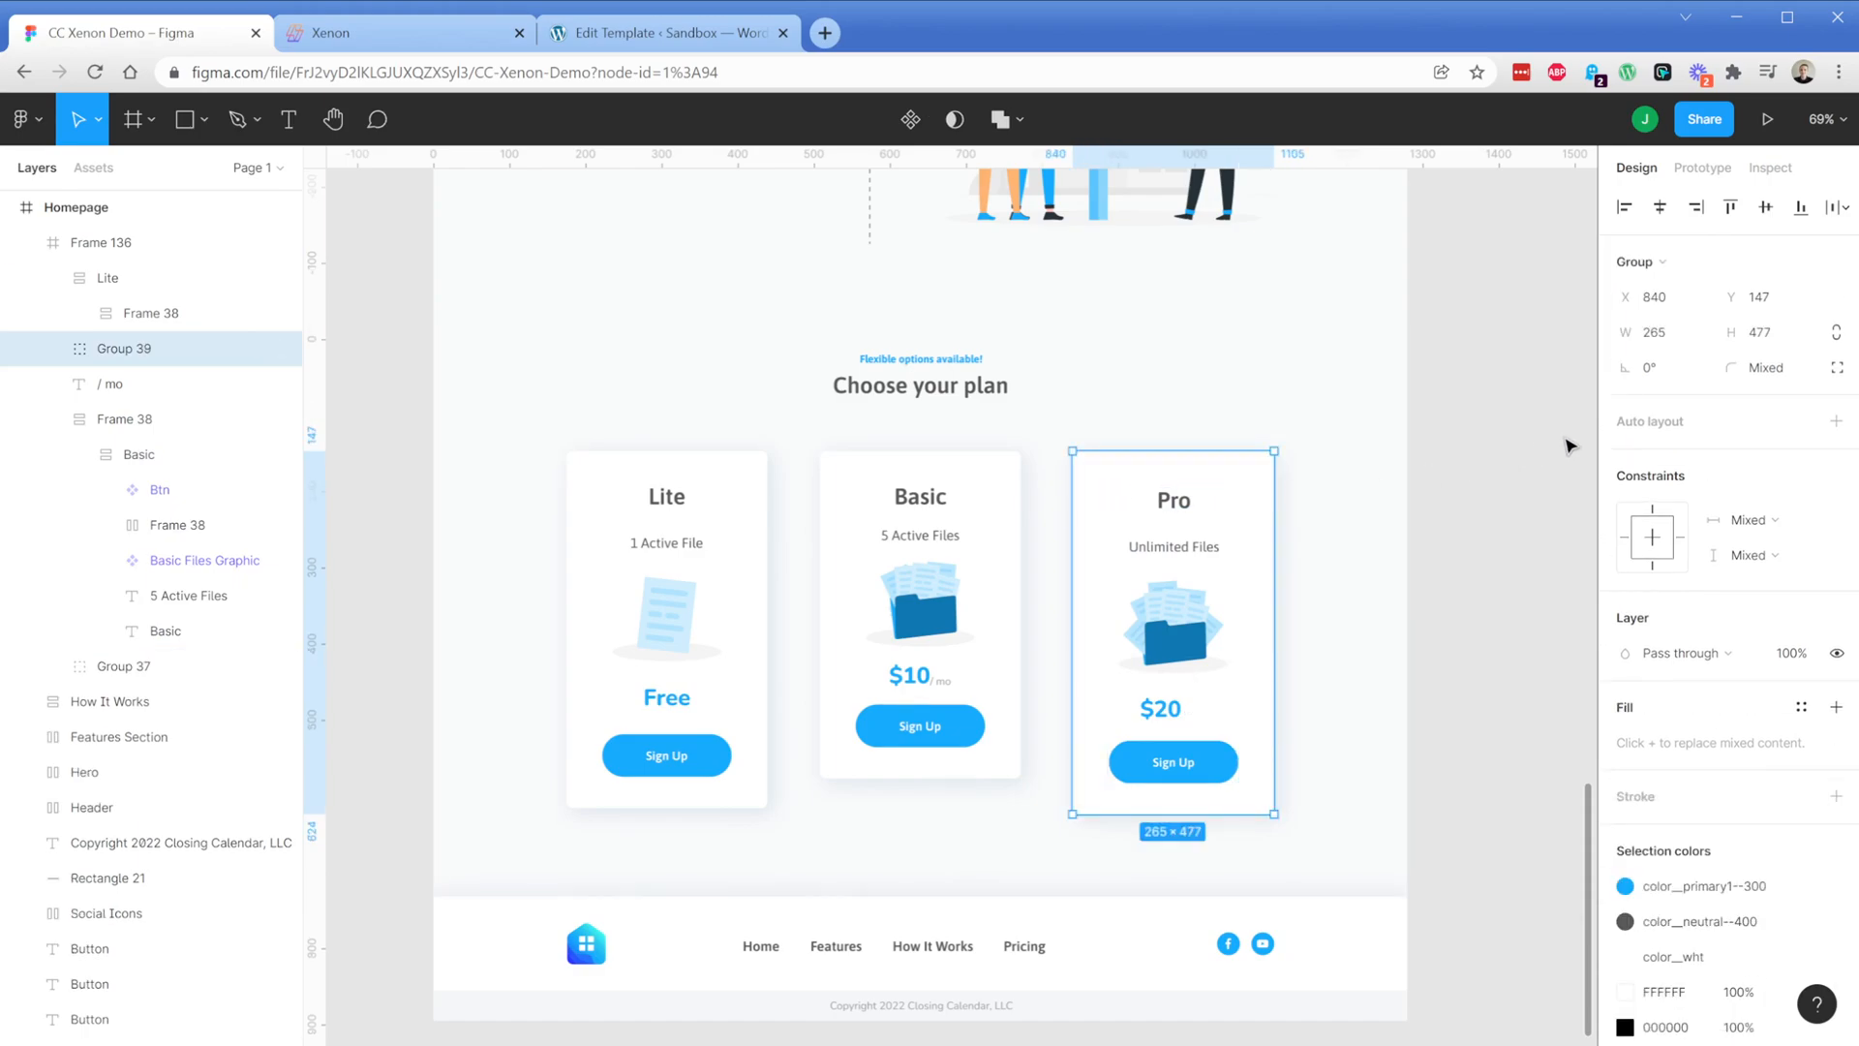
key(shift+a)
double_click(138, 351)
text(Pro)
key(Return)
Move the stray / mo text layer into the Pro card's content group, just below the price label
click(133, 387)
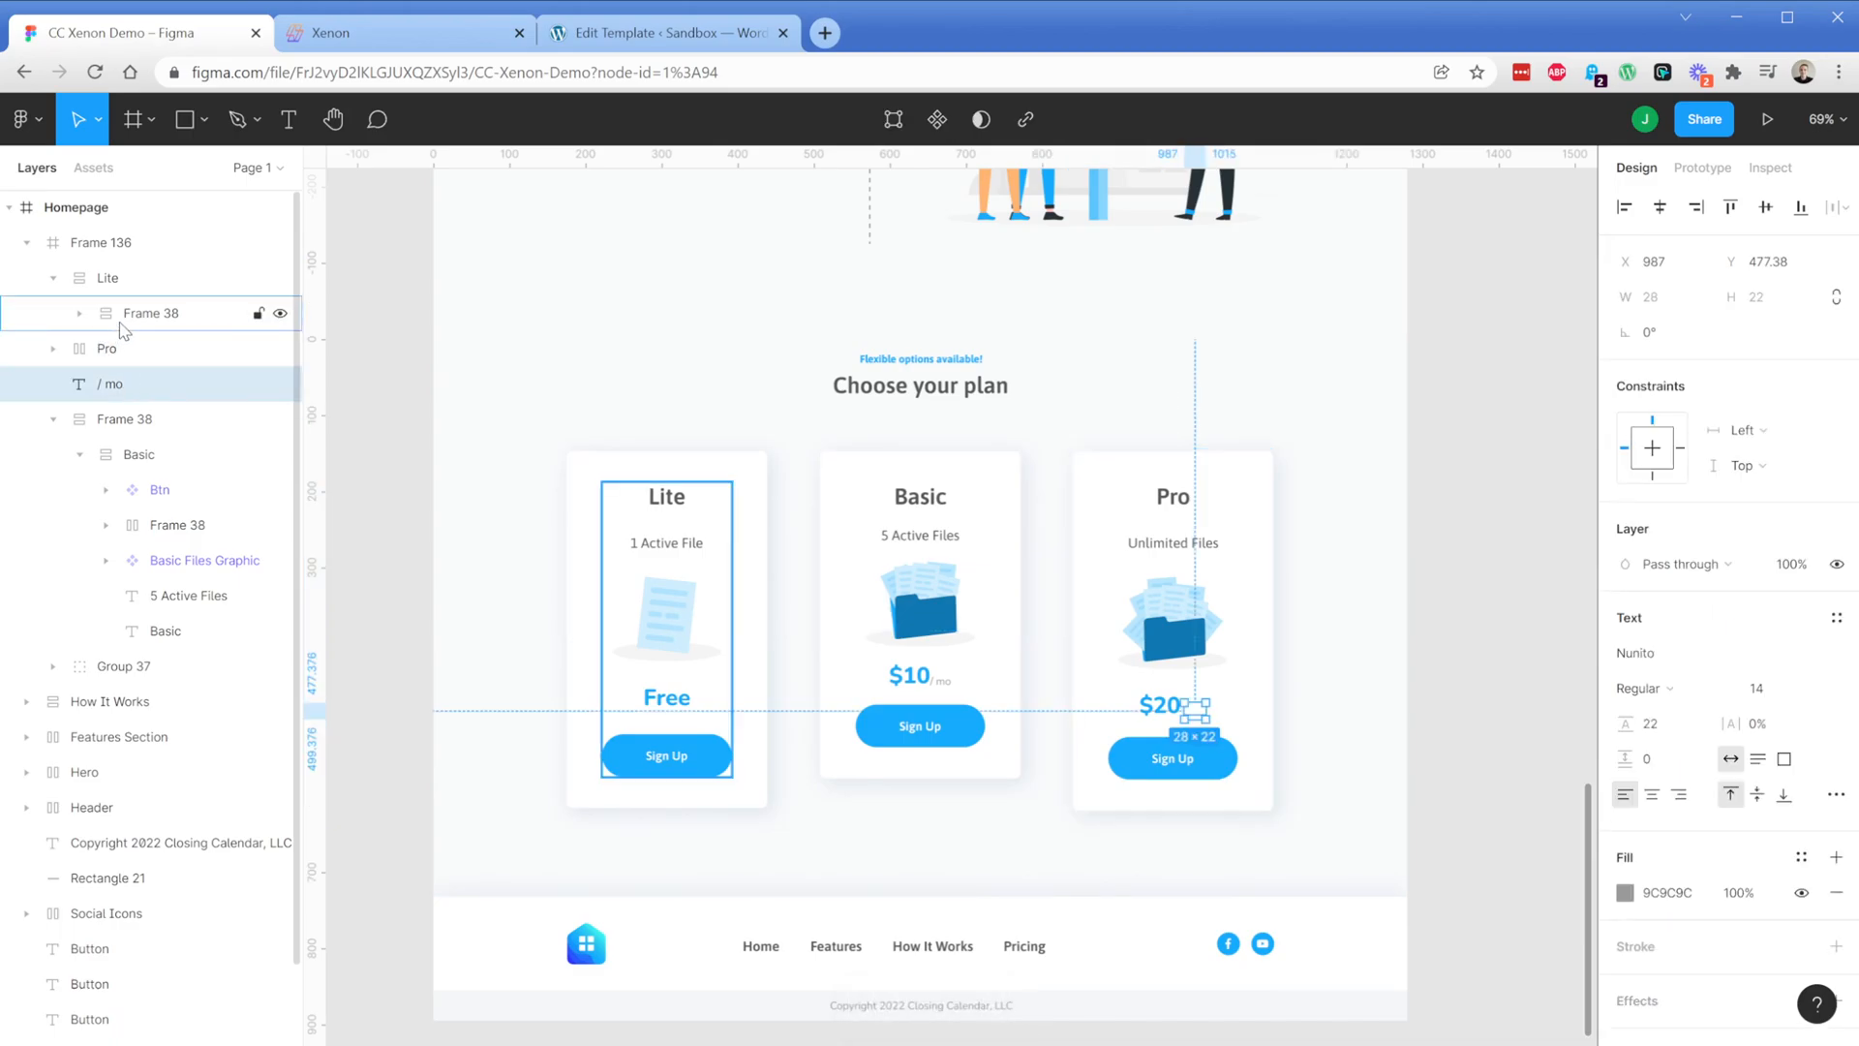
click(53, 348)
click(79, 385)
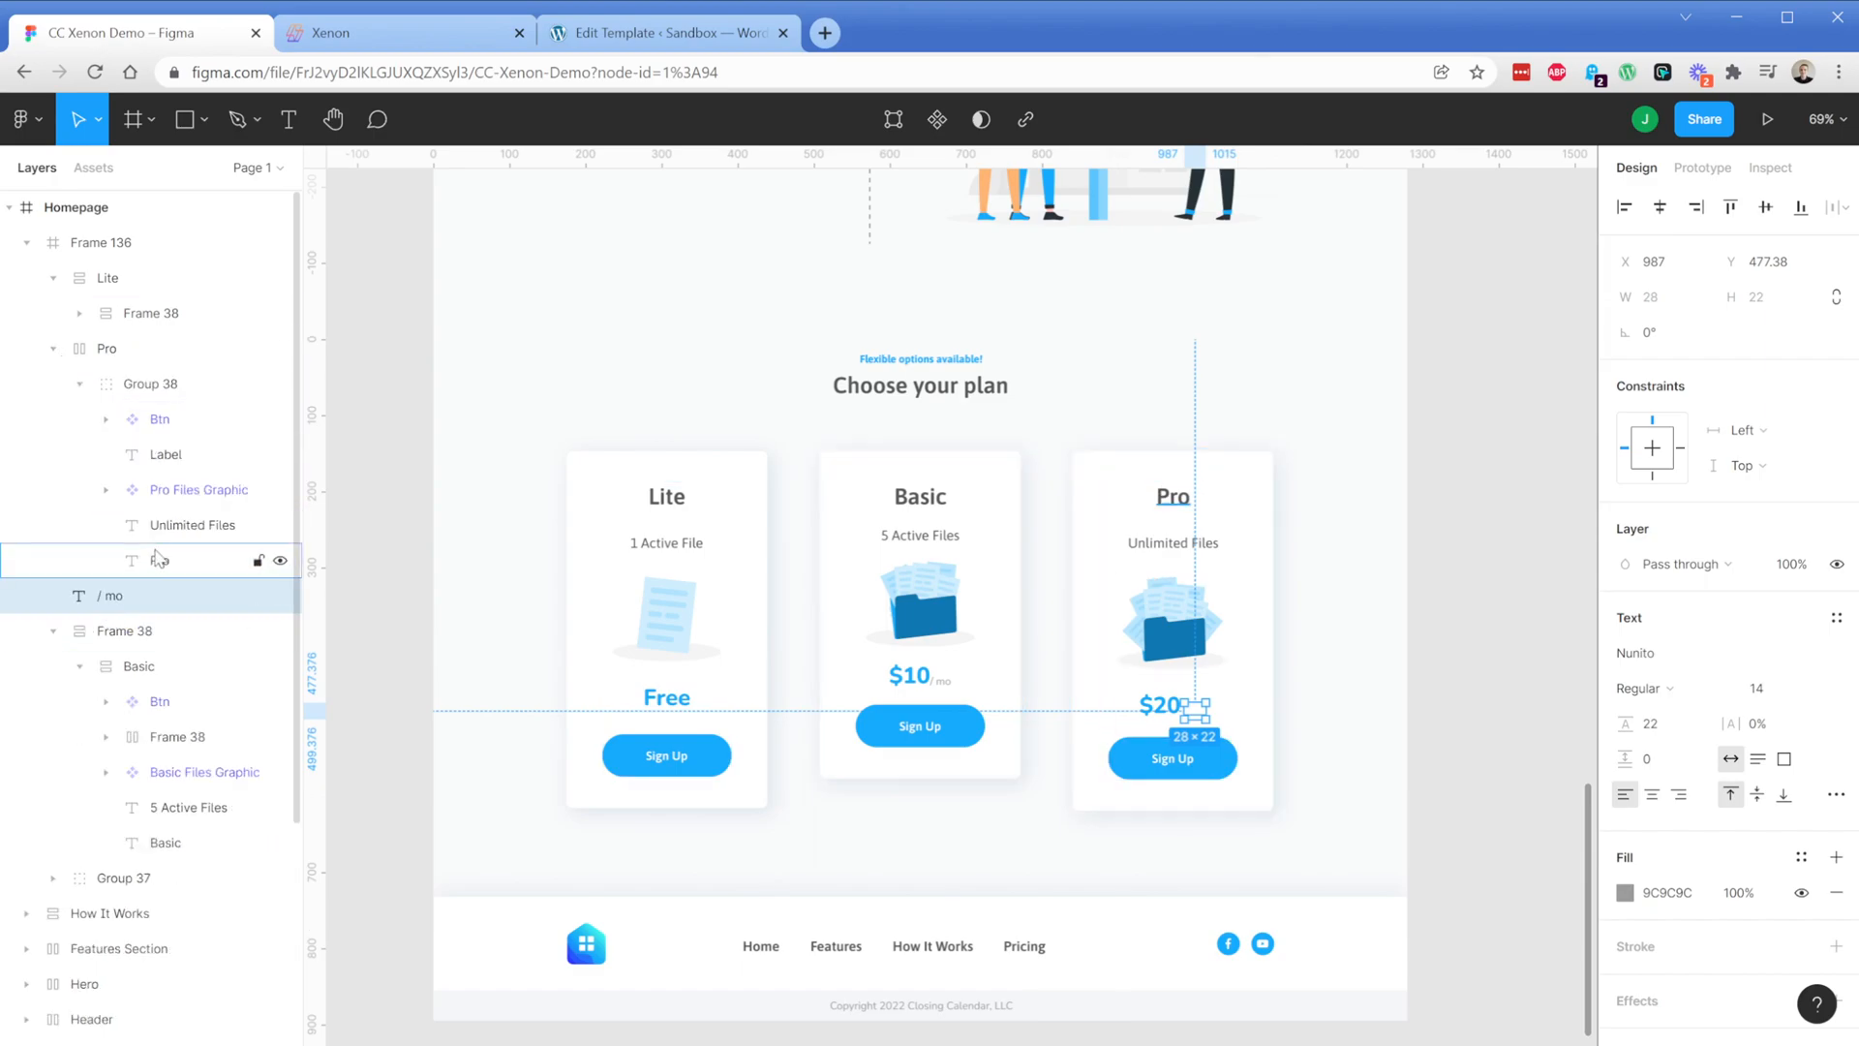
drag(109, 599, 175, 484)
Group the $20 price with its / mo label in the Pro card and apply horizontal auto layout
click(177, 456)
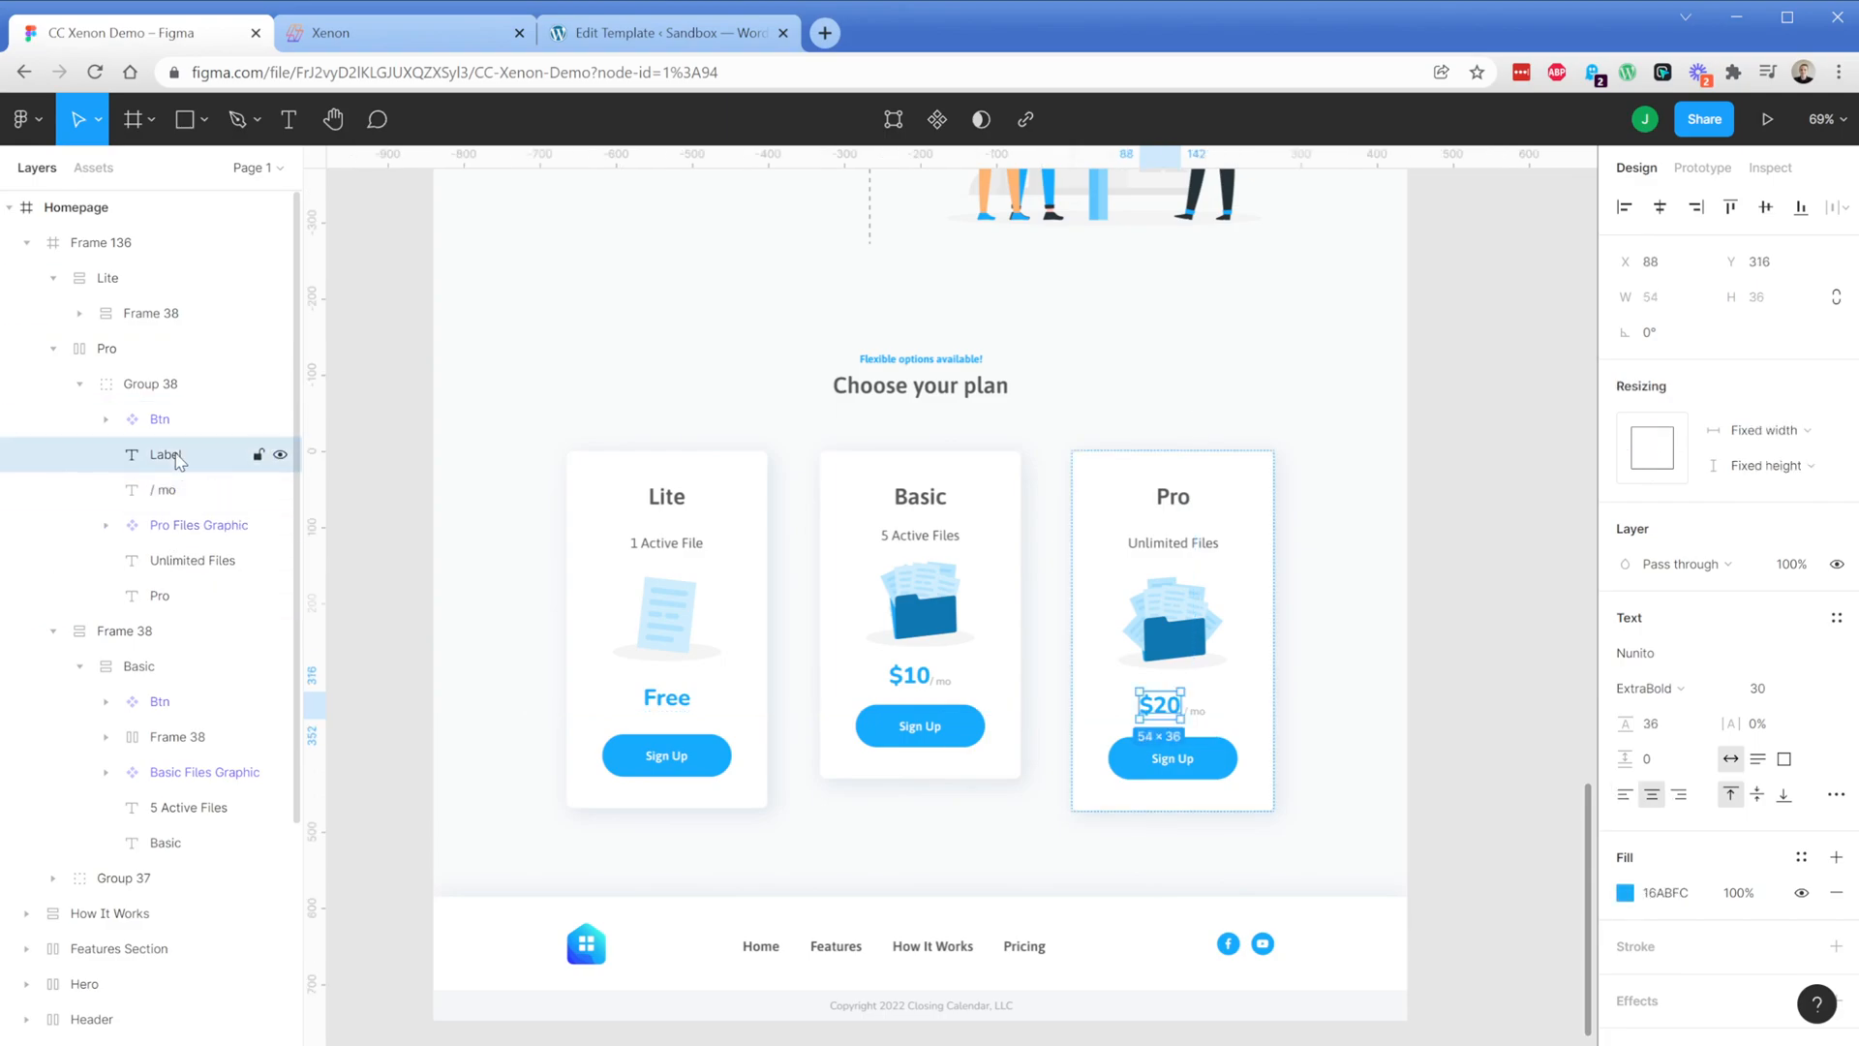
shift+click(178, 492)
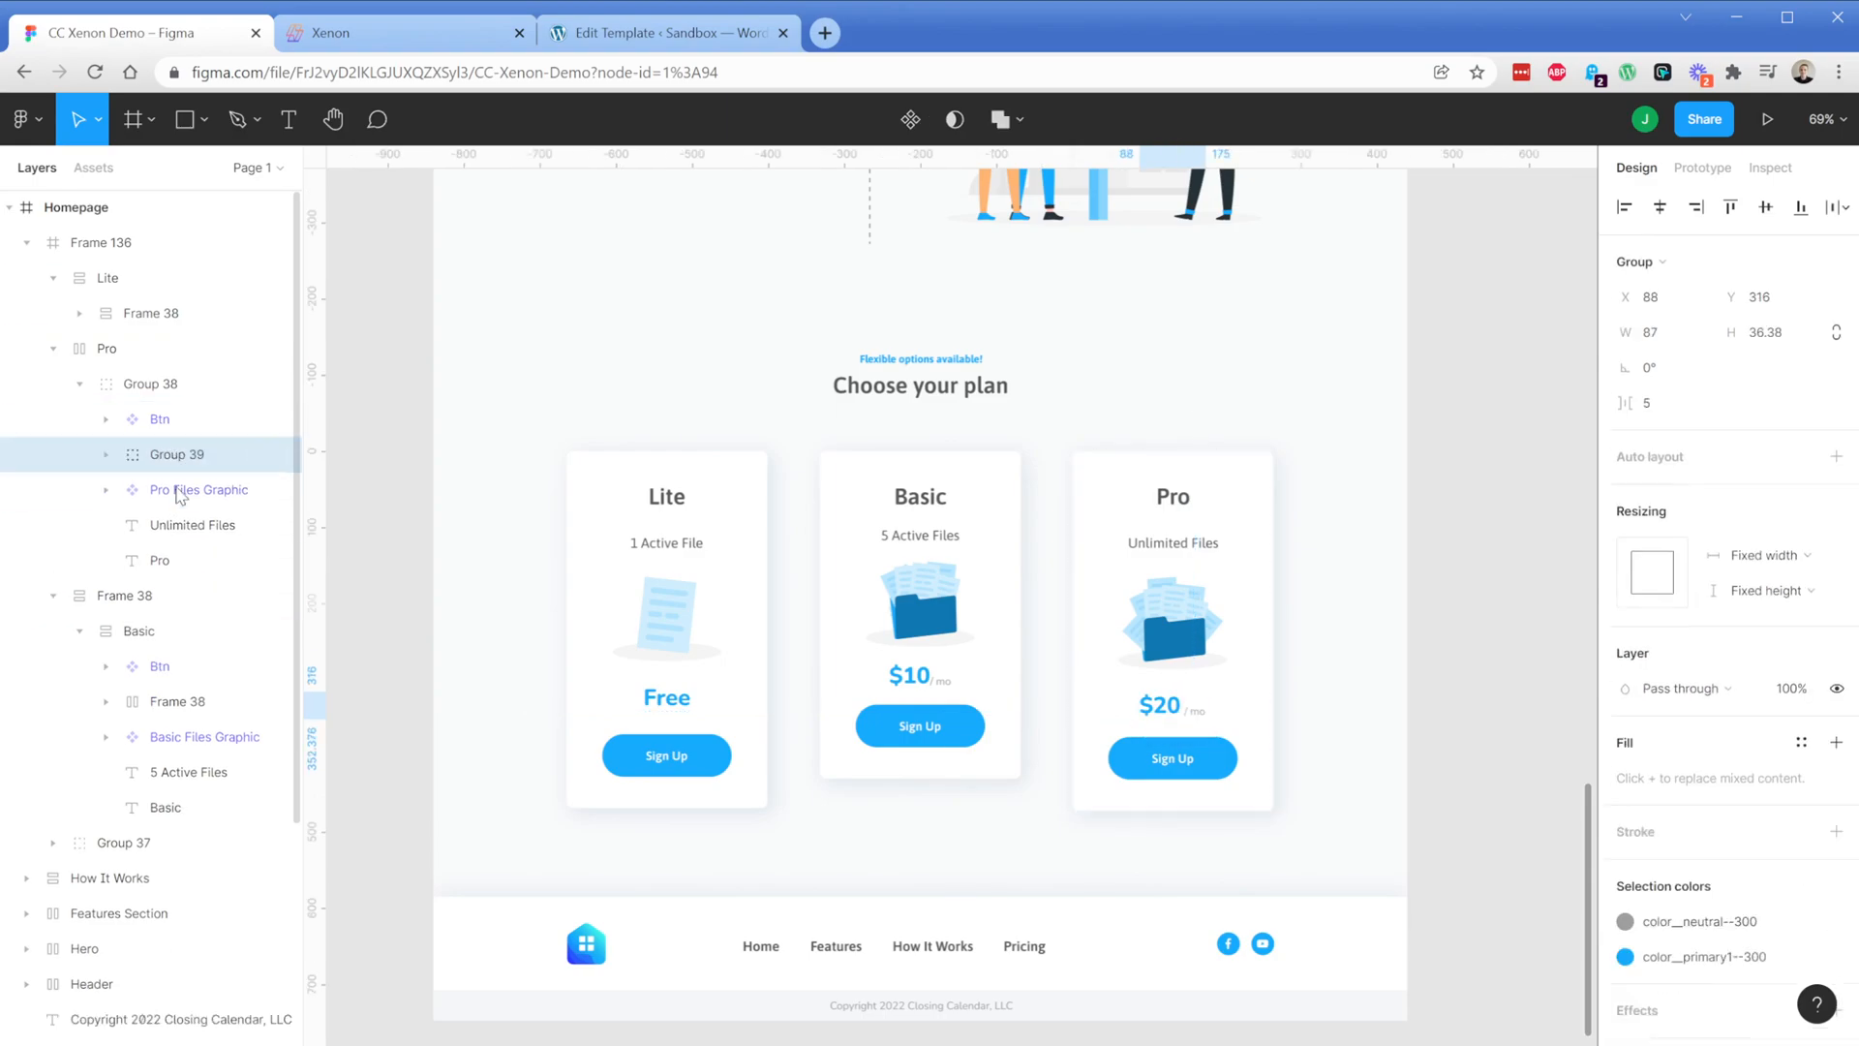
key(shift+a)
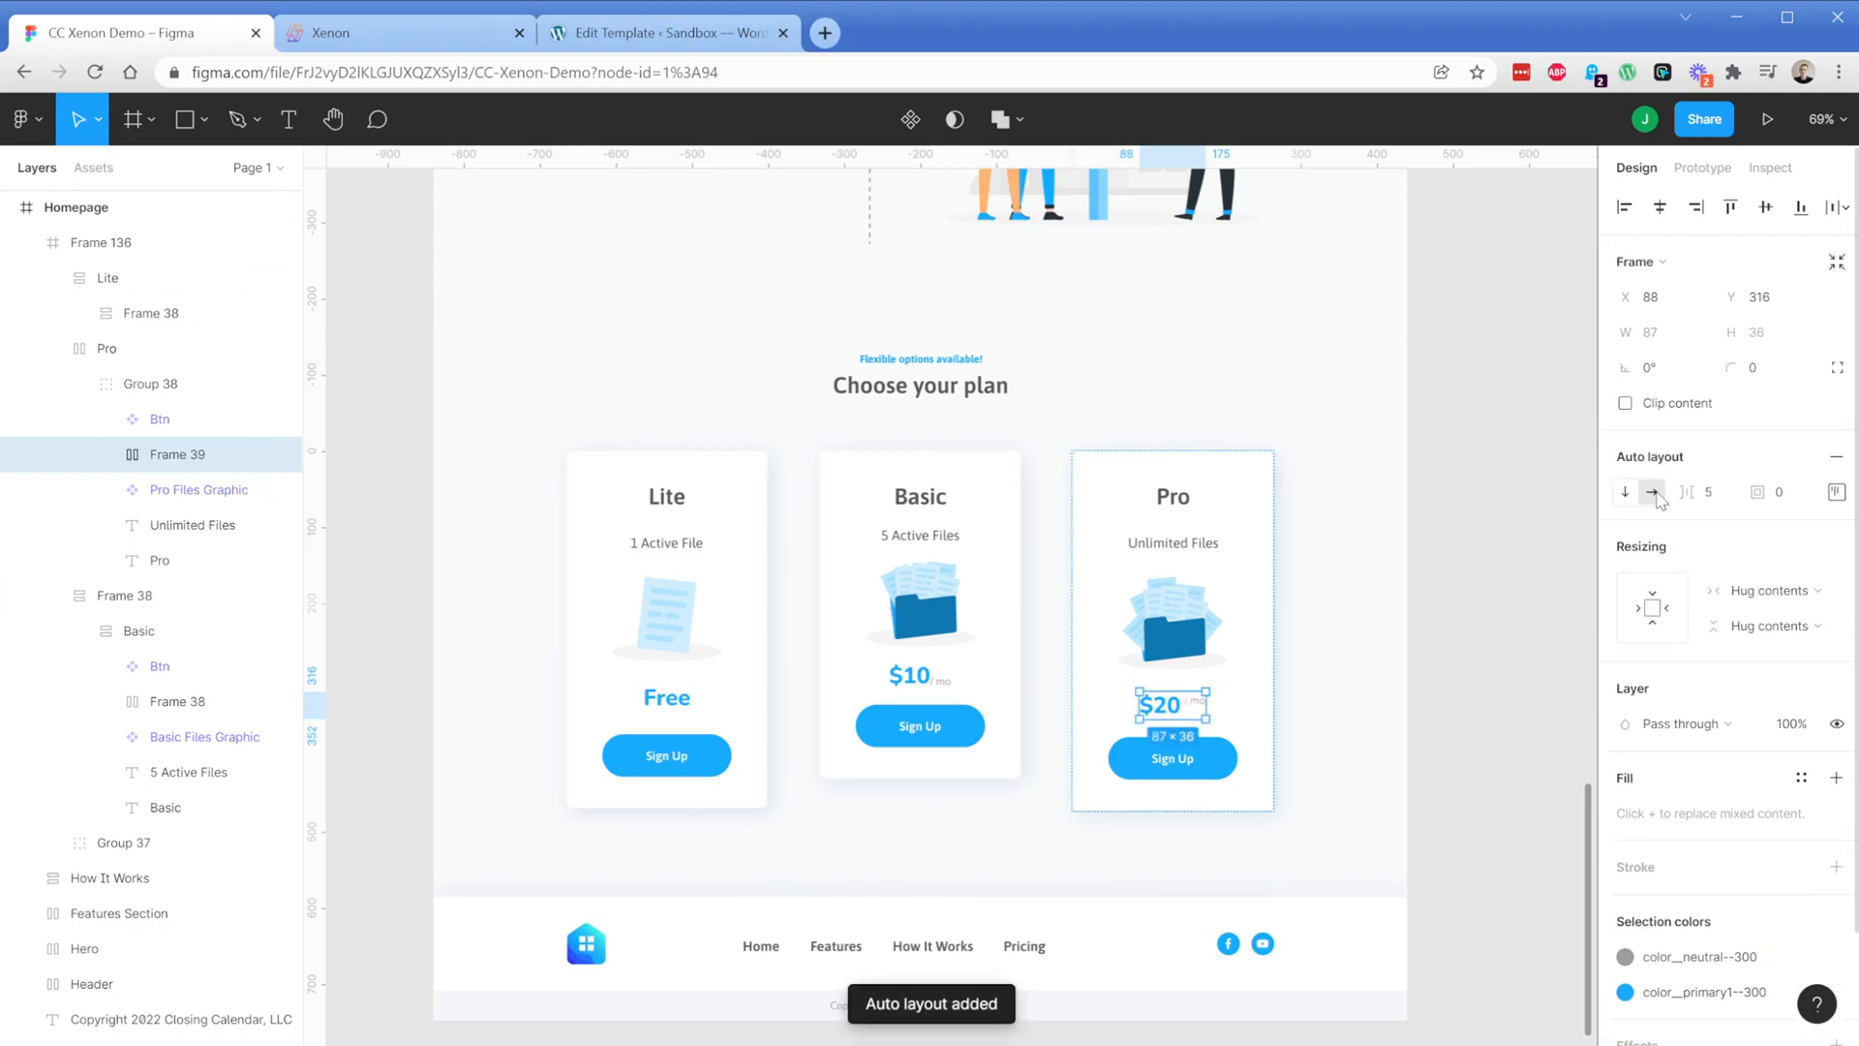
Set the spacing between items in the Pro price frame to 5 and align its items to the bottom
click(1709, 494)
text(0)
key(Return)
click(1716, 496)
text(5)
key(Return)
click(1837, 492)
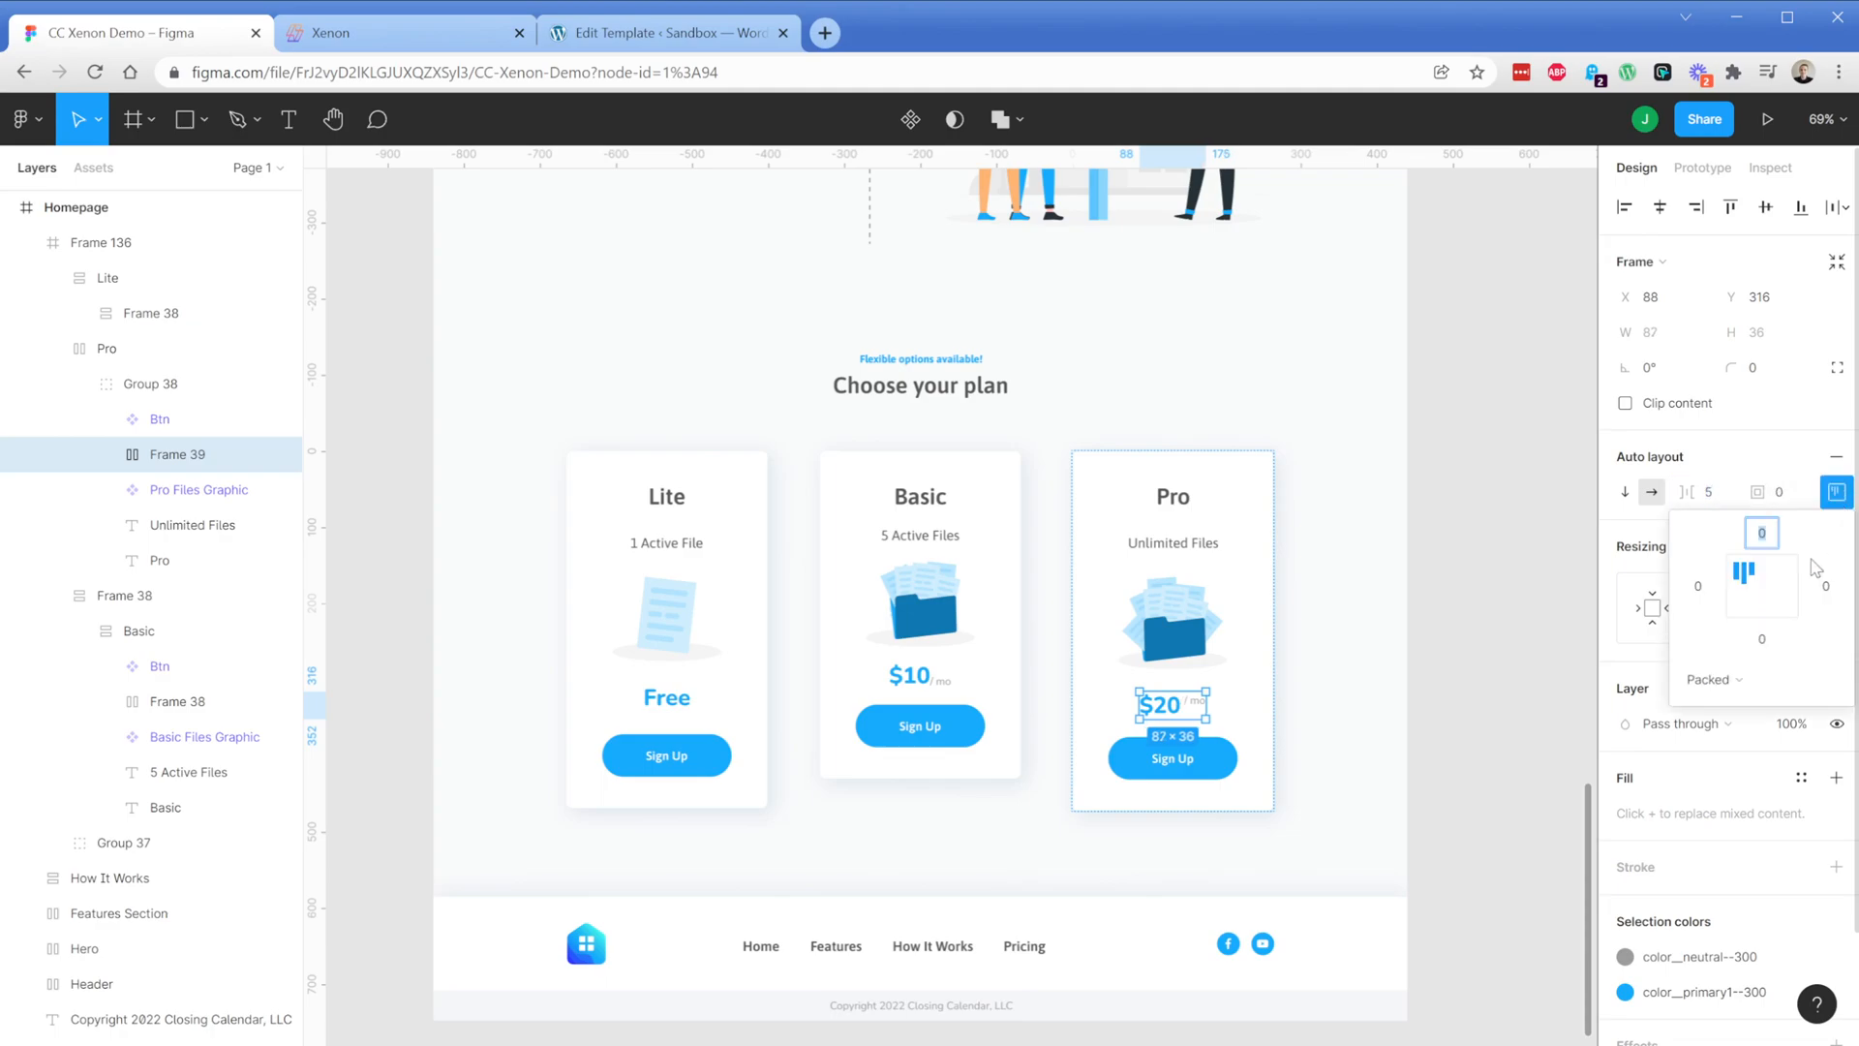
Set the spacing between the $10 price and its / mo label in the Basic card to 5
triple_click(921, 680)
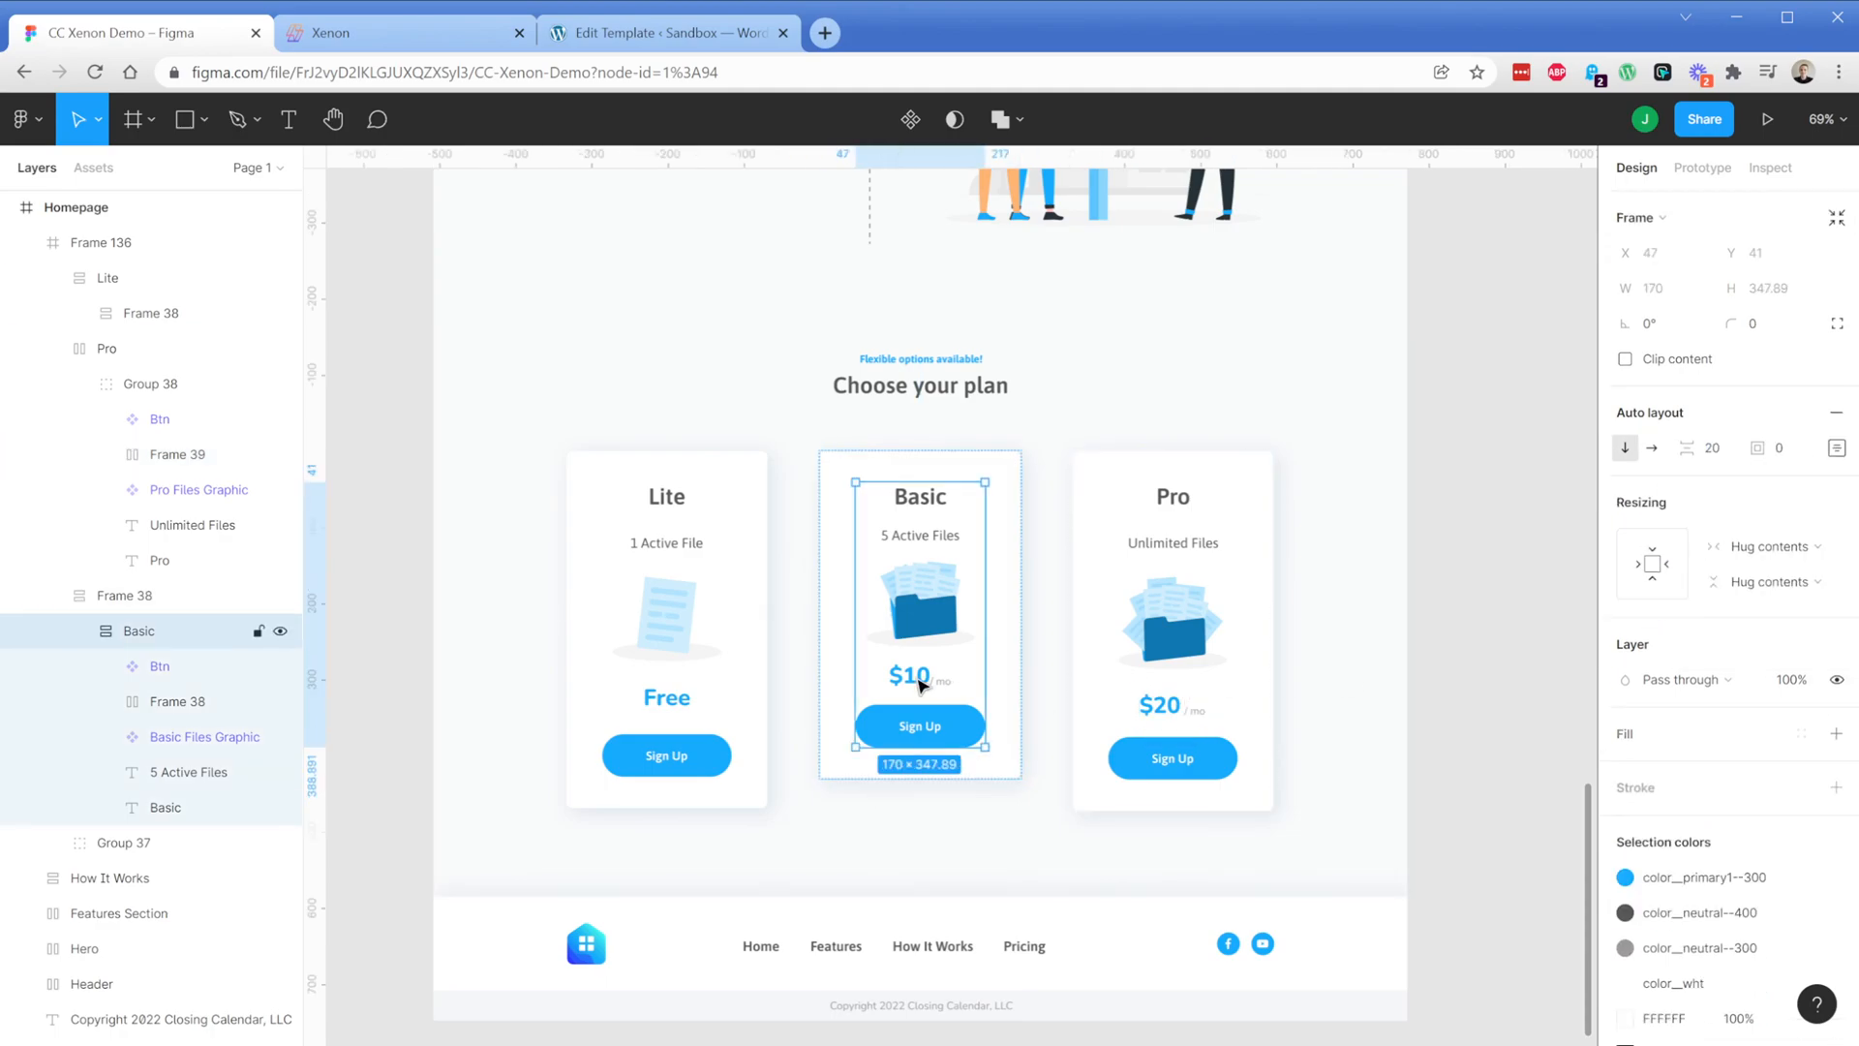
click(1714, 460)
text(5)
key(Return)
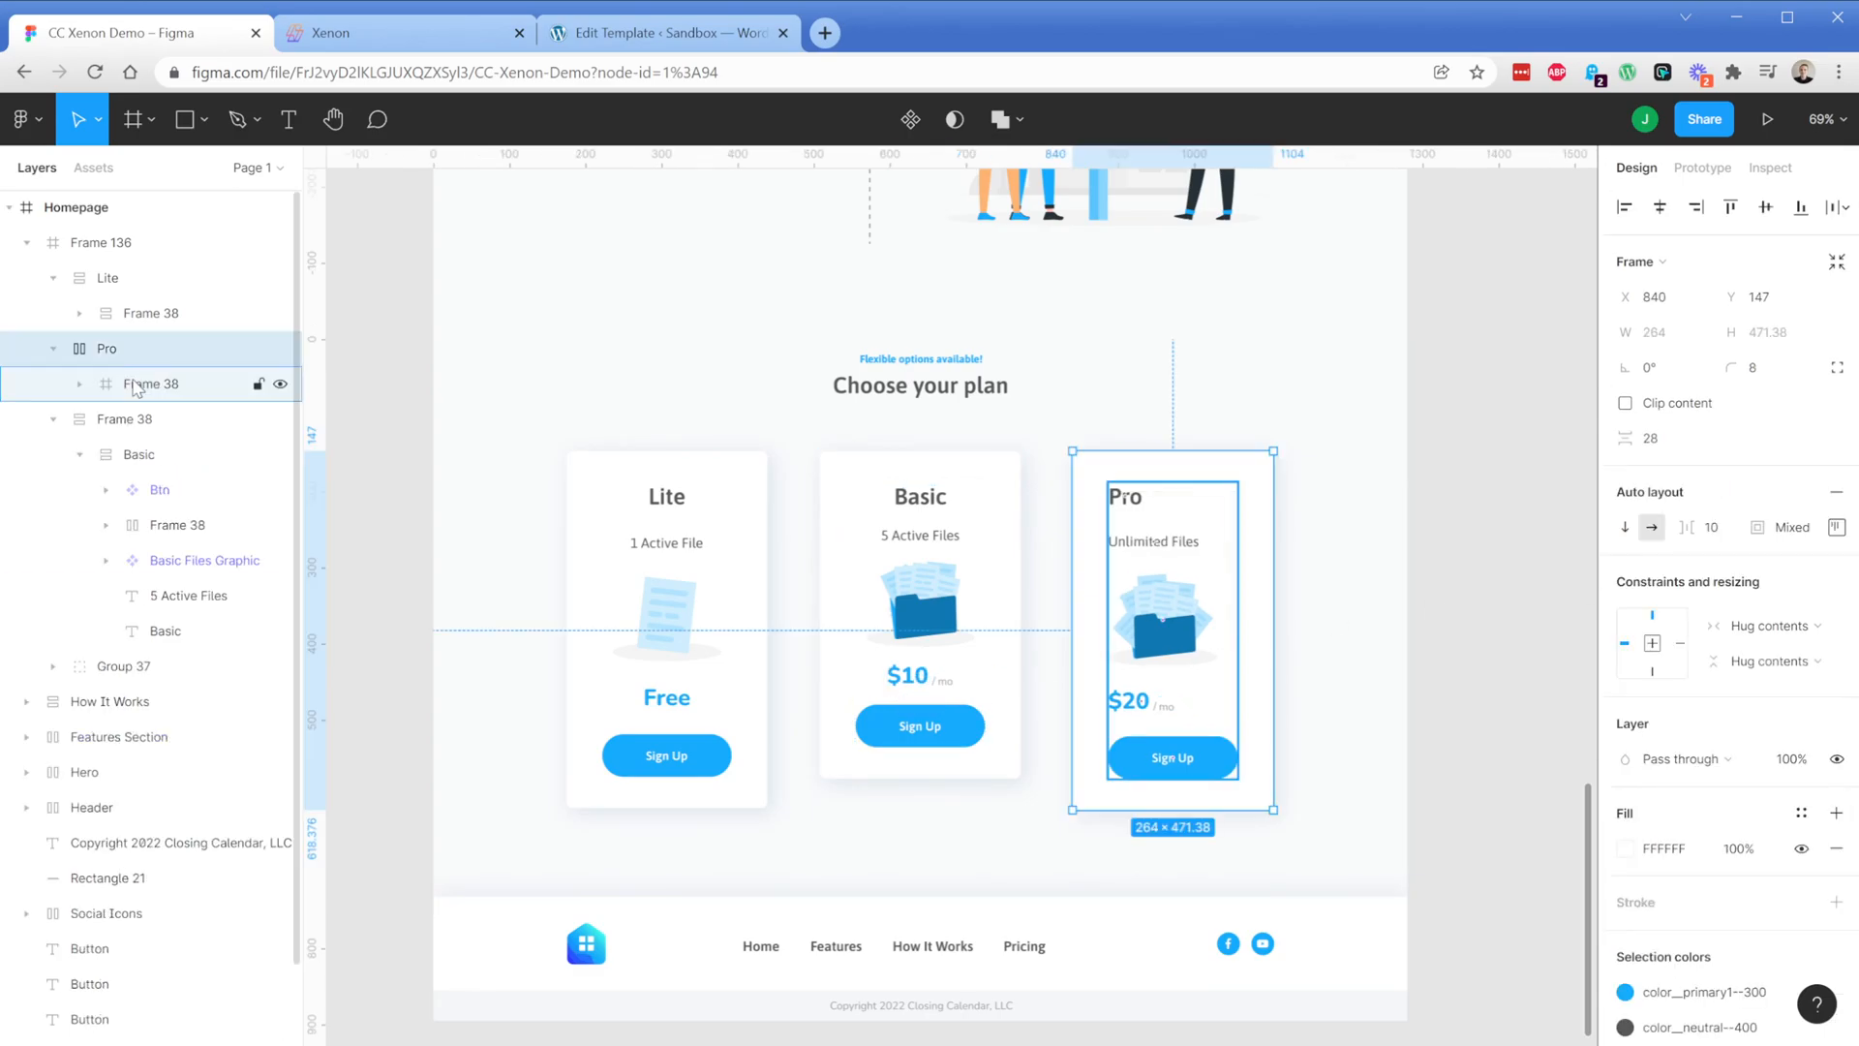
Apply vertical auto layout to the content frame inside the Pro card and centre its items
click(136, 385)
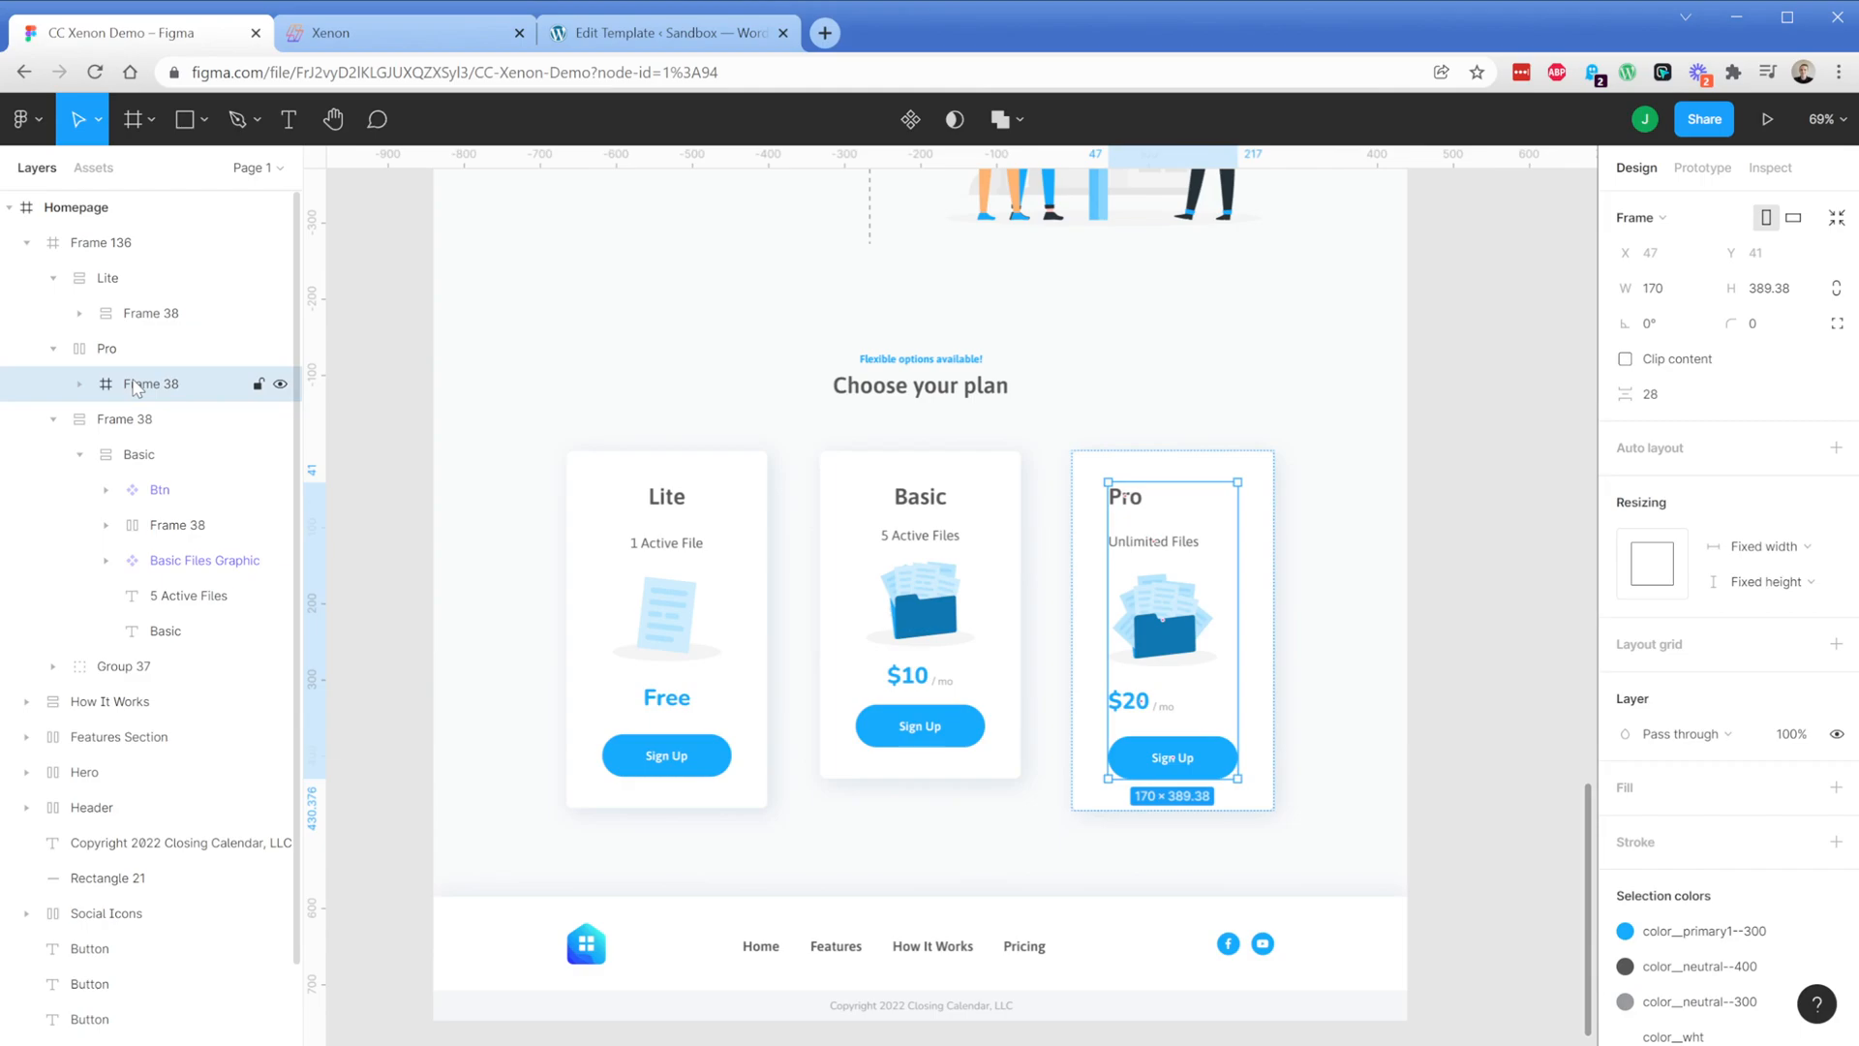
click(1836, 447)
click(1836, 447)
click(1762, 546)
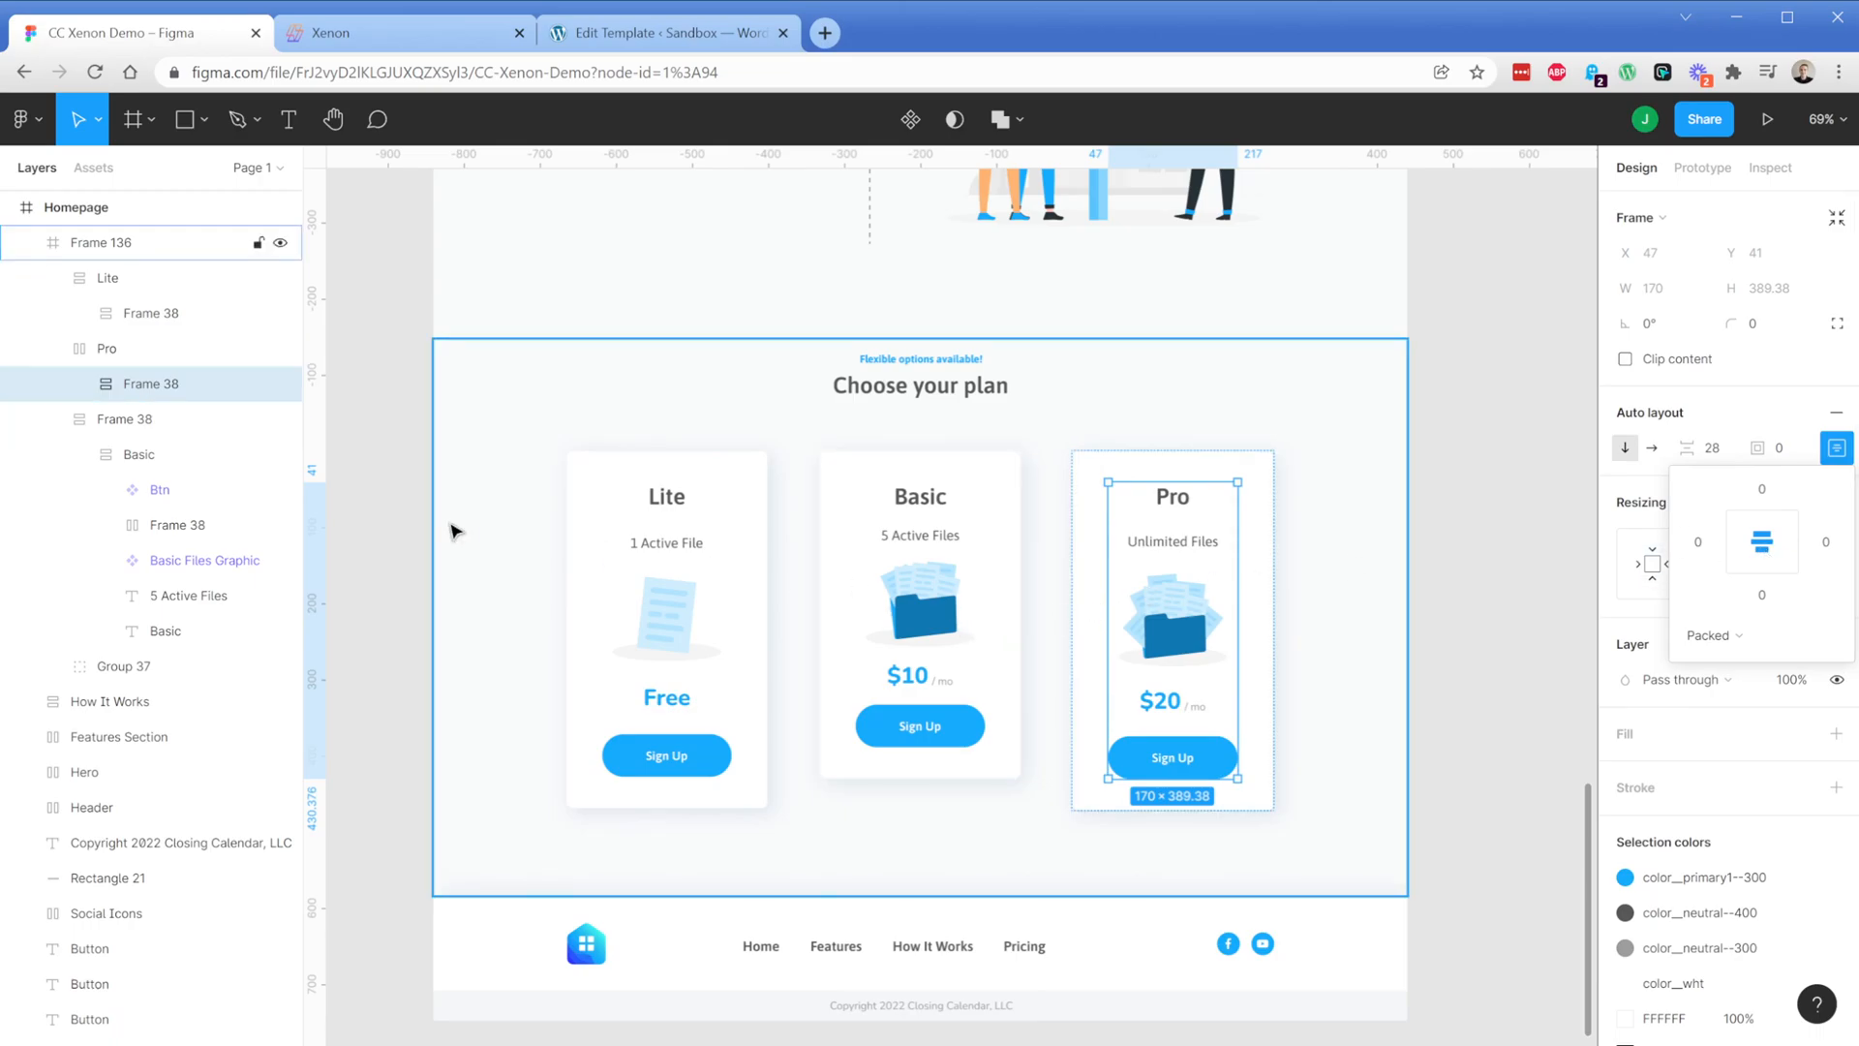
Rename the Basic card's outer frame as "Basic Plan"
double_click(121, 421)
text(Ba)
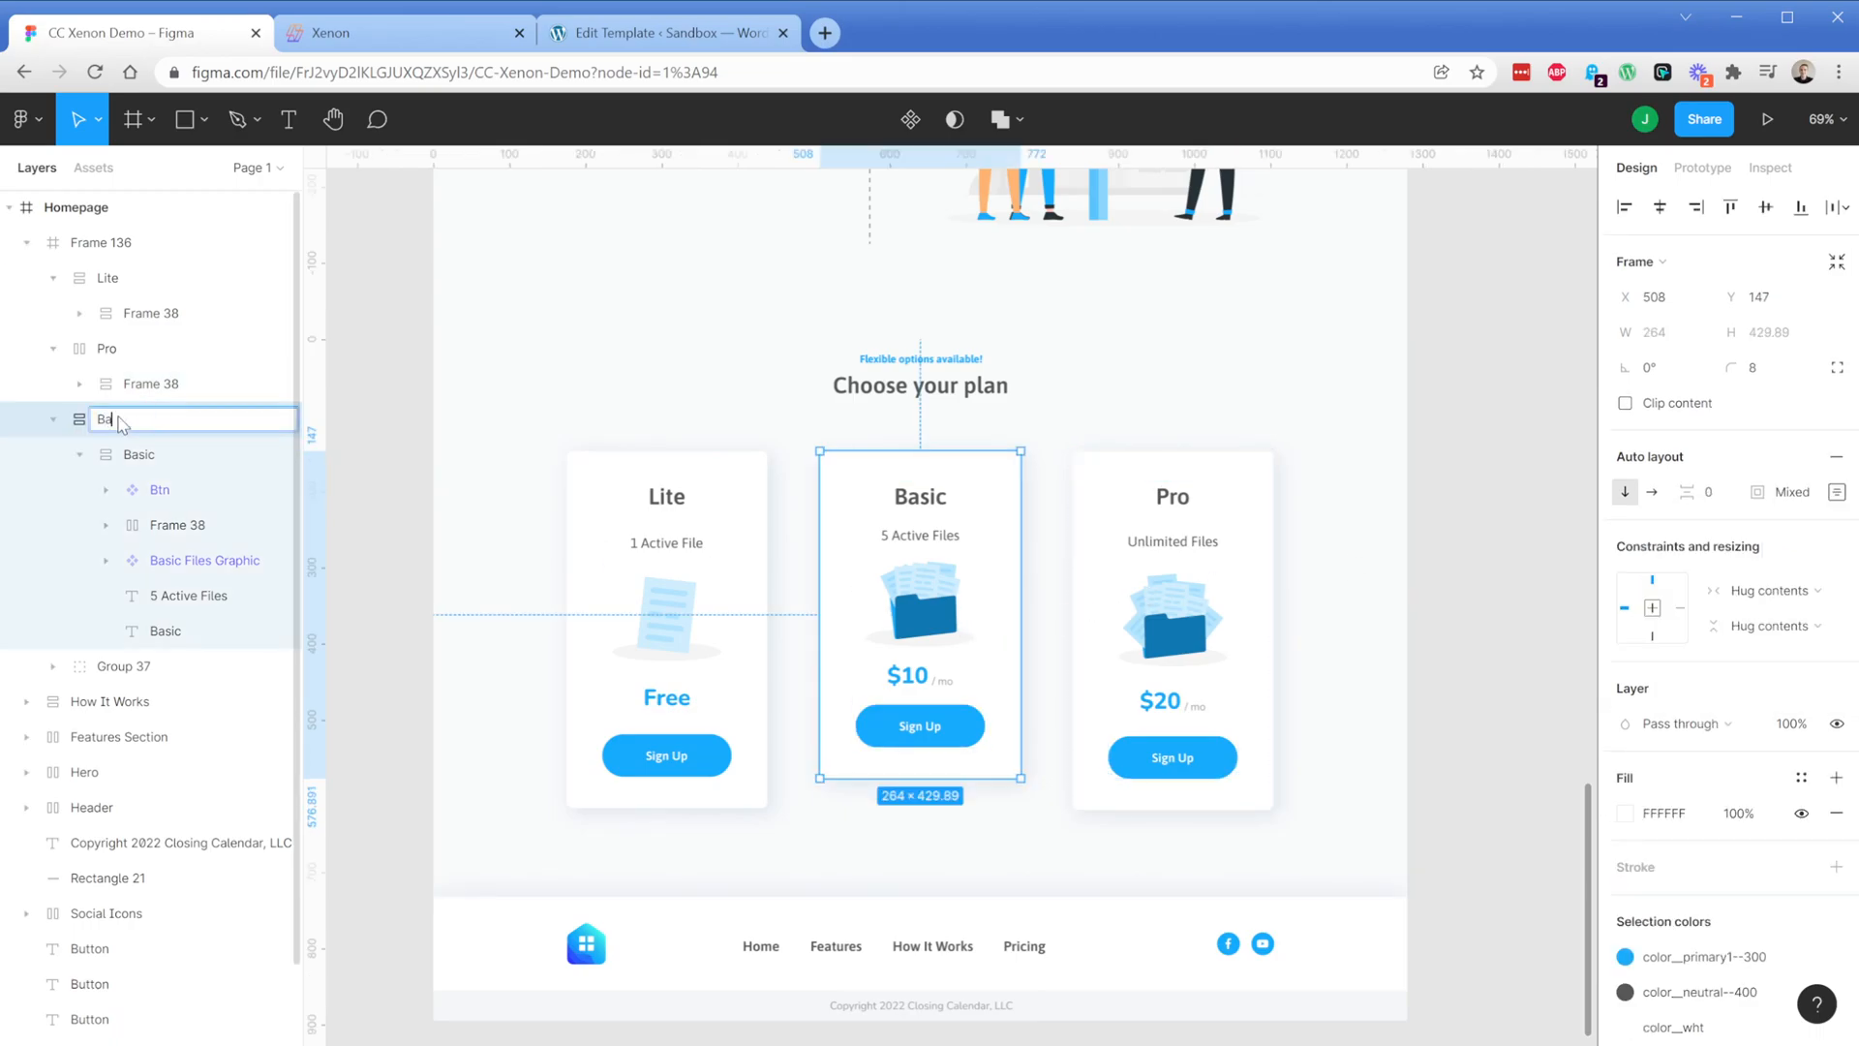
text(sic Plan)
key(Return)
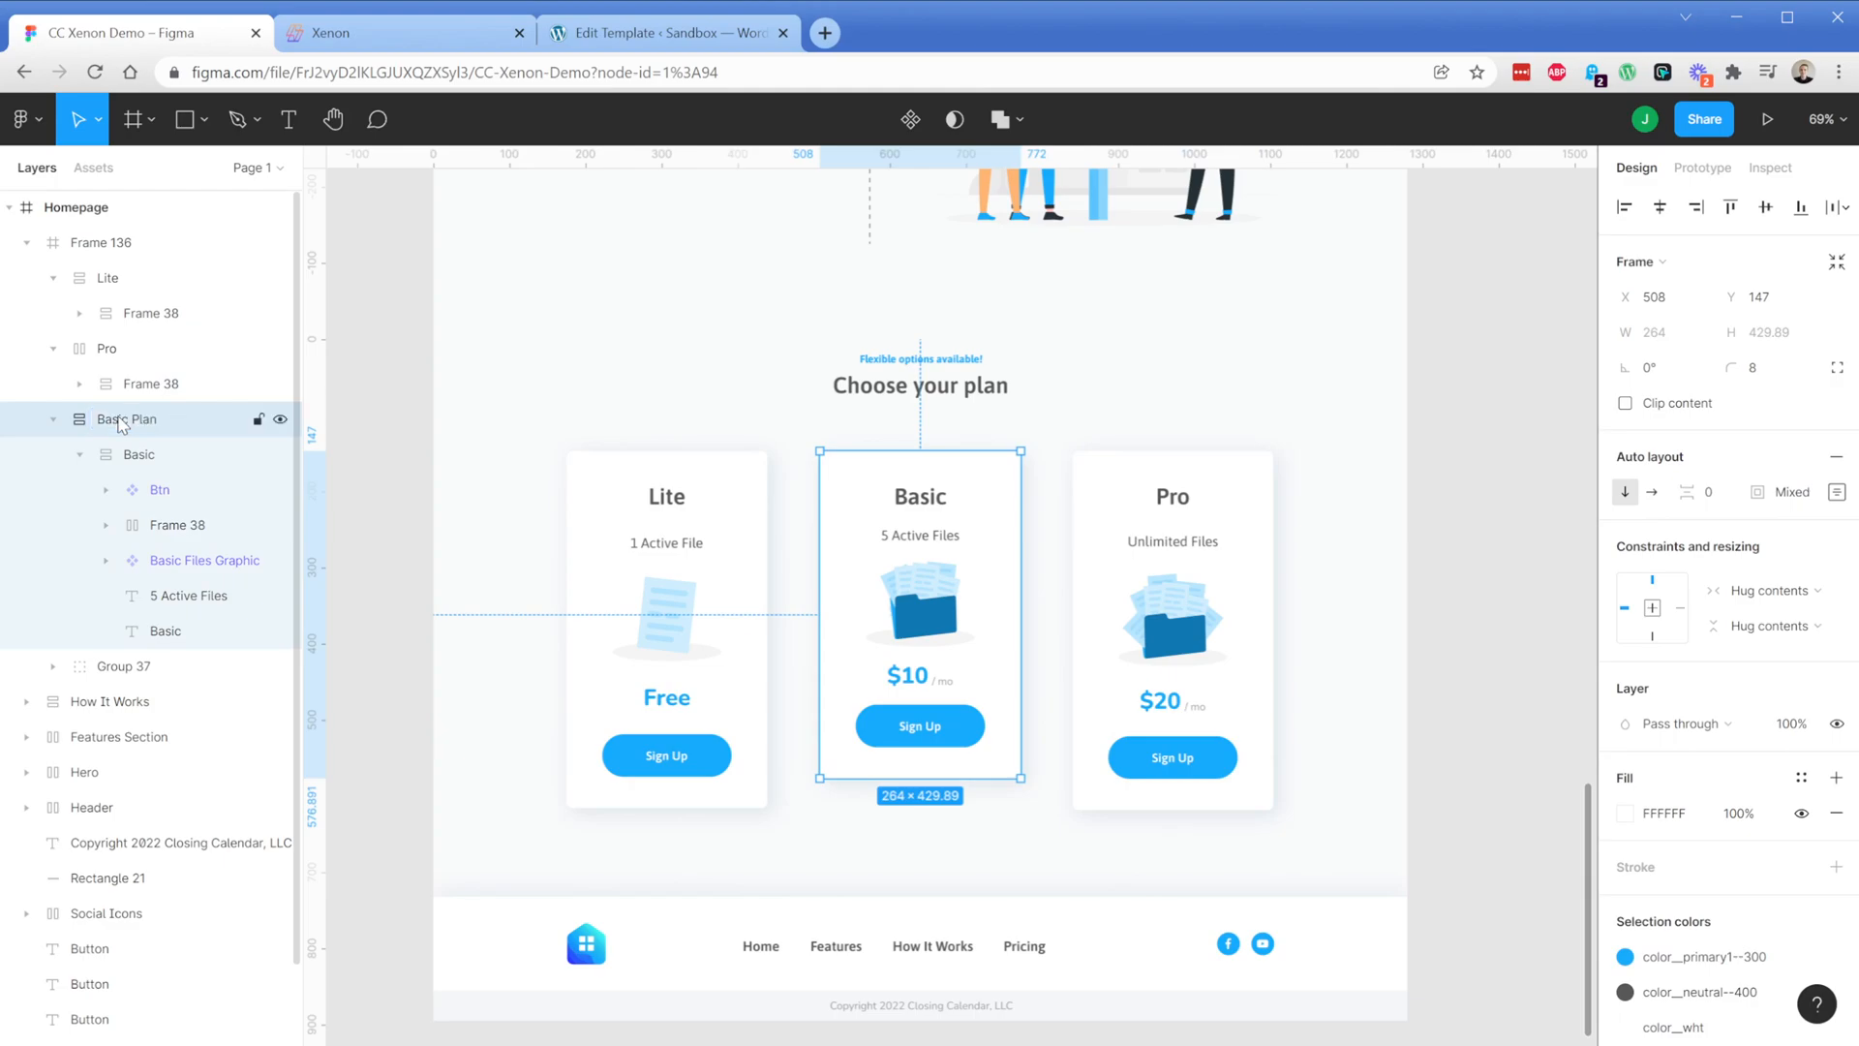
Collapse the three card frames in the layer list and move Lite below Basic Plan in the layer order
click(53, 418)
click(54, 347)
click(53, 278)
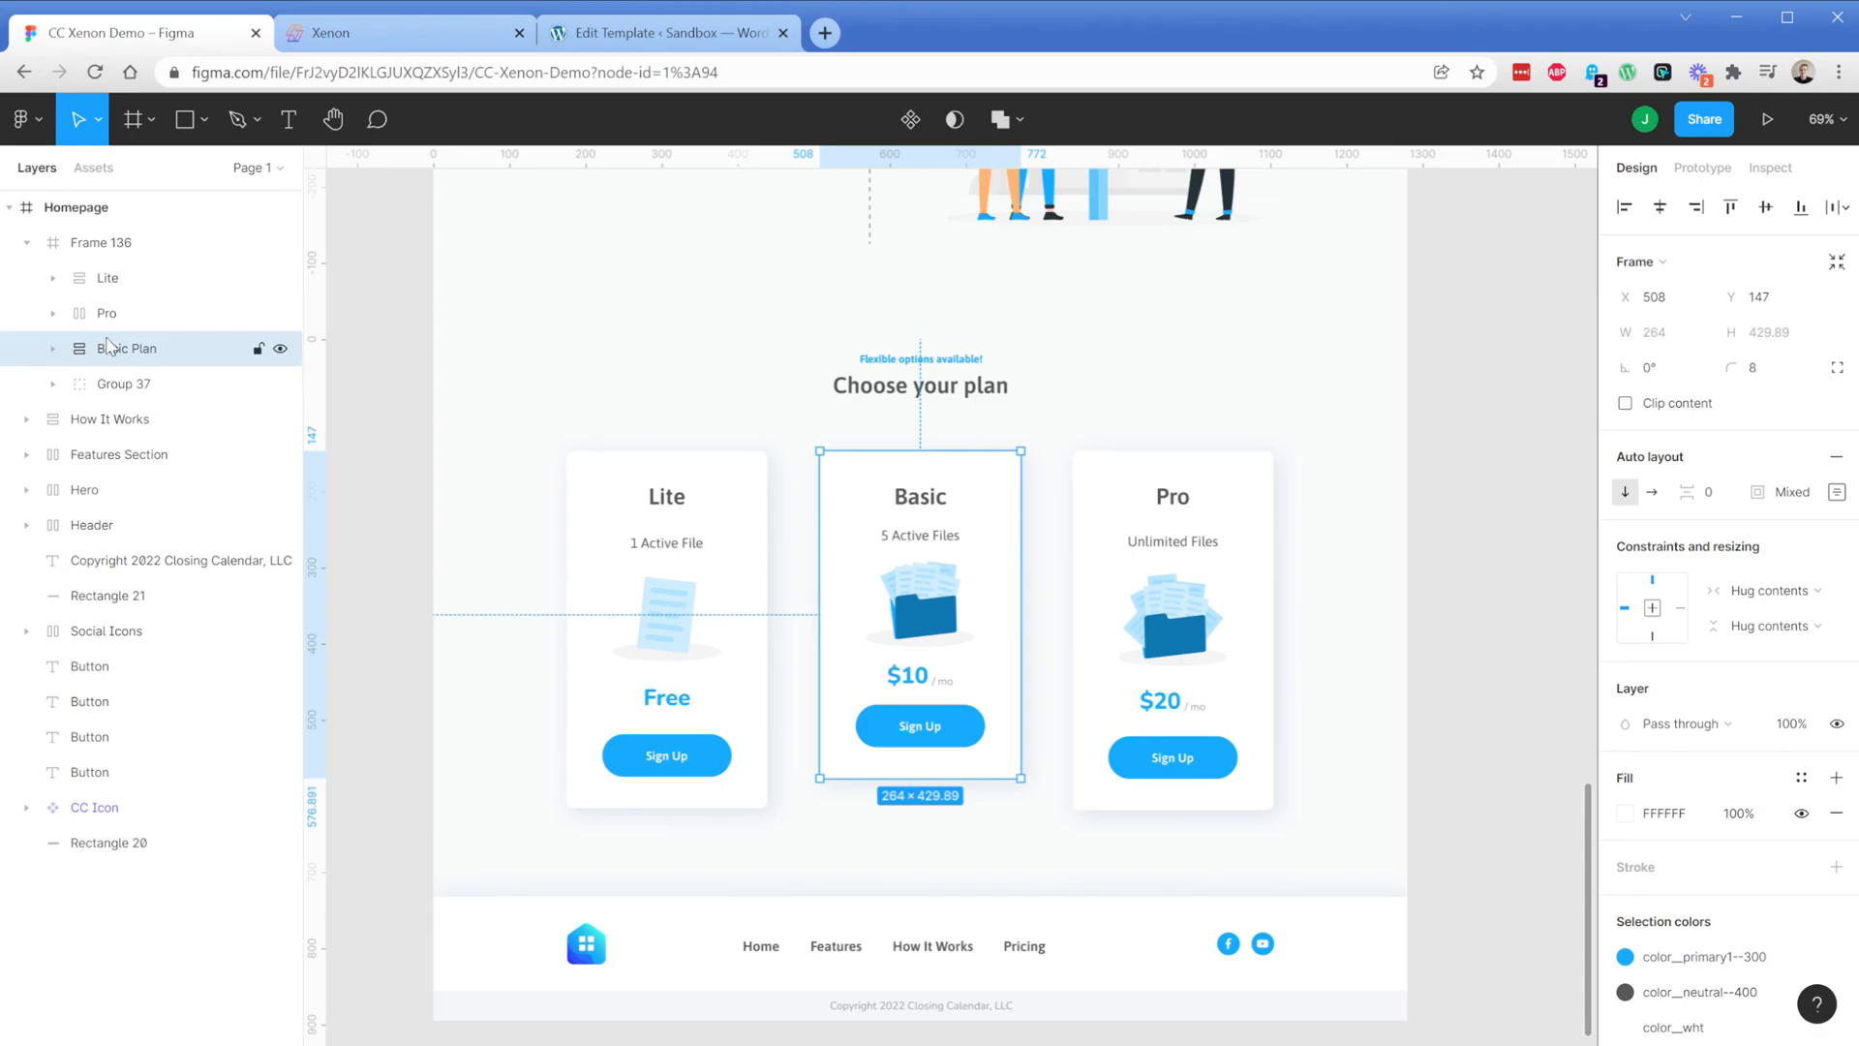
click(107, 278)
drag(107, 281, 115, 360)
click(111, 315)
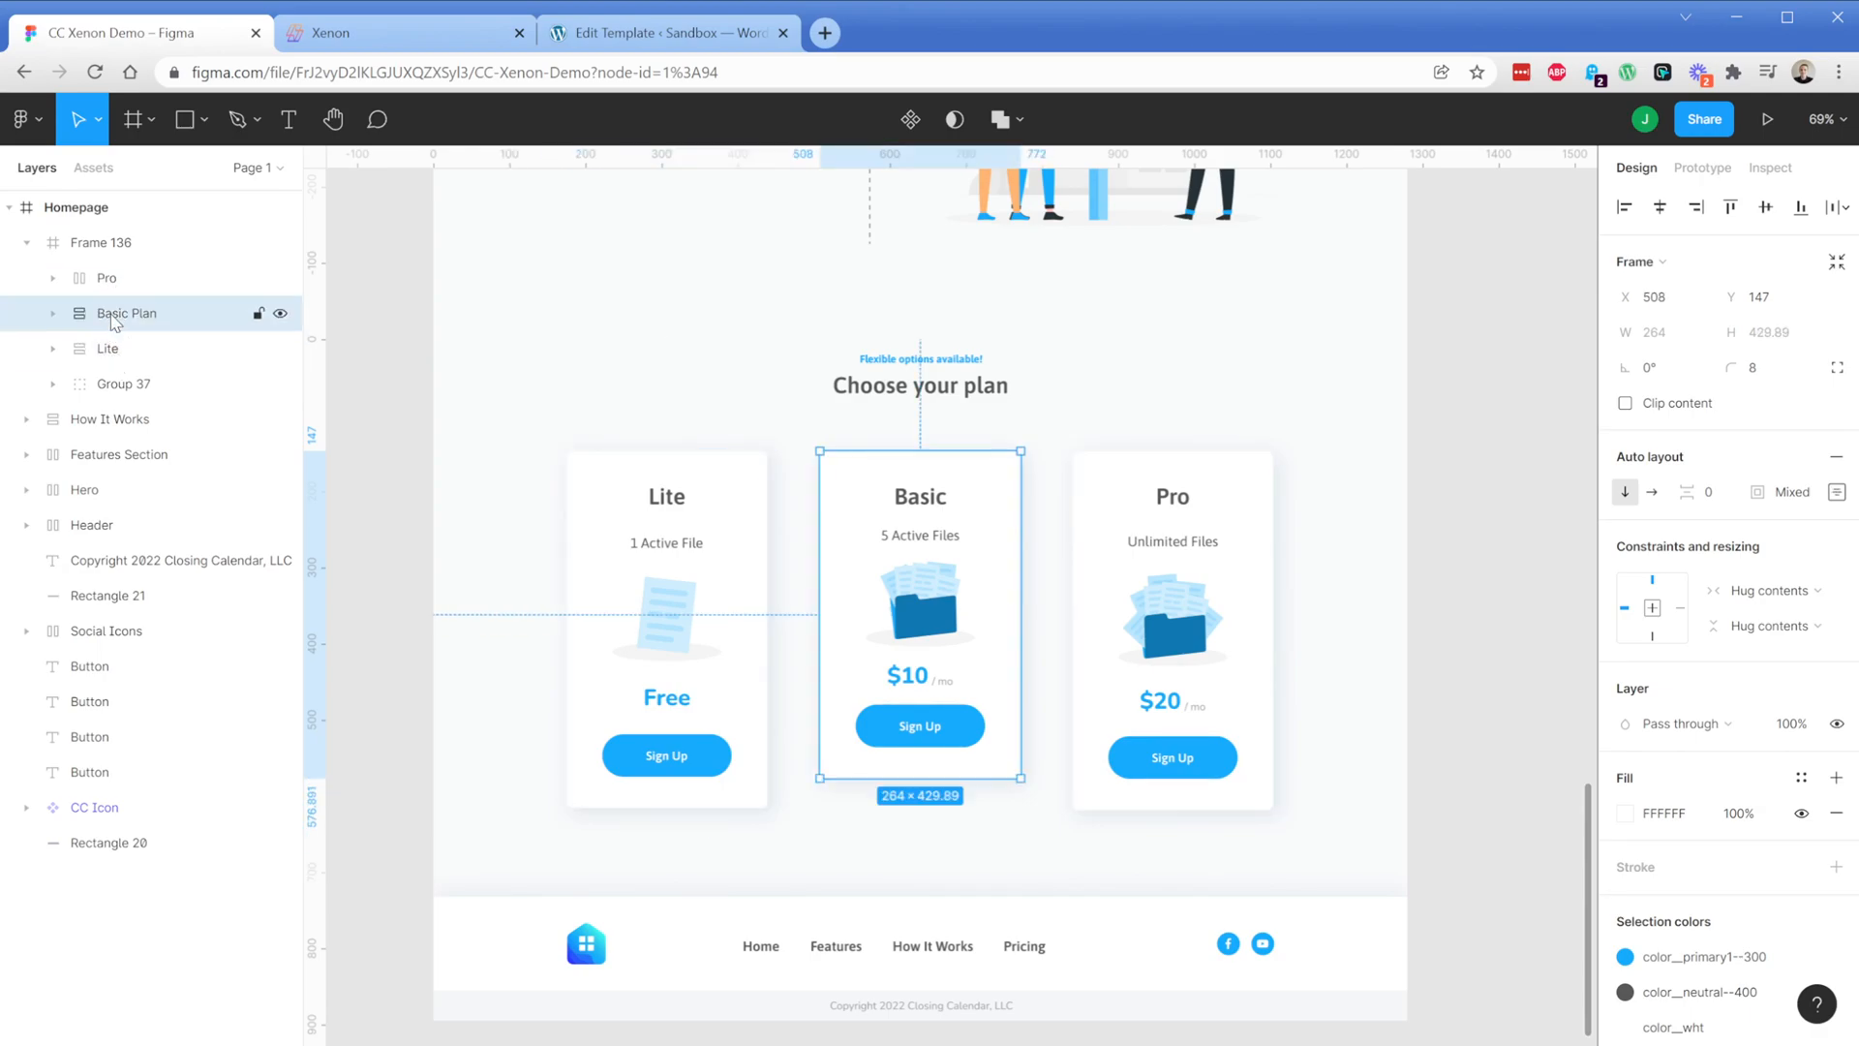
click(108, 281)
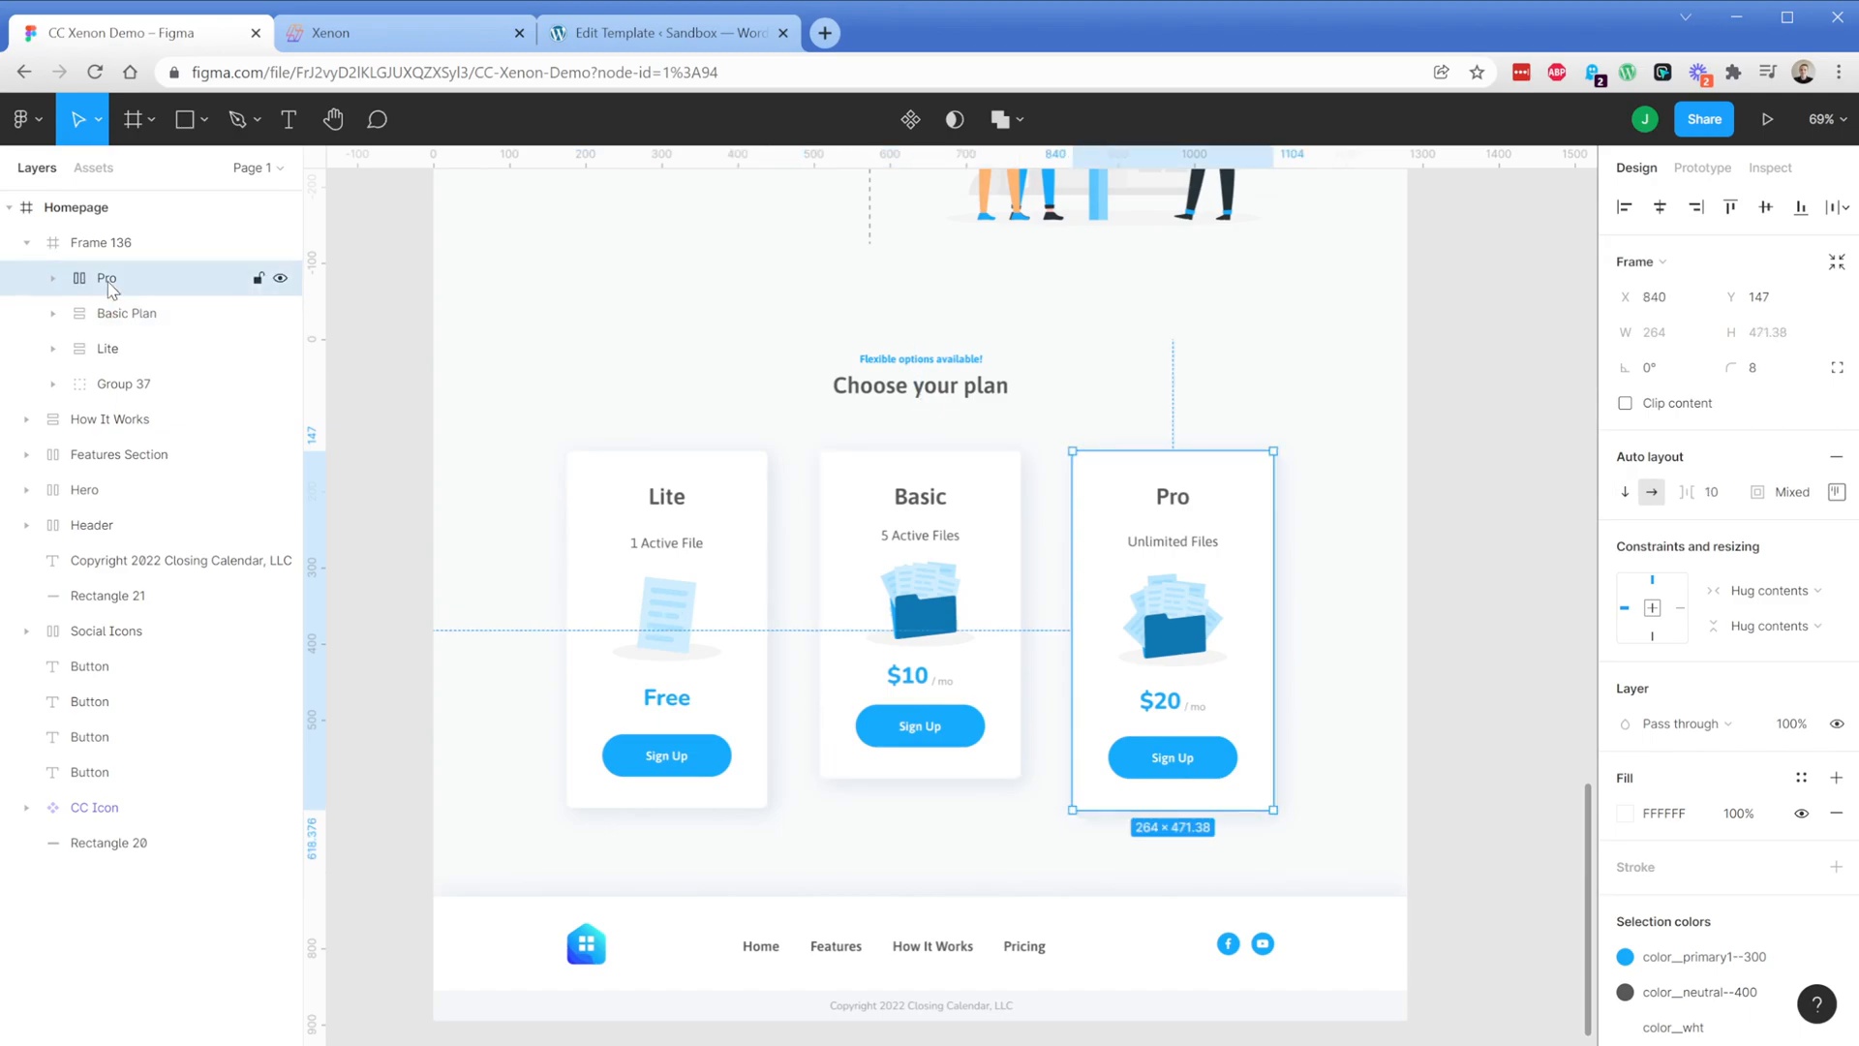
click(114, 385)
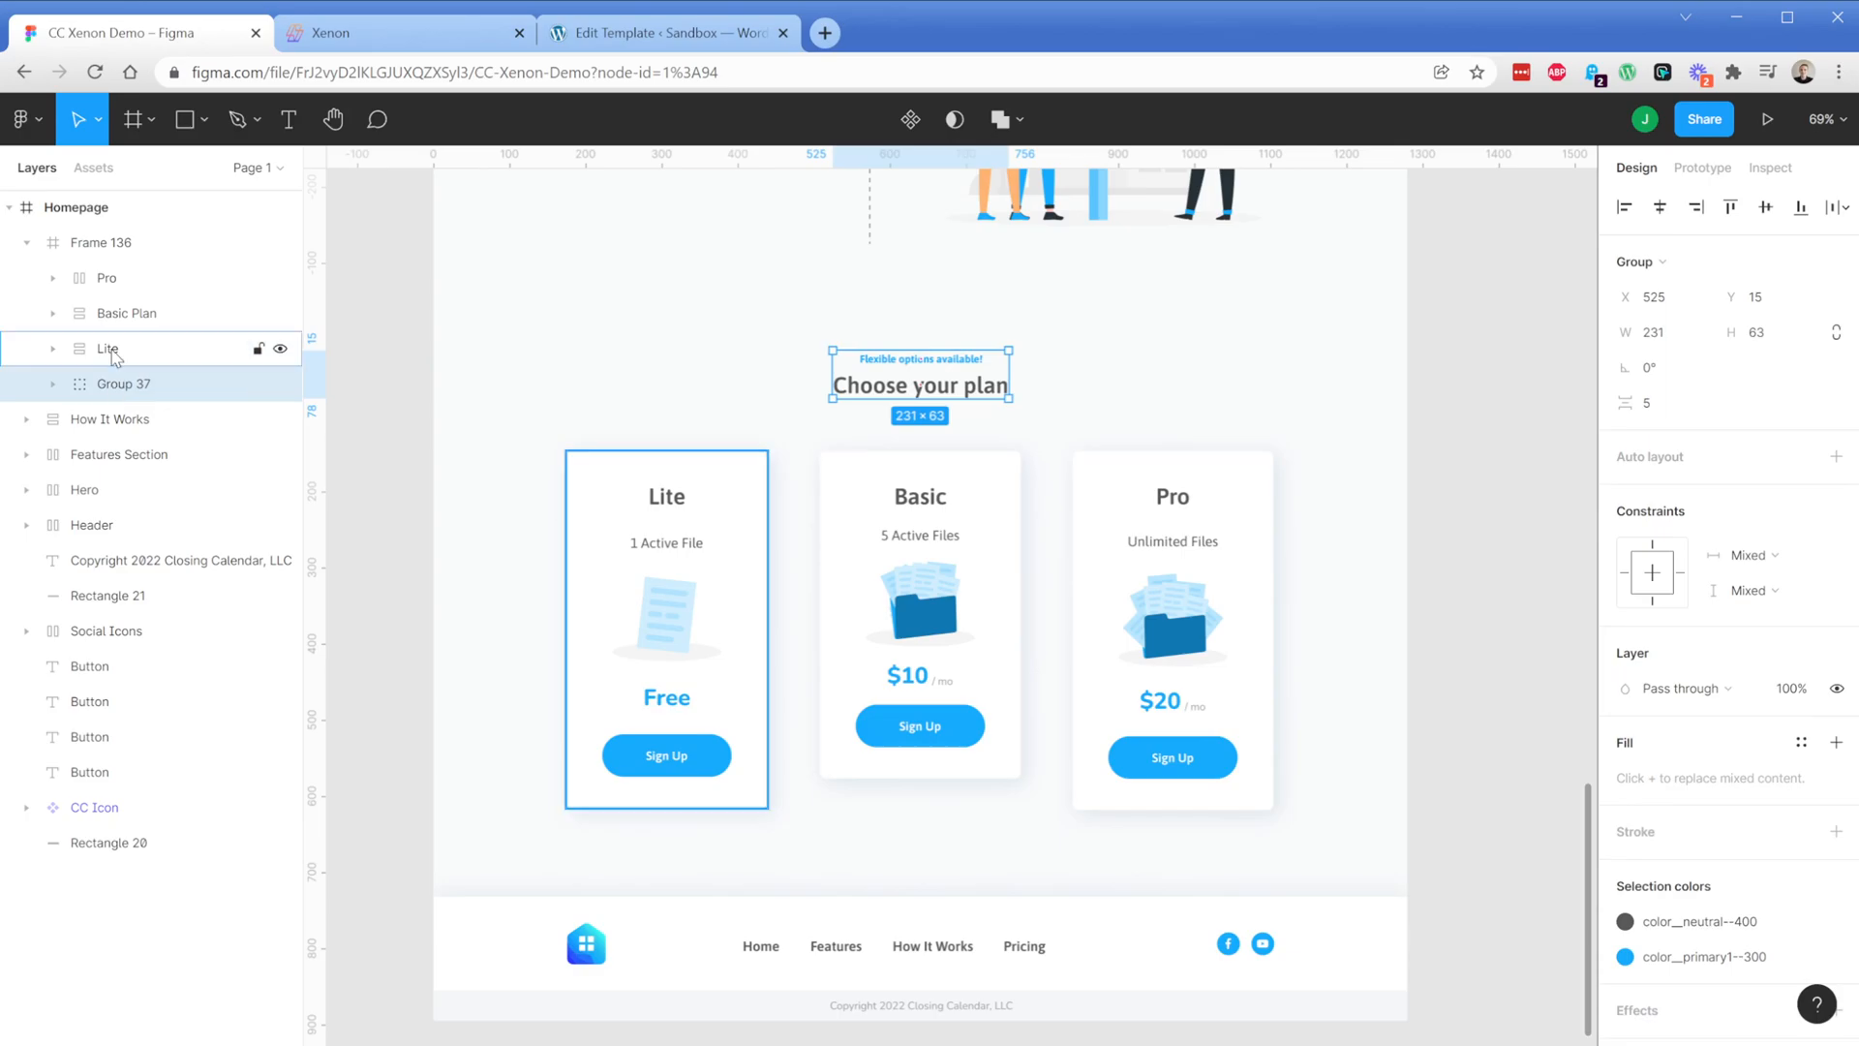
Group the Pro, Basic Plan and Lite cards and name the group "Plan Container"
click(112, 353)
shift+click(123, 283)
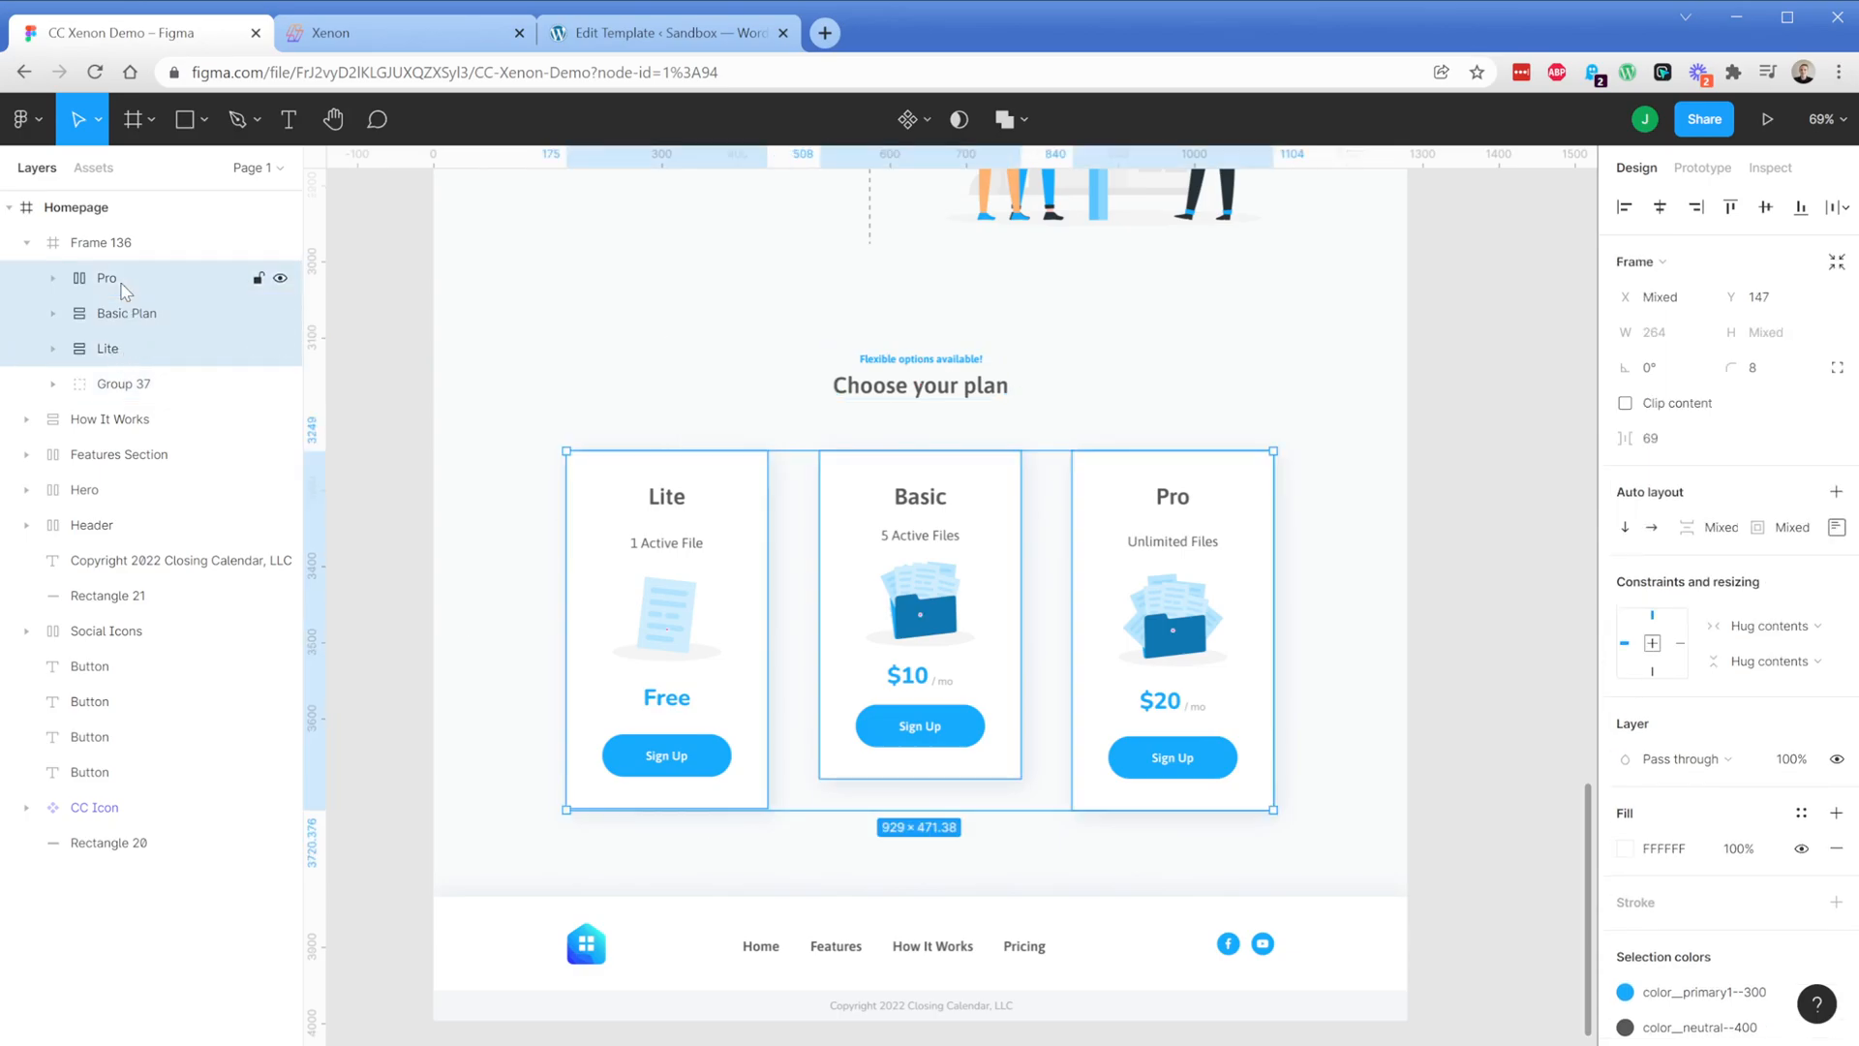
right_click(113, 283)
click(173, 457)
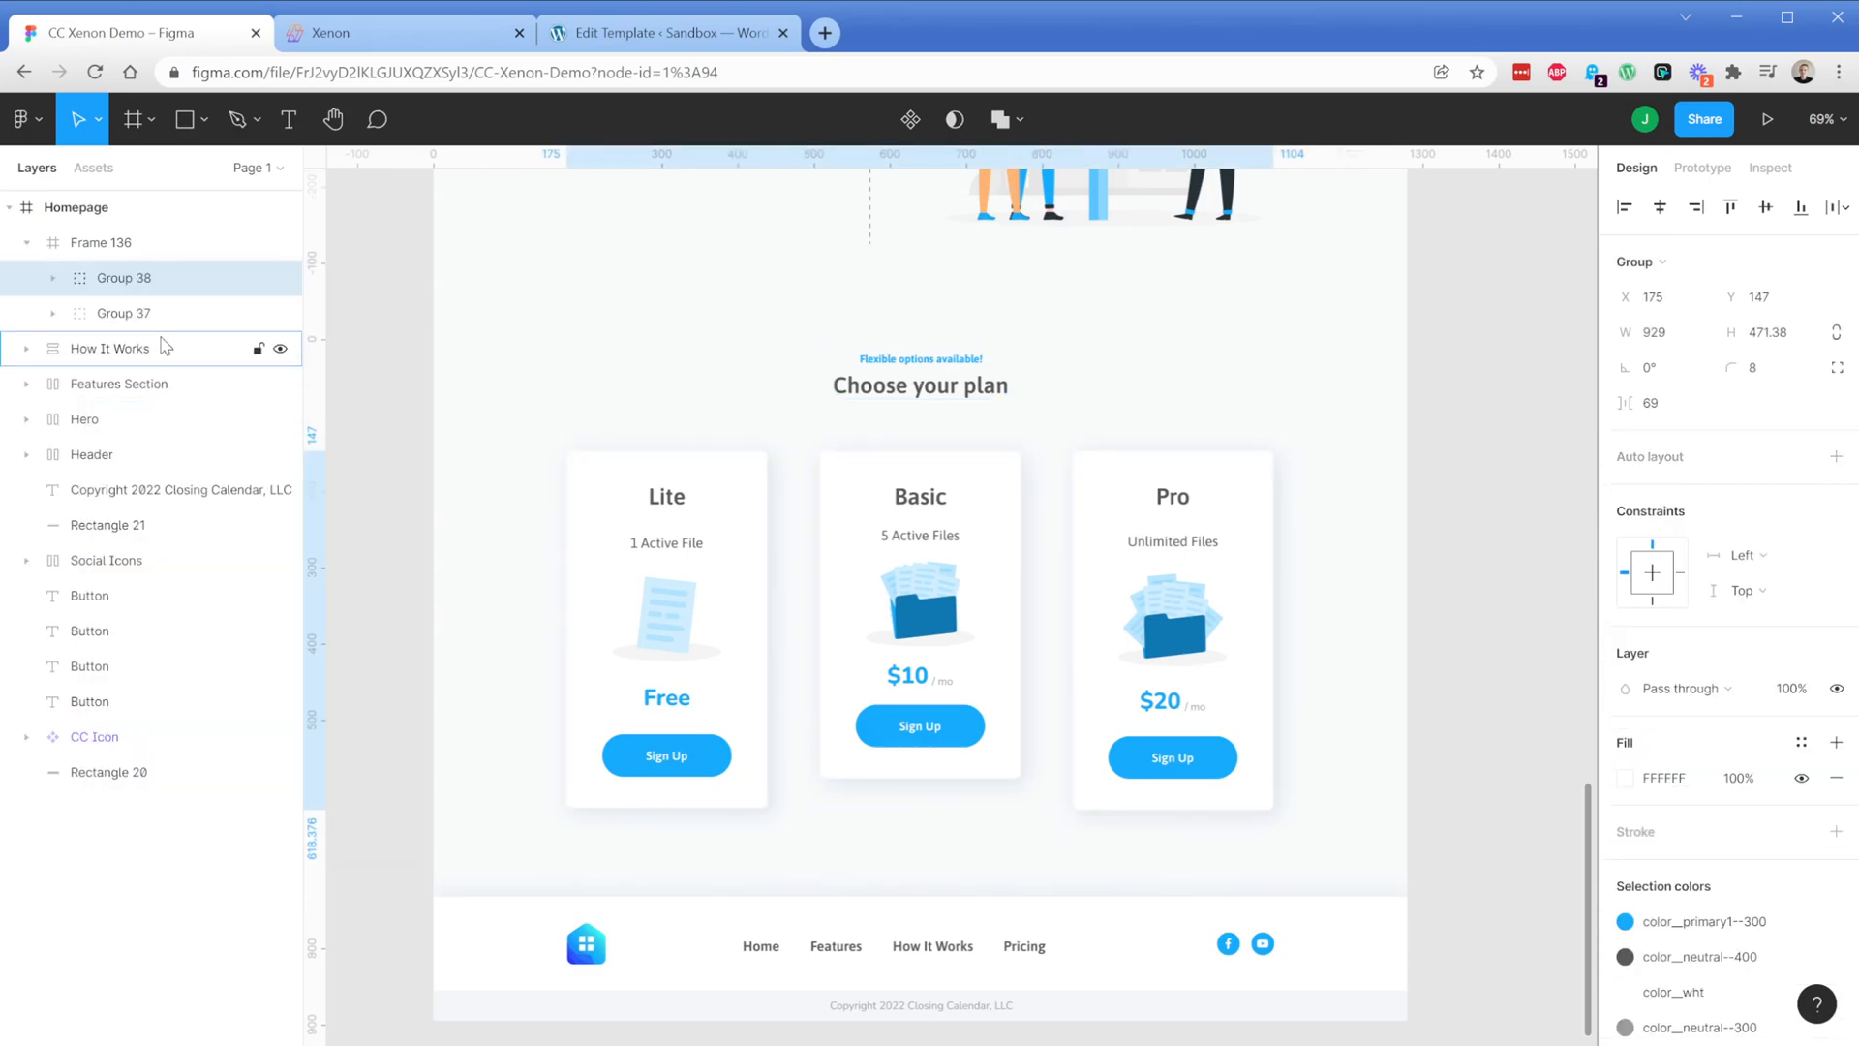
double_click(124, 279)
text(Pla)
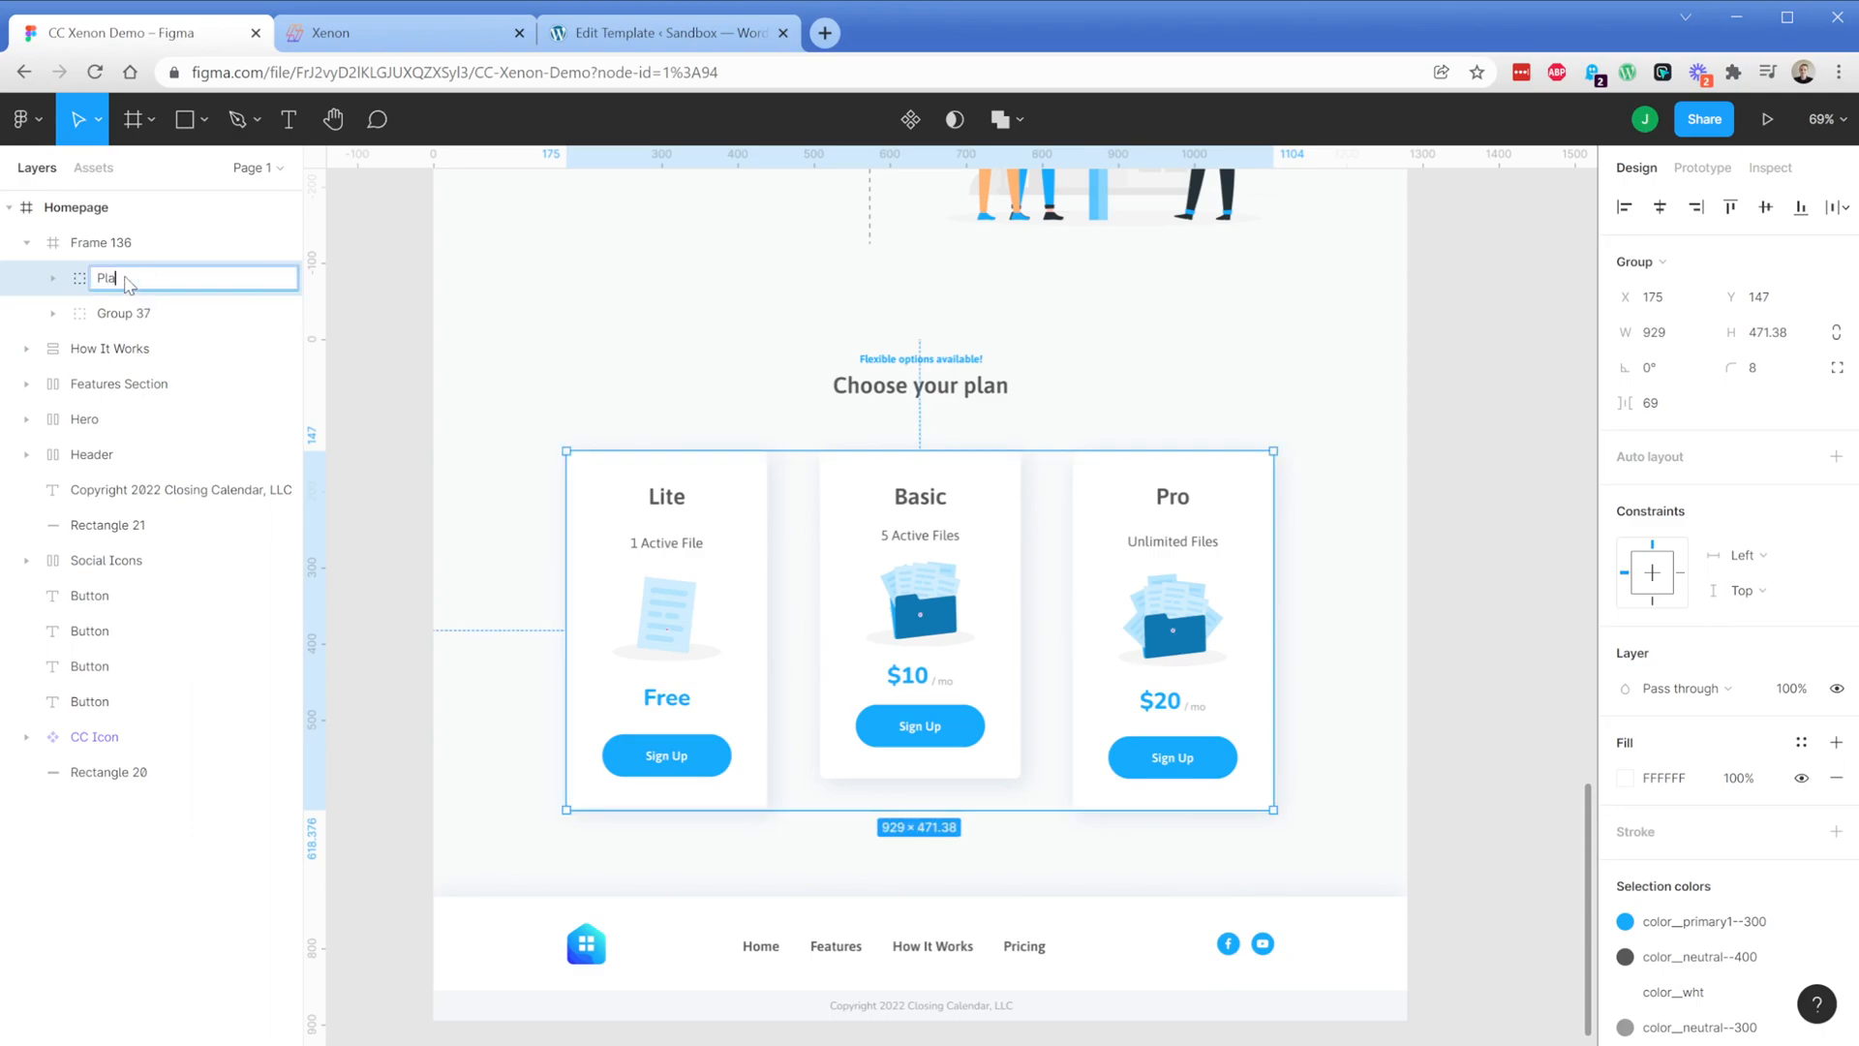
text(n Container)
key(Return)
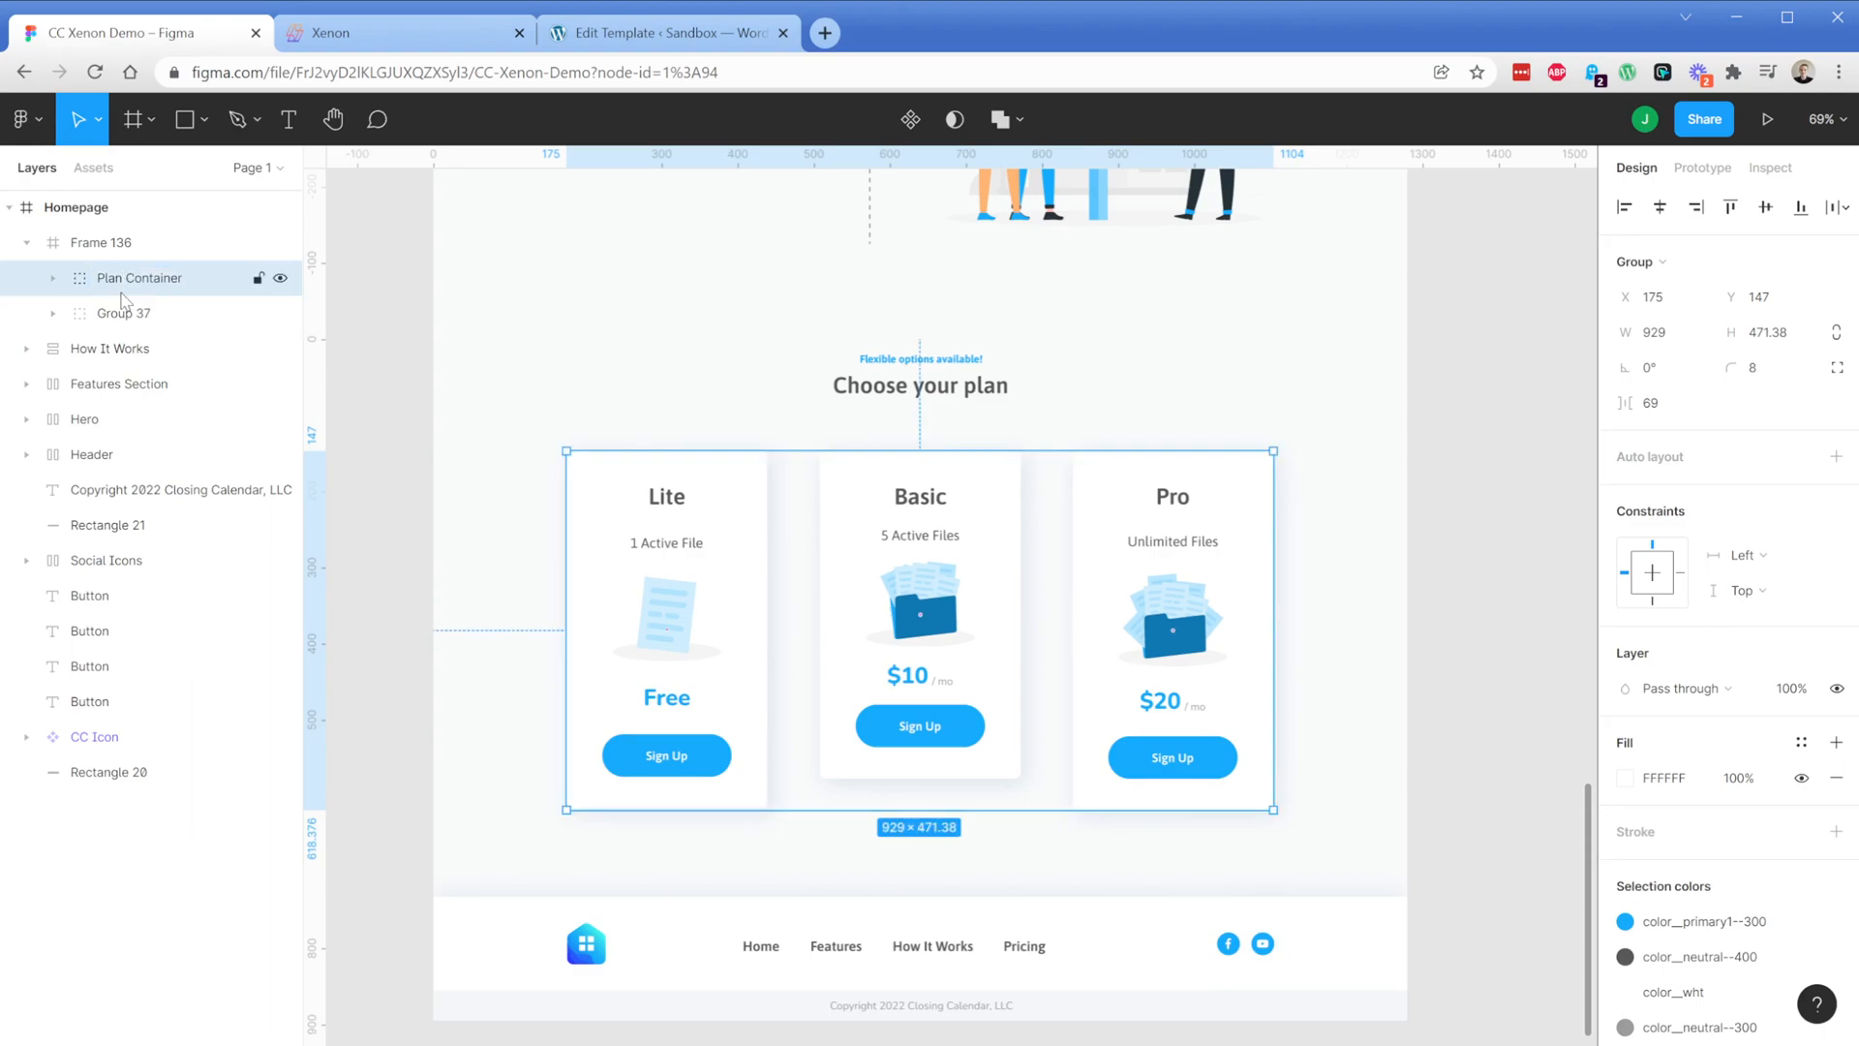
Rename the heading group as "Choose Plan Text" and the whole pricing section frame as "Plan Pricing"
double_click(123, 314)
text(Choose Plan Text)
key(Return)
click(107, 244)
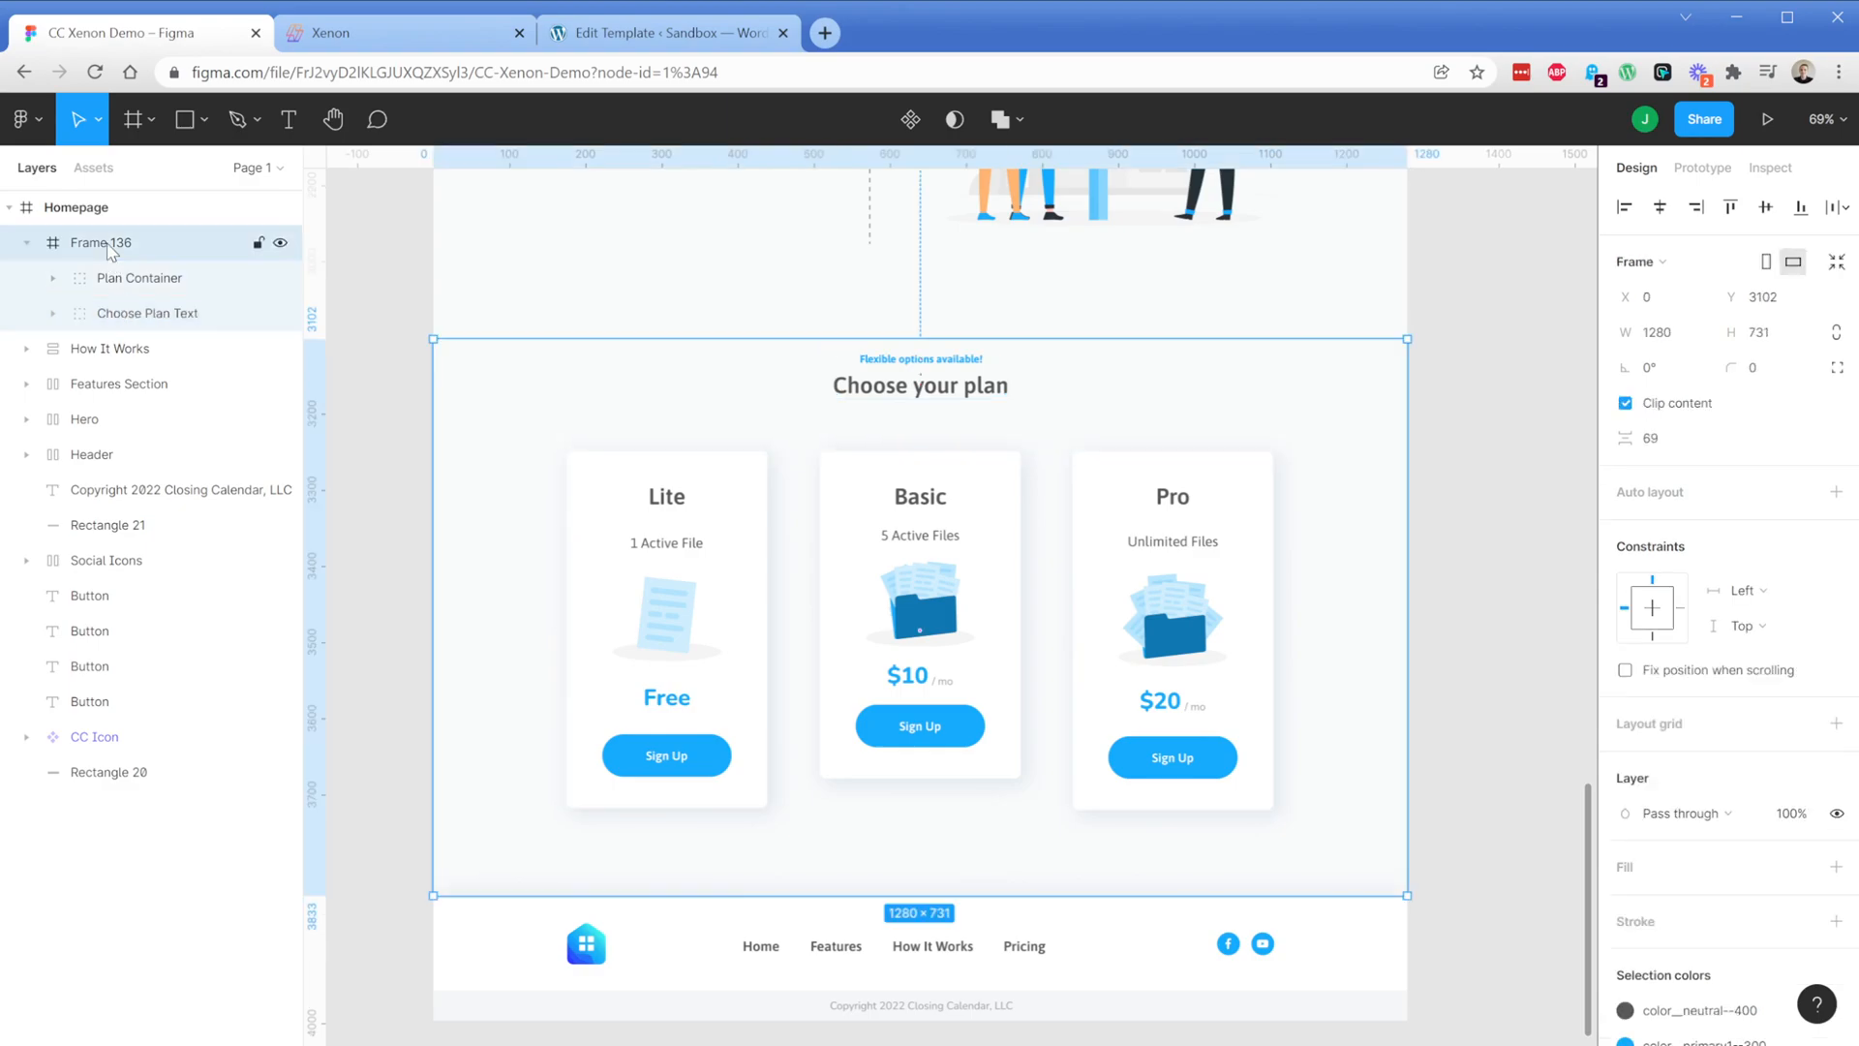
double_click(107, 245)
text(Plan Pricing)
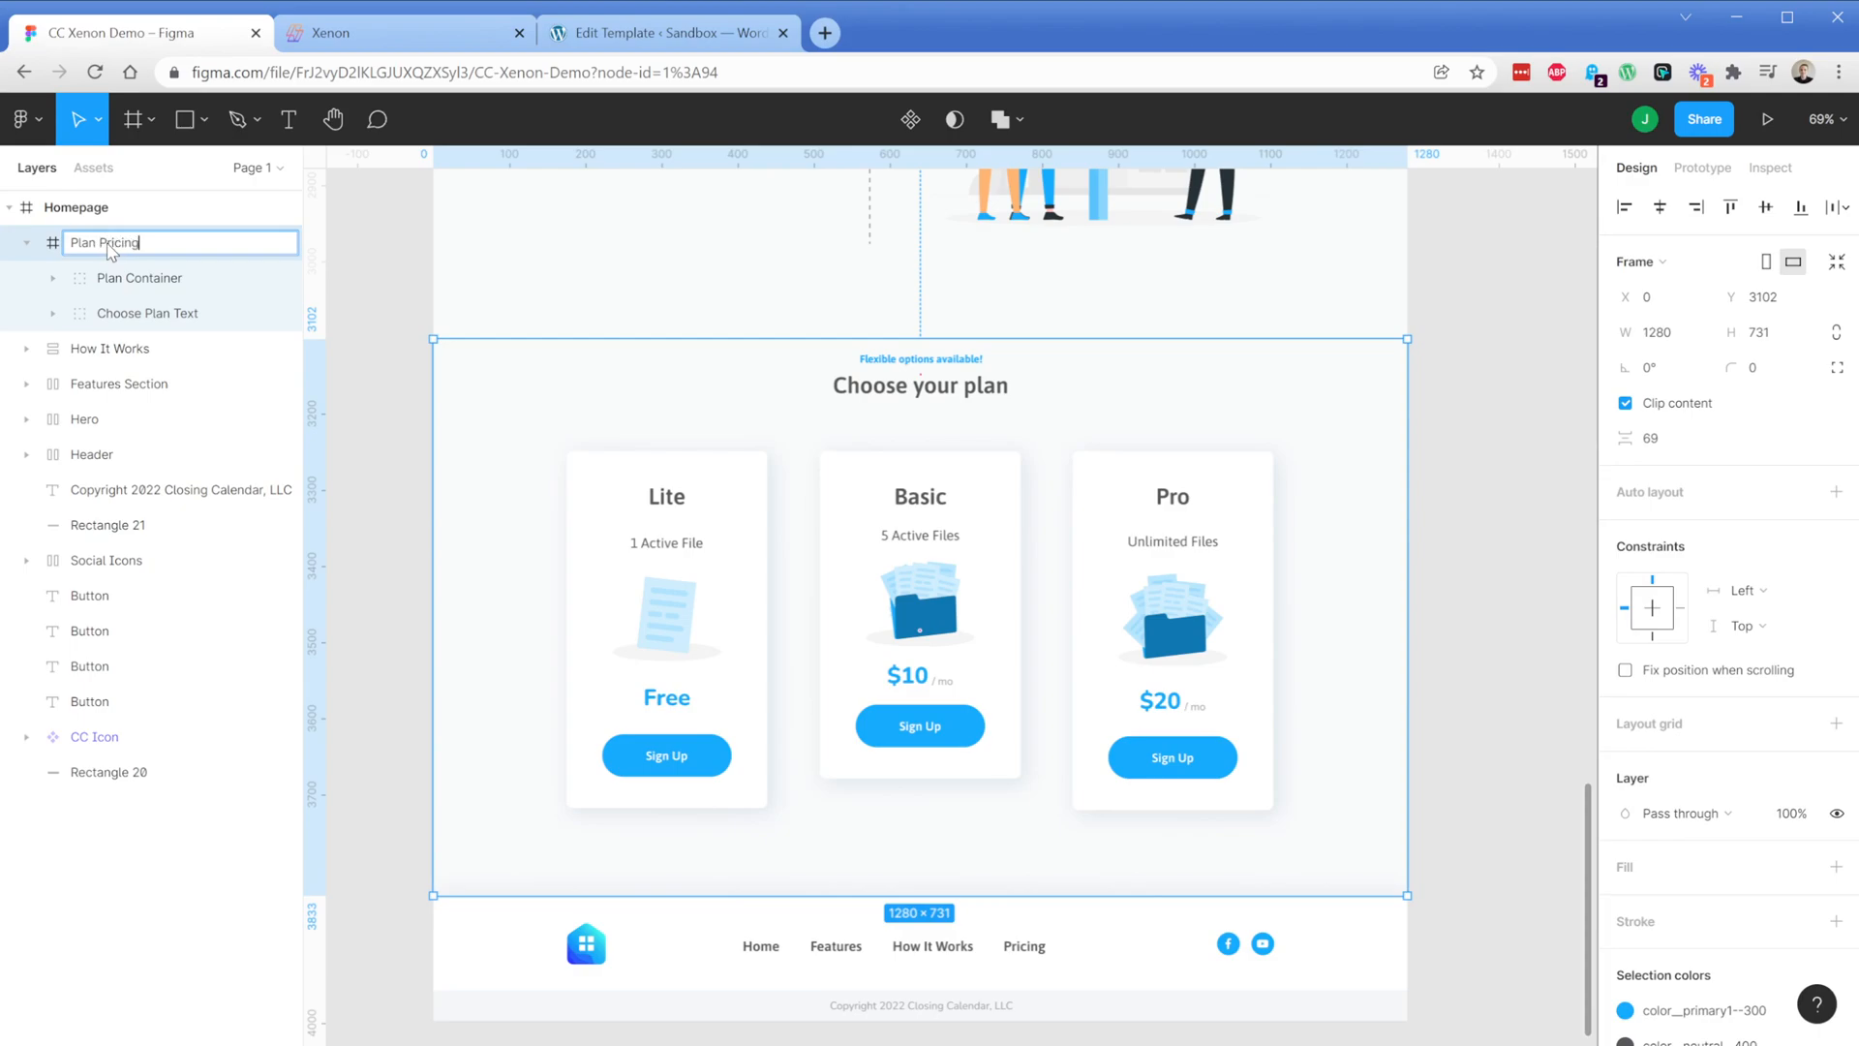
key(Return)
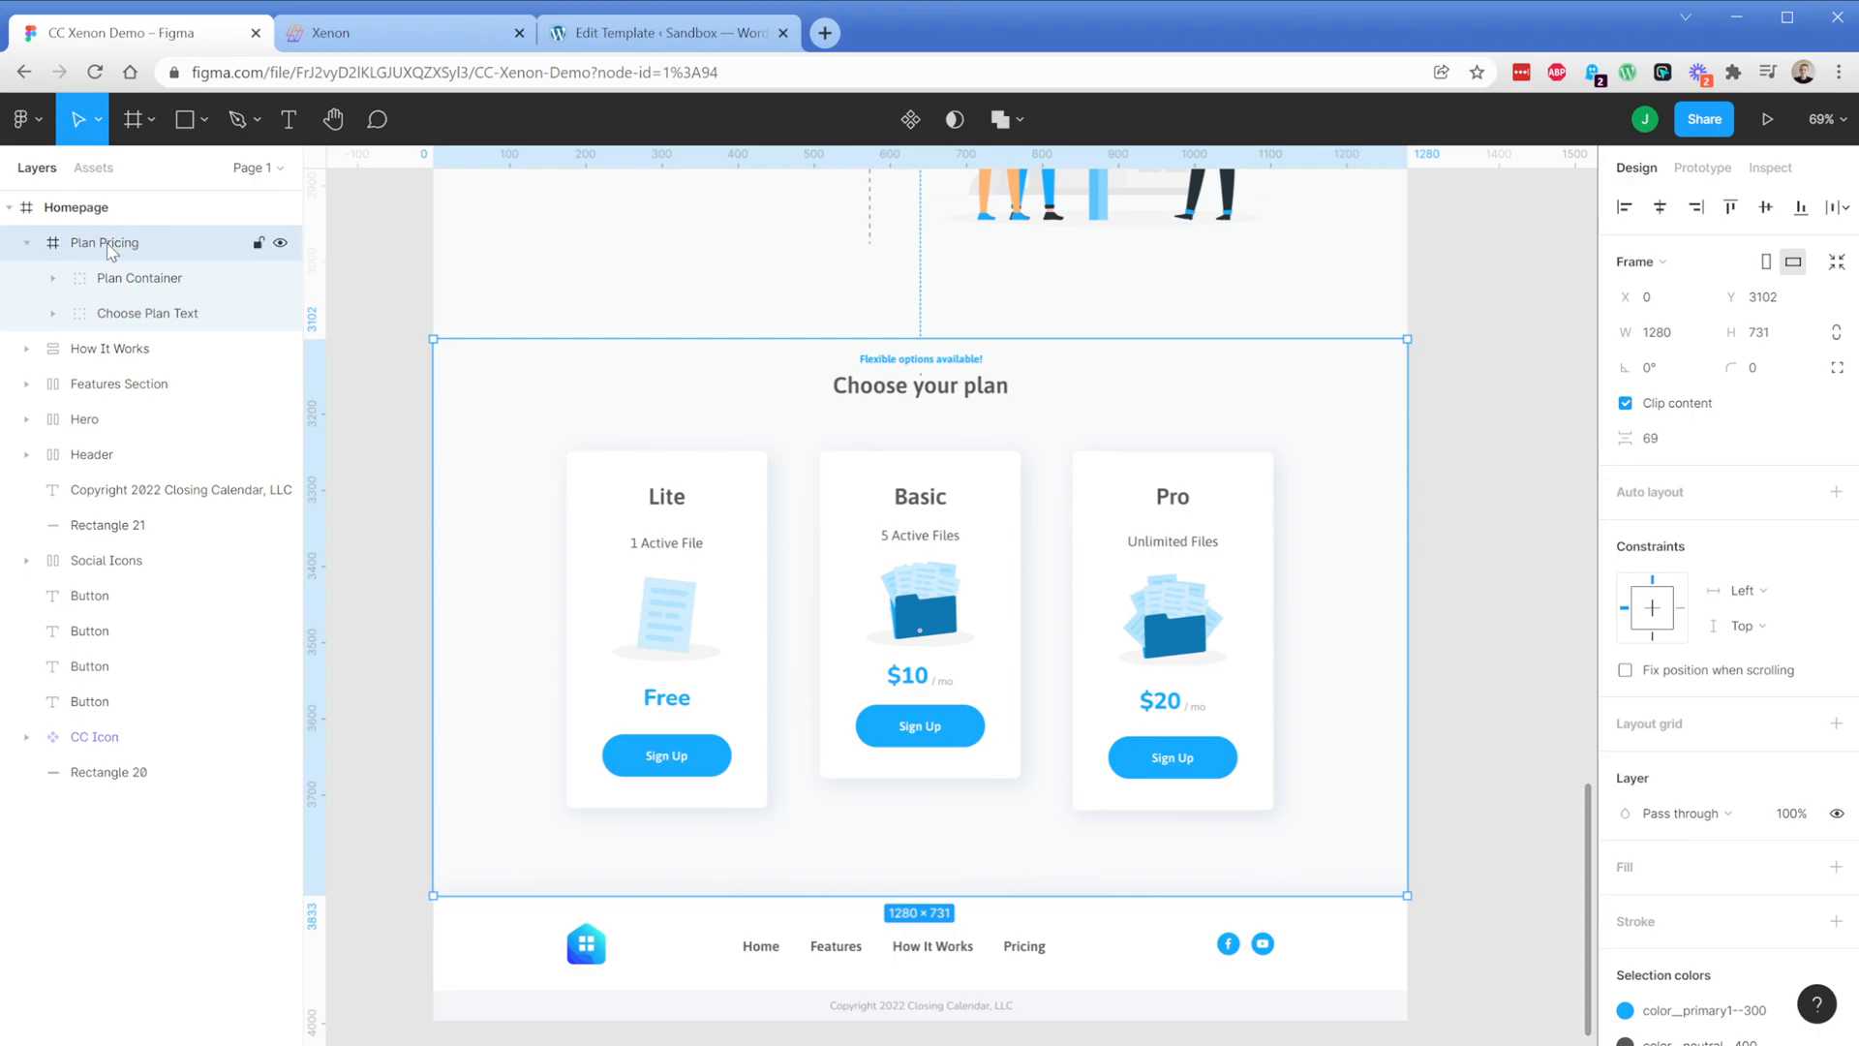
Apply vertical auto layout to the Plan Pricing frame, centre its items and set their spacing to 70
key(shift+a)
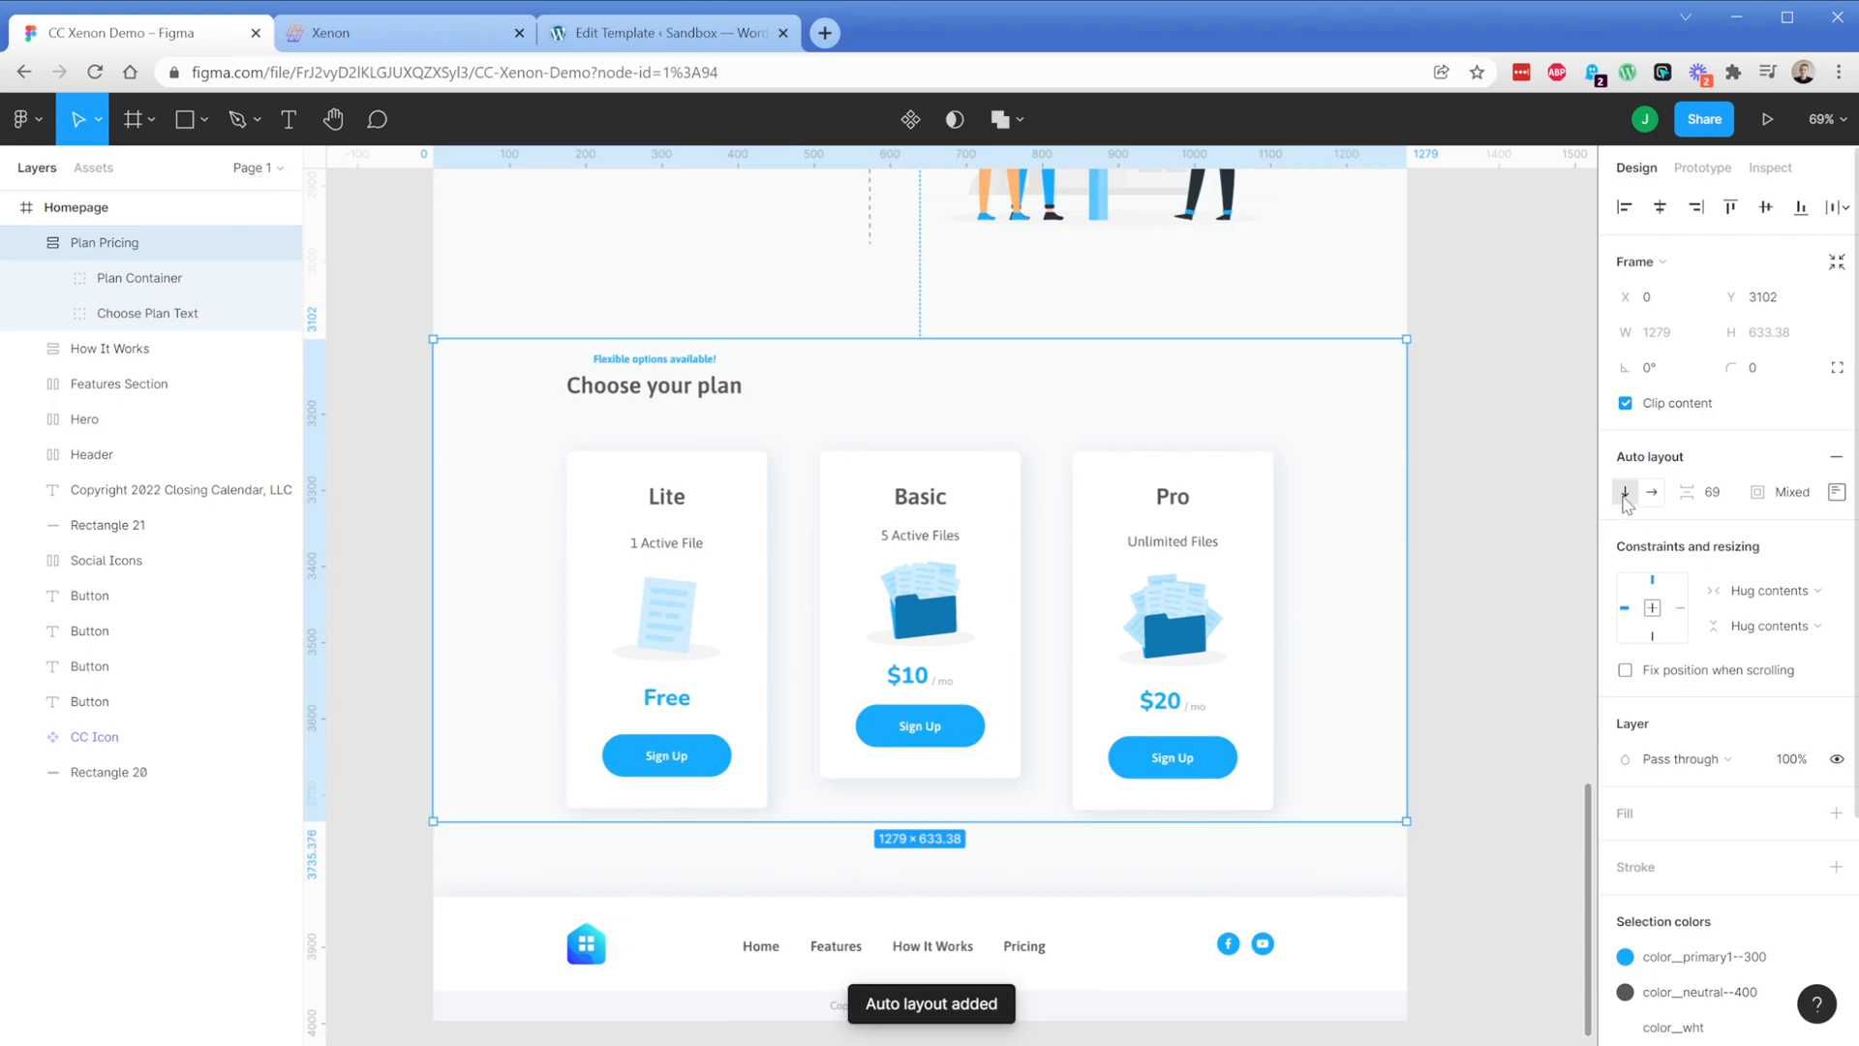
click(1837, 491)
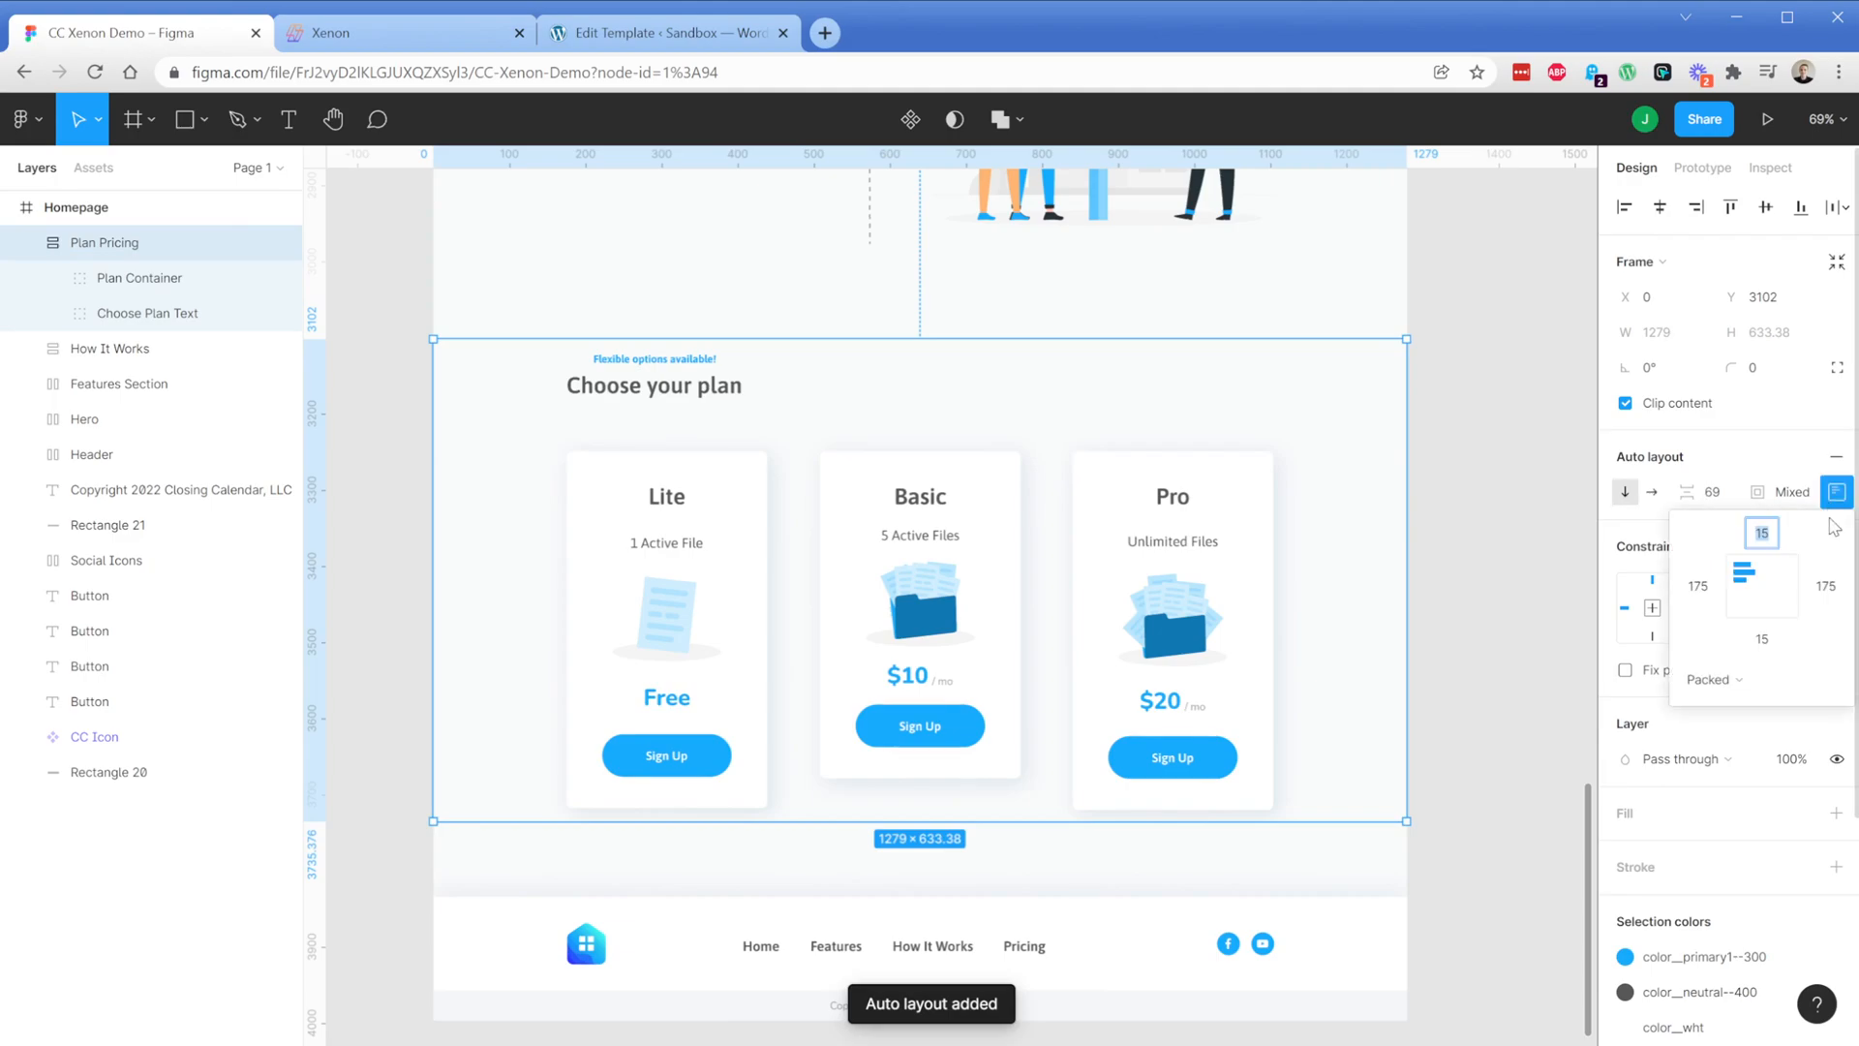
click(1763, 586)
click(1711, 494)
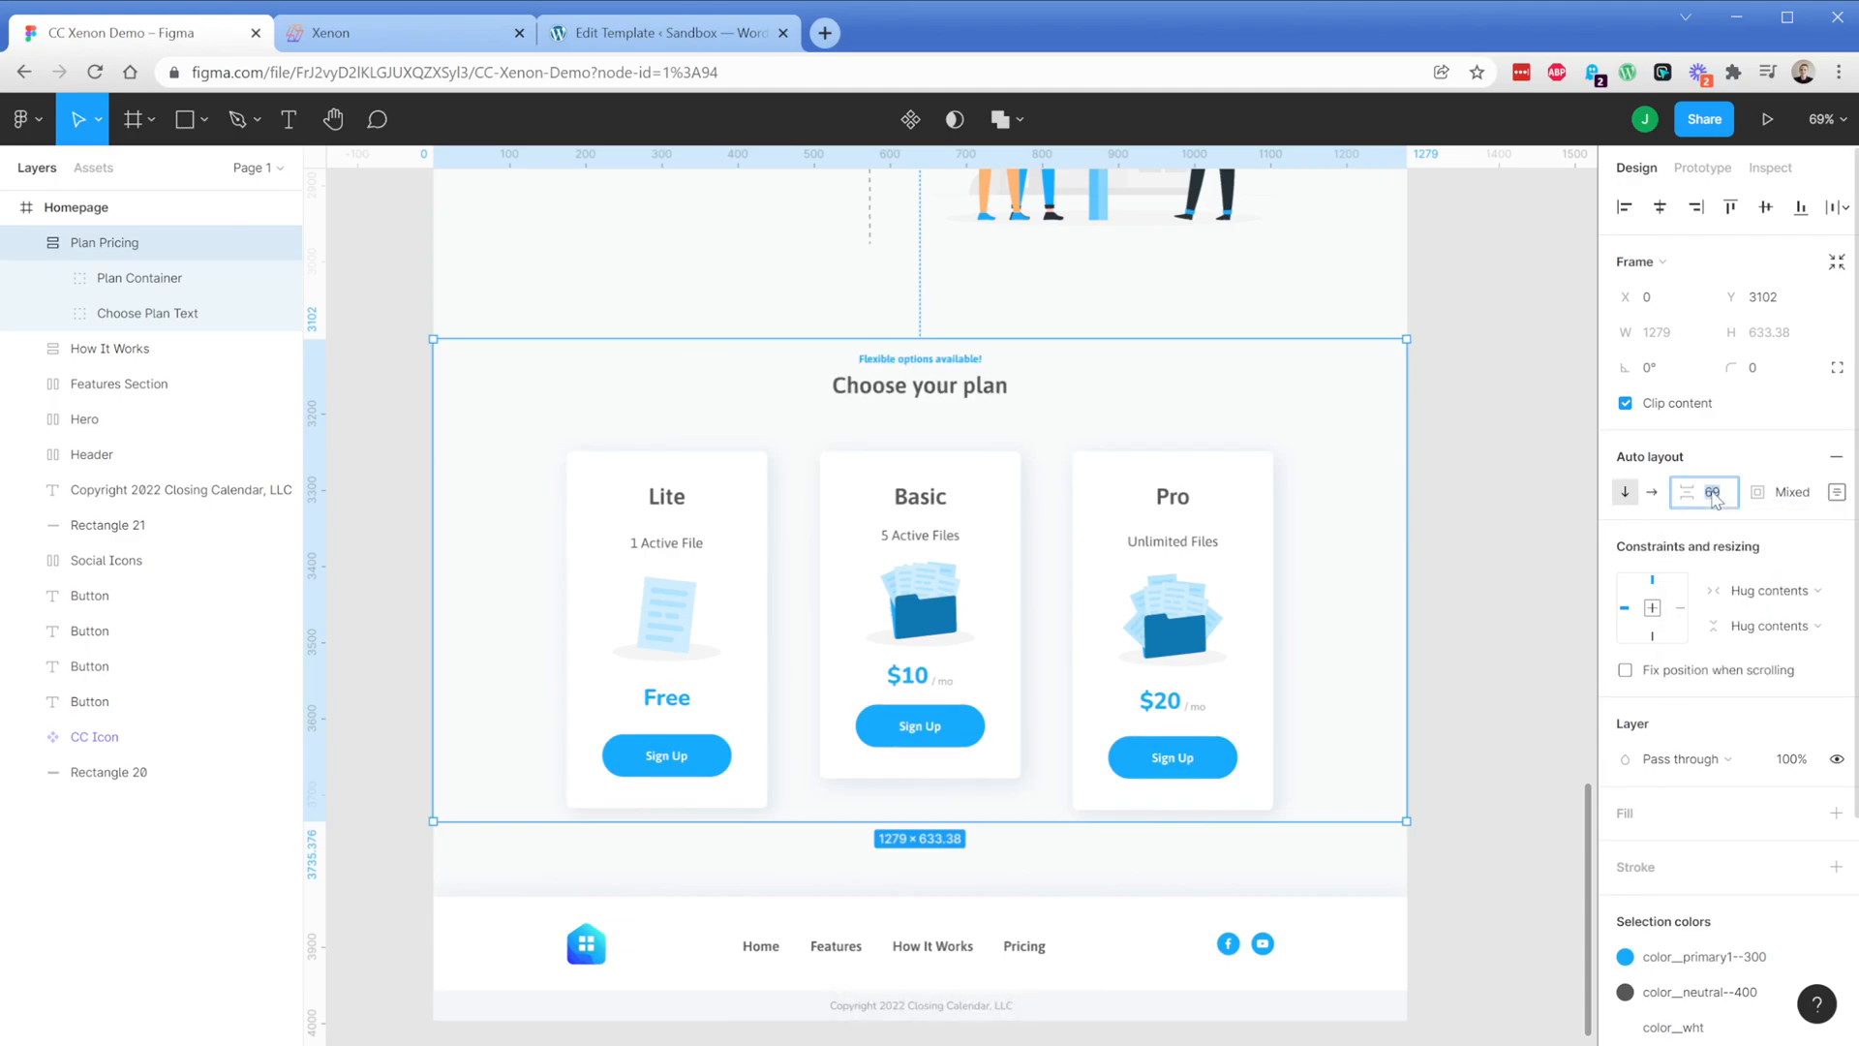
text(70)
key(Return)
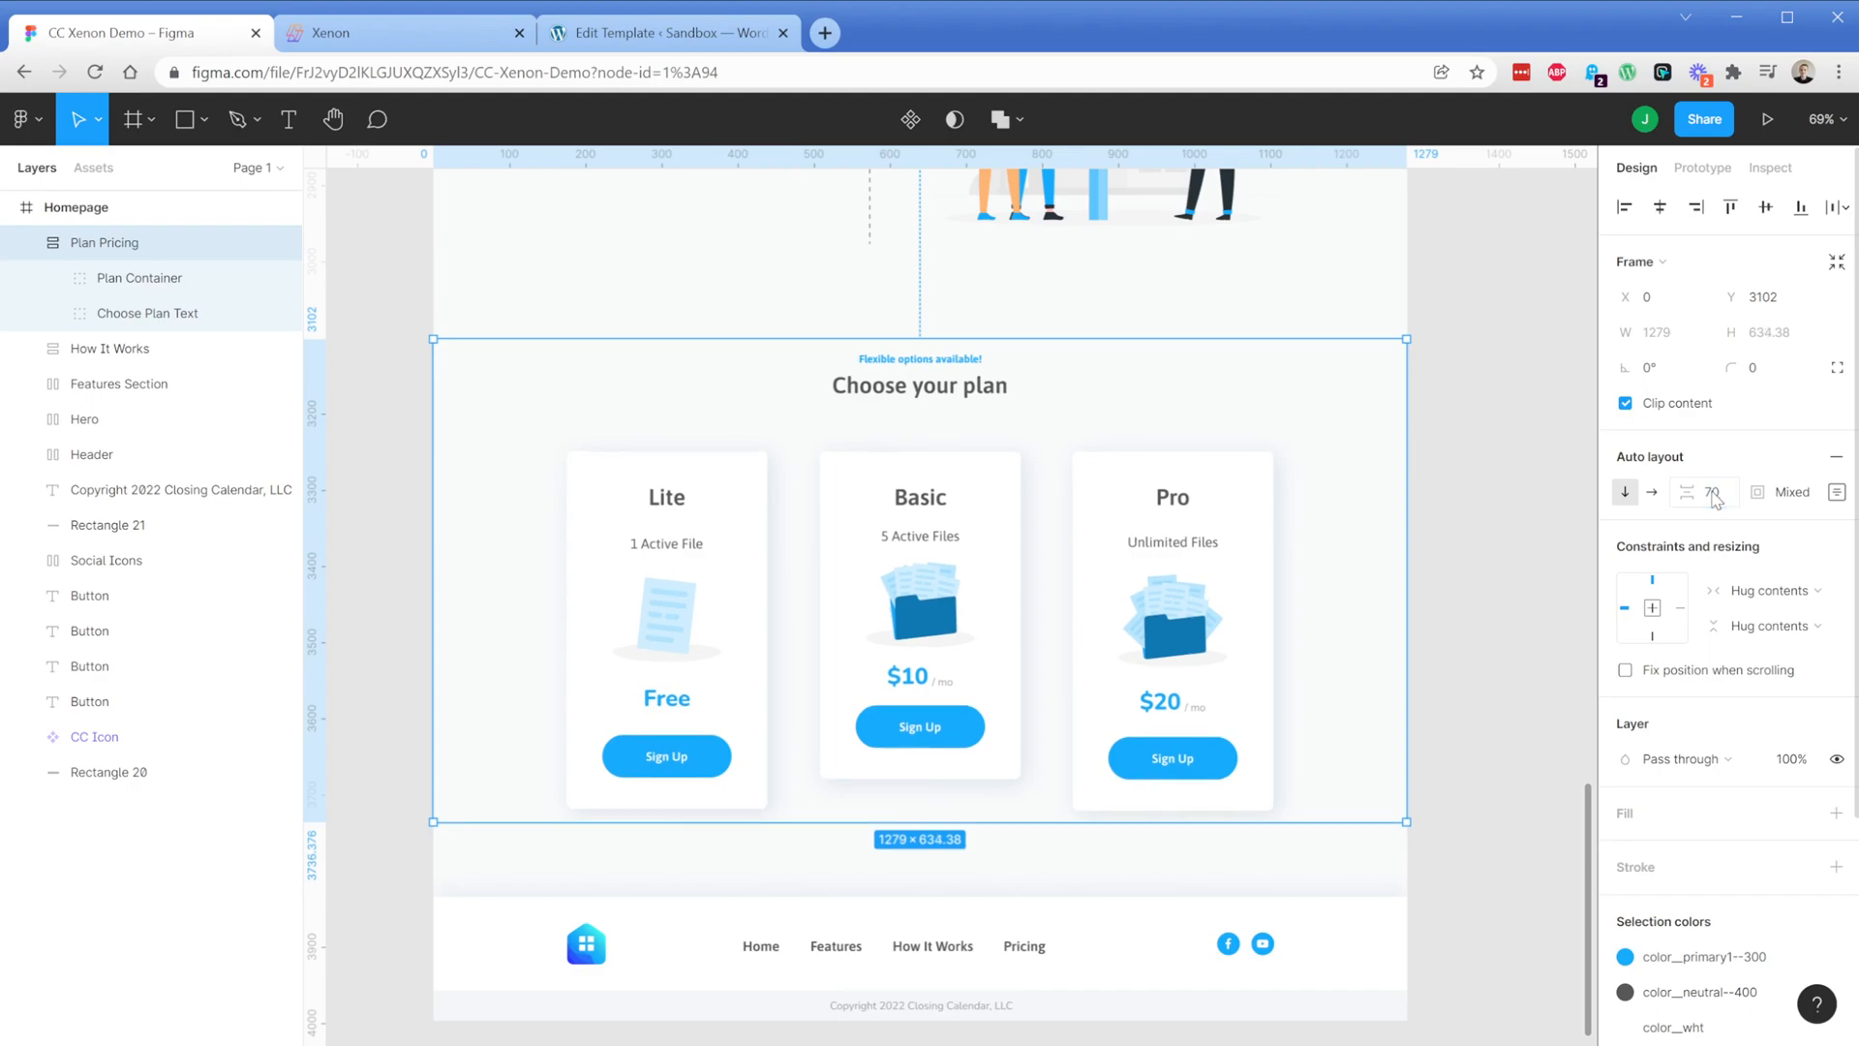
Set the top and bottom padding of the Plan Pricing frame to 50
click(1837, 492)
click(1763, 535)
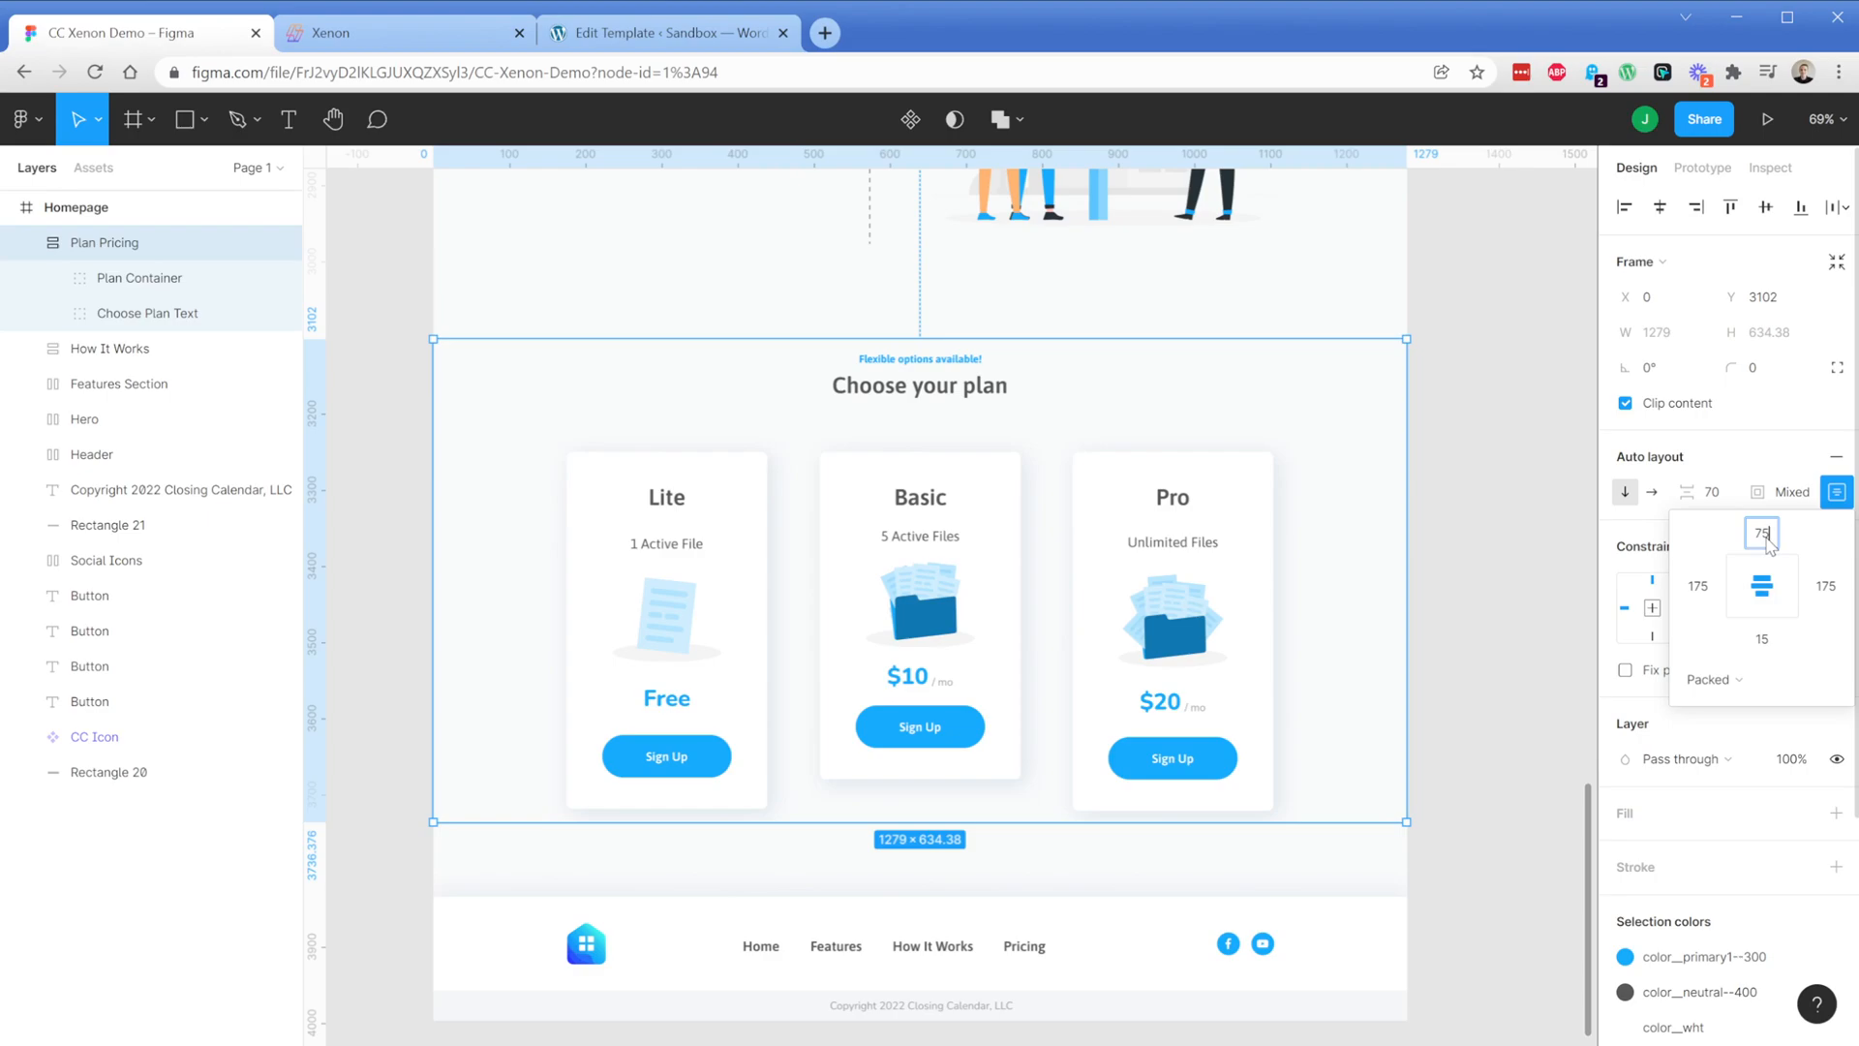
text(50)
key(Return)
click(1763, 639)
text(50)
key(Return)
Set the top and bottom padding of the Plan Pricing frame to 60
click(1763, 638)
text(60)
key(Return)
click(1762, 532)
text(60)
key(Return)
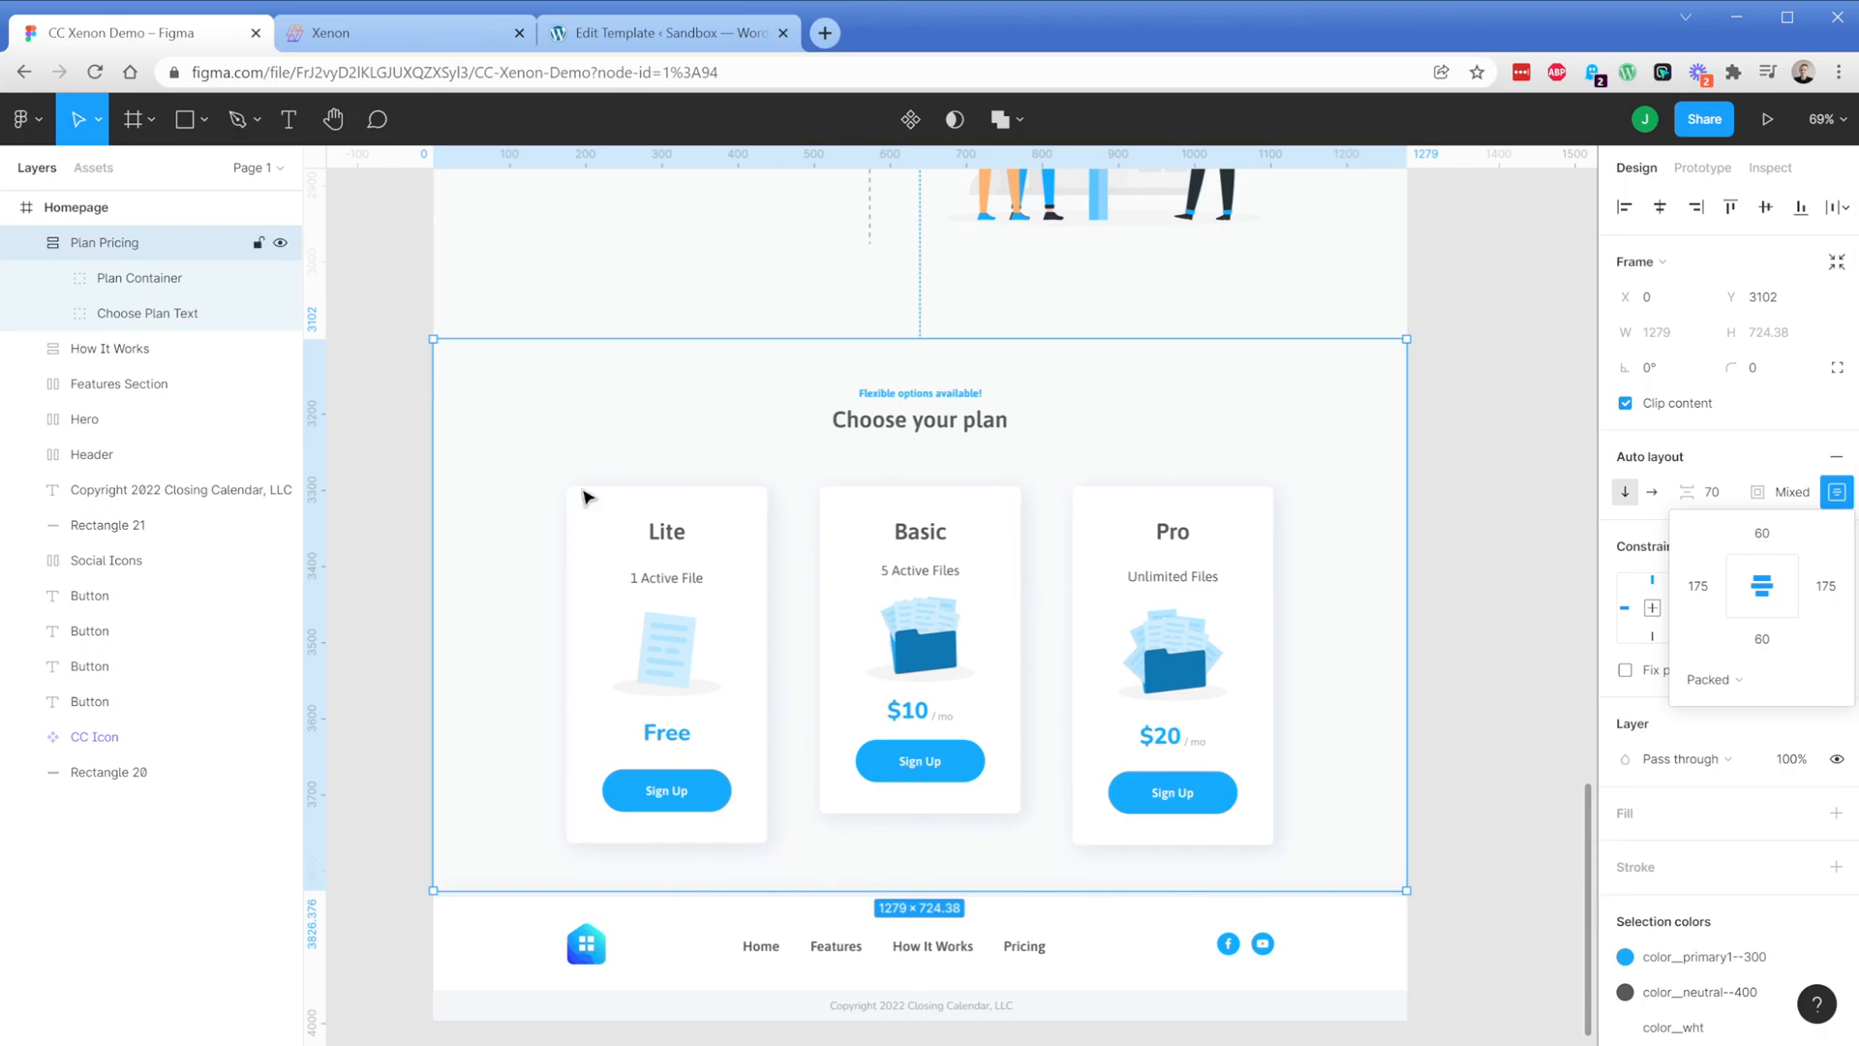
Match the item spacing of the Basic card's content frame to the Lite card's spacing of 30
click(656, 527)
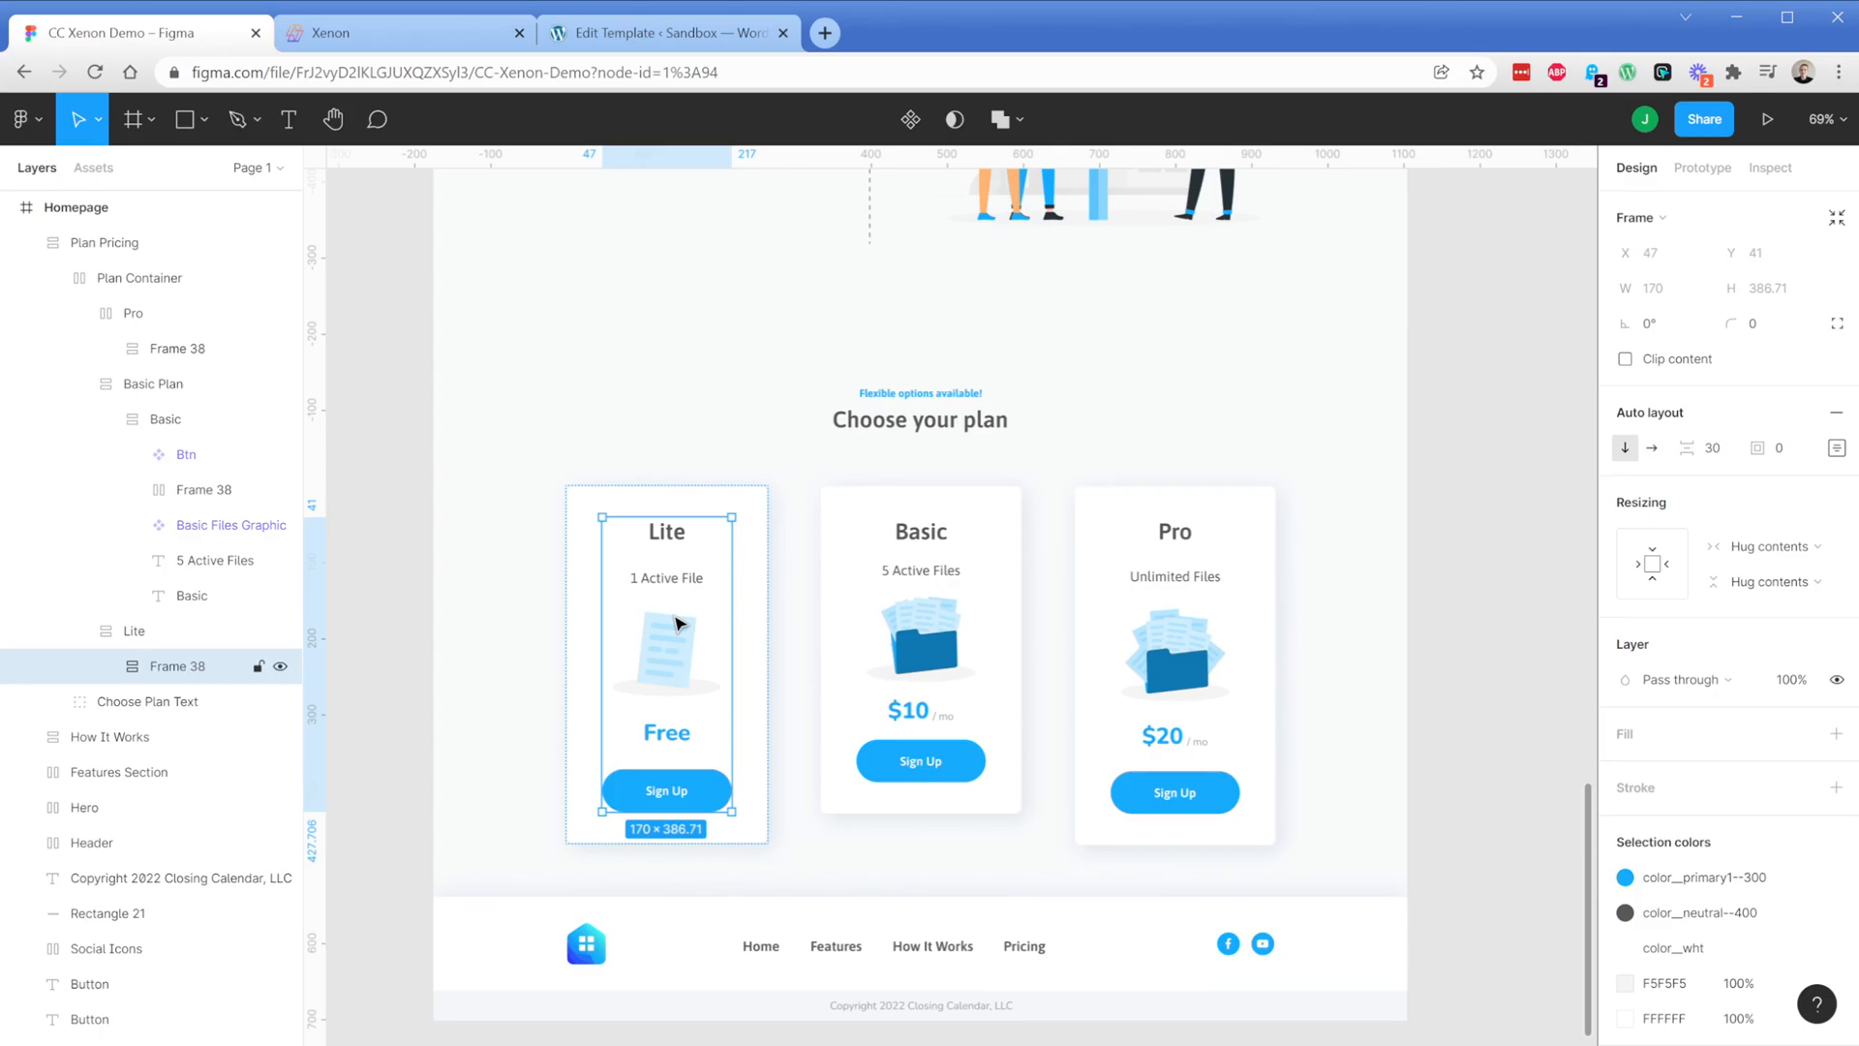
click(949, 641)
click(956, 647)
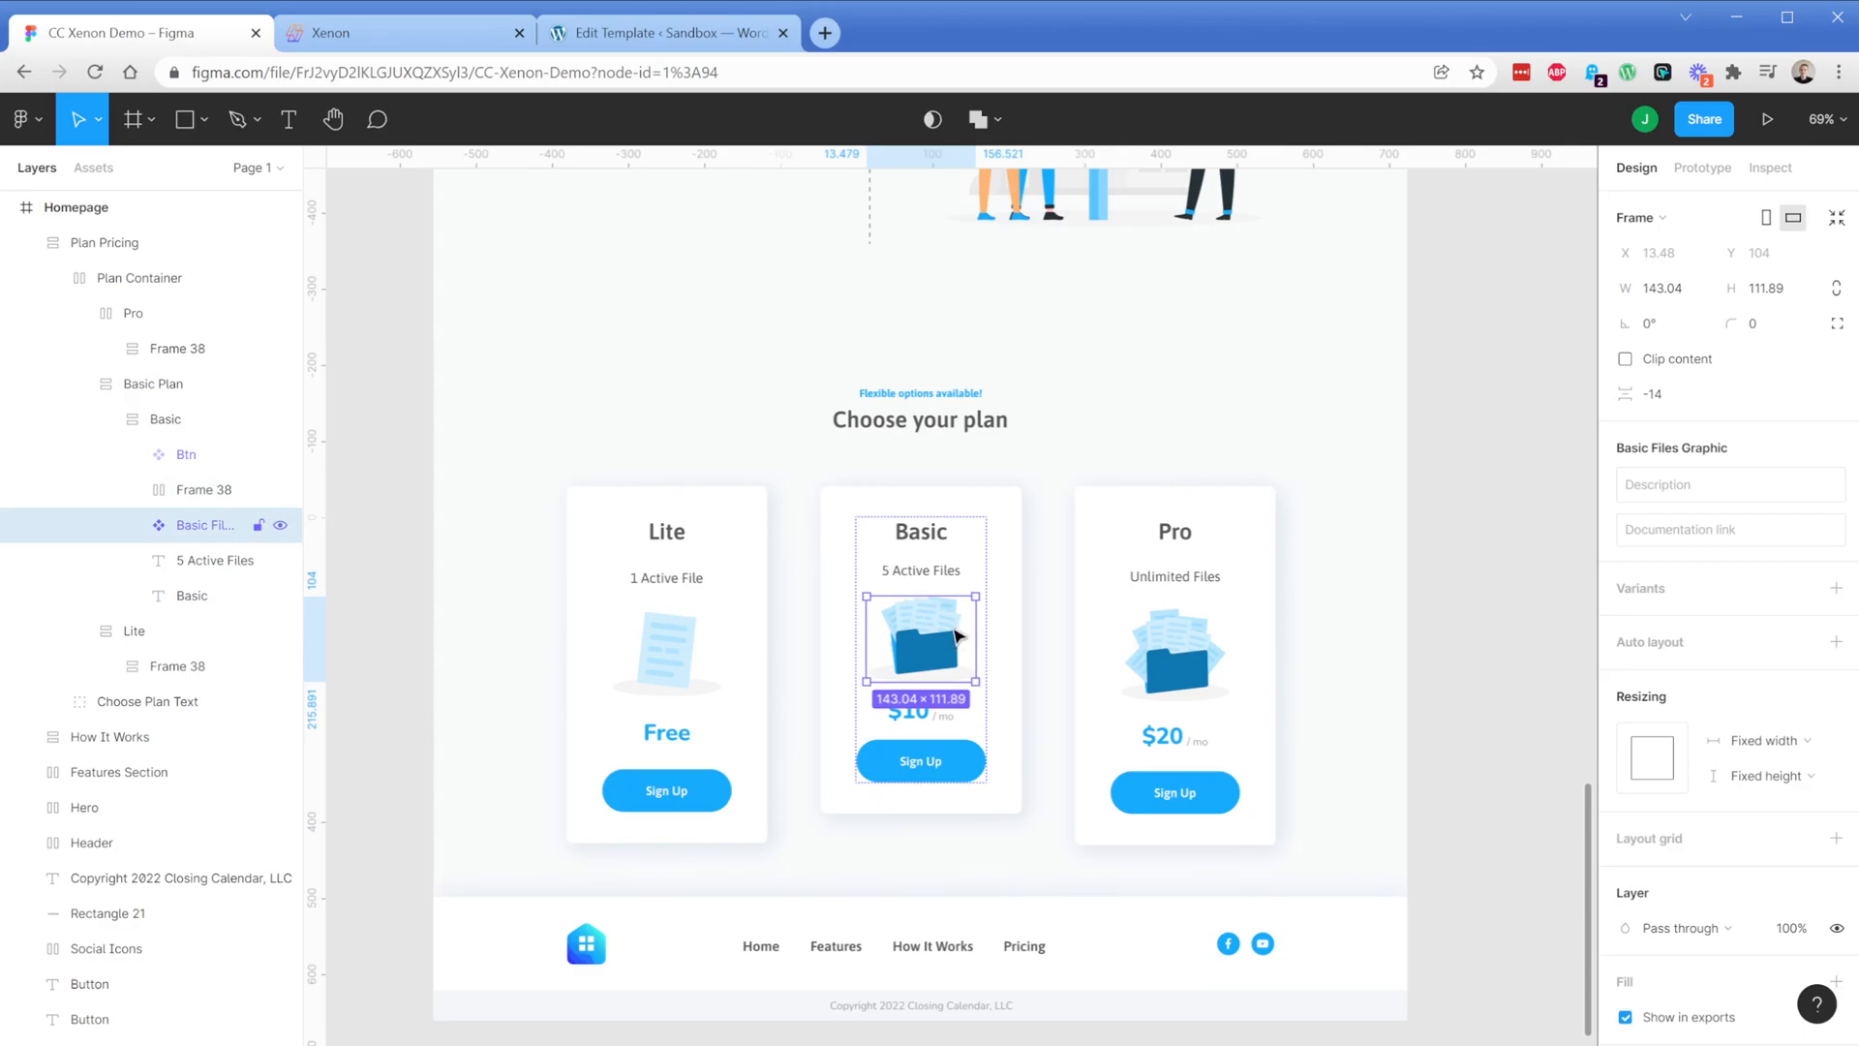
click(164, 418)
click(1732, 447)
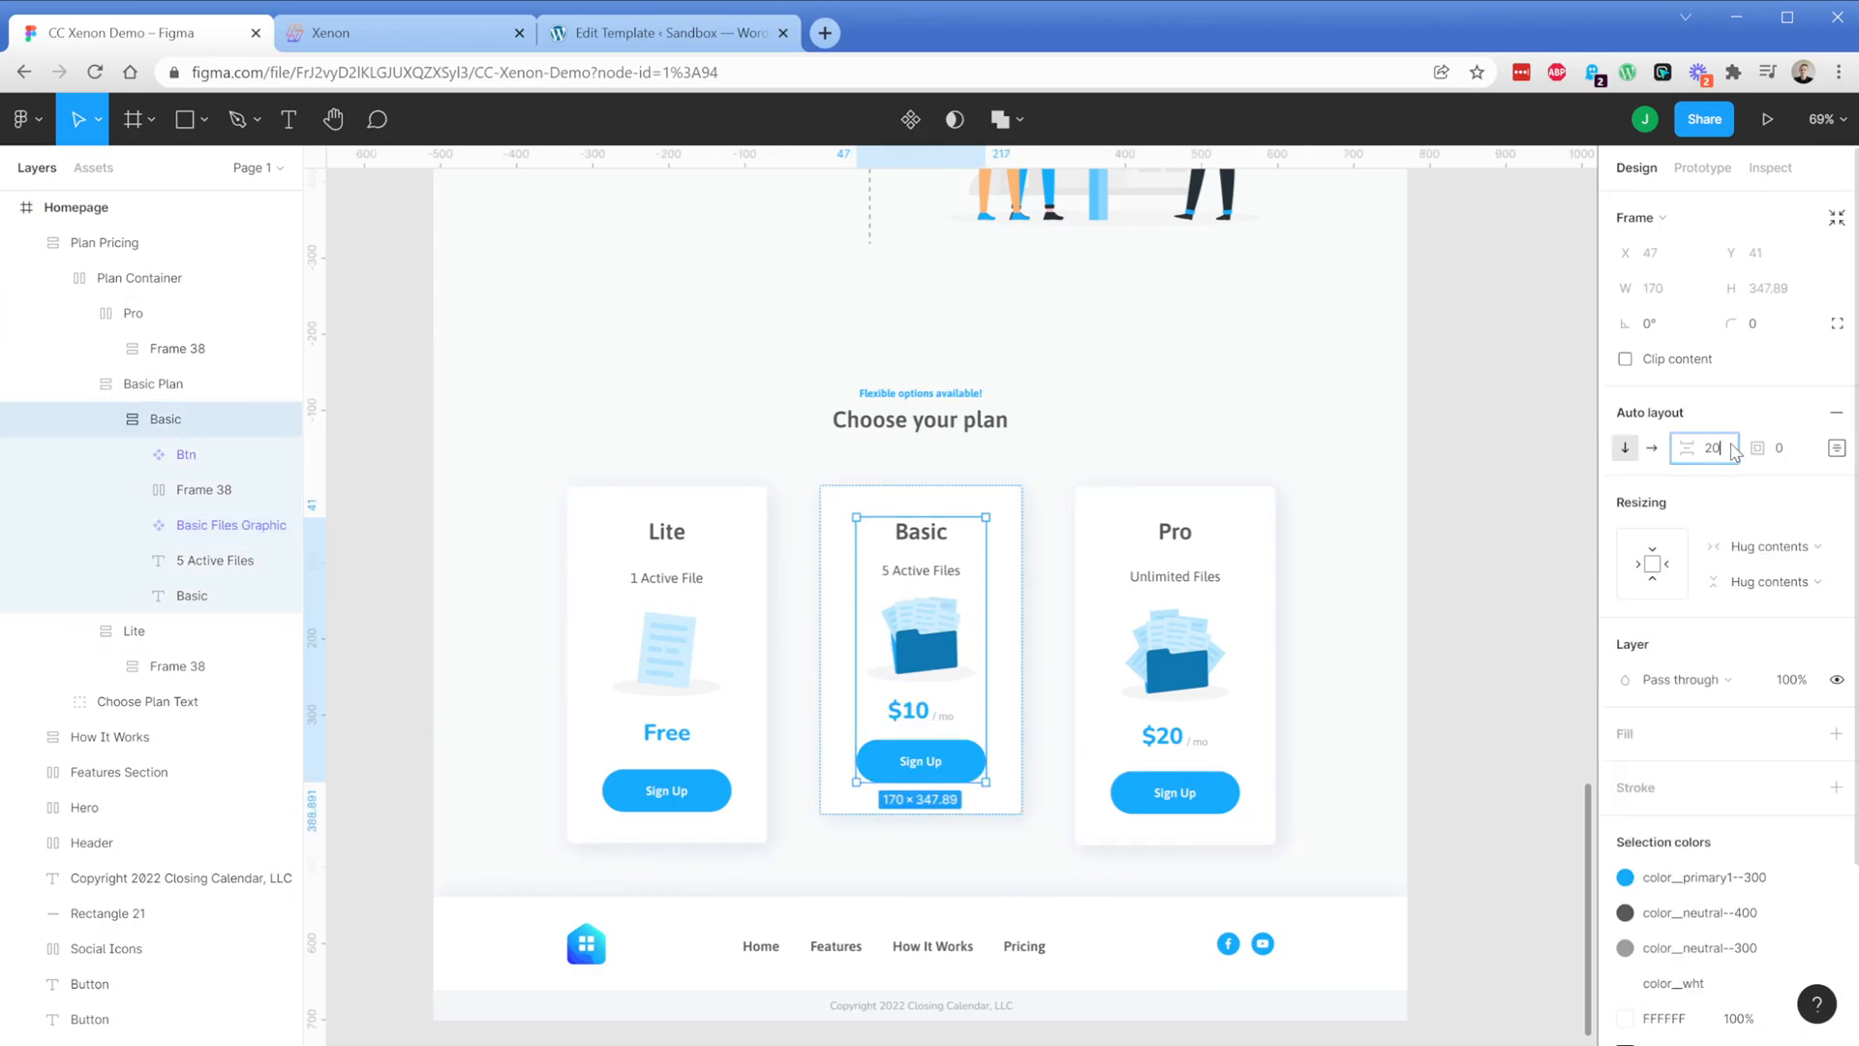
text(28)
key(Return)
Set the spacing between items in the Pro card's content frame to 30
click(1213, 607)
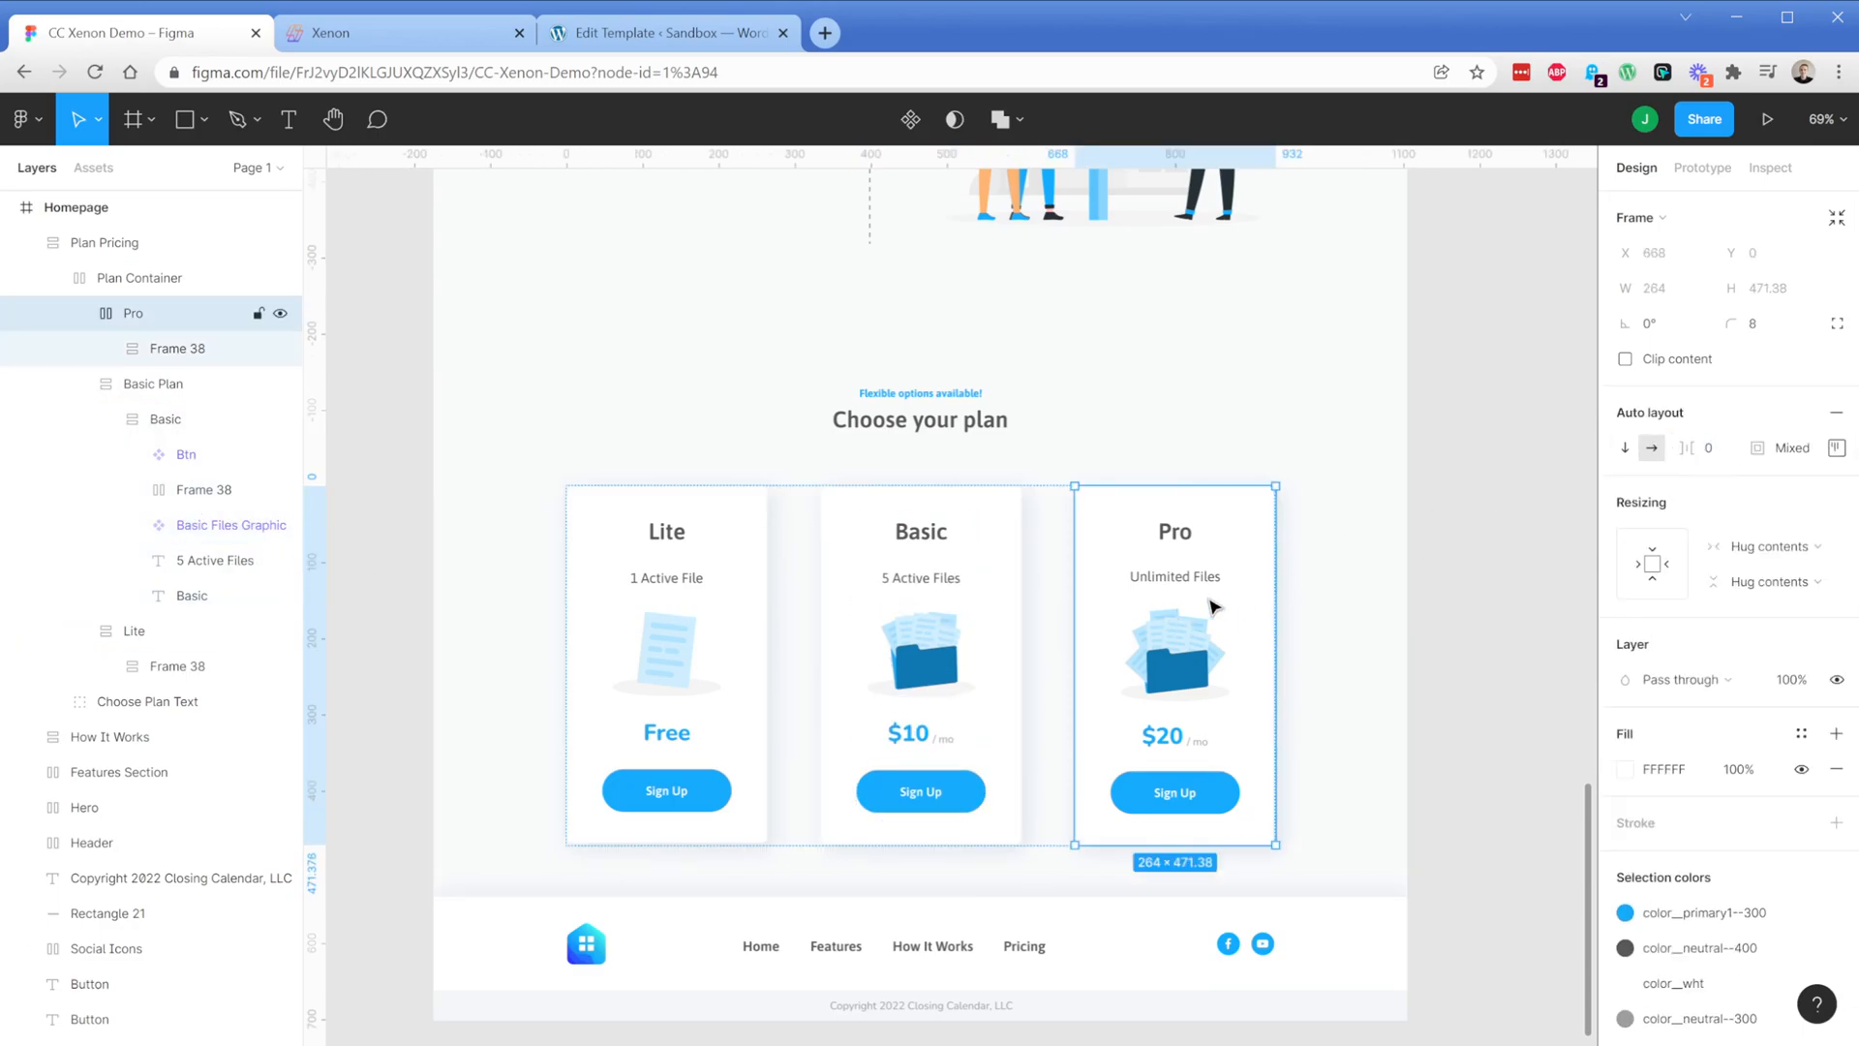
click(1723, 450)
text(31)
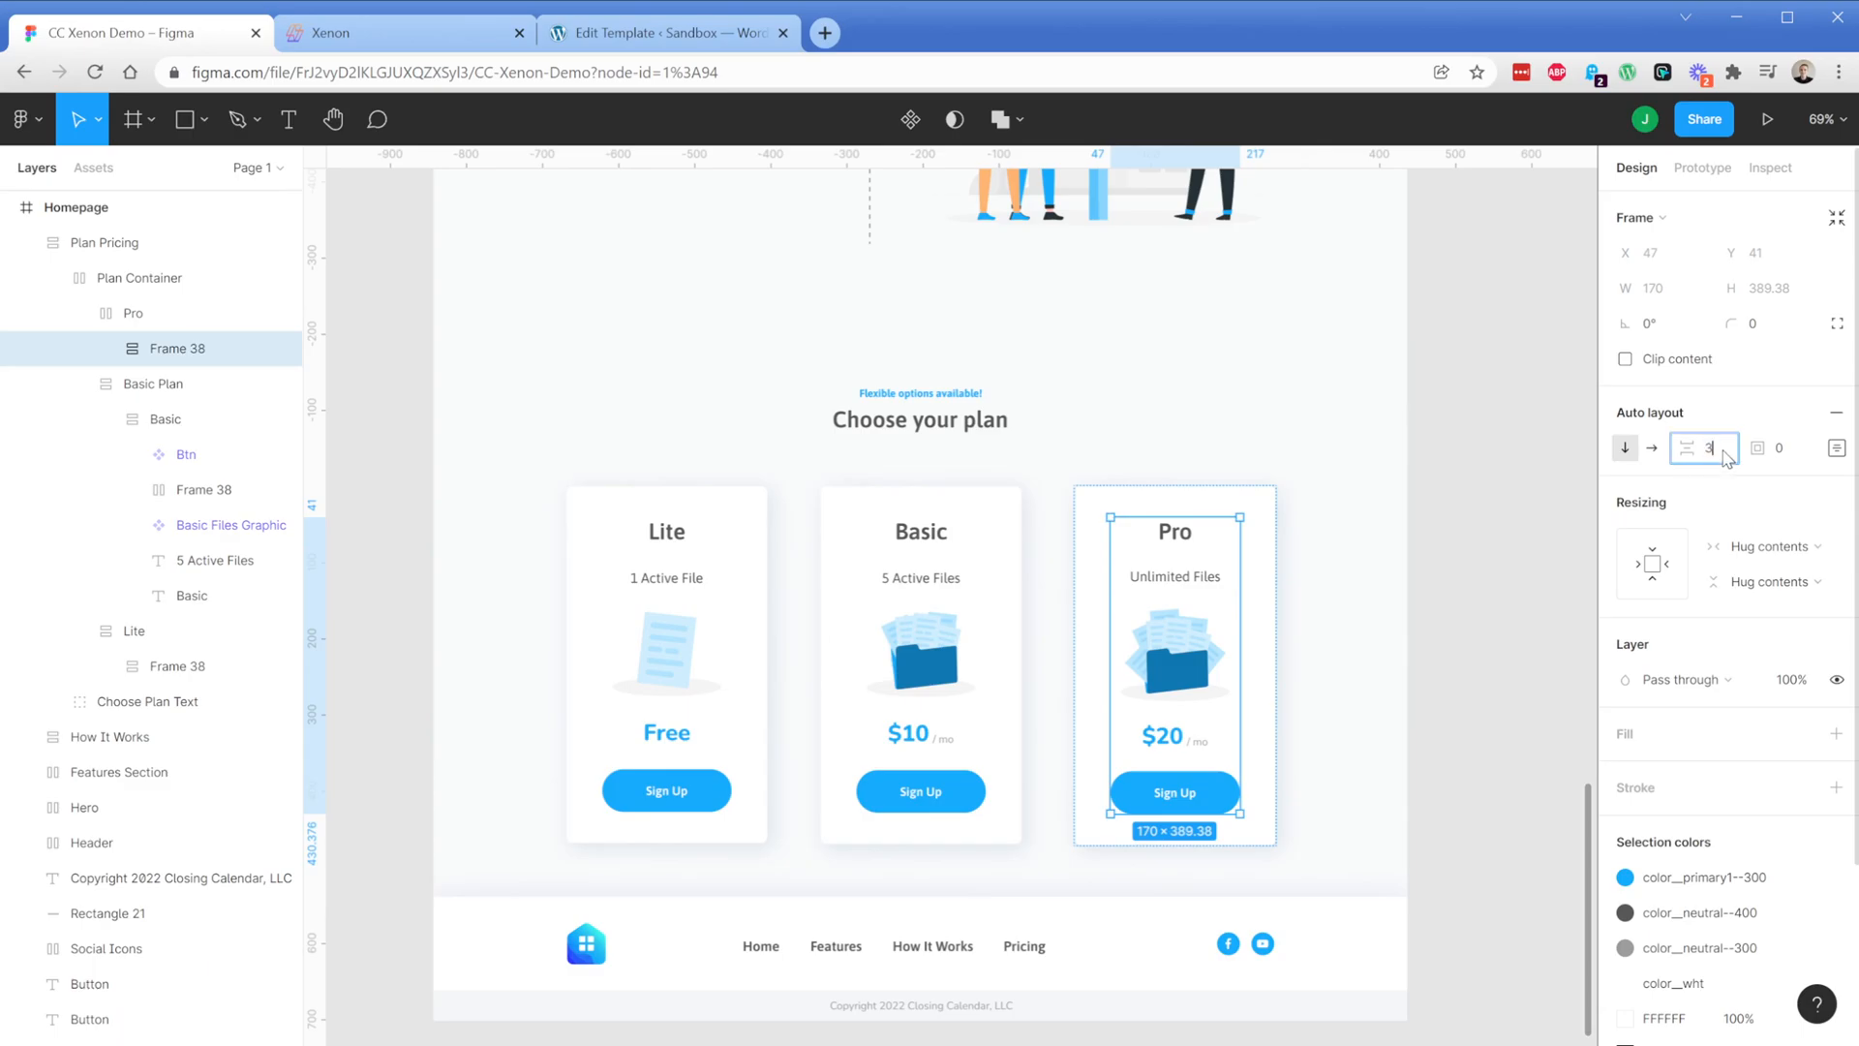
text(0)
key(Return)
click(1323, 643)
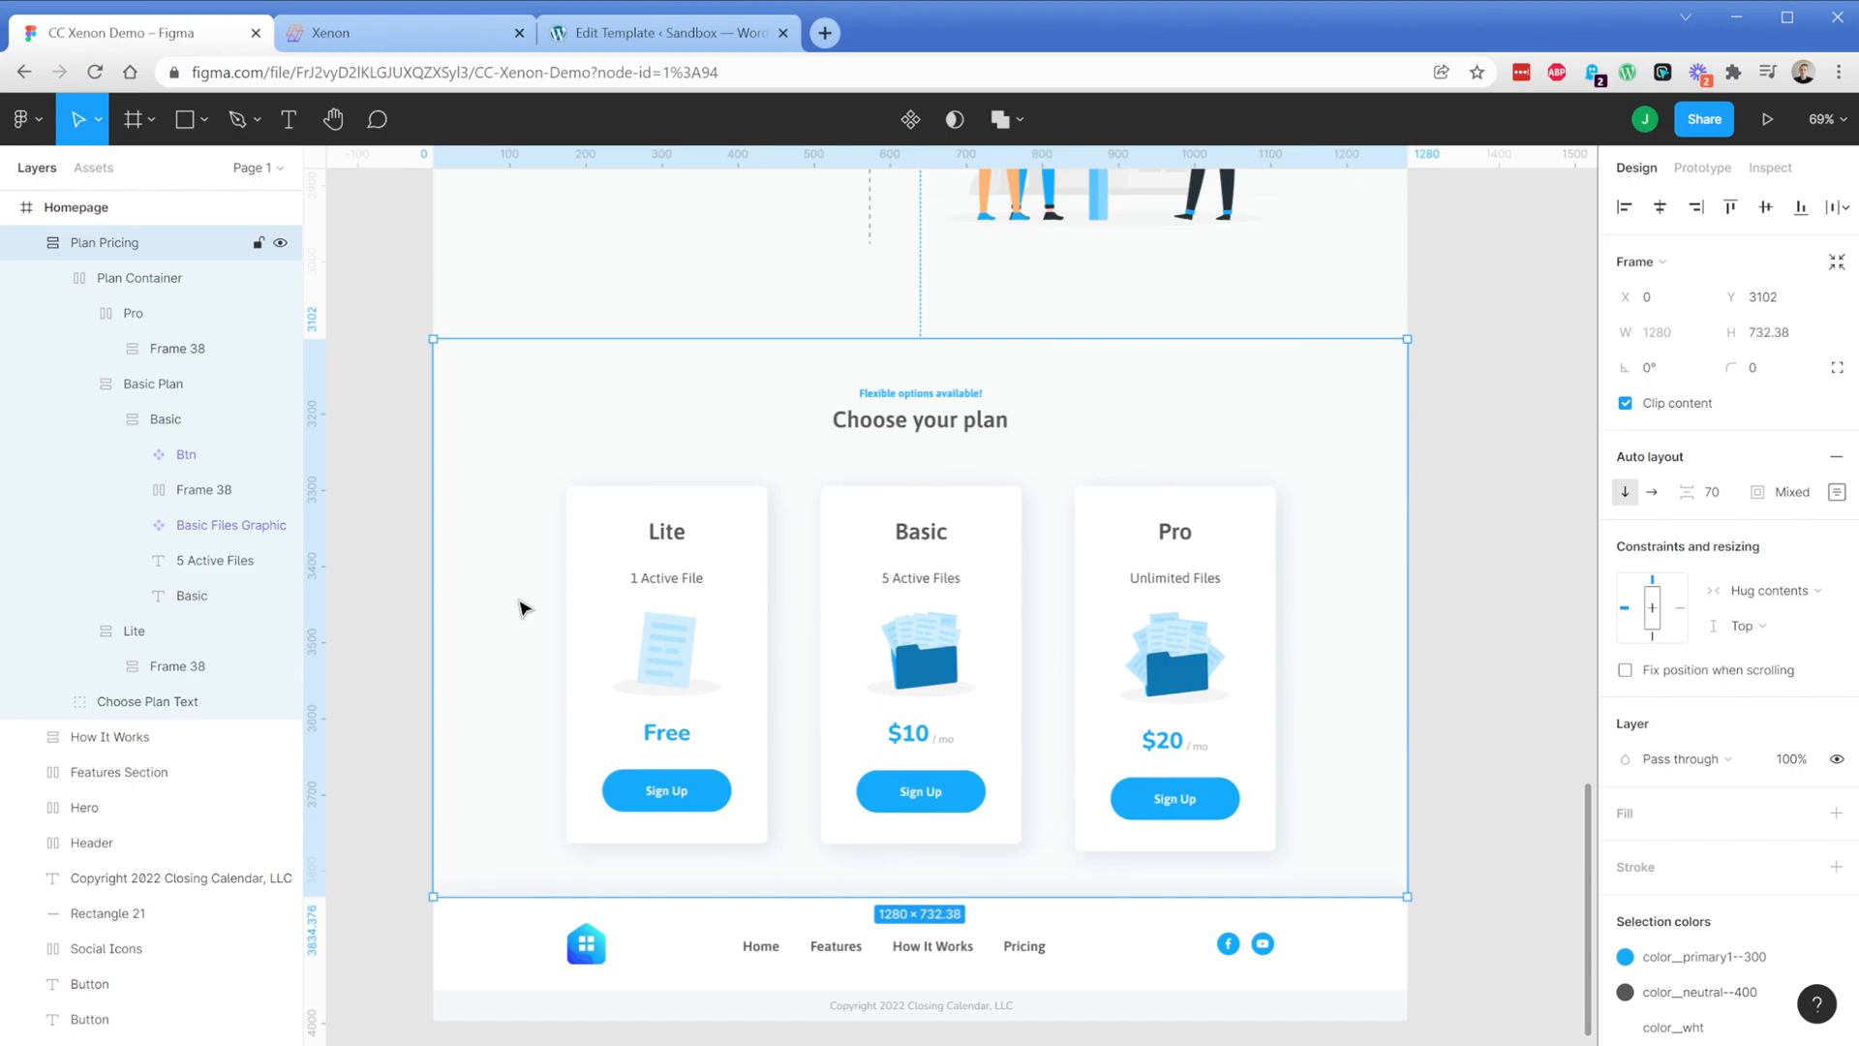
Draw a frame of about 1280 × 163 around the footer, enclosing its logo, links, social icons and copyright bar
scroll(523, 607, down, 5)
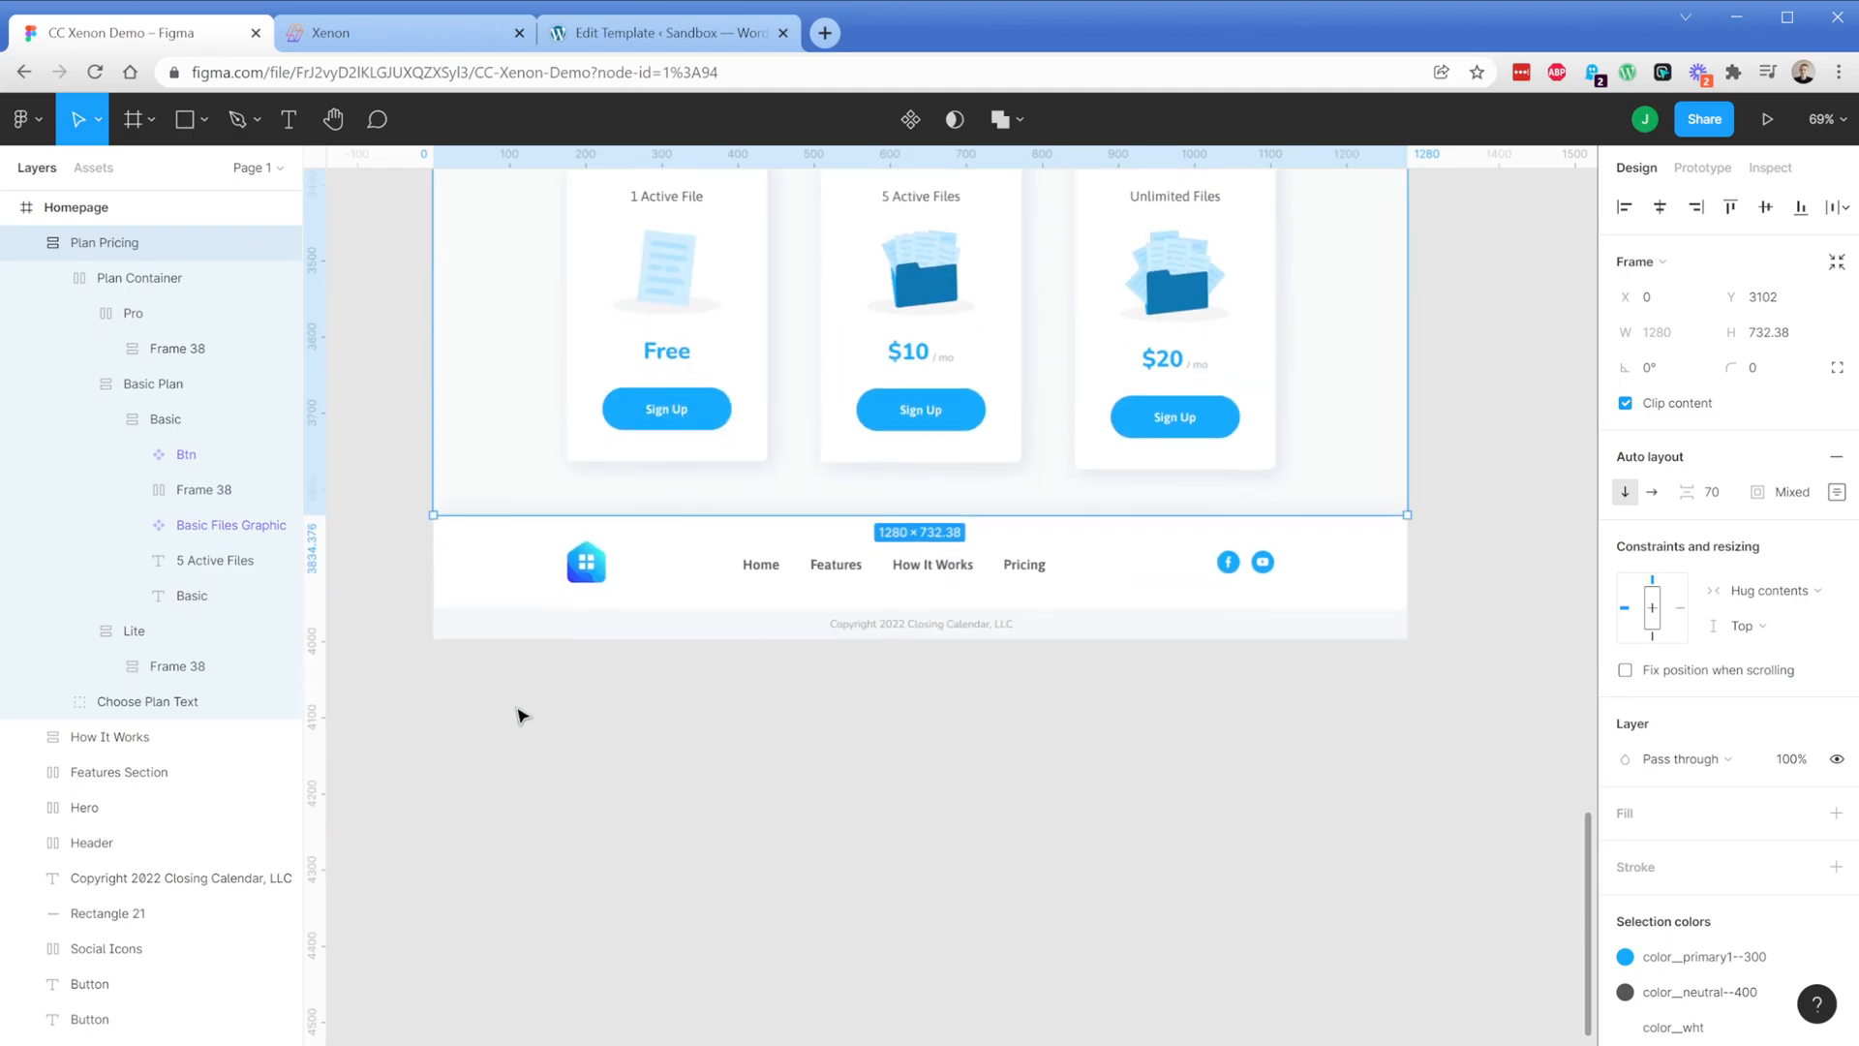
click(519, 714)
scroll(950, 714, up, 3)
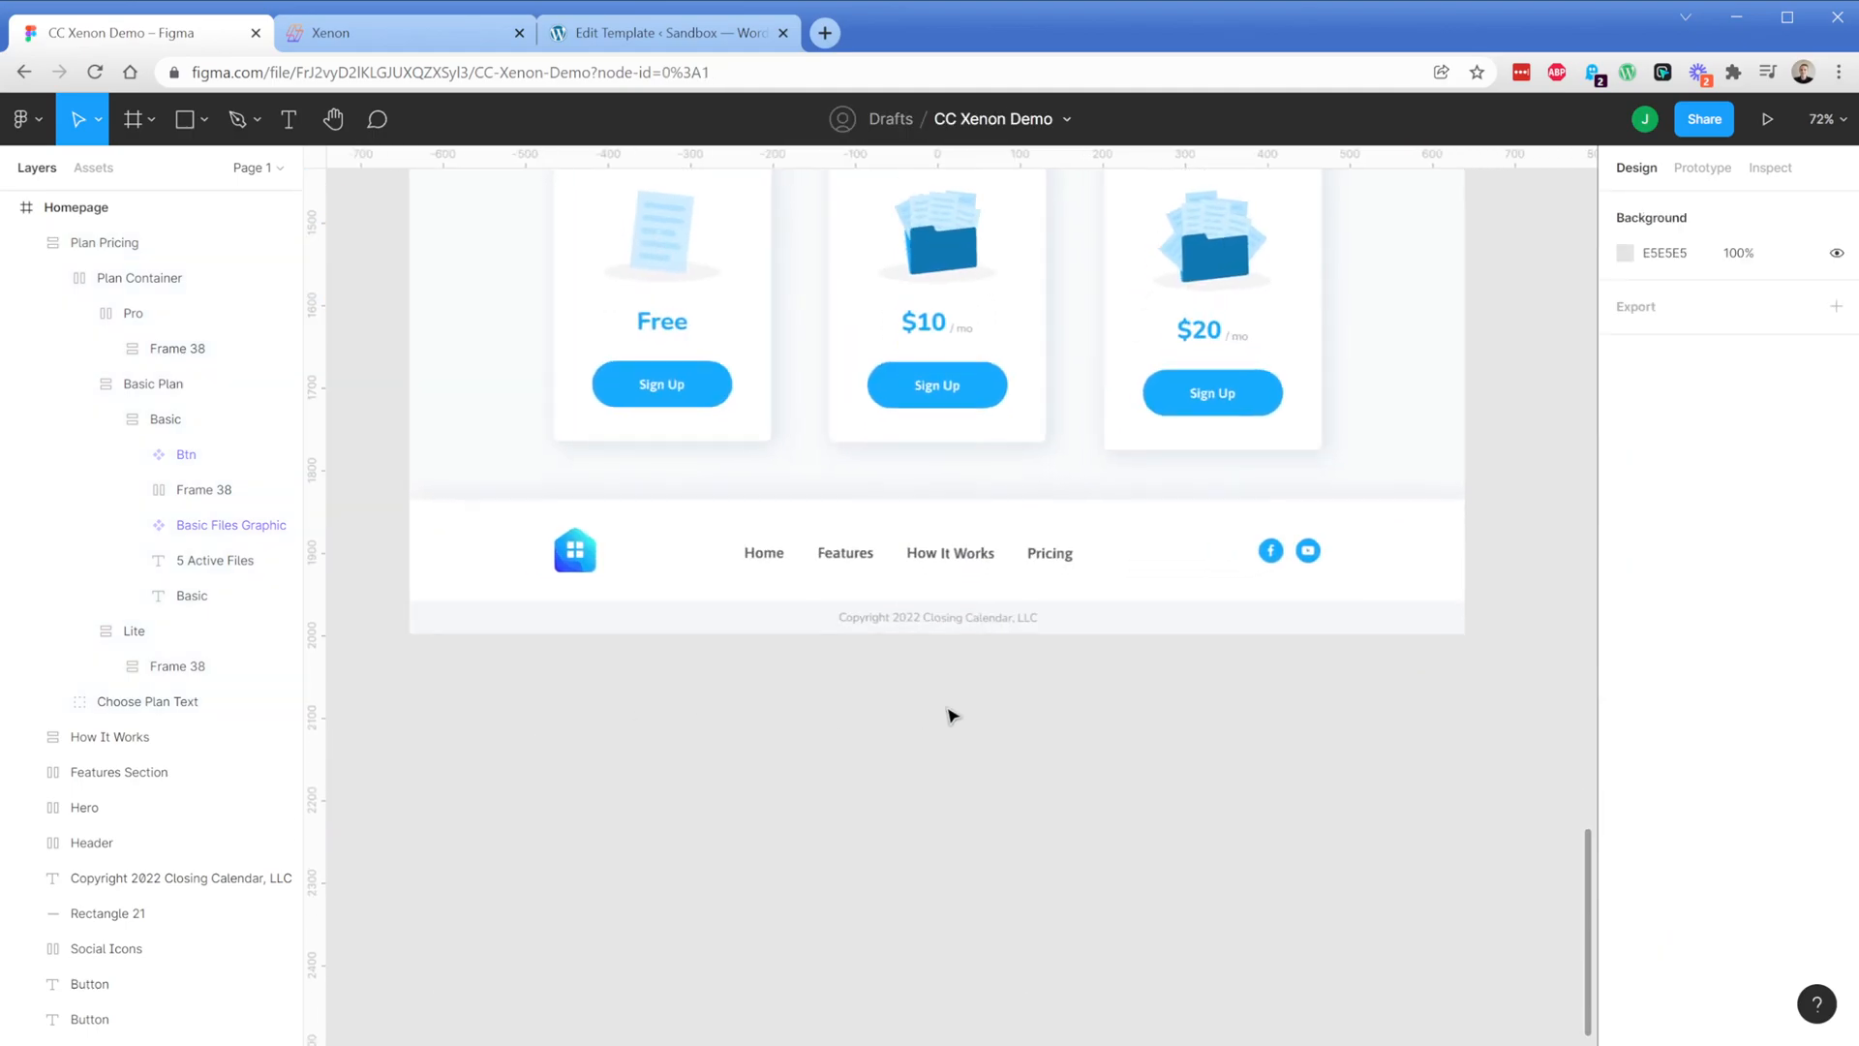
drag(768, 712, 784, 733)
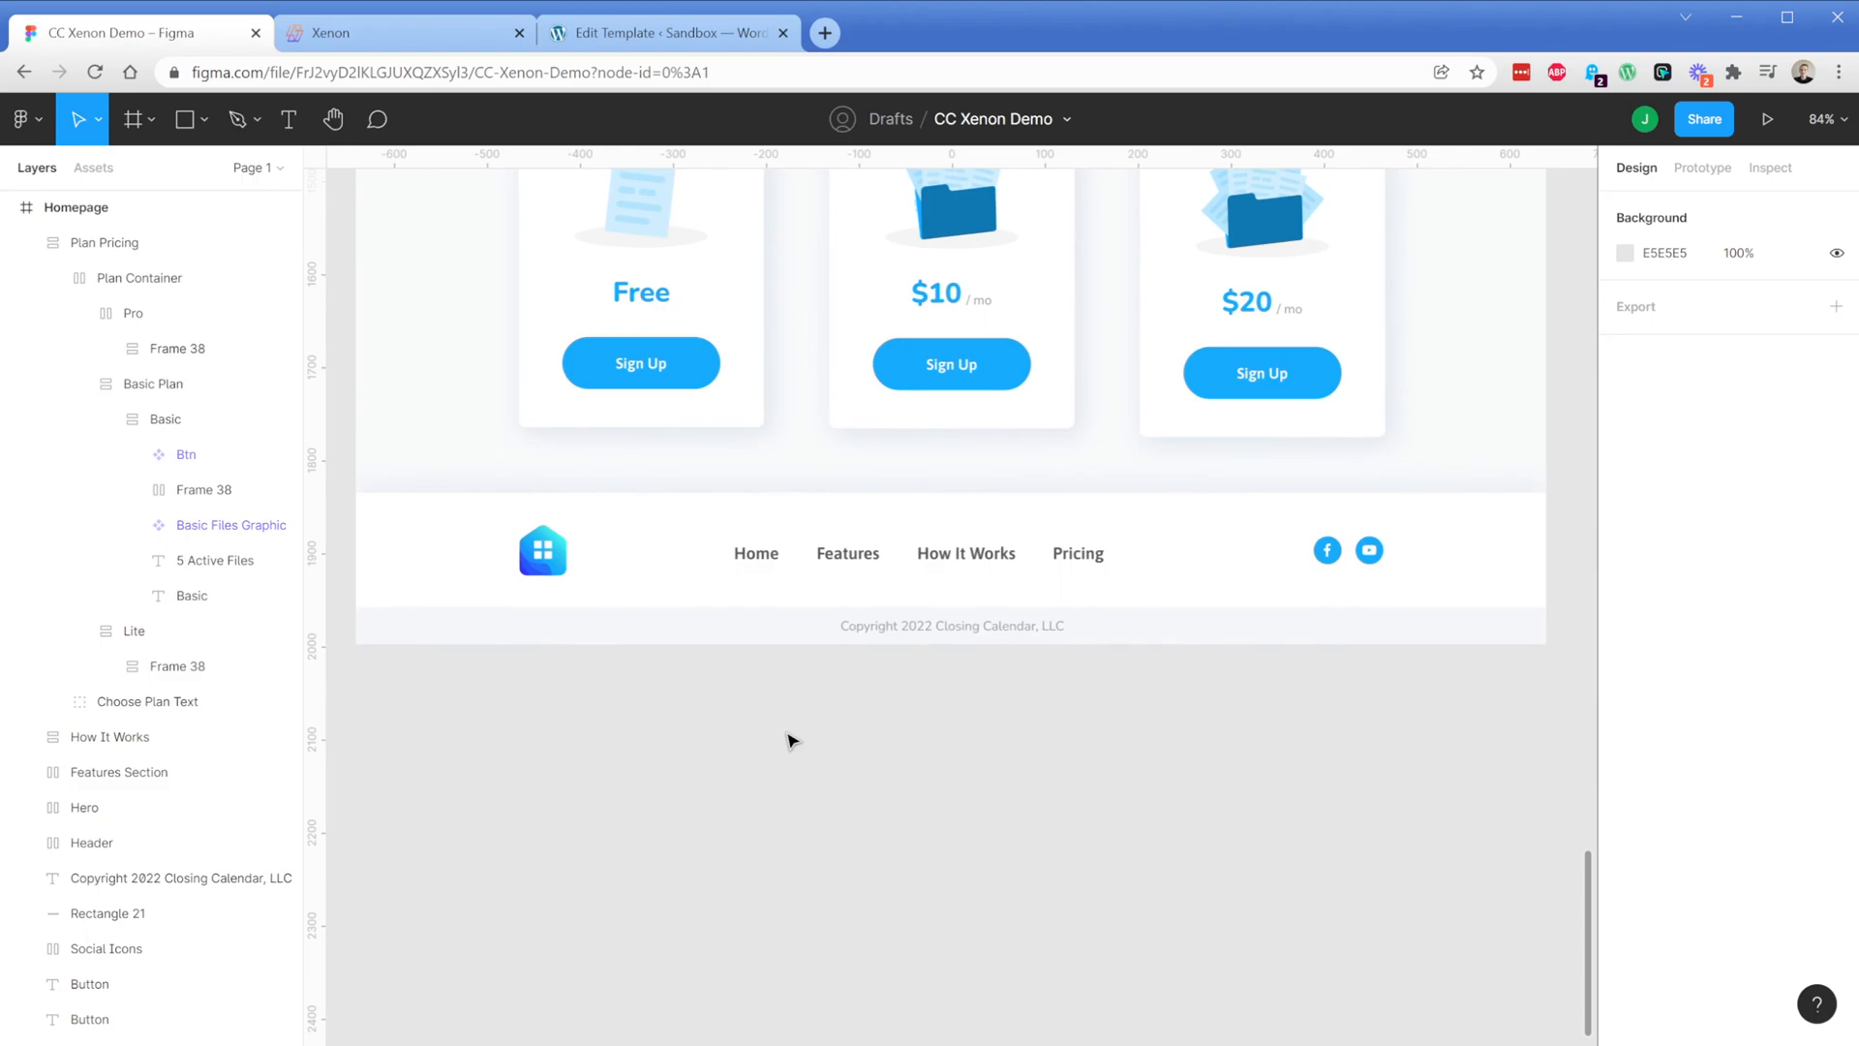
click(145, 122)
click(143, 127)
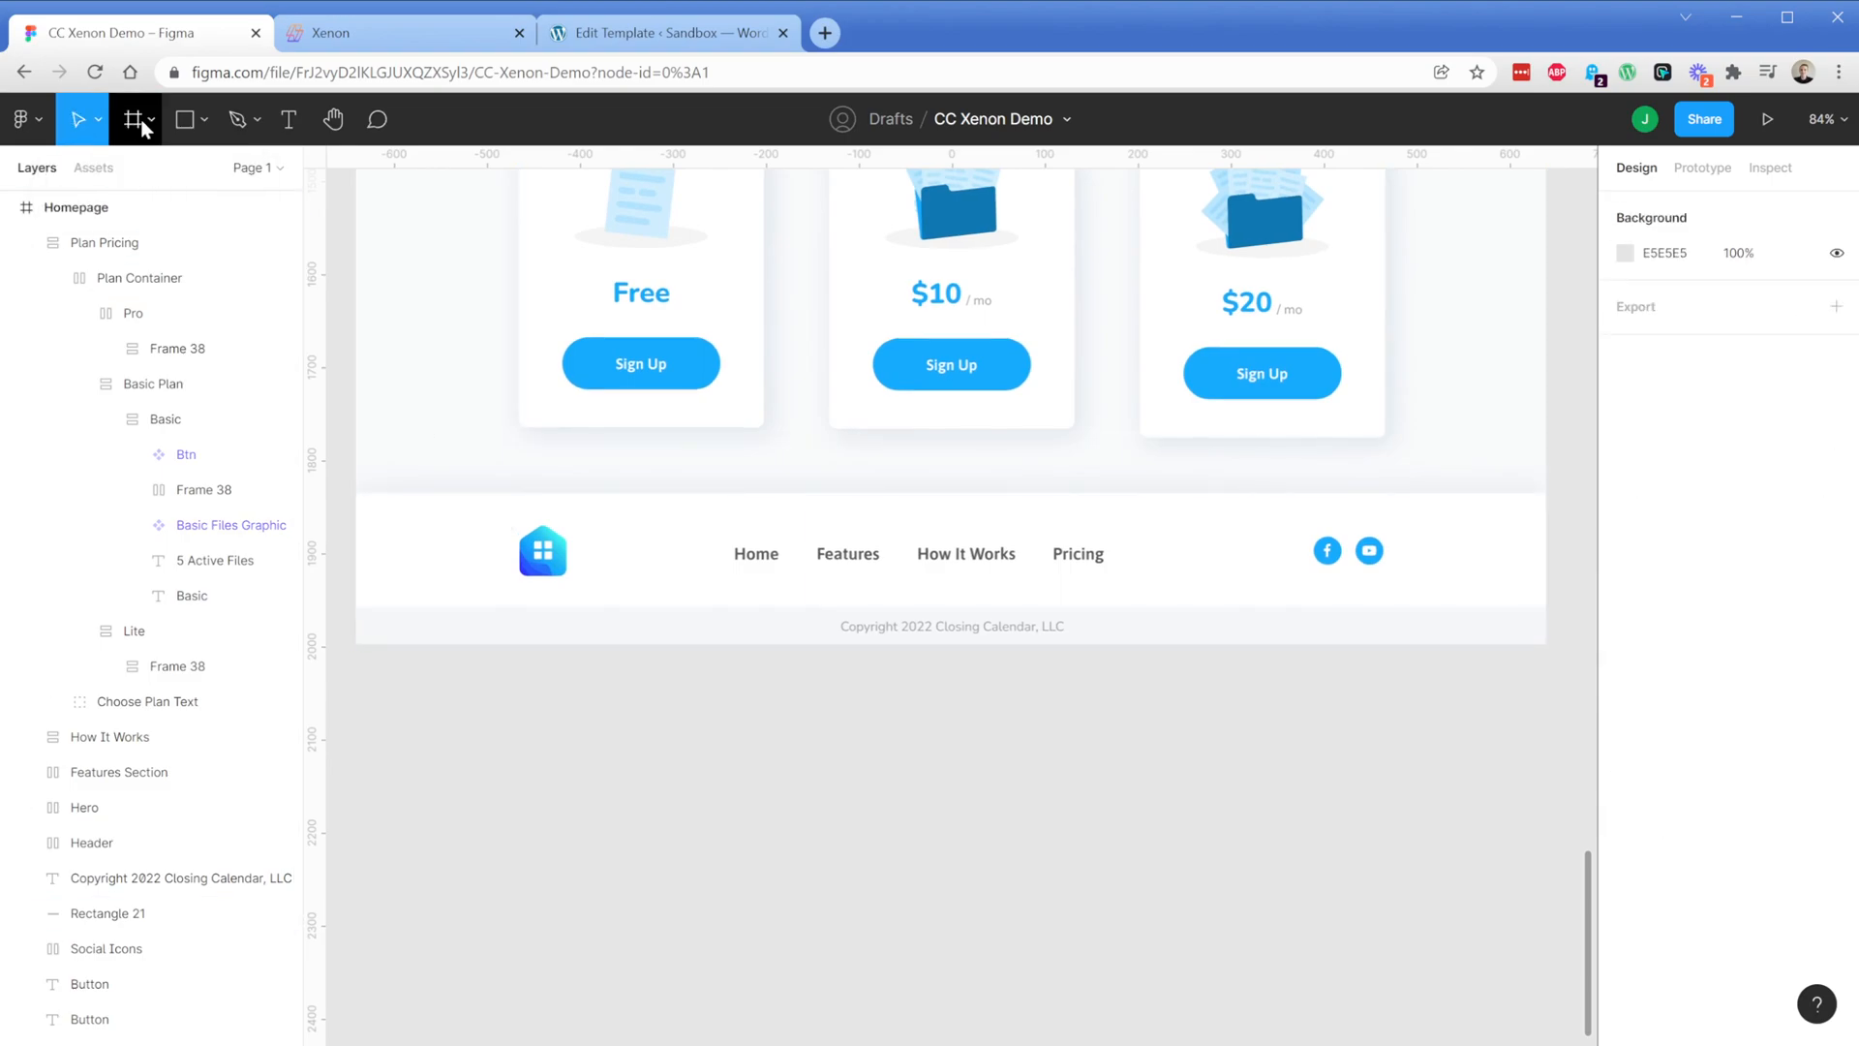
click(141, 121)
click(148, 122)
click(155, 176)
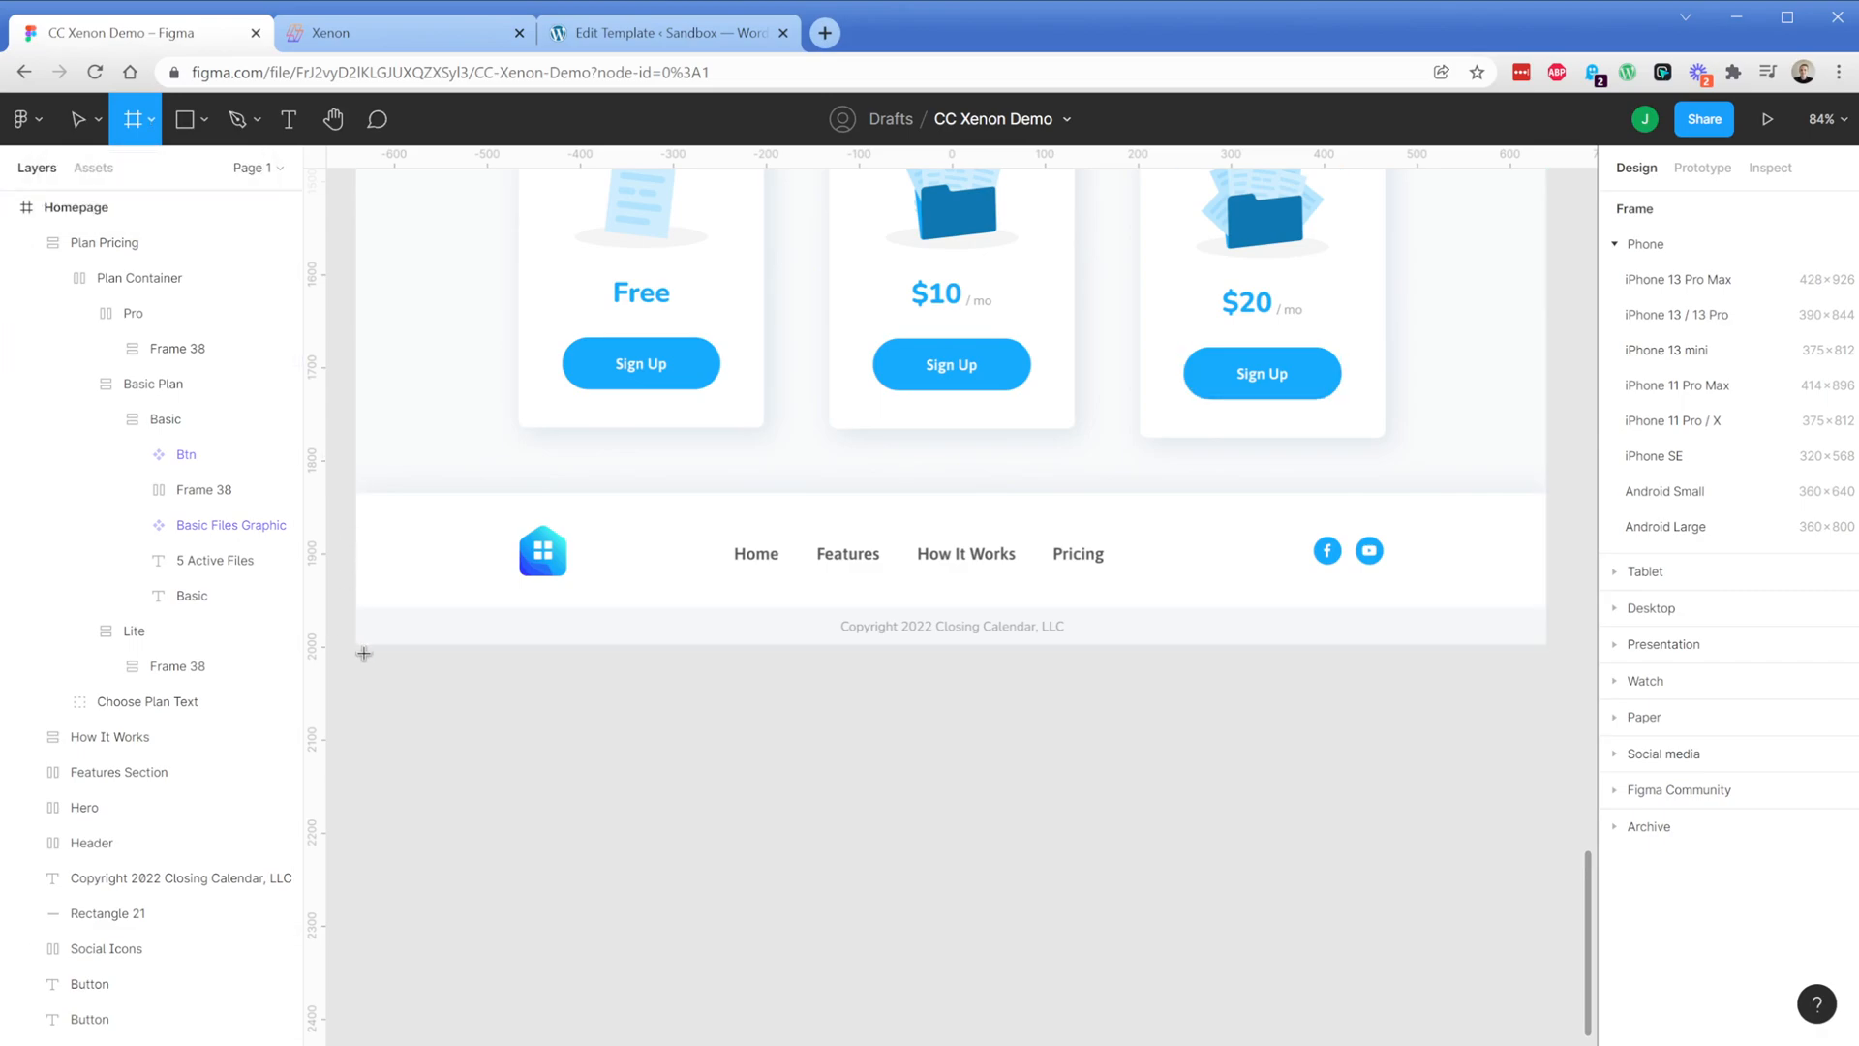
drag(358, 643, 1552, 507)
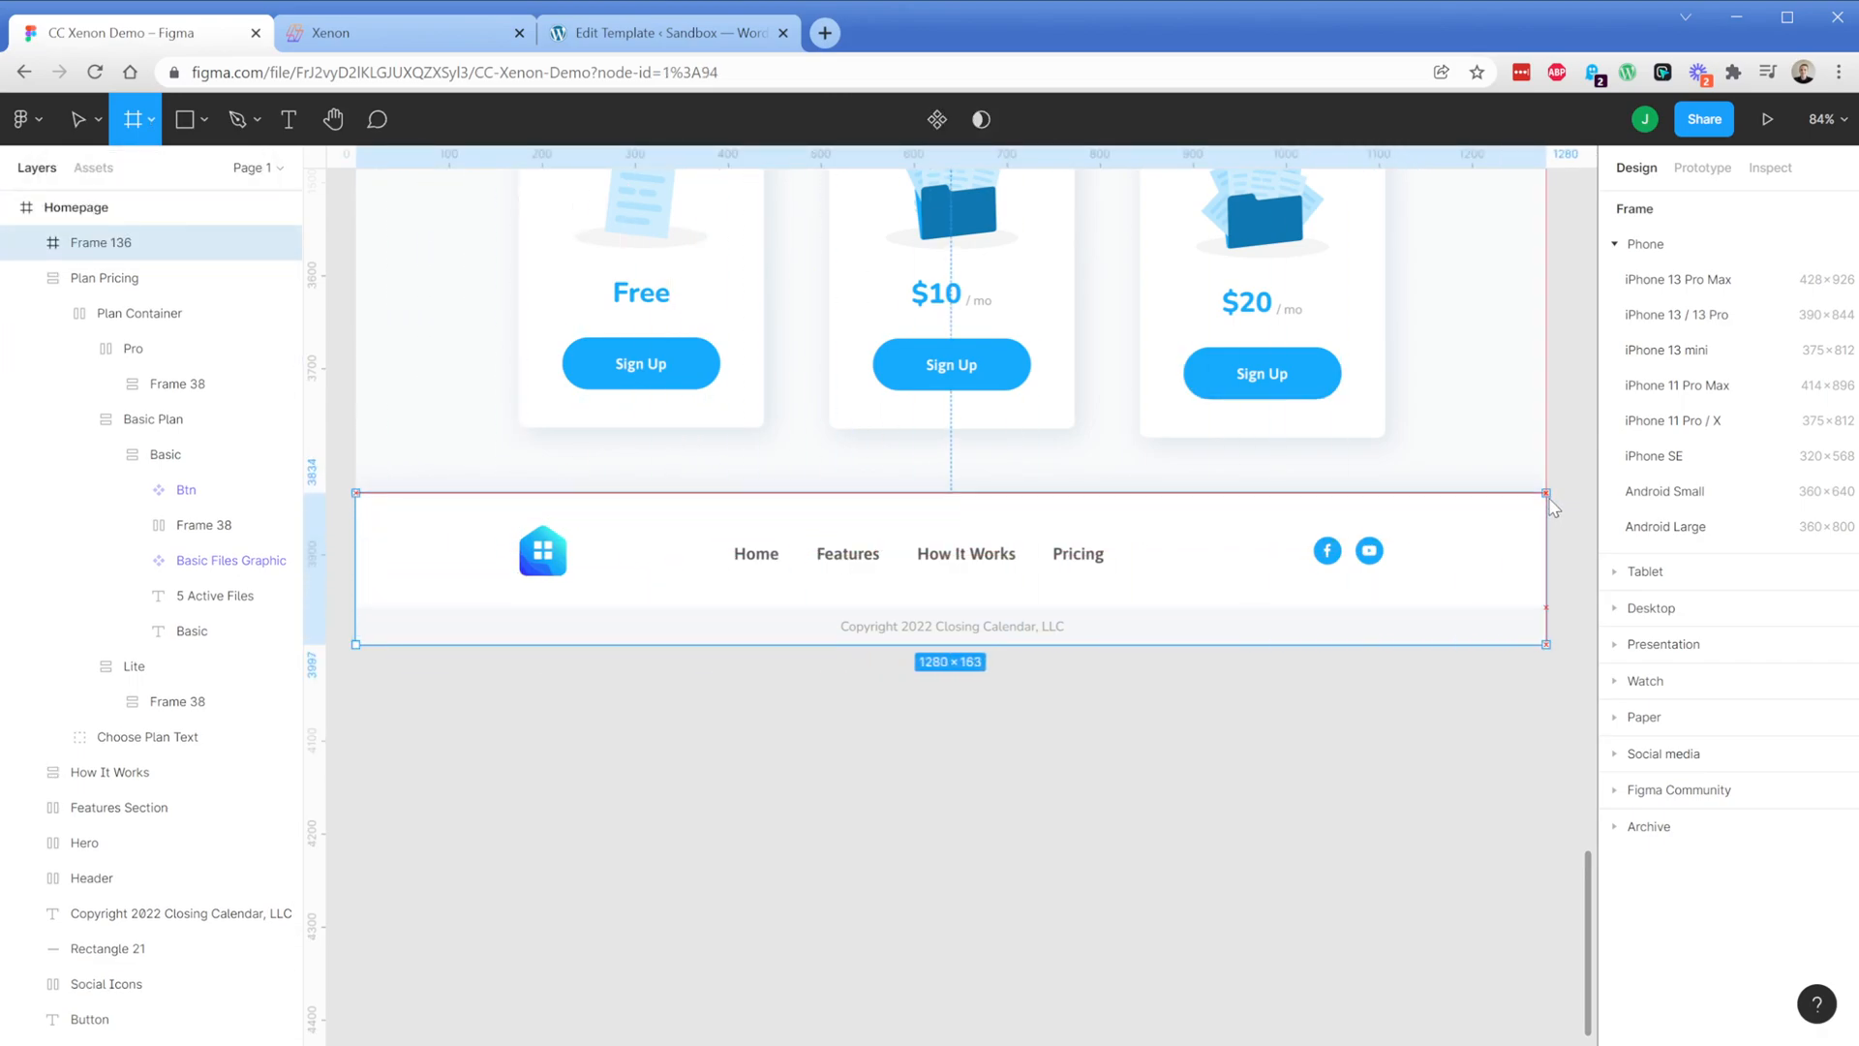
drag(1552, 504, 1550, 497)
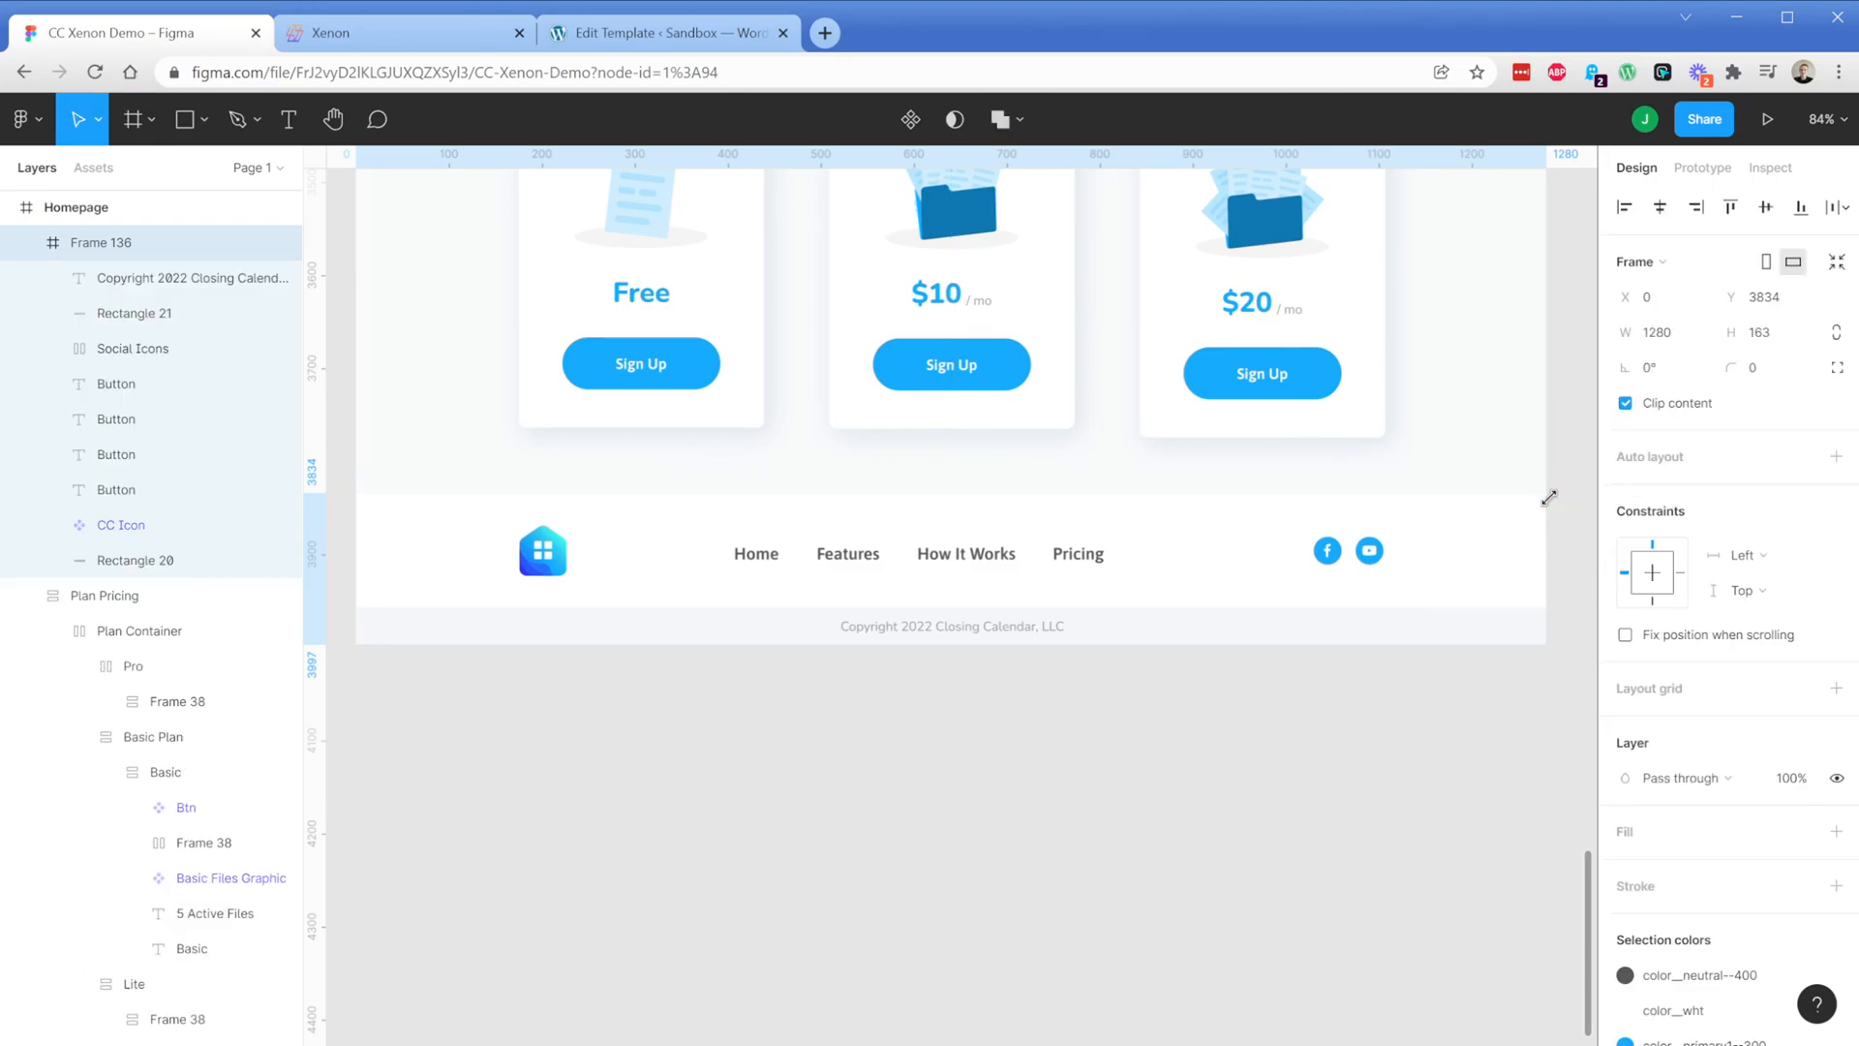
Rename the new frame around the footer elements as "Footer"
double_click(101, 242)
text(Footer)
key(Return)
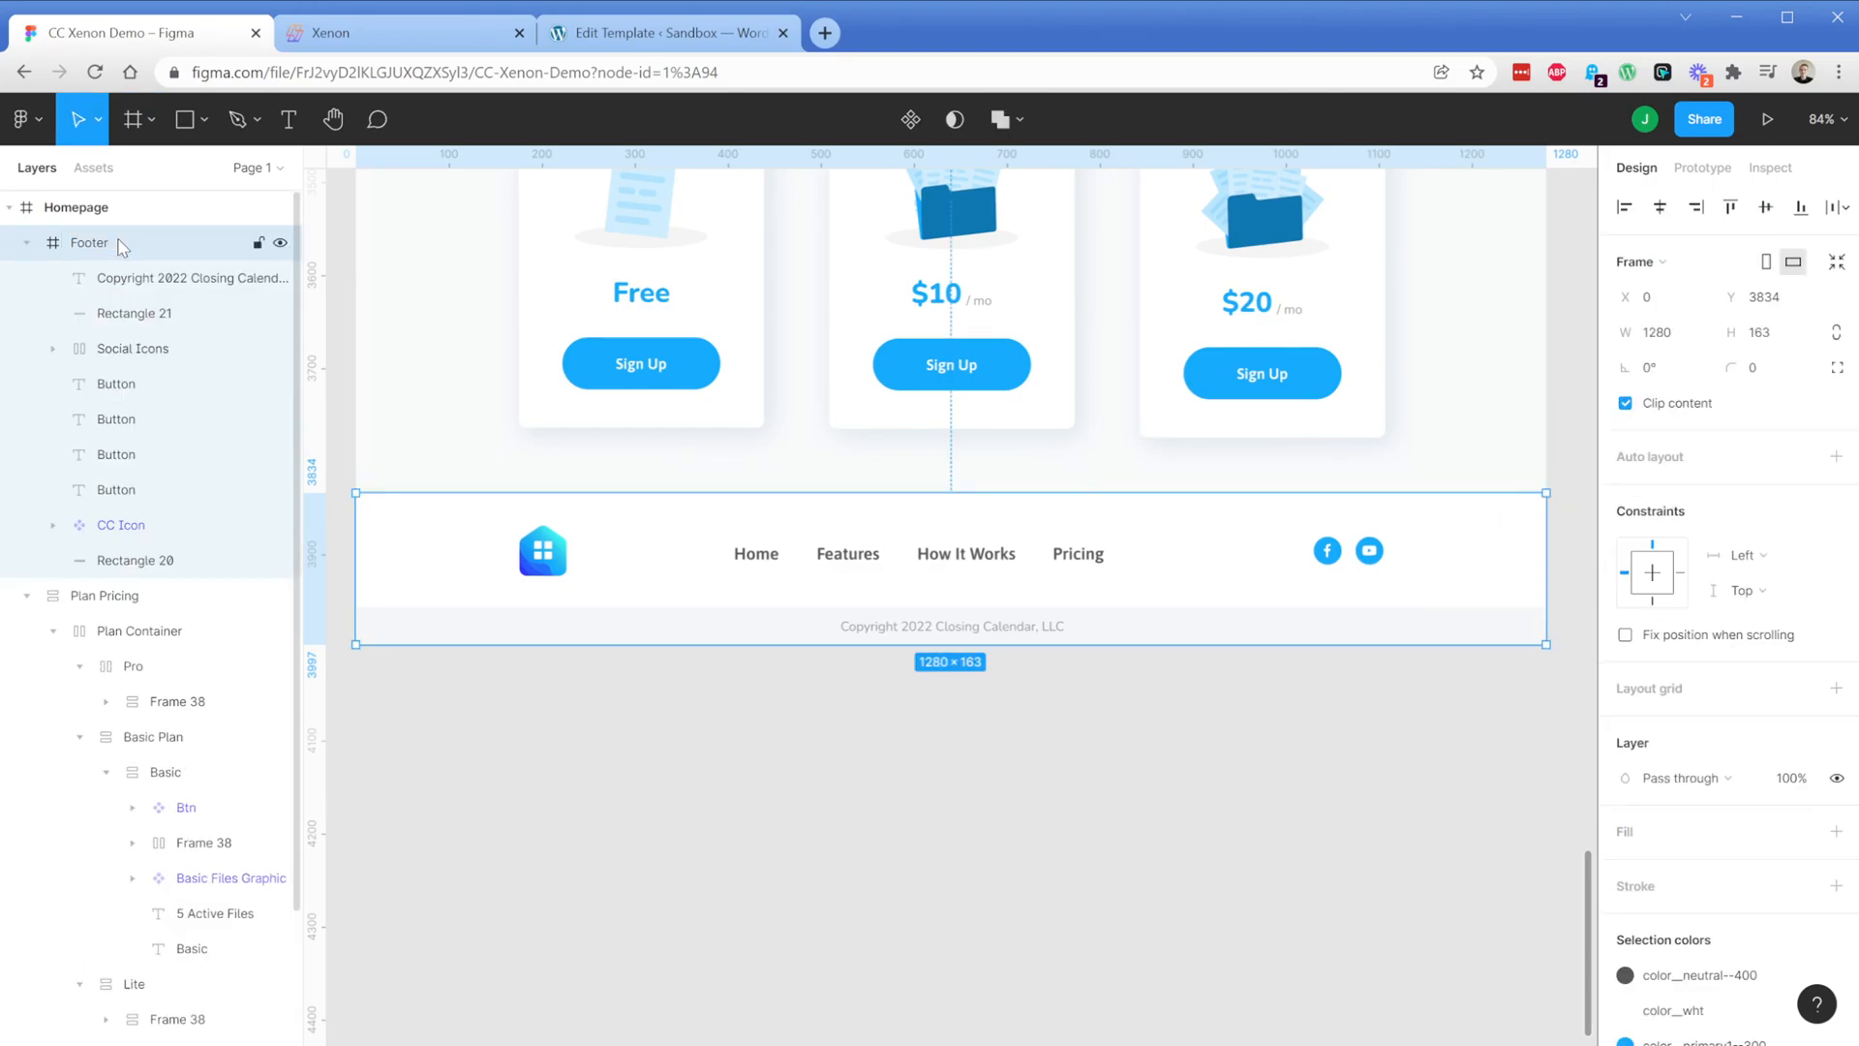
Group the footer's logo, its four menu links and the social icons together
click(543, 567)
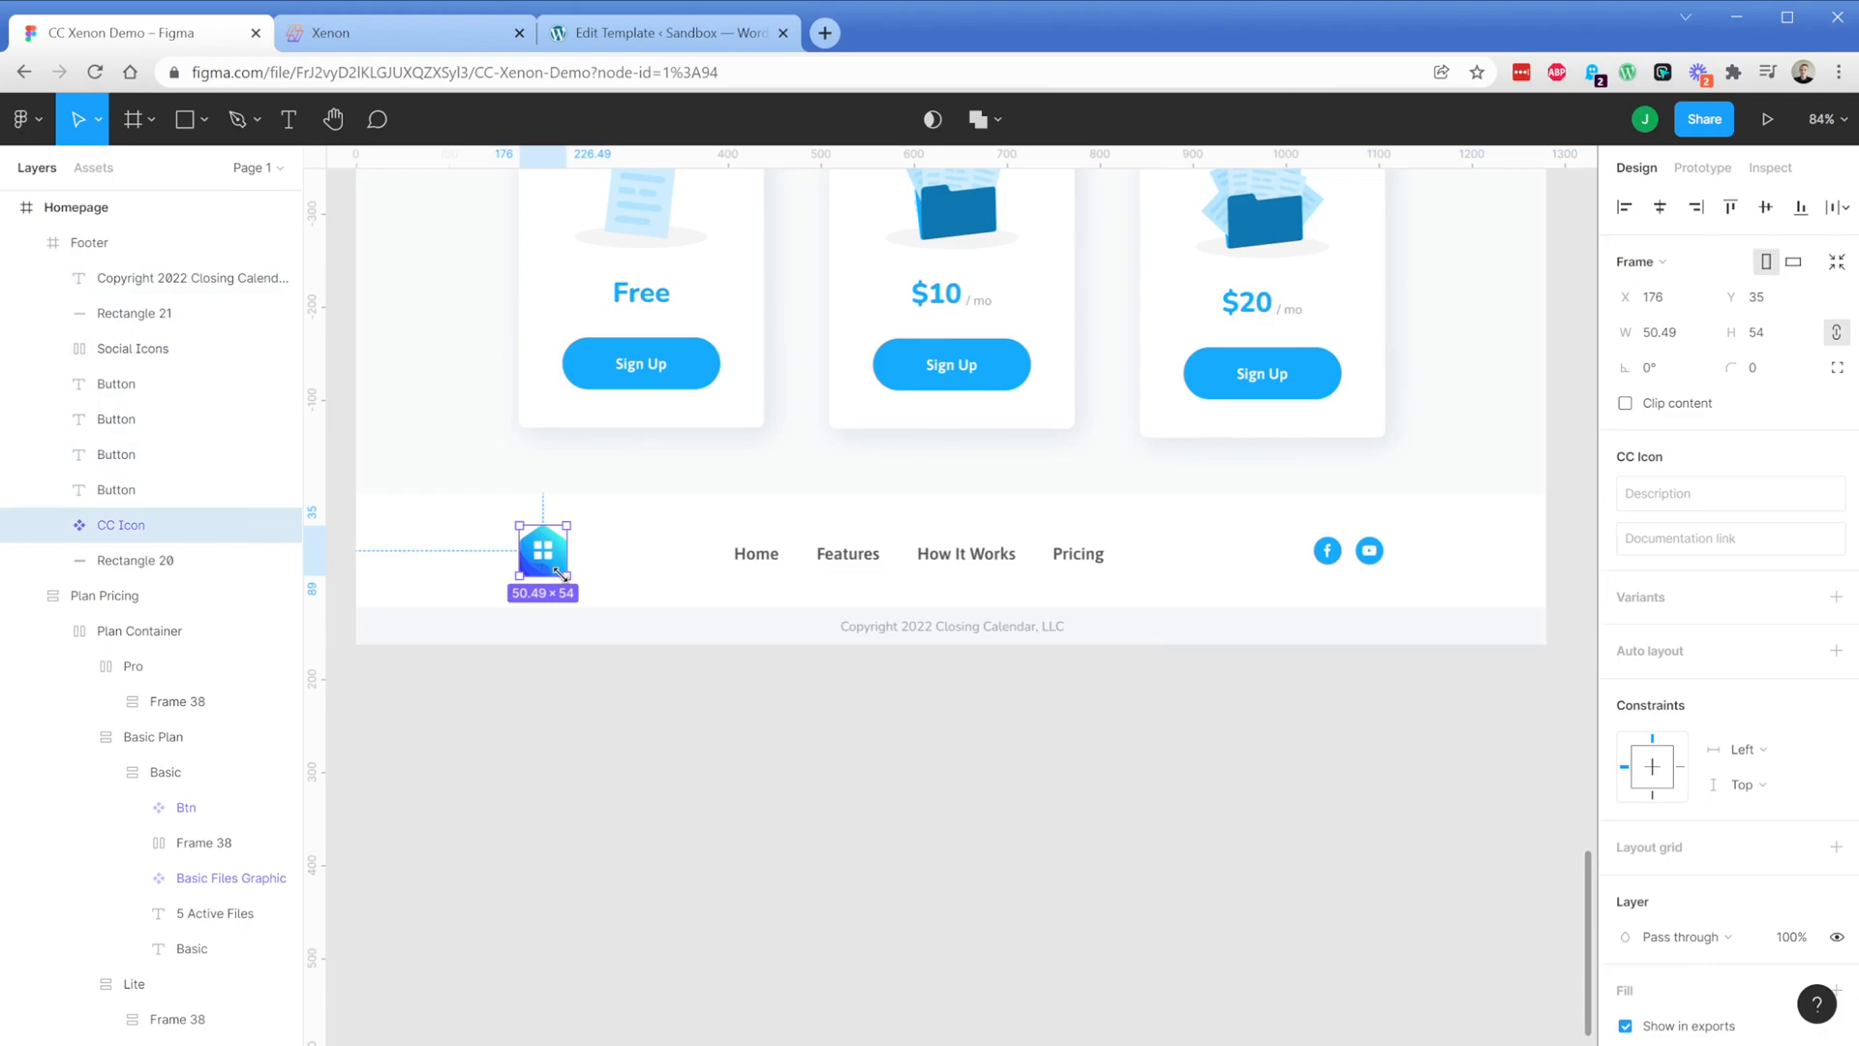
shift+click(756, 554)
shift+click(848, 554)
shift+click(967, 554)
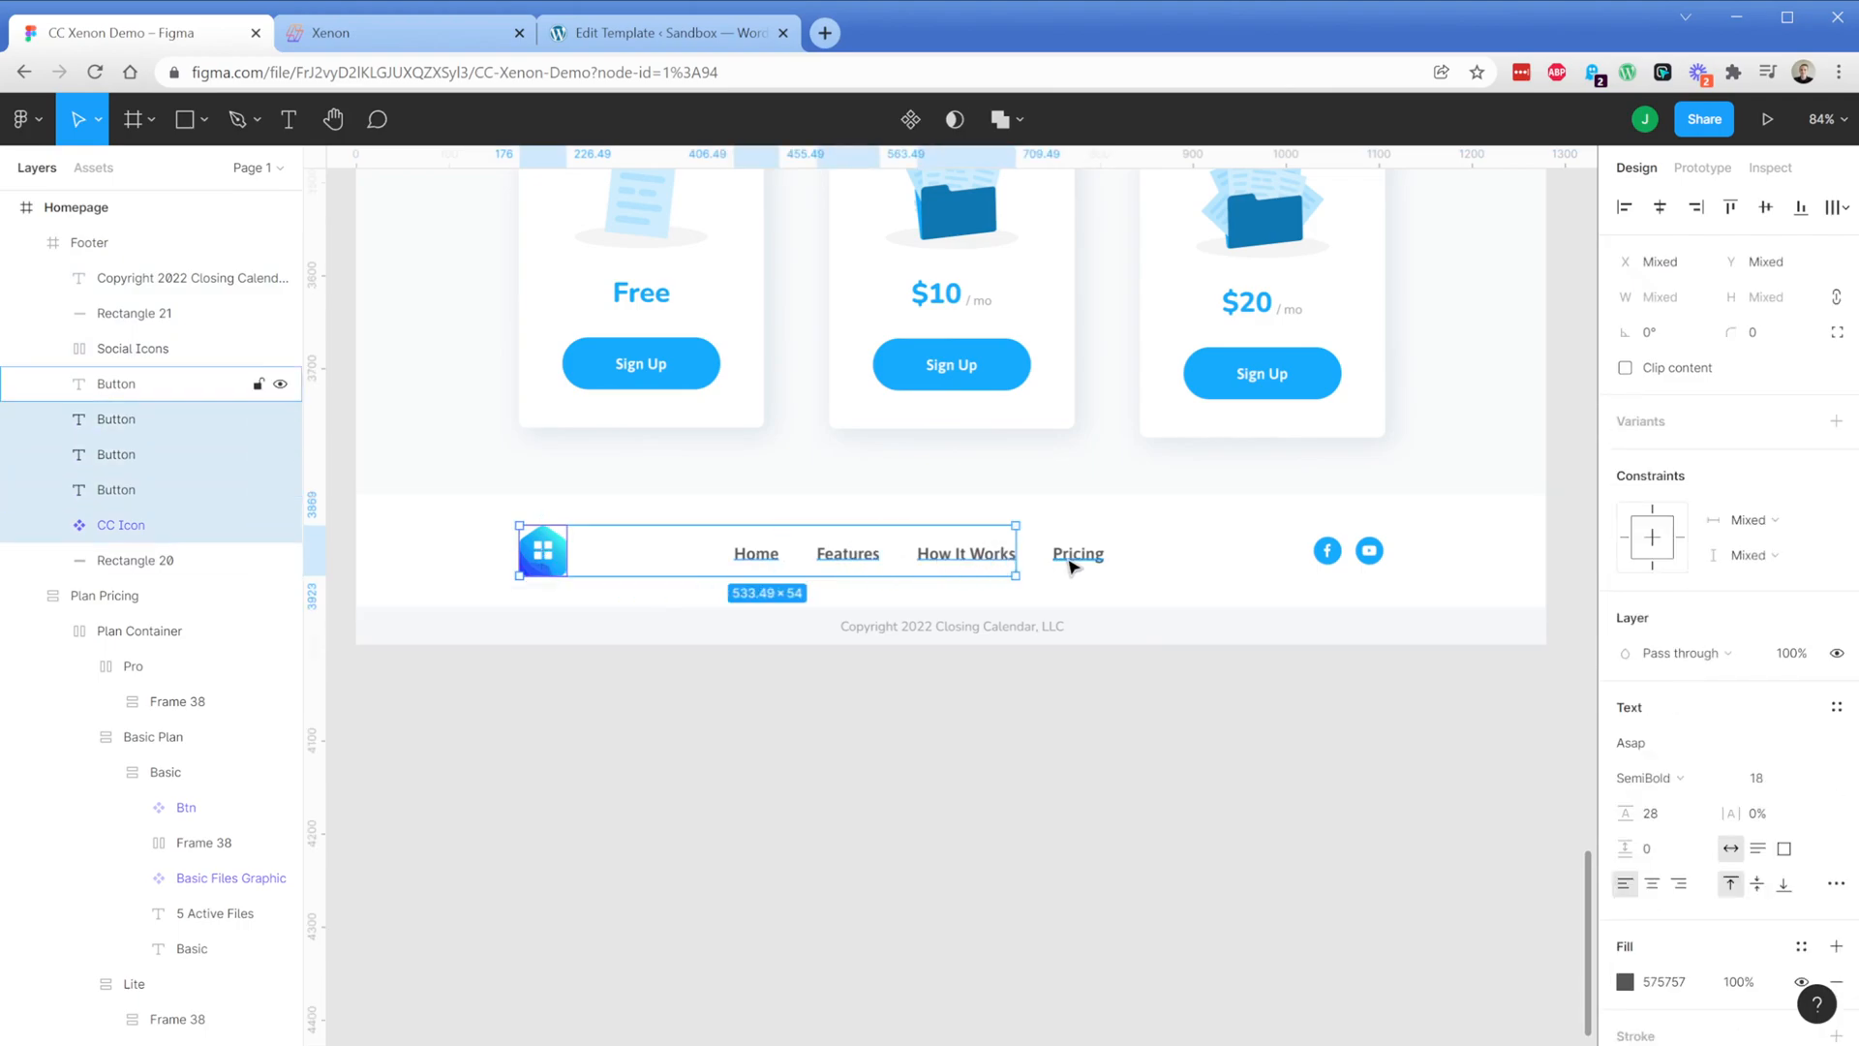
shift+click(1069, 564)
shift+click(1328, 552)
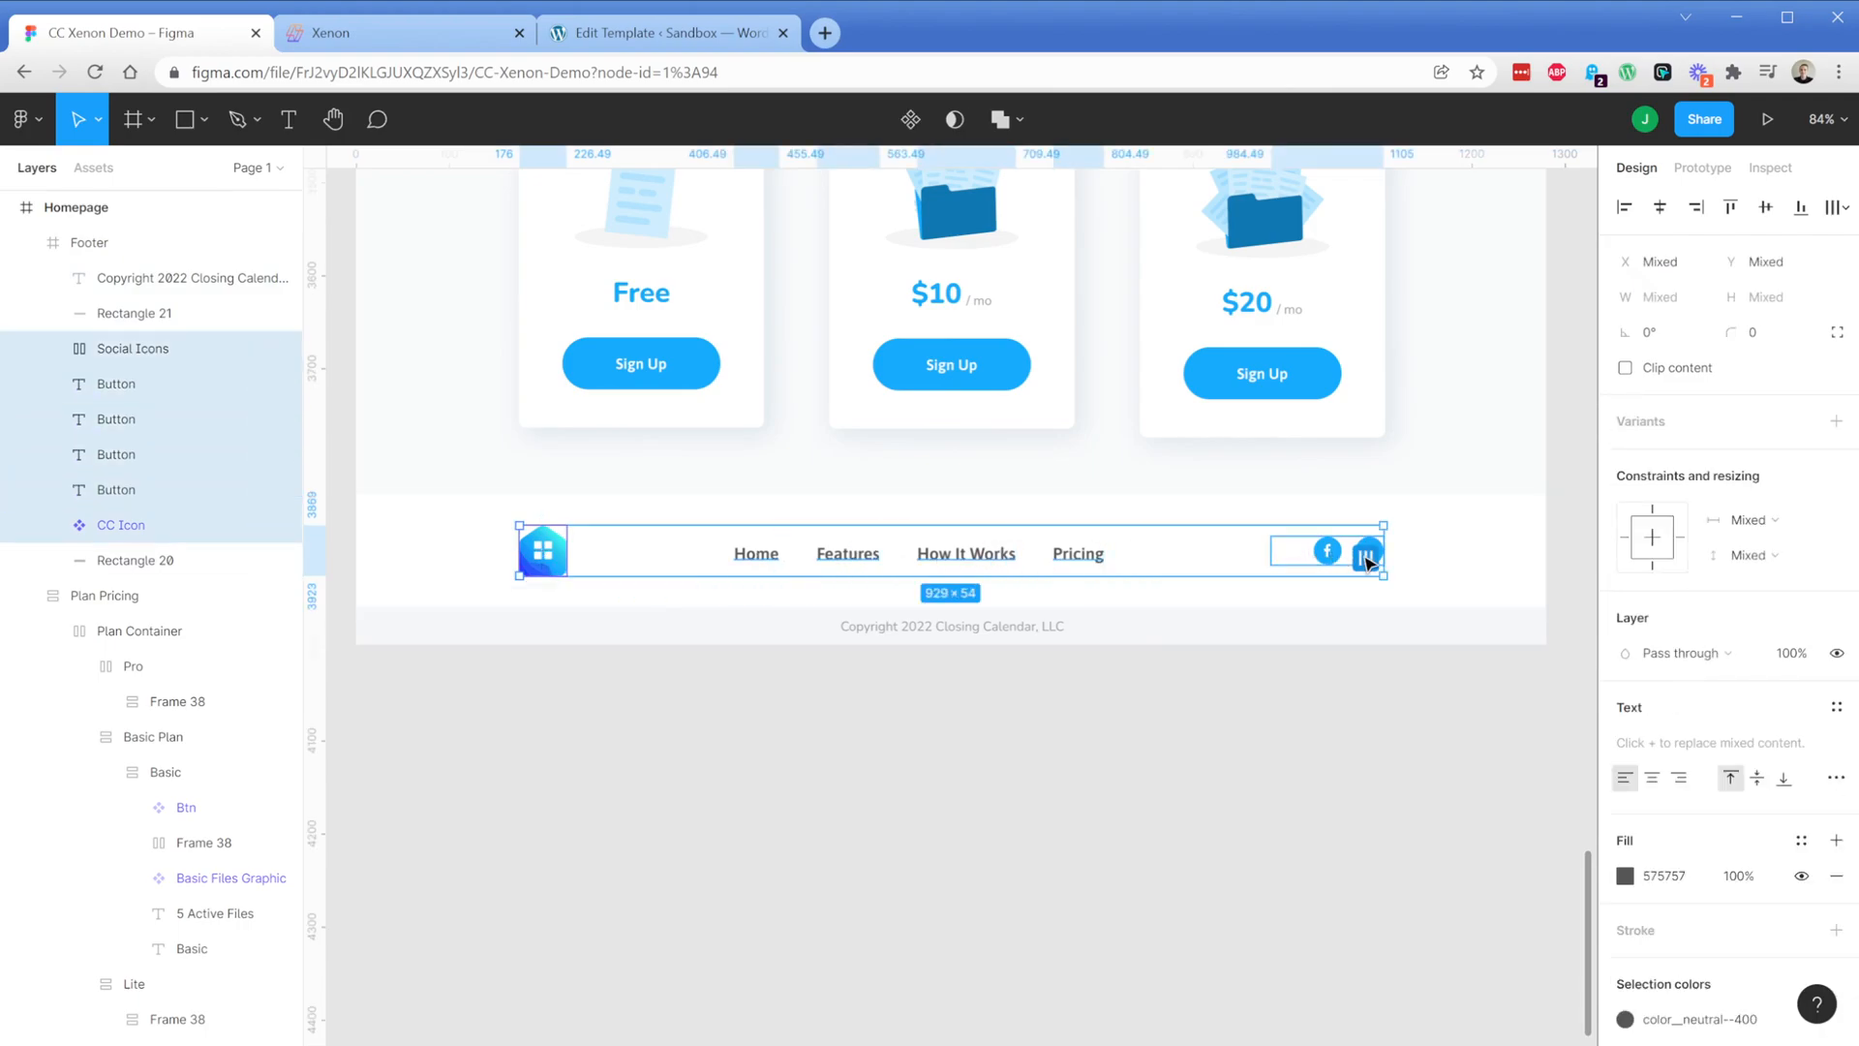
key(ctrl+g)
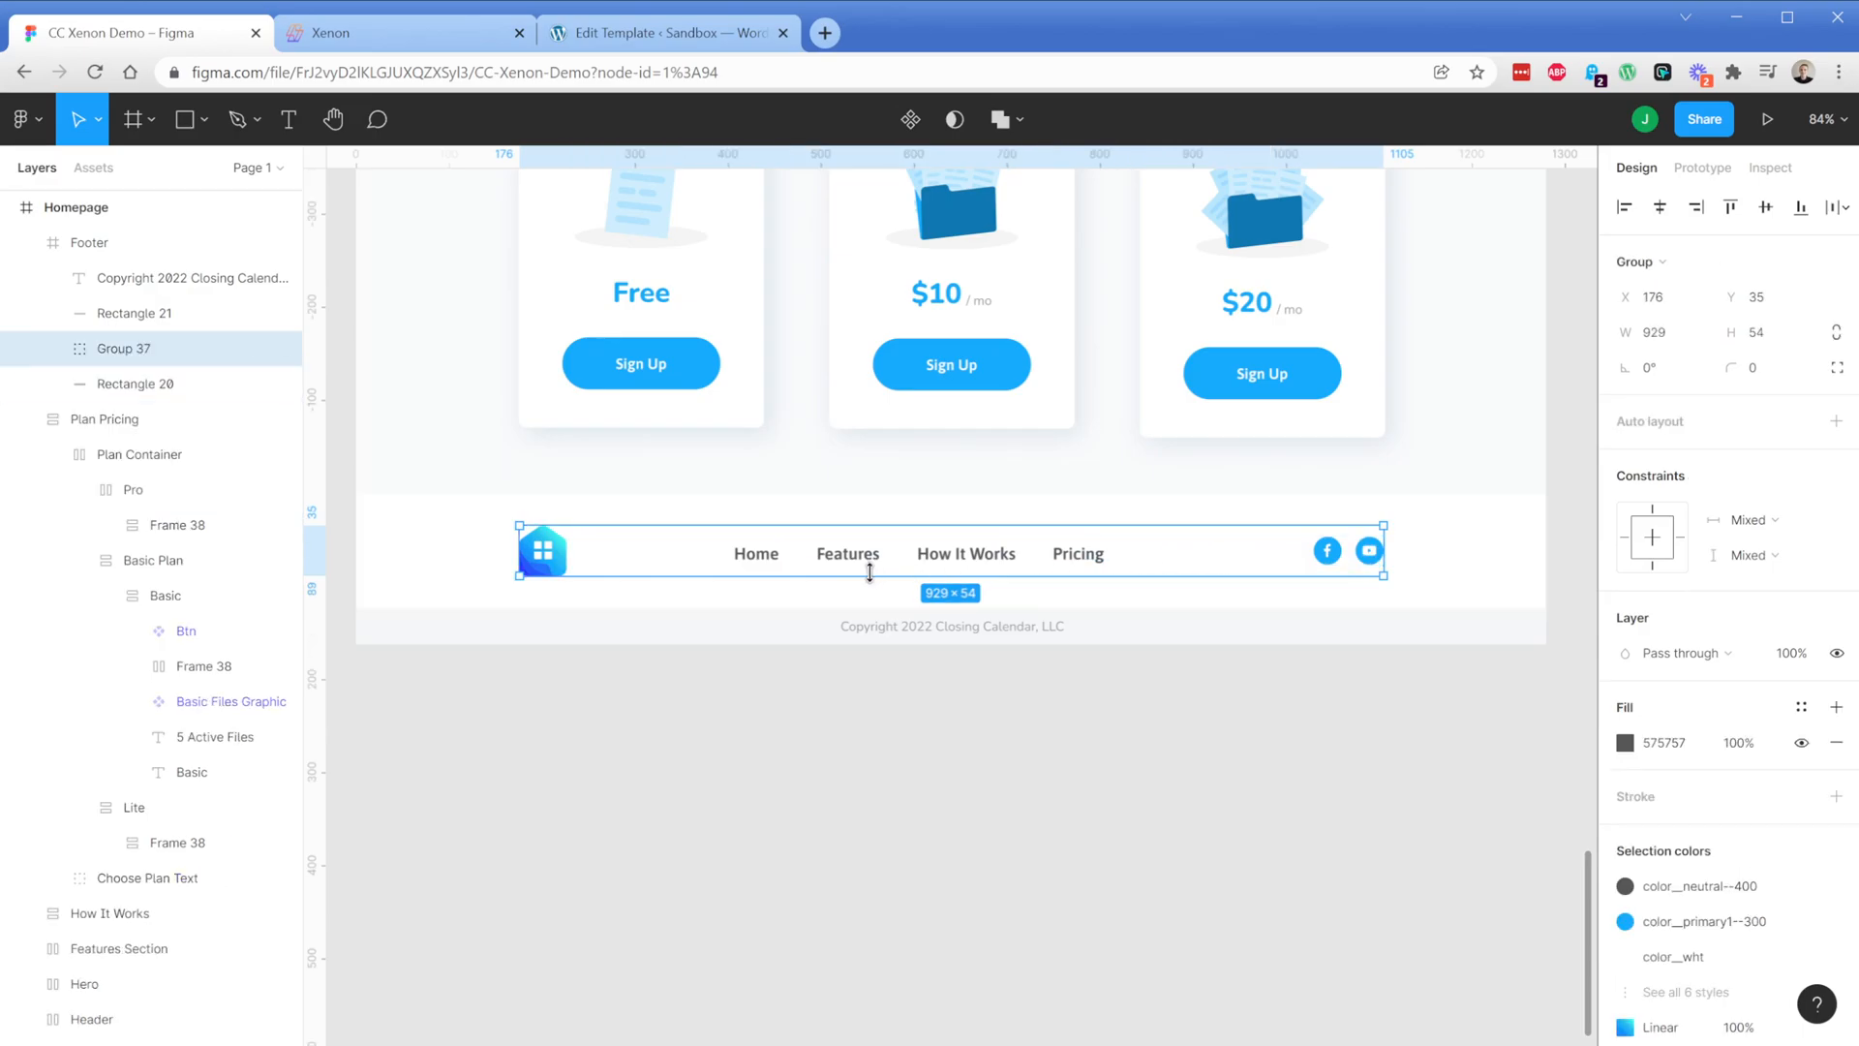
Group the Home, Features, How It Works and Pricing links in the footer and name the group "Footer Menu"
double_click(756, 554)
shift+click(867, 557)
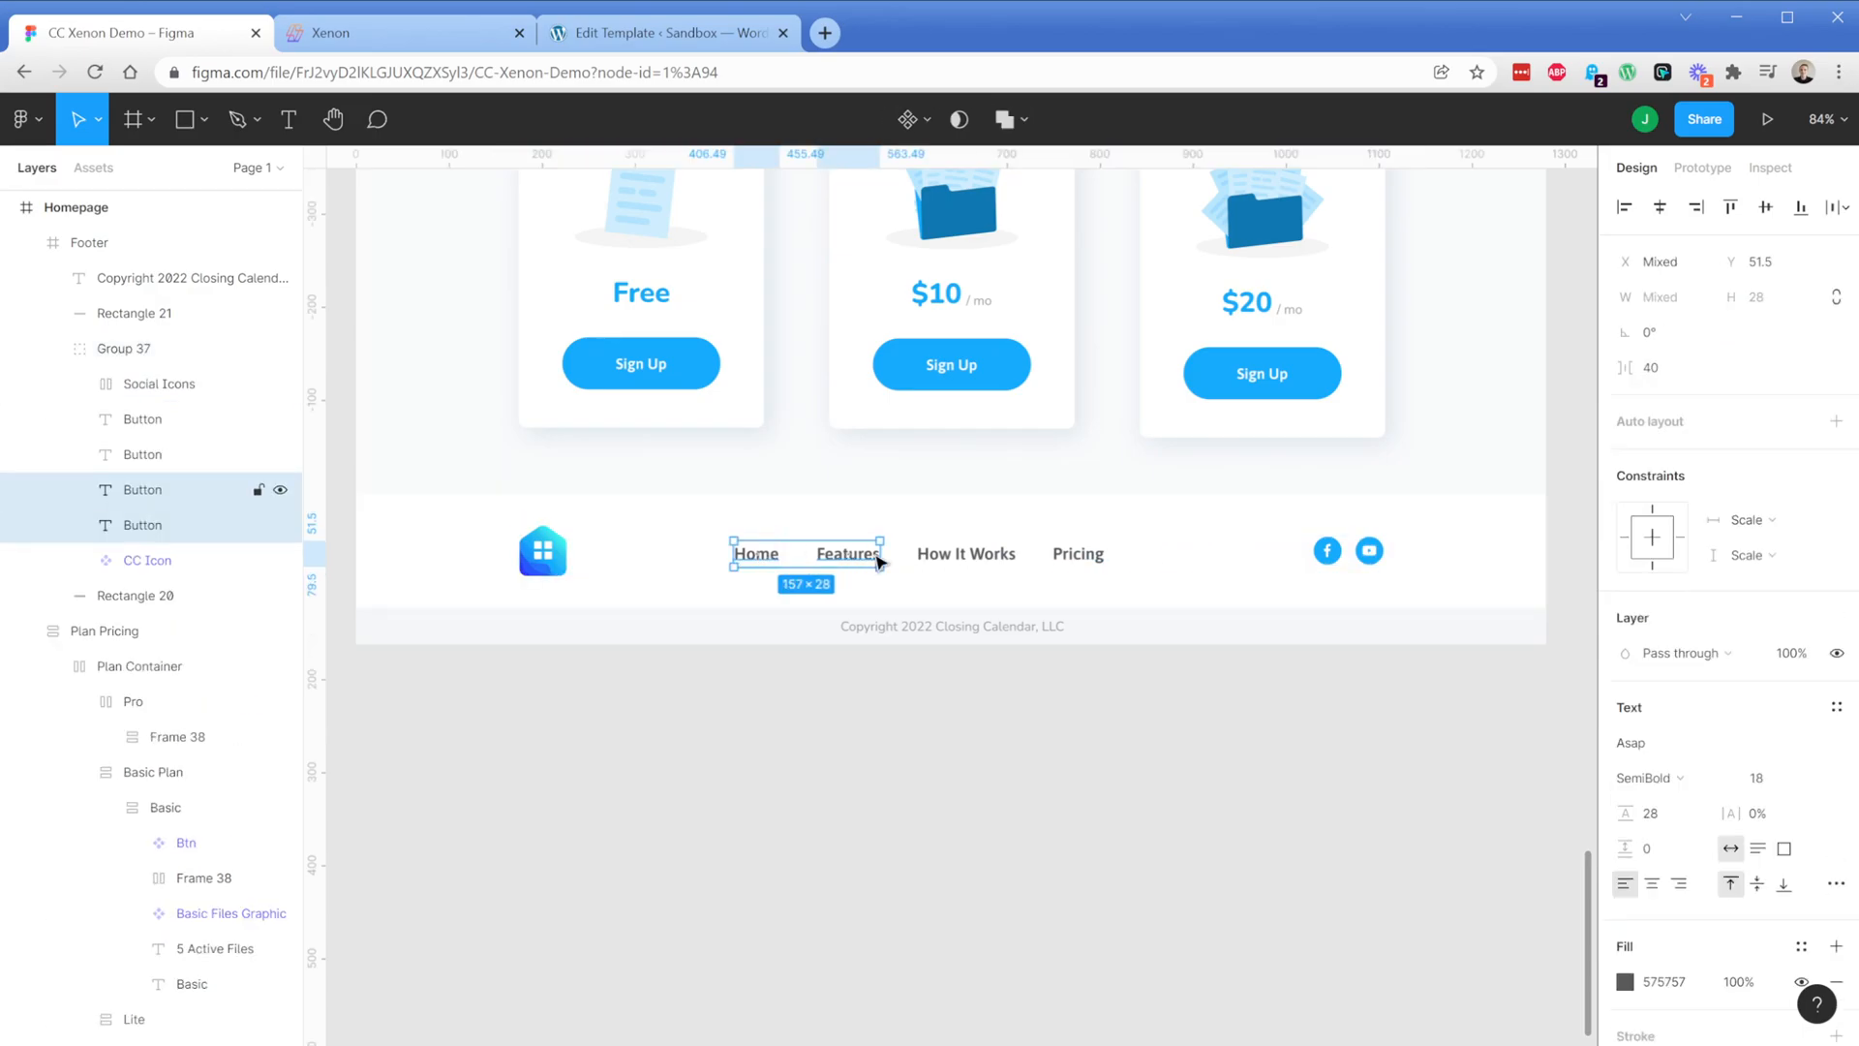
shift+click(967, 554)
shift+click(1084, 554)
key(ctrl+g)
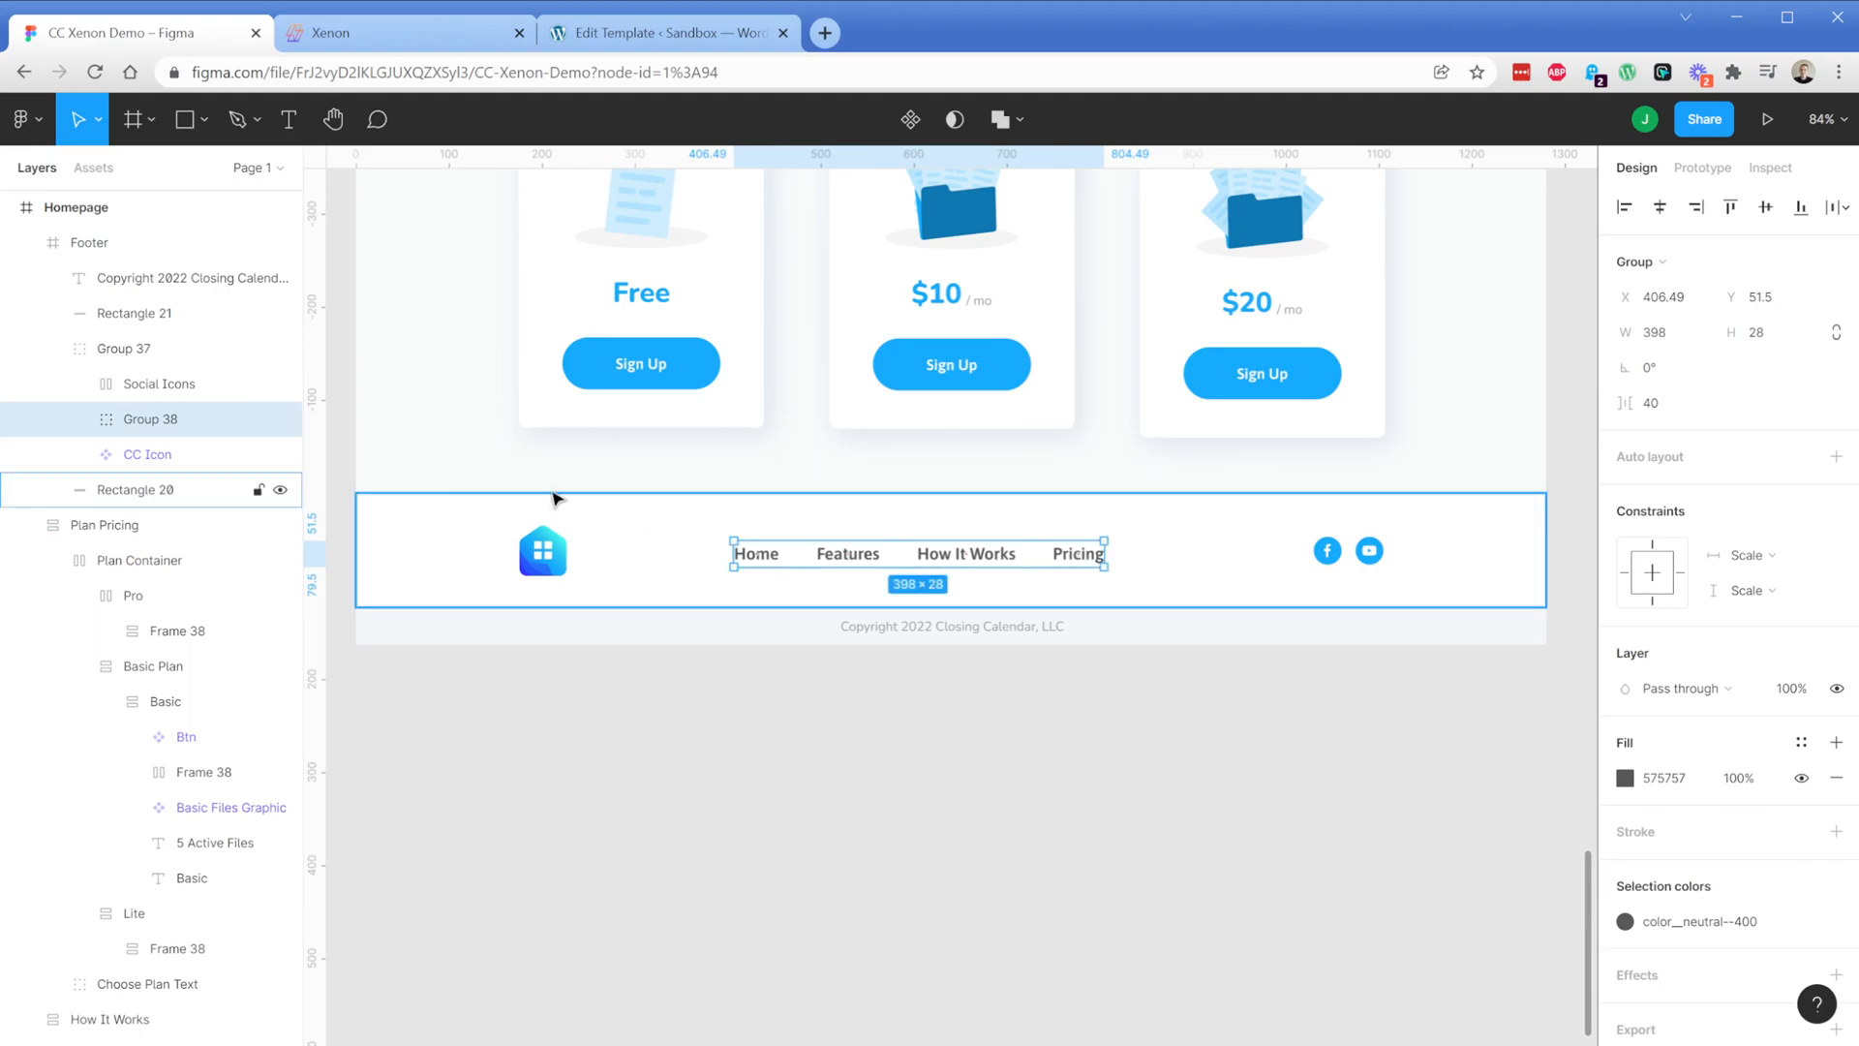
double_click(179, 428)
text(Footer Menu)
click(152, 471)
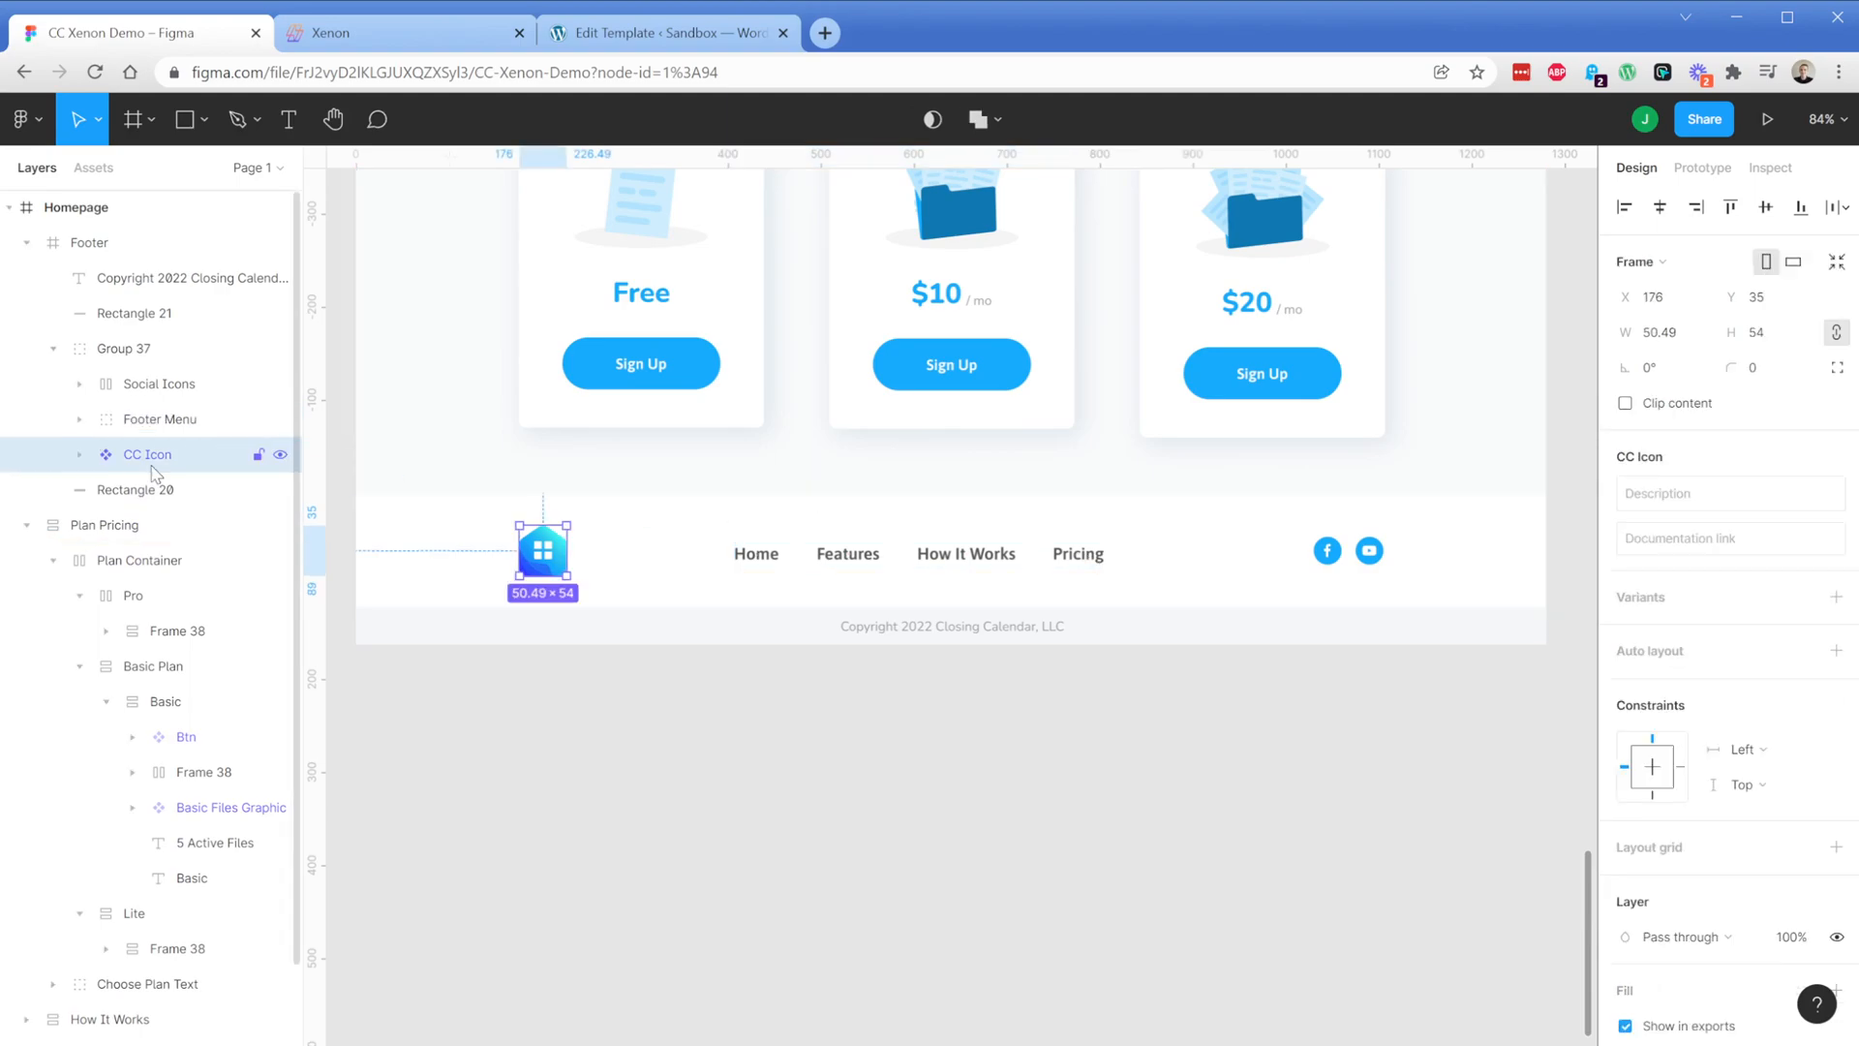
Rename the group holding the logo, Footer Menu and social icons as "Footer Top Row"
click(158, 386)
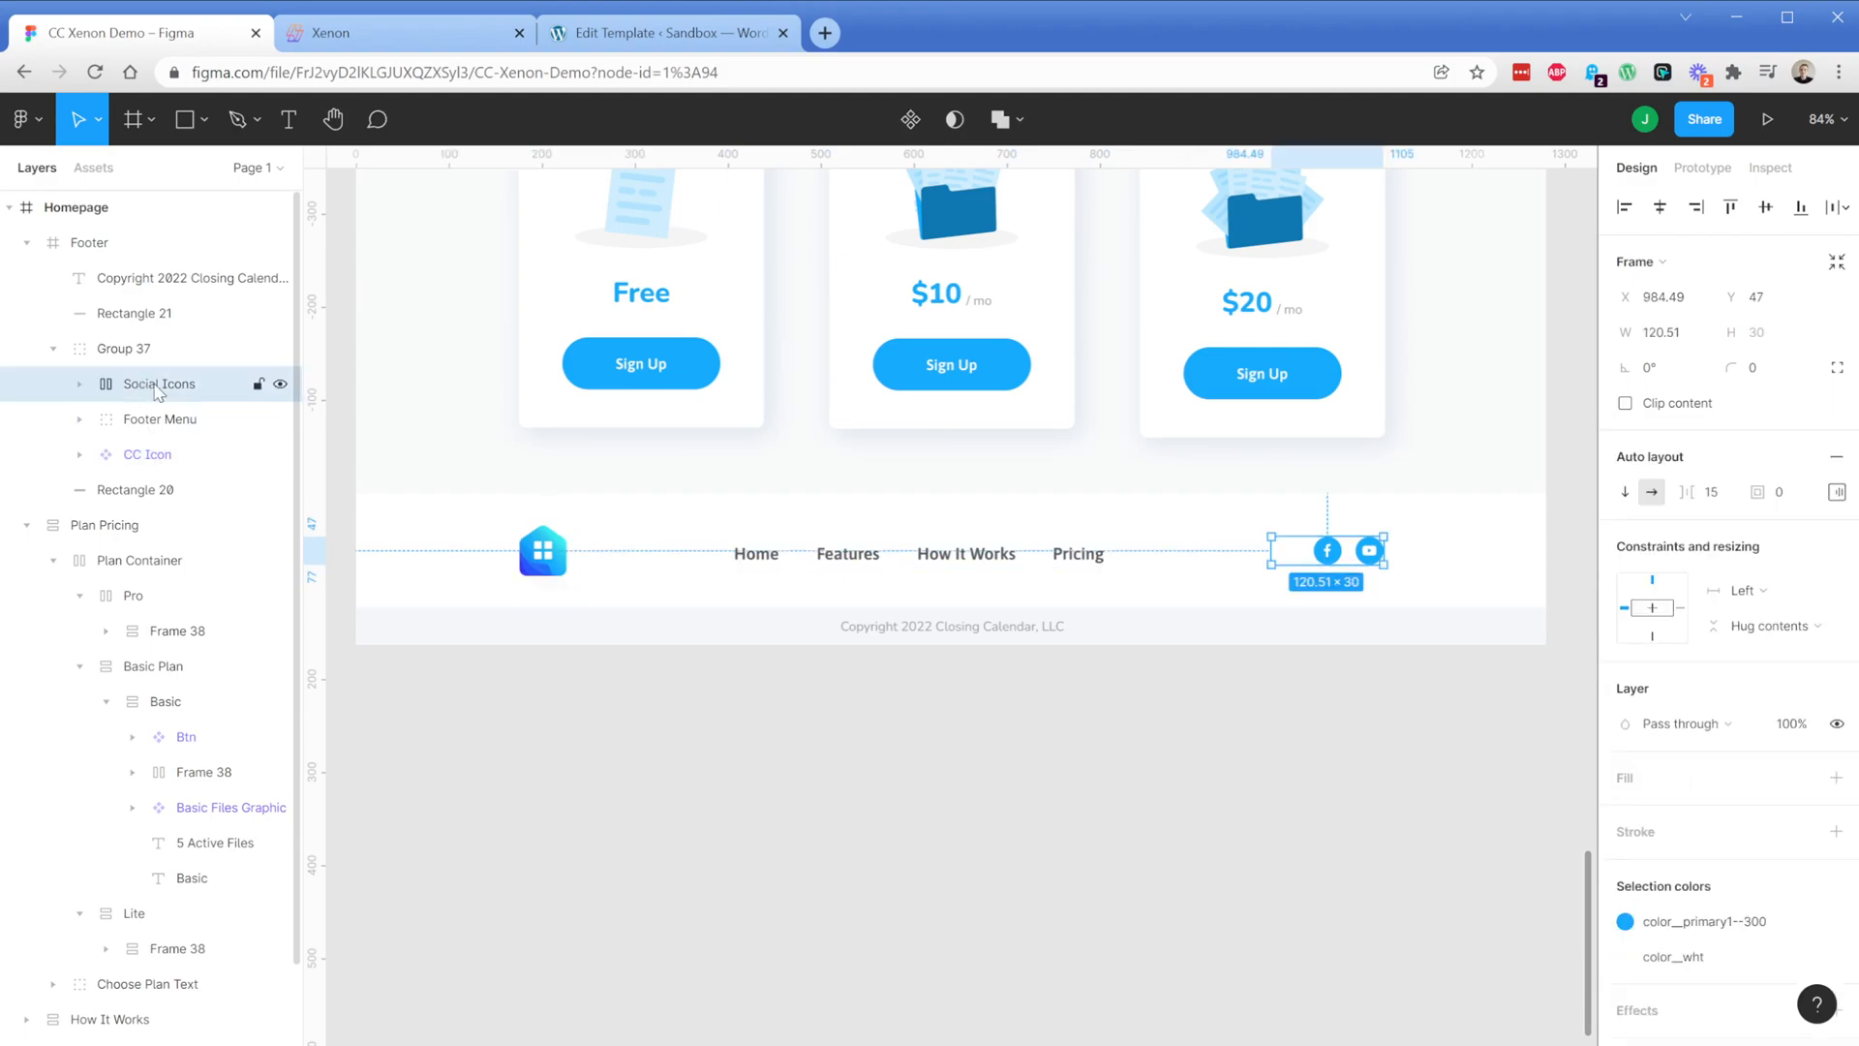
click(124, 350)
double_click(123, 350)
text(Footer Top)
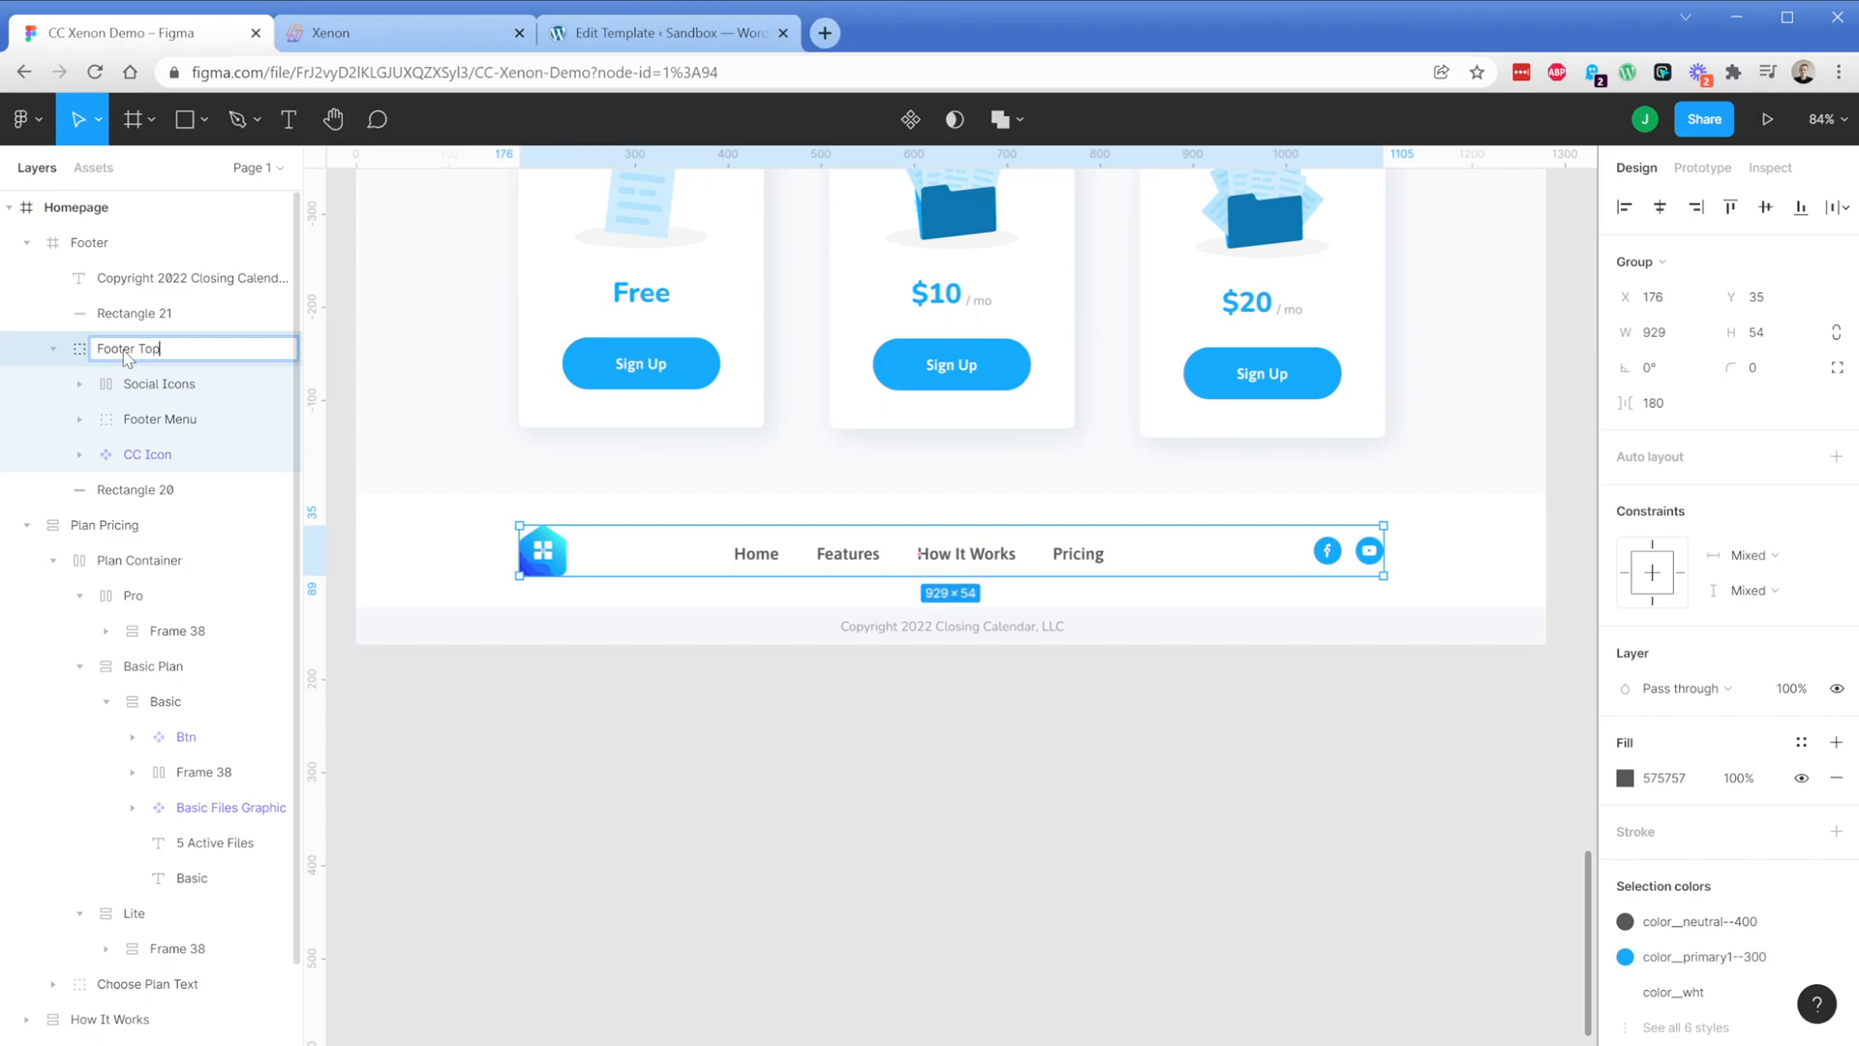
text( Row)
key(Return)
Group the copyright text with its grey background rectangle and apply auto layout to the group
click(540, 637)
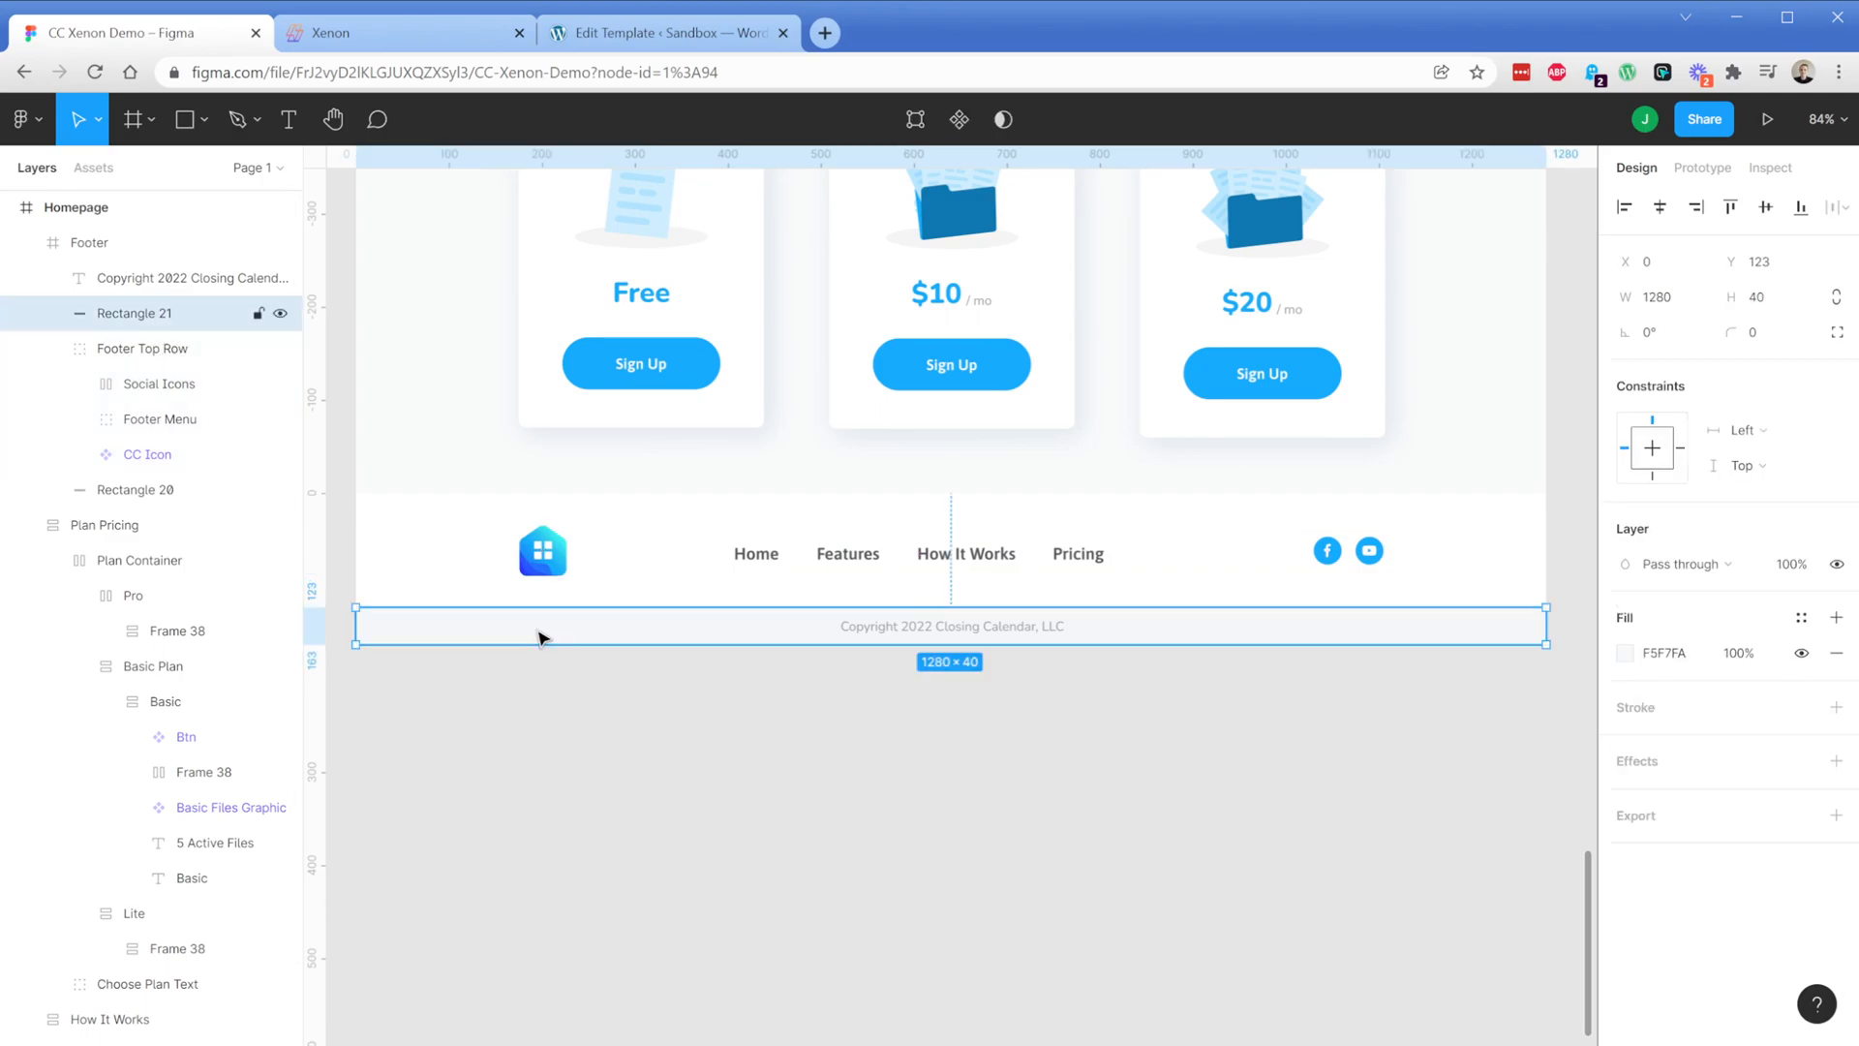
shift+click(944, 631)
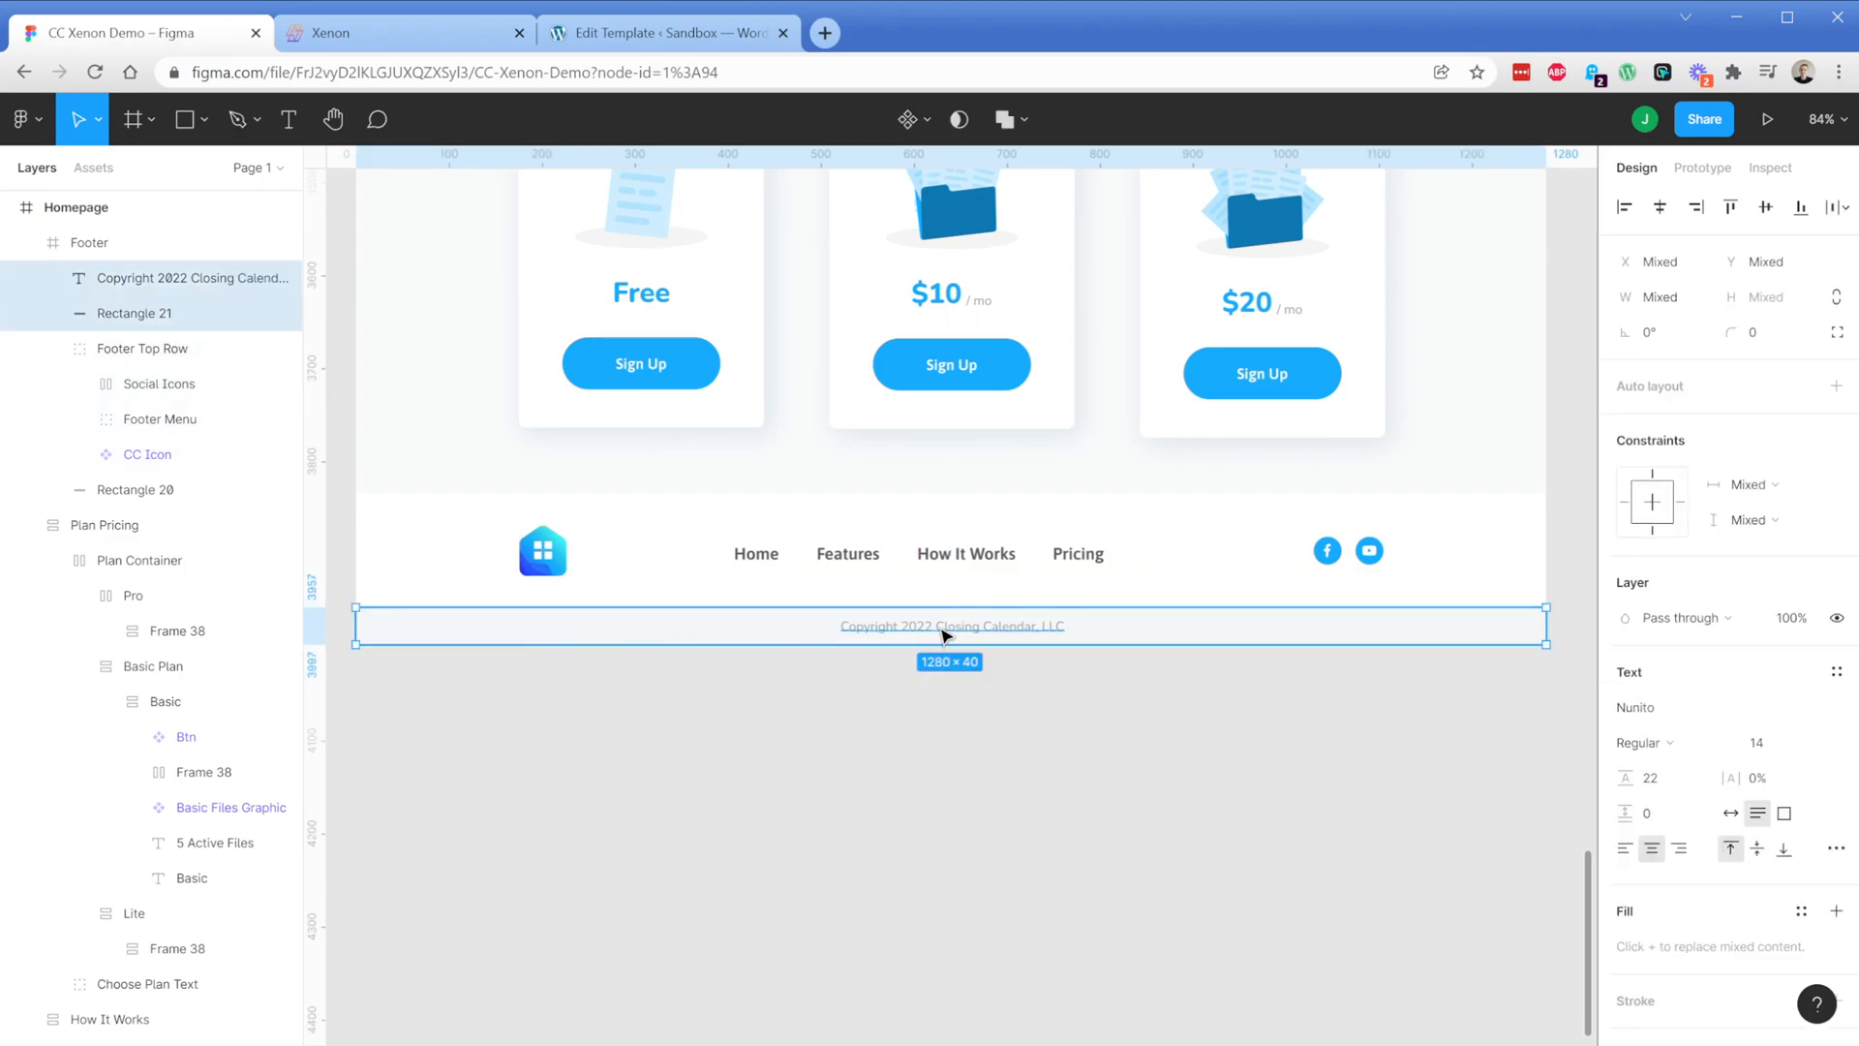
key(ctrl+g)
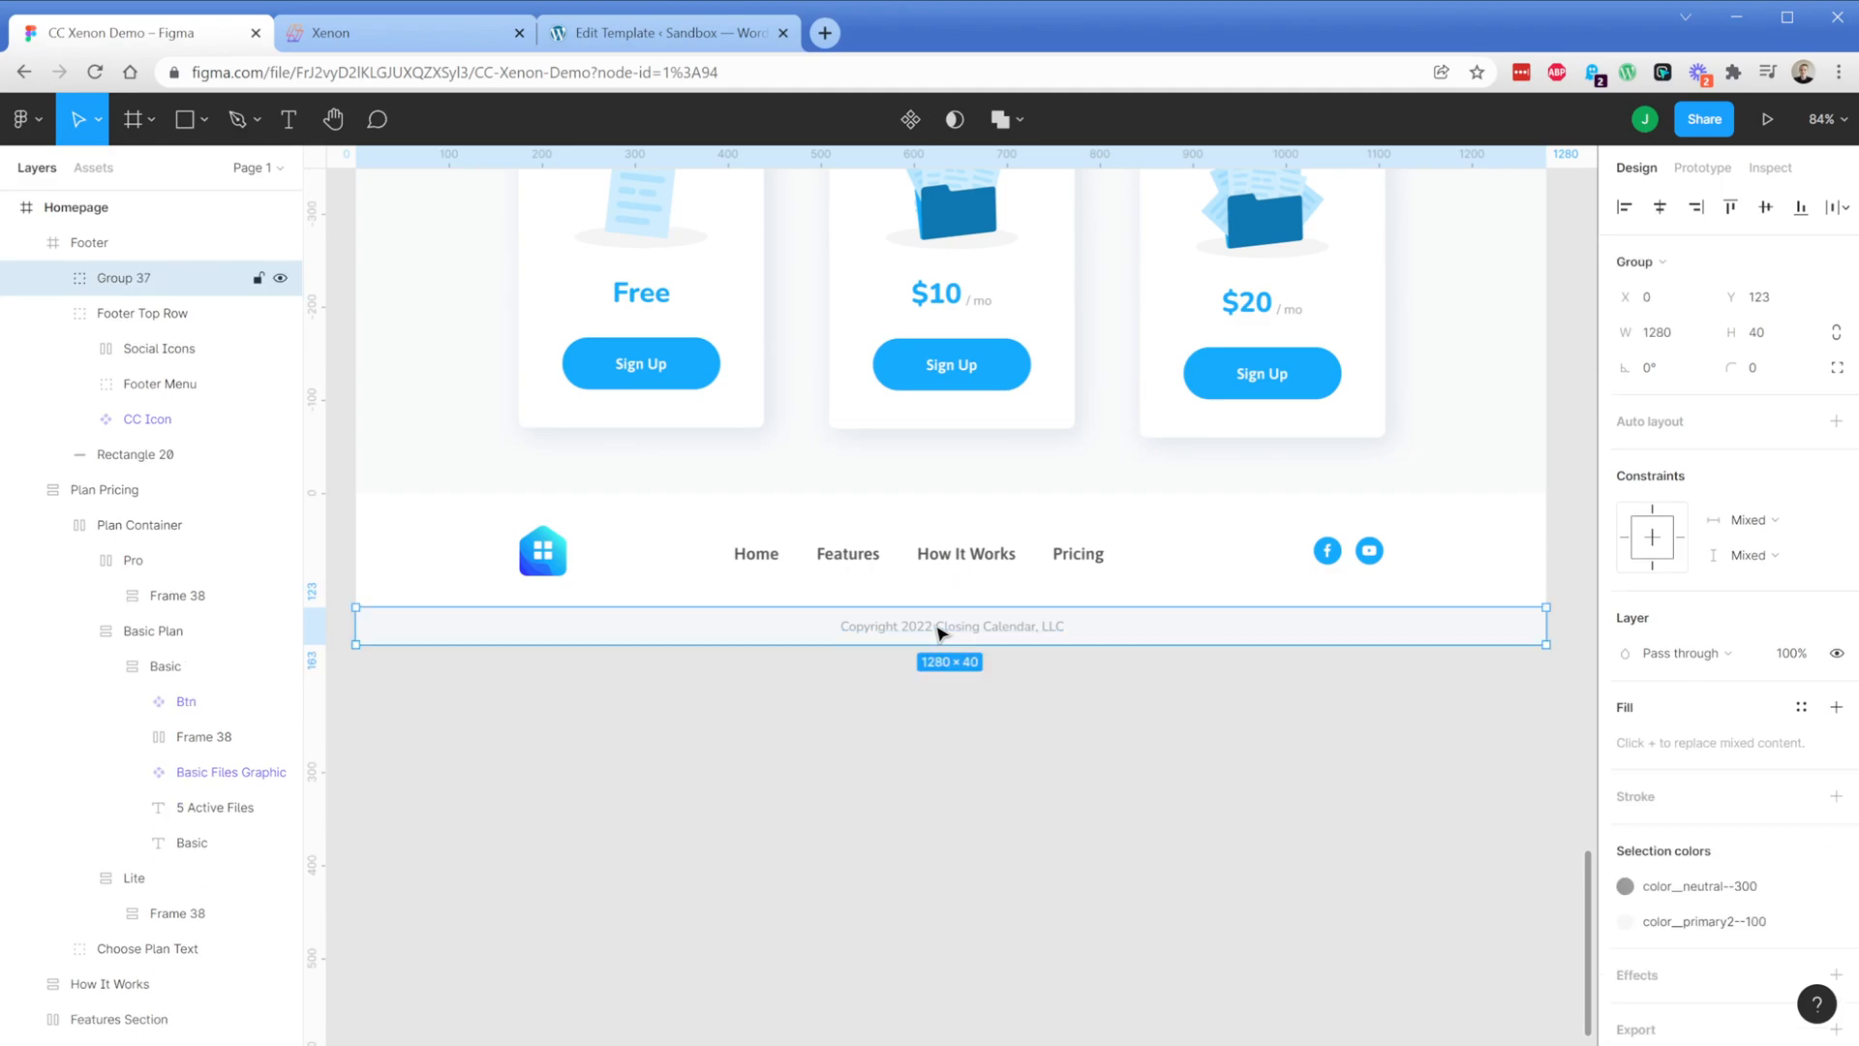
key(shift+a)
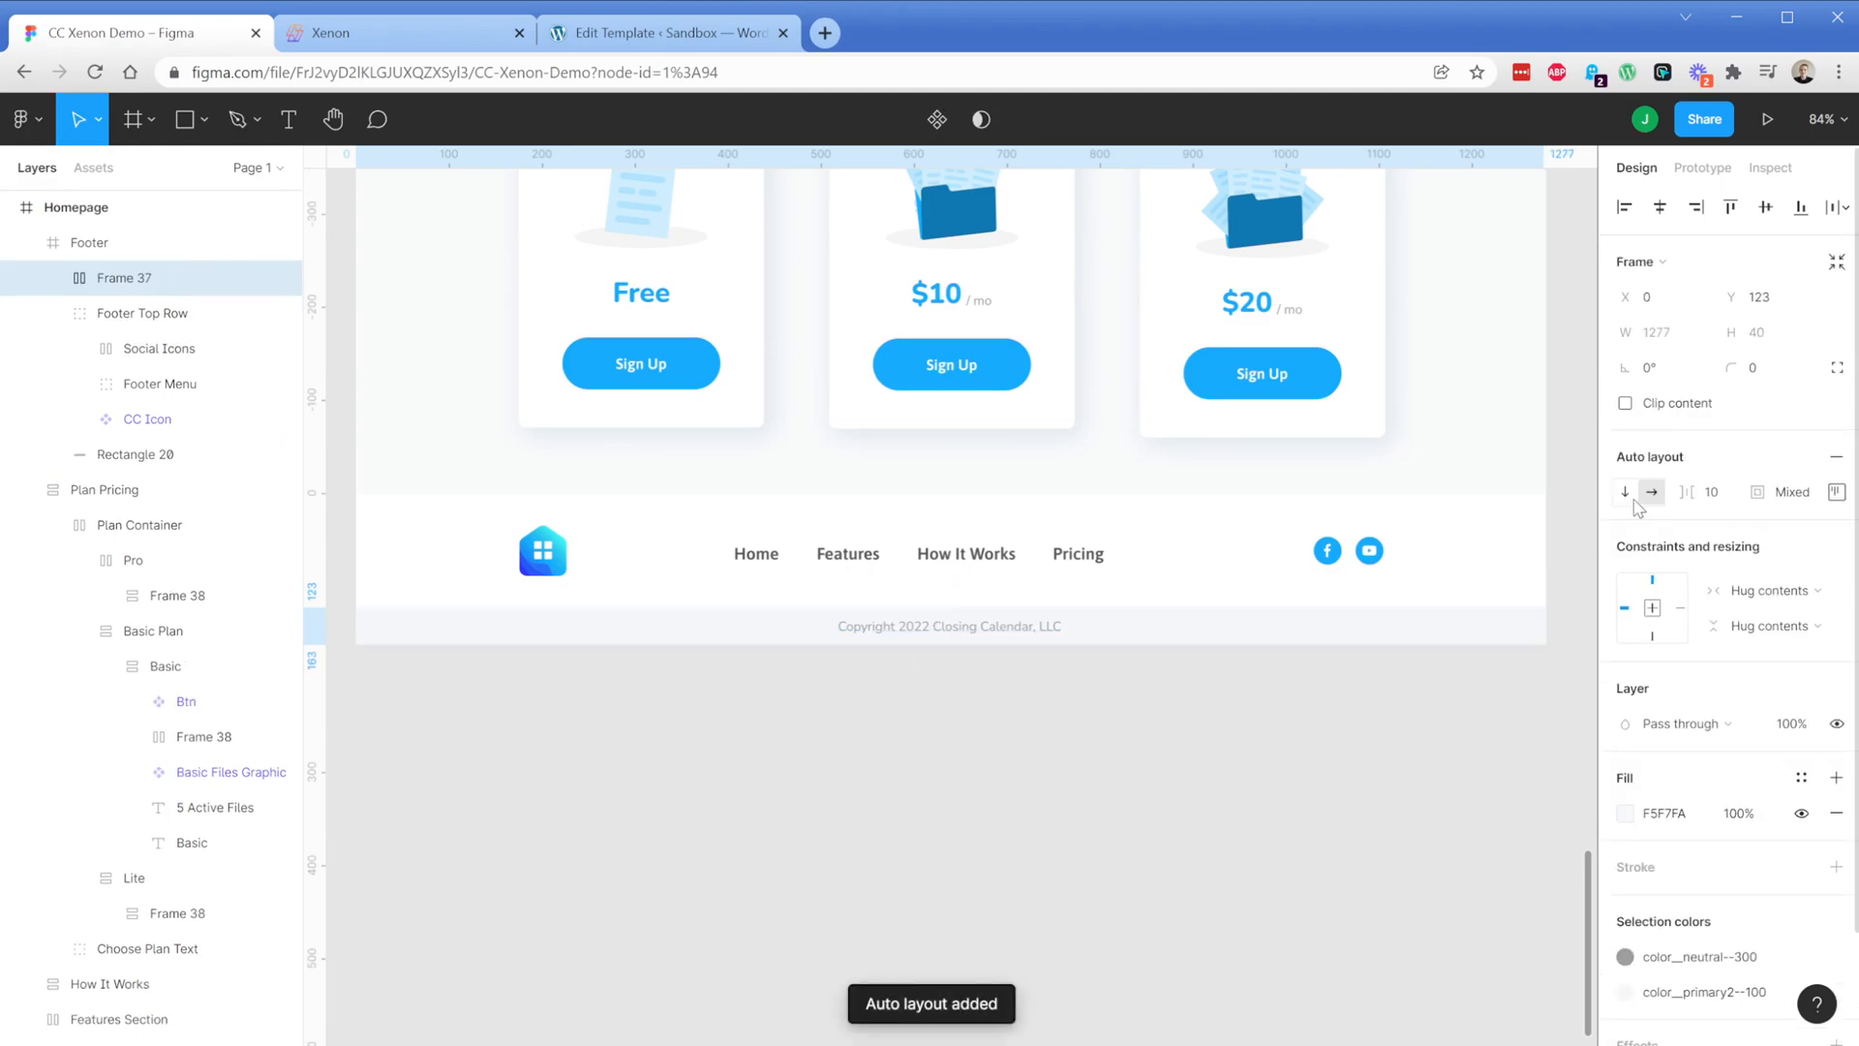
Set the copyright bar's auto layout to vertical with left and right padding of 0
click(1837, 492)
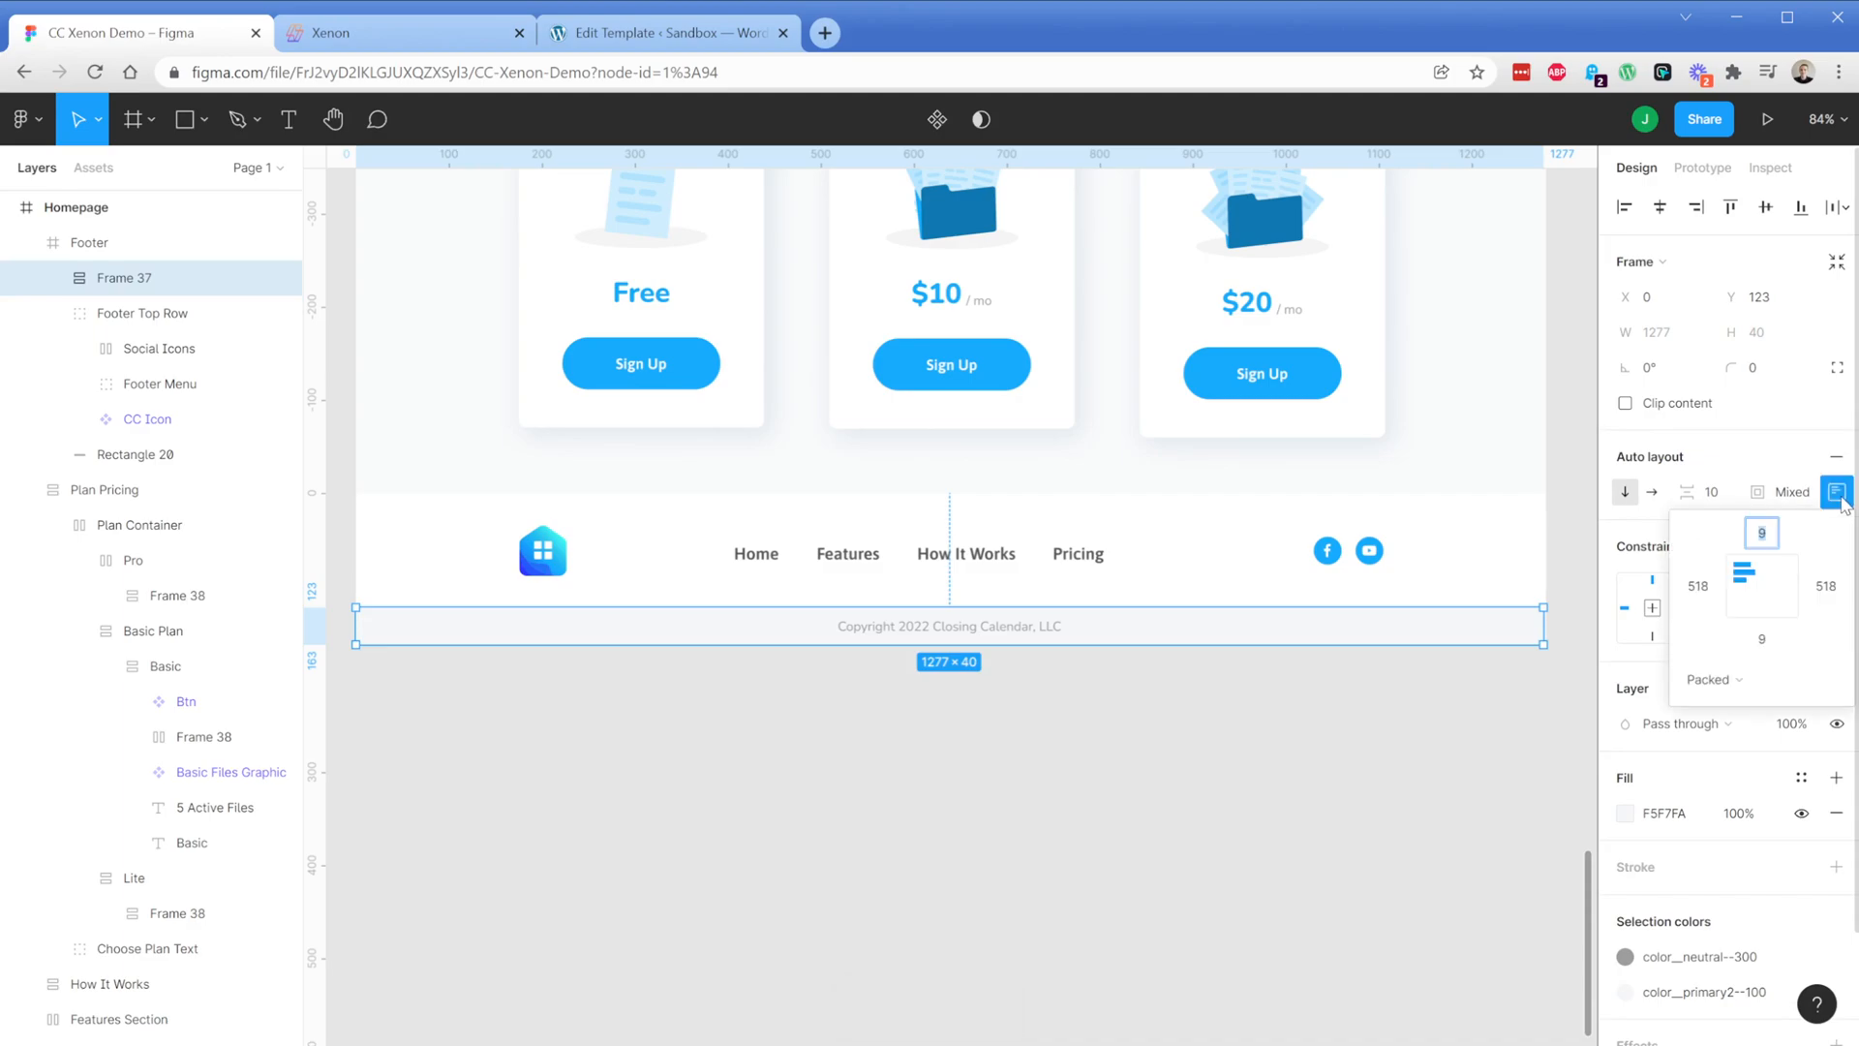
click(1700, 587)
key(BackSpace)
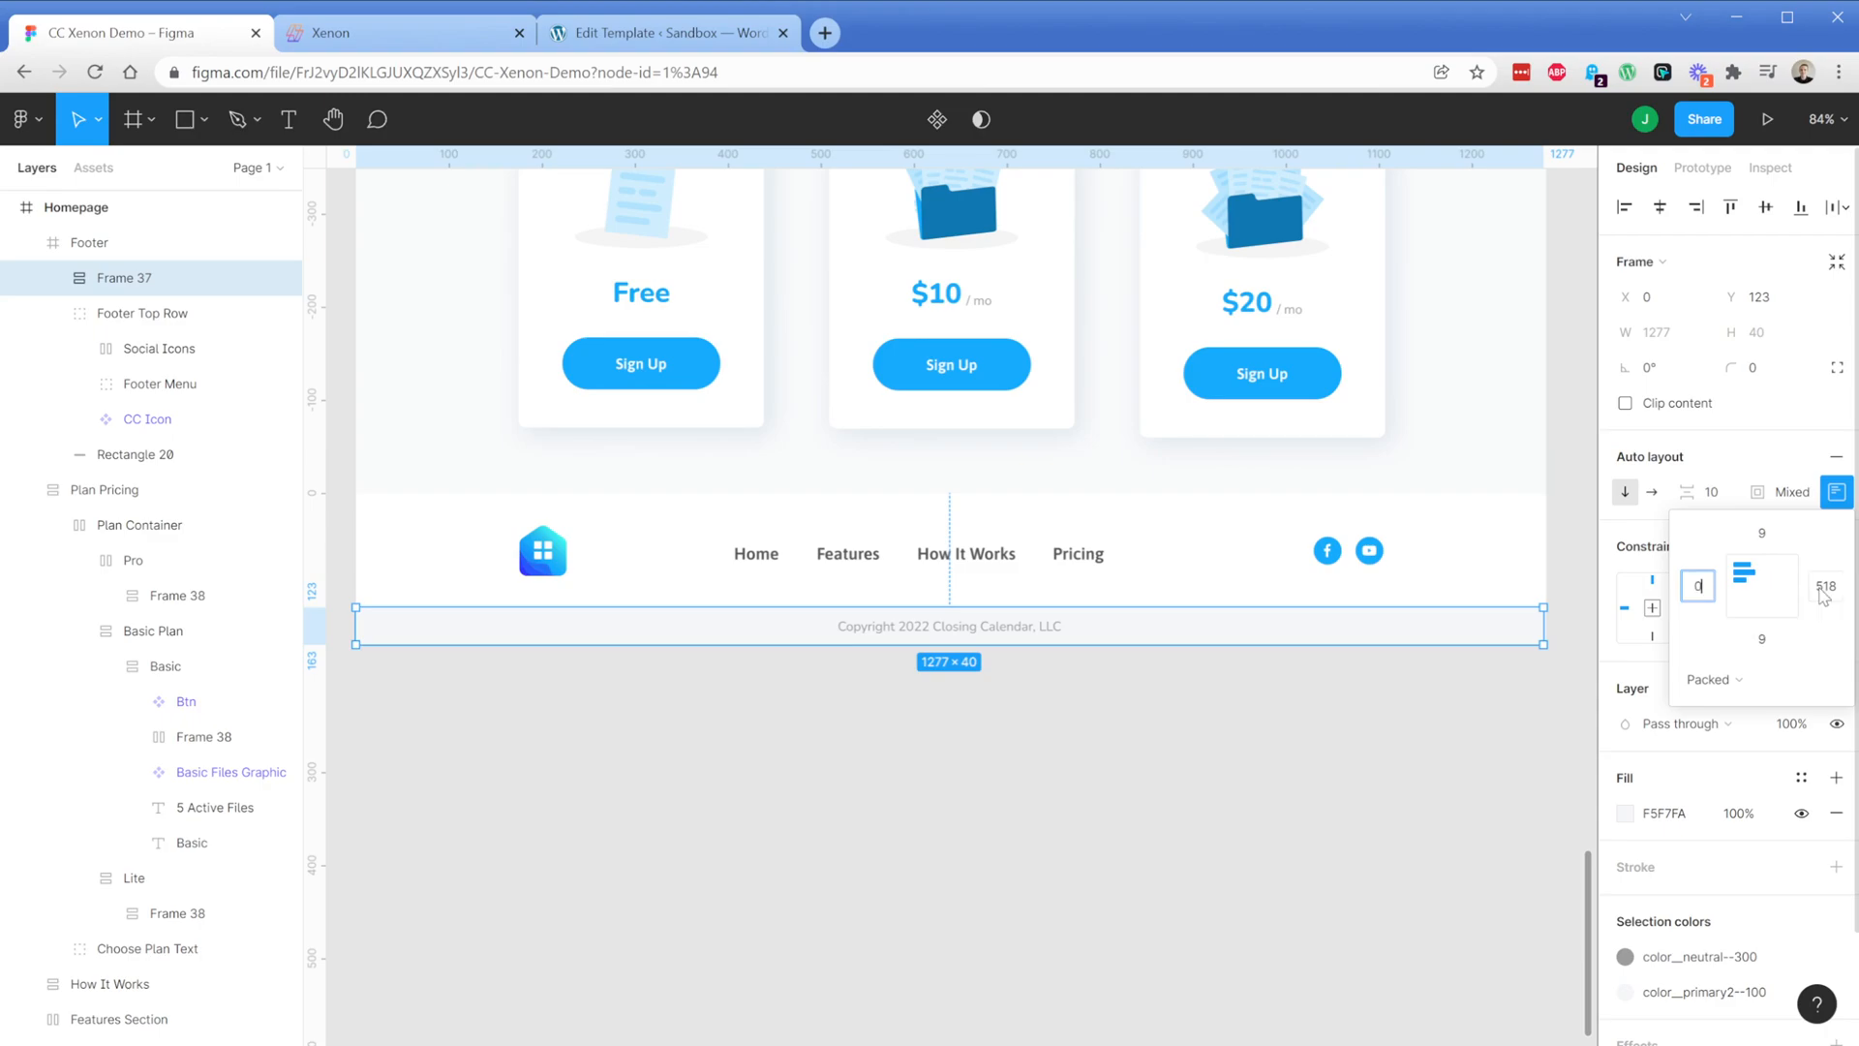
click(1826, 587)
key(BackSpace)
key(Return)
Widen the copyright bar to 1280 with its text centred, and rename the frame as "Bottom Row"
drag(581, 631, 1547, 636)
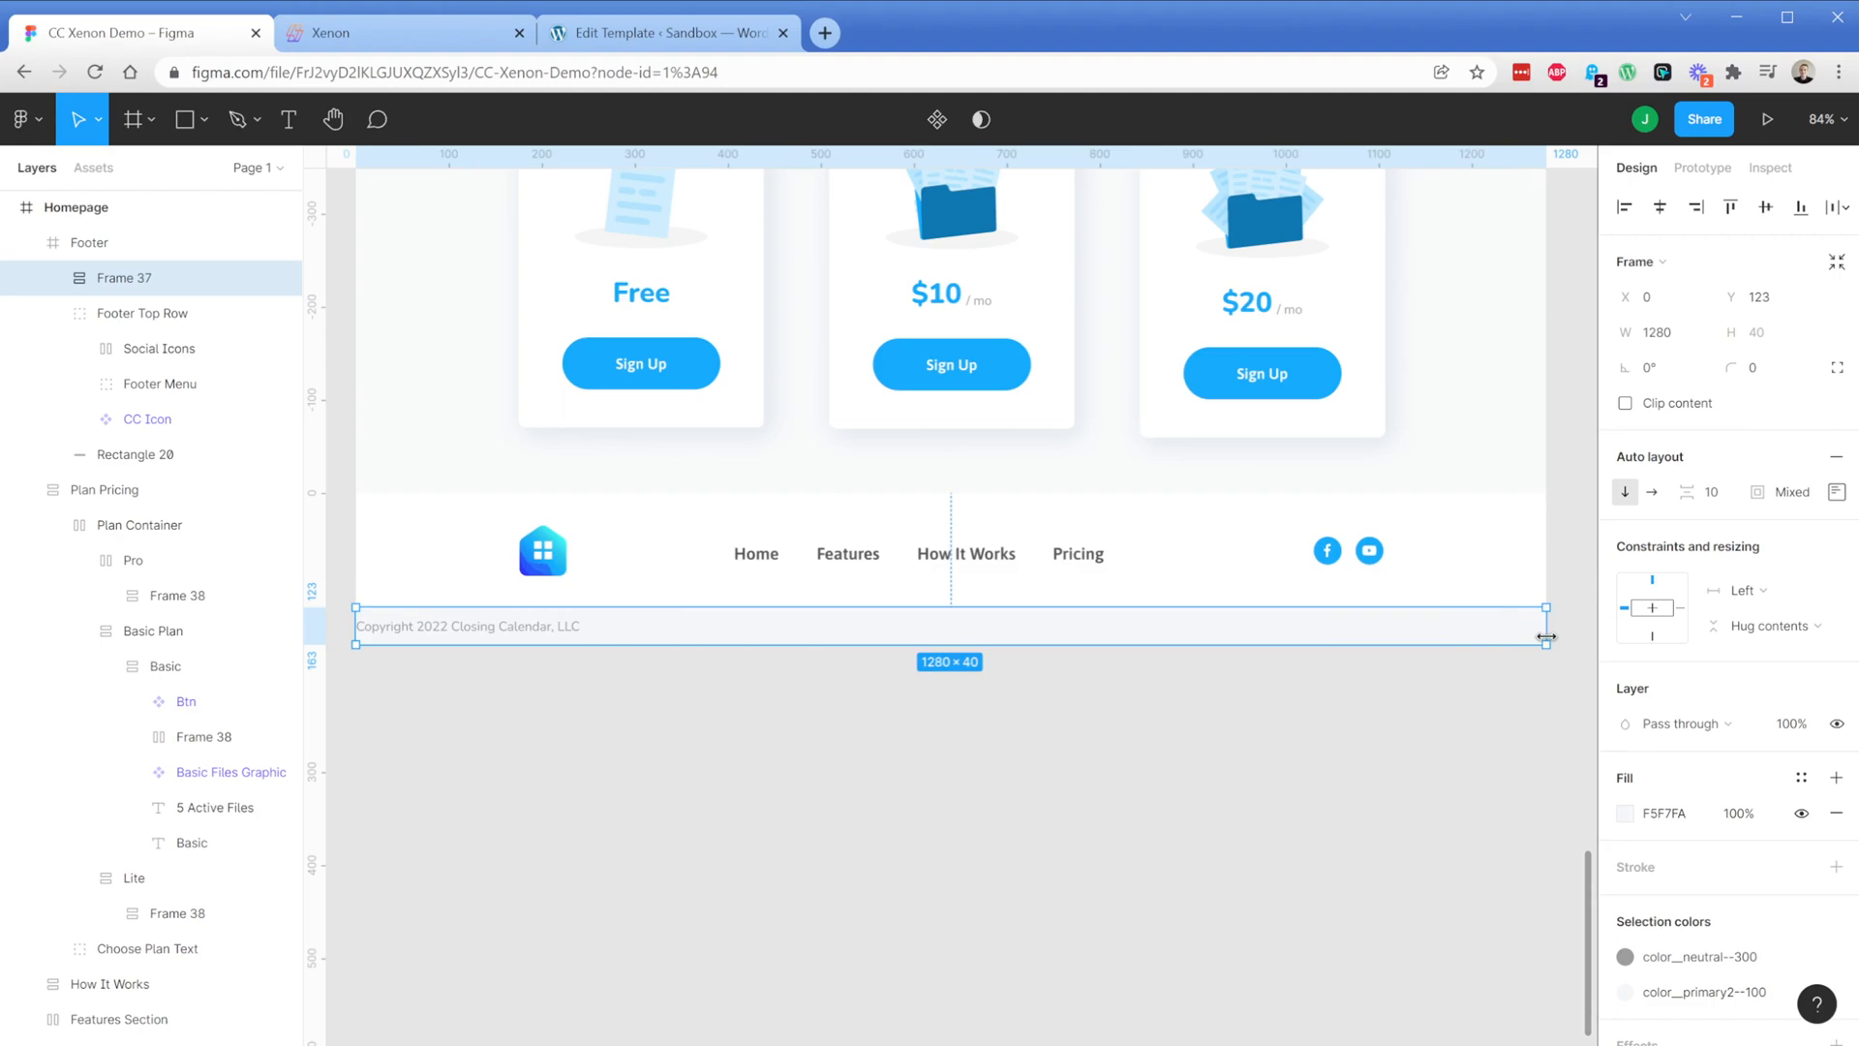
click(1837, 491)
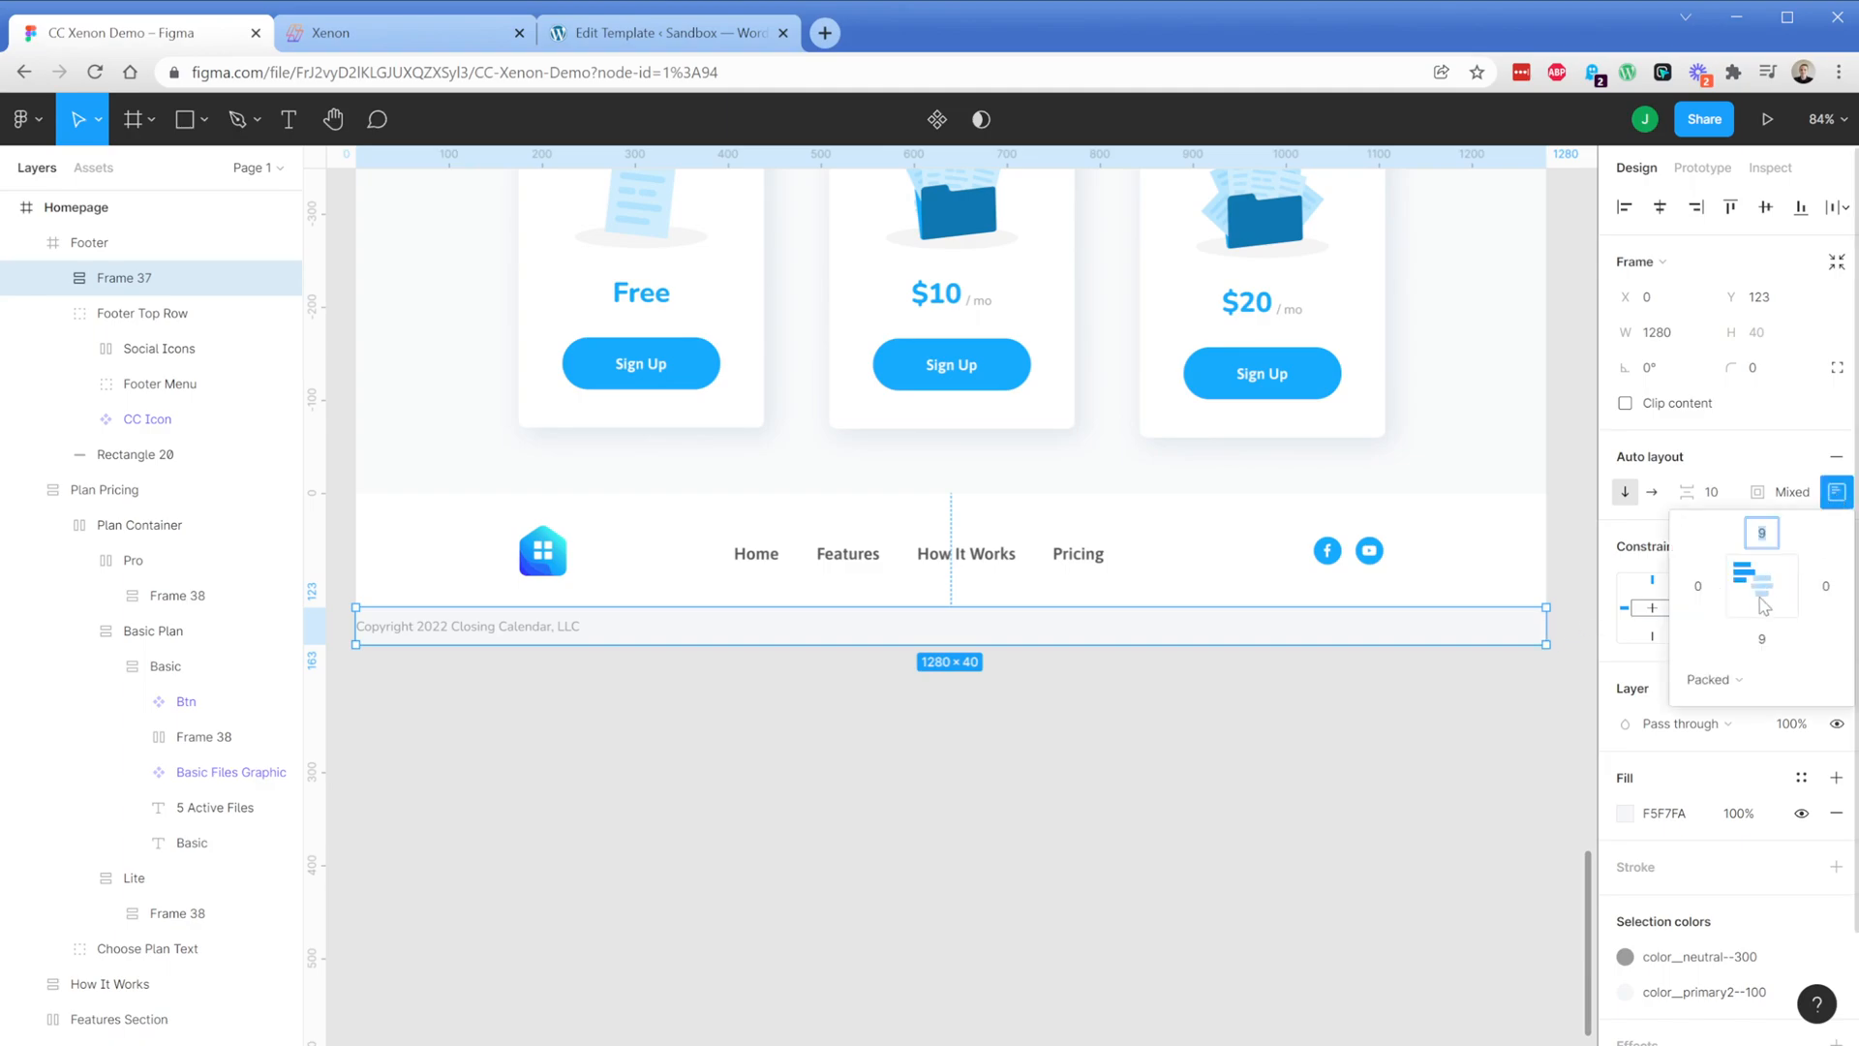
click(1762, 587)
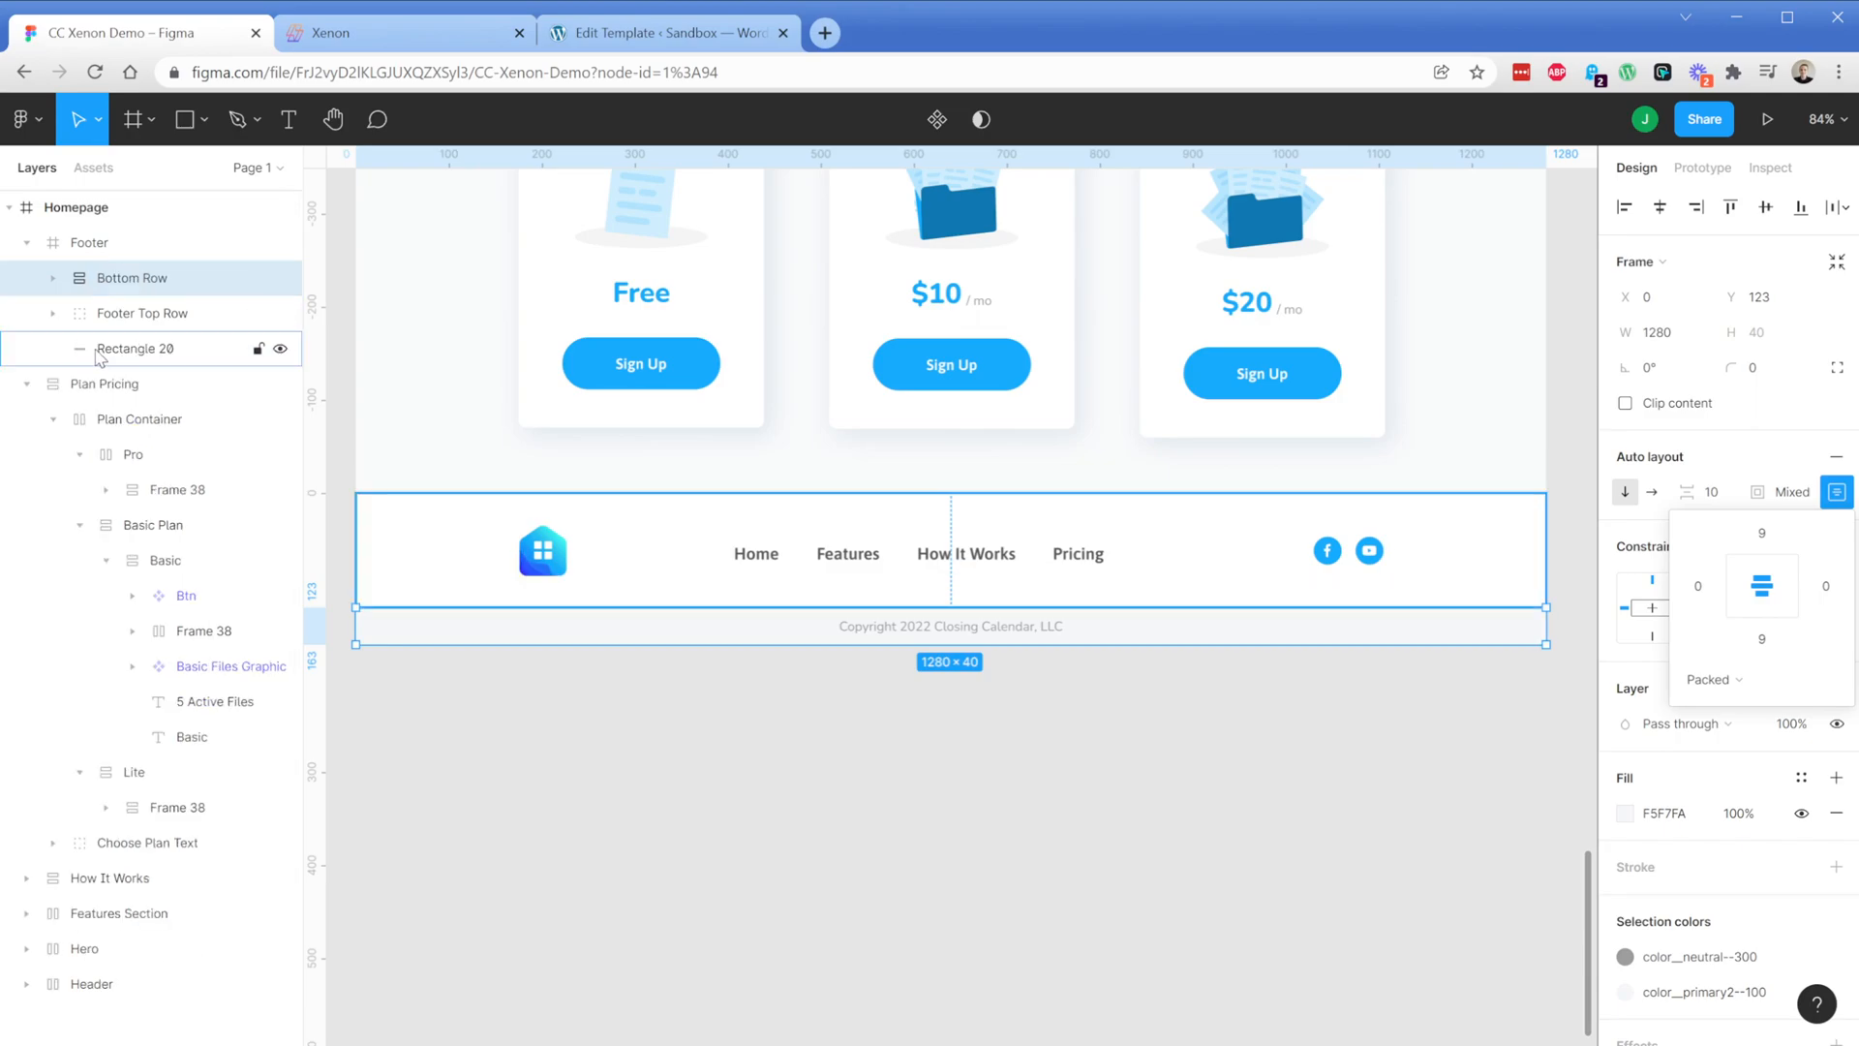
Combine Footer Top Row and its white background rectangle into a vertical auto layout frame with centred content
click(97, 358)
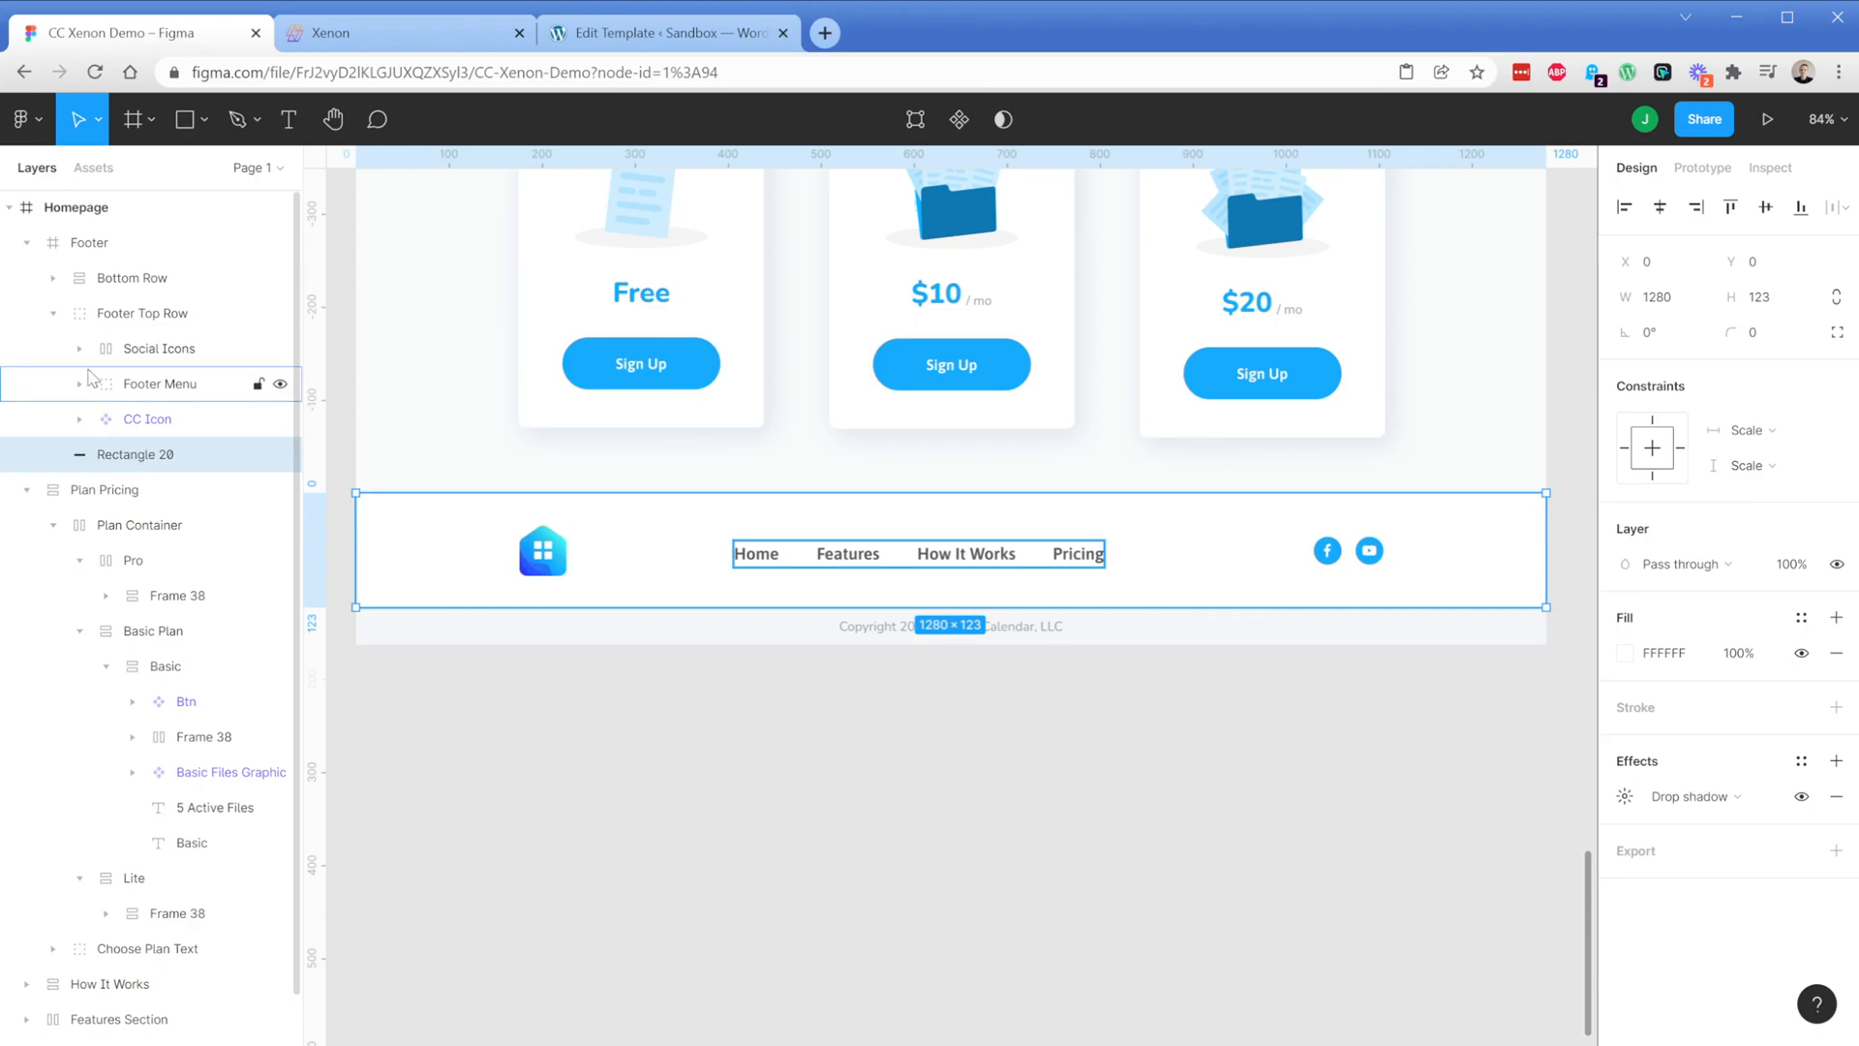
click(53, 312)
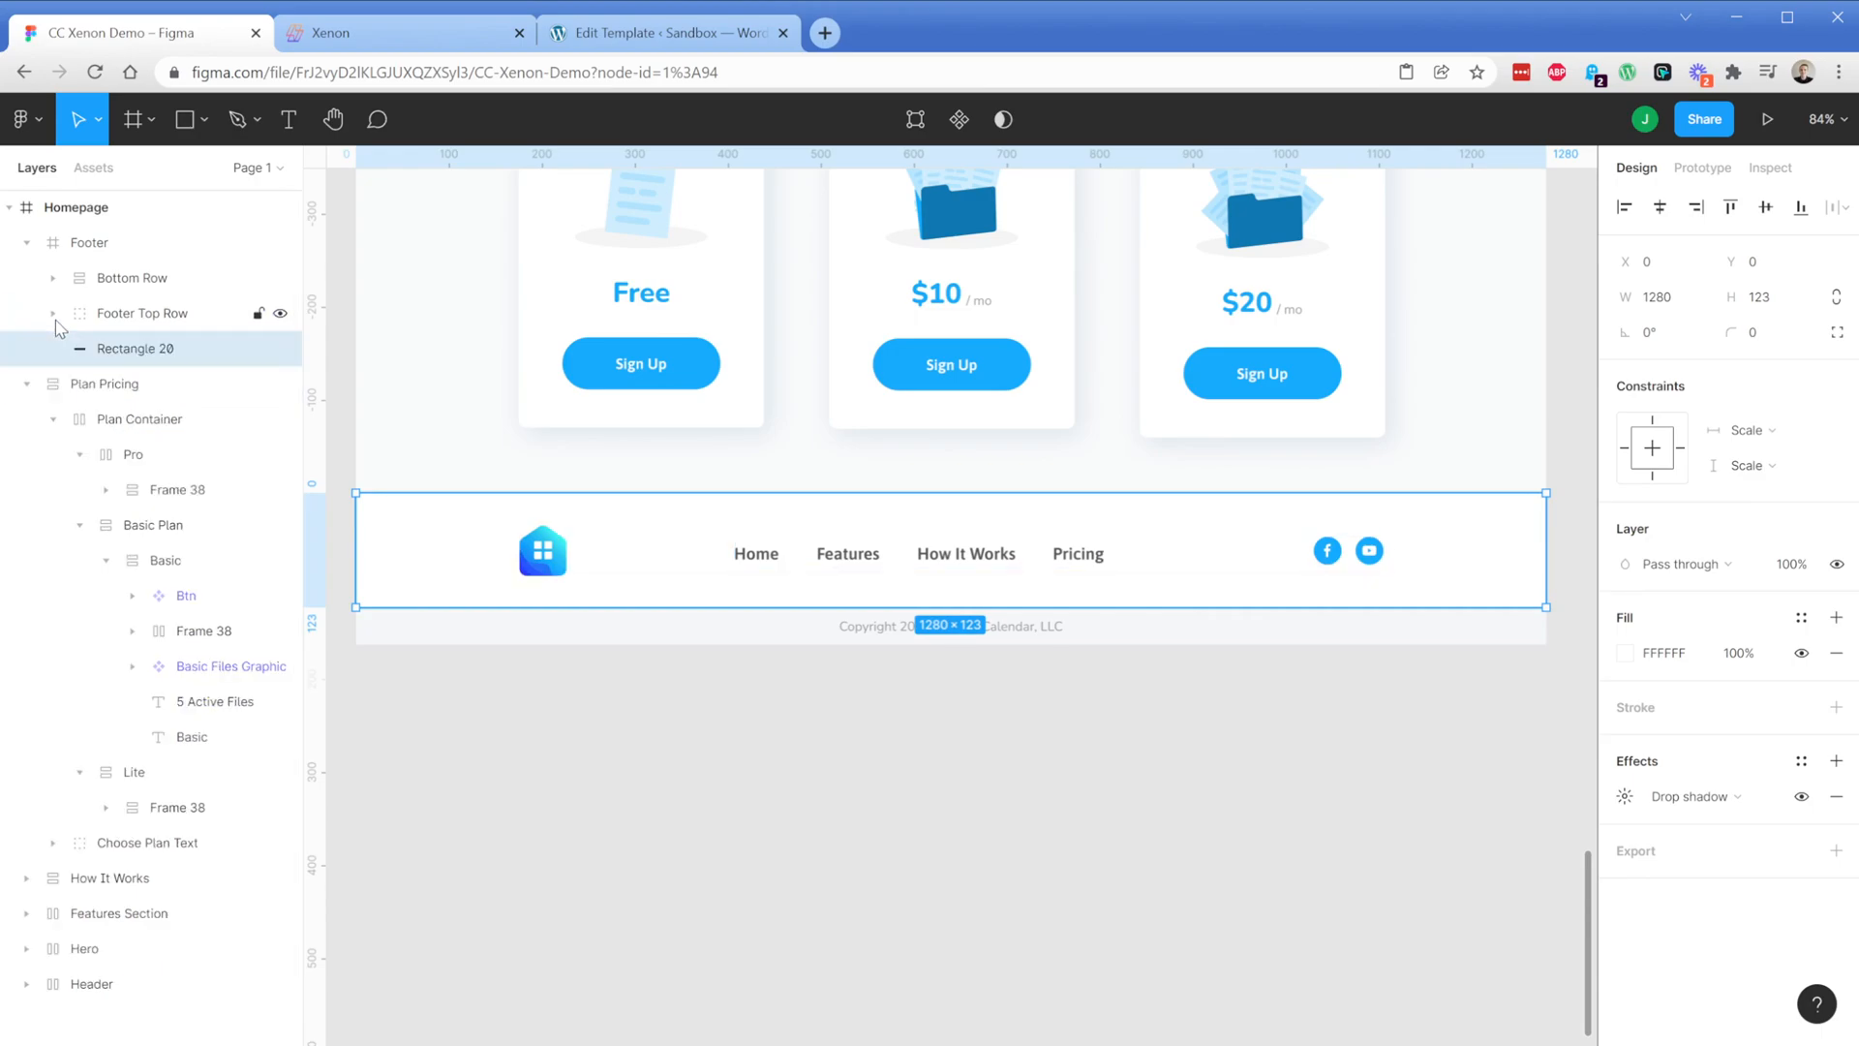
shift+click(127, 320)
key(ctrl+g)
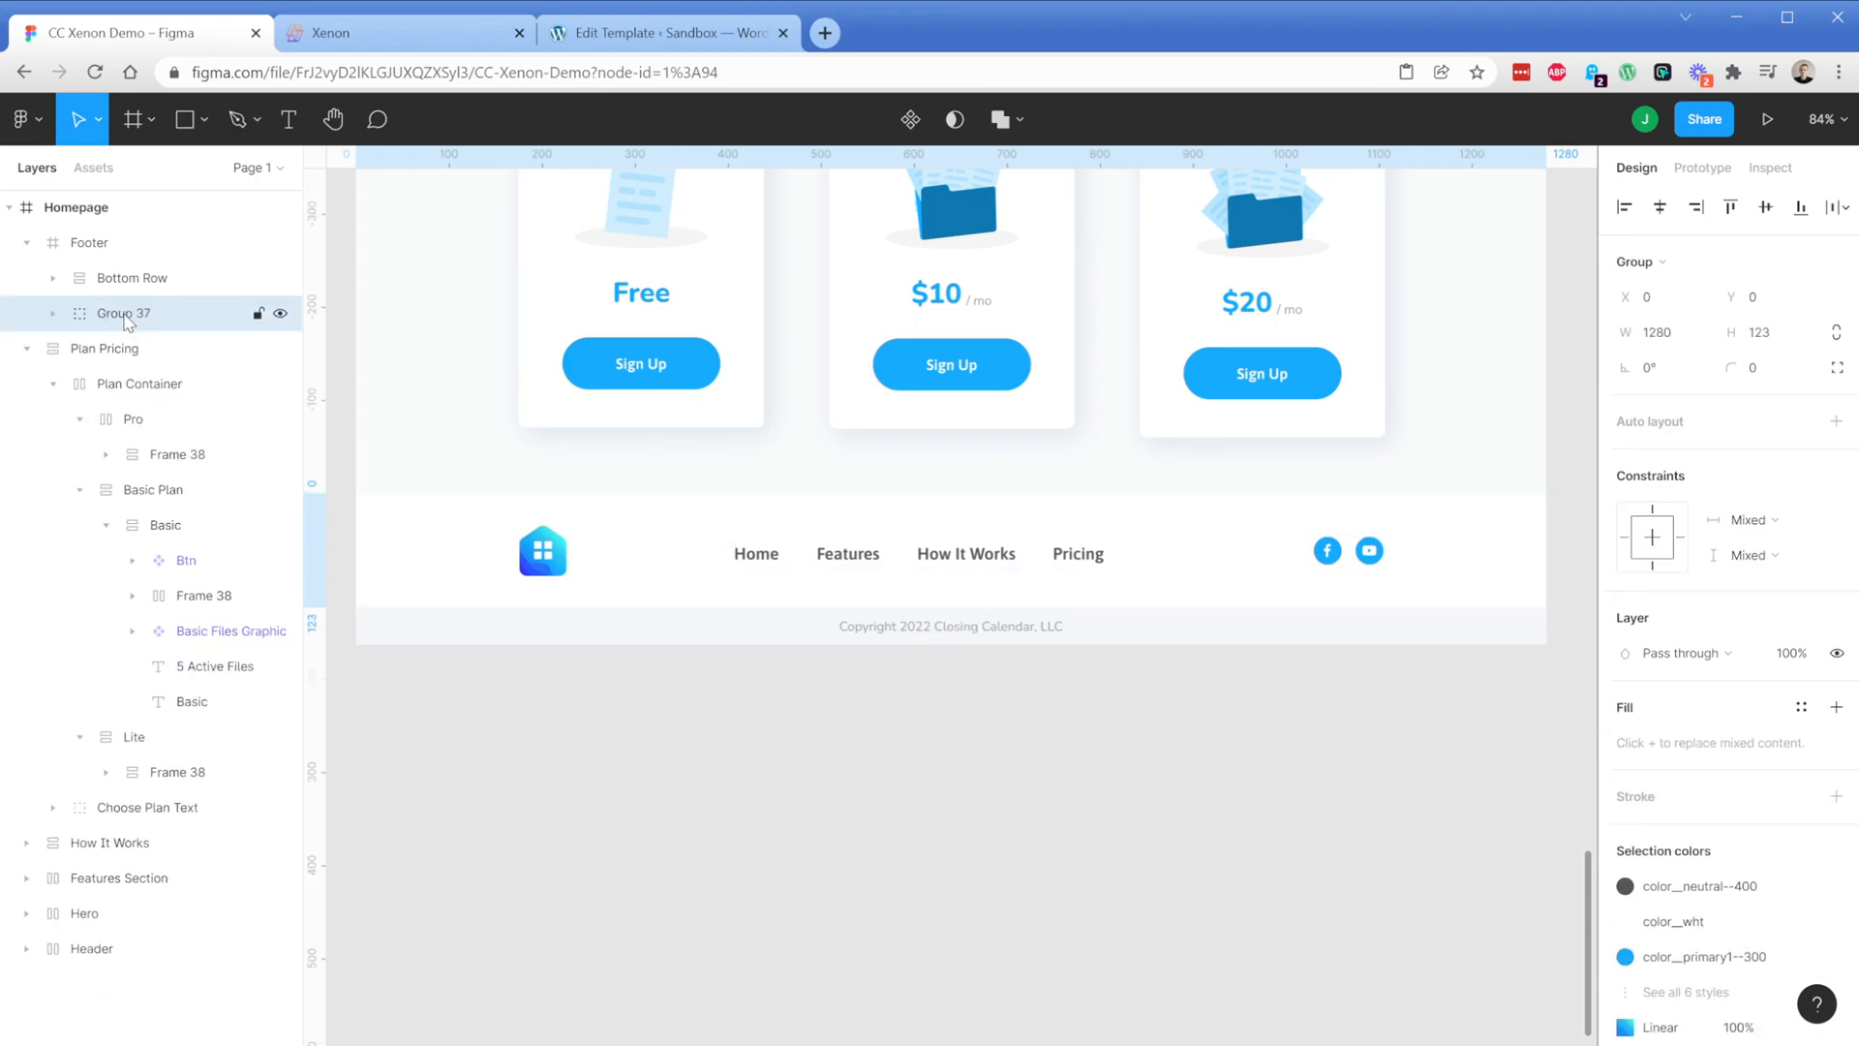
key(shift+a)
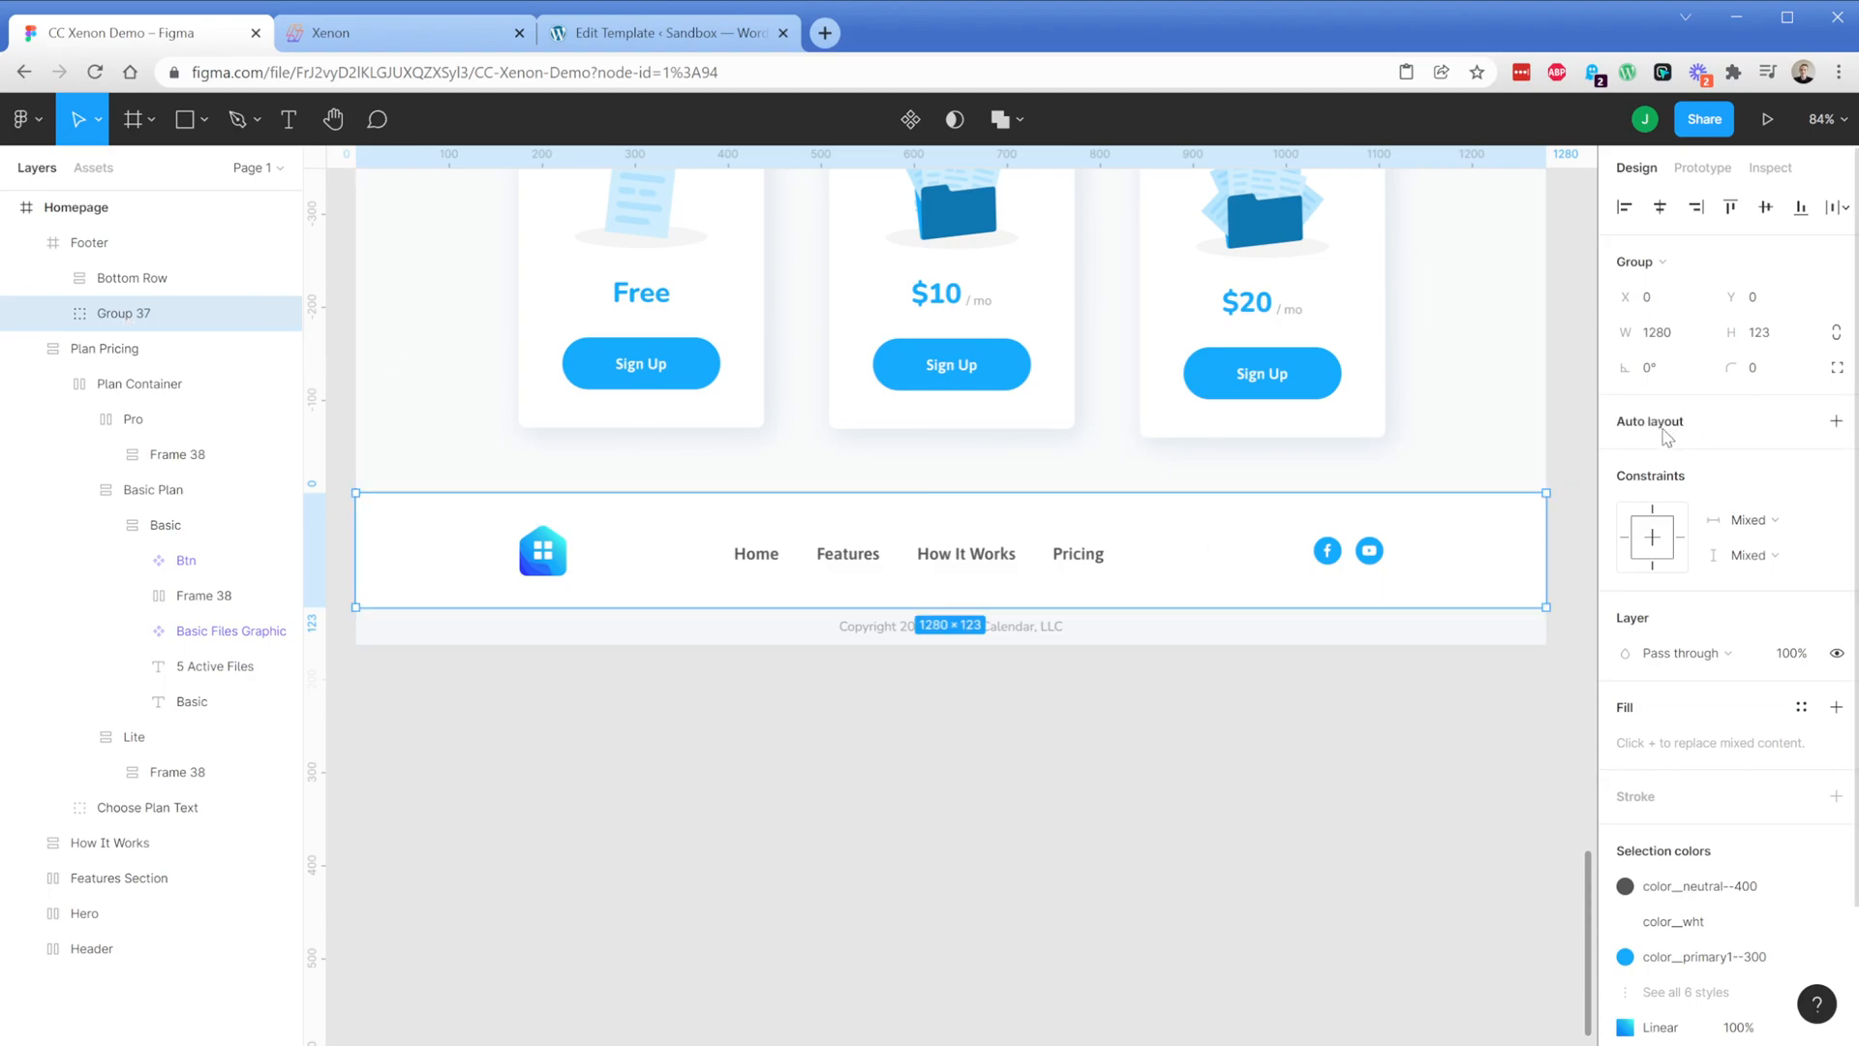
click(53, 314)
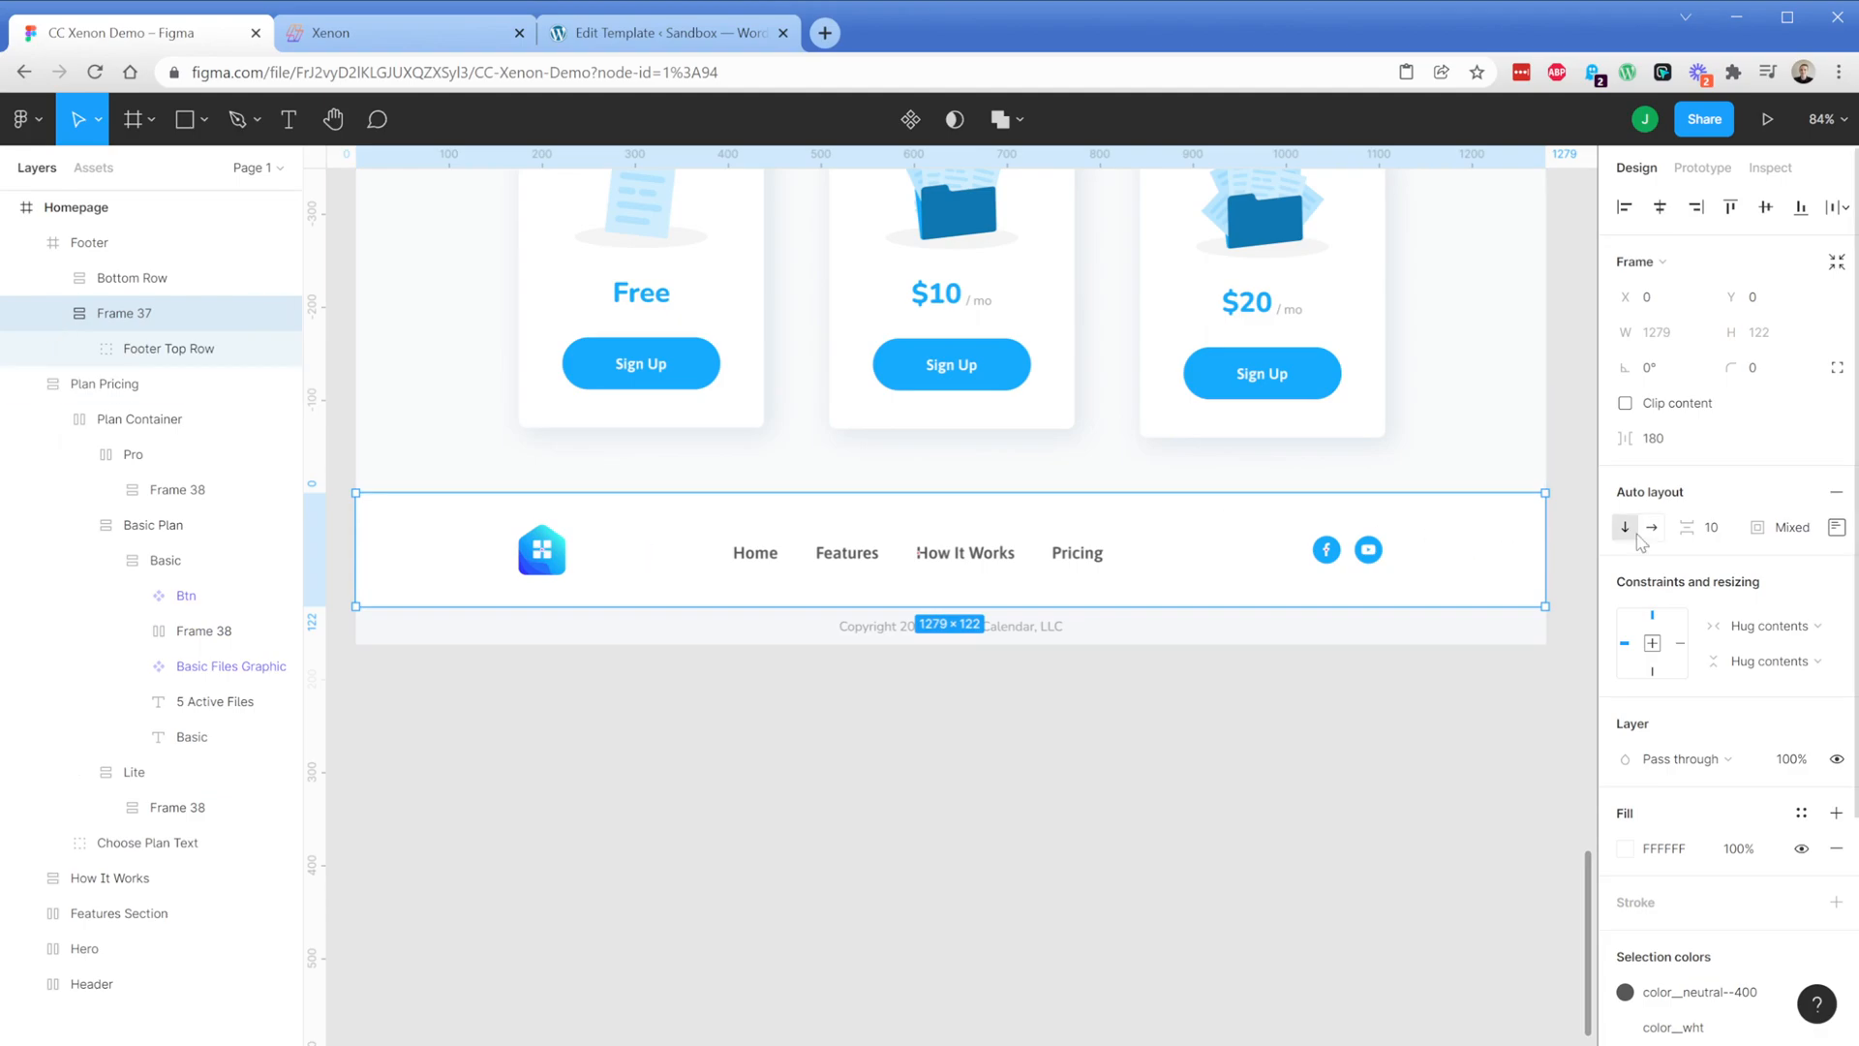
click(1837, 526)
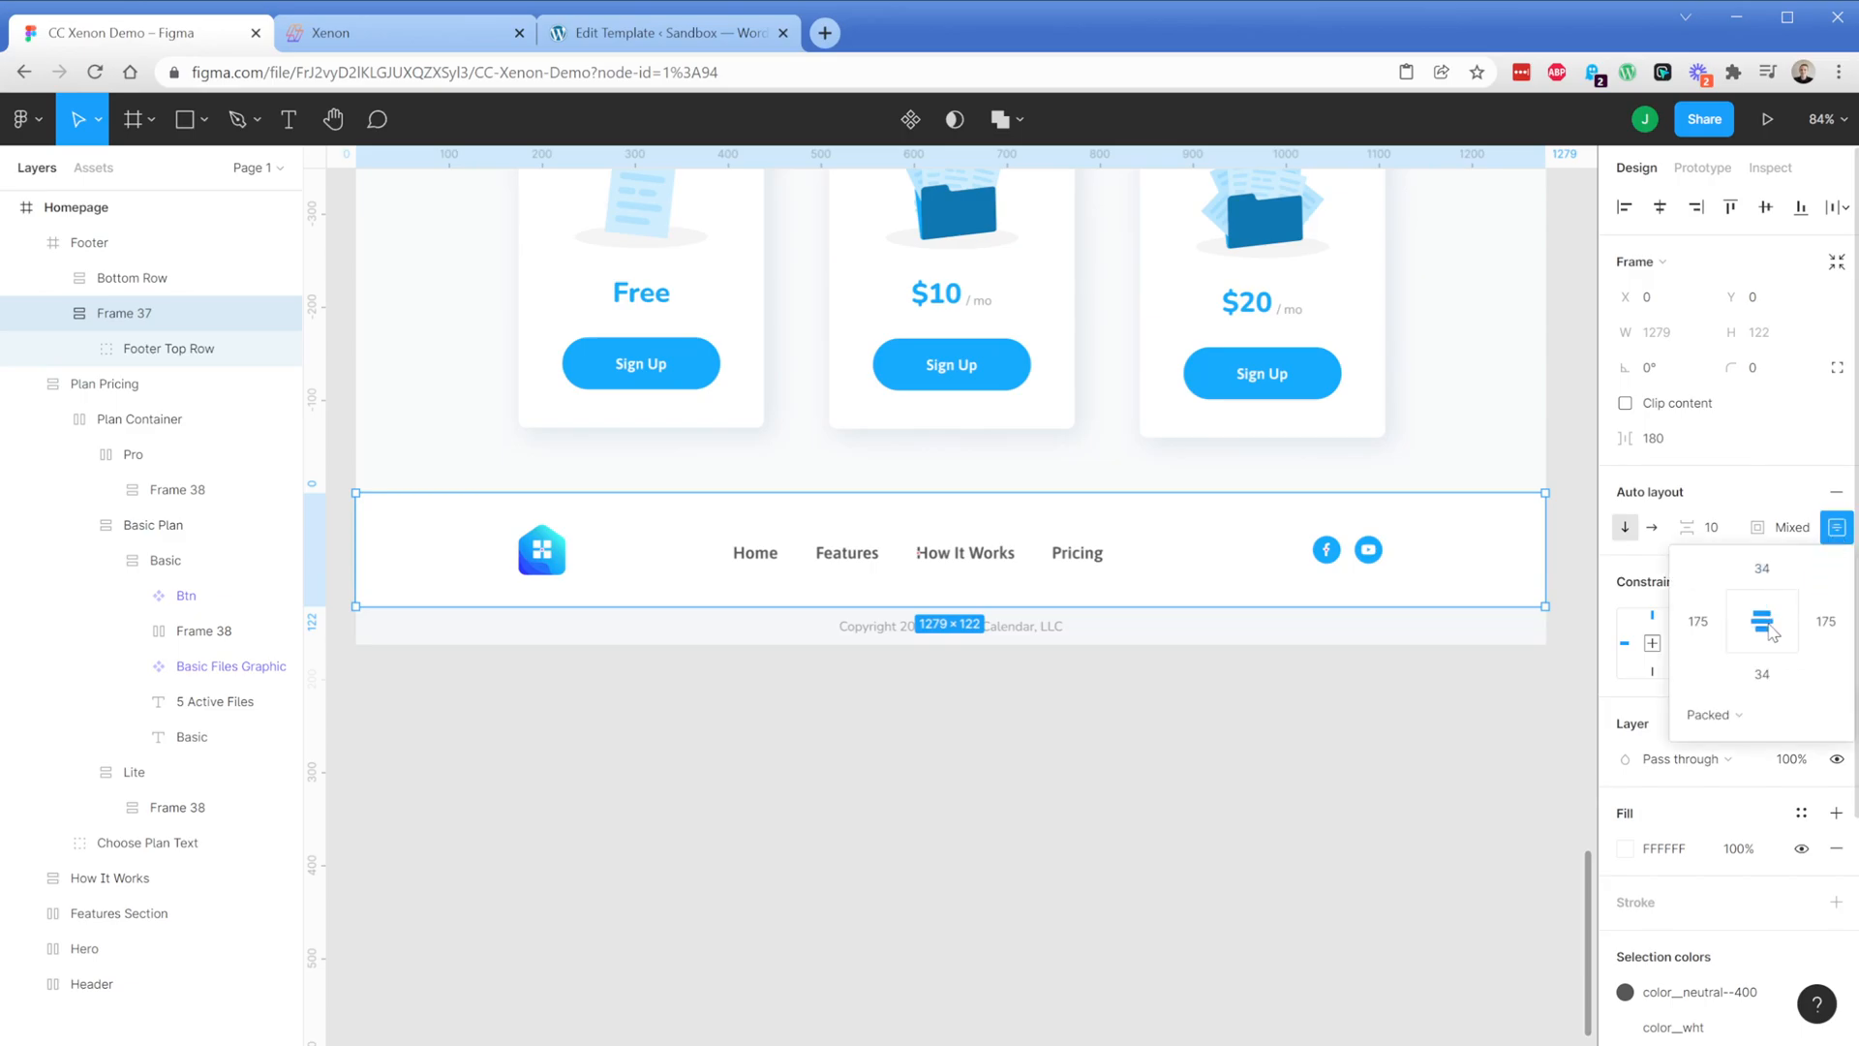
Apply horizontal auto layout to Footer Top Row, set its item spacing to 0, and switch the distribution to Space between
click(192, 360)
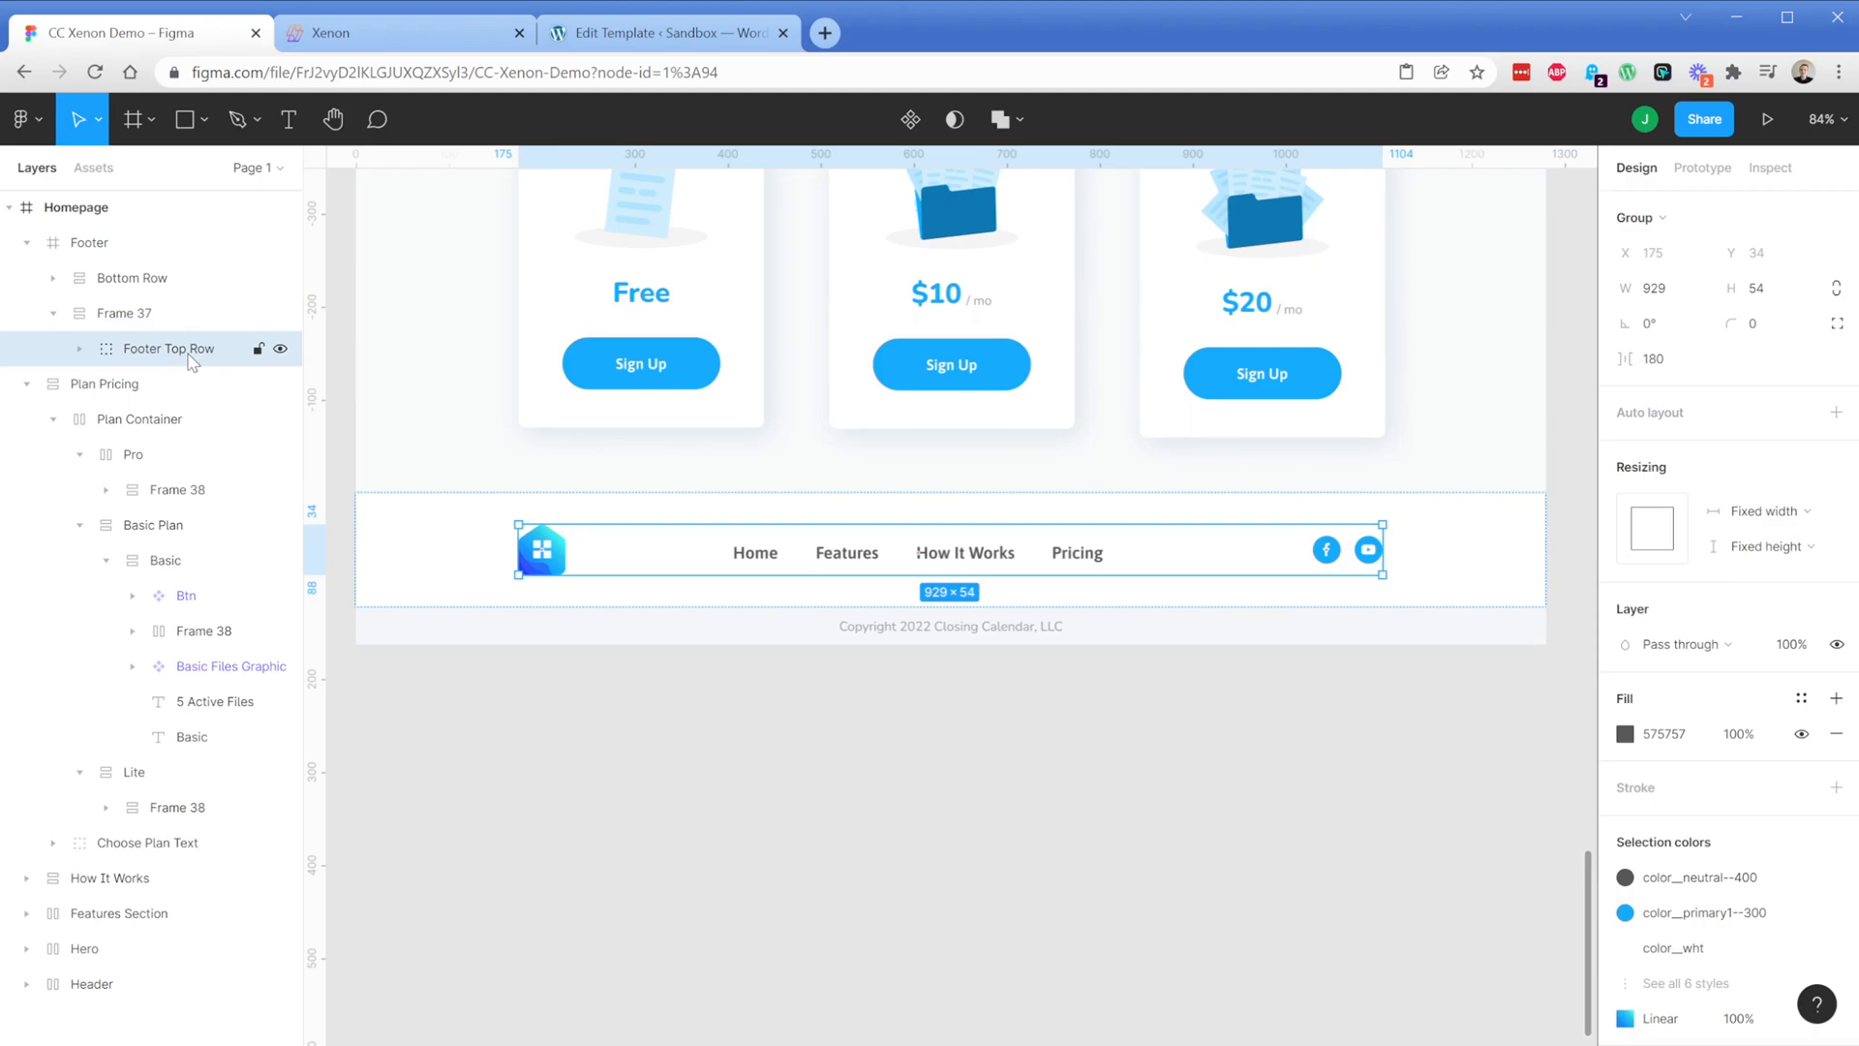
key(shift+a)
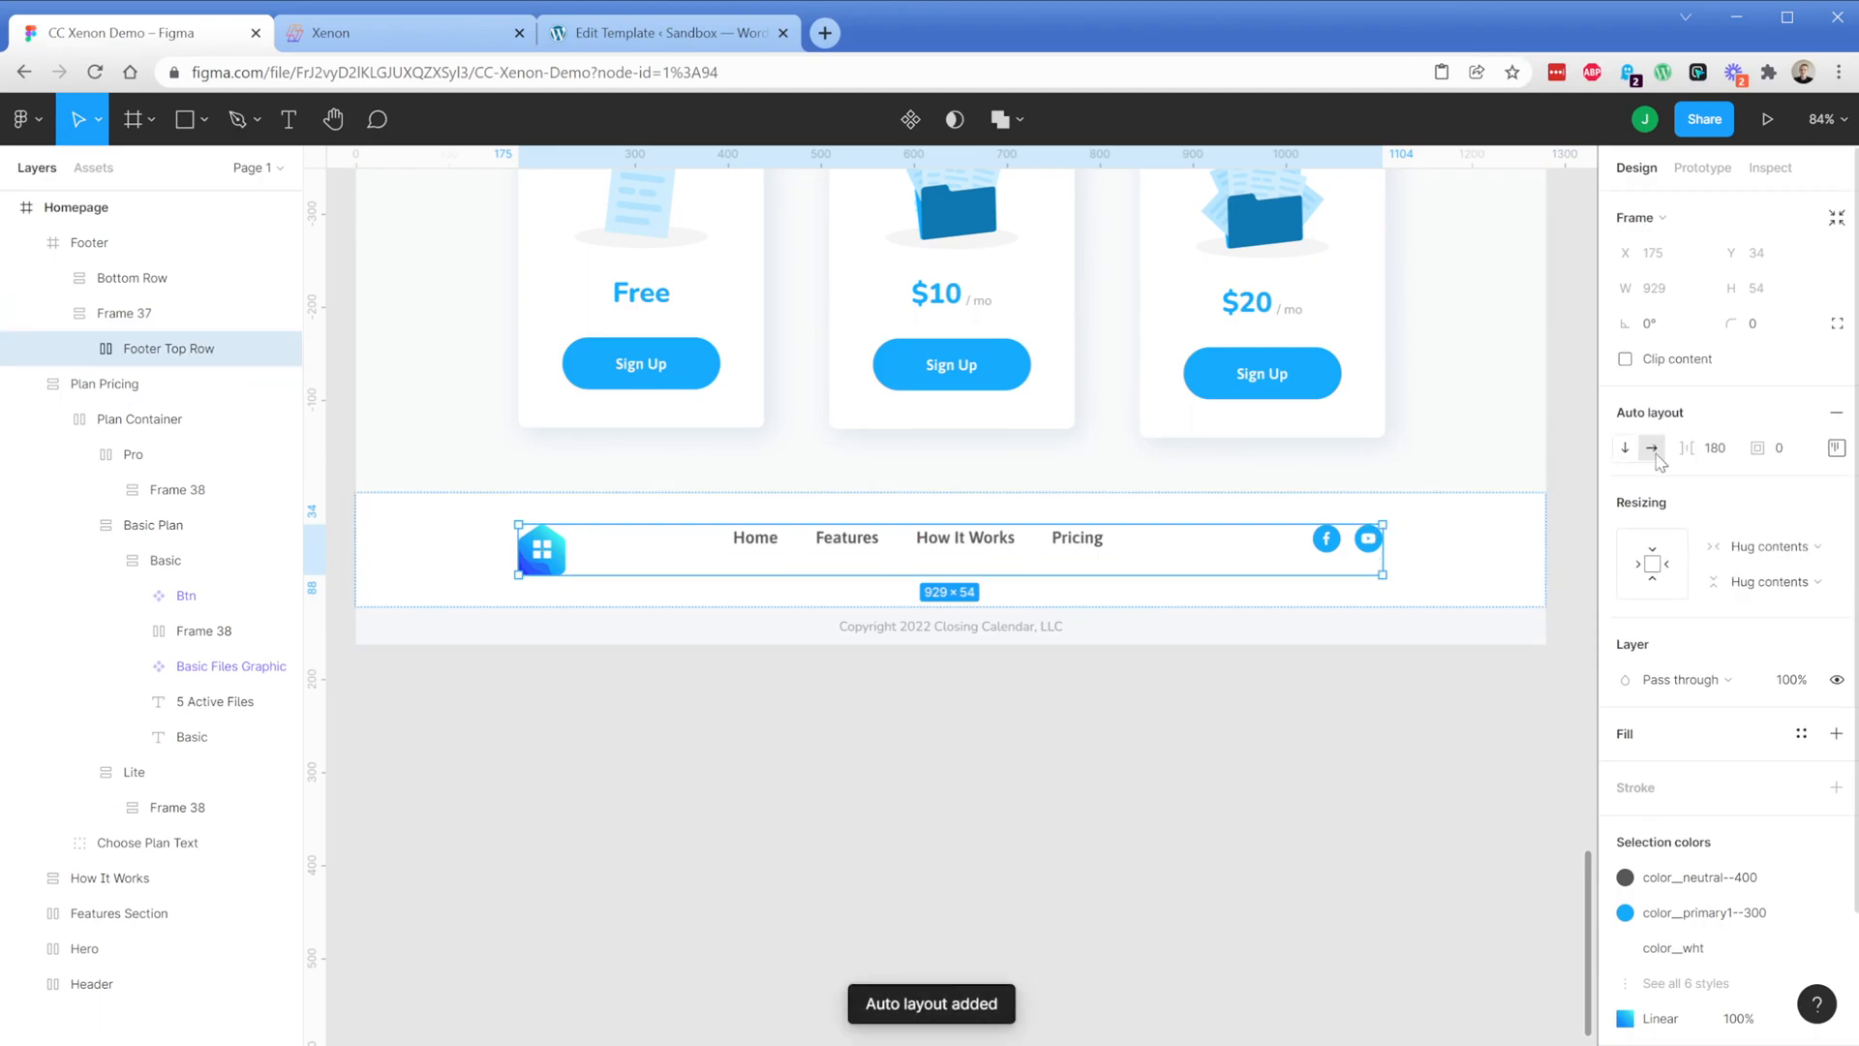
click(1713, 465)
text(0)
key(Return)
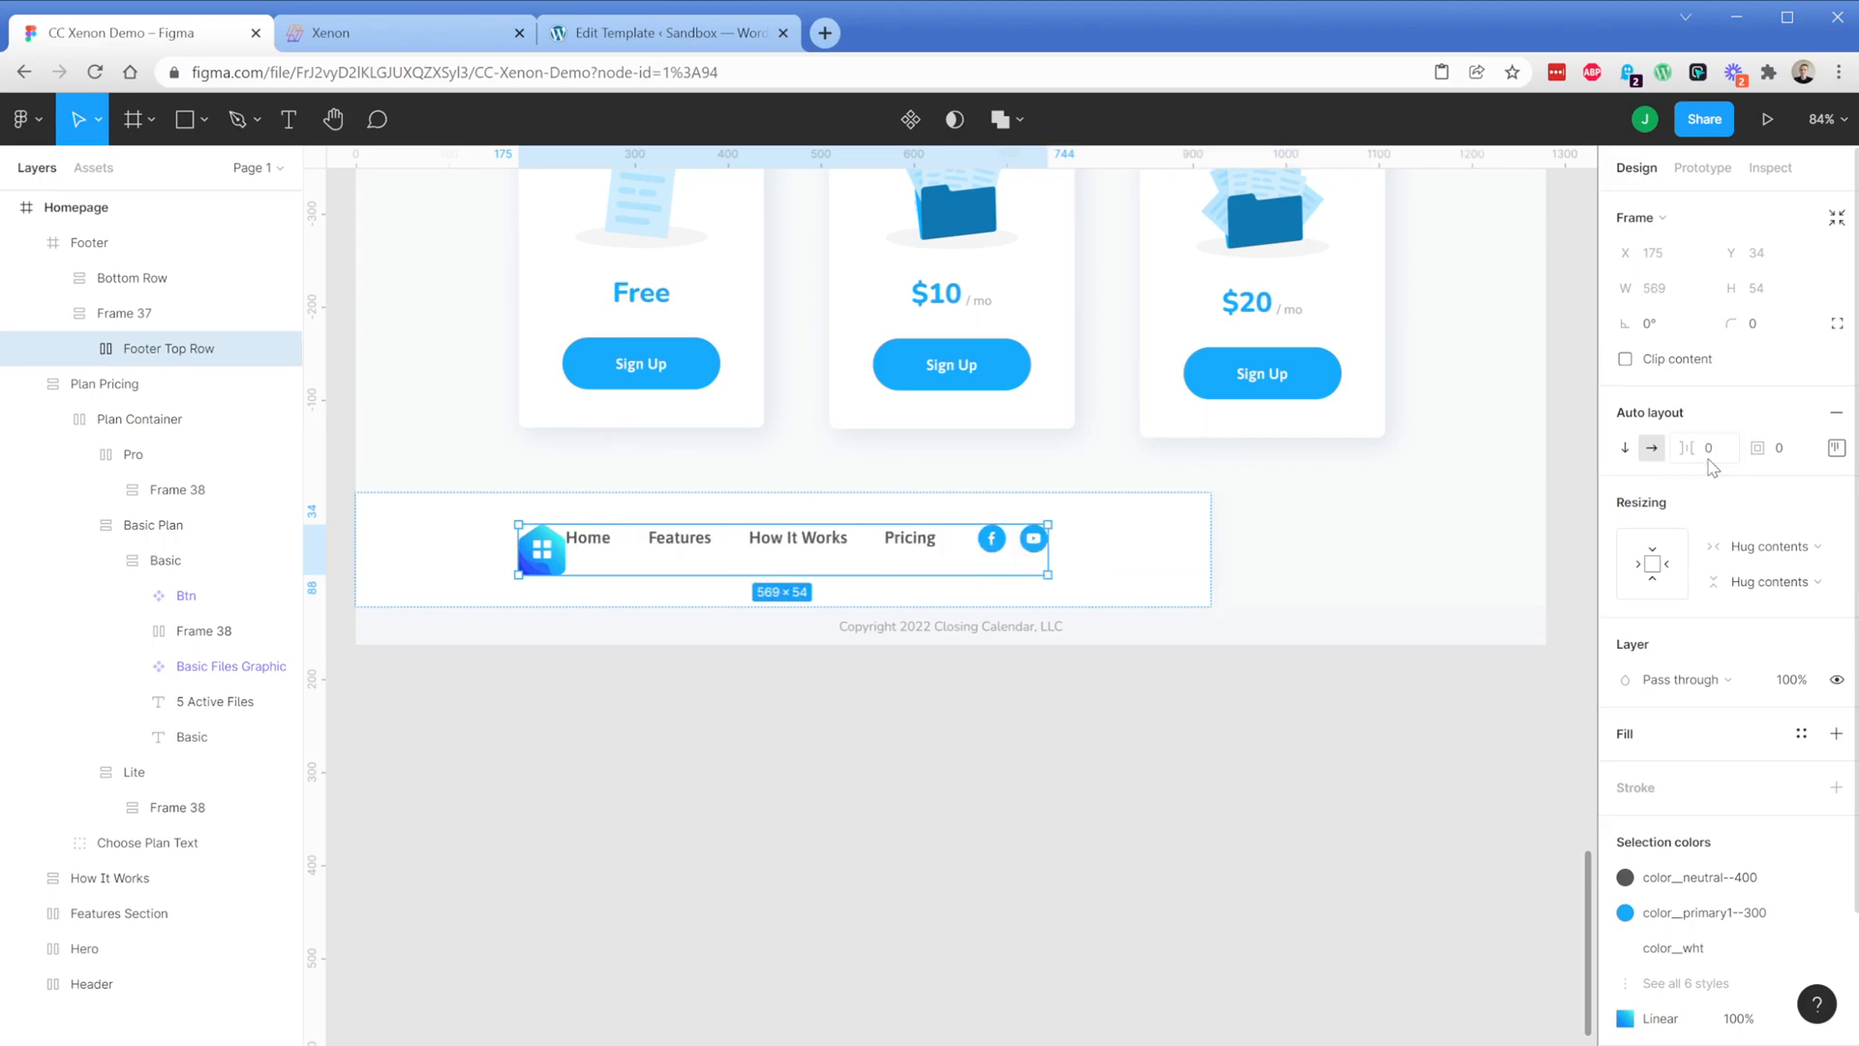
click(1837, 448)
click(1734, 635)
click(1770, 664)
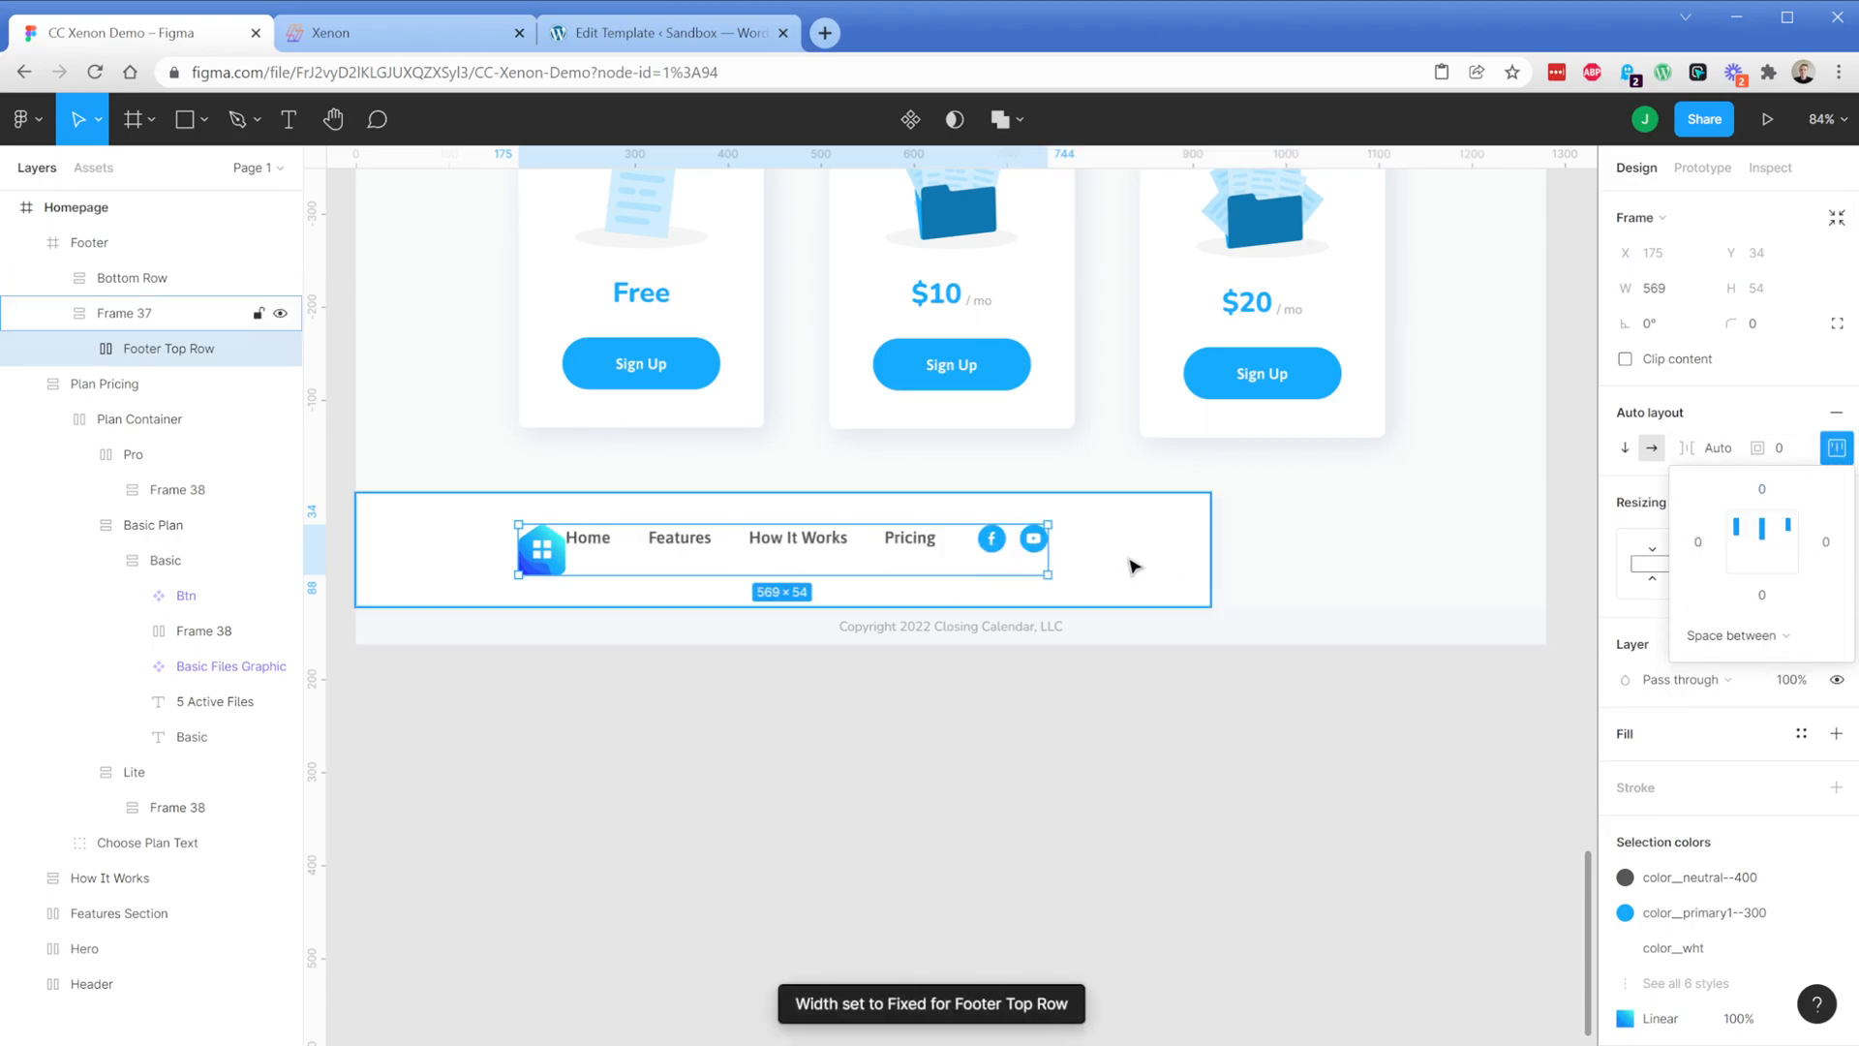
Widen the frame around Footer Top Row to 1280 and set the row's width to Fill container
click(1200, 539)
drag(1211, 542, 1543, 566)
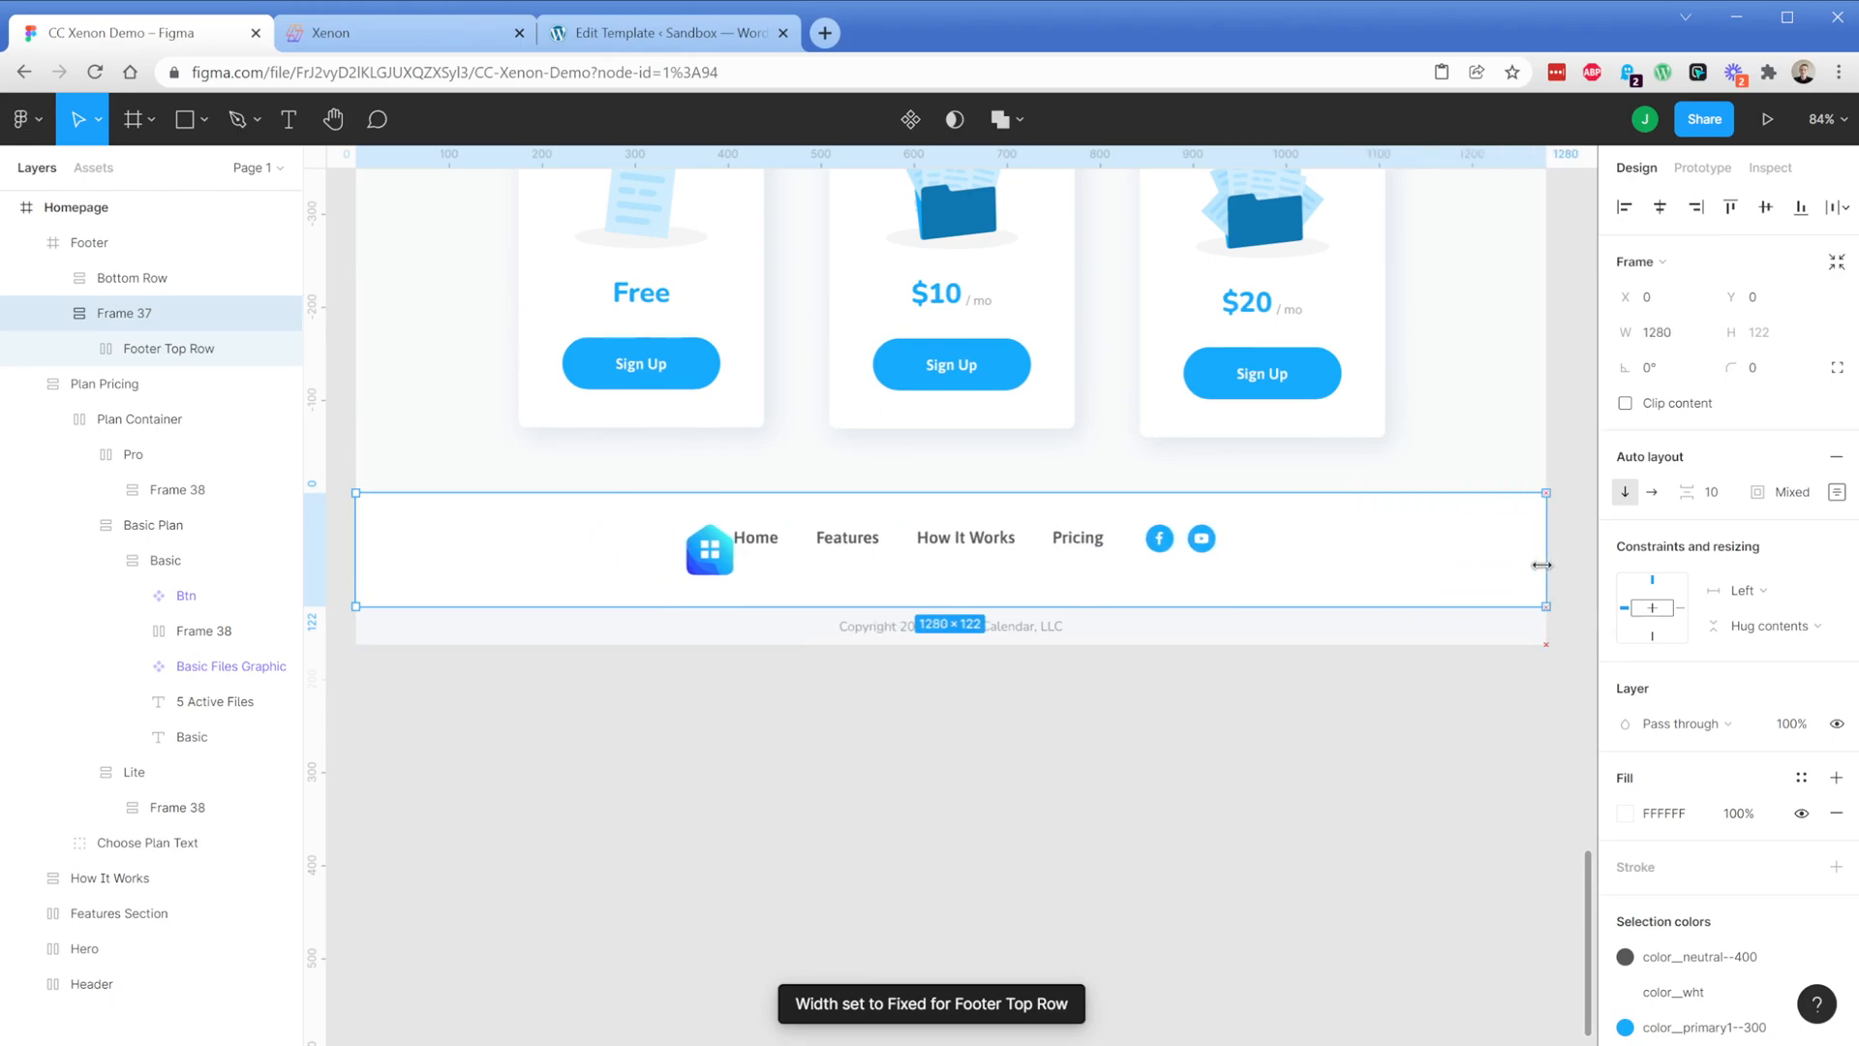
key(Return)
drag(1401, 559, 1539, 558)
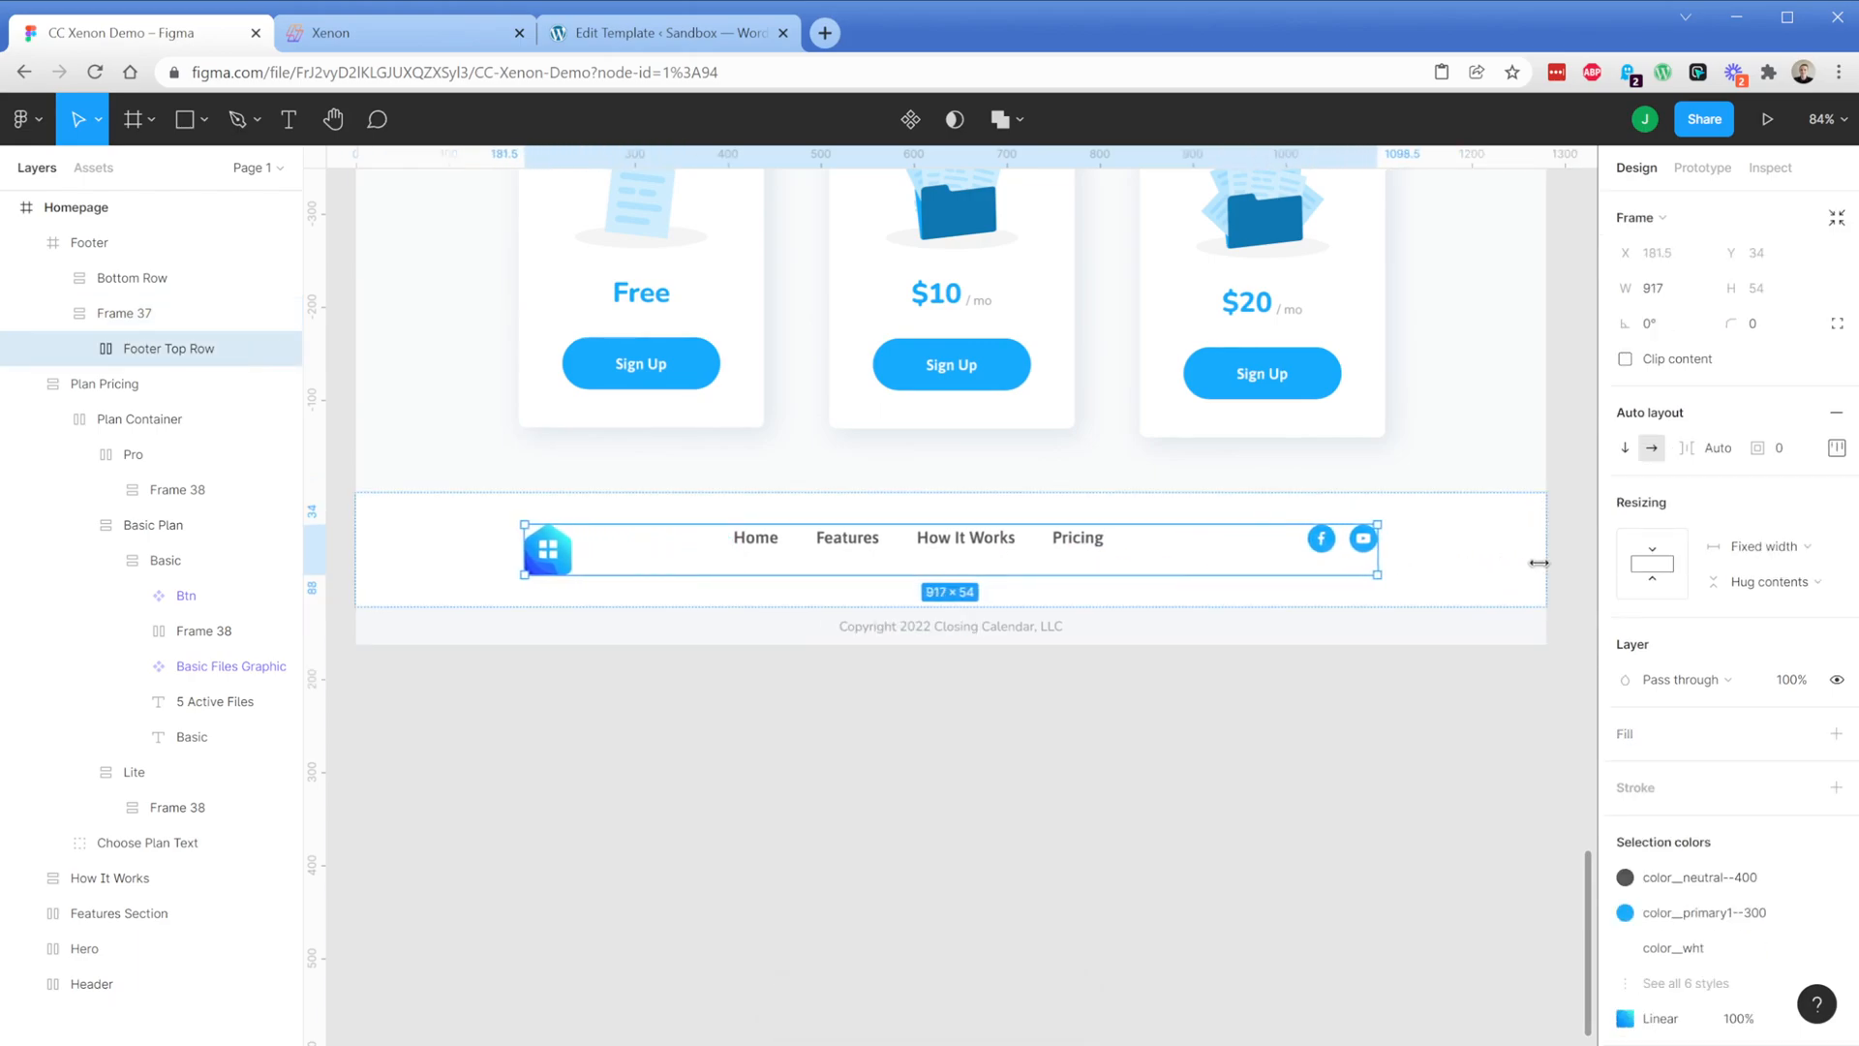
click(1777, 567)
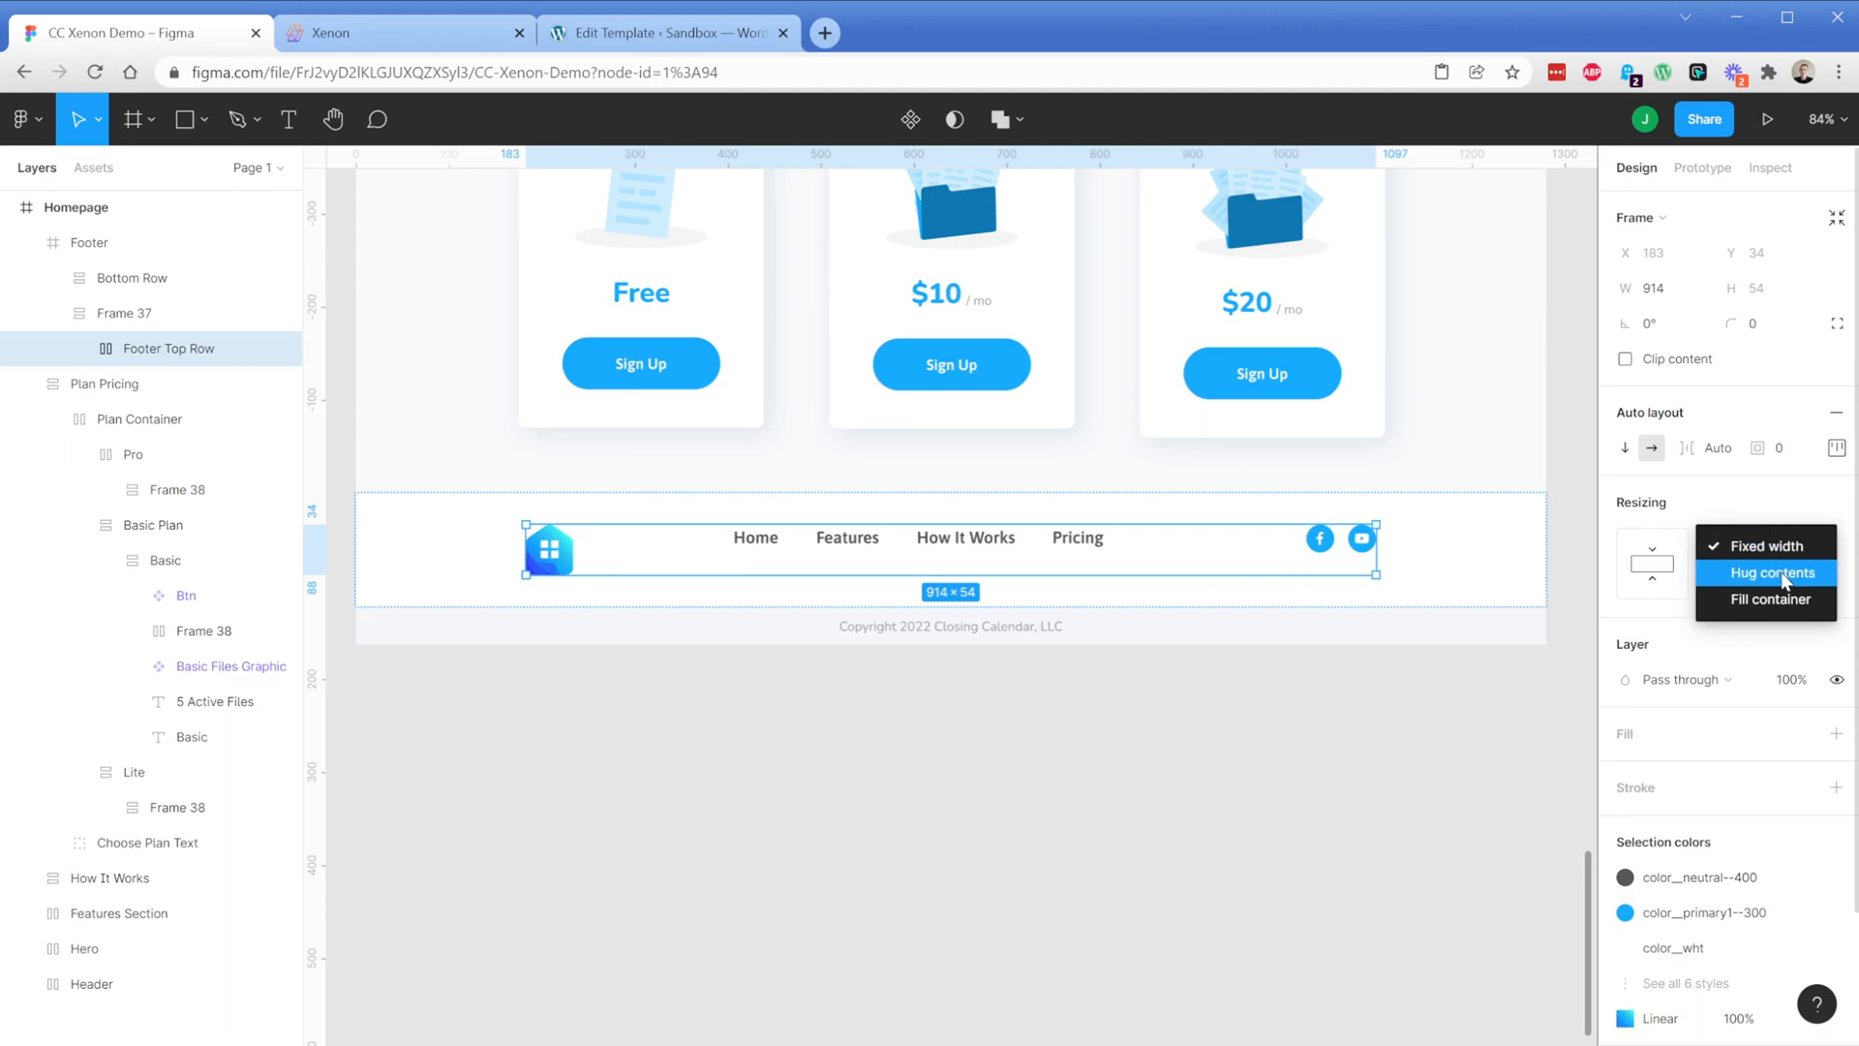
click(1785, 599)
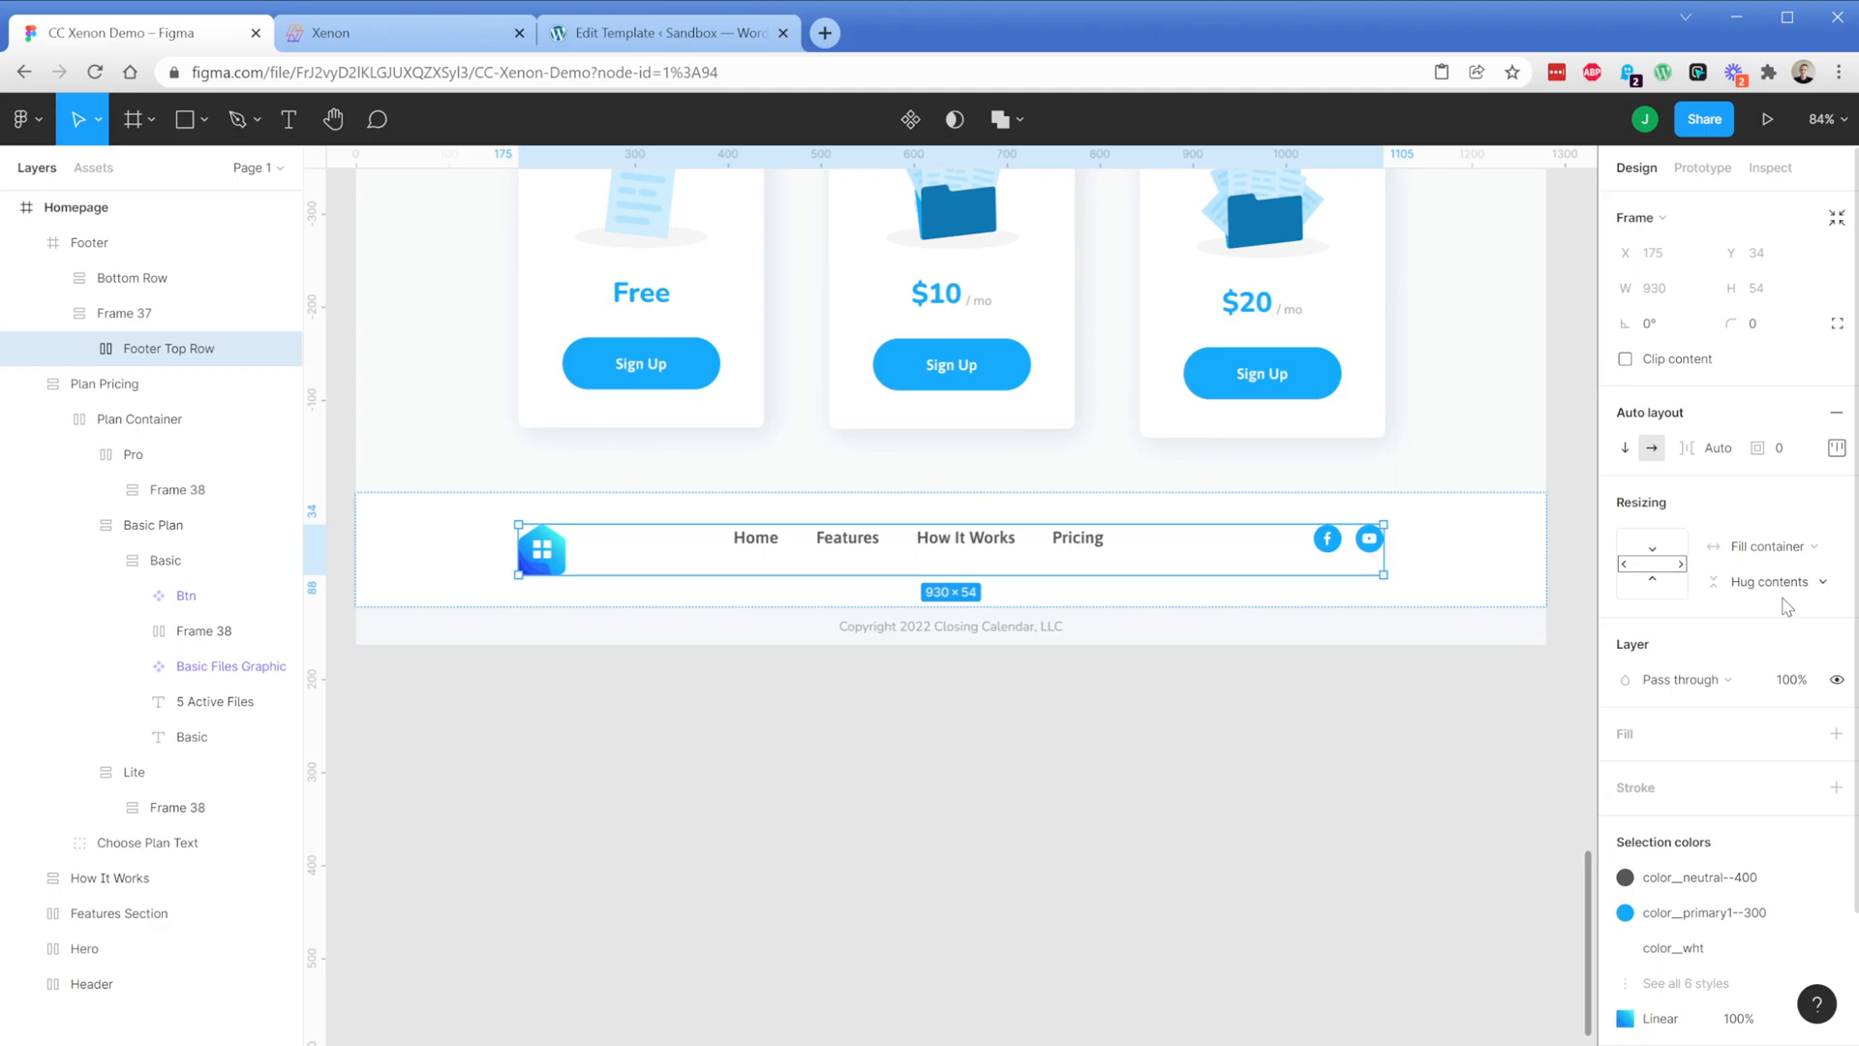
Centre the items in Footer Top Row vertically and expand the row's layers
click(1837, 448)
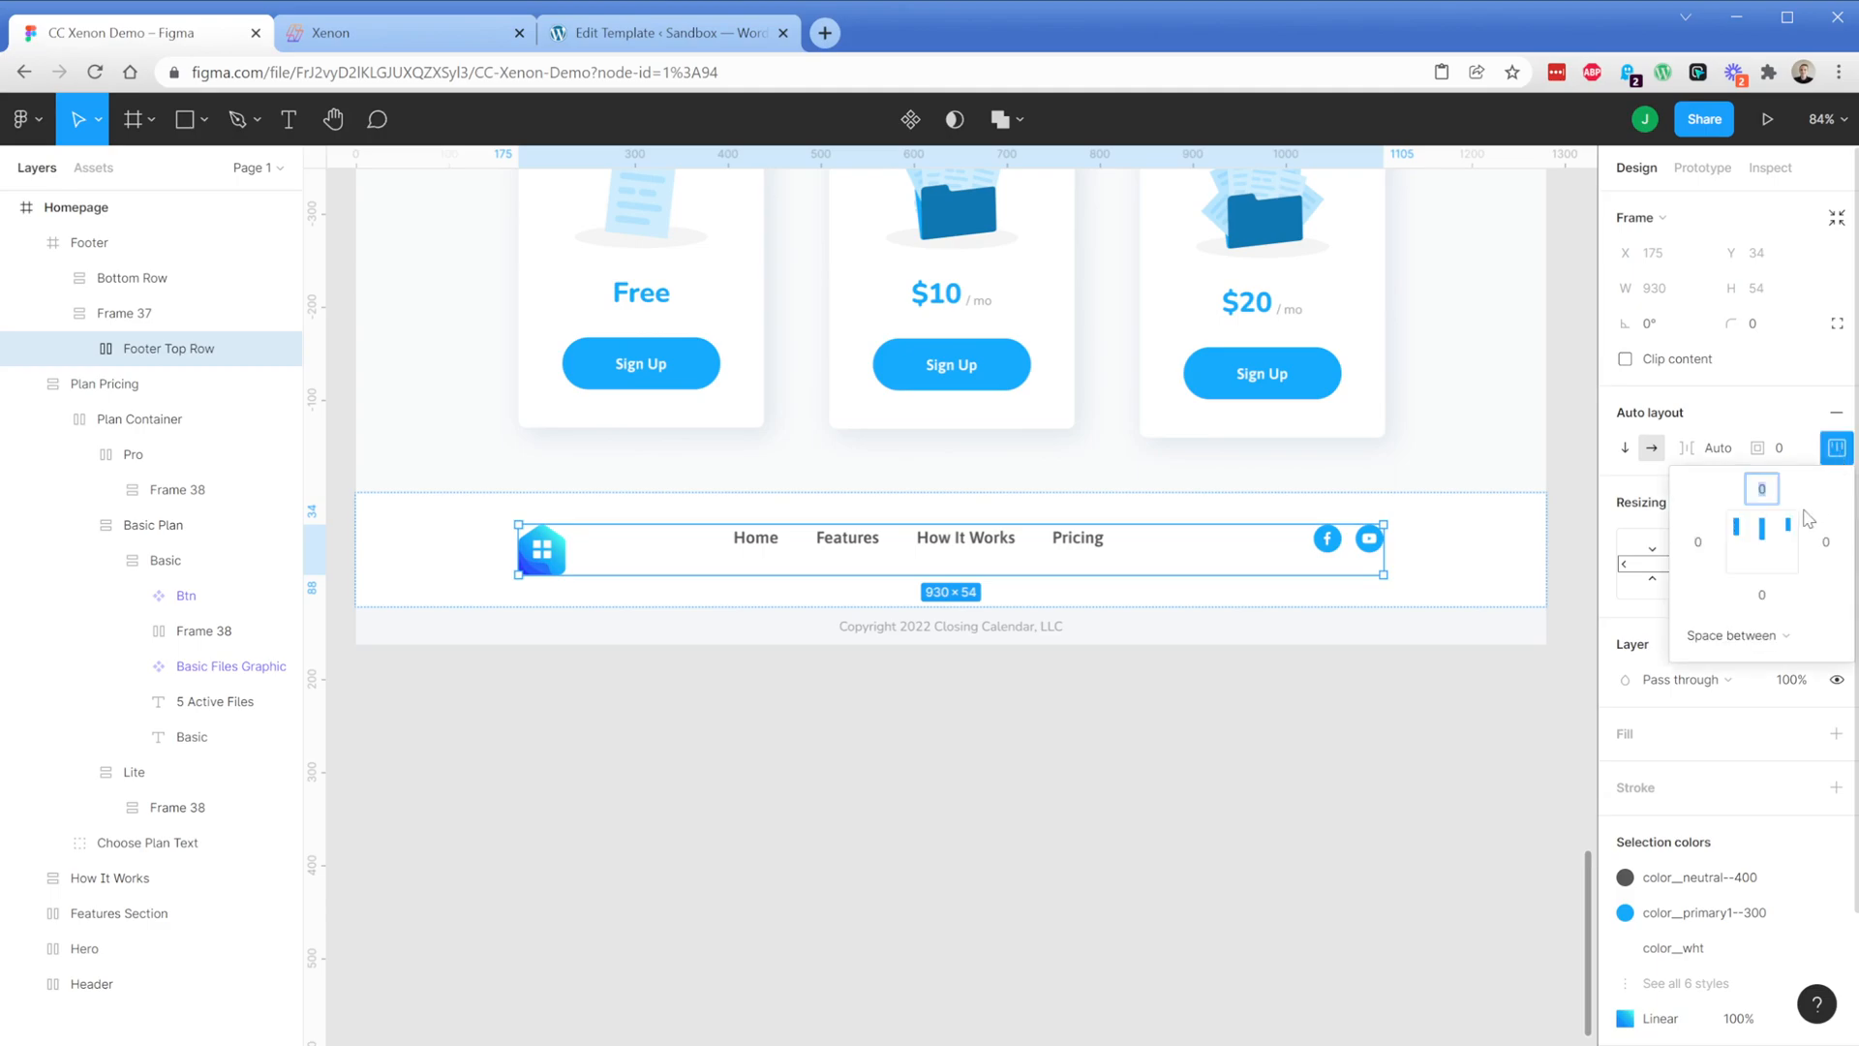
click(1764, 548)
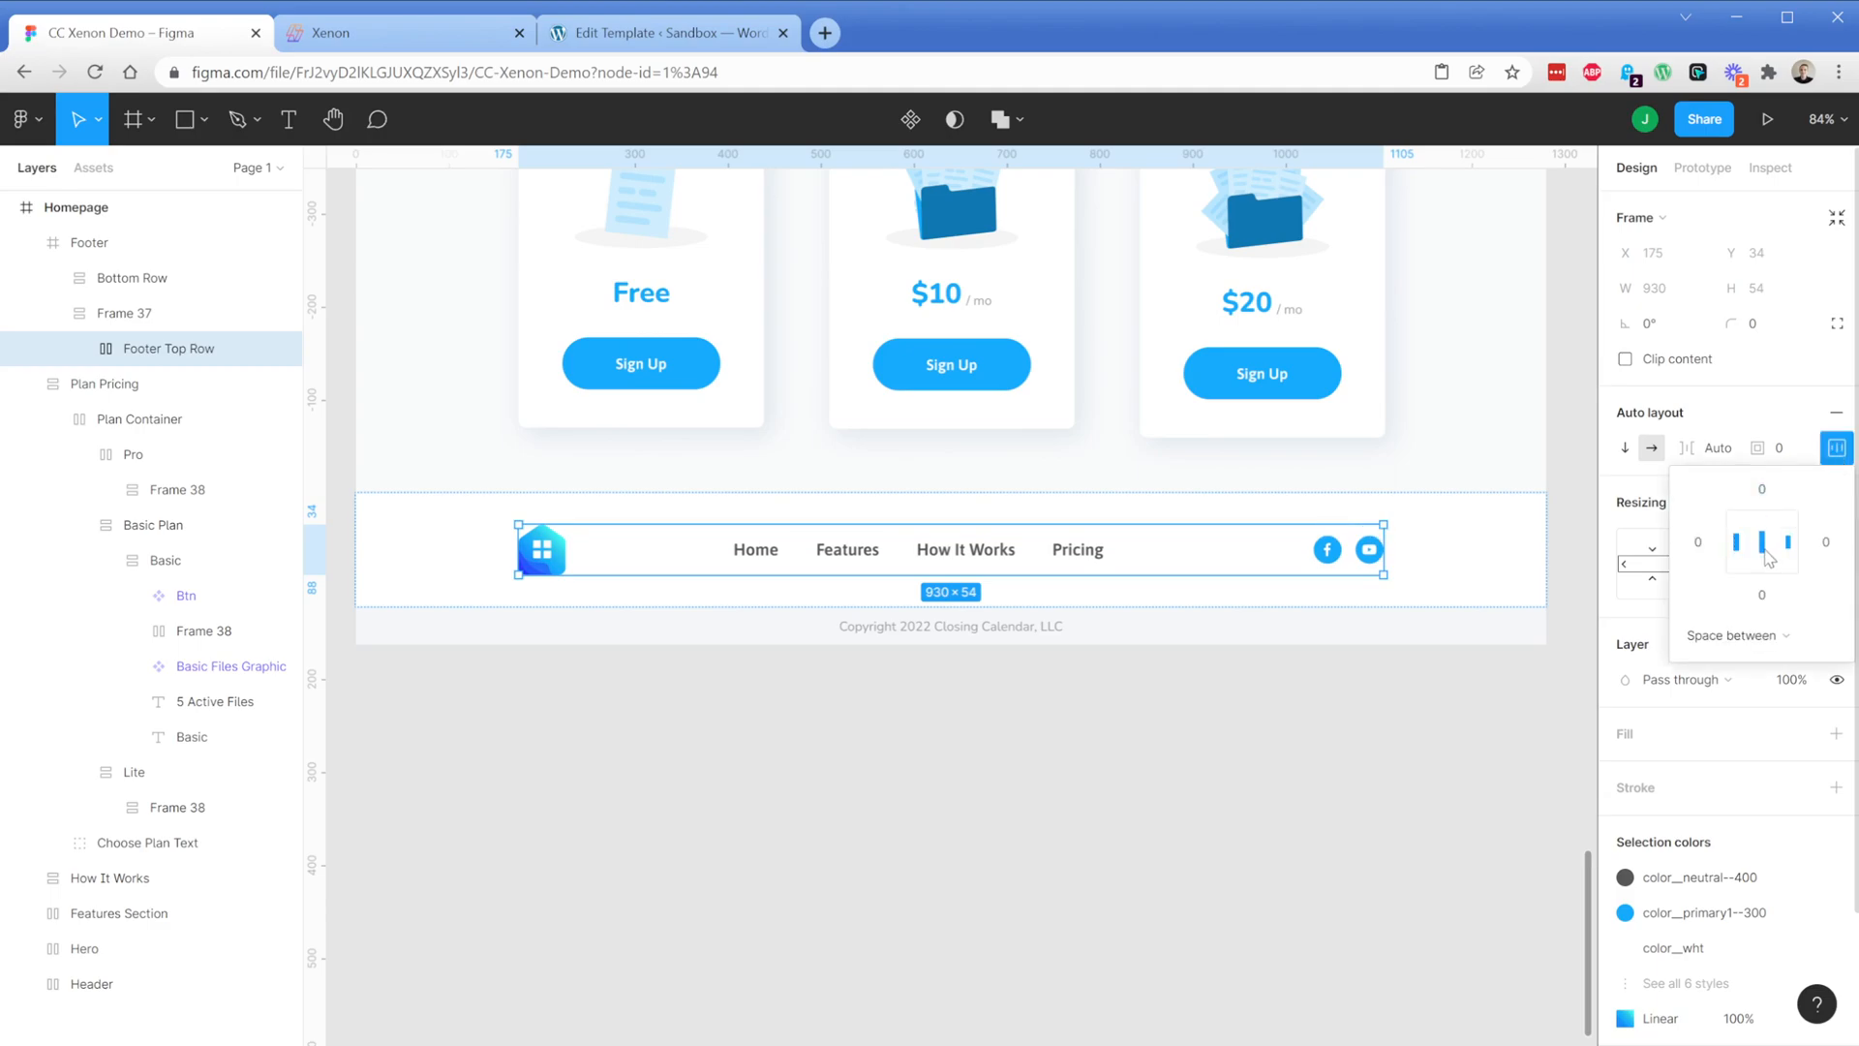
click(79, 349)
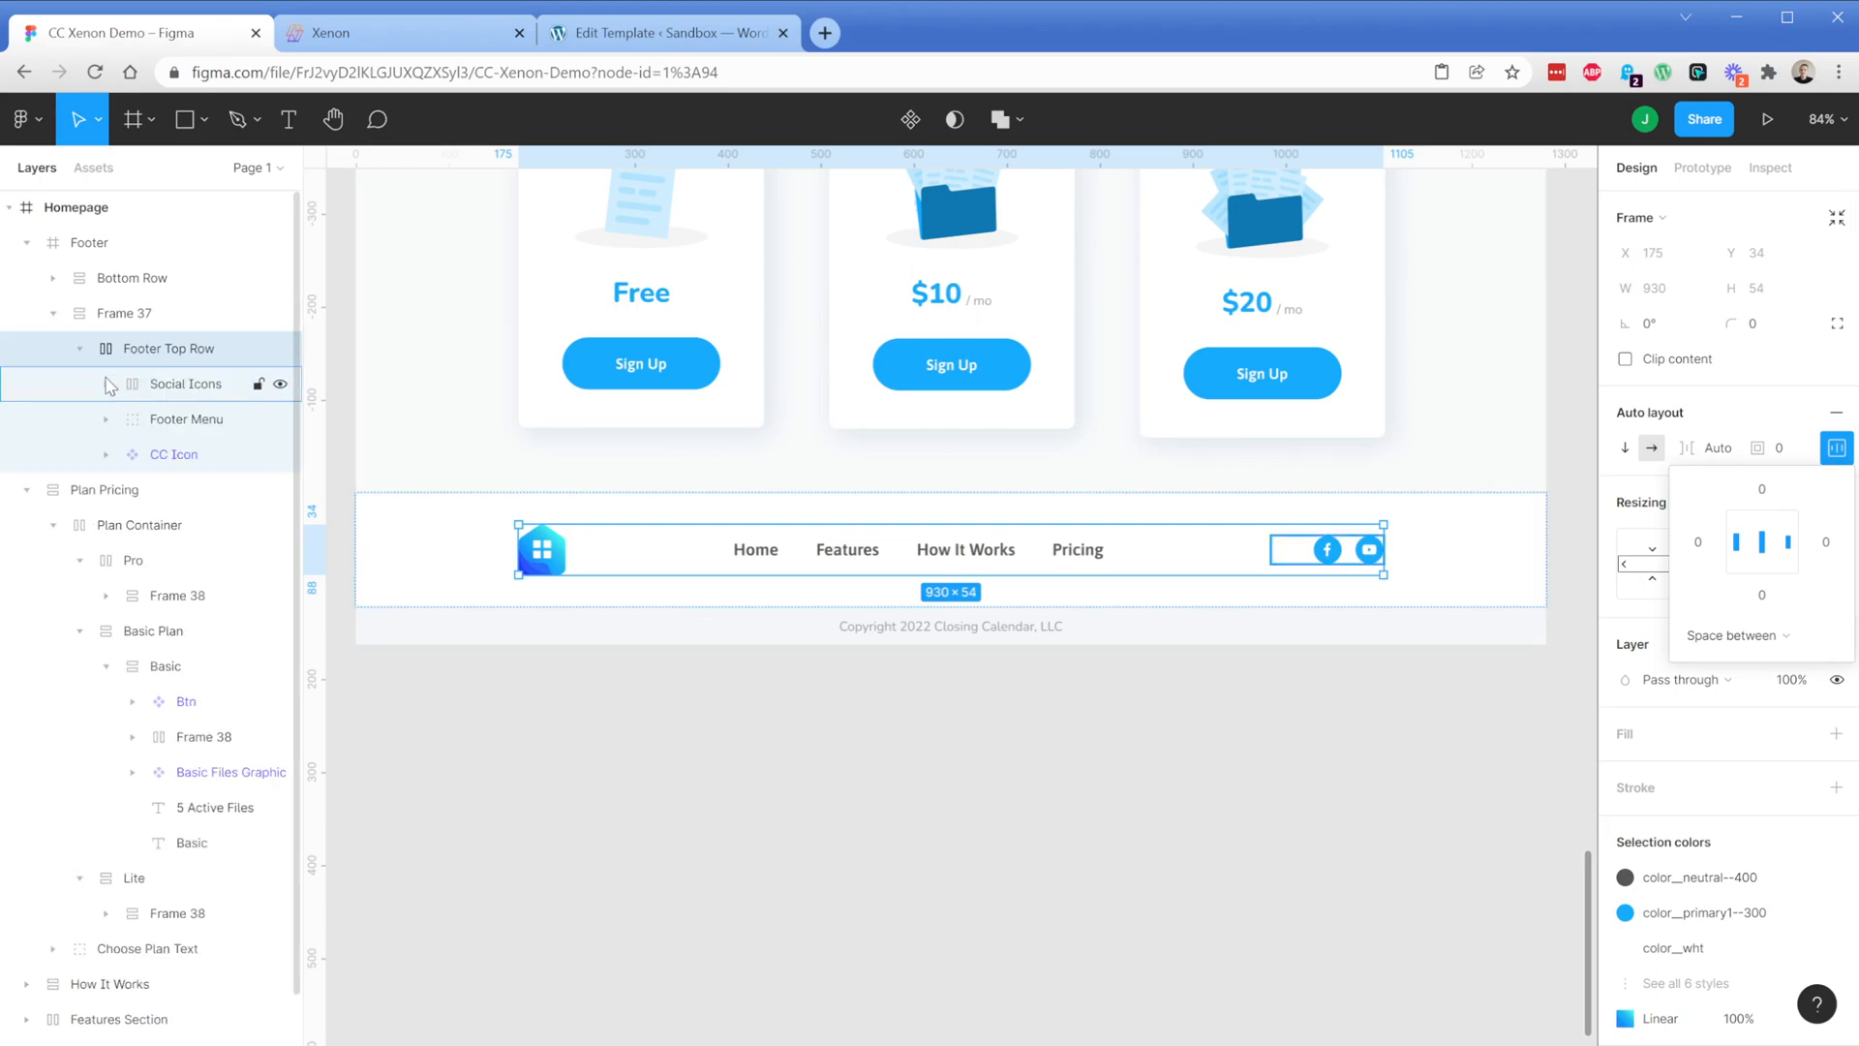
Convert the Footer Menu group into a horizontal auto layout frame and centre its items
click(153, 389)
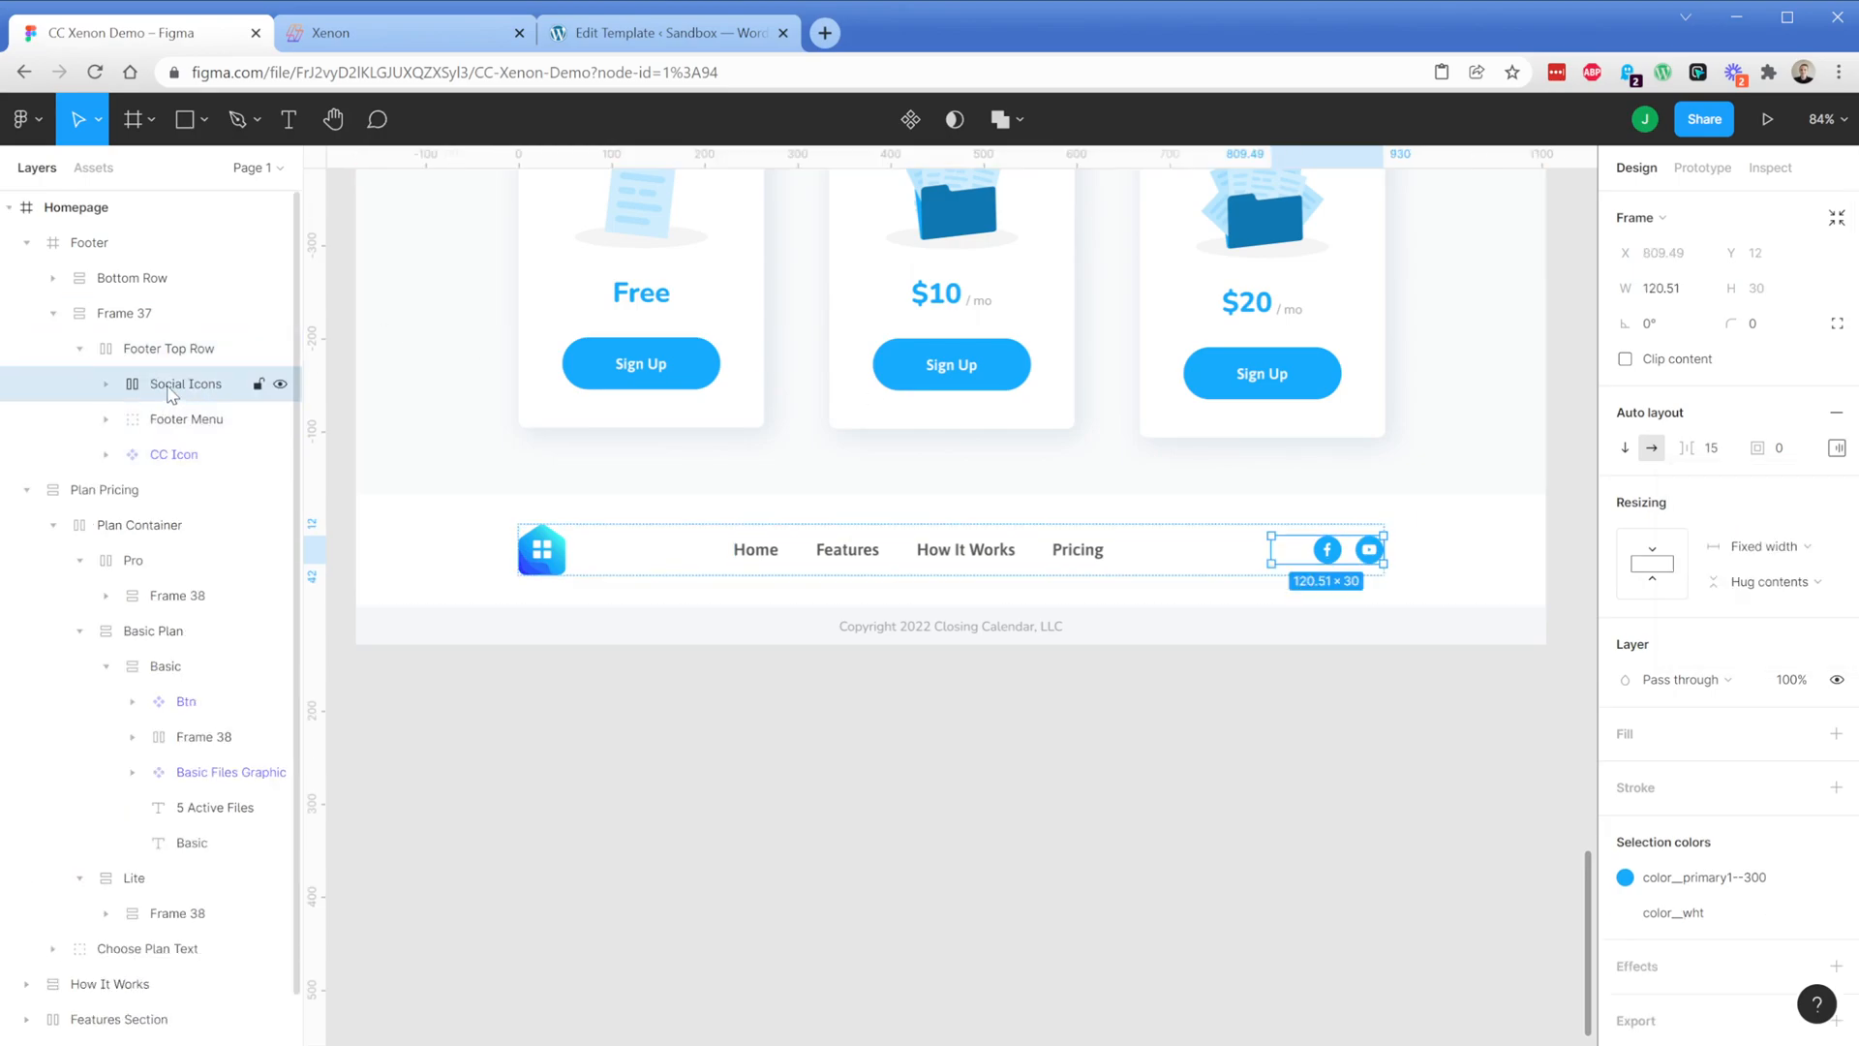
click(177, 423)
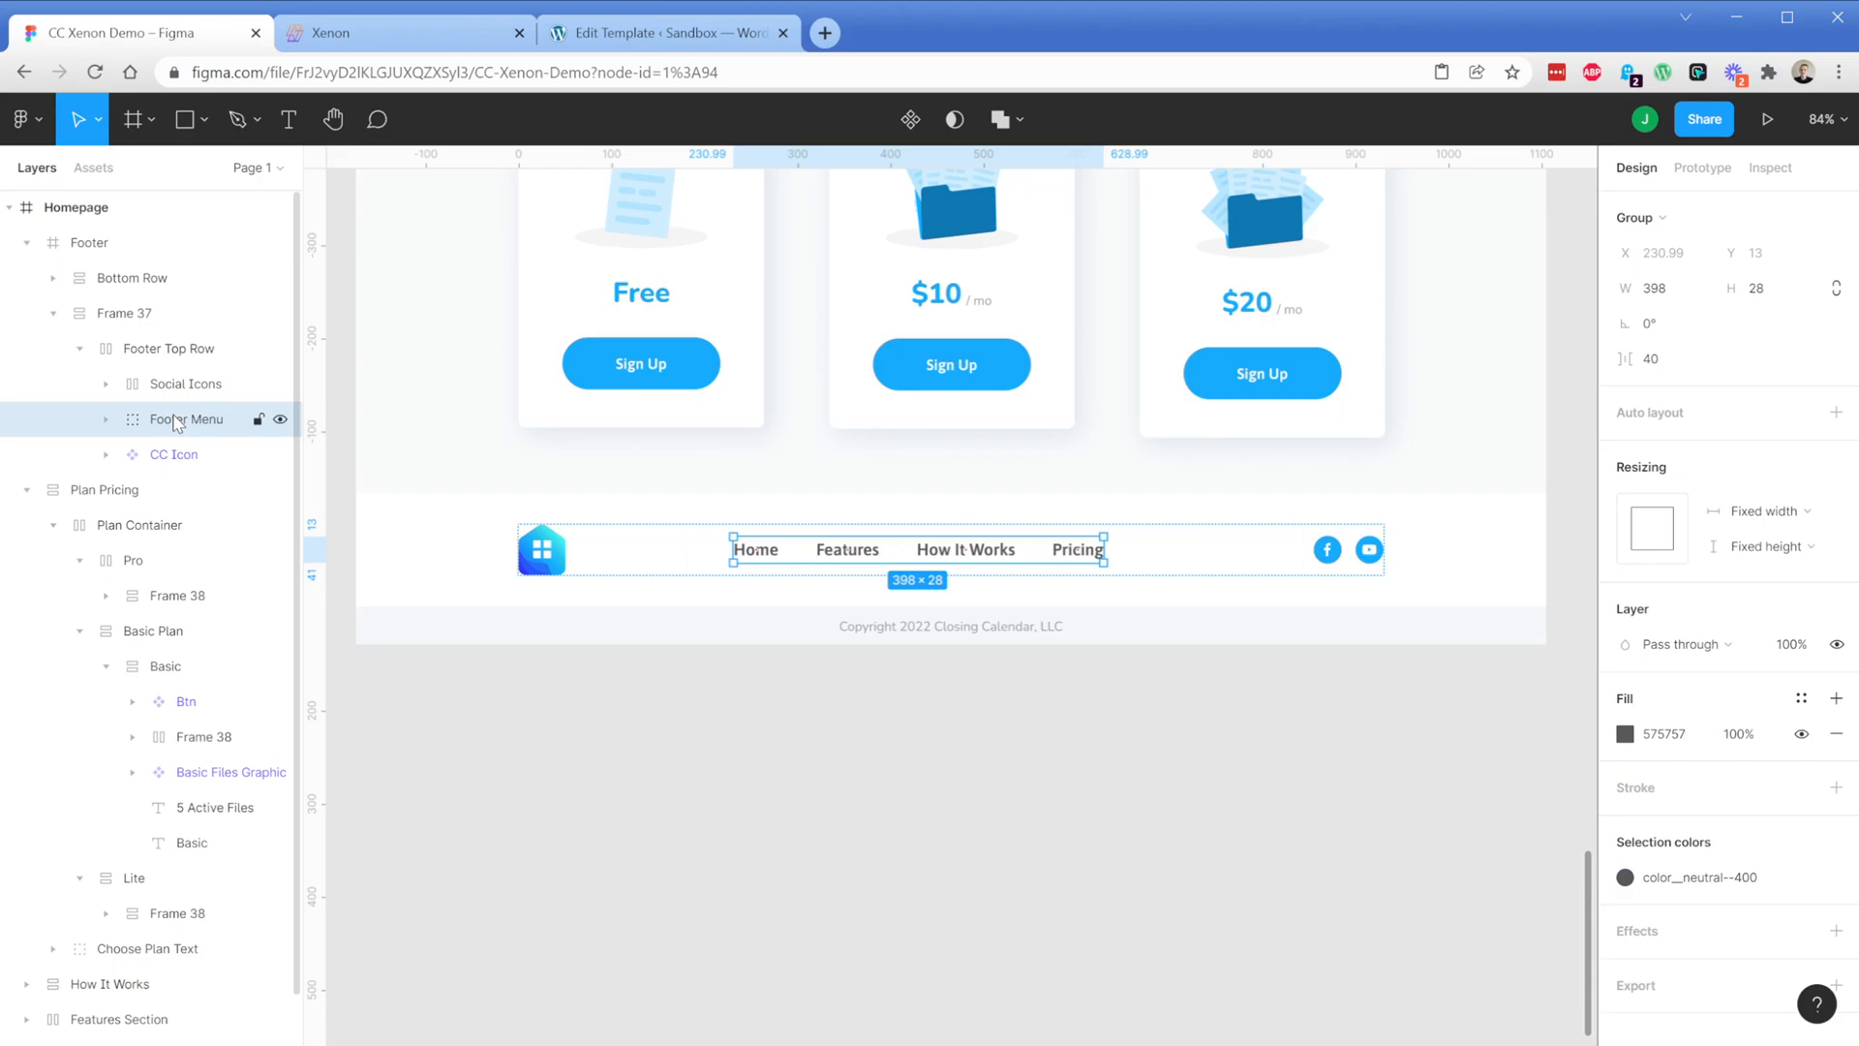
key(shift+a)
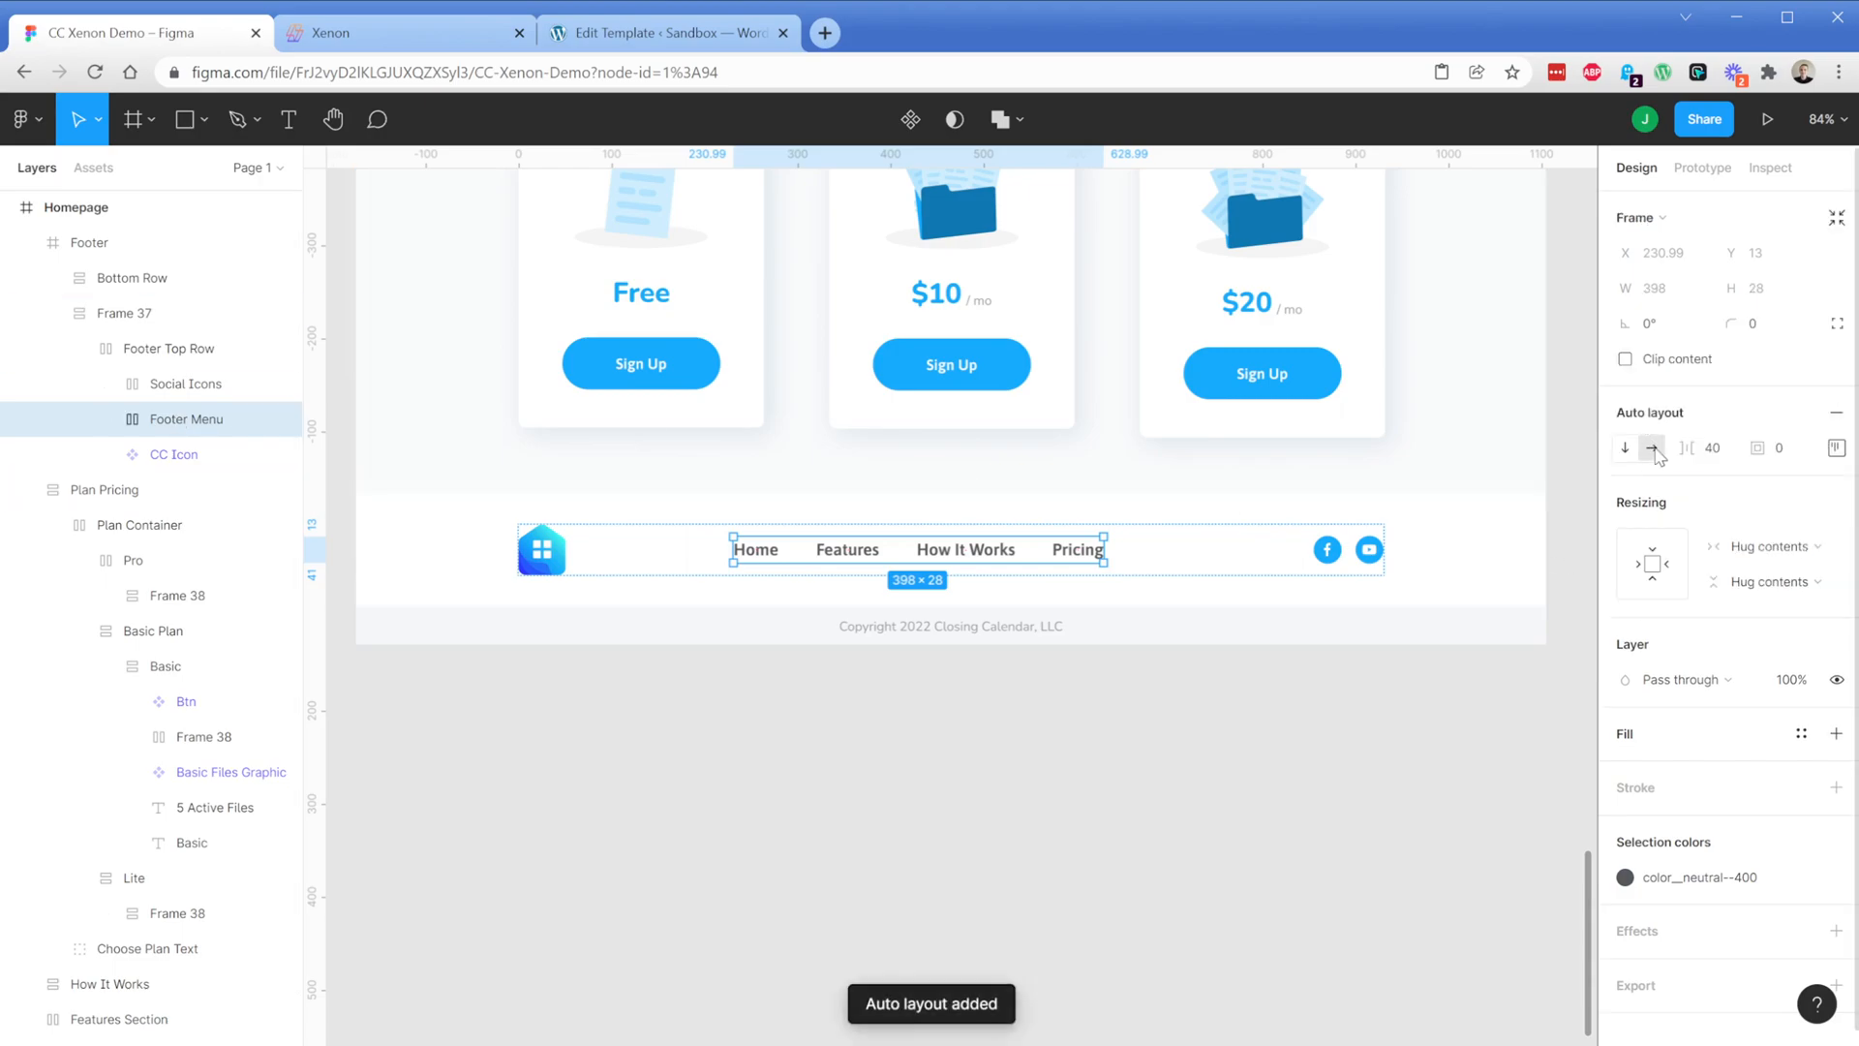
click(1836, 447)
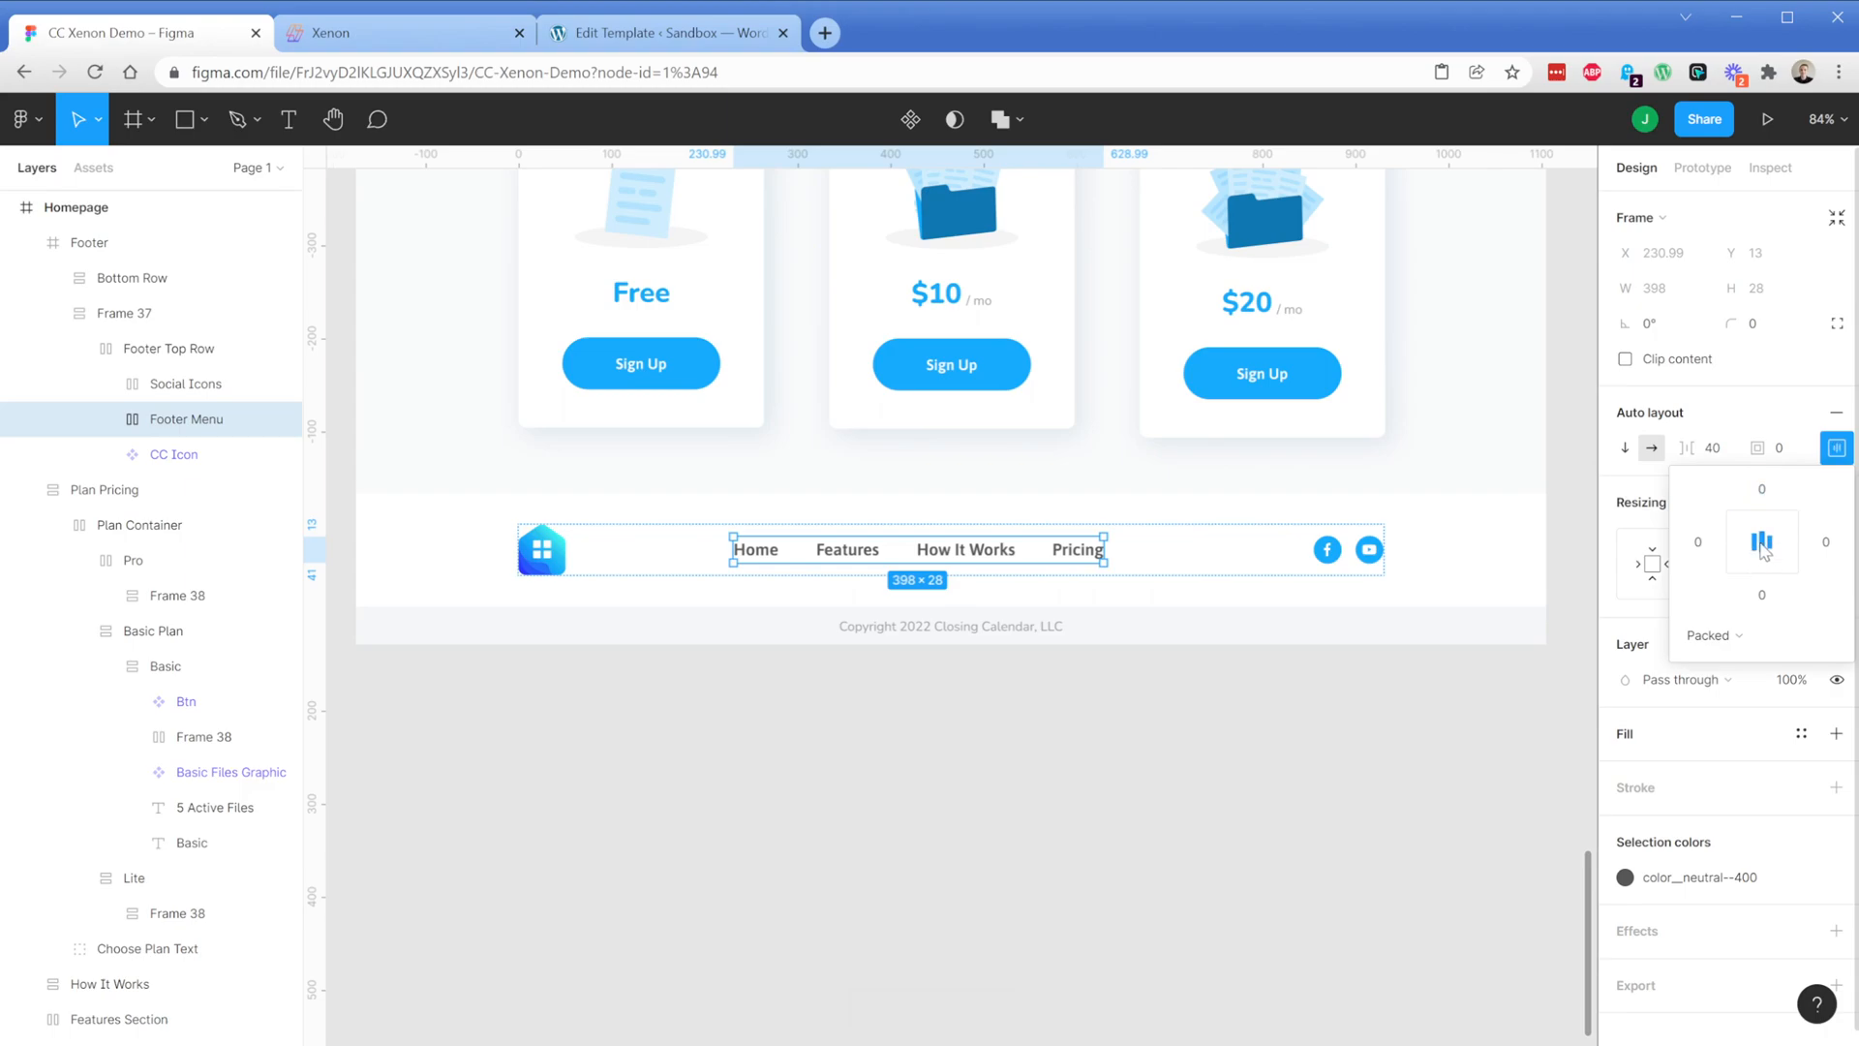
click(1211, 548)
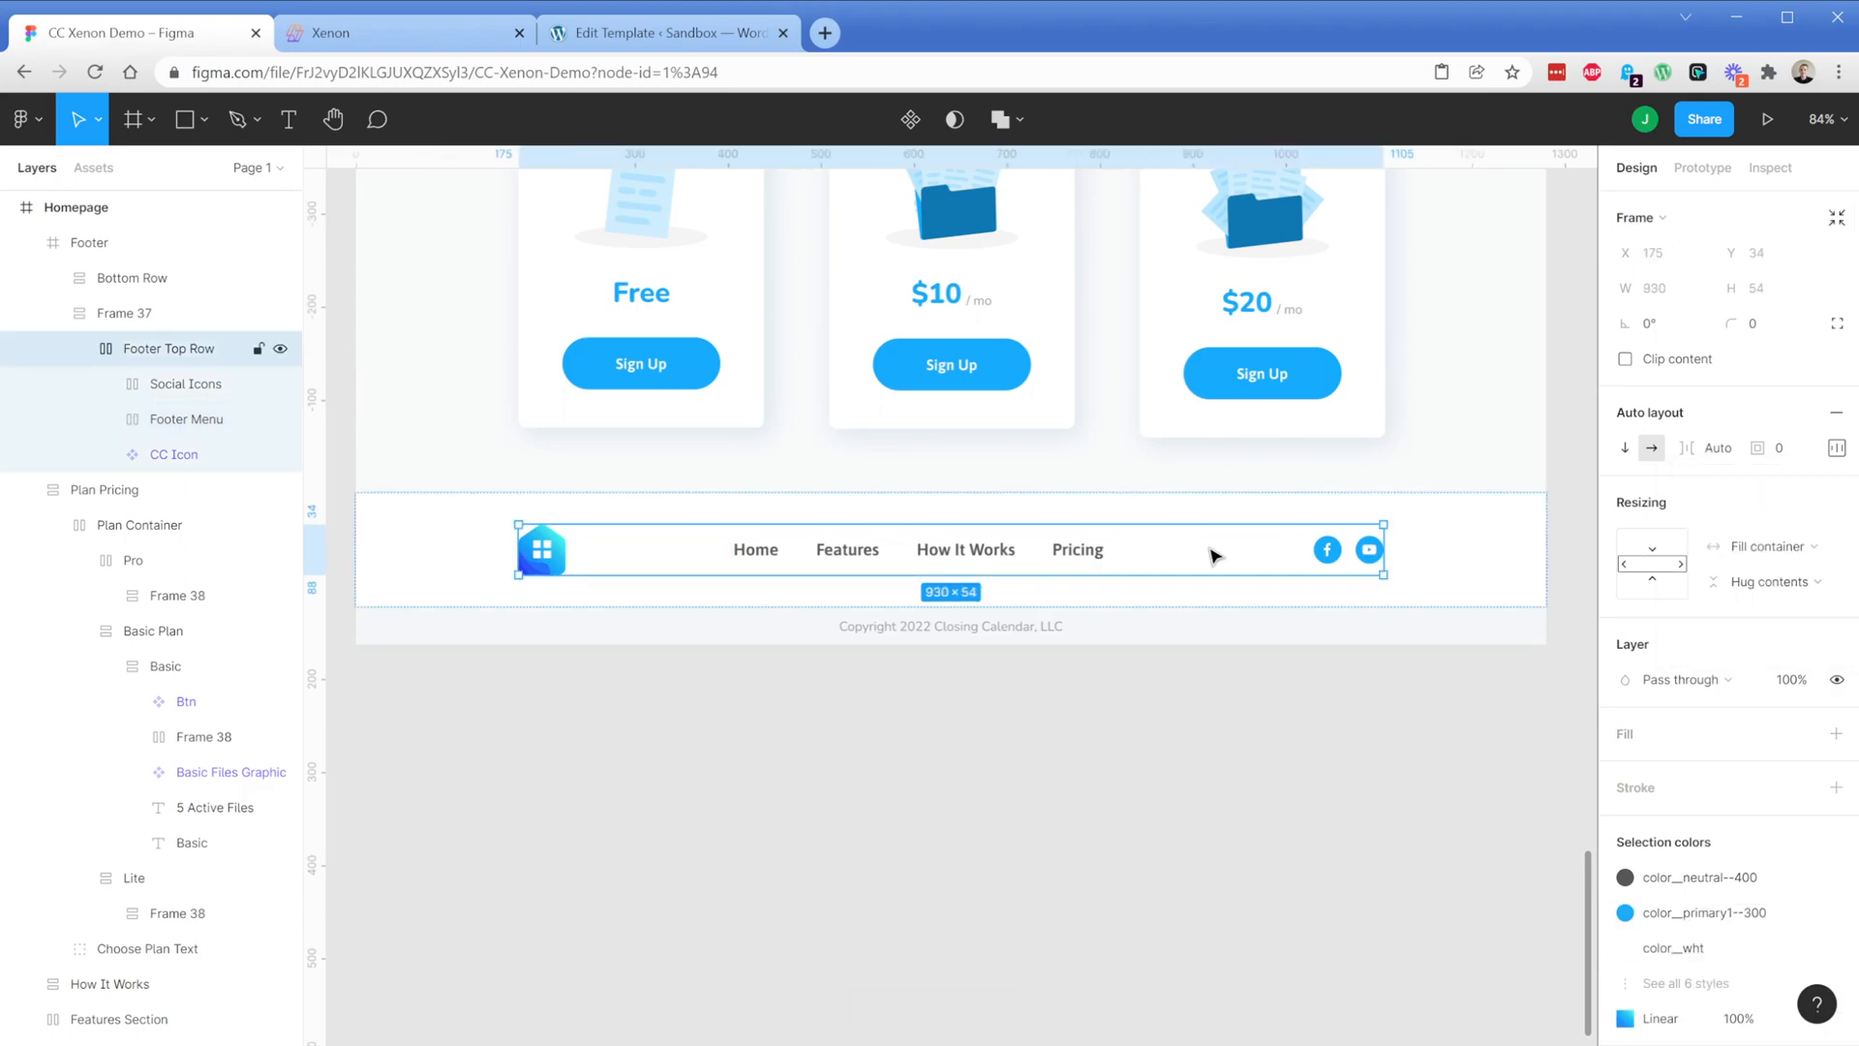
Apply vertical auto layout to the Footer frame, with item spacing 0 and centred content
click(27, 243)
click(27, 277)
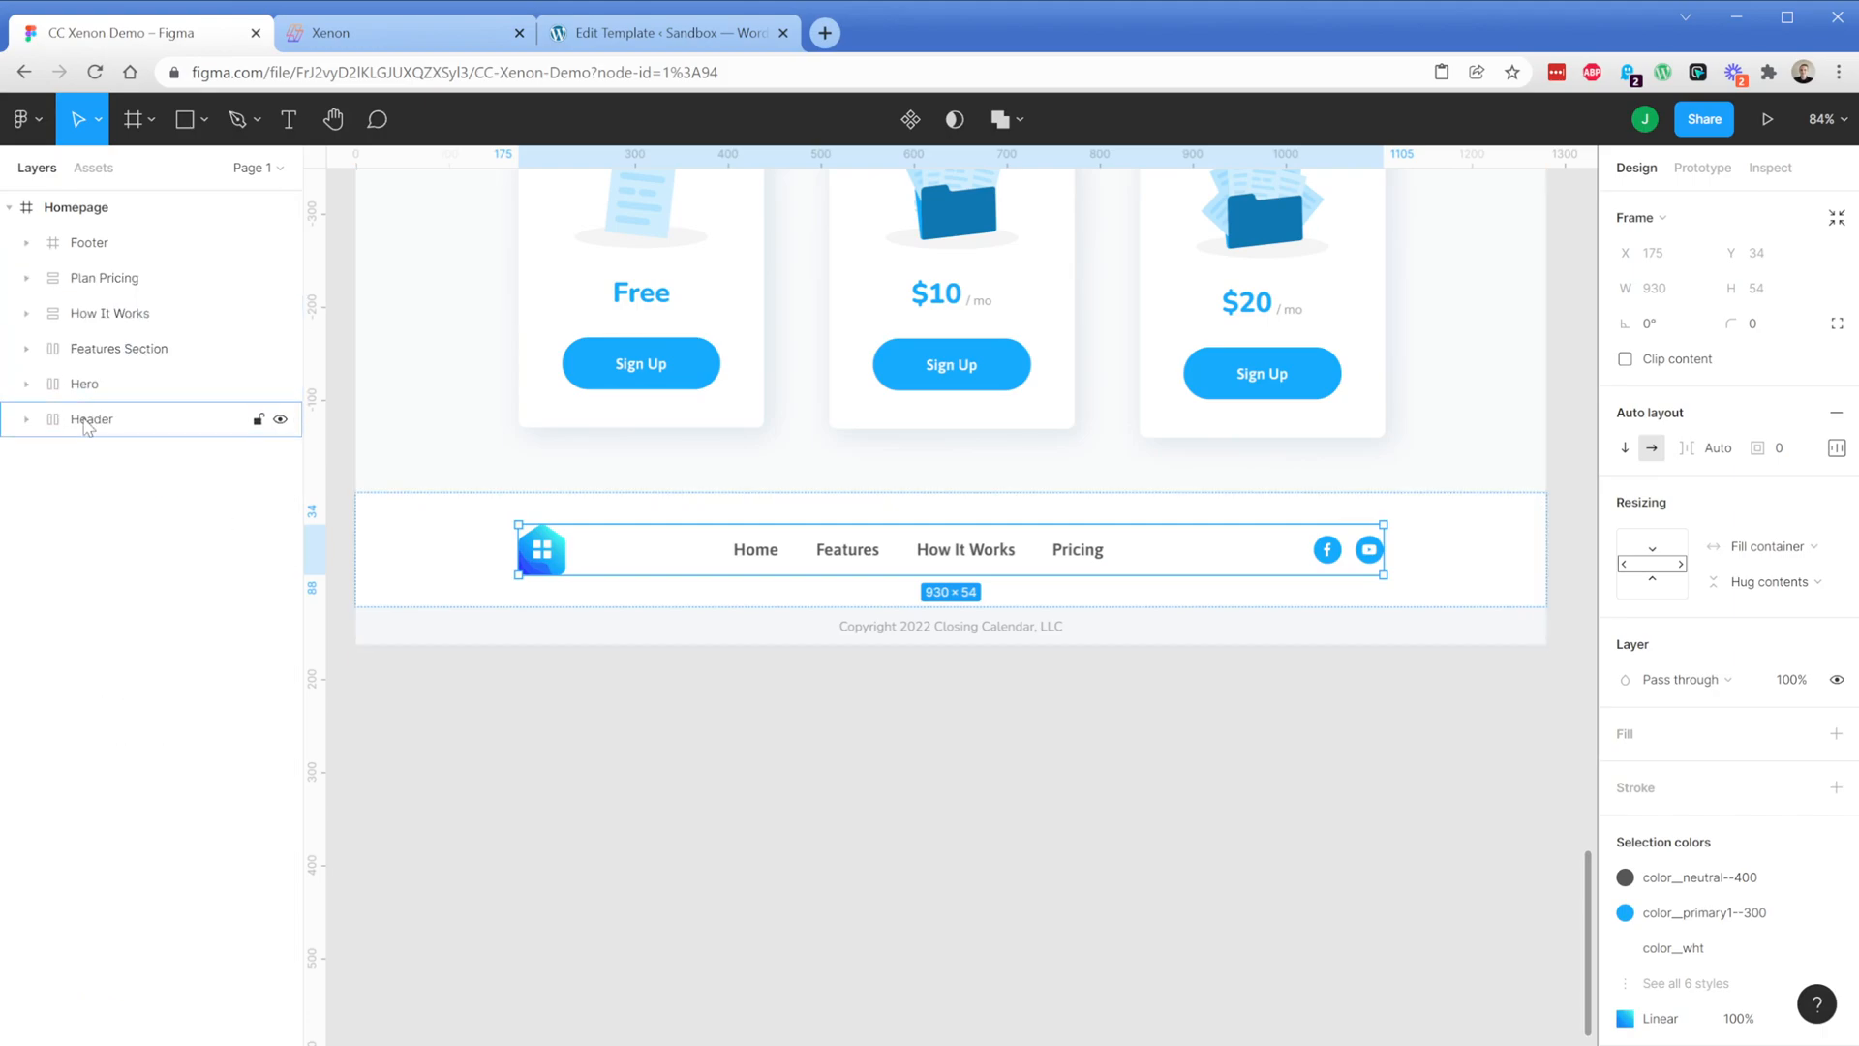
click(89, 245)
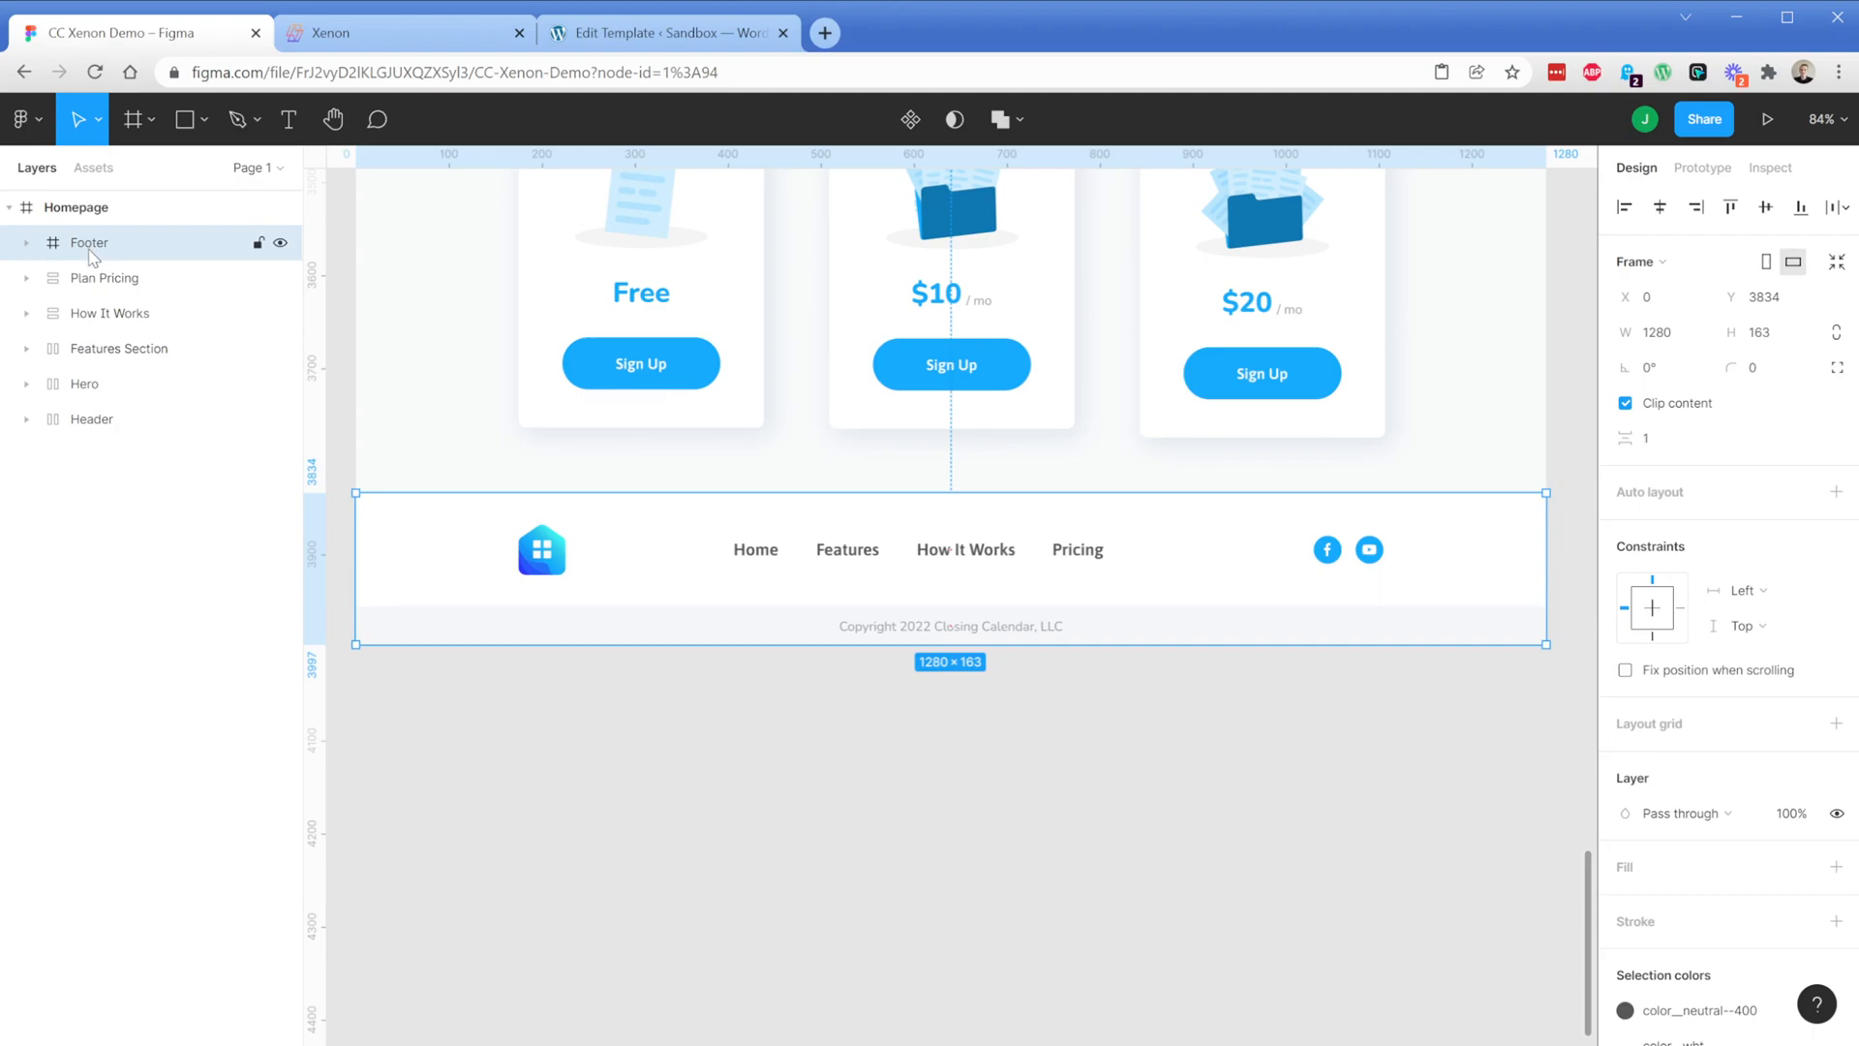
key(shift+a)
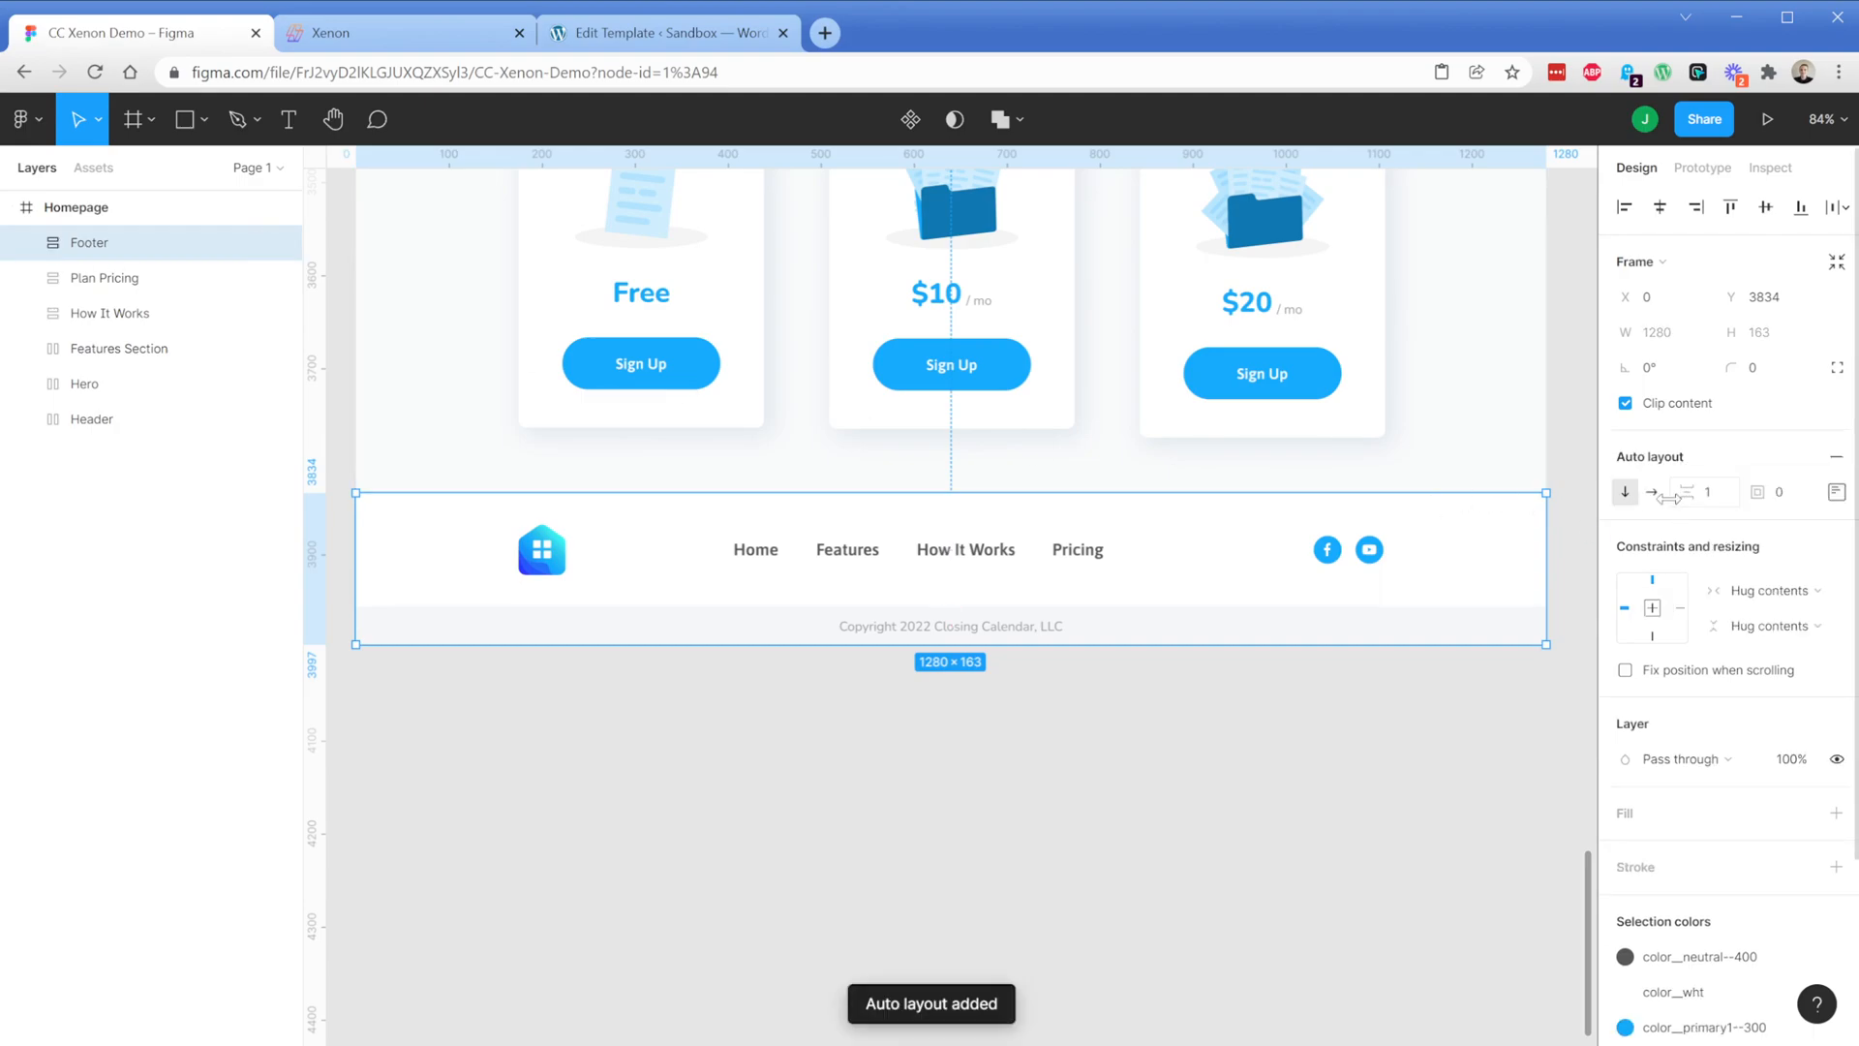
drag(1690, 491, 1697, 491)
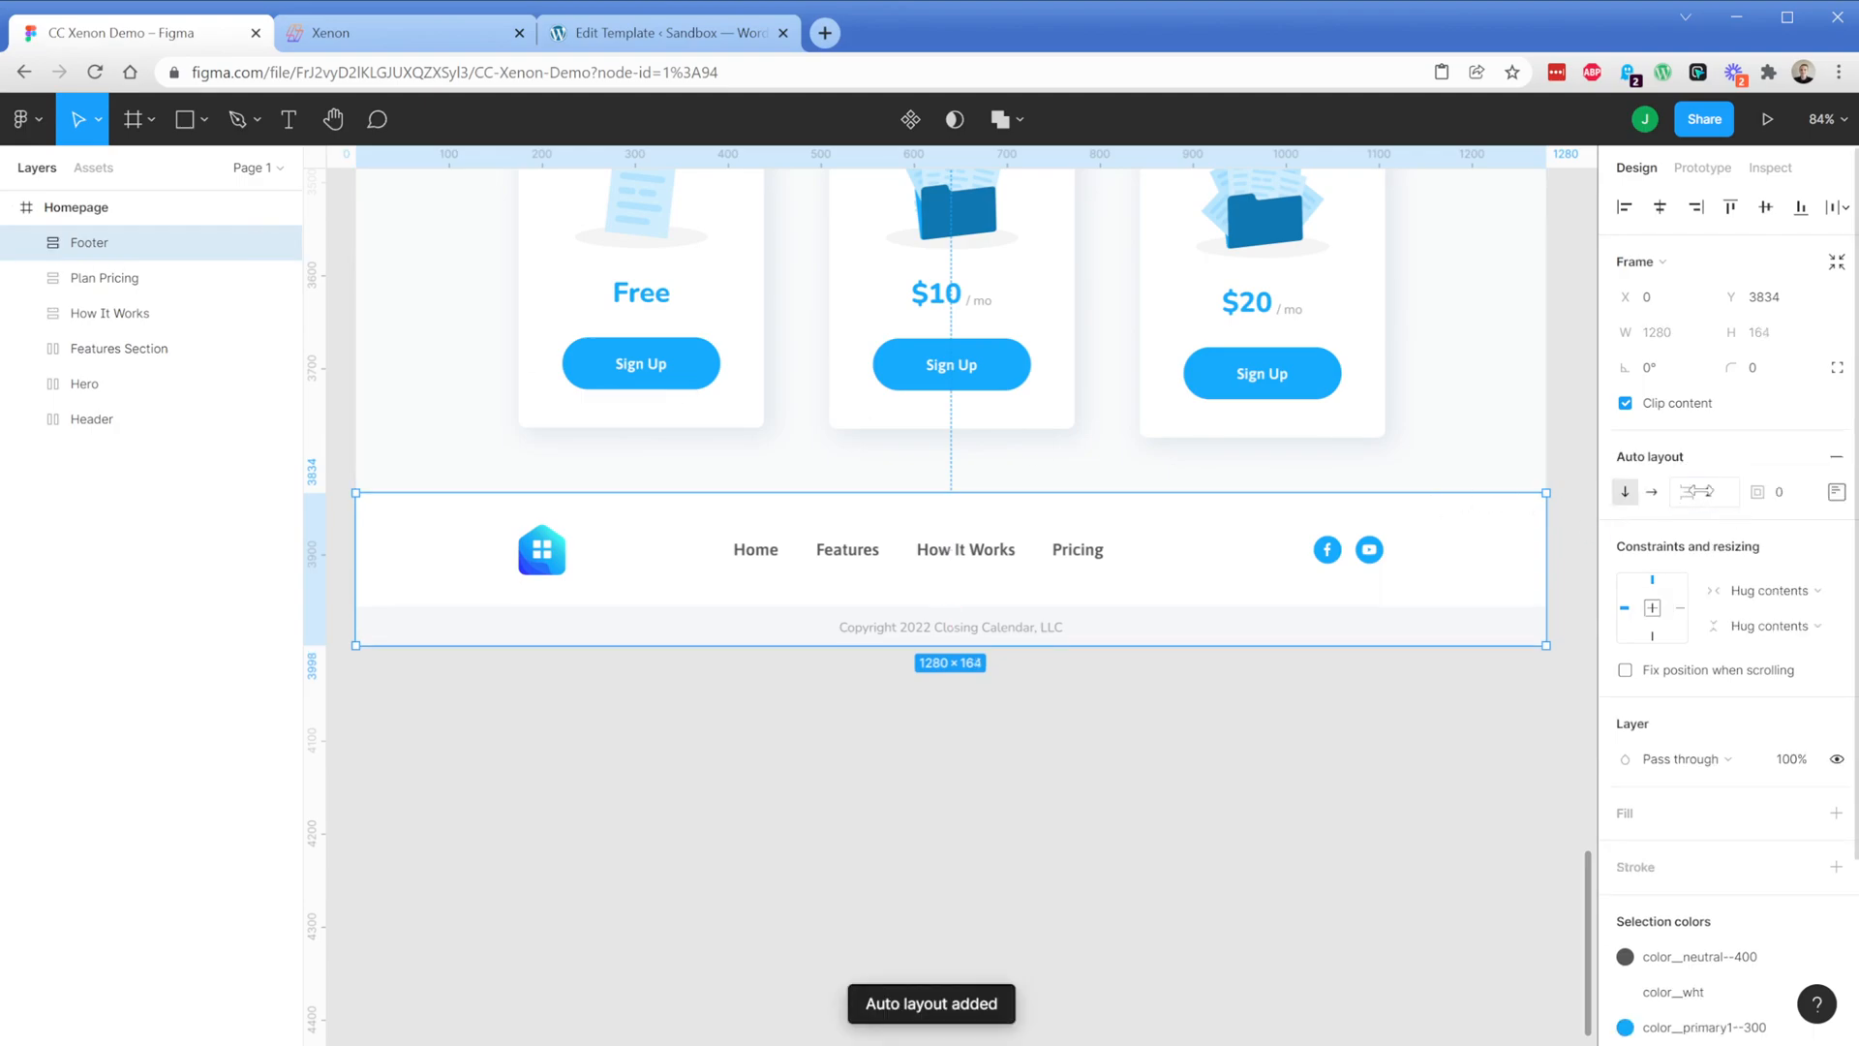
click(1714, 493)
text(0)
key(Return)
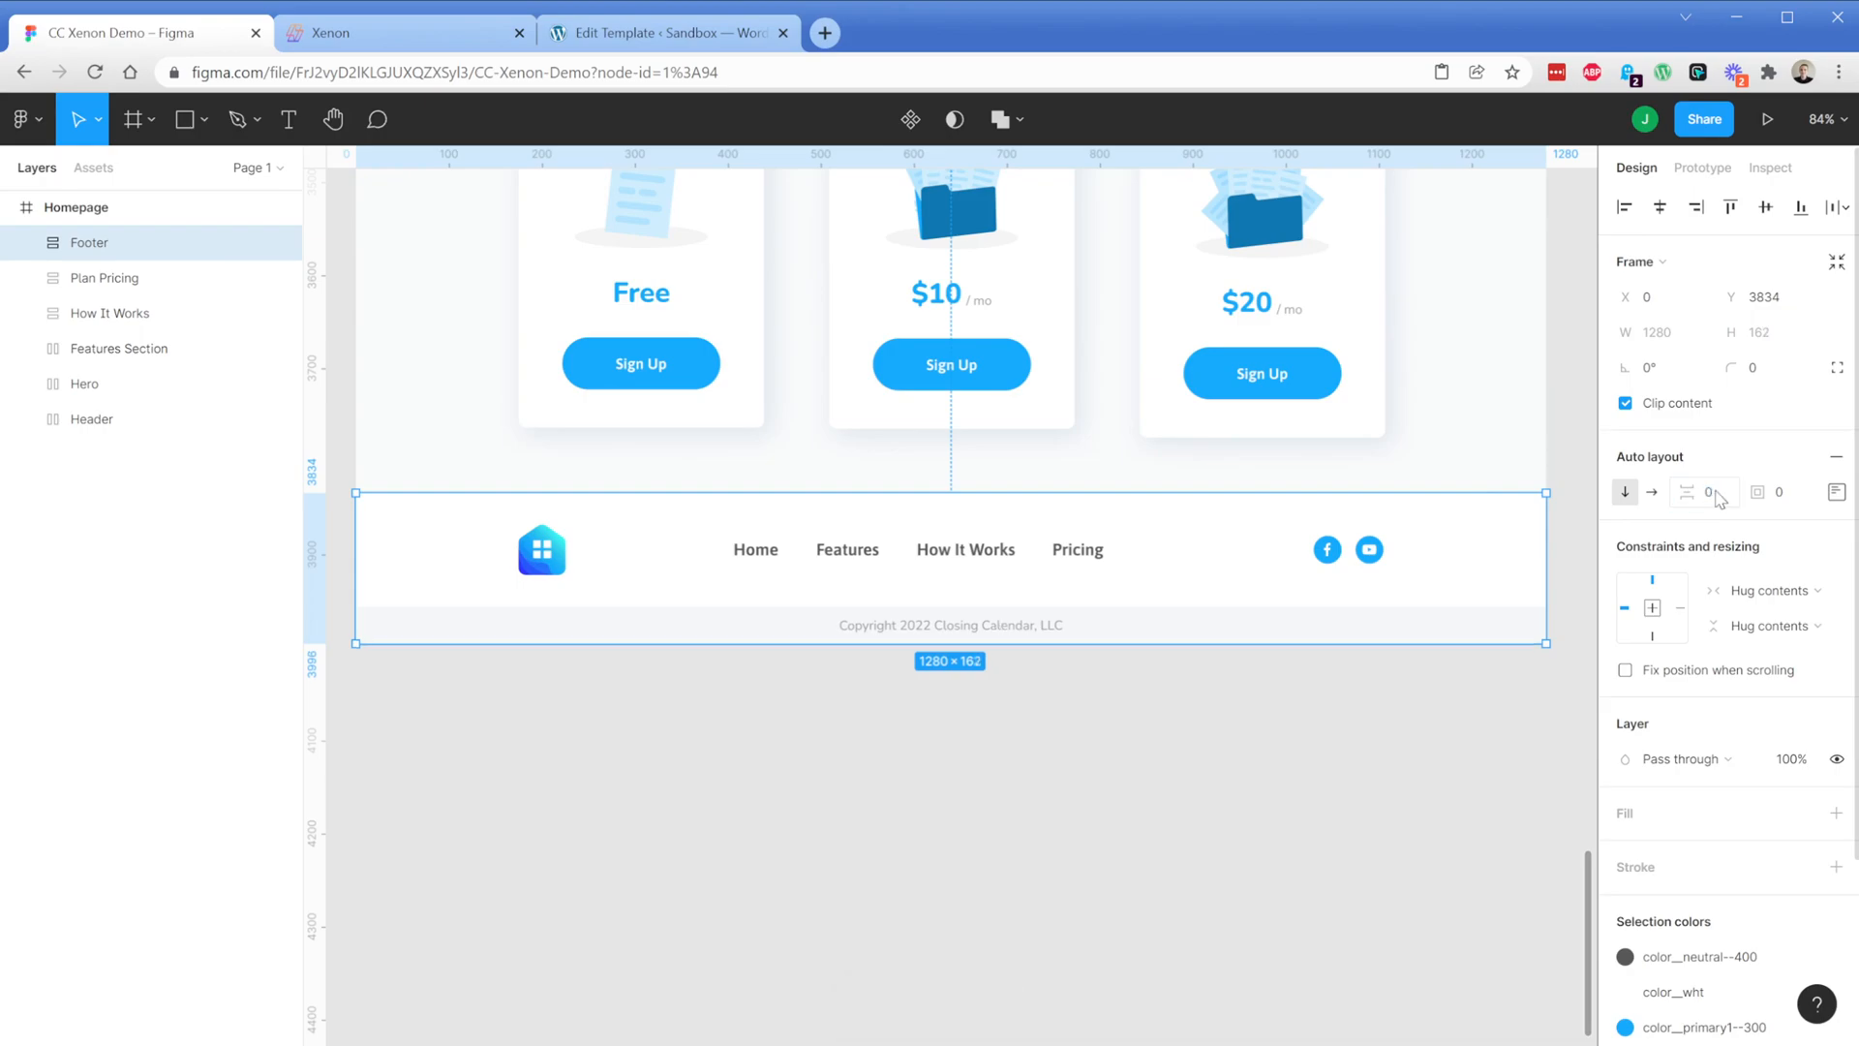
click(1837, 492)
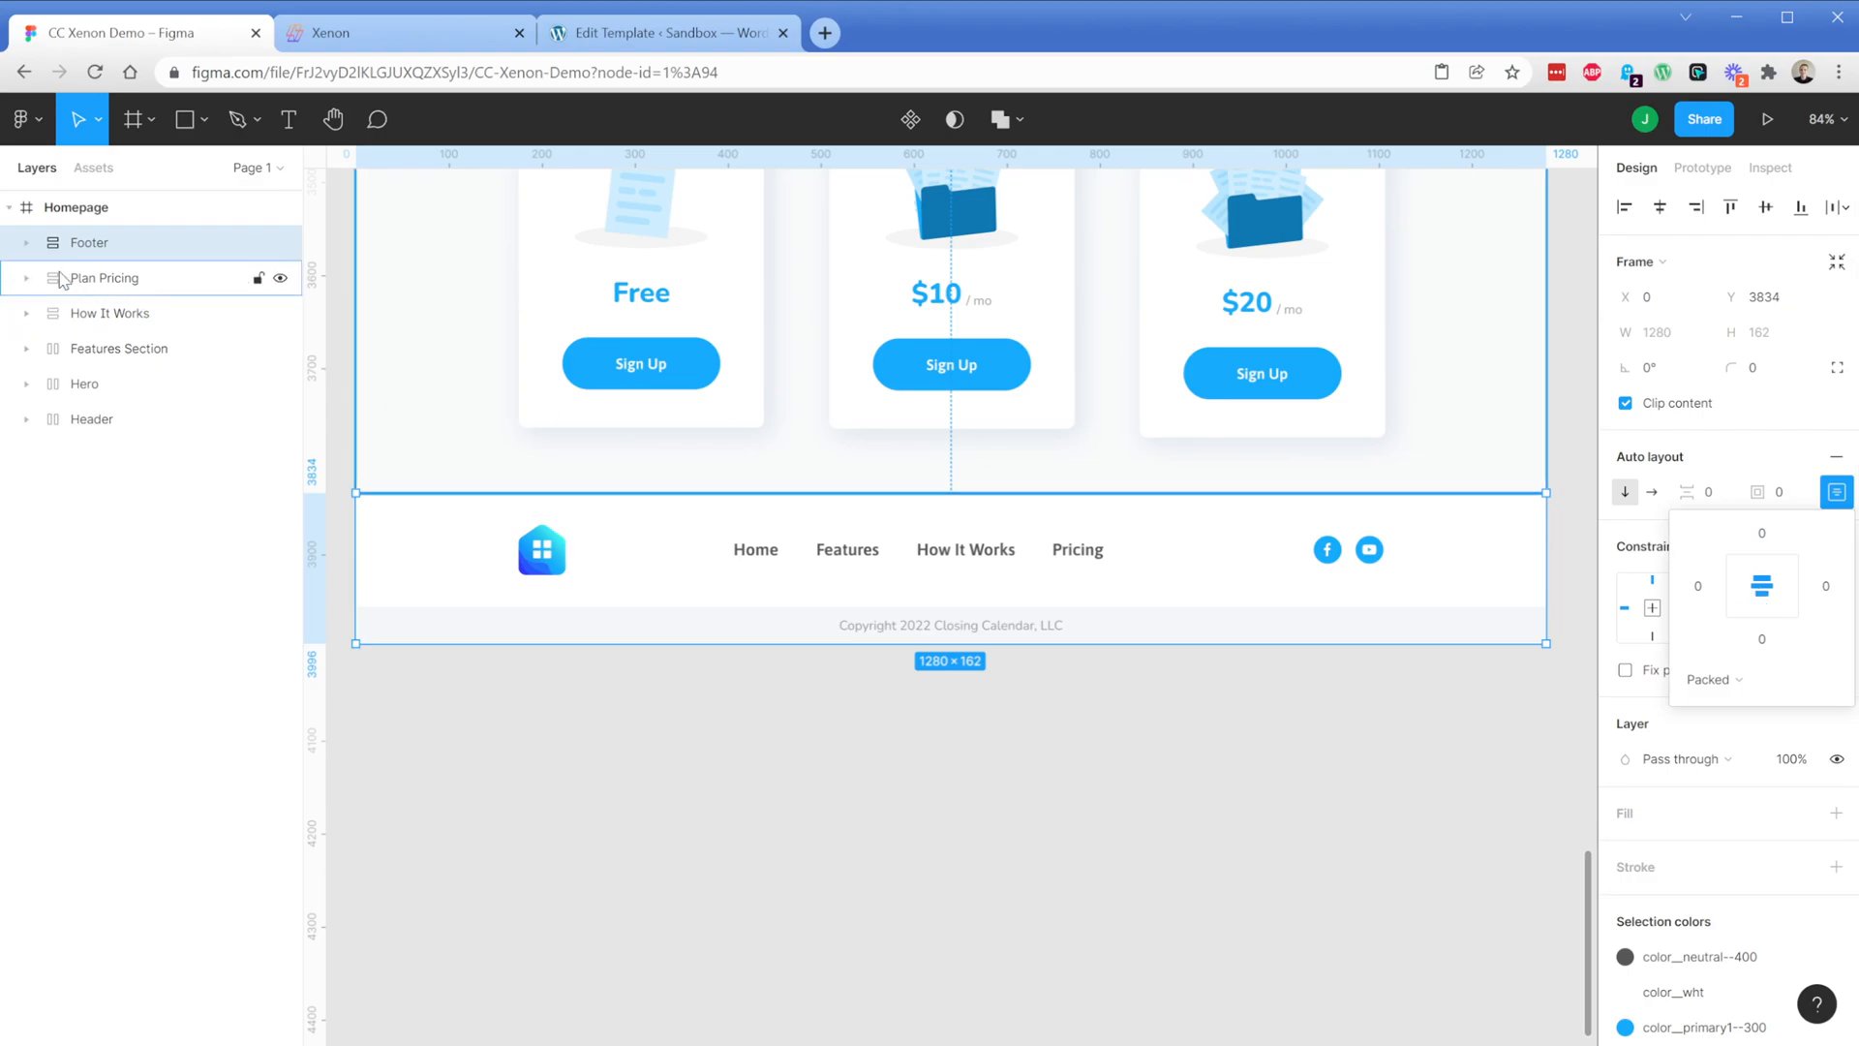
Rename Frame 37 inside the Footer as "Top Row"
click(29, 244)
click(53, 313)
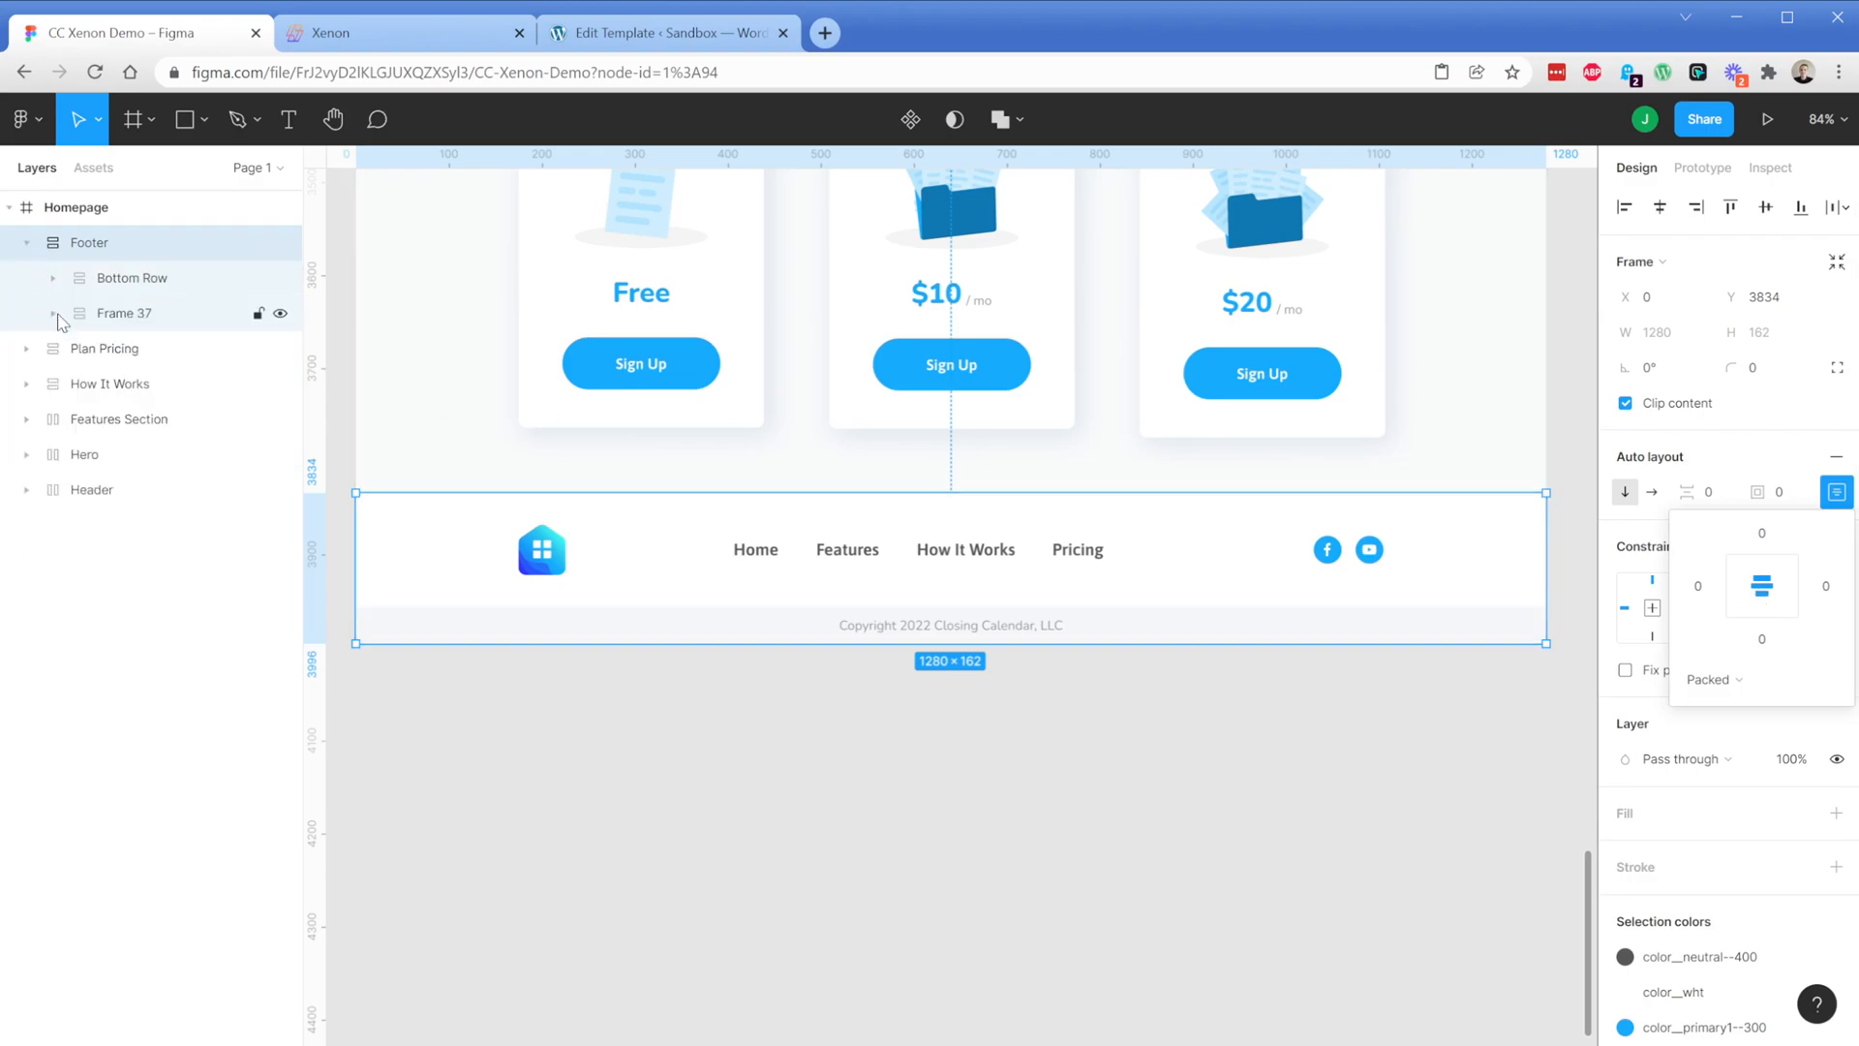
double_click(121, 313)
text(Top Row)
key(Return)
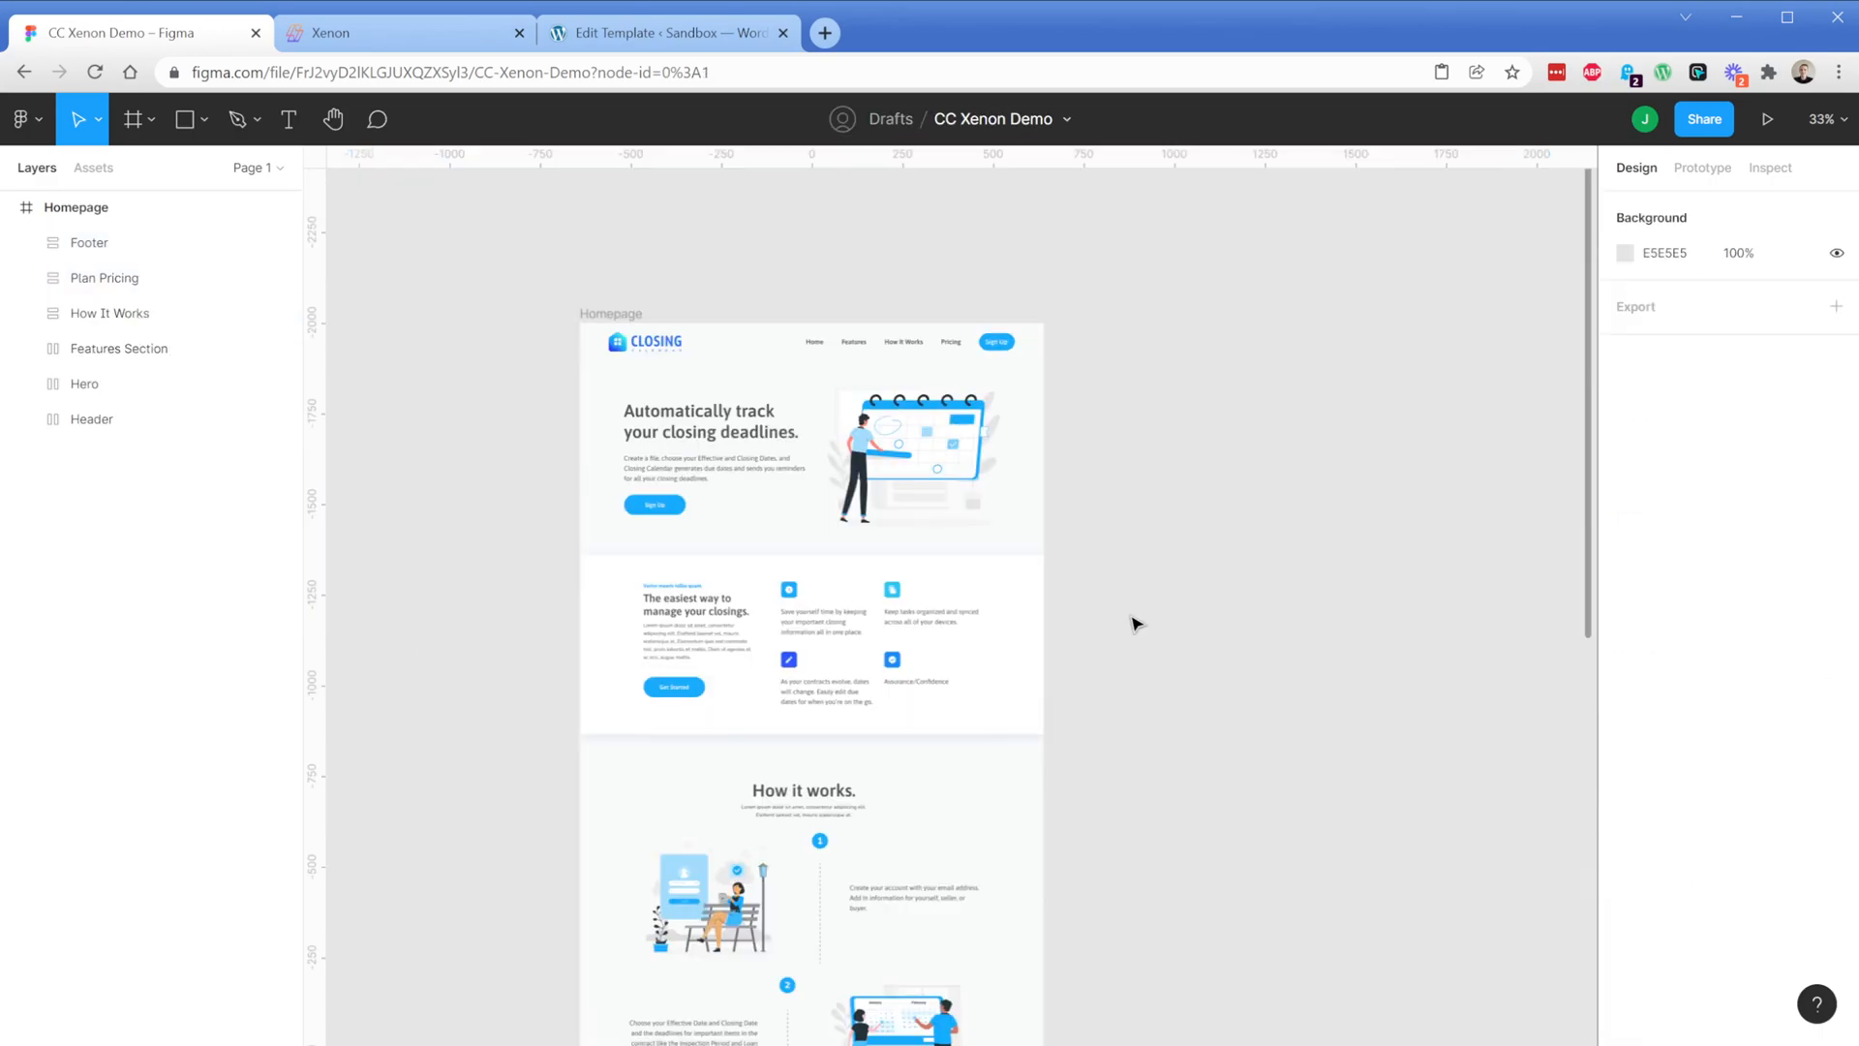
Review the homepage's top-level sections from Header through Footer, checking each one's extent and auto layout settings
scroll(759, 374, up, 3)
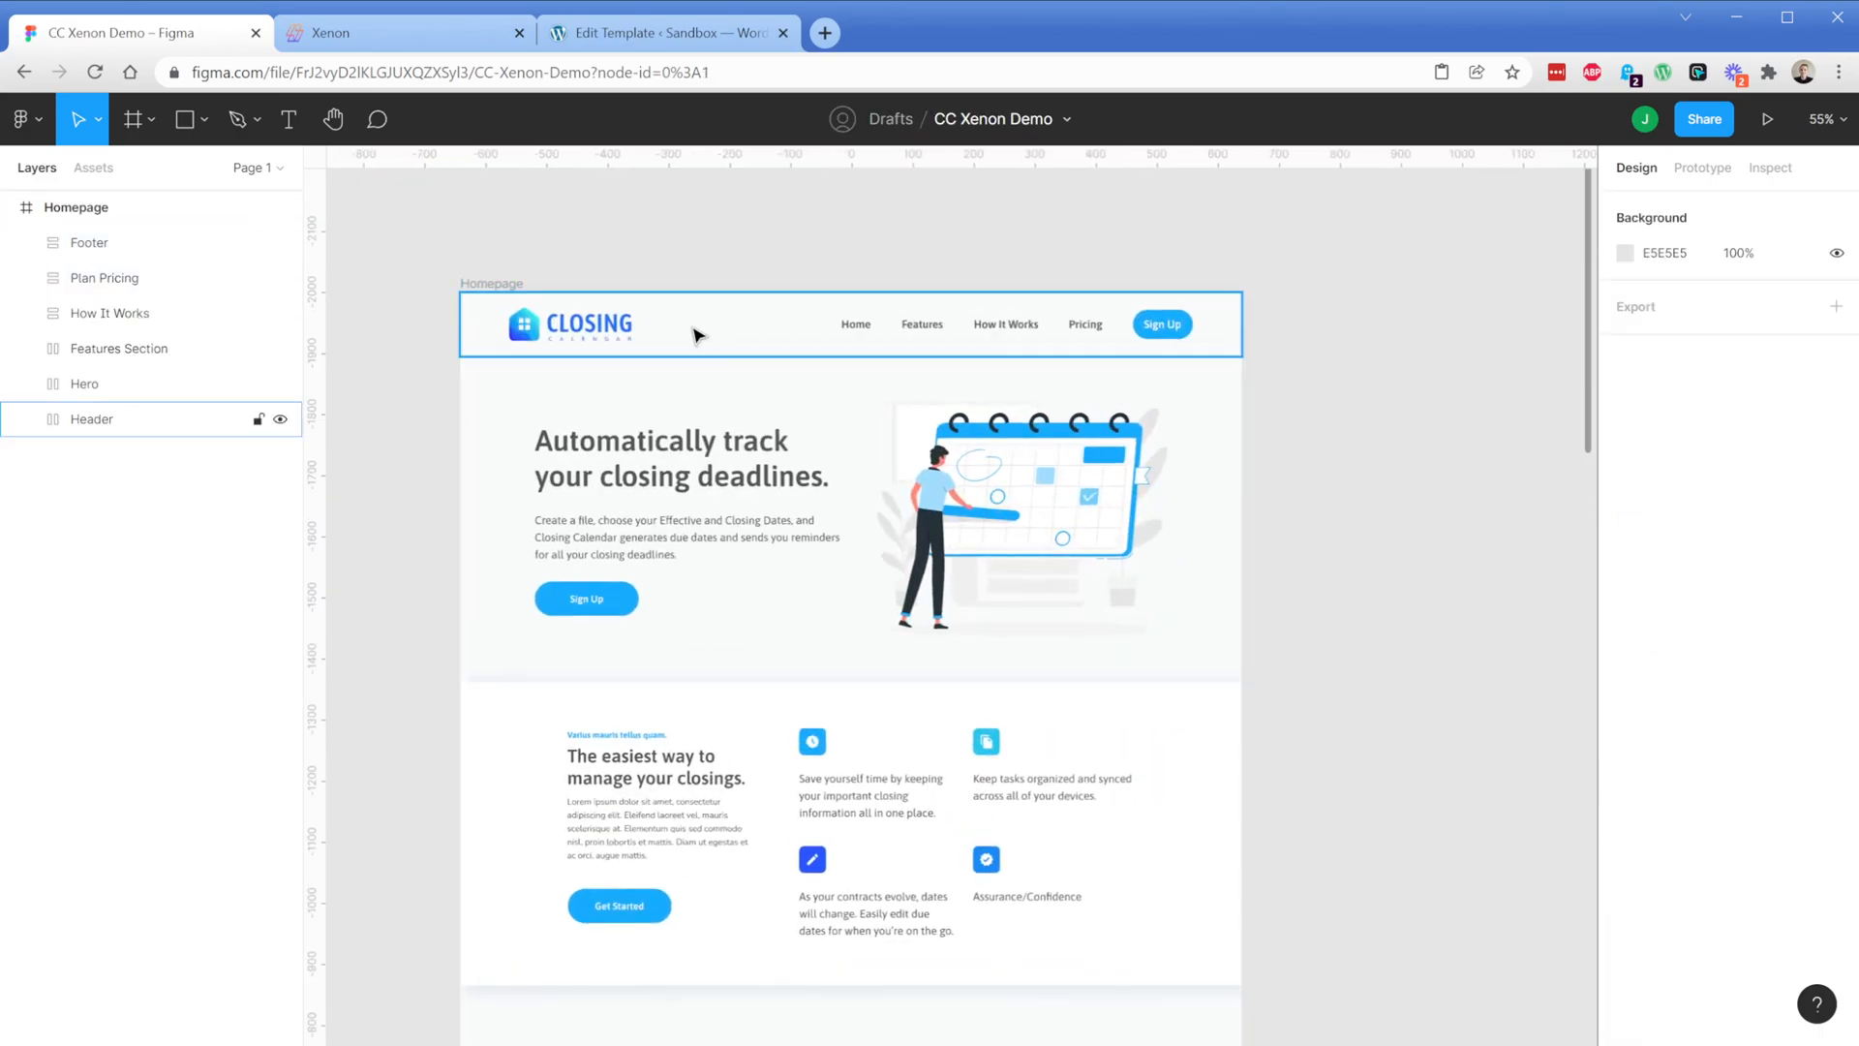
click(693, 335)
click(85, 383)
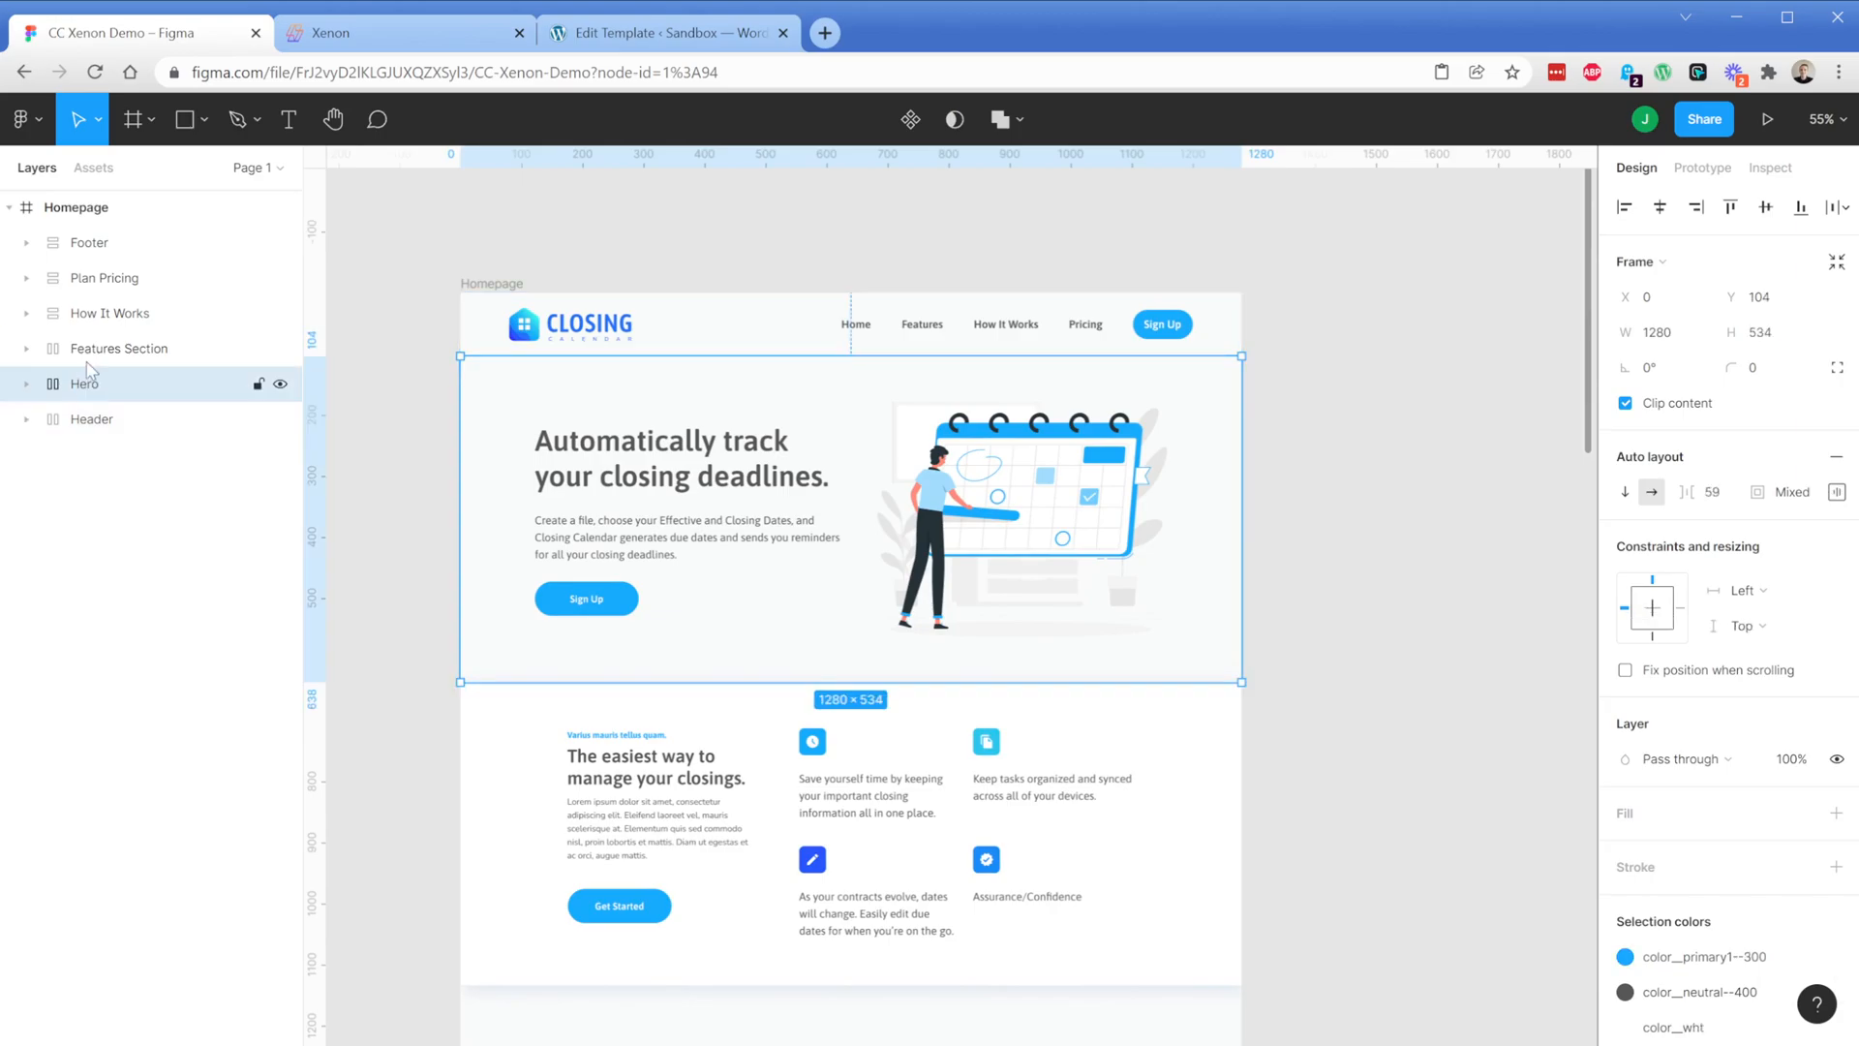
click(97, 350)
scroll(344, 537, down, 6)
click(107, 310)
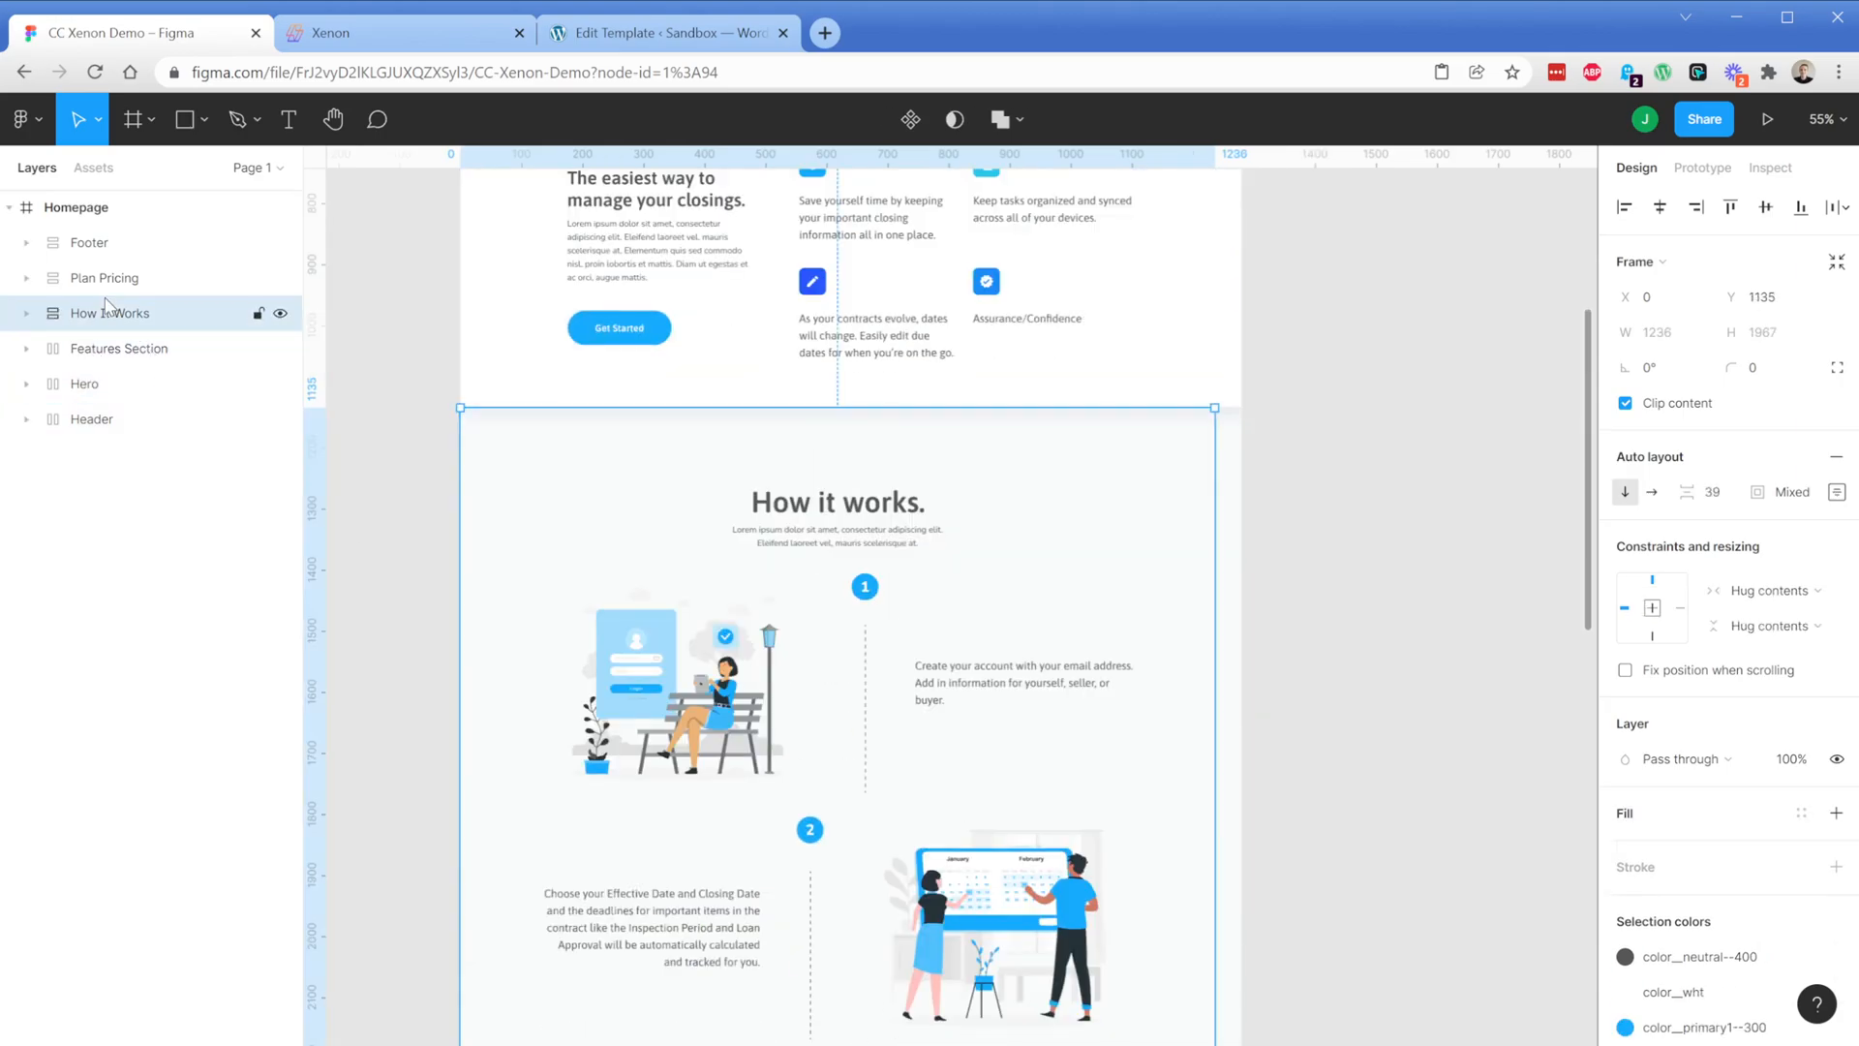
scroll(387, 565, down, 2)
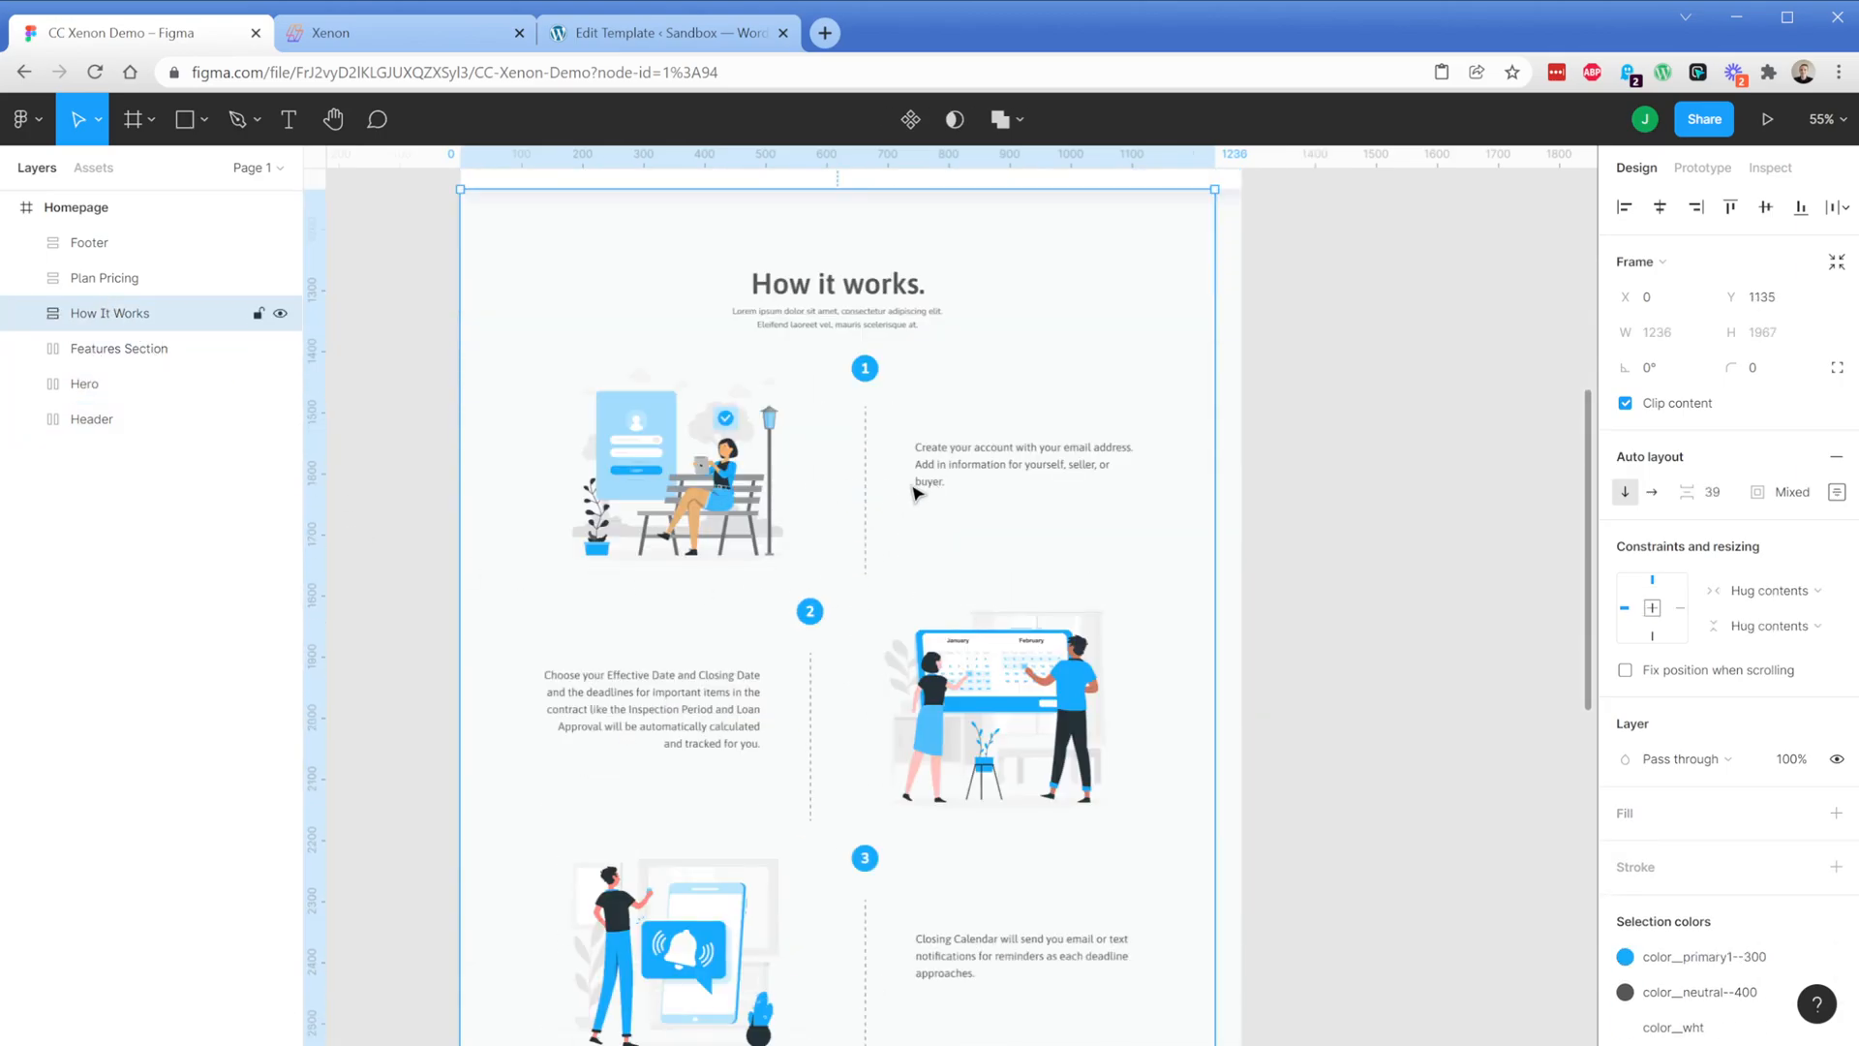
click(104, 278)
scroll(446, 632, down, 8)
scroll(446, 633, down, 3)
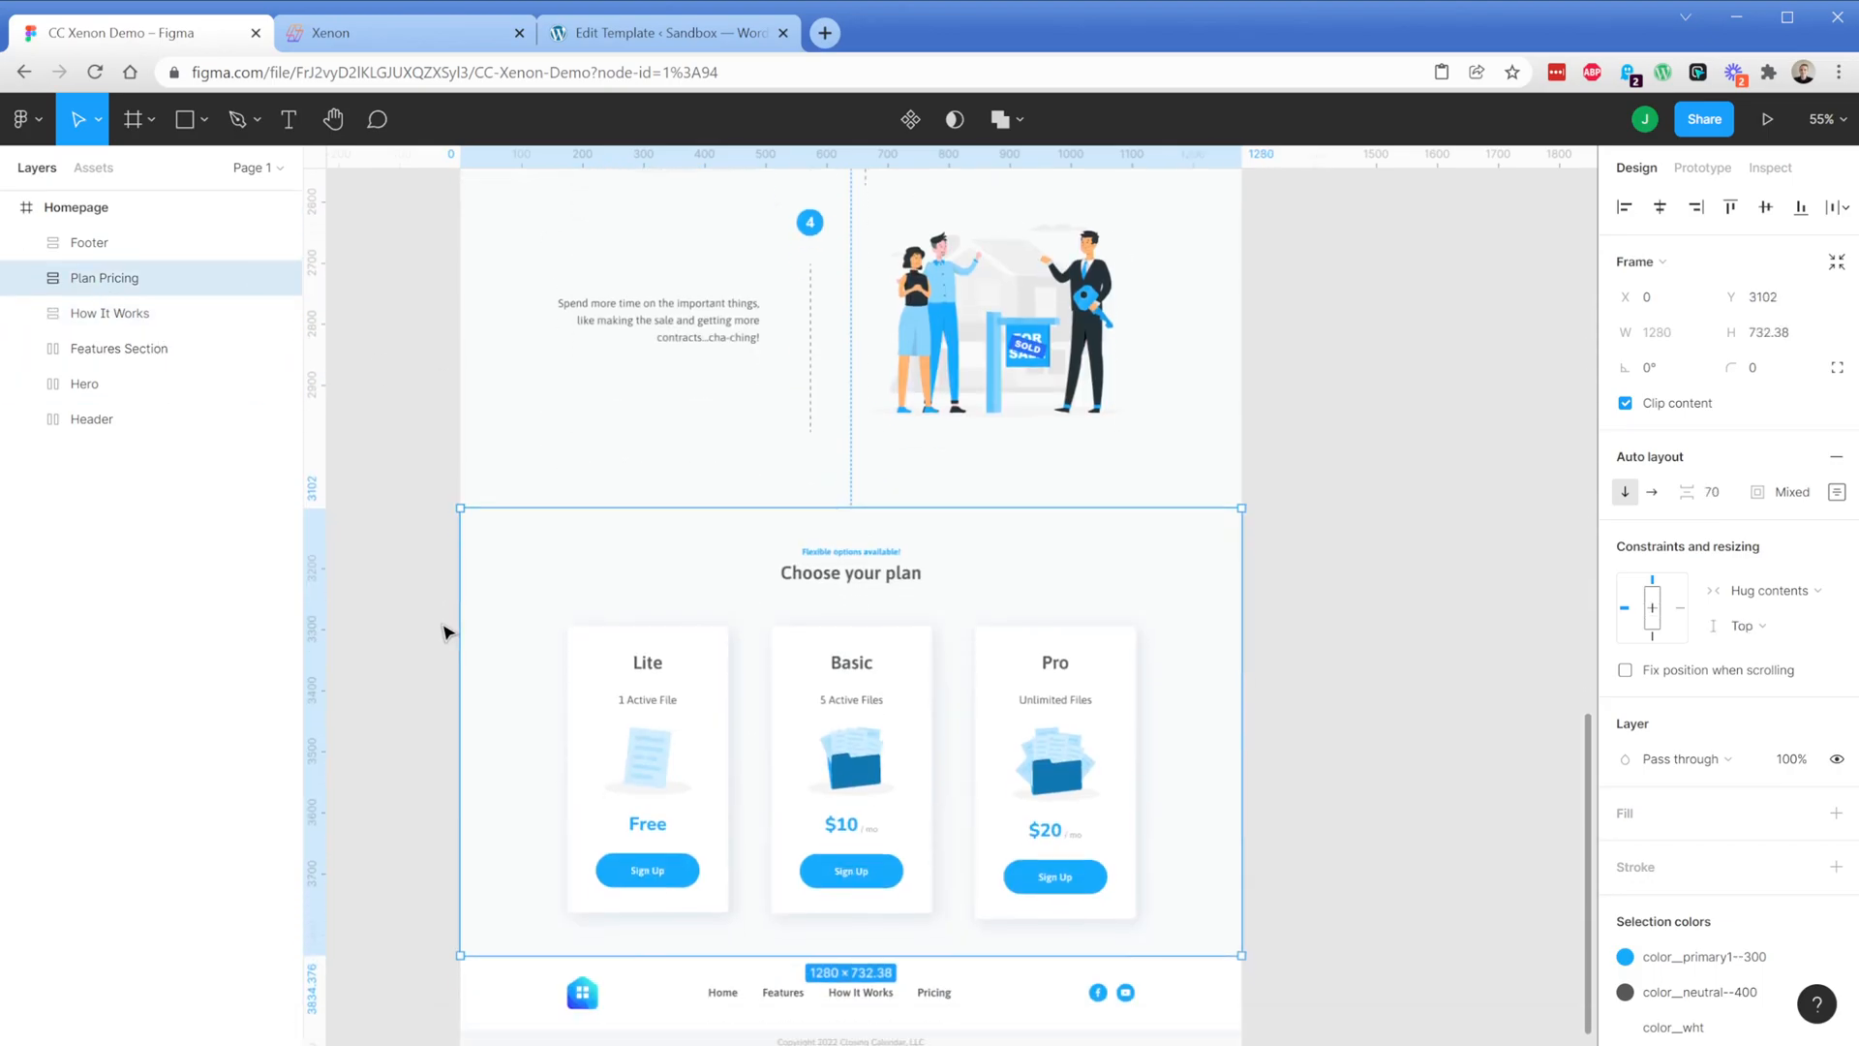
click(124, 243)
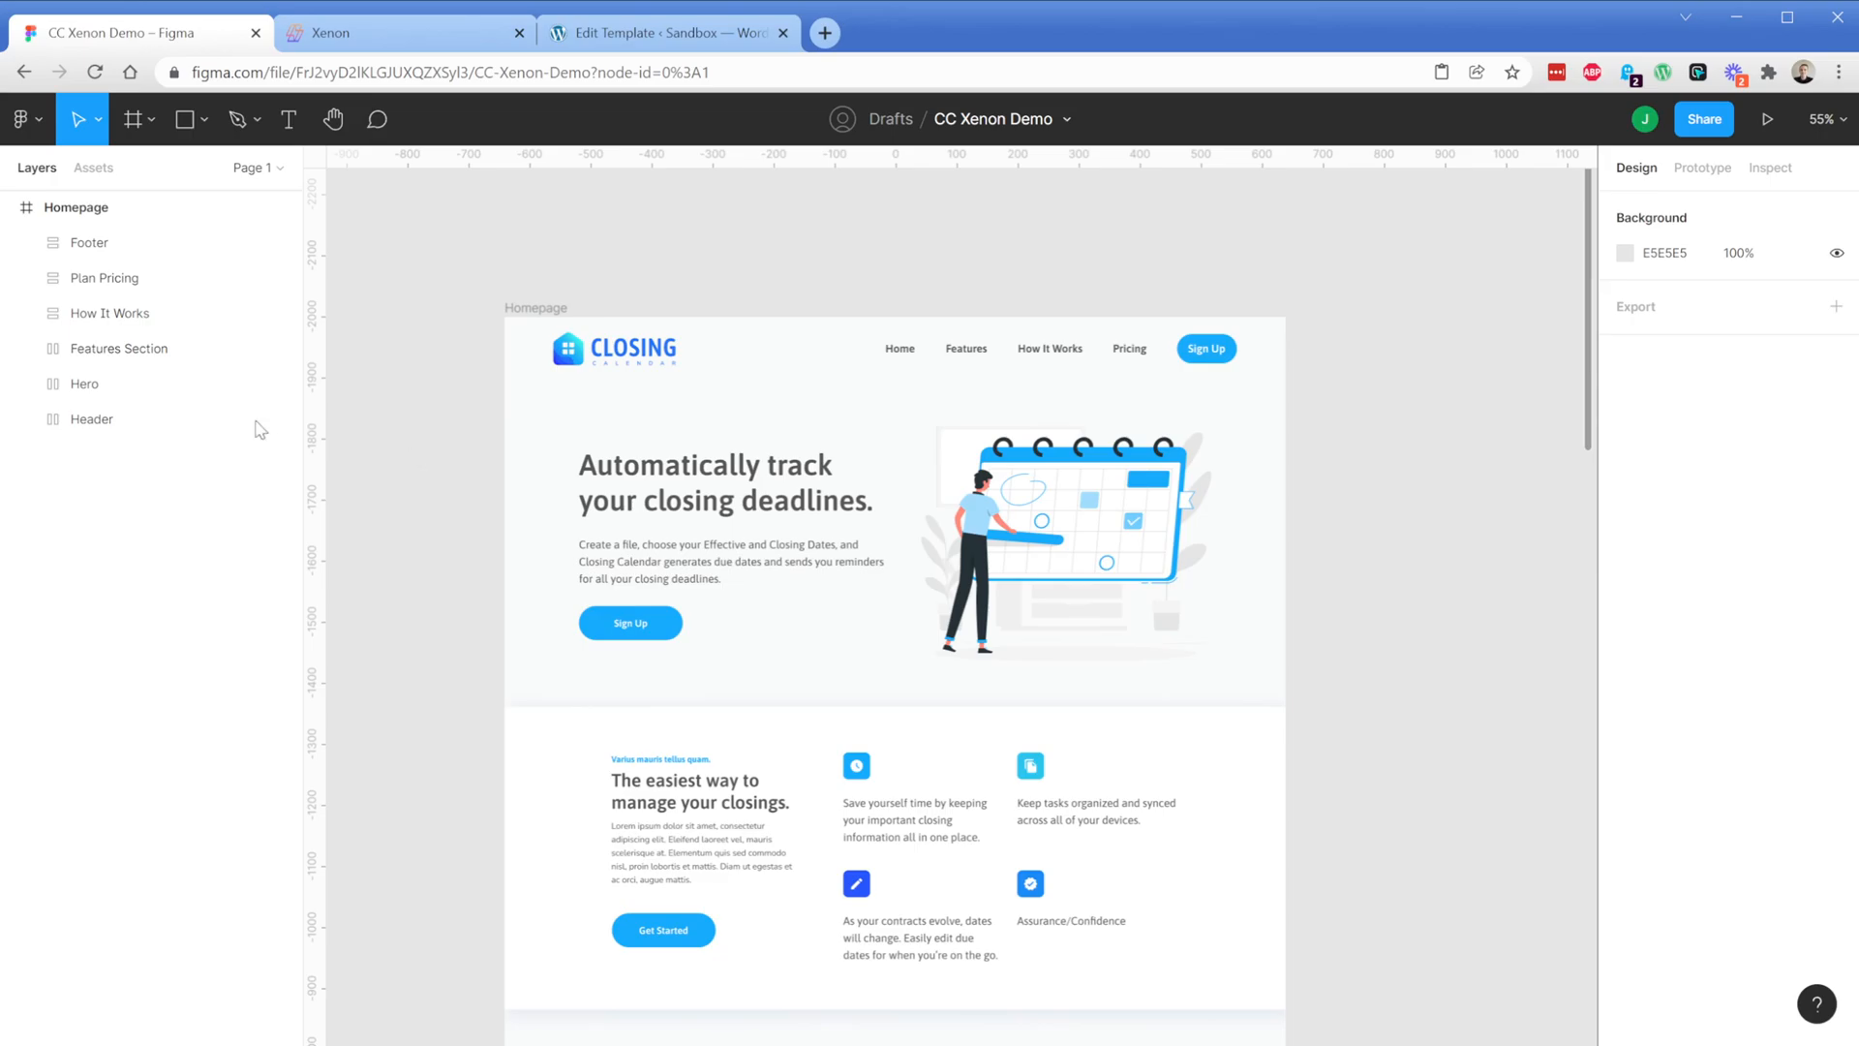
click(111, 349)
click(109, 314)
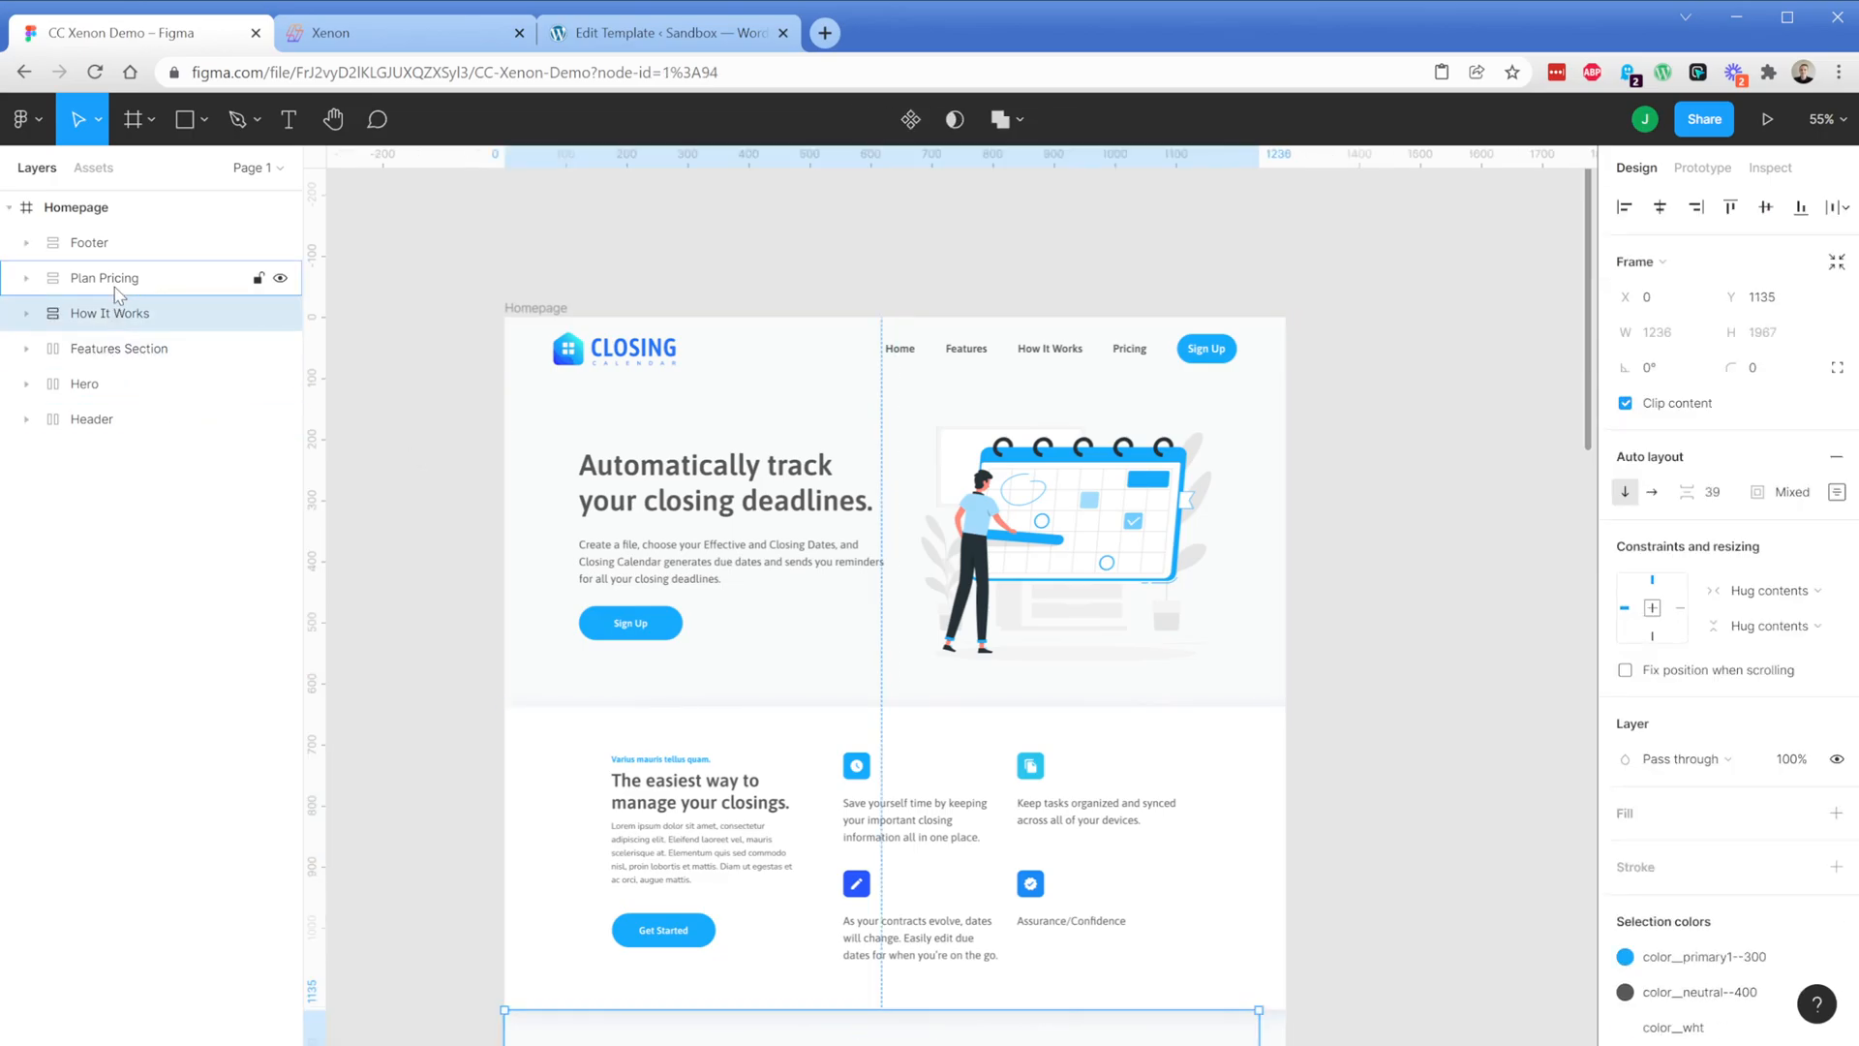
click(109, 278)
click(114, 243)
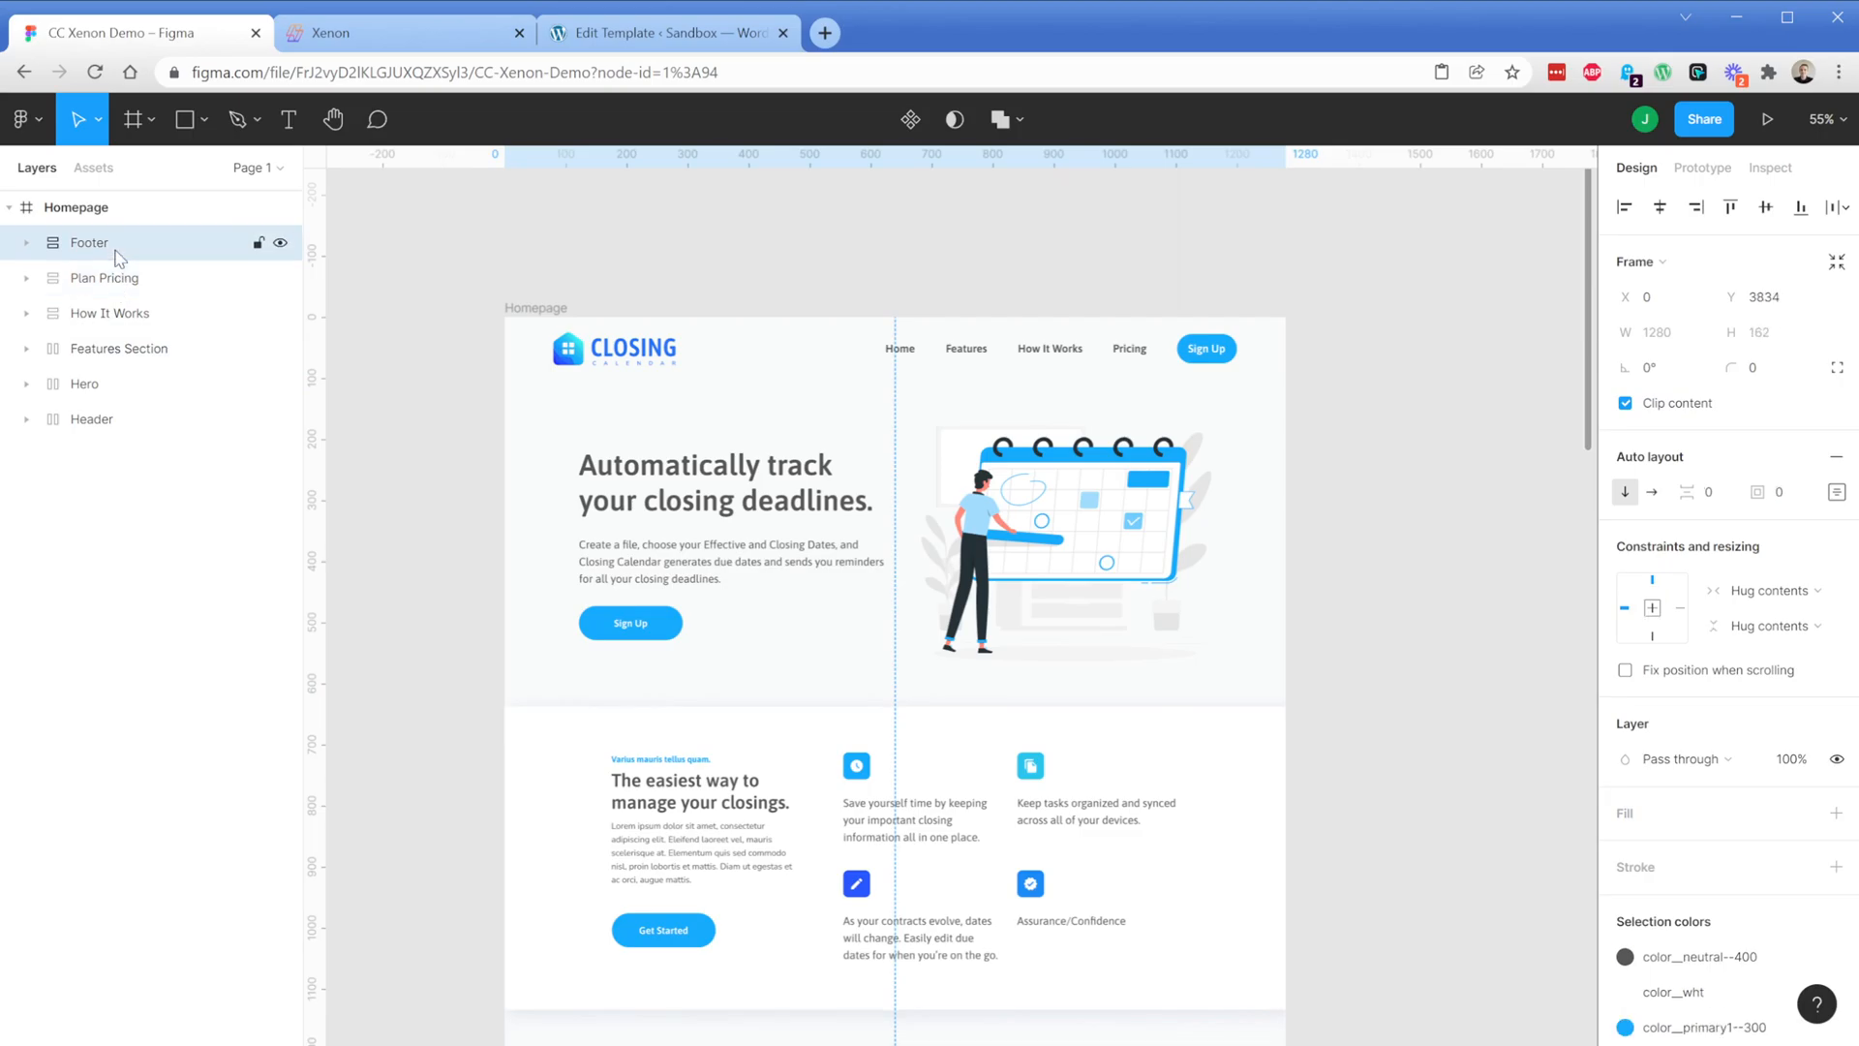